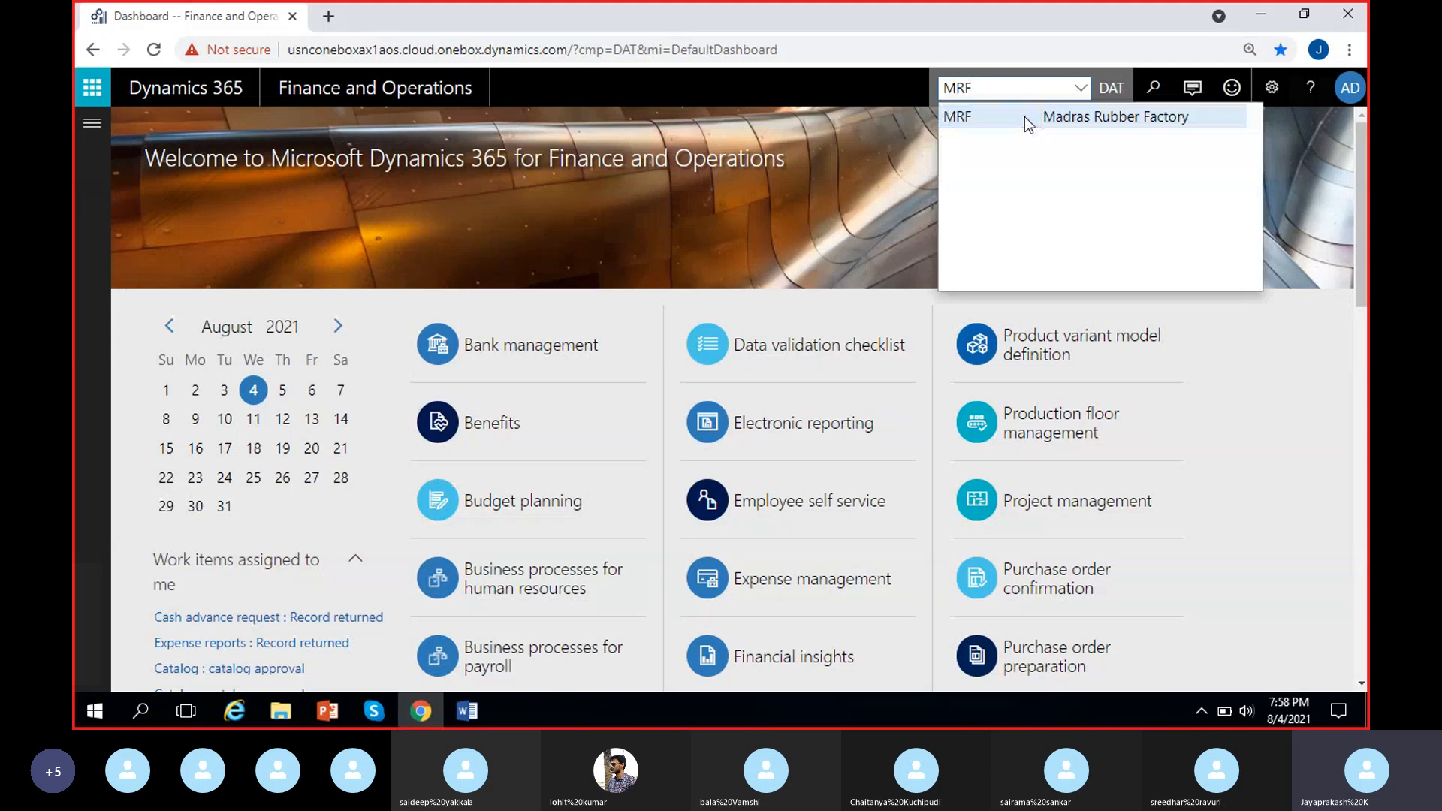
Step: Switch the company to MRF (Madras Rubber Factory) and open the general journals of the General ledger module
click(1025, 118)
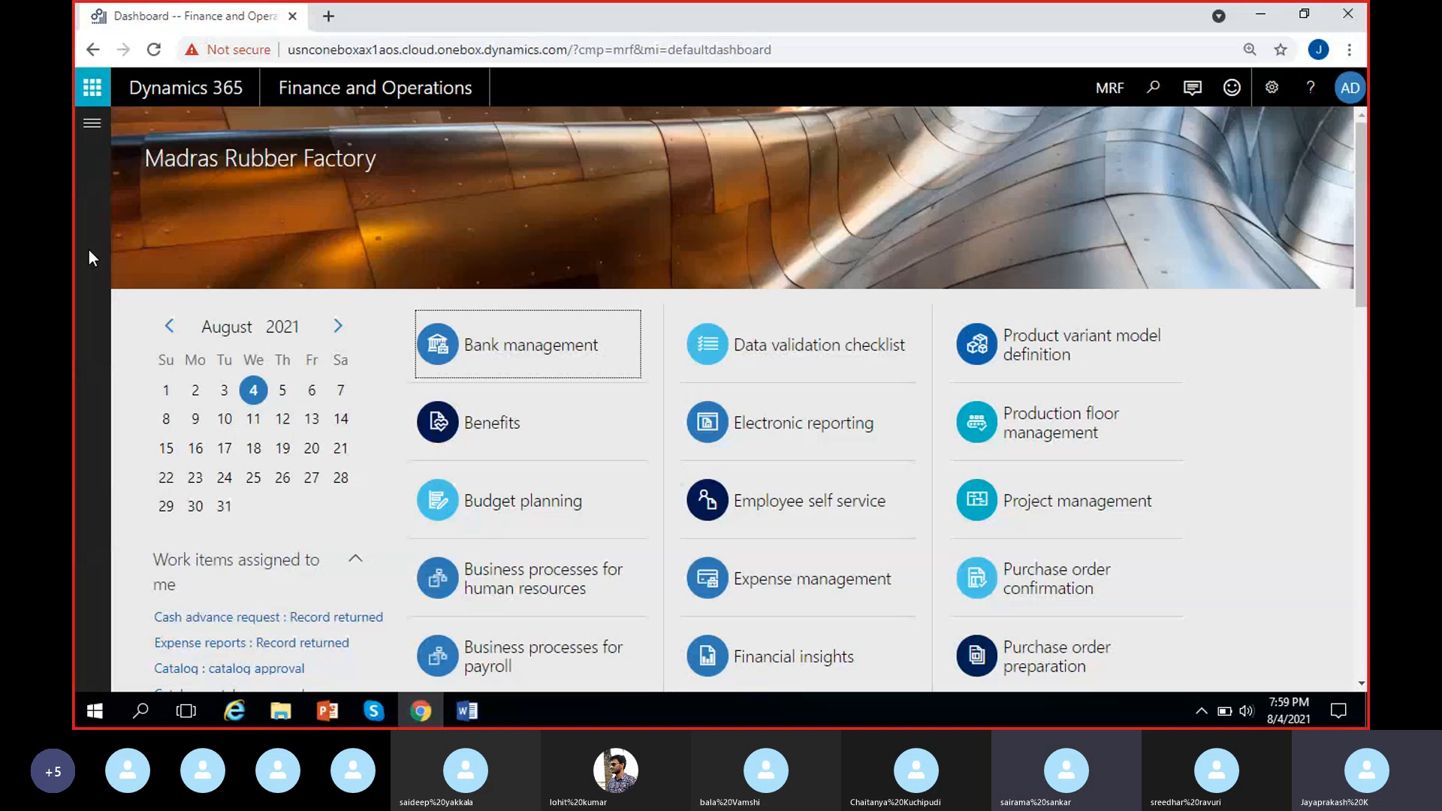
click(93, 126)
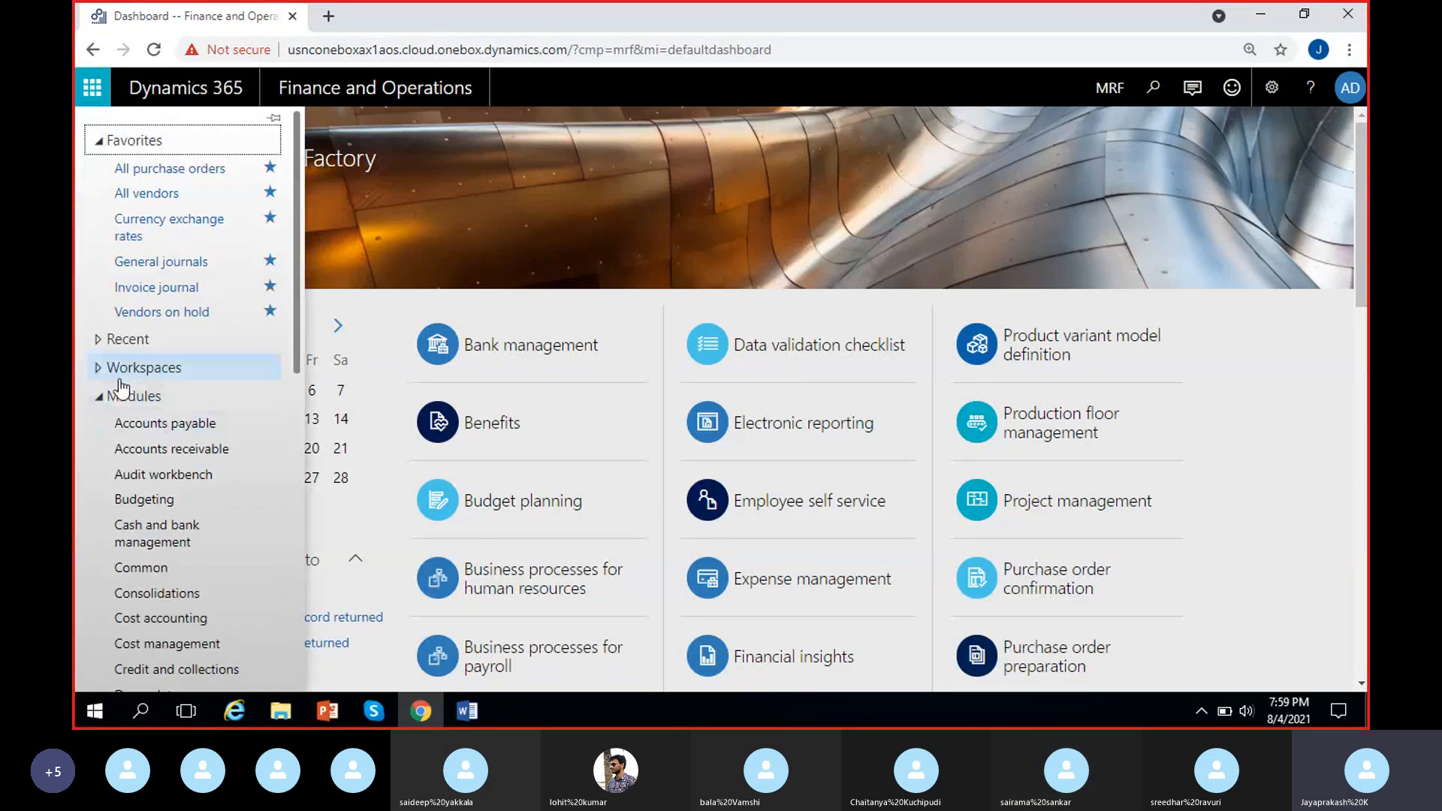
click(97, 139)
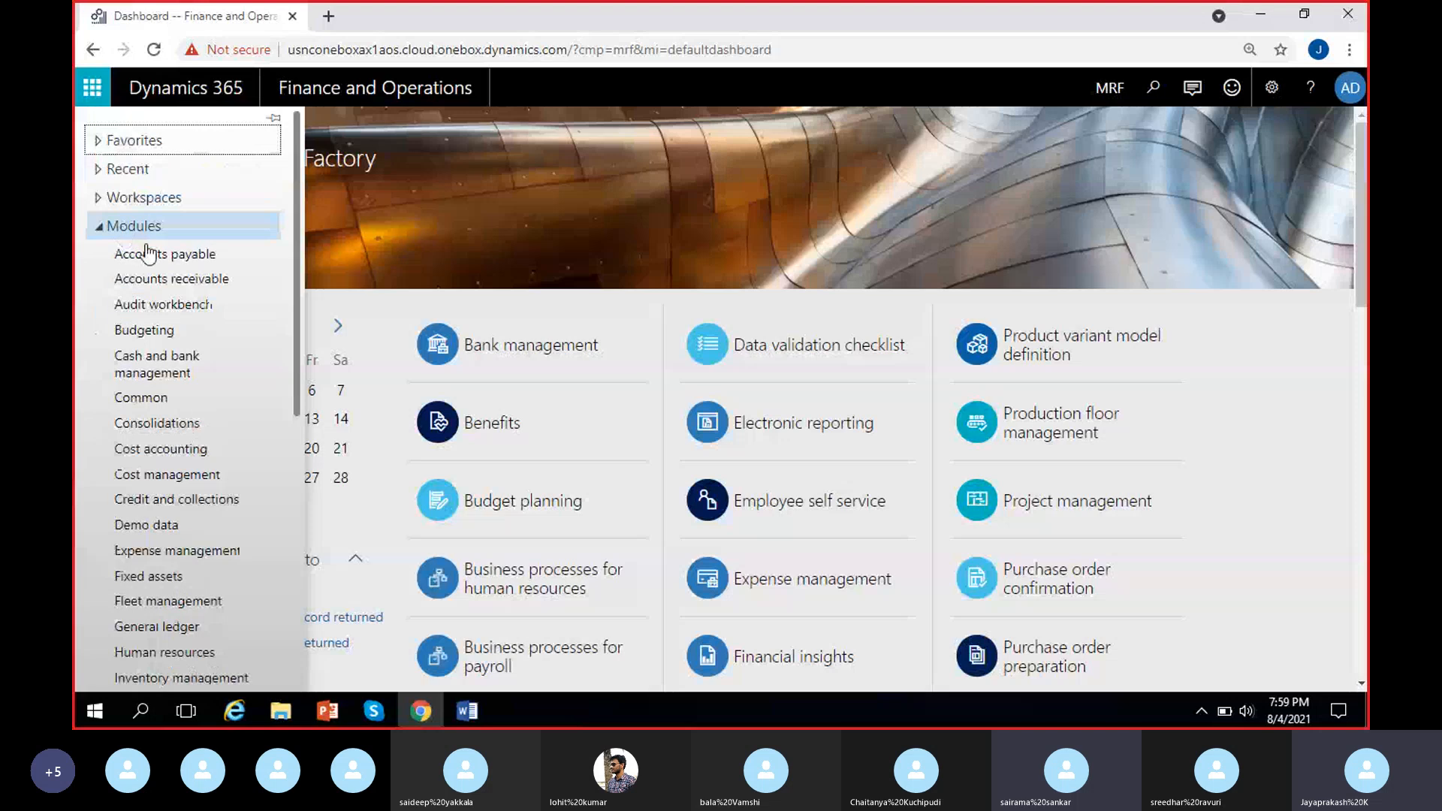
scroll(154, 368, down, 1)
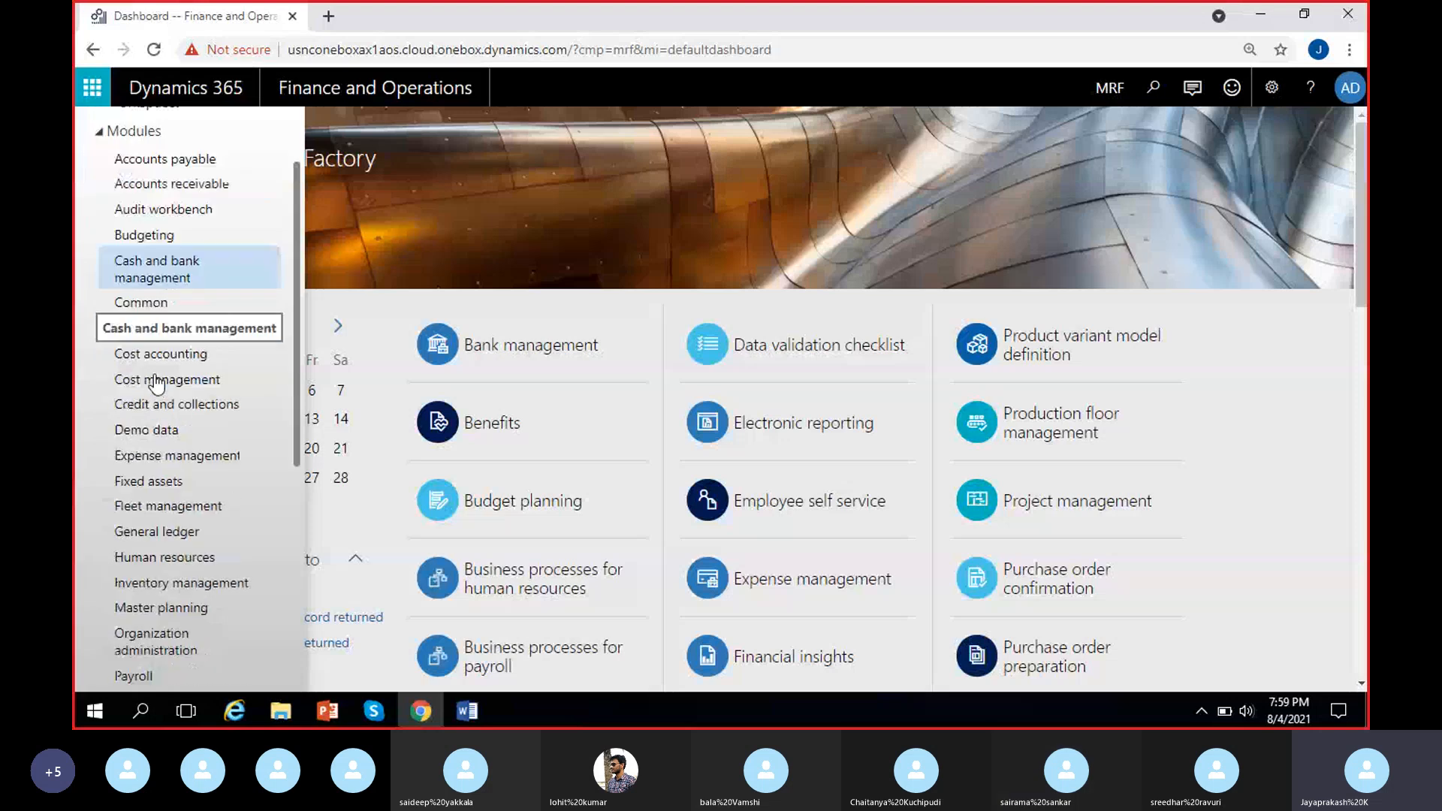
click(160, 534)
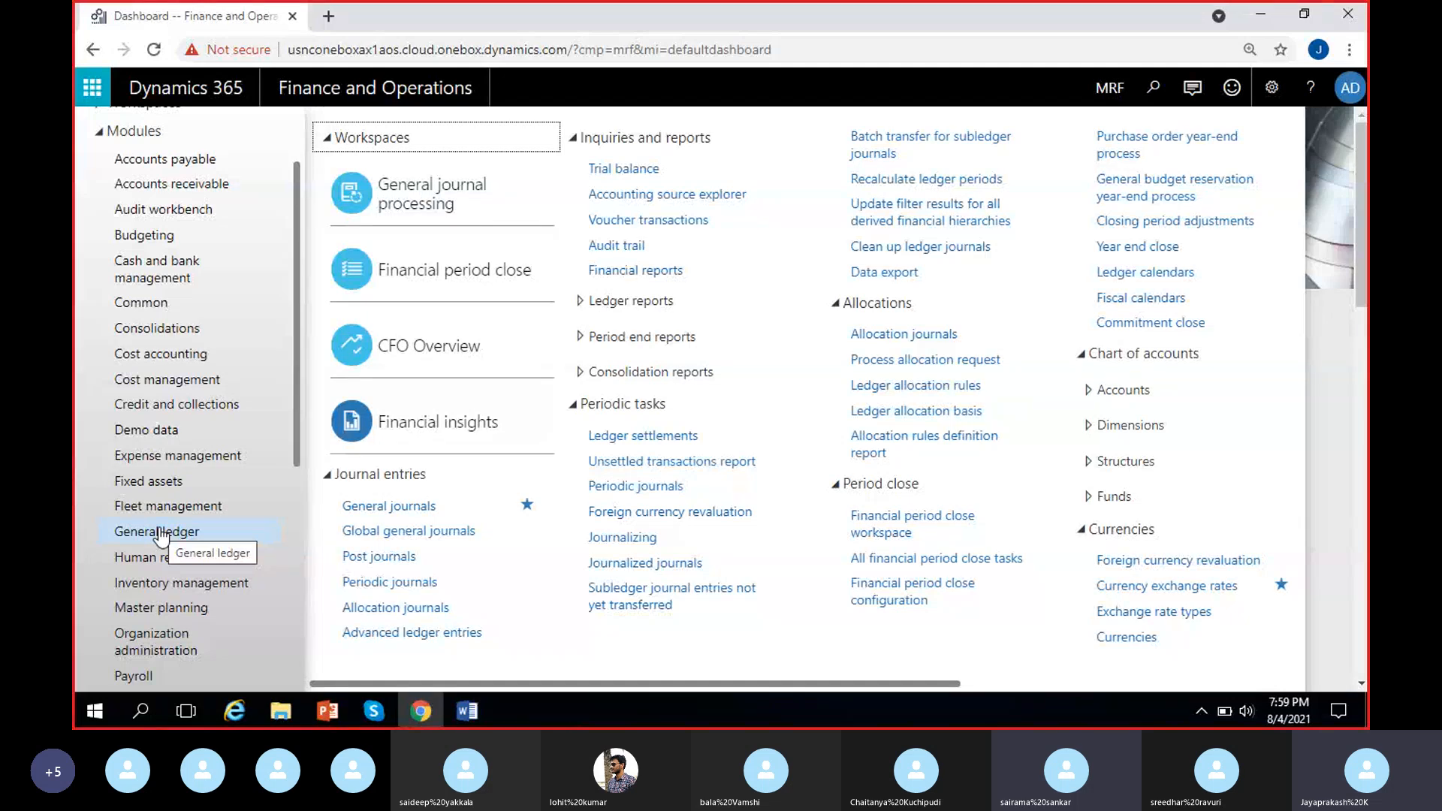
click(369, 510)
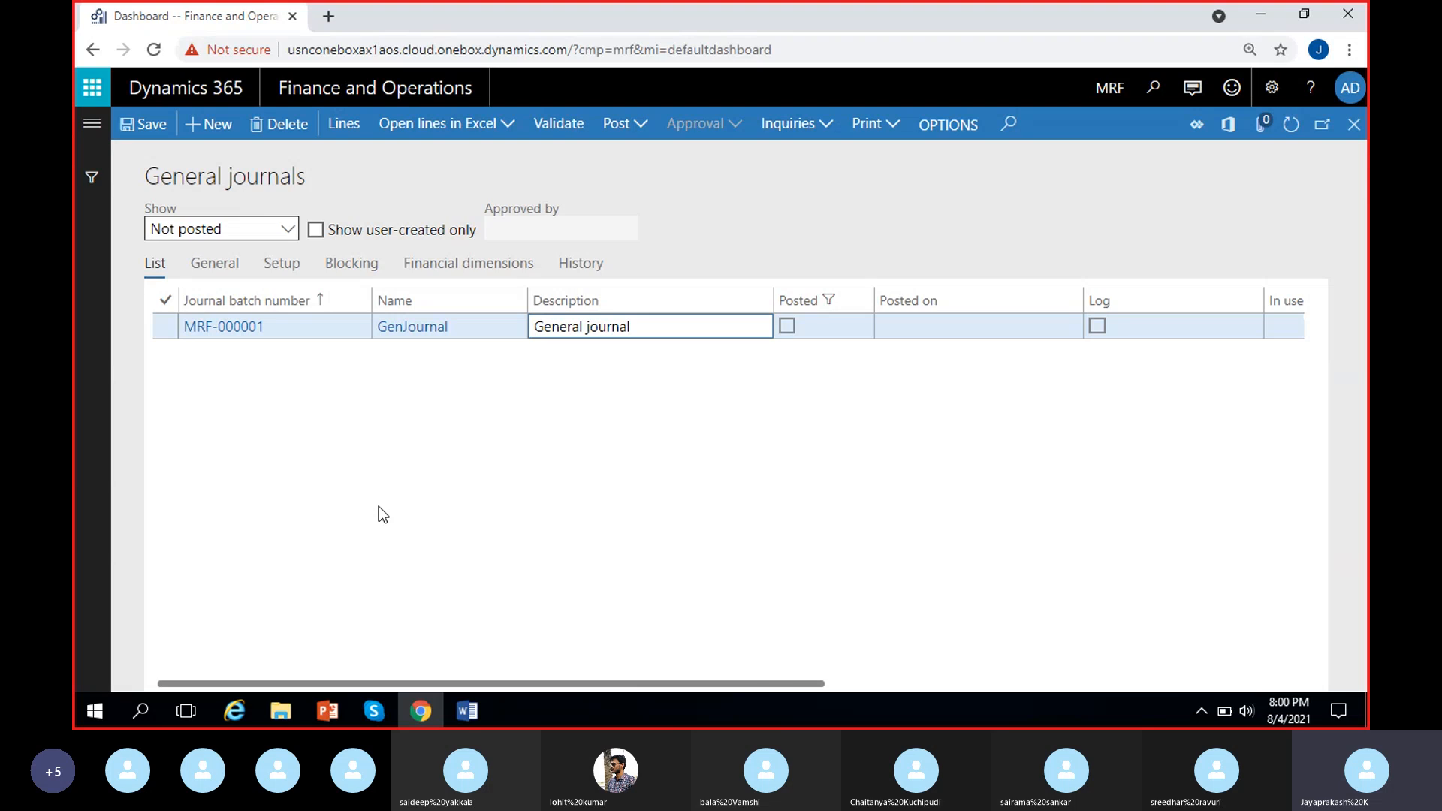
click(460, 484)
scroll(462, 484, right, 2)
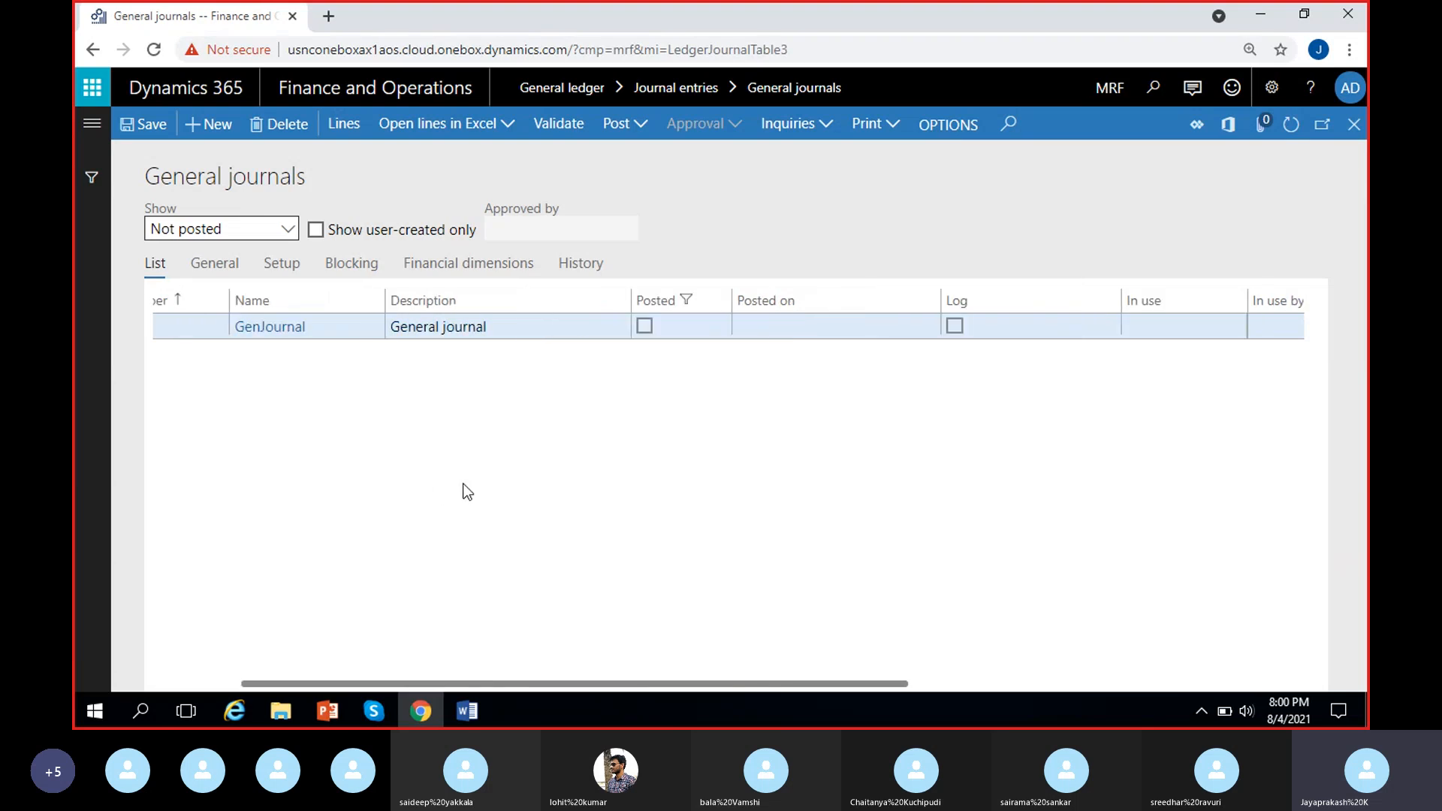
scroll(463, 485, left, 2)
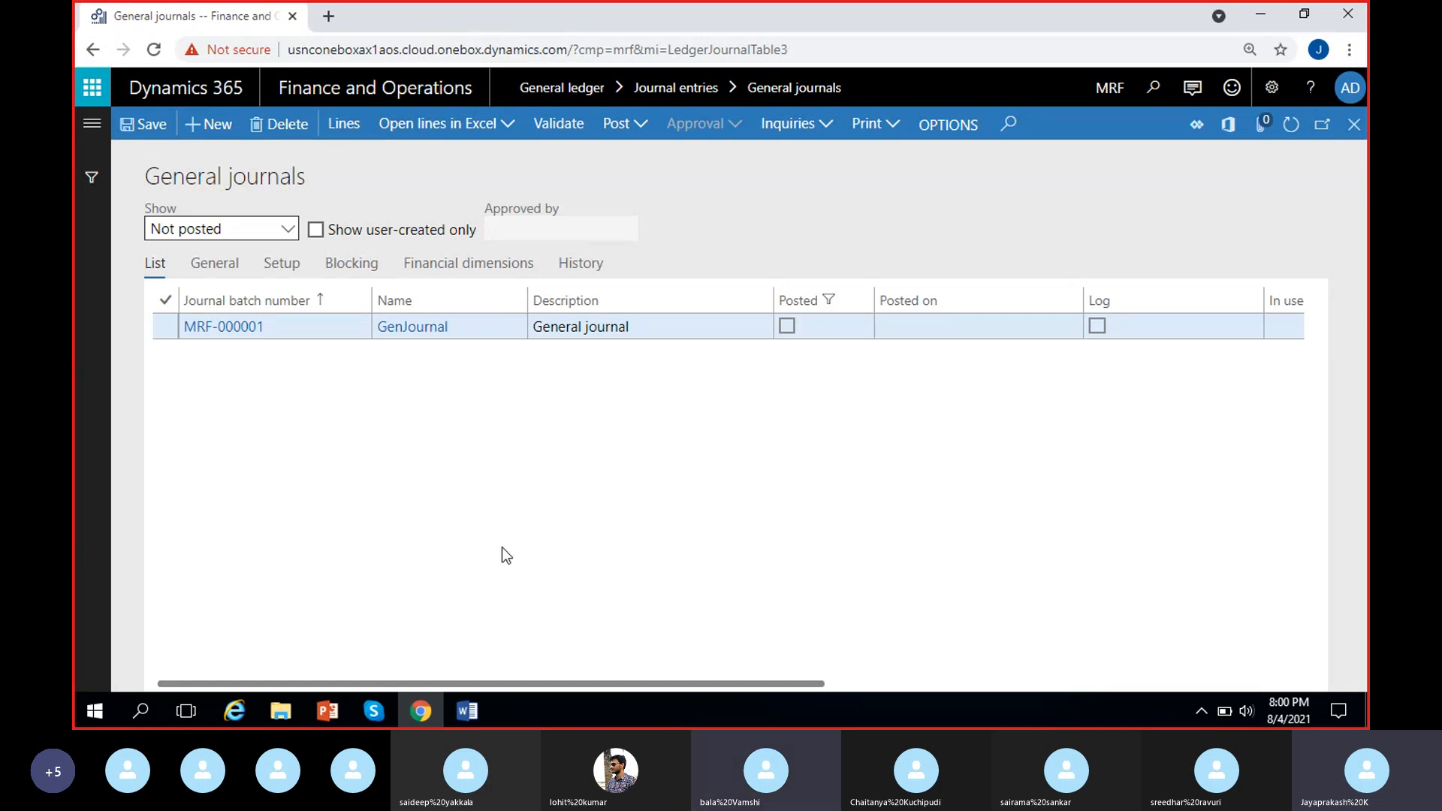
Step: Create a new general journal with the name RevJour and open its lines
click(210, 132)
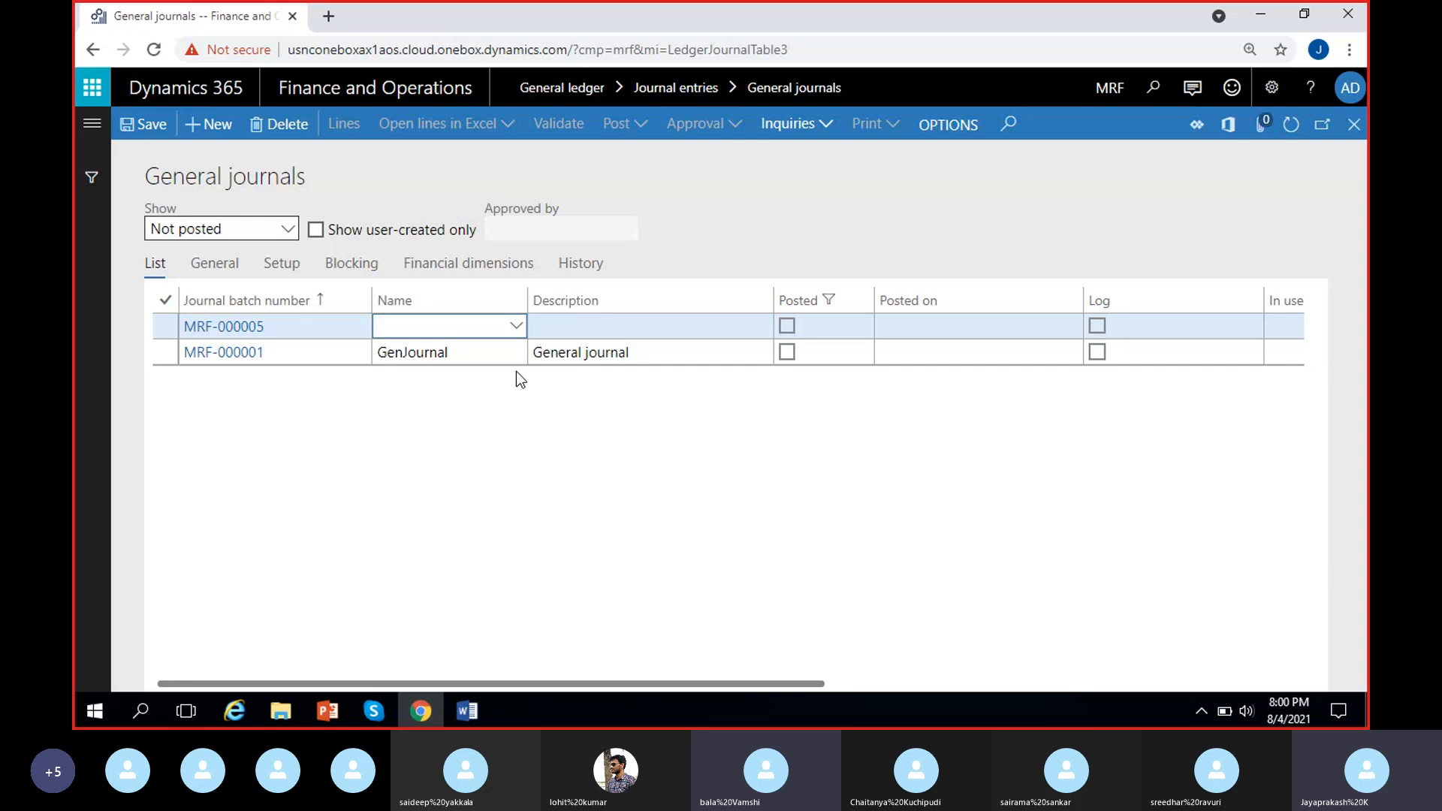
click(517, 328)
click(517, 328)
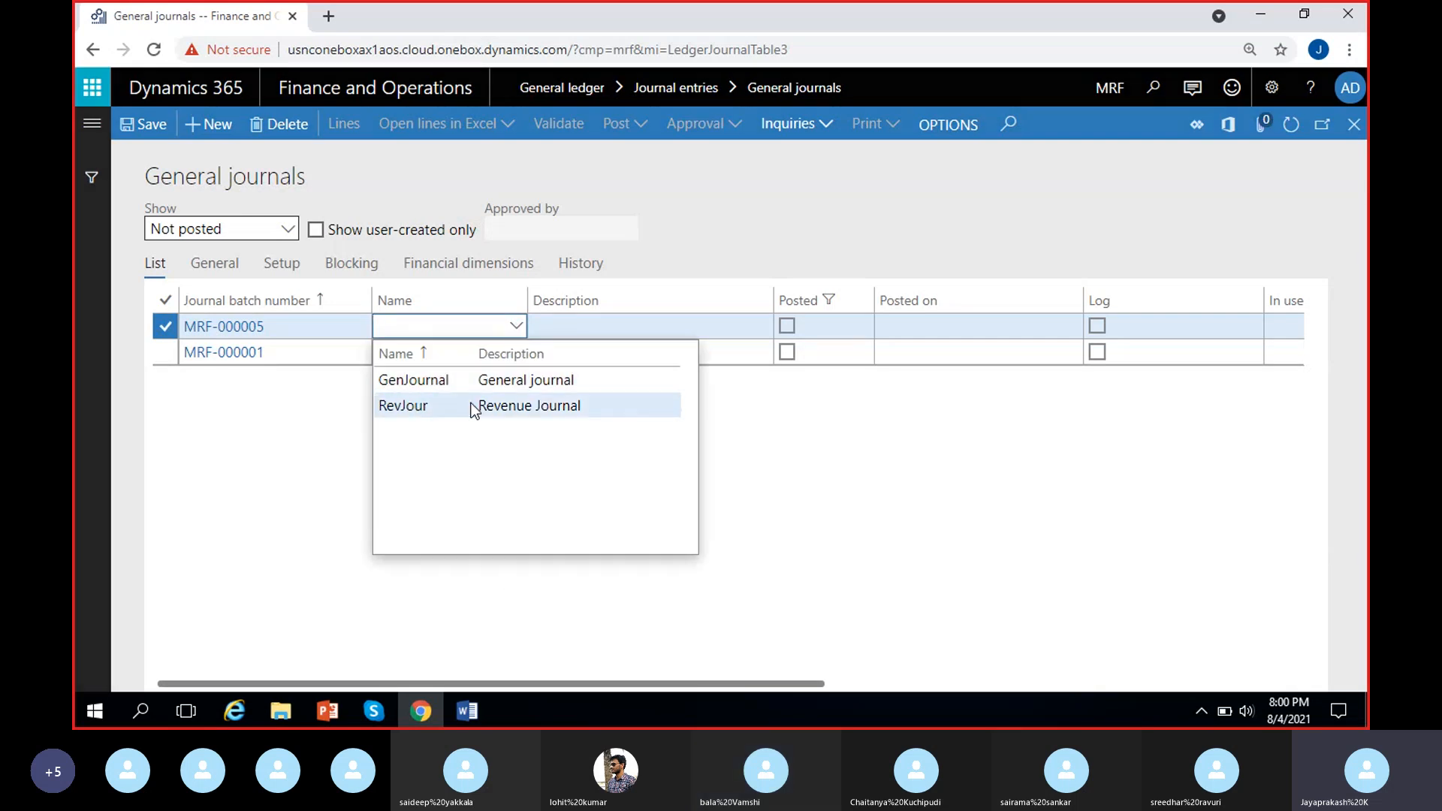
click(559, 406)
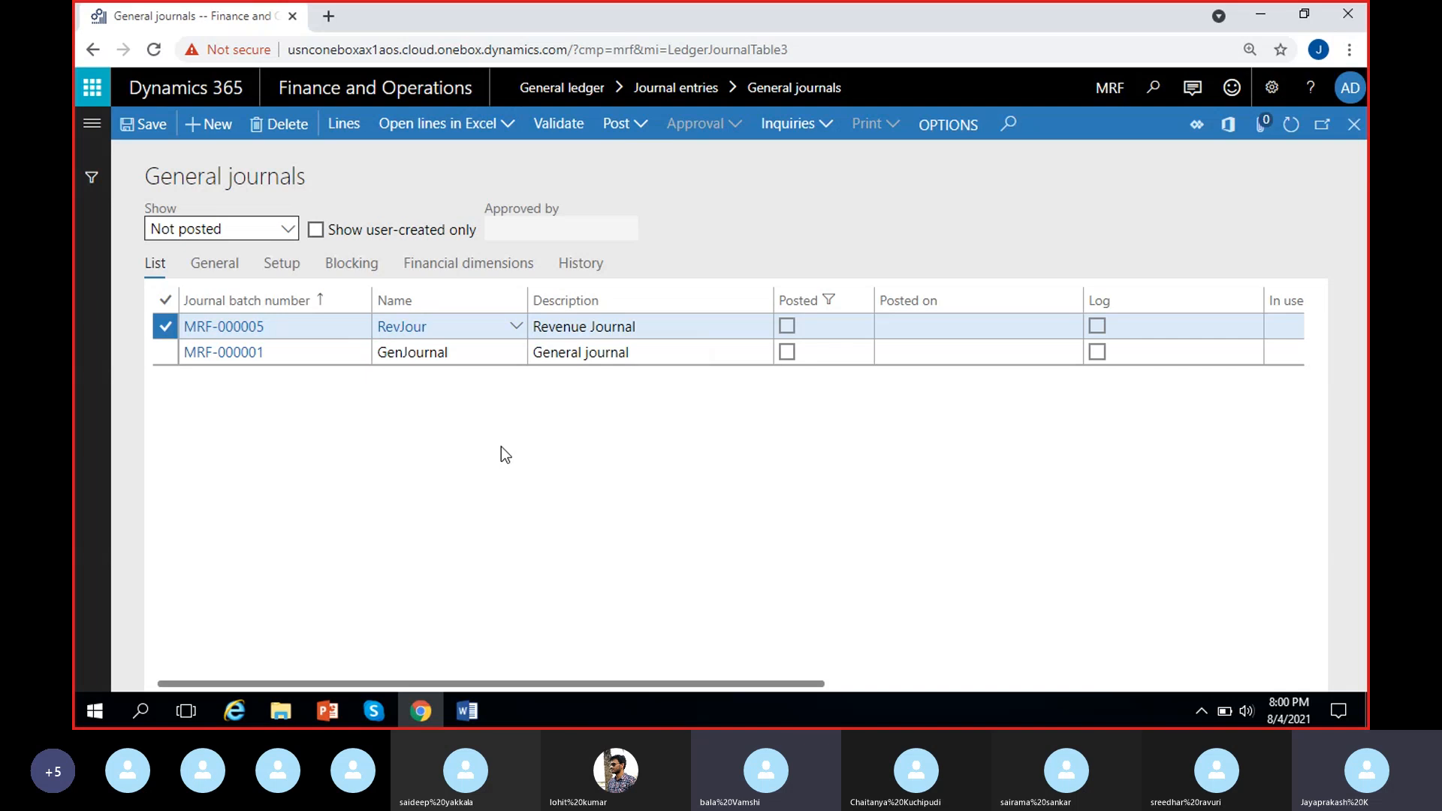
click(345, 128)
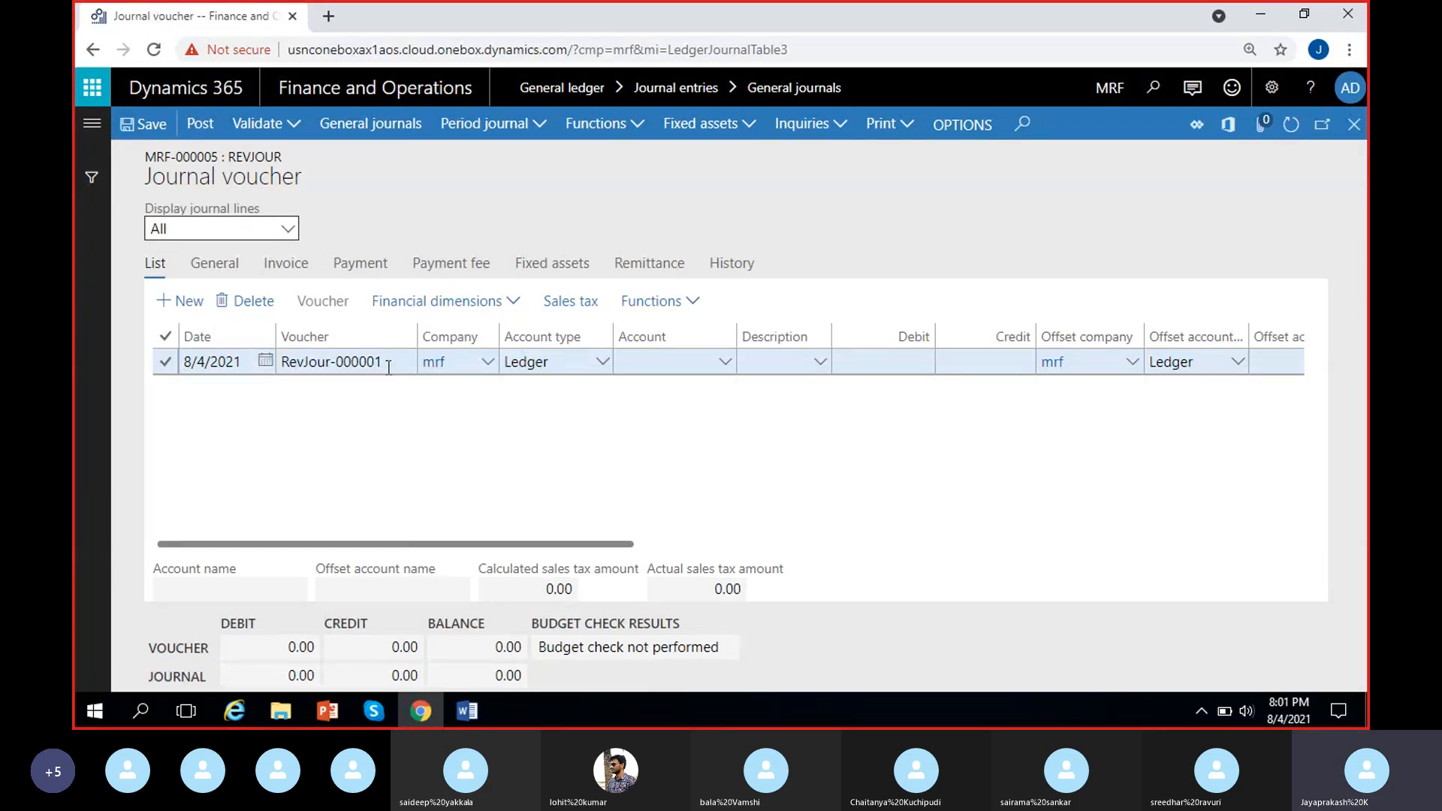
Step: Examine the voucher number on the first line of the revenue journal
drag(388, 364, 269, 370)
click(331, 415)
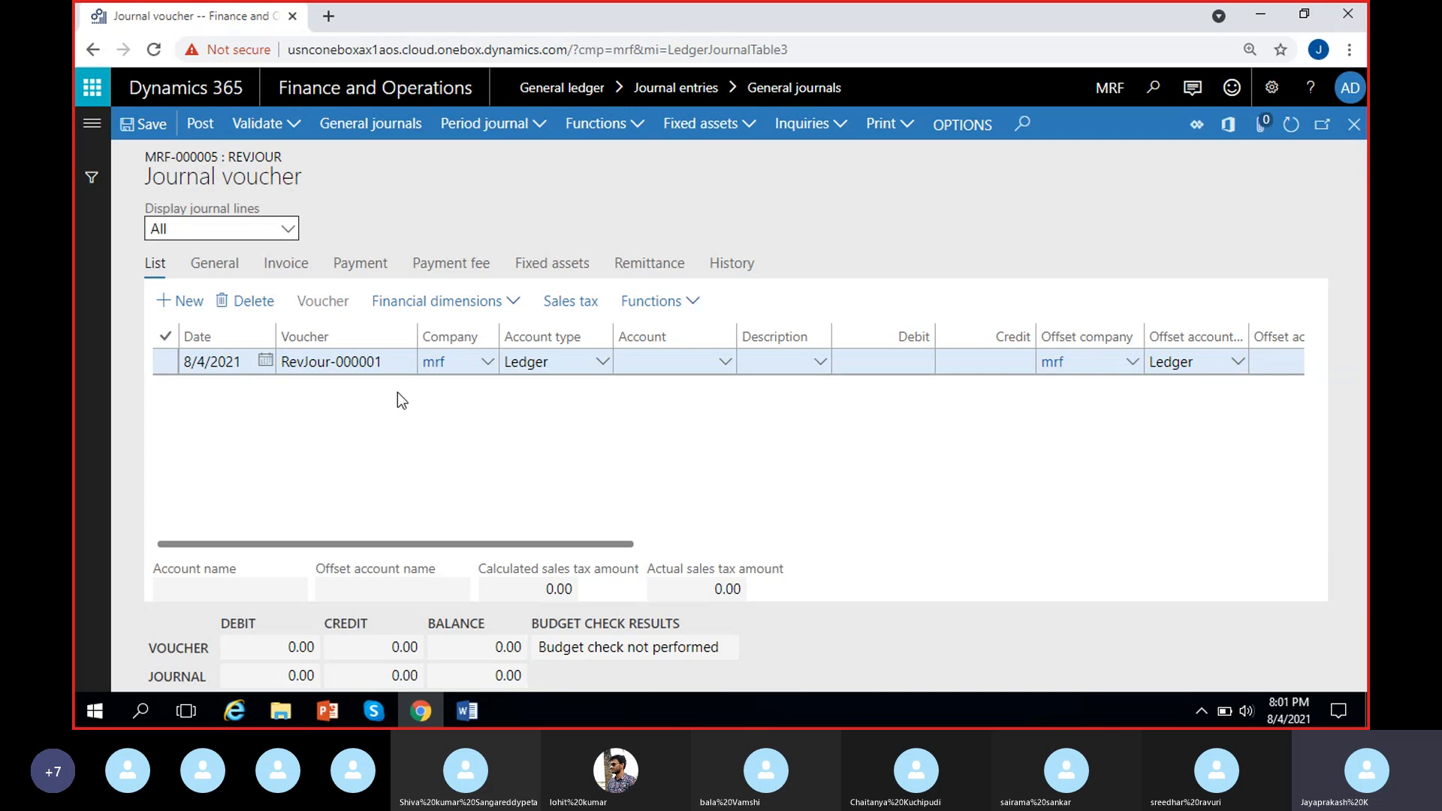
drag(410, 366, 293, 363)
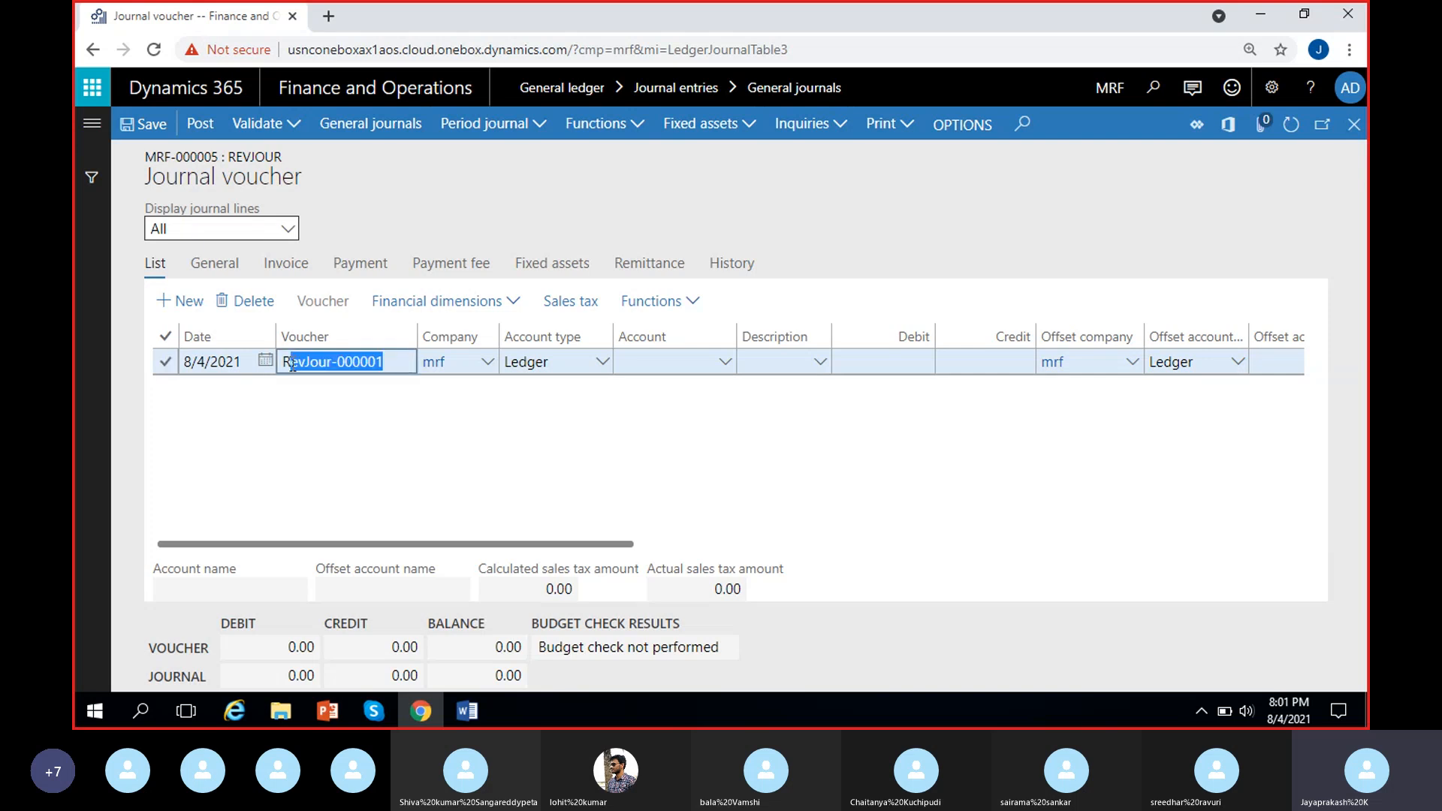
click(337, 429)
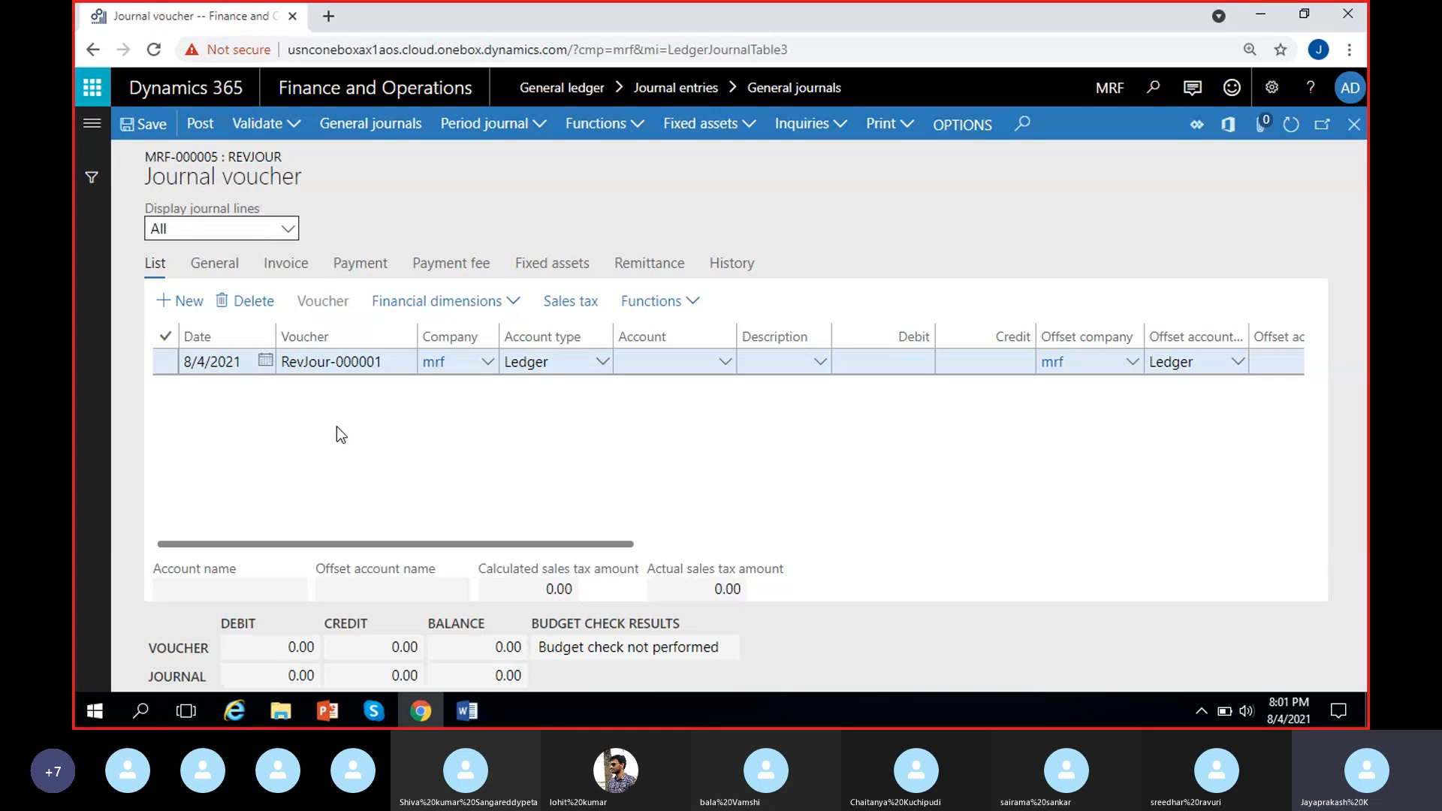
click(387, 368)
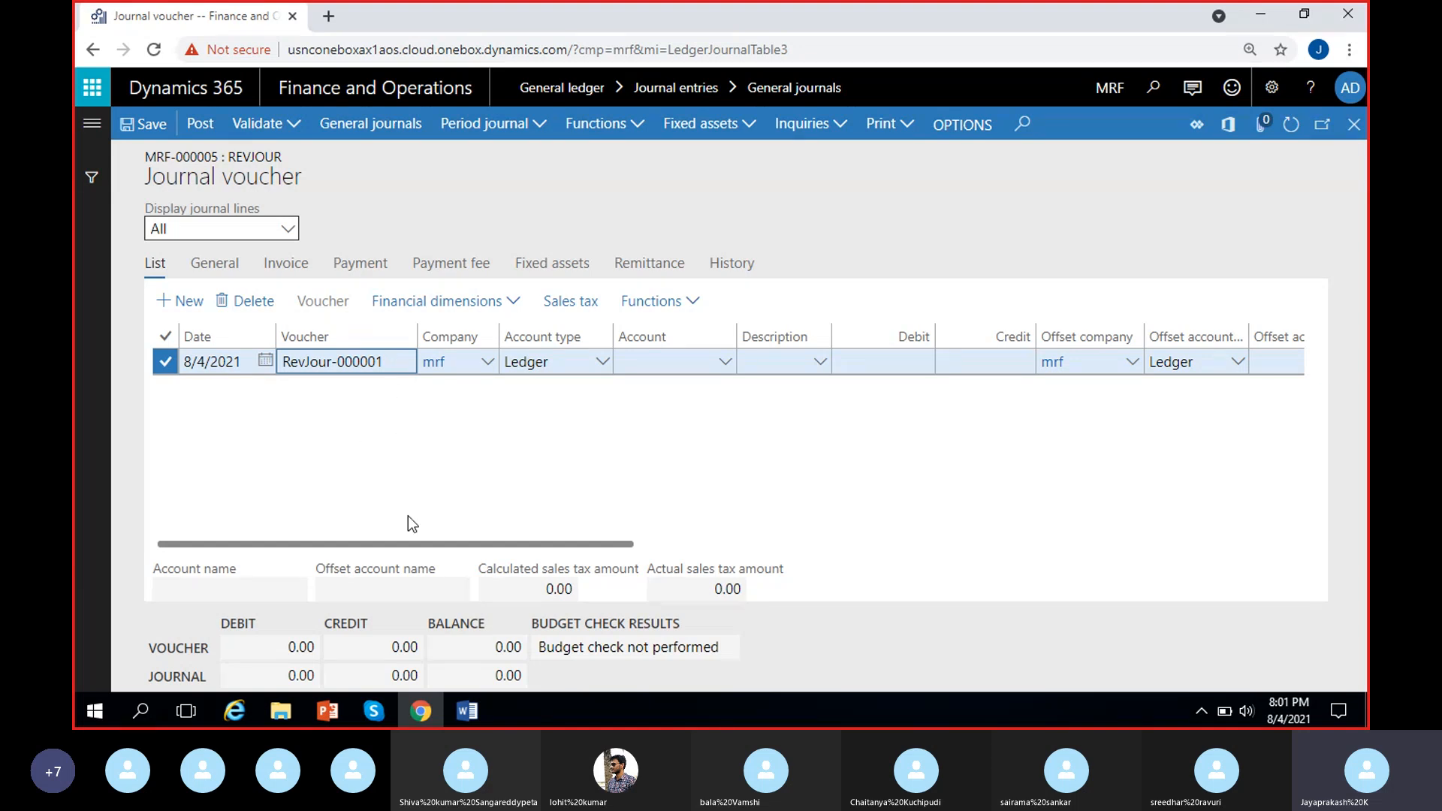
click(336, 408)
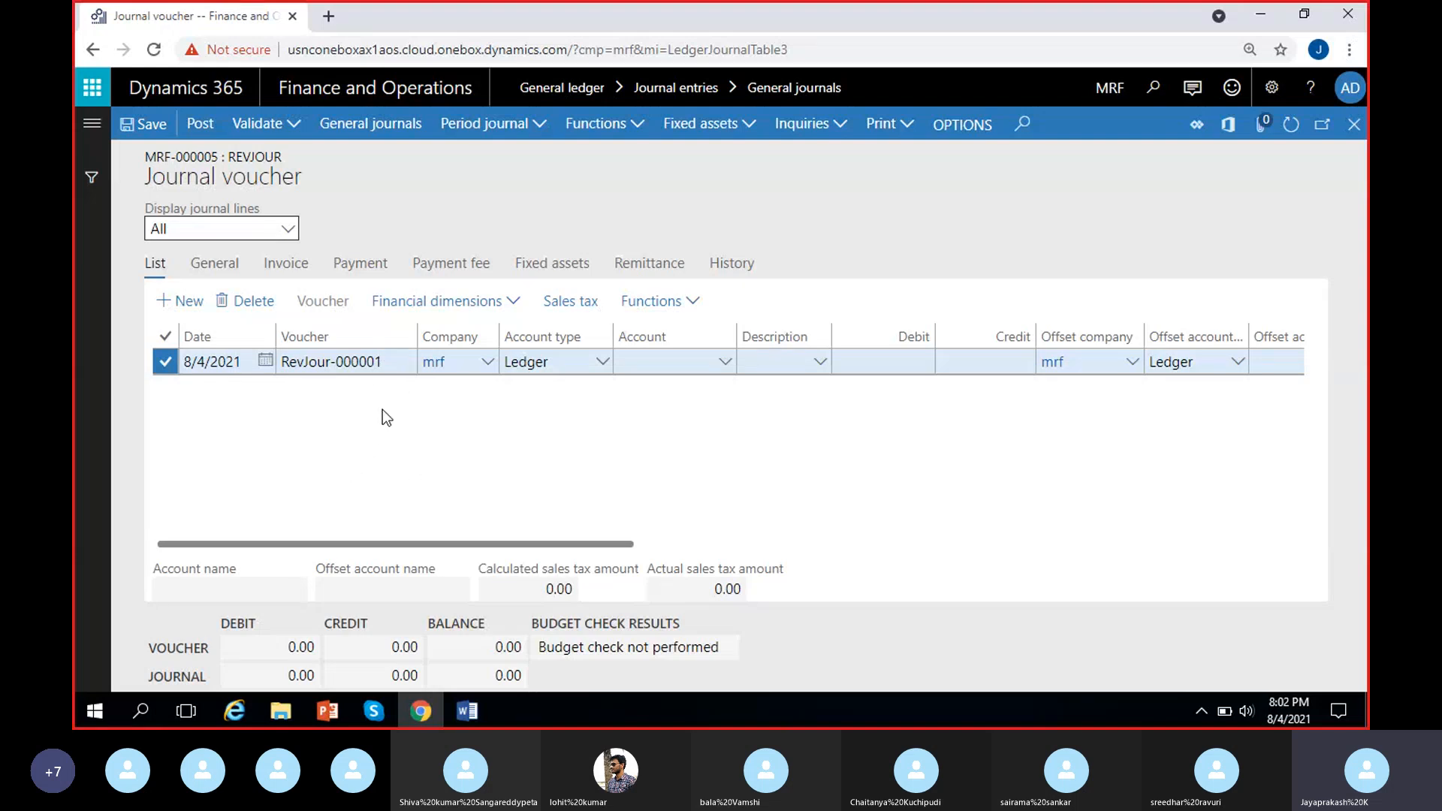
double_click(395, 367)
click(381, 441)
Step: Set the line's account to 400000 Business revenues with location 100 Hyderabad and department 202 Sales&Marketing, and widen the Account column
click(719, 372)
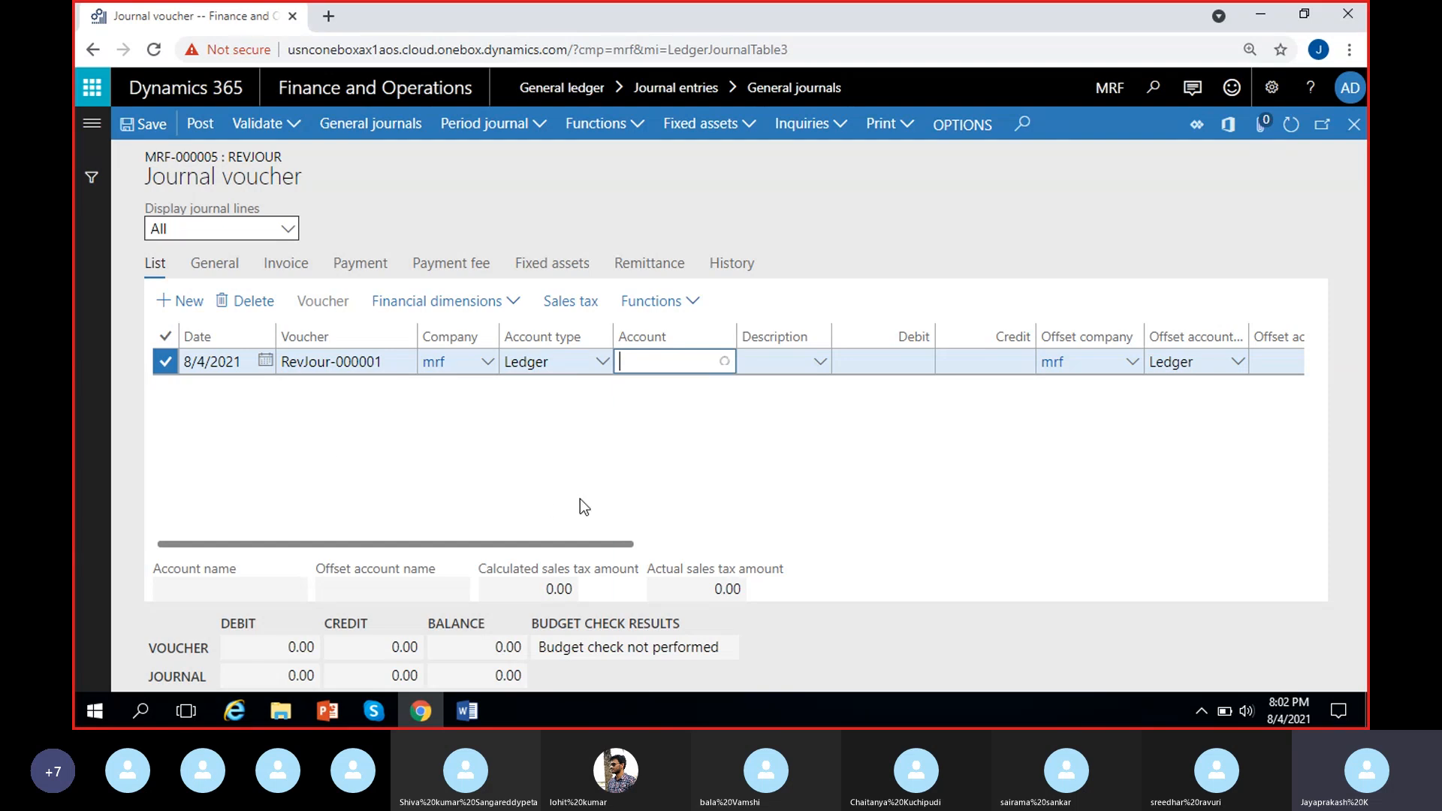
text(4--)
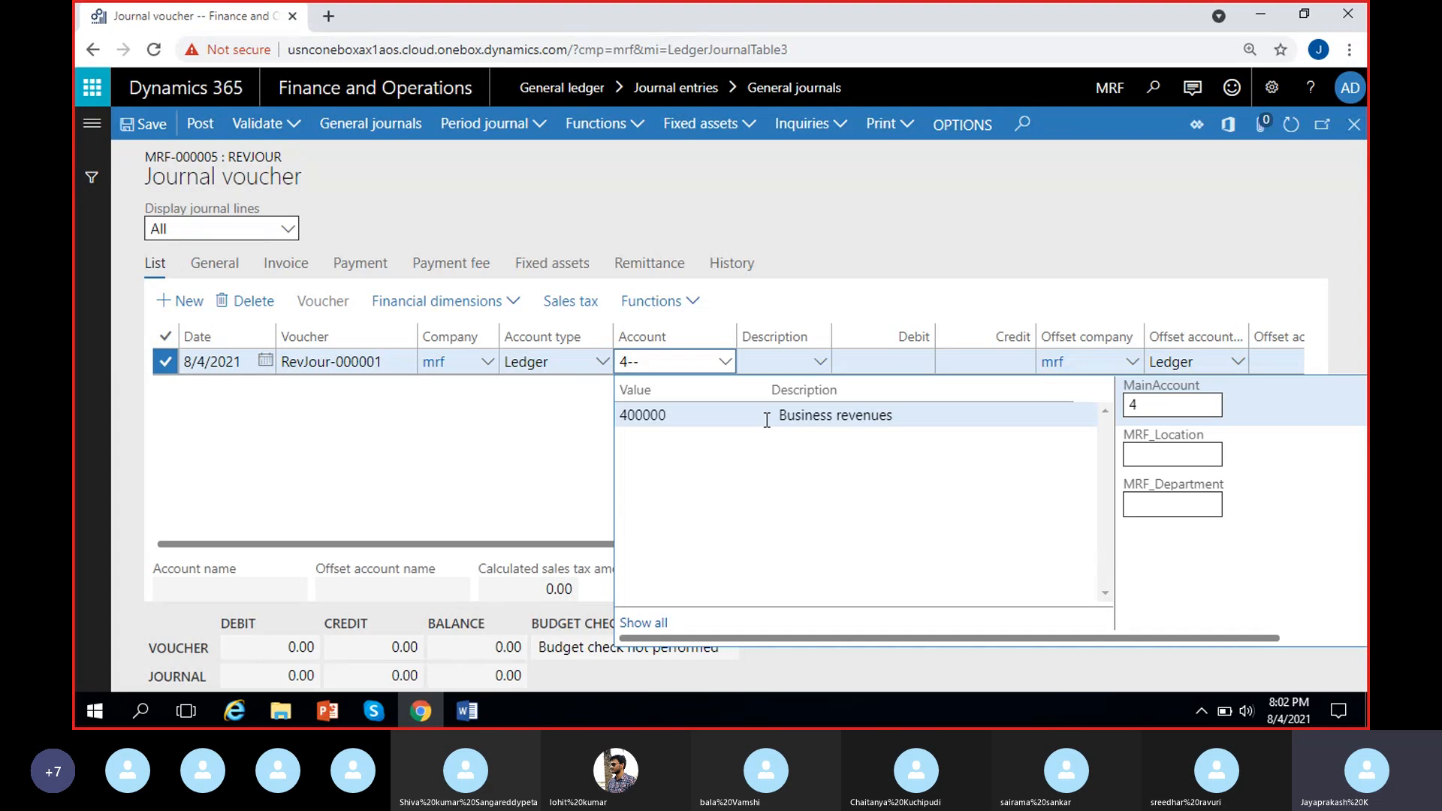
click(807, 419)
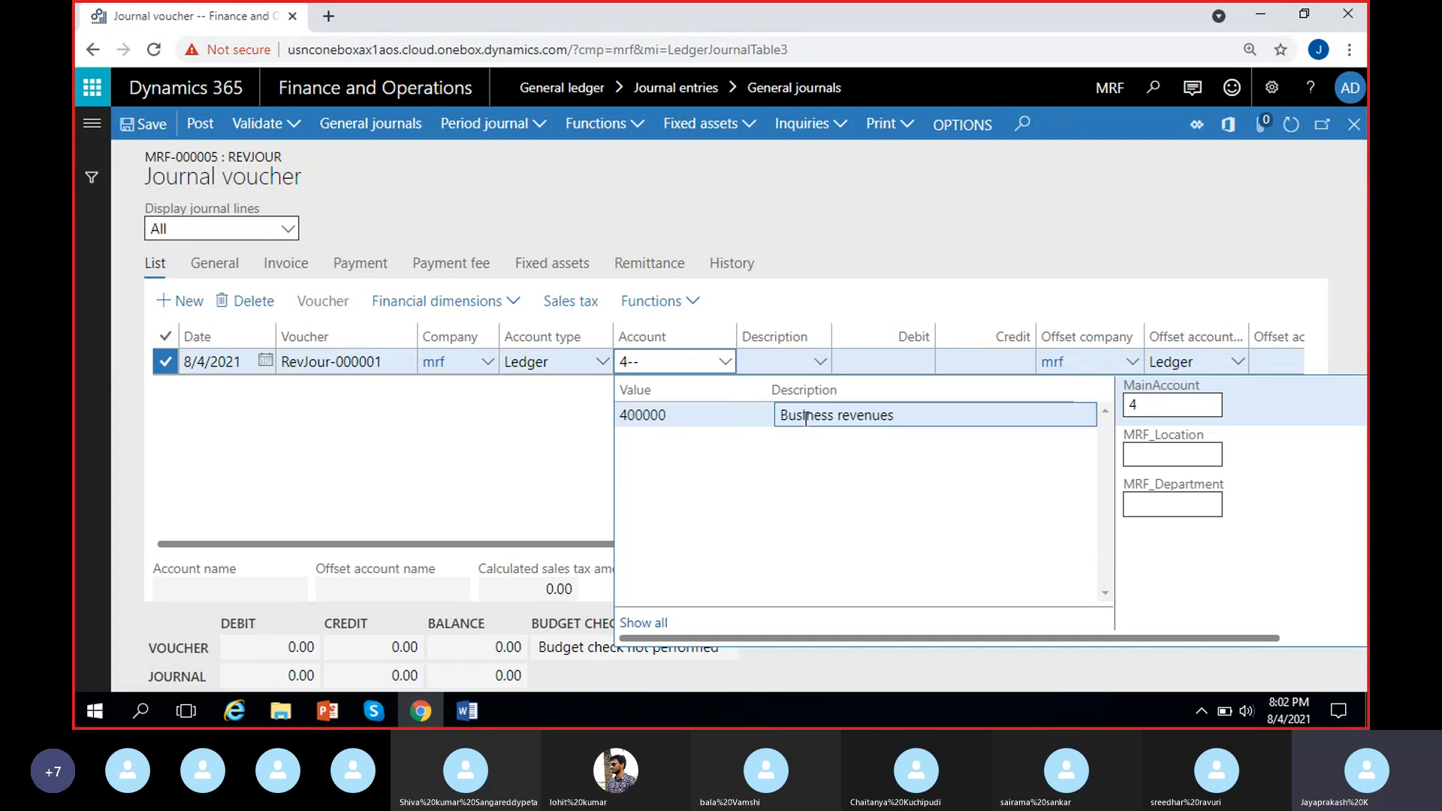
click(1137, 452)
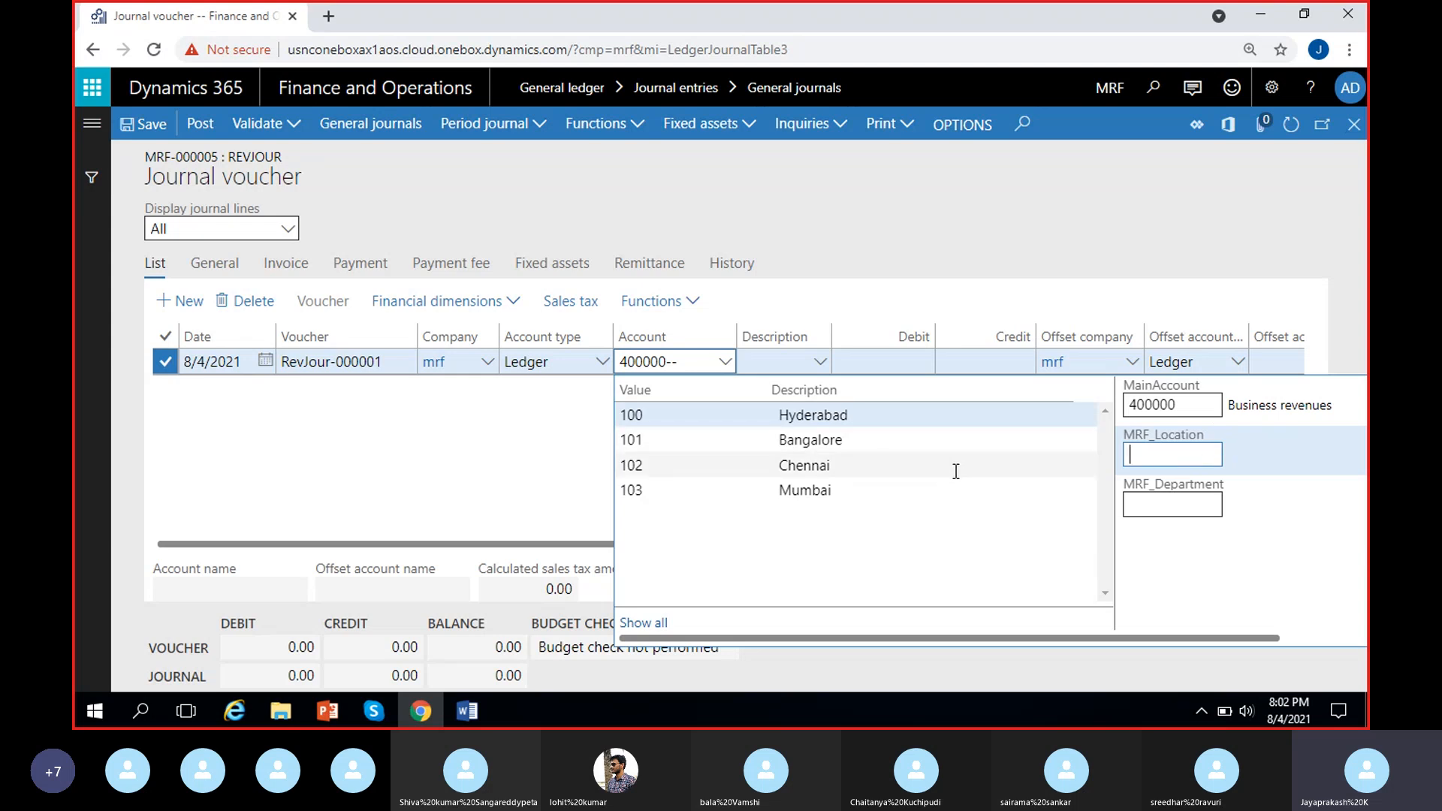
click(863, 415)
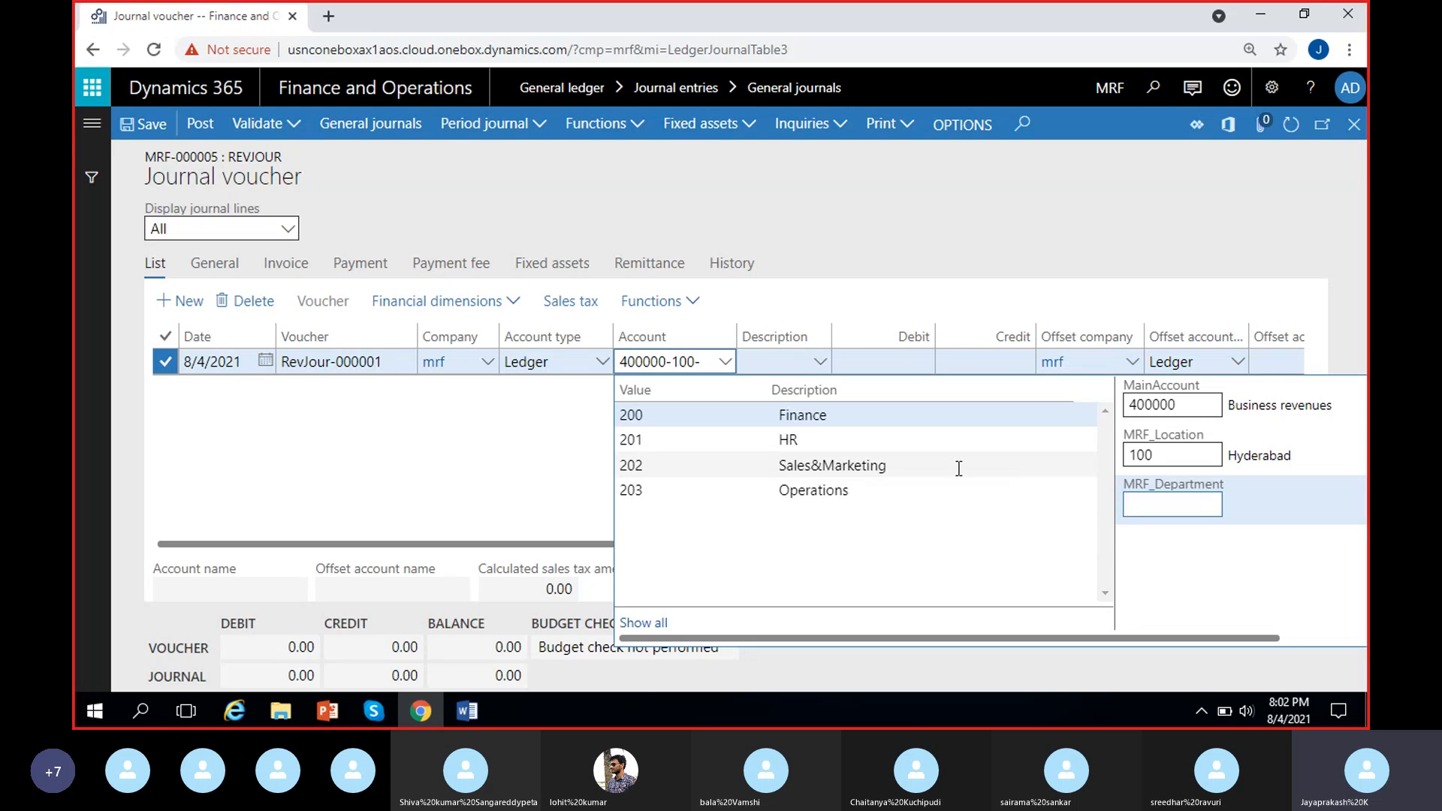
click(863, 464)
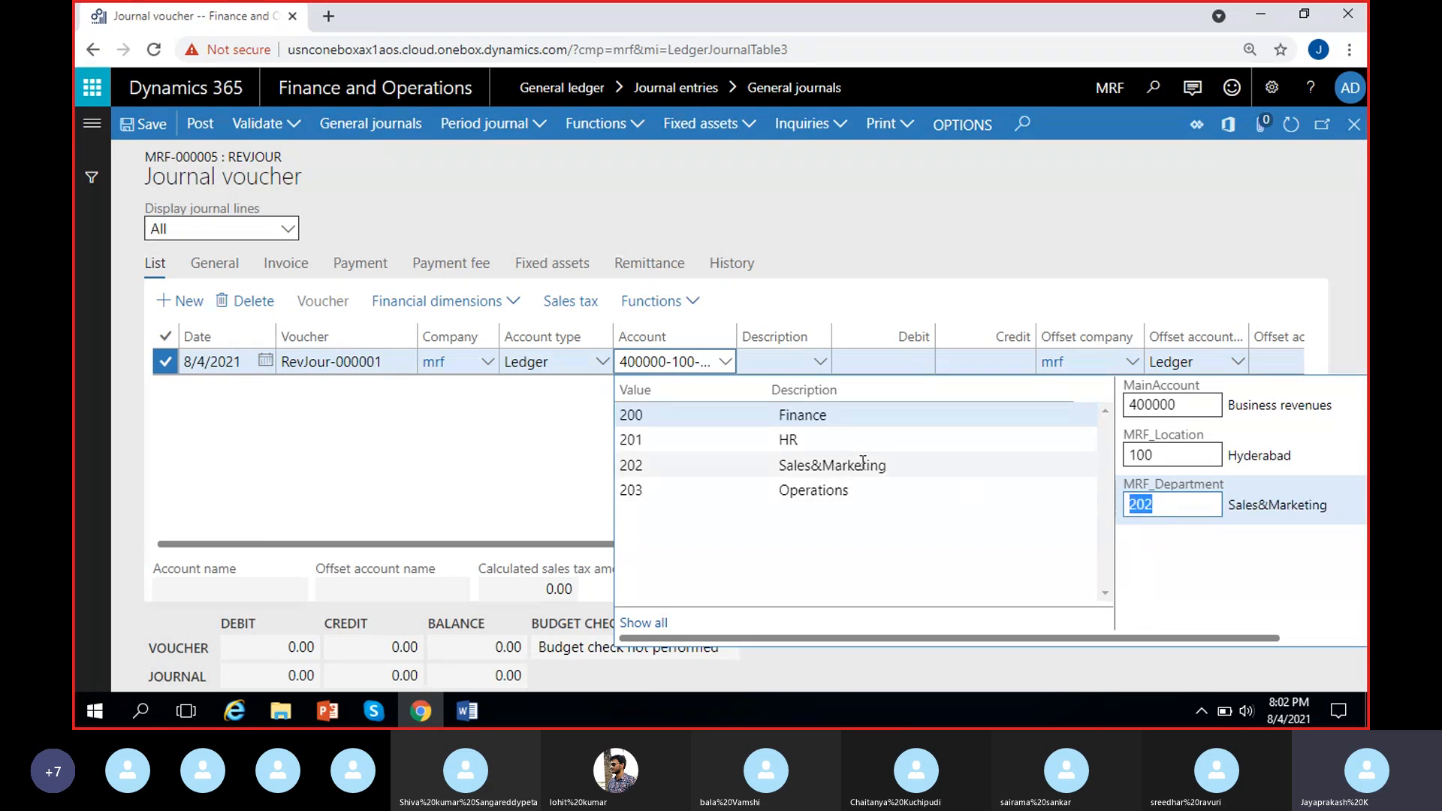
click(552, 467)
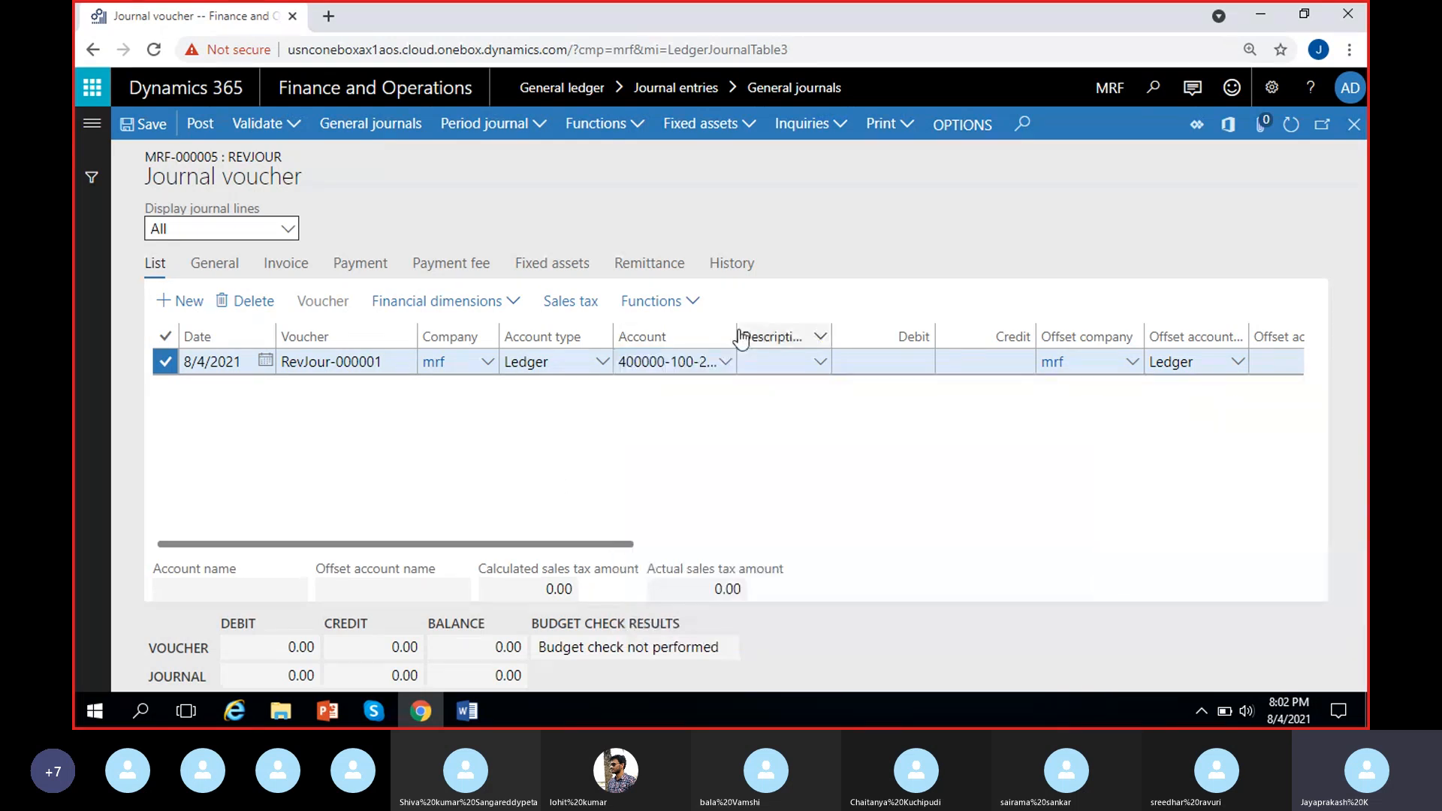
drag(737, 335, 784, 331)
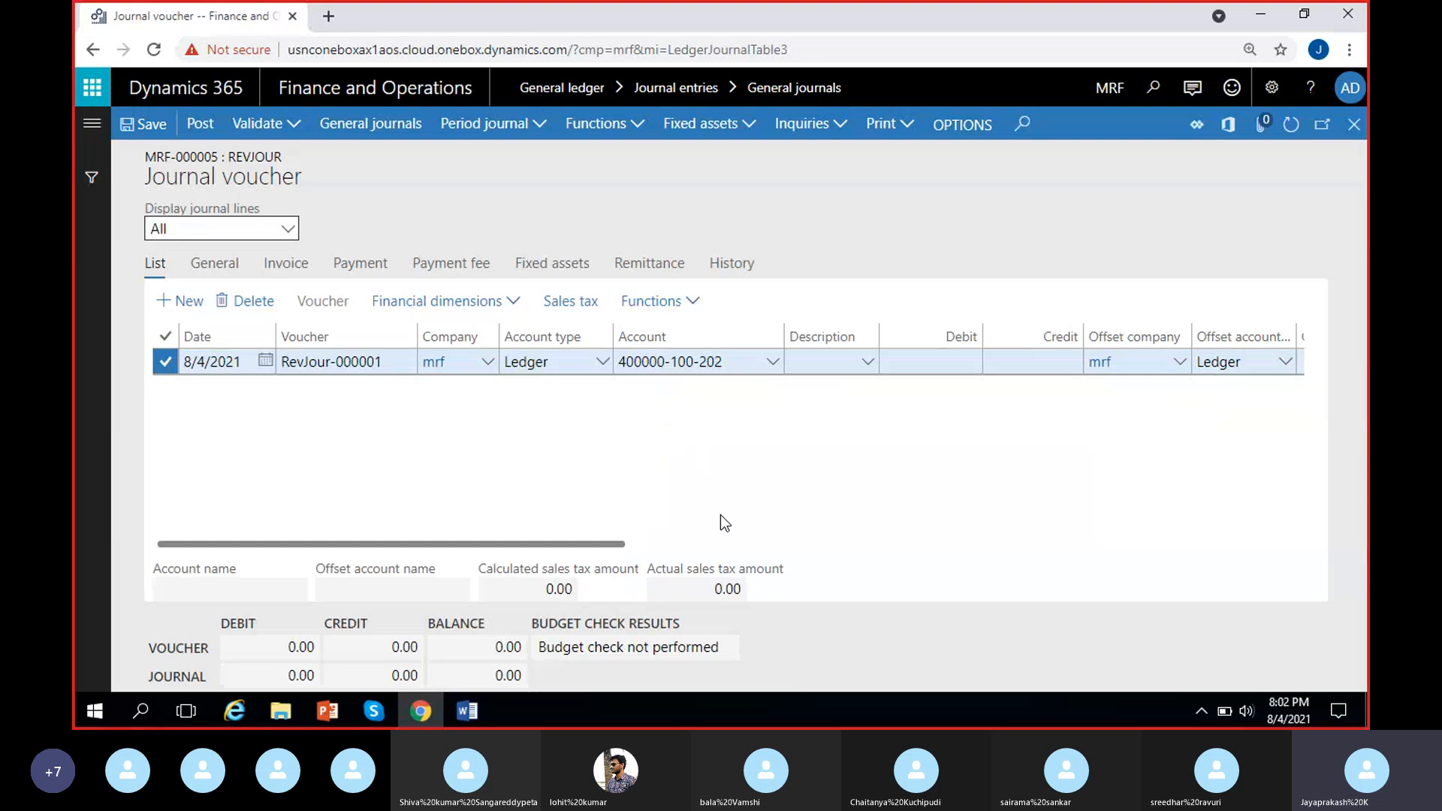
Step: Enter a credit amount of 10000 on the Business revenues journal line
drag(610, 544, 646, 544)
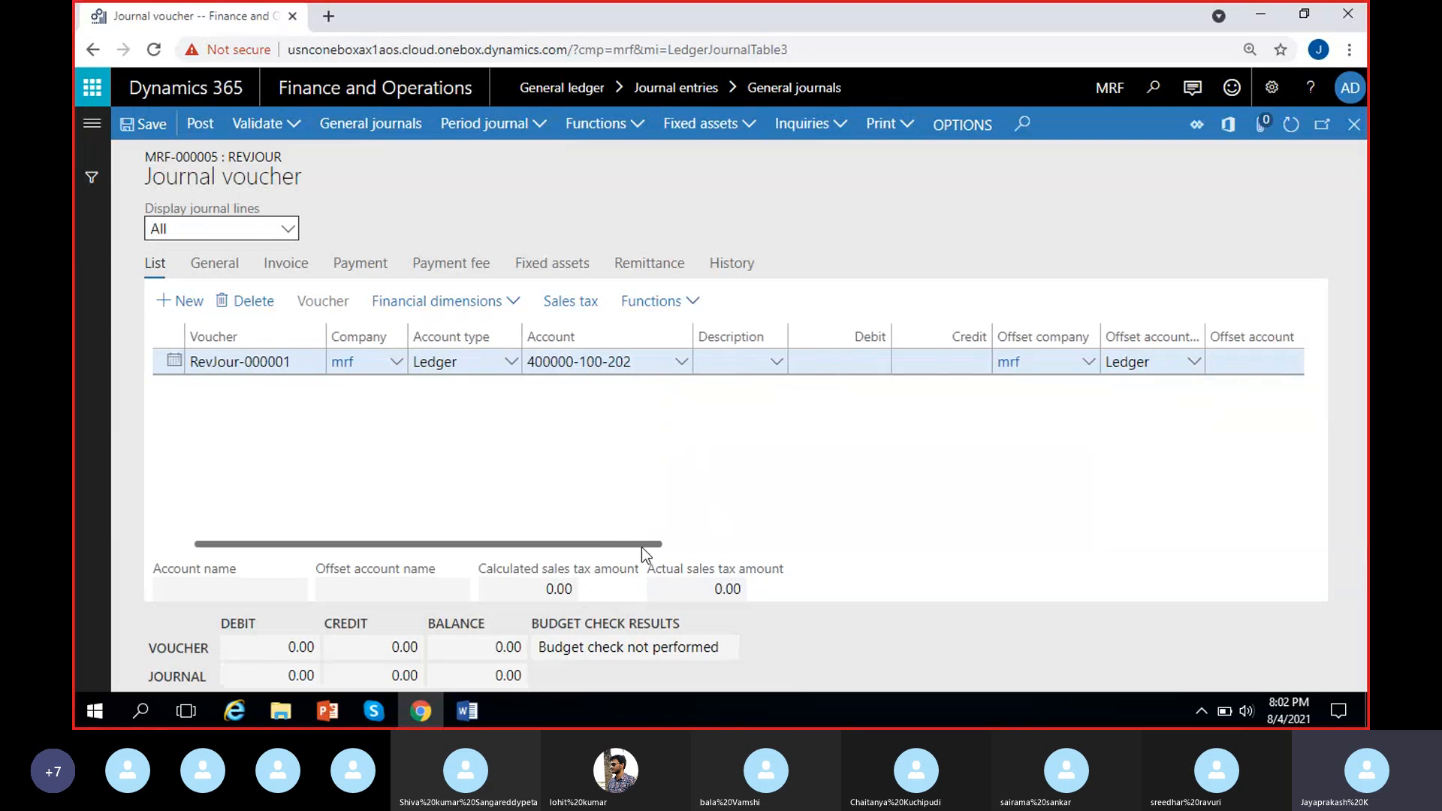
click(844, 368)
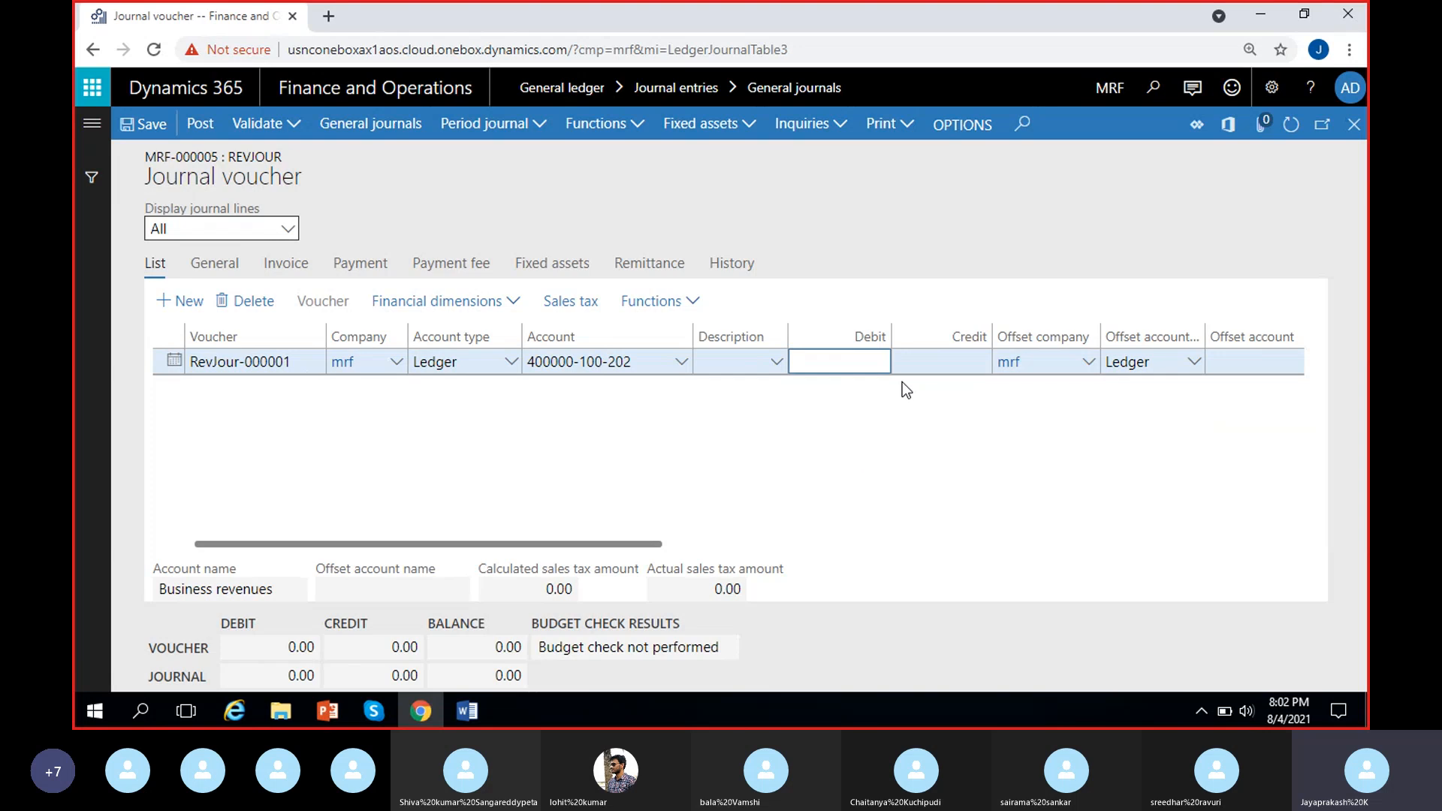
click(910, 364)
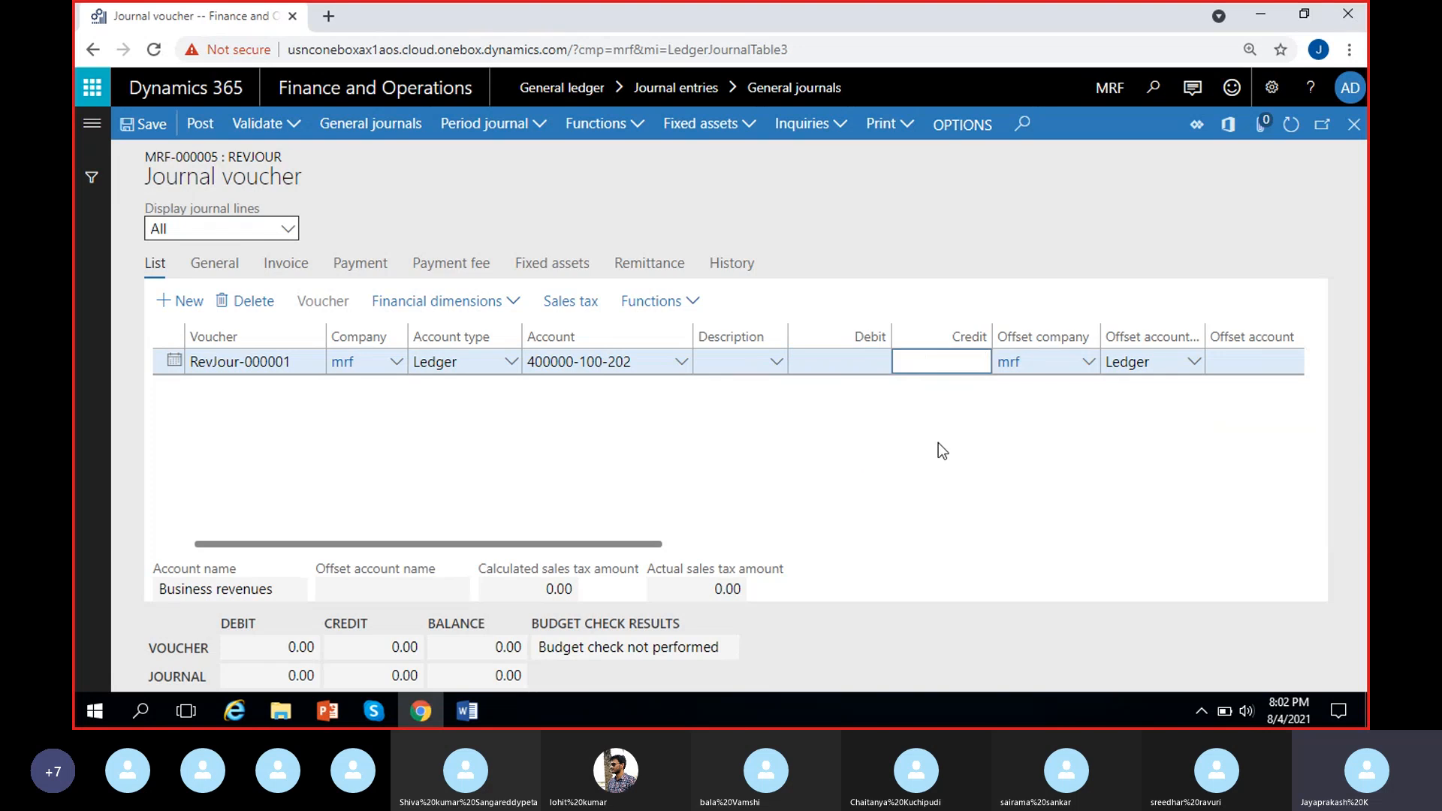
text(10000)
click(896, 449)
scroll(896, 448, right, 1)
click(827, 465)
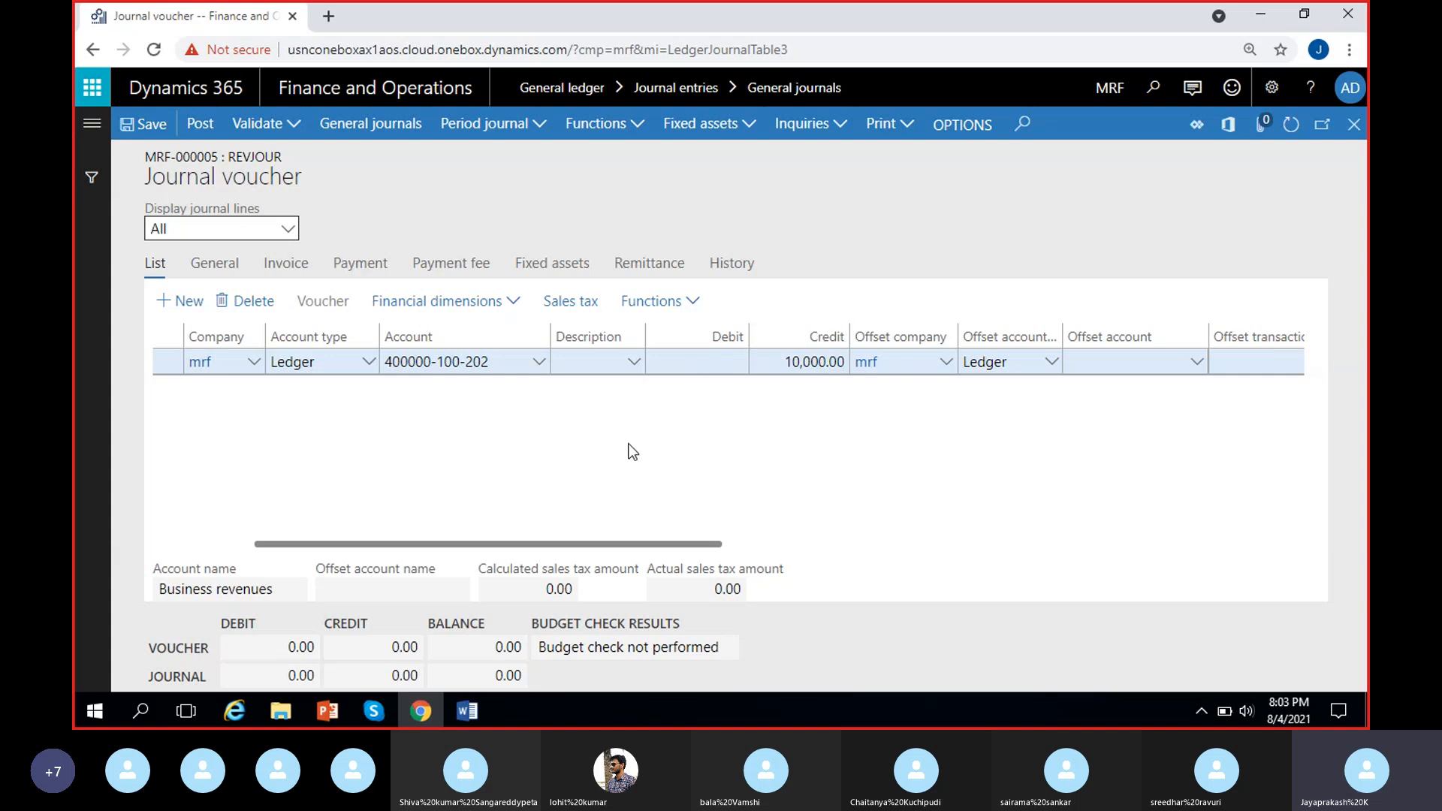
Step: Set the line's offset account to 100000 Cash with location 100 Hyderabad and department 202 Sales&Marketing
click(1099, 364)
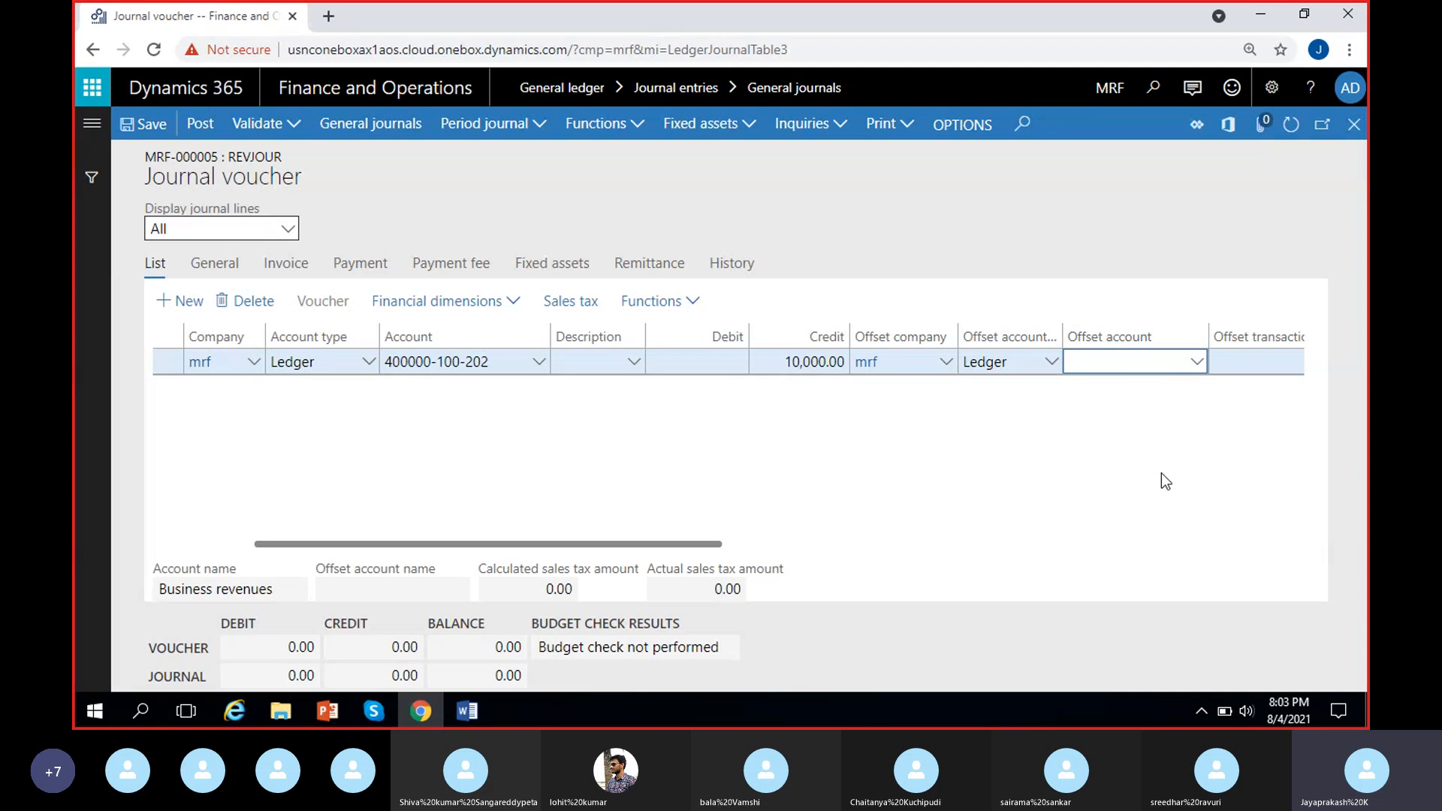
click(1138, 426)
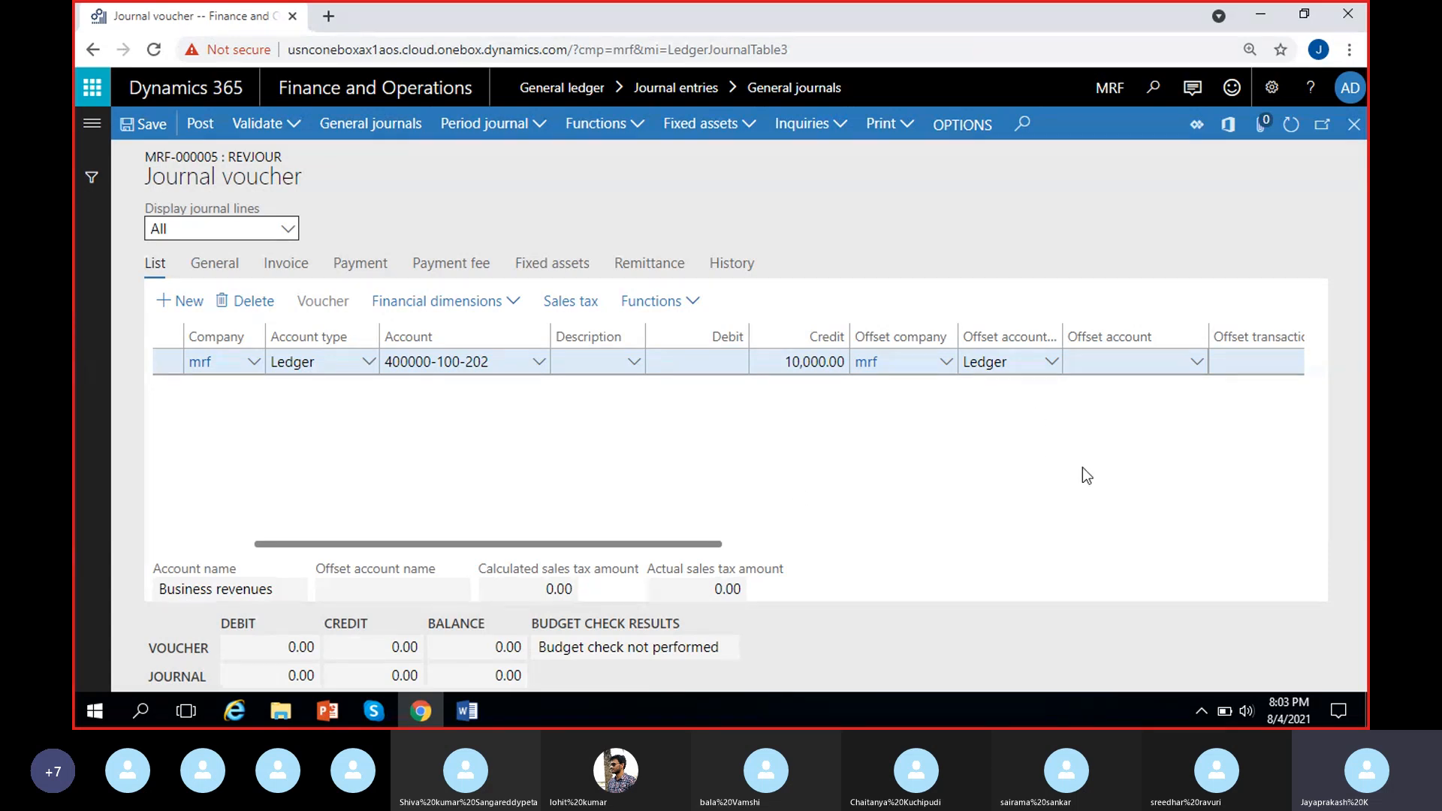
click(1198, 364)
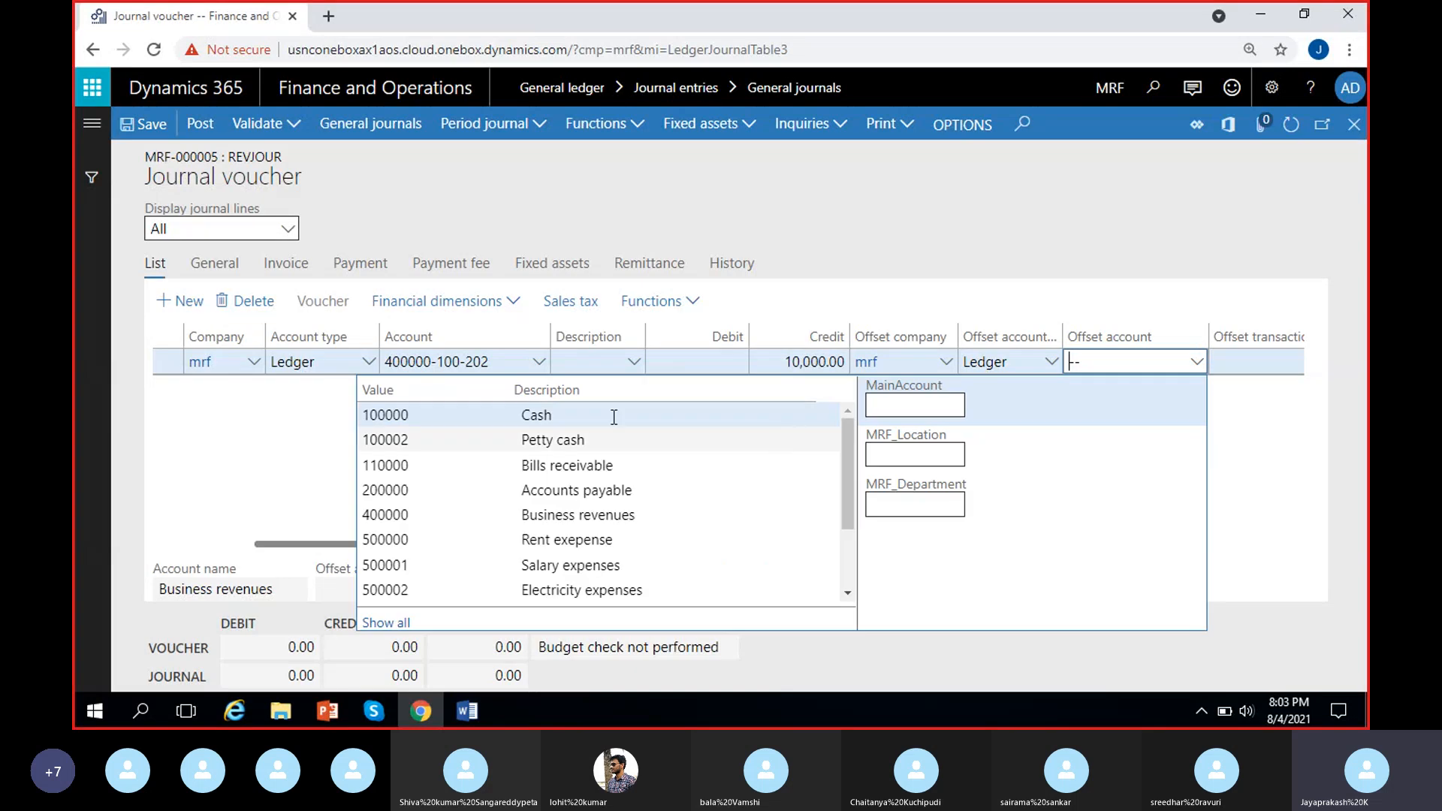
click(451, 415)
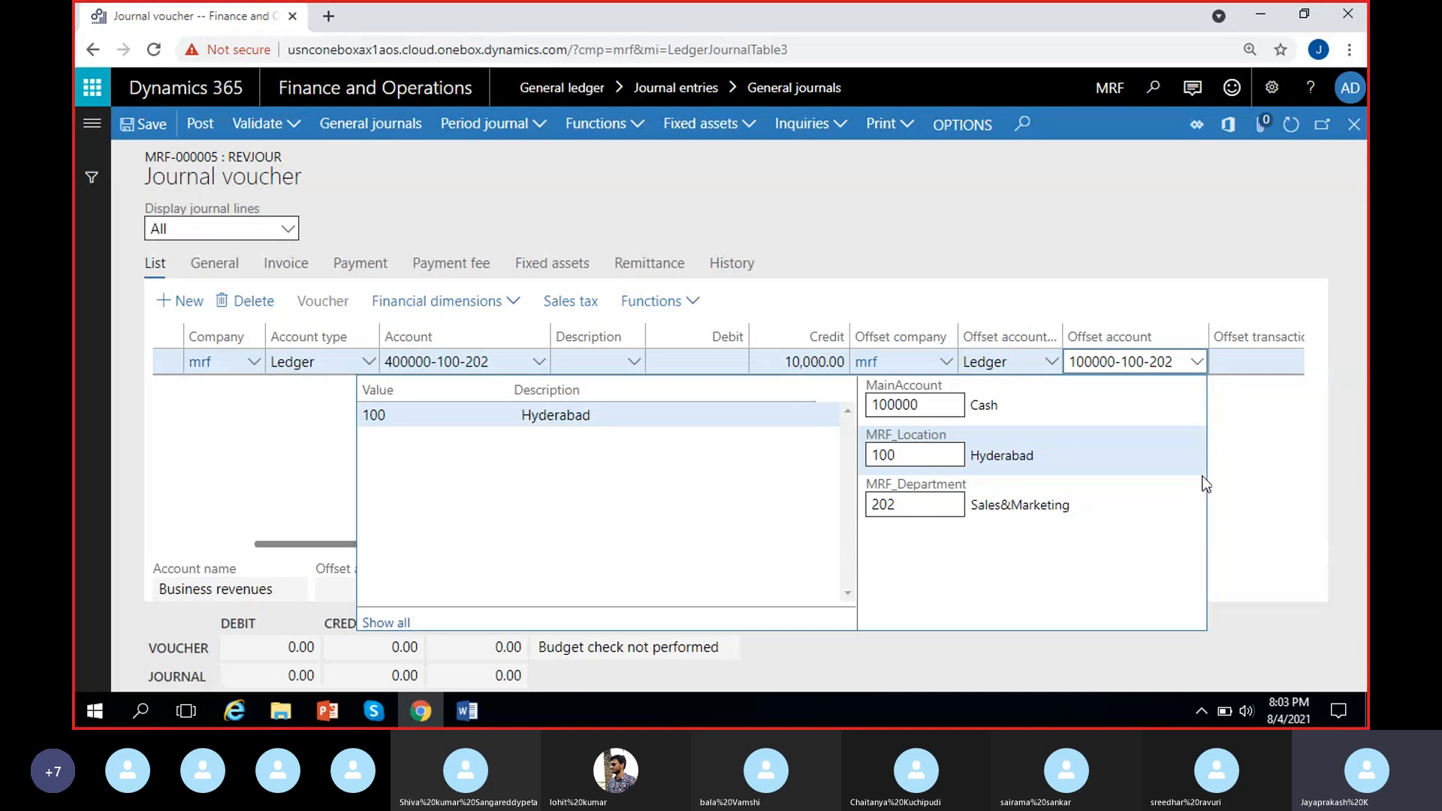
click(1237, 452)
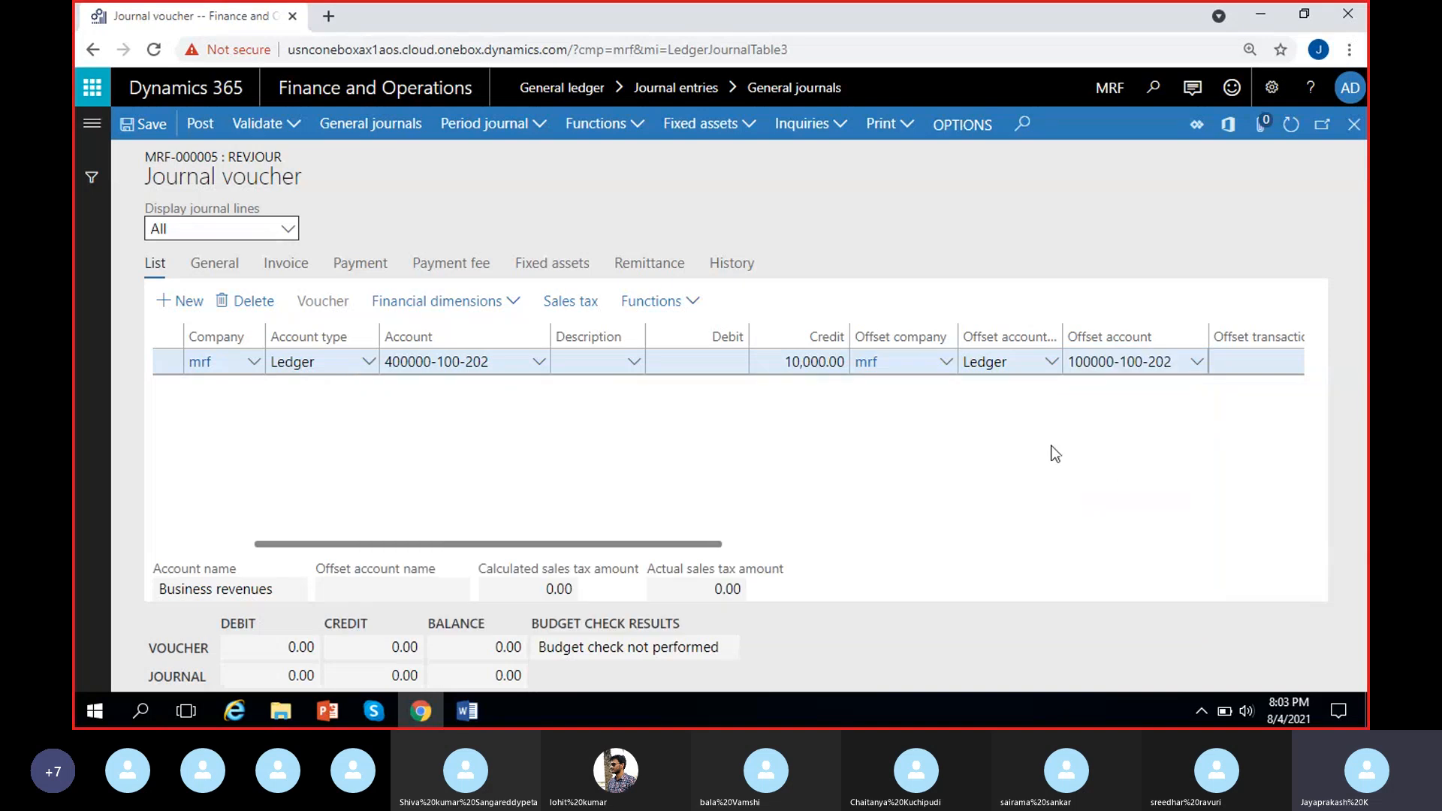
click(1110, 445)
click(786, 362)
click(826, 415)
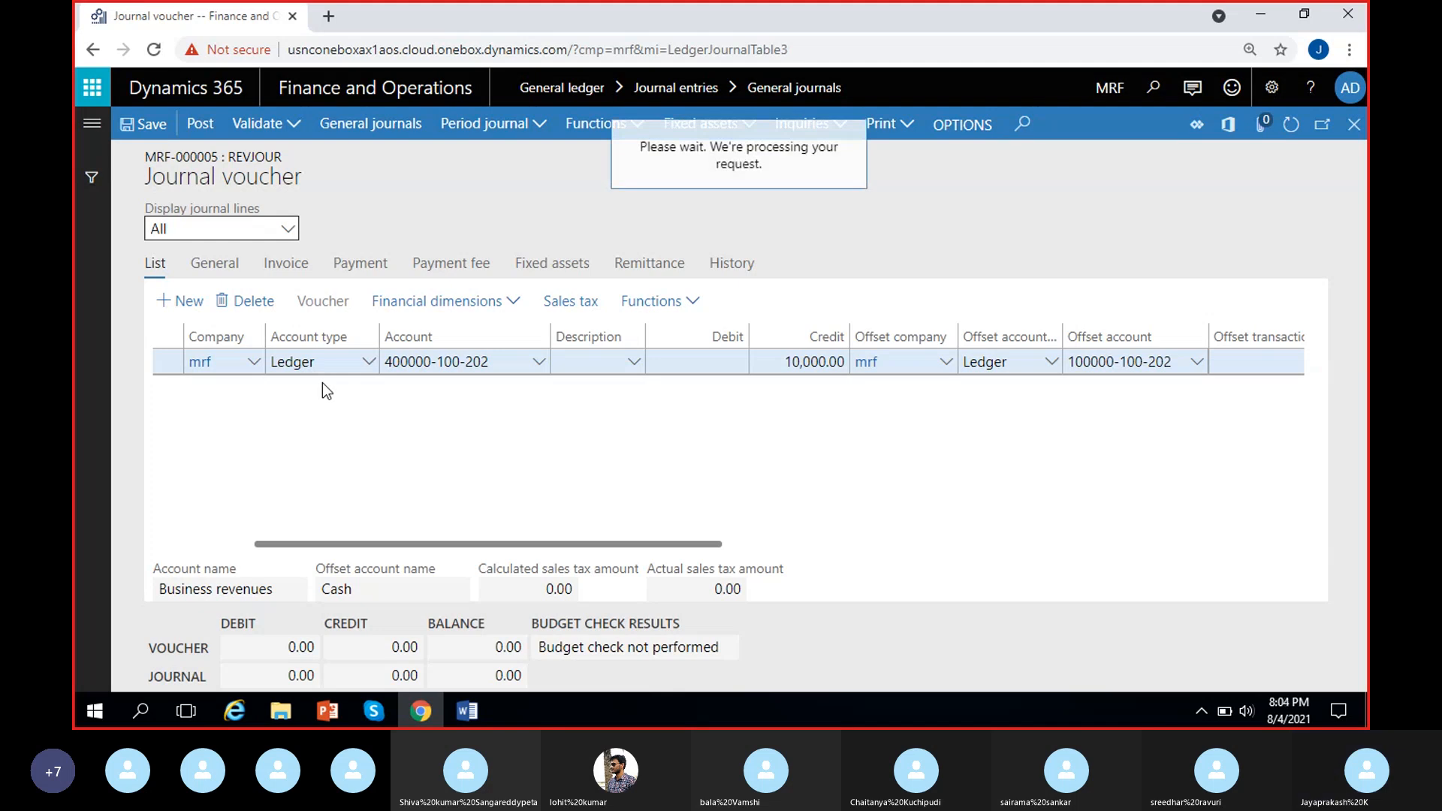
Step: Check the voucher's debit and credit totals and its balance for the revenue journal line
click(248, 649)
click(361, 644)
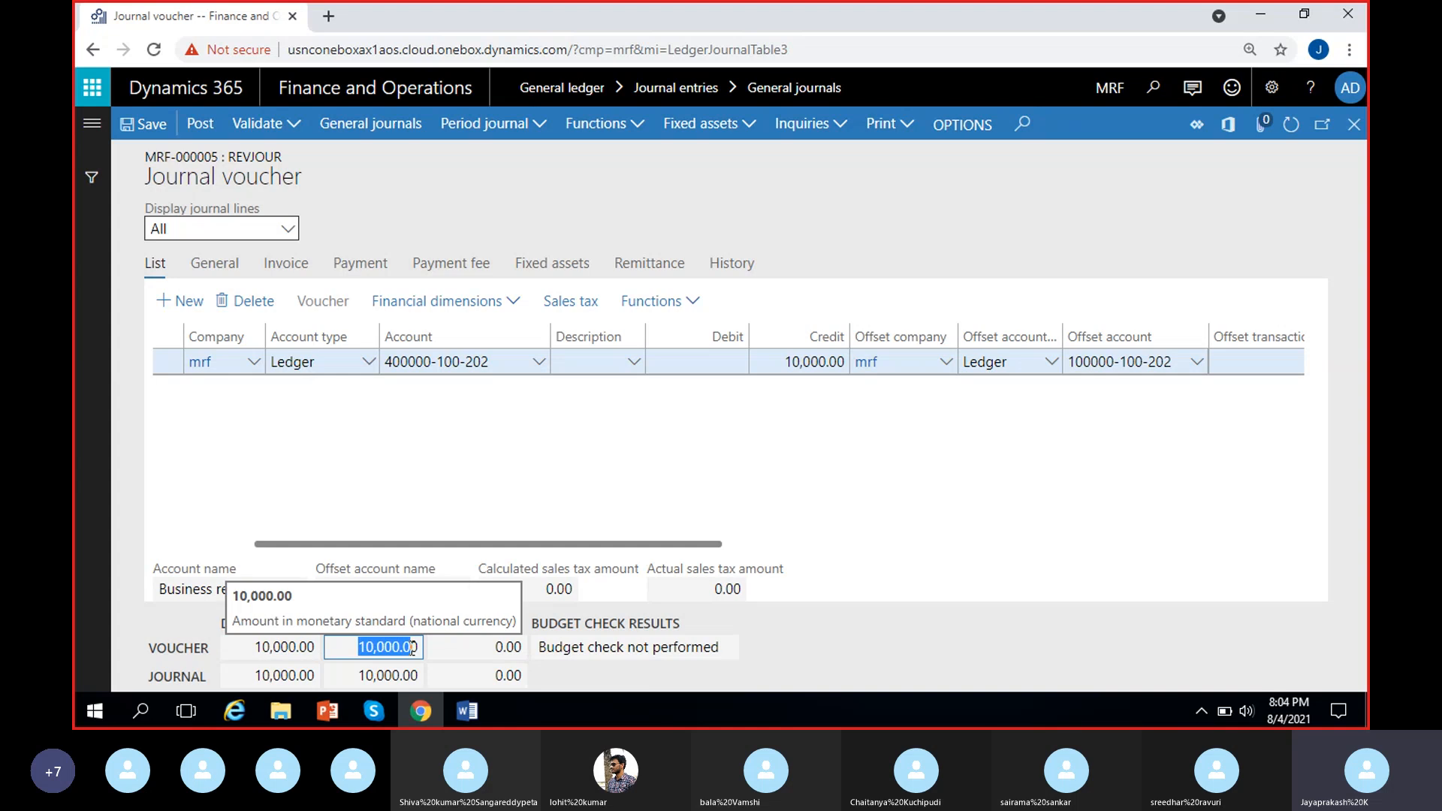
click(895, 562)
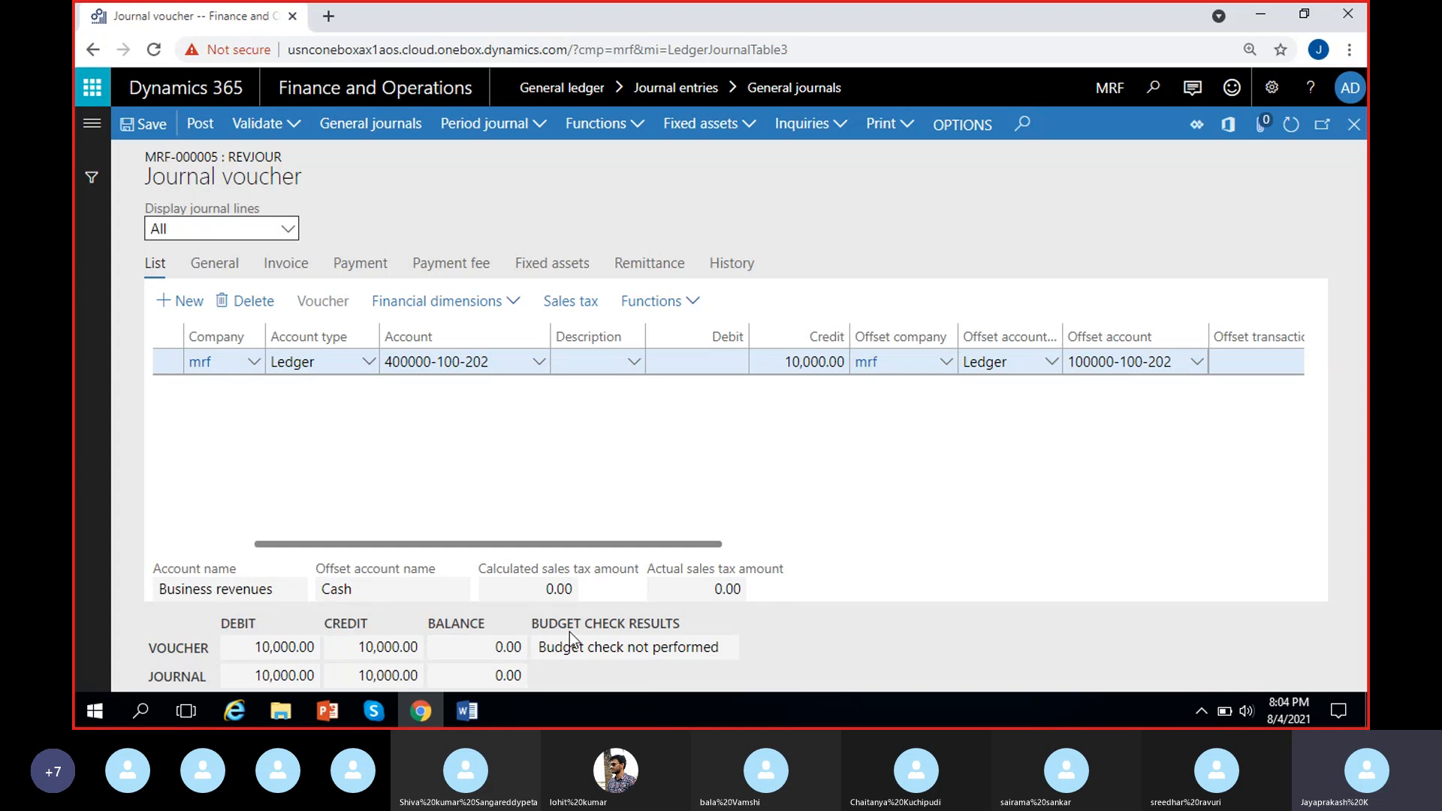
click(498, 647)
click(861, 543)
scroll(405, 483, left, 3)
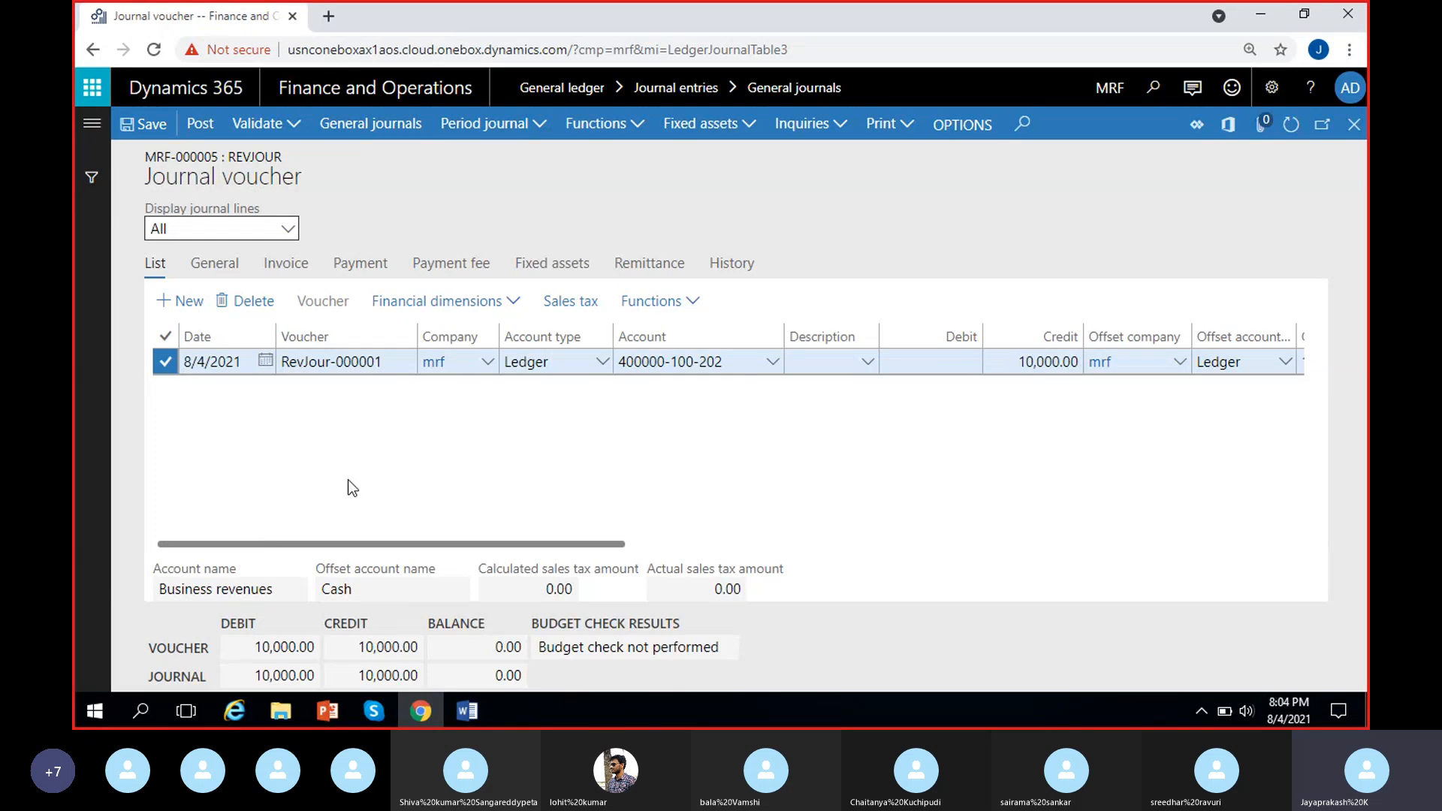
Step: Validate the whole revenue journal, read the detailed validation messages and dismiss them
click(299, 131)
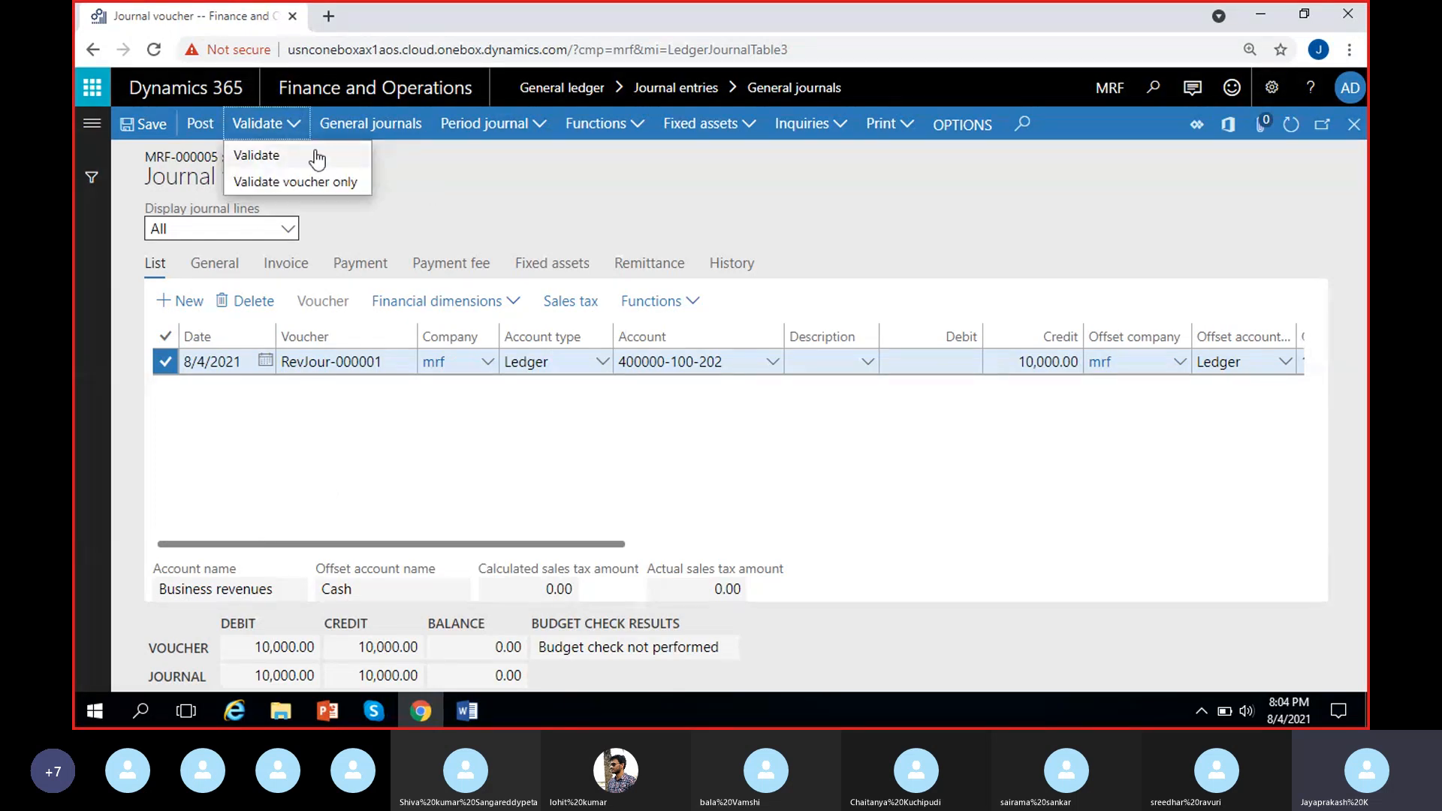
click(316, 159)
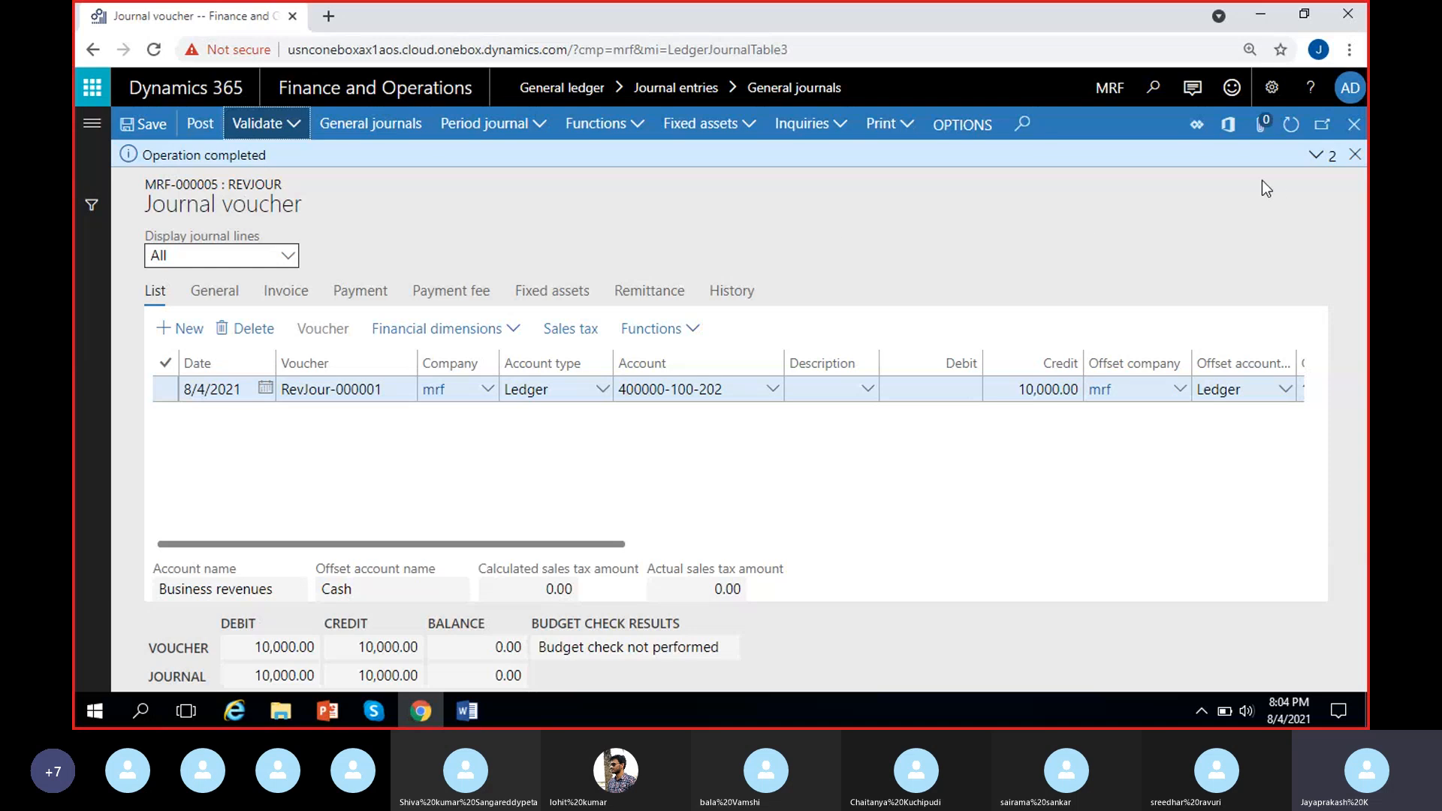
click(1316, 154)
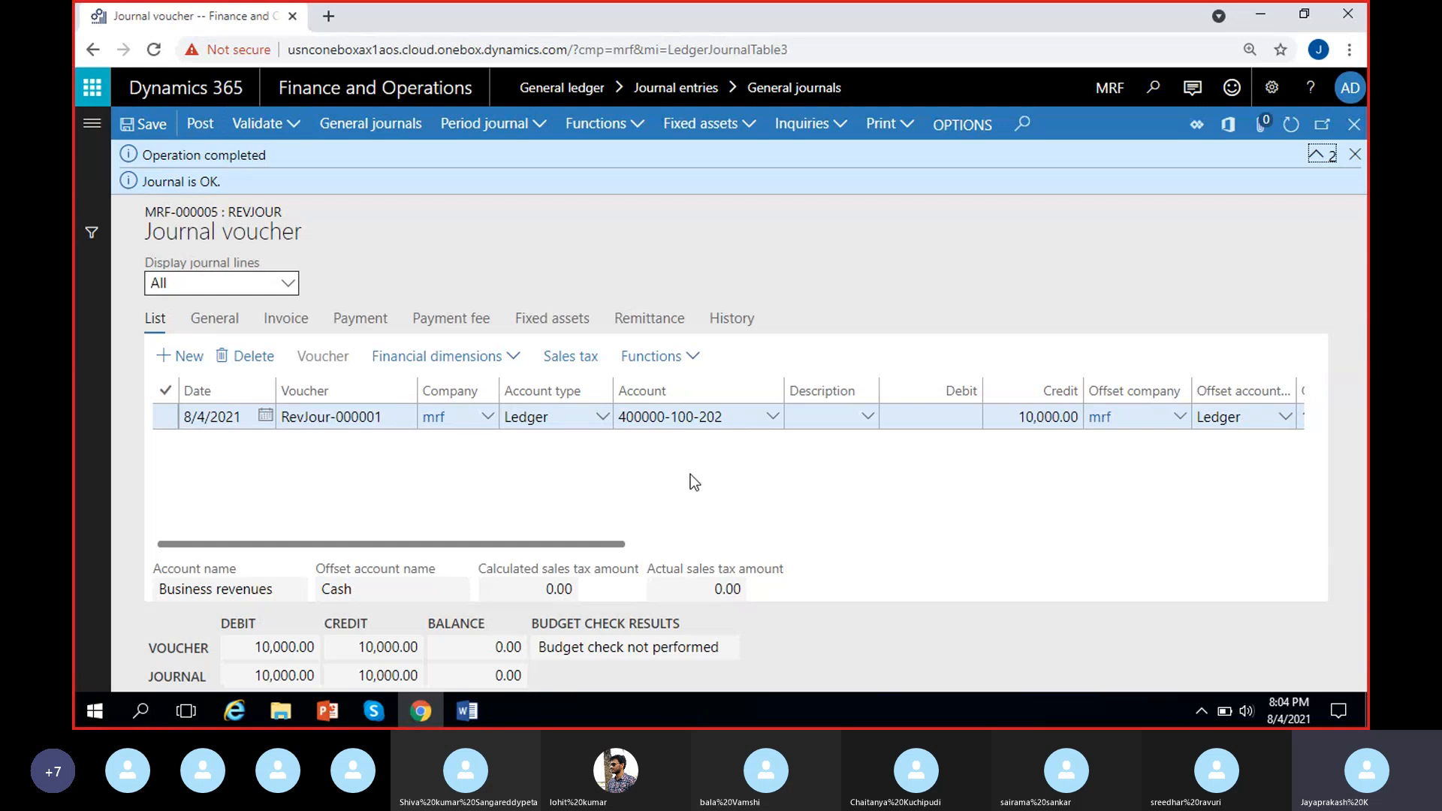
click(1354, 154)
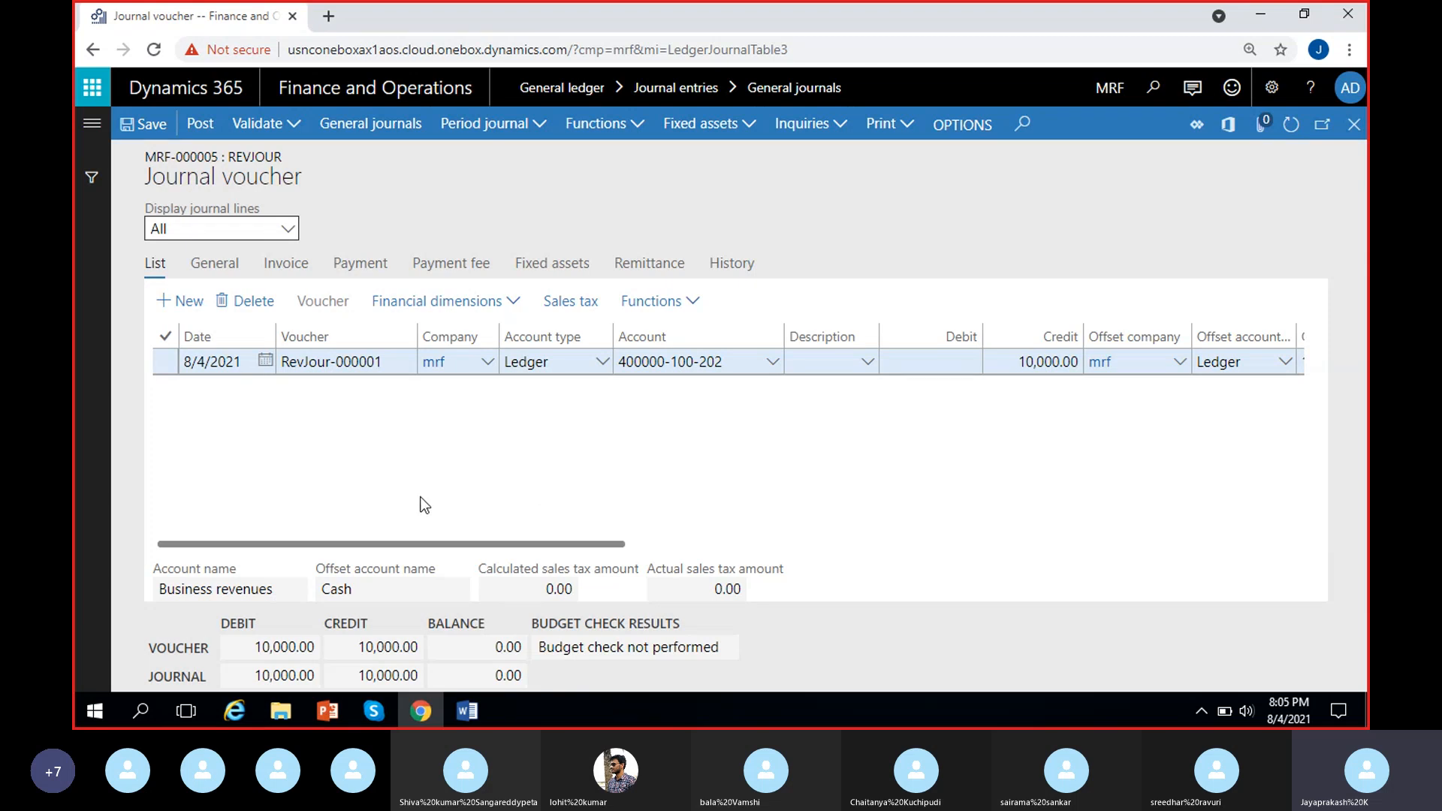
Step: Post the revenue journal after reviewing its line, and dismiss the posting messages
scroll(646, 466, right, 2)
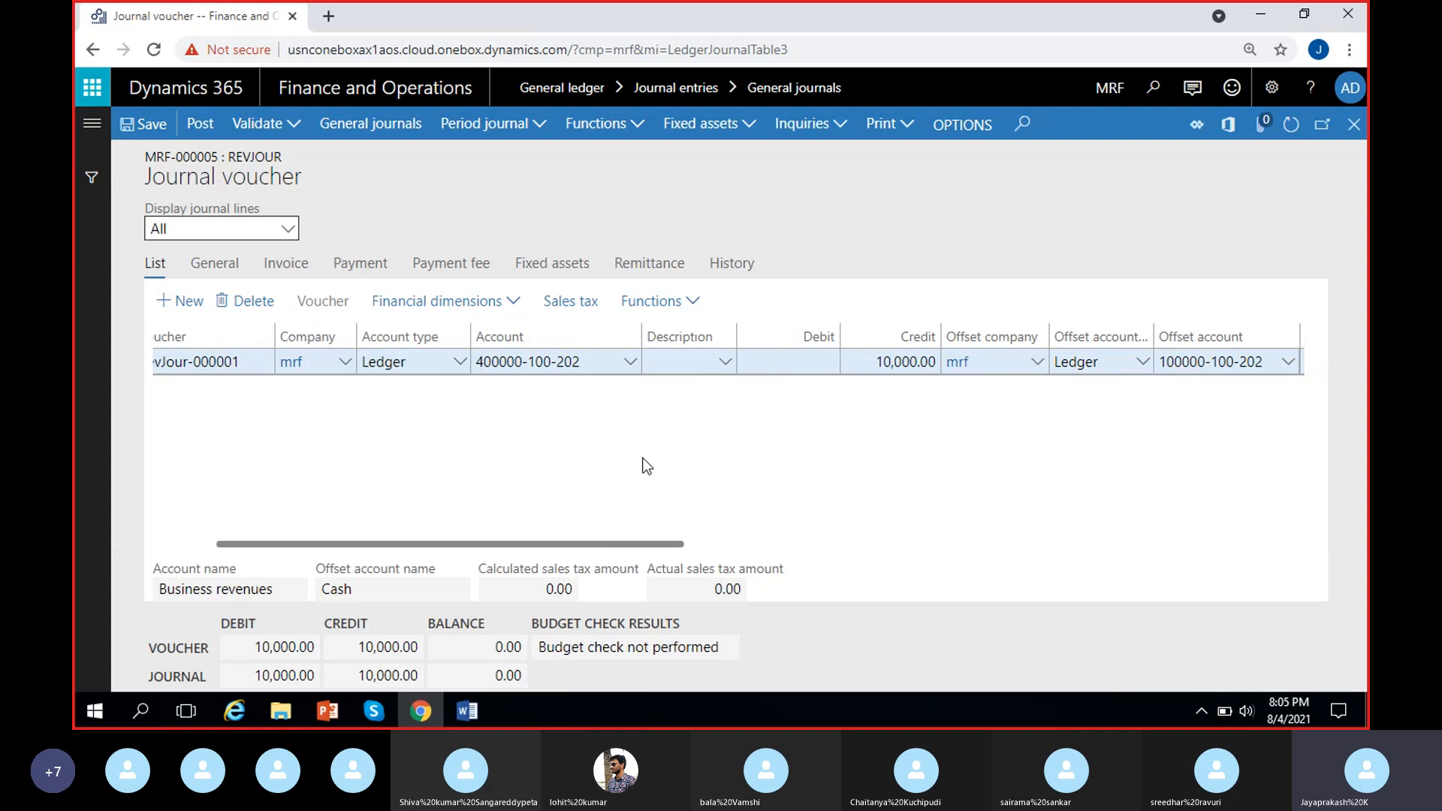
scroll(571, 451, left, 2)
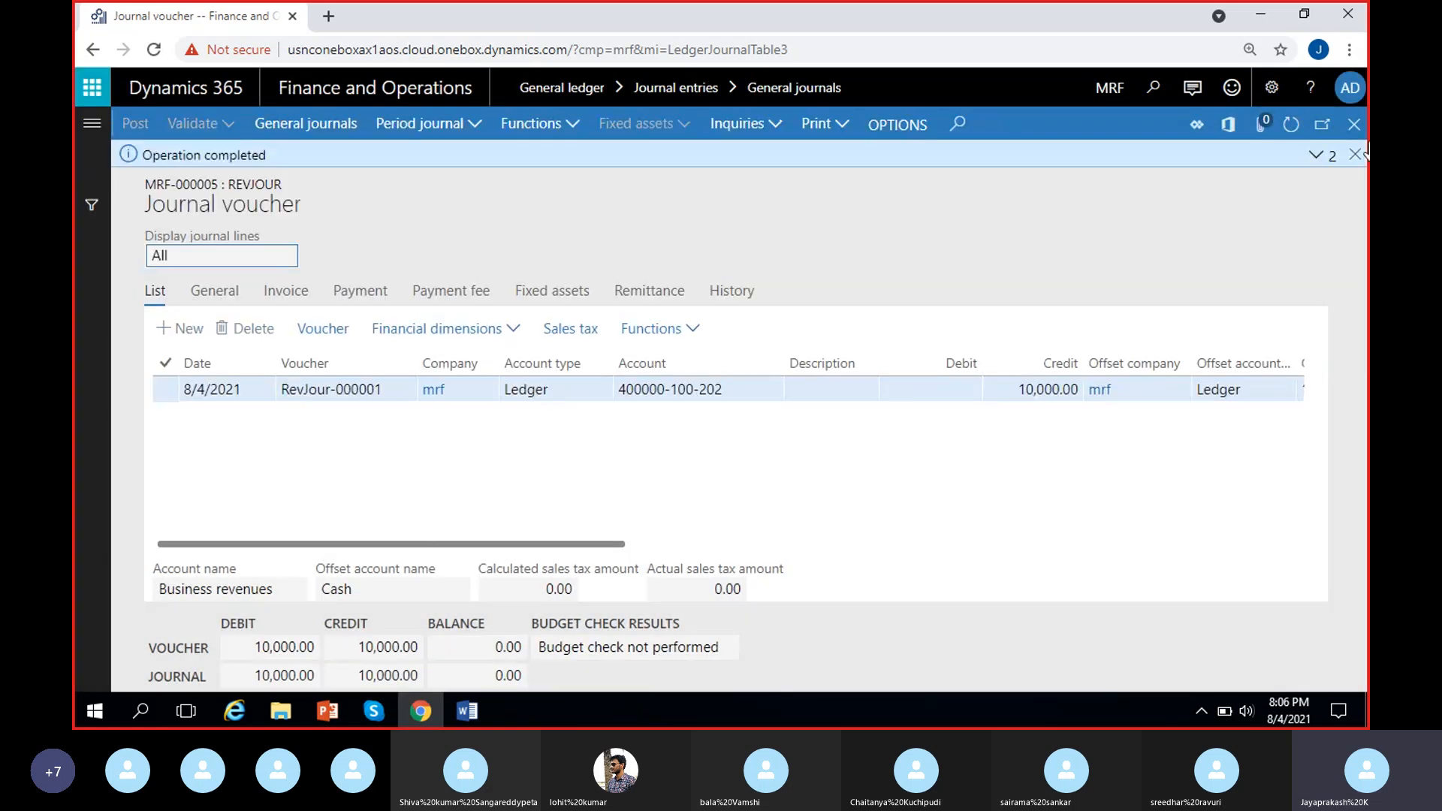
click(1355, 154)
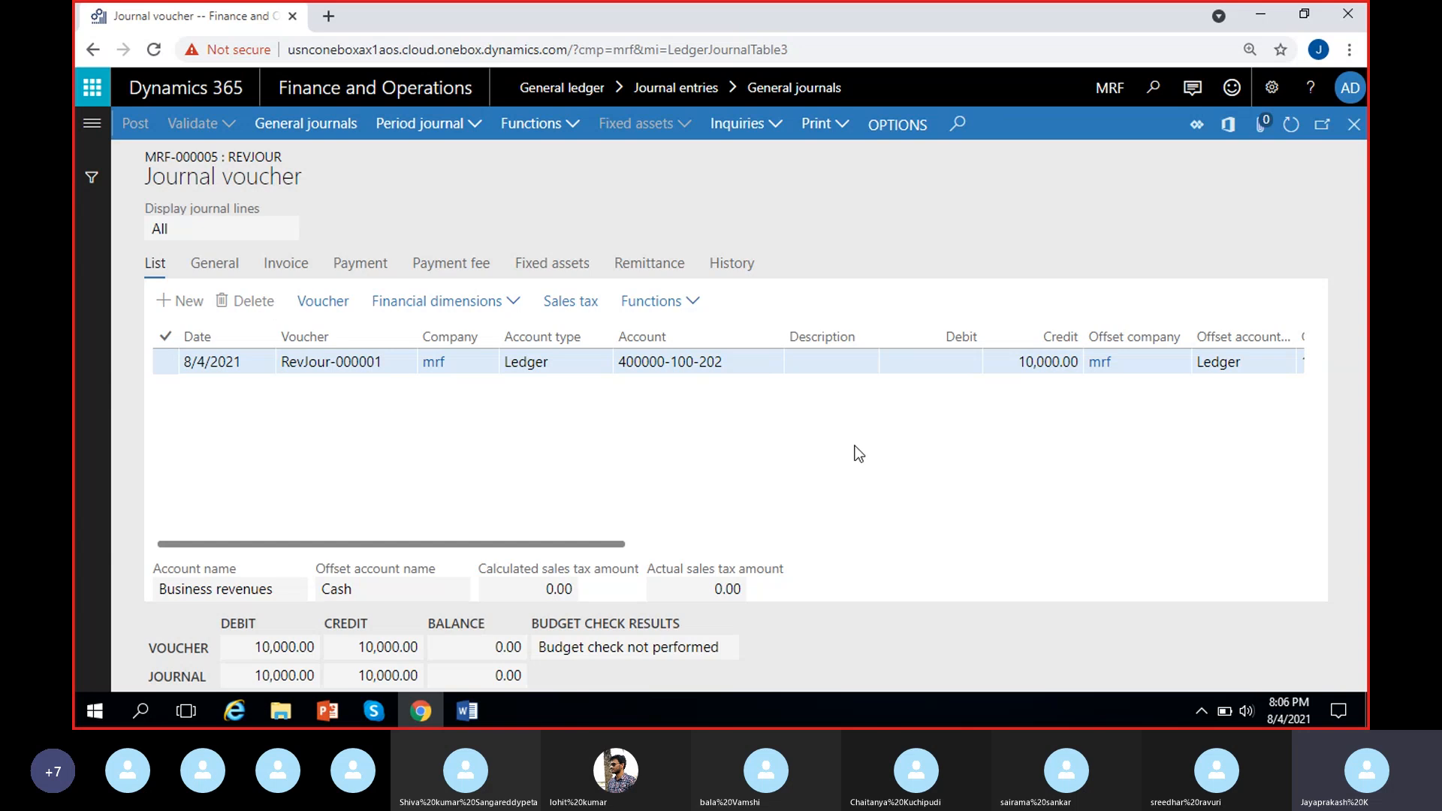
Step: Open the posted line's voucher transactions and examine the Business revenues and Cash amounts in transaction currency
scroll(849, 436, right, 2)
scroll(679, 453, left, 2)
click(324, 304)
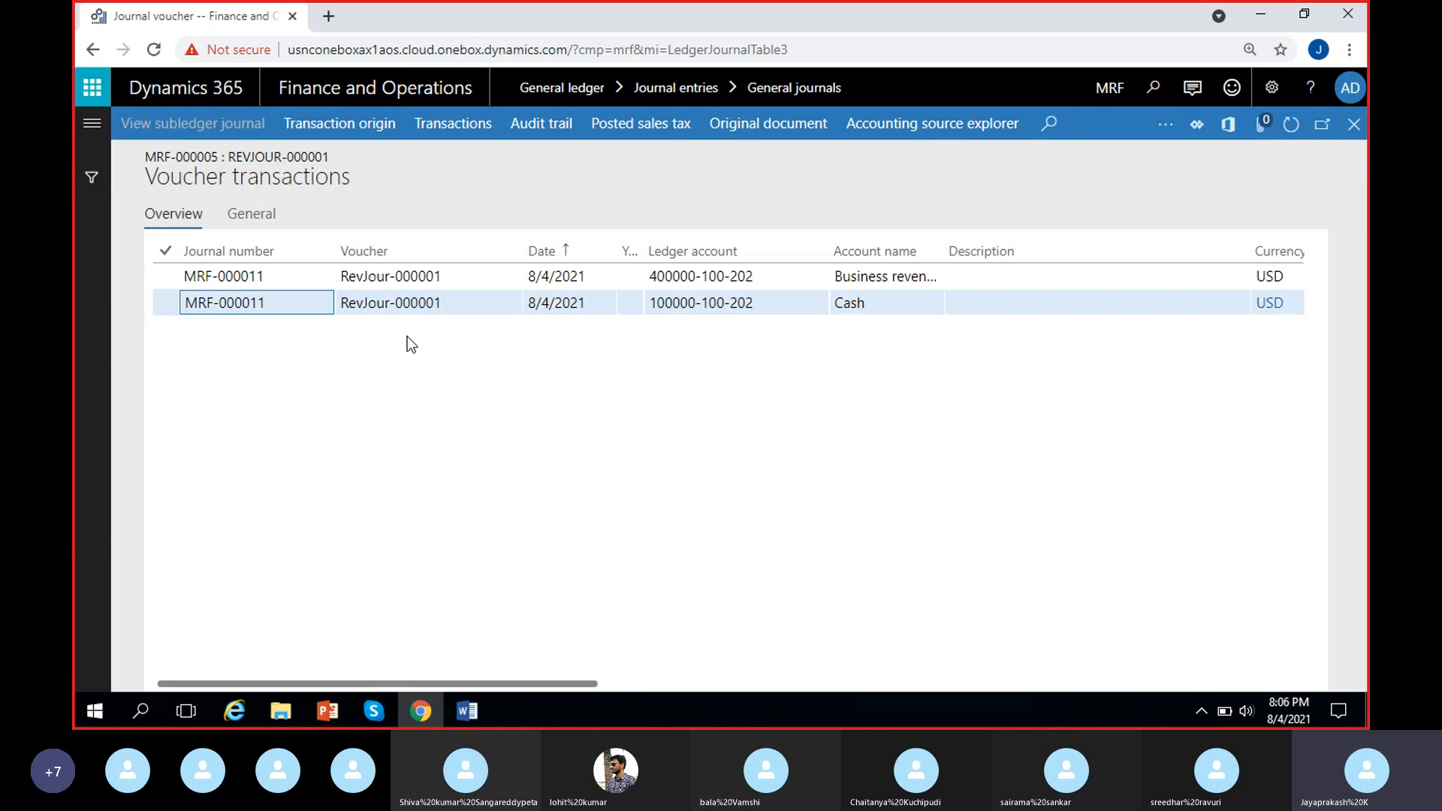
scroll(638, 402, right, 2)
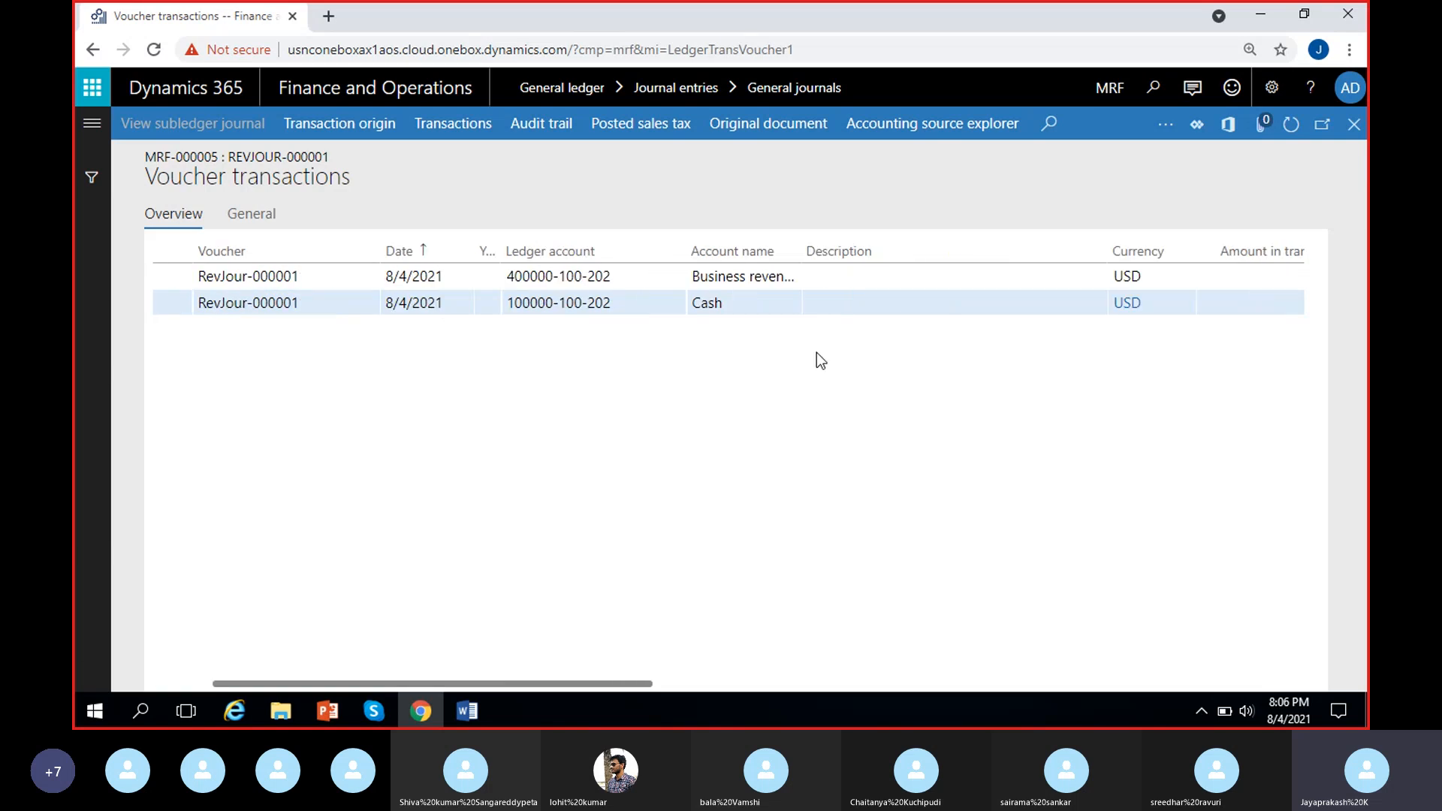
scroll(817, 361, right, 2)
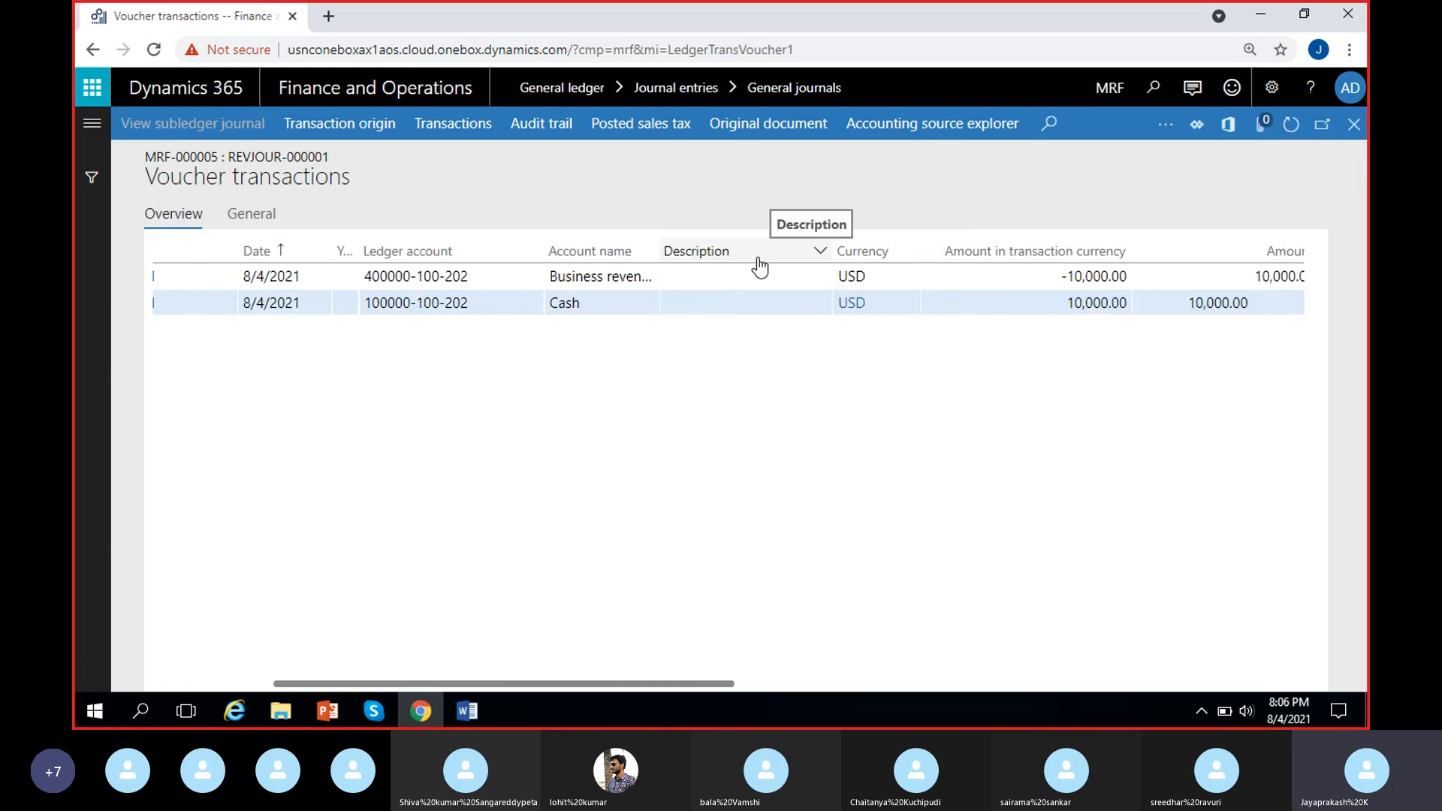
click(1057, 314)
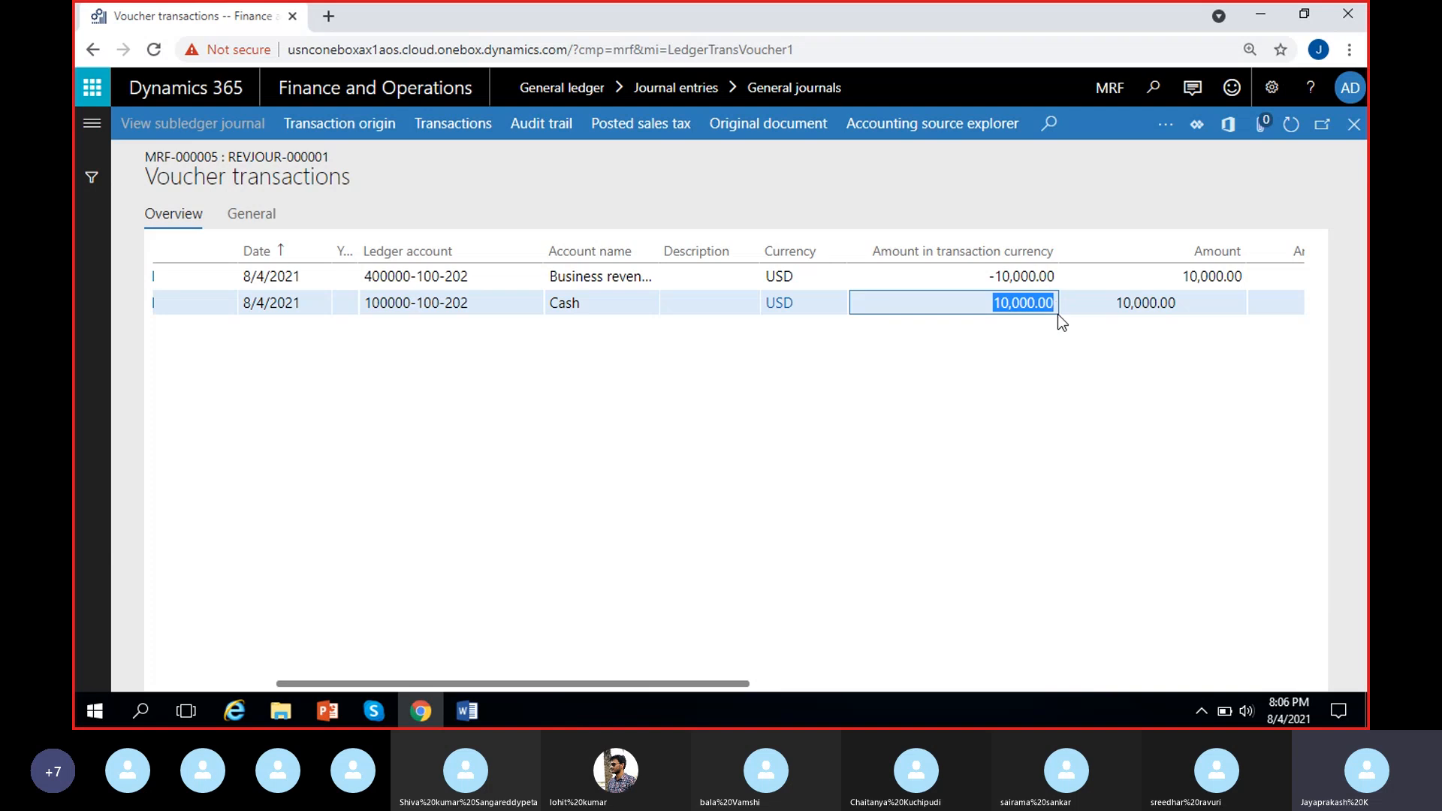
click(658, 277)
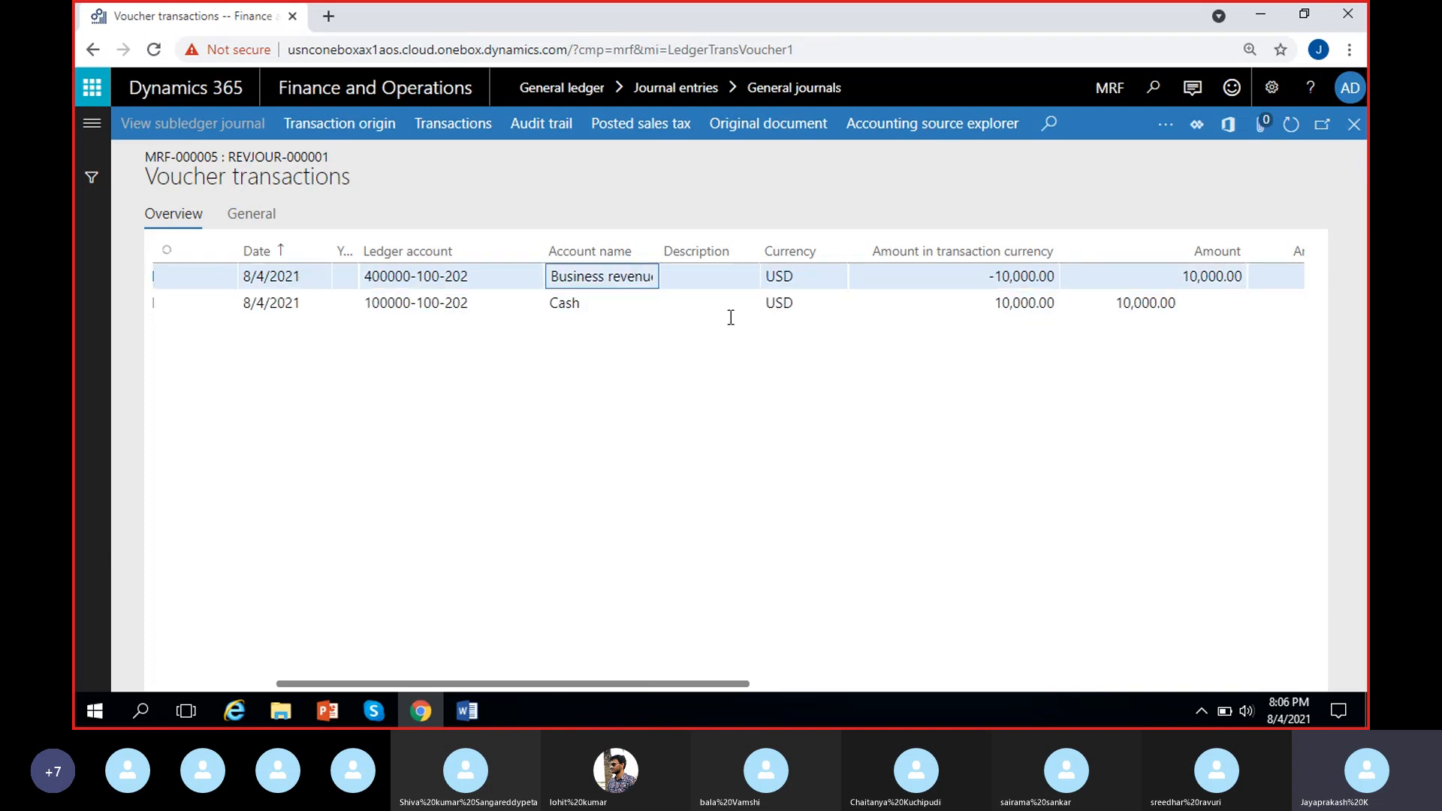
click(1007, 278)
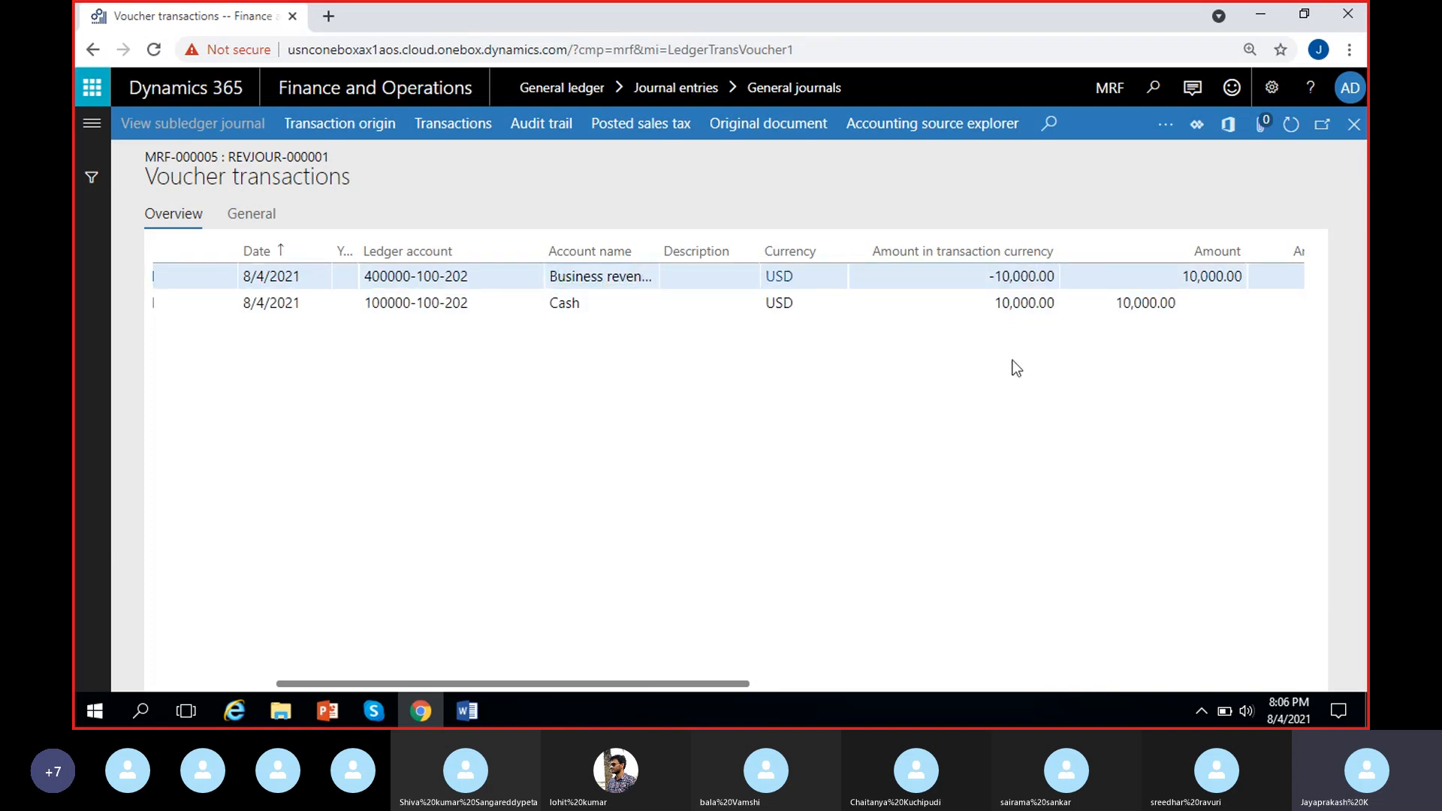
drag(989, 277, 1063, 277)
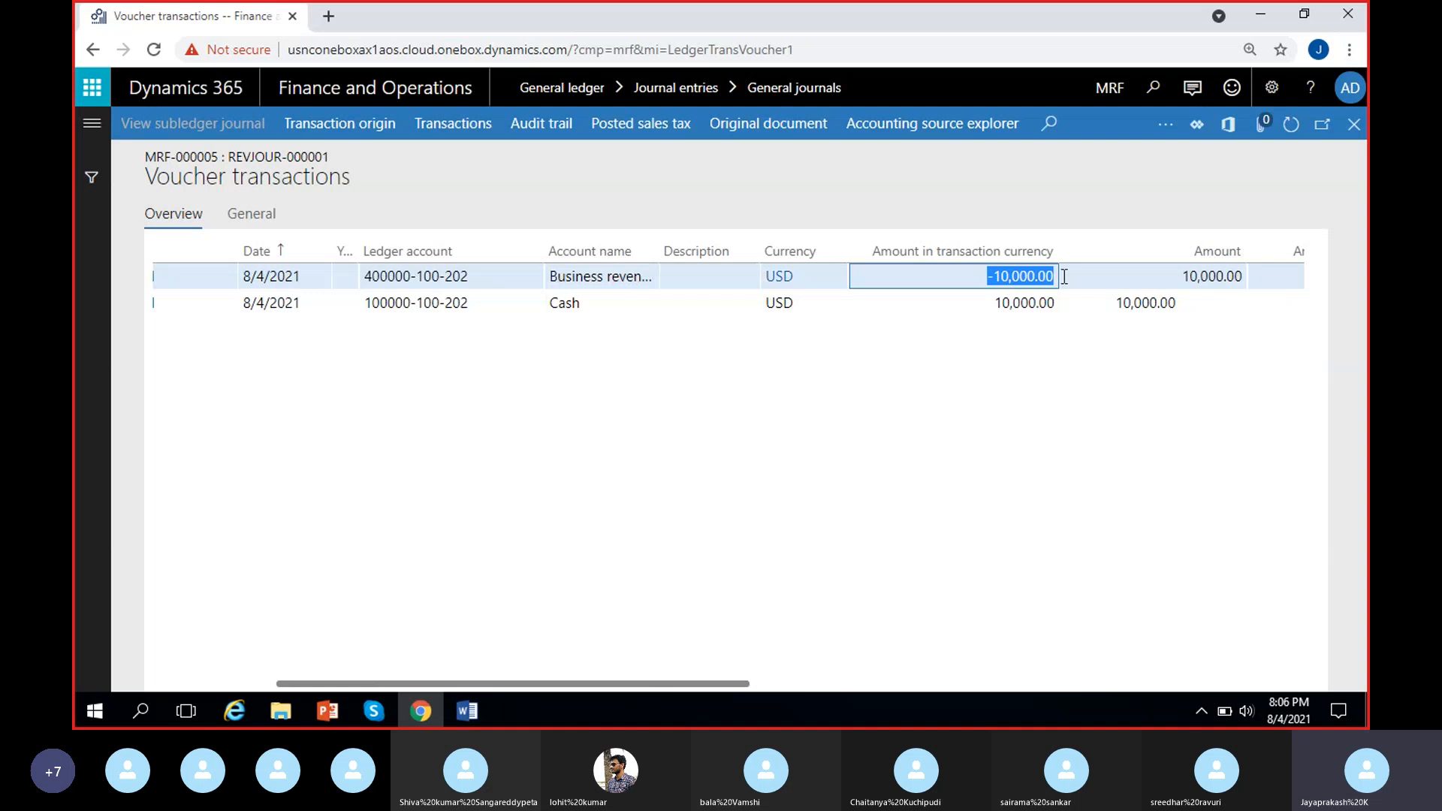
click(1007, 412)
click(1009, 305)
click(1028, 370)
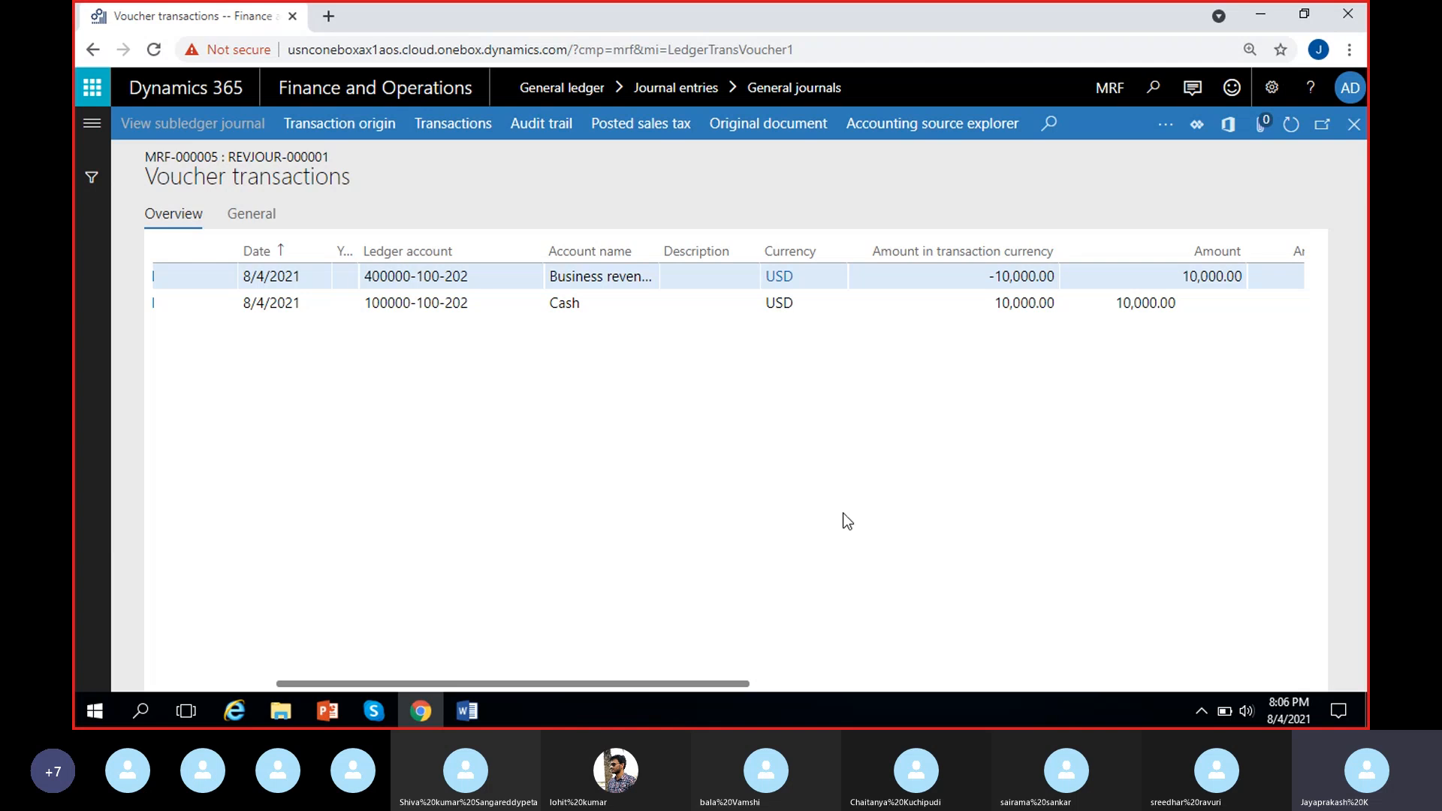
Step: Examine the reporting currency amounts and posting type of both ledger entries, and close the voucher transactions
scroll(847, 520, right, 3)
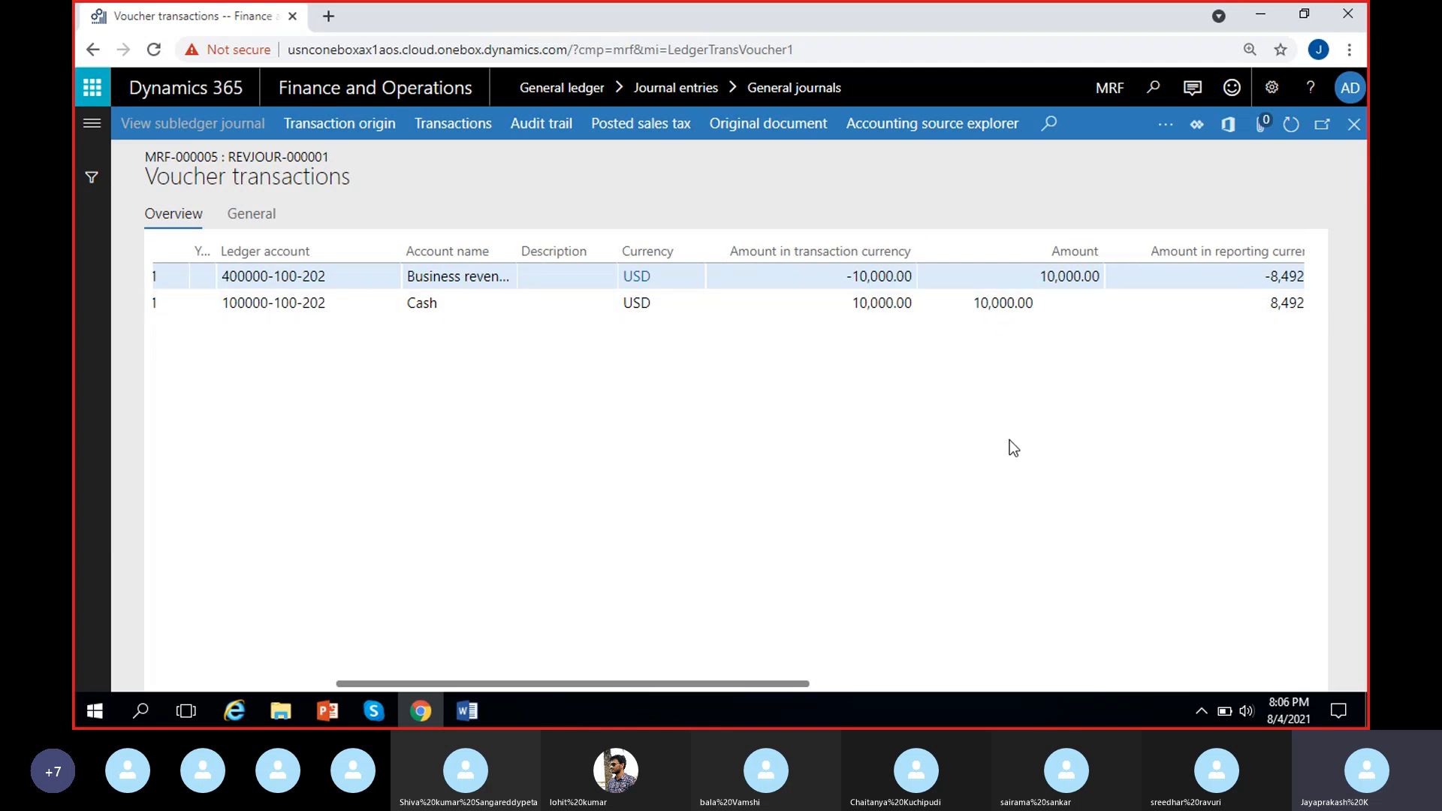
scroll(999, 486, right, 3)
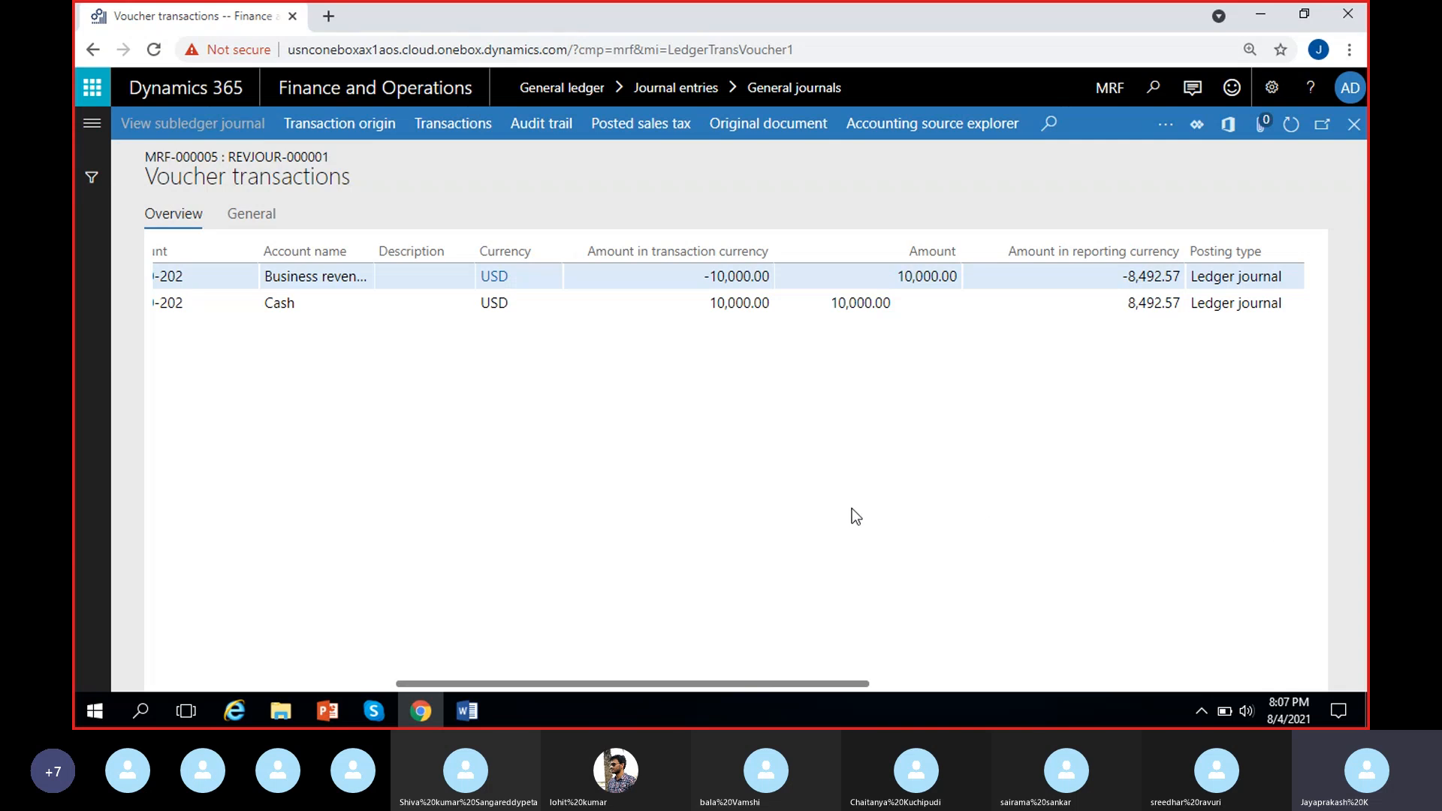
scroll(852, 511, left, 5)
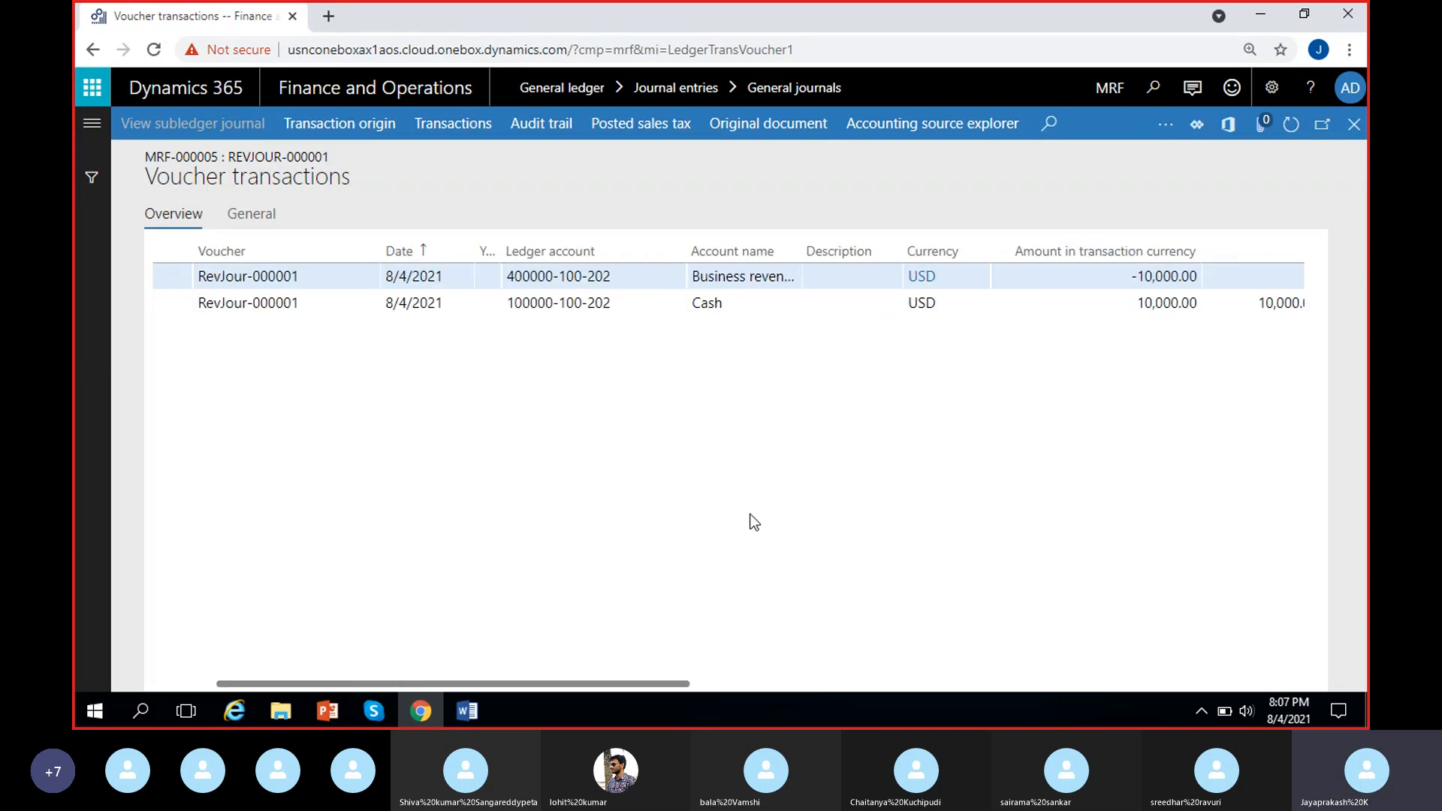
click(1354, 124)
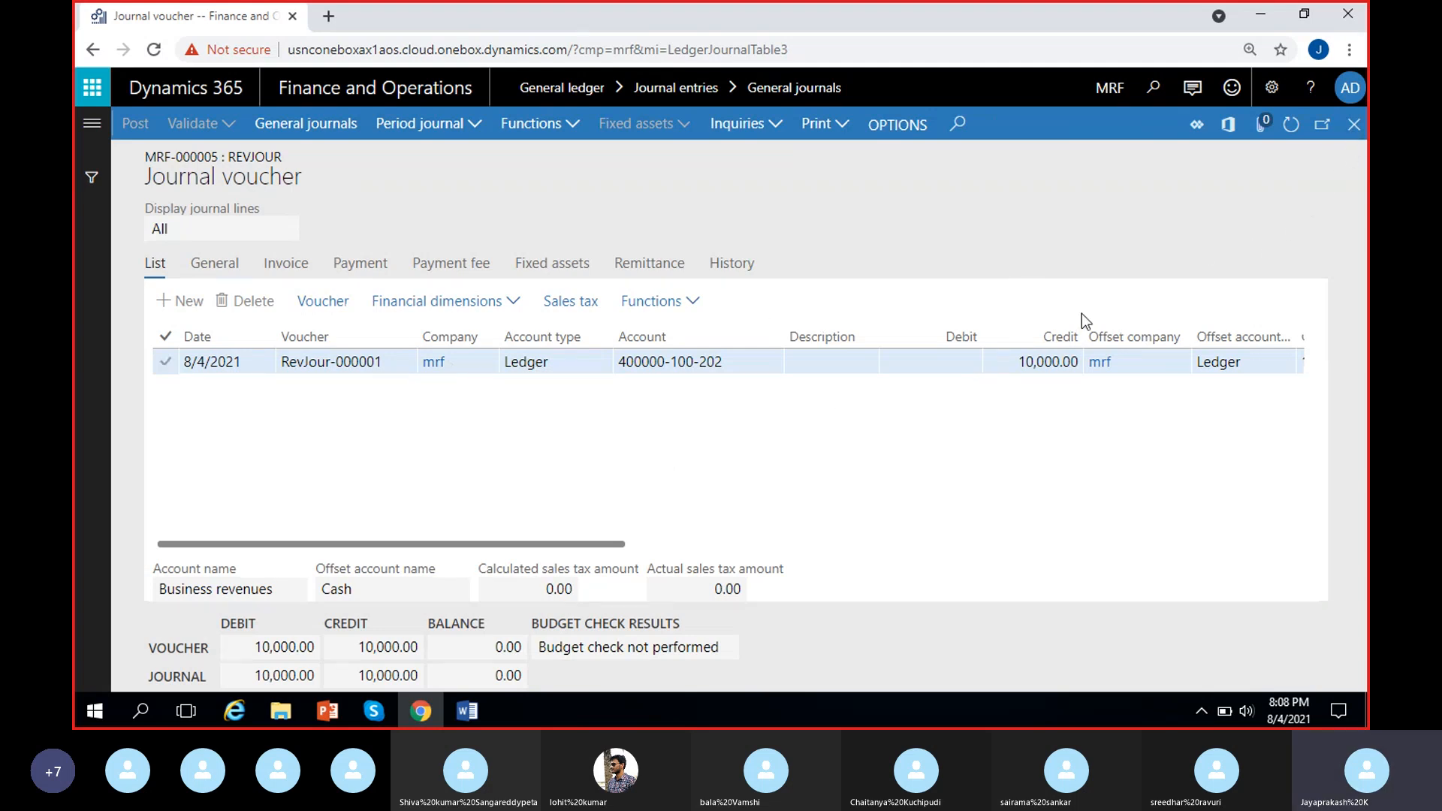
Step: Return to the list of general journals and check the posting details of the RevJour journal
click(1355, 130)
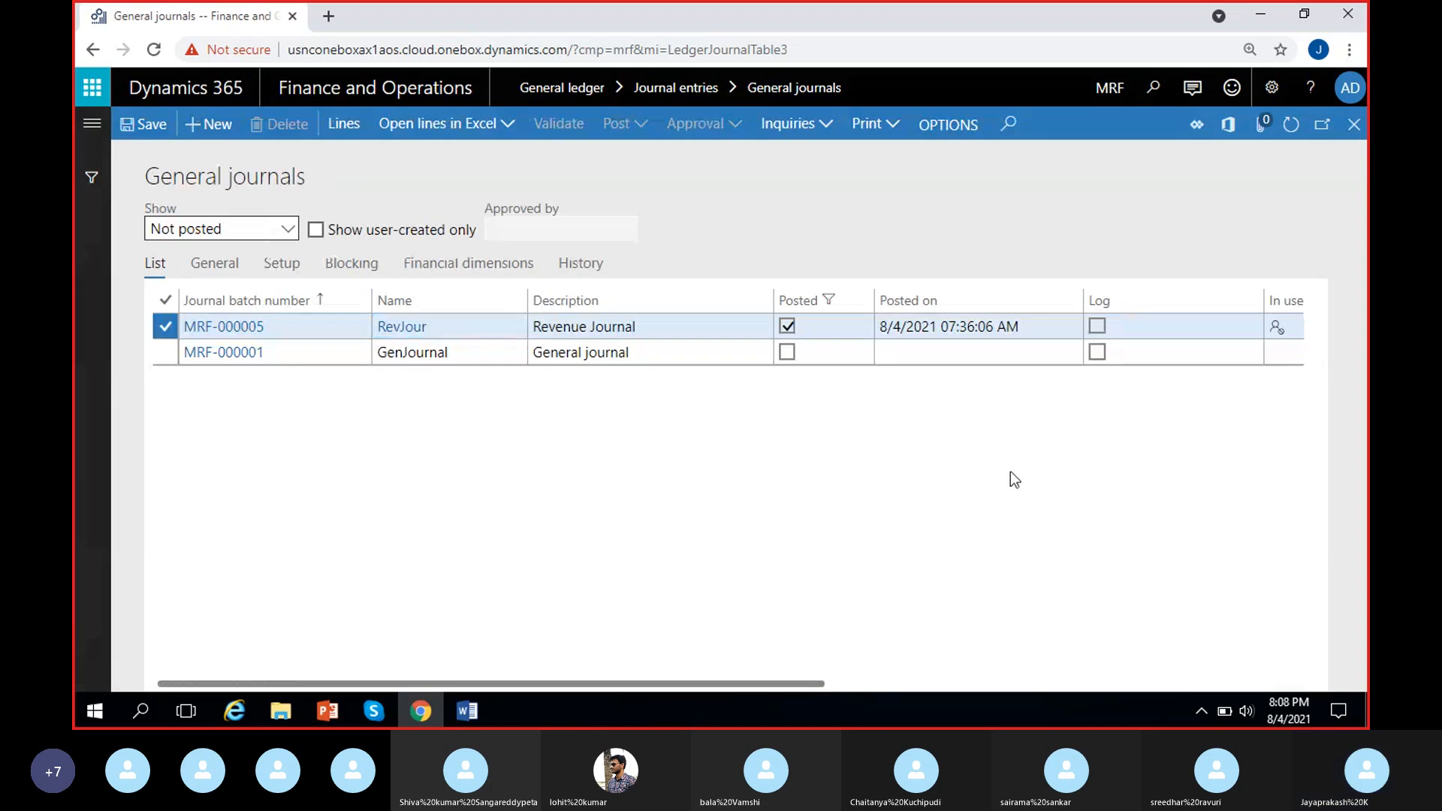
scroll(1011, 471, right, 5)
scroll(988, 471, left, 5)
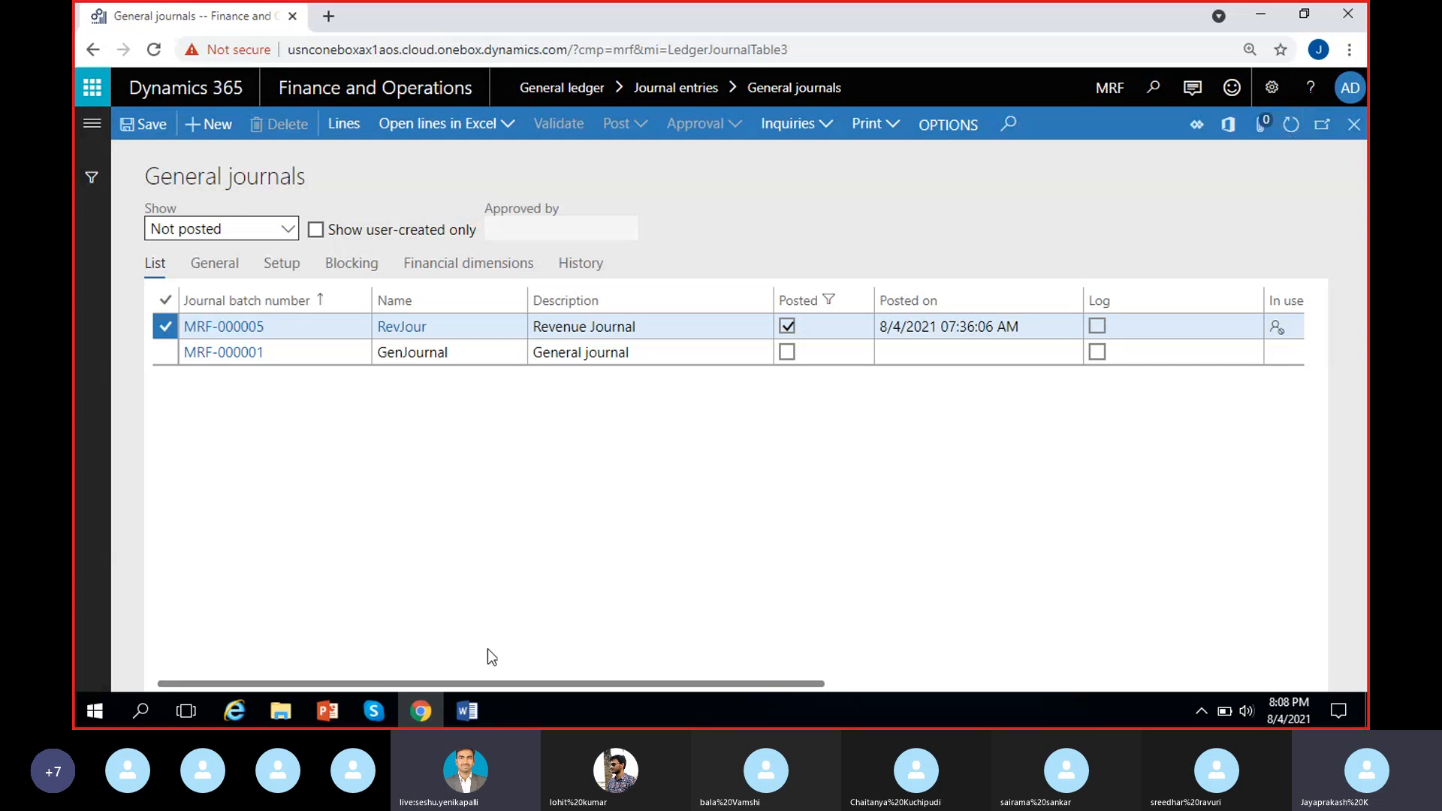
click(365, 710)
click(365, 710)
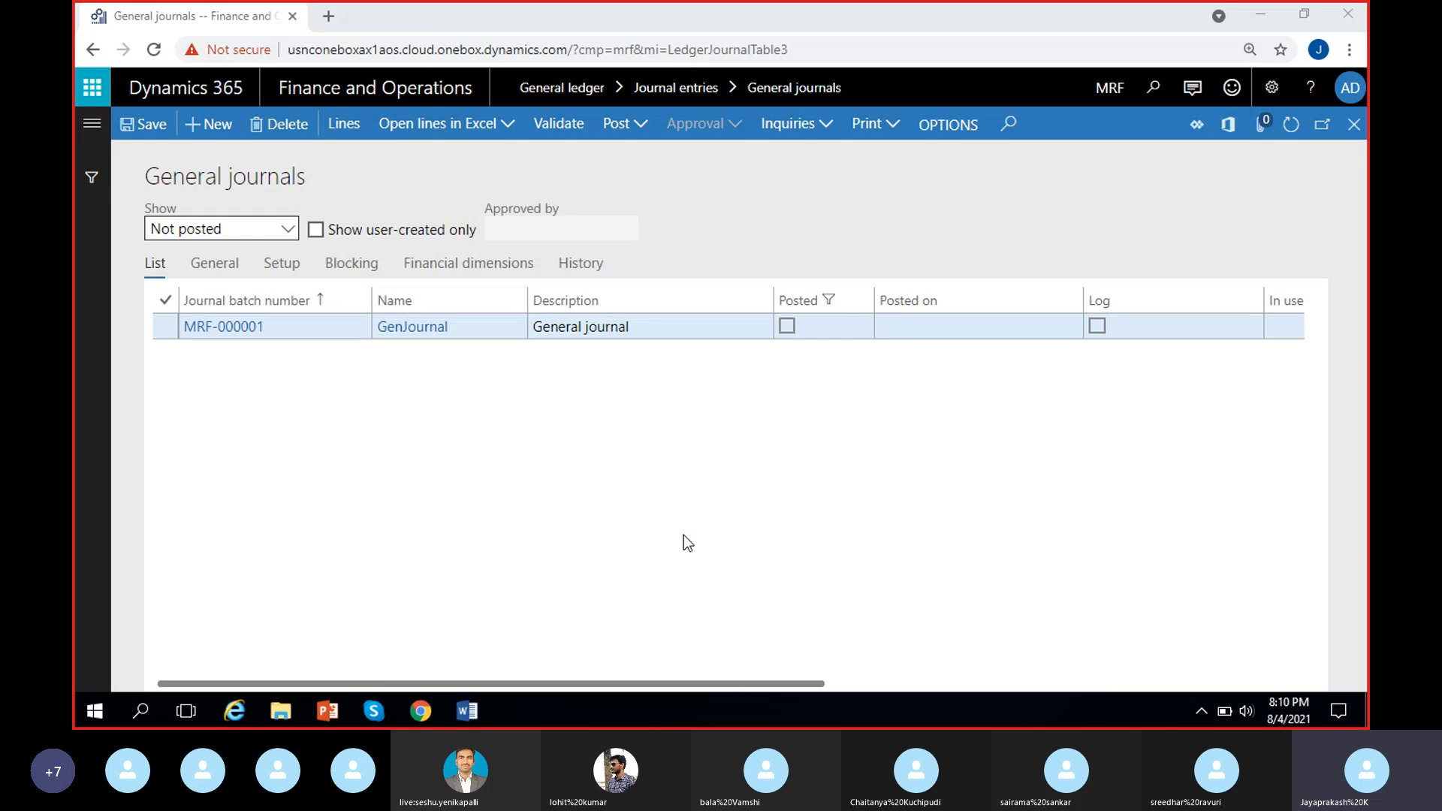
click(606, 506)
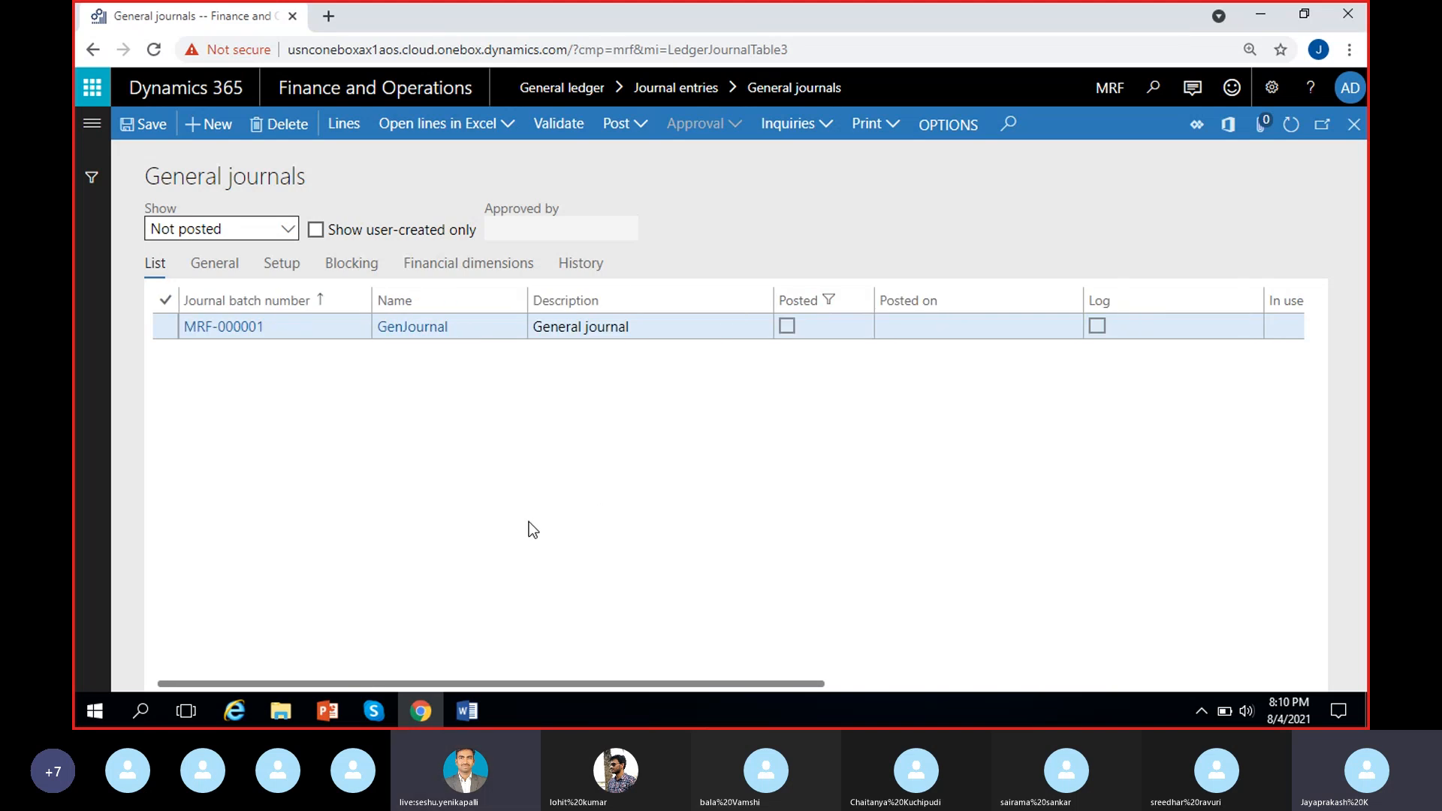
Step: Create a new general journal named GenJournal and open its lines
click(218, 135)
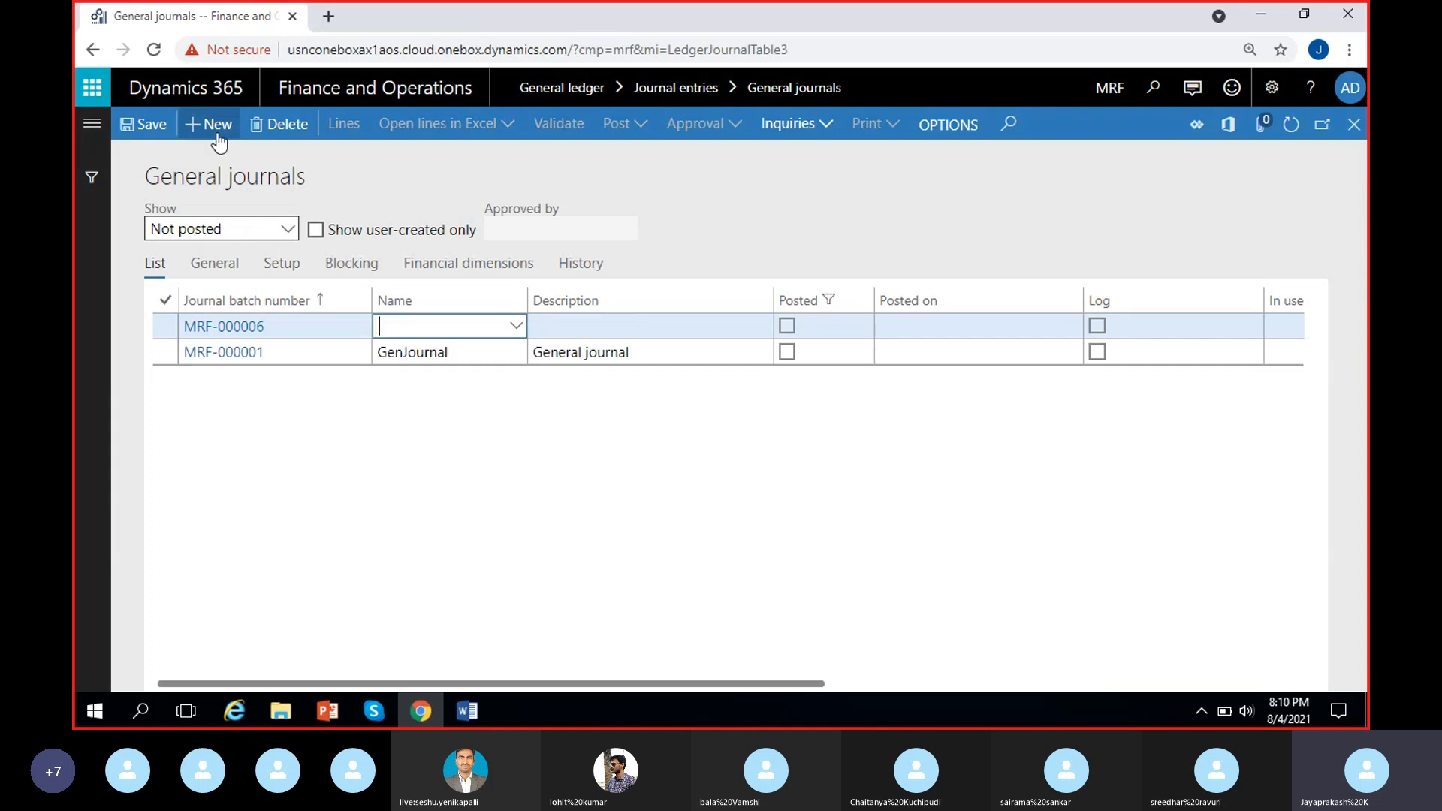
click(516, 326)
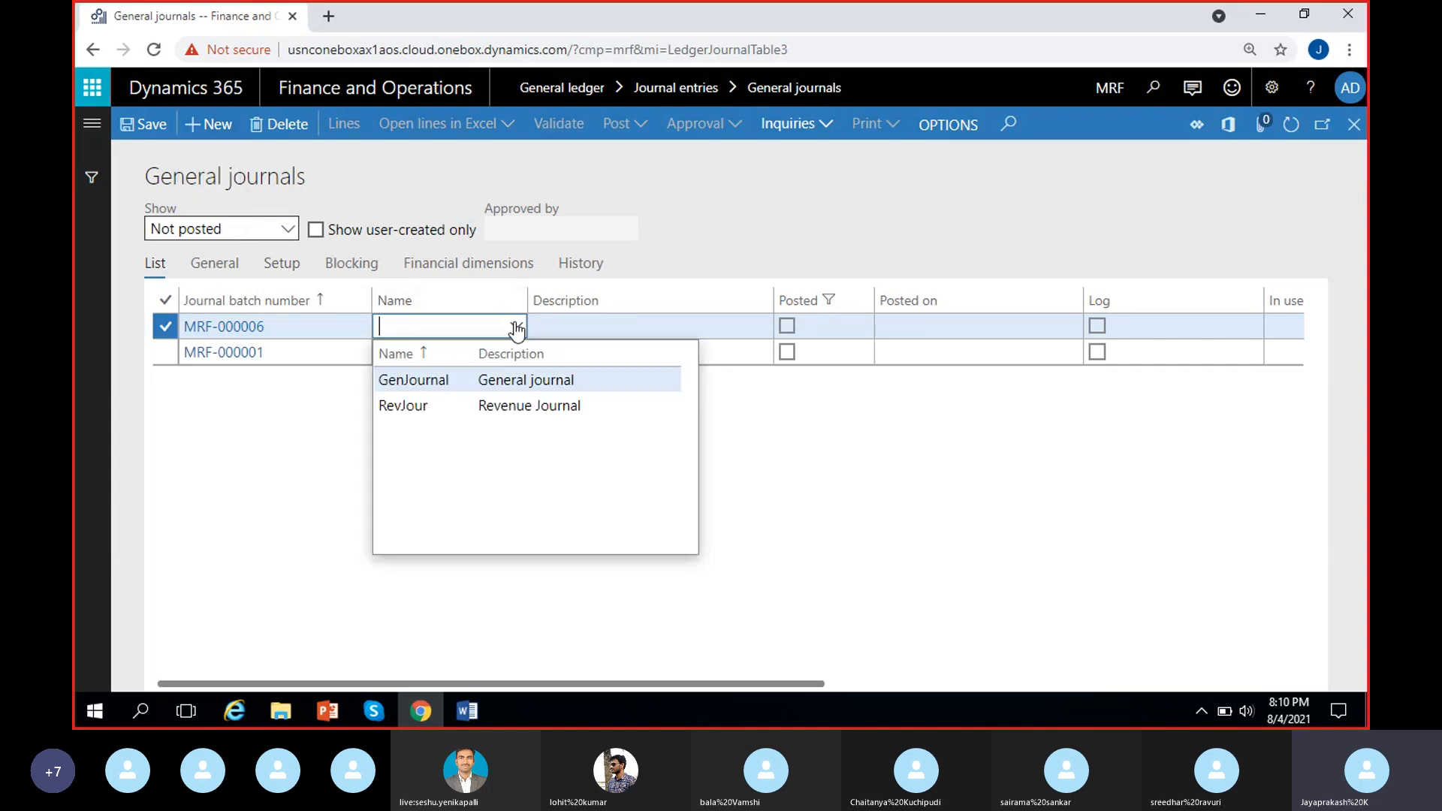
click(443, 380)
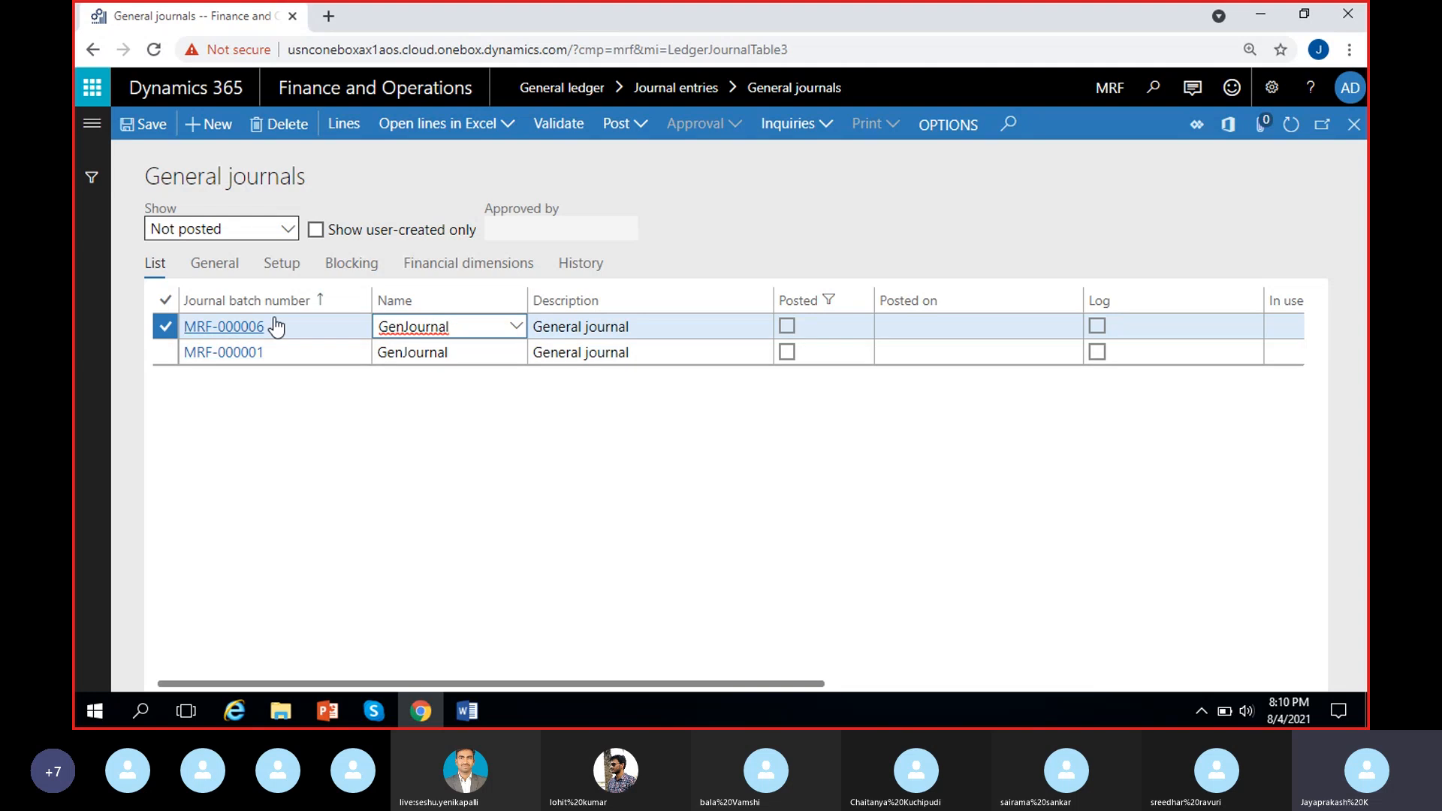
click(342, 135)
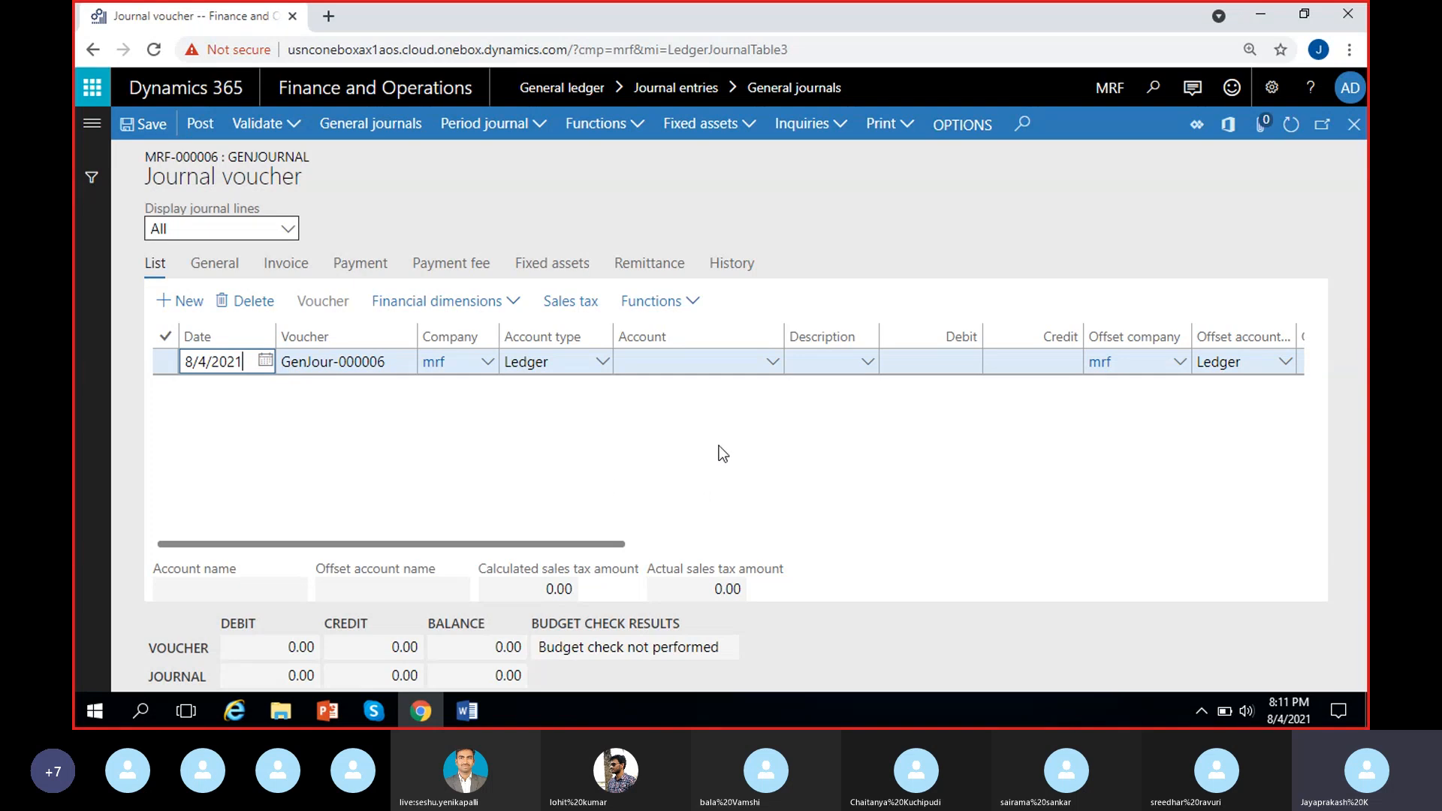
click(704, 308)
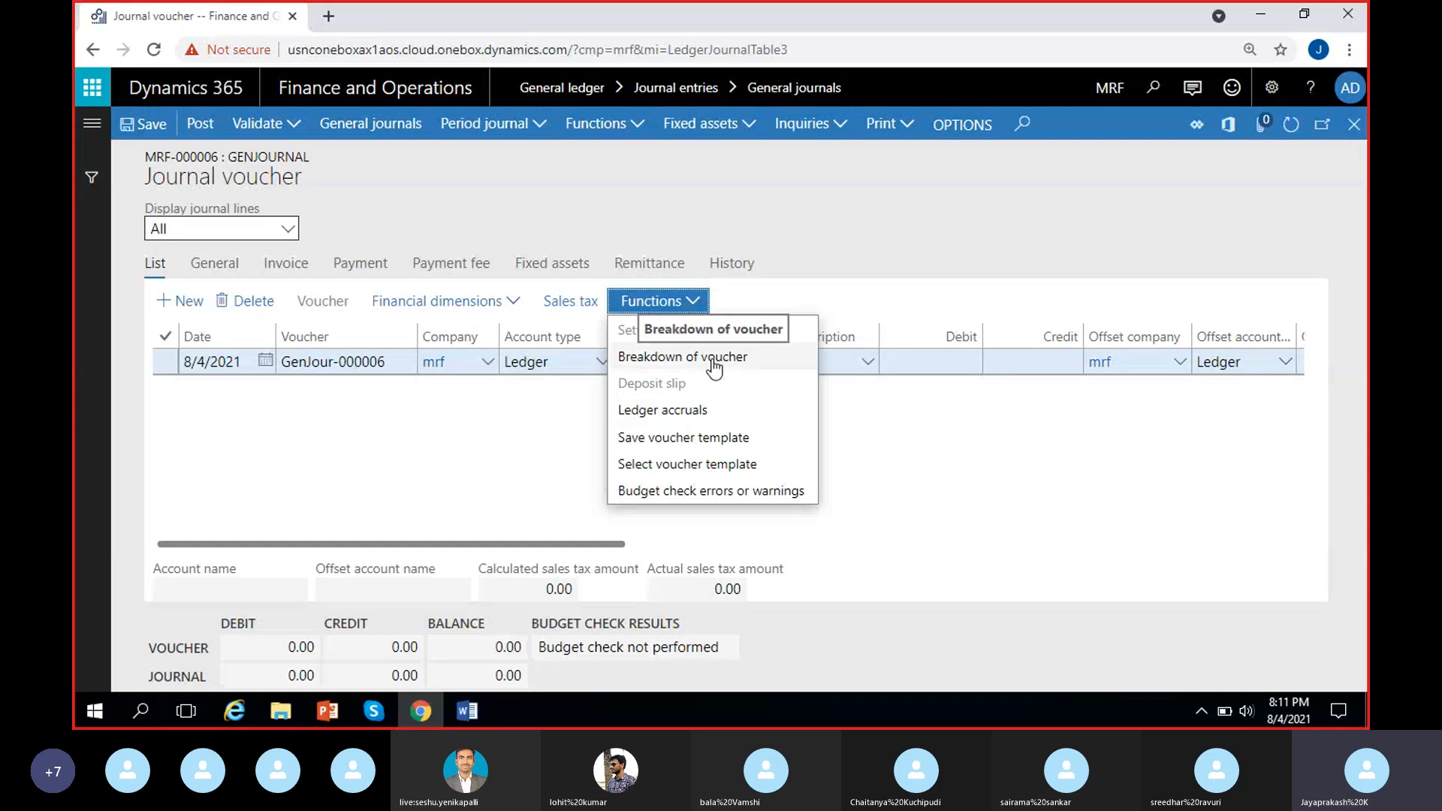
click(518, 443)
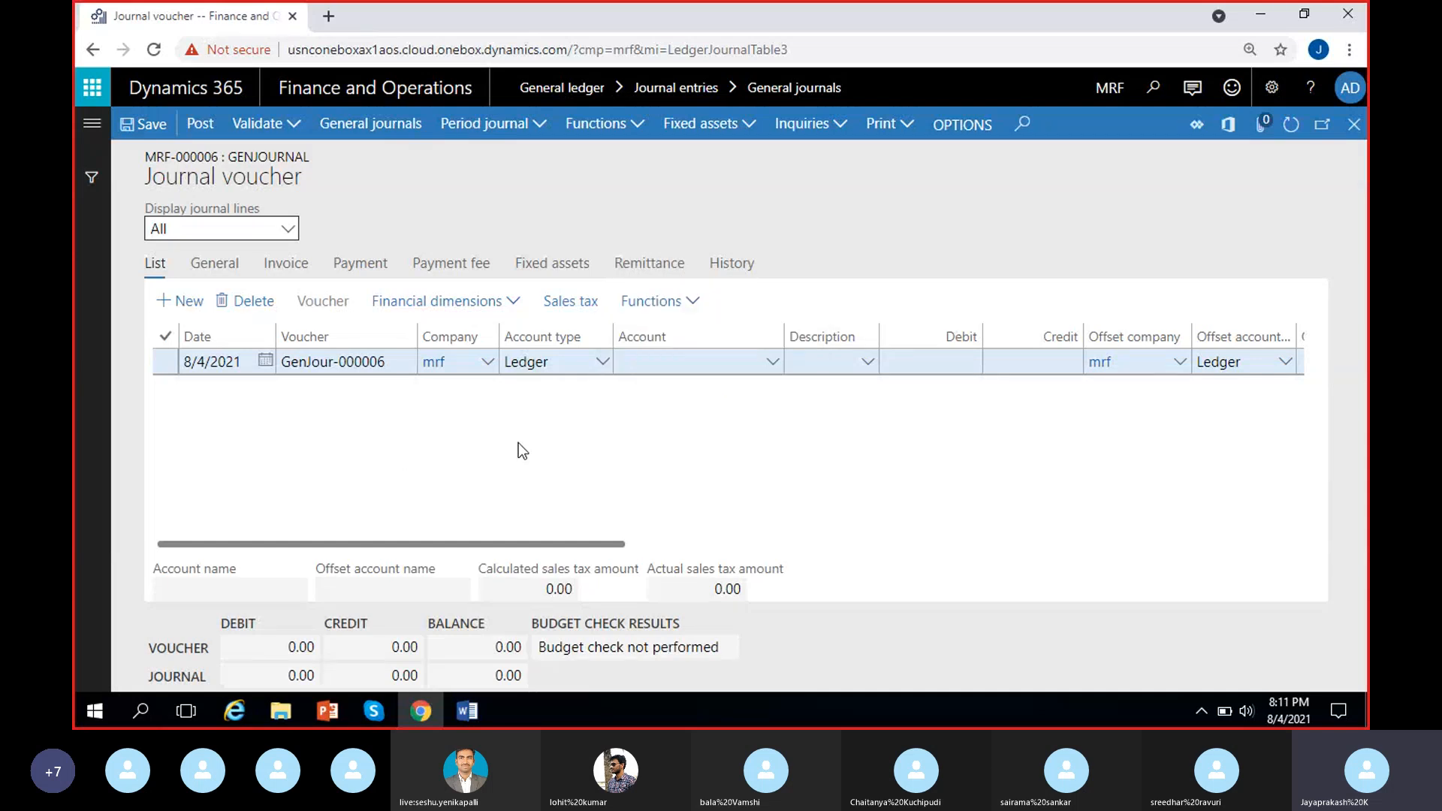
click(652, 301)
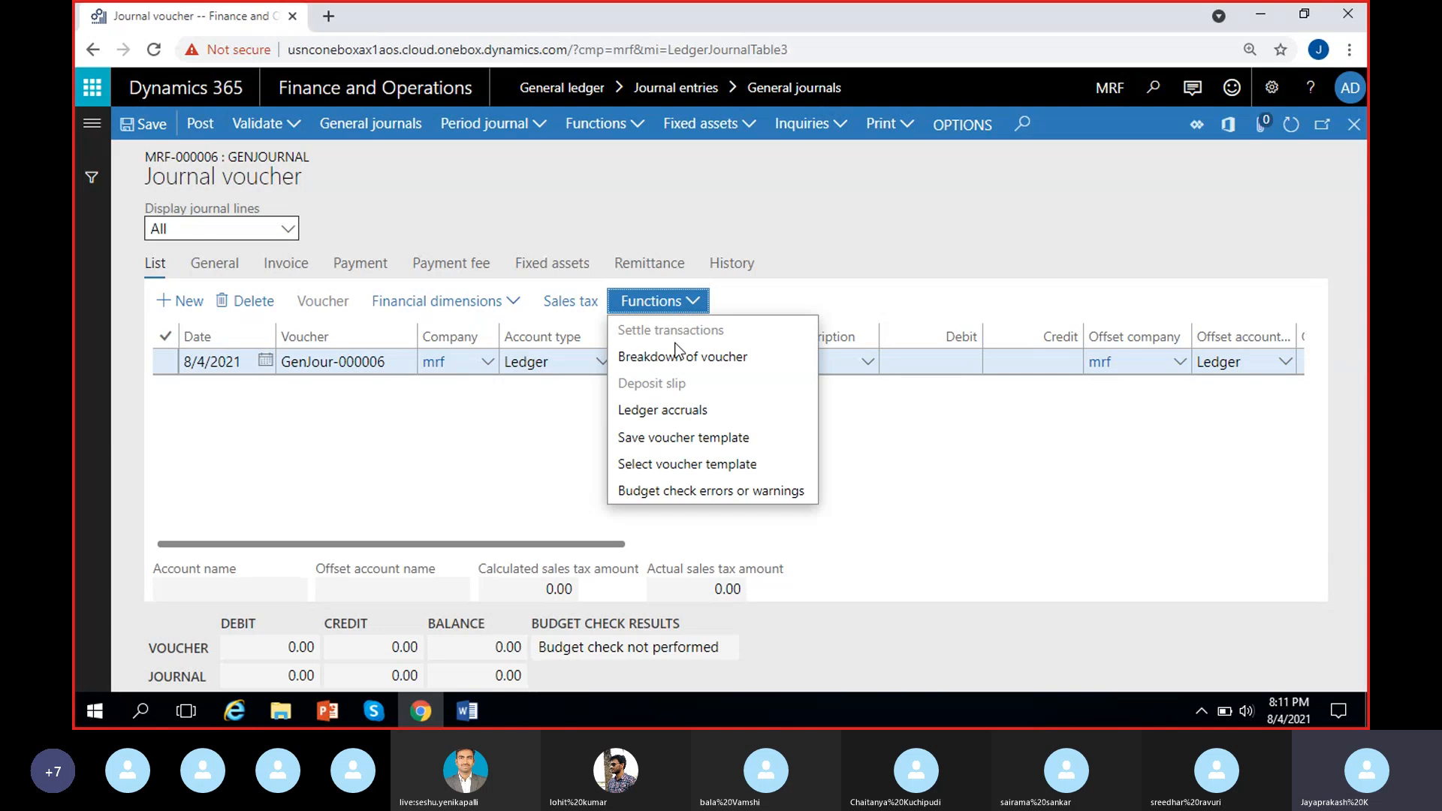
click(529, 452)
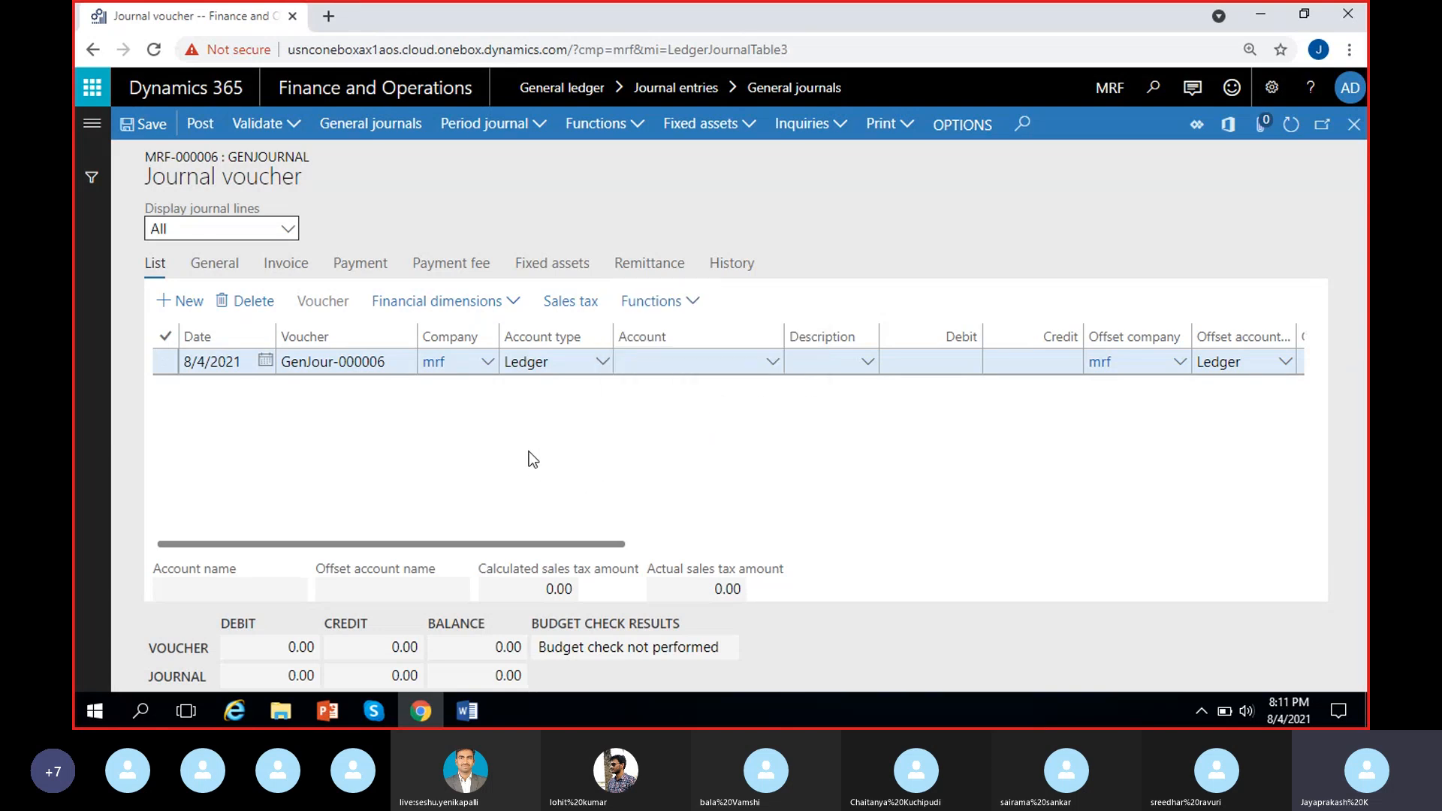
Step: Set the voucher line's account to Rent expense 500000 with location 102 Chennai, and enter a debit of 10,000
click(774, 363)
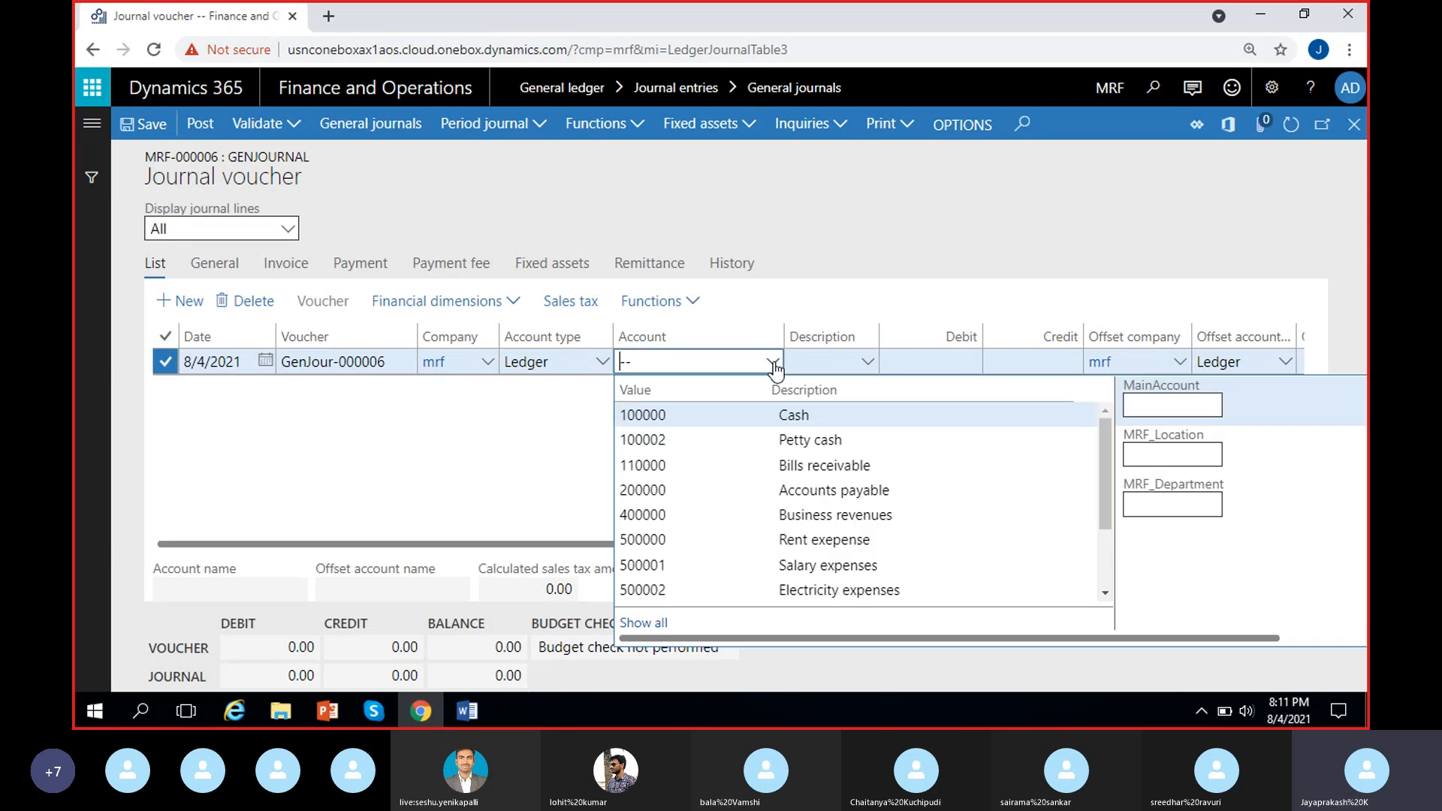
text(rent)
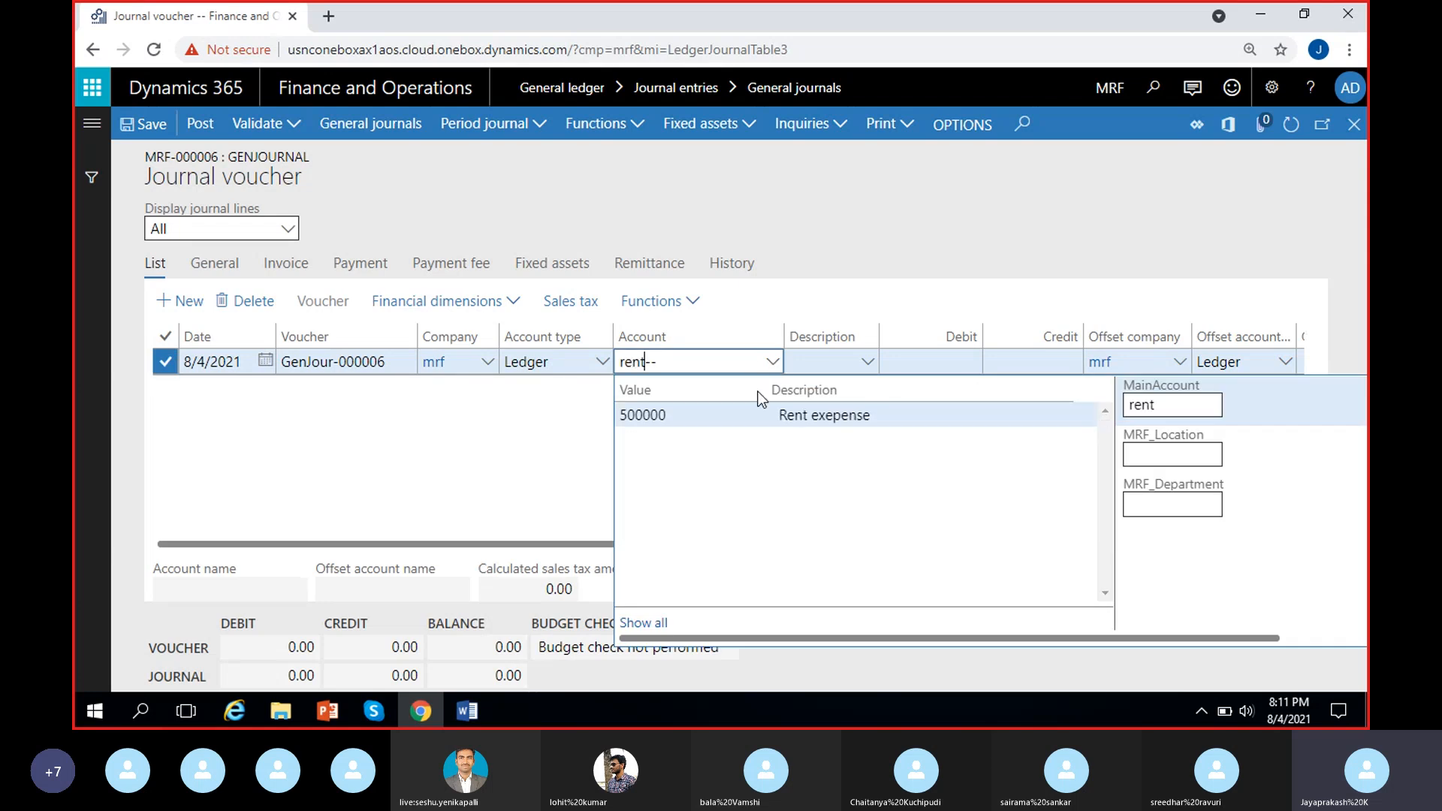
click(842, 412)
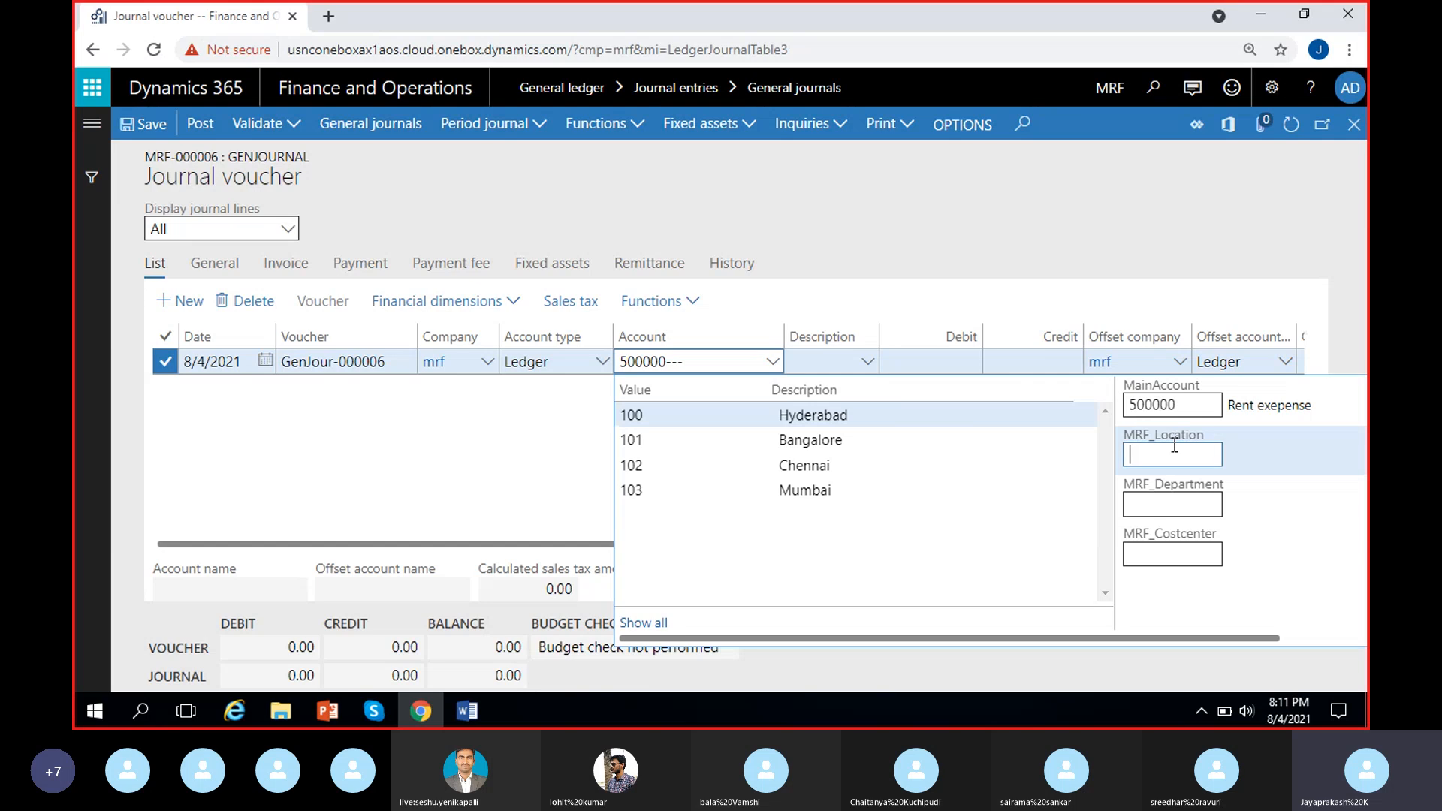
click(855, 464)
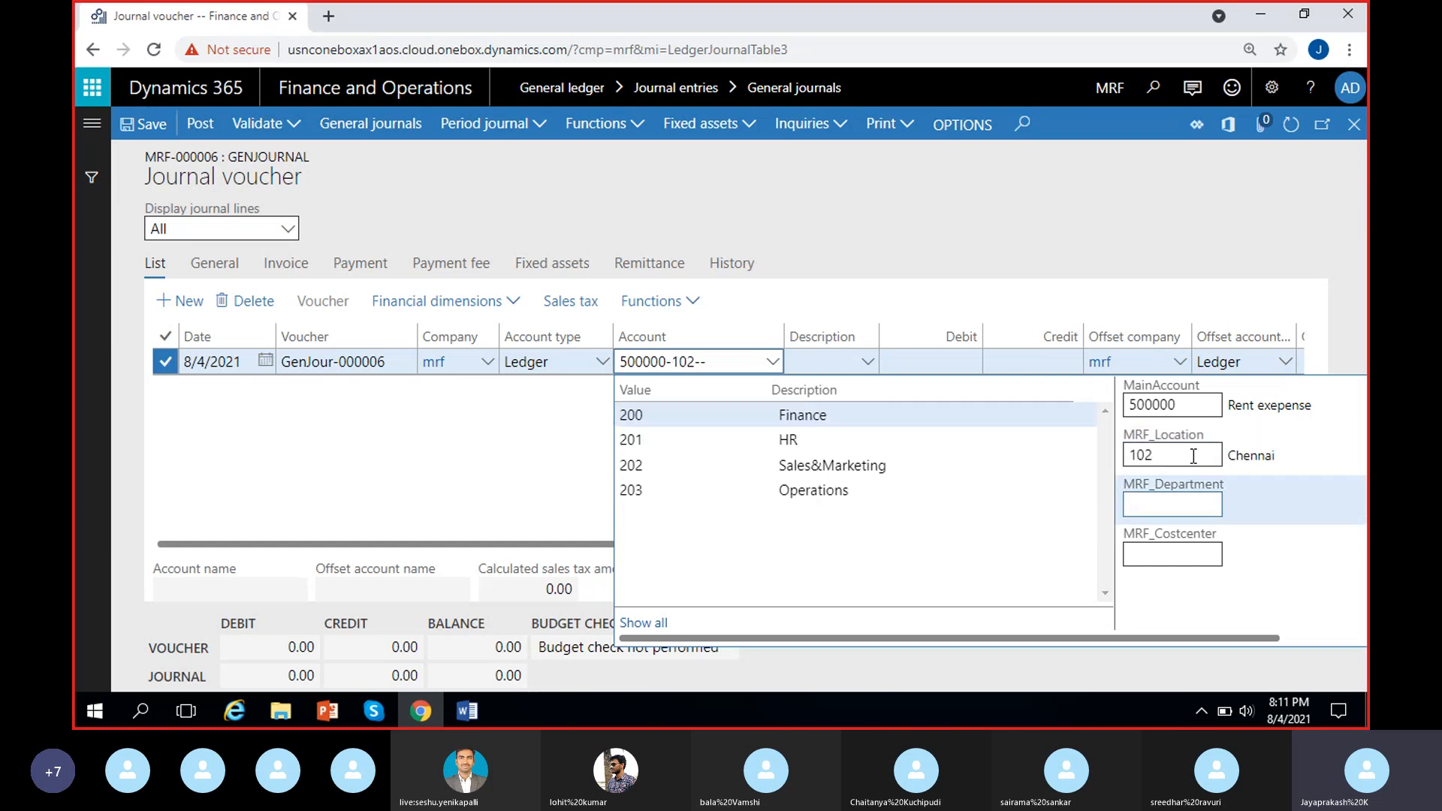
click(537, 485)
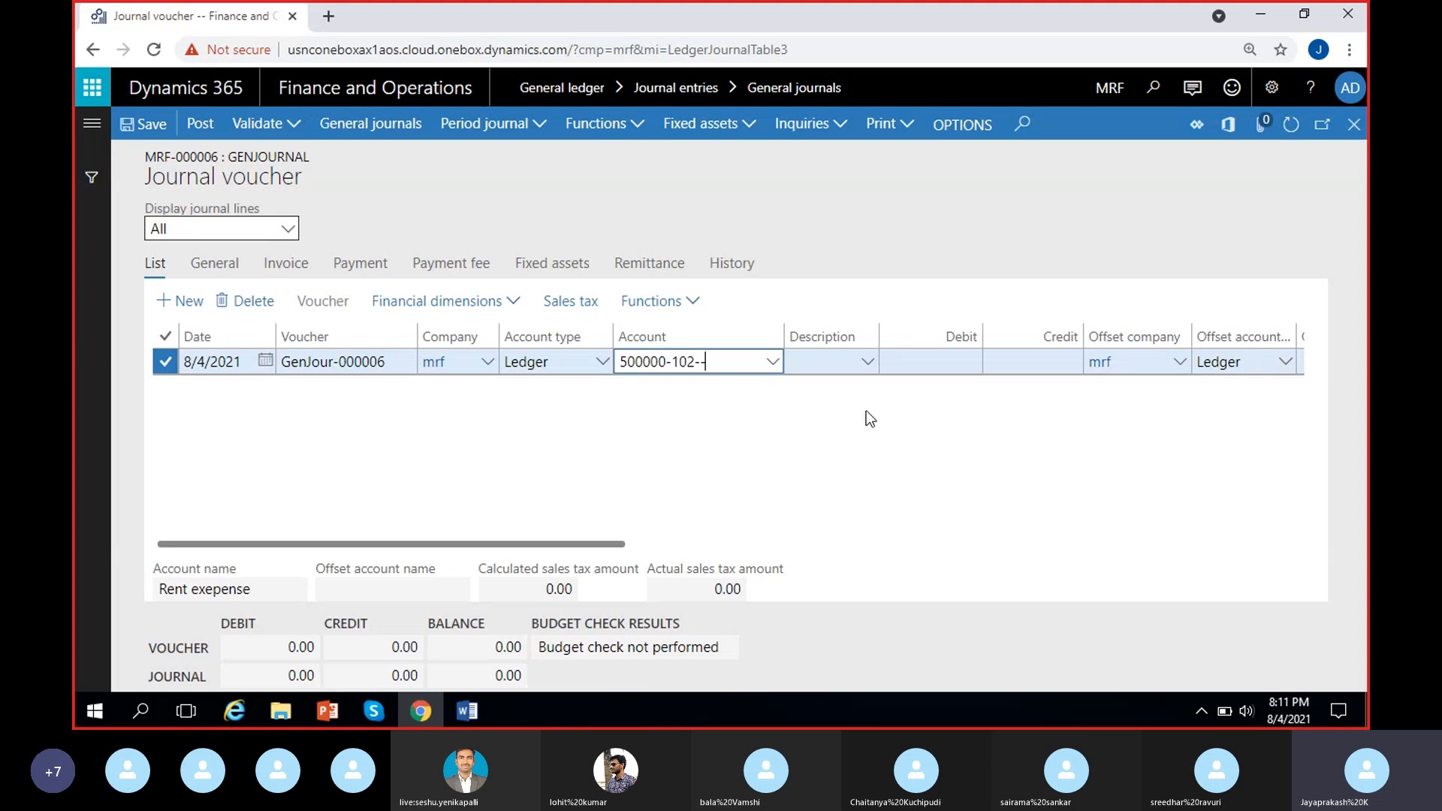
click(929, 362)
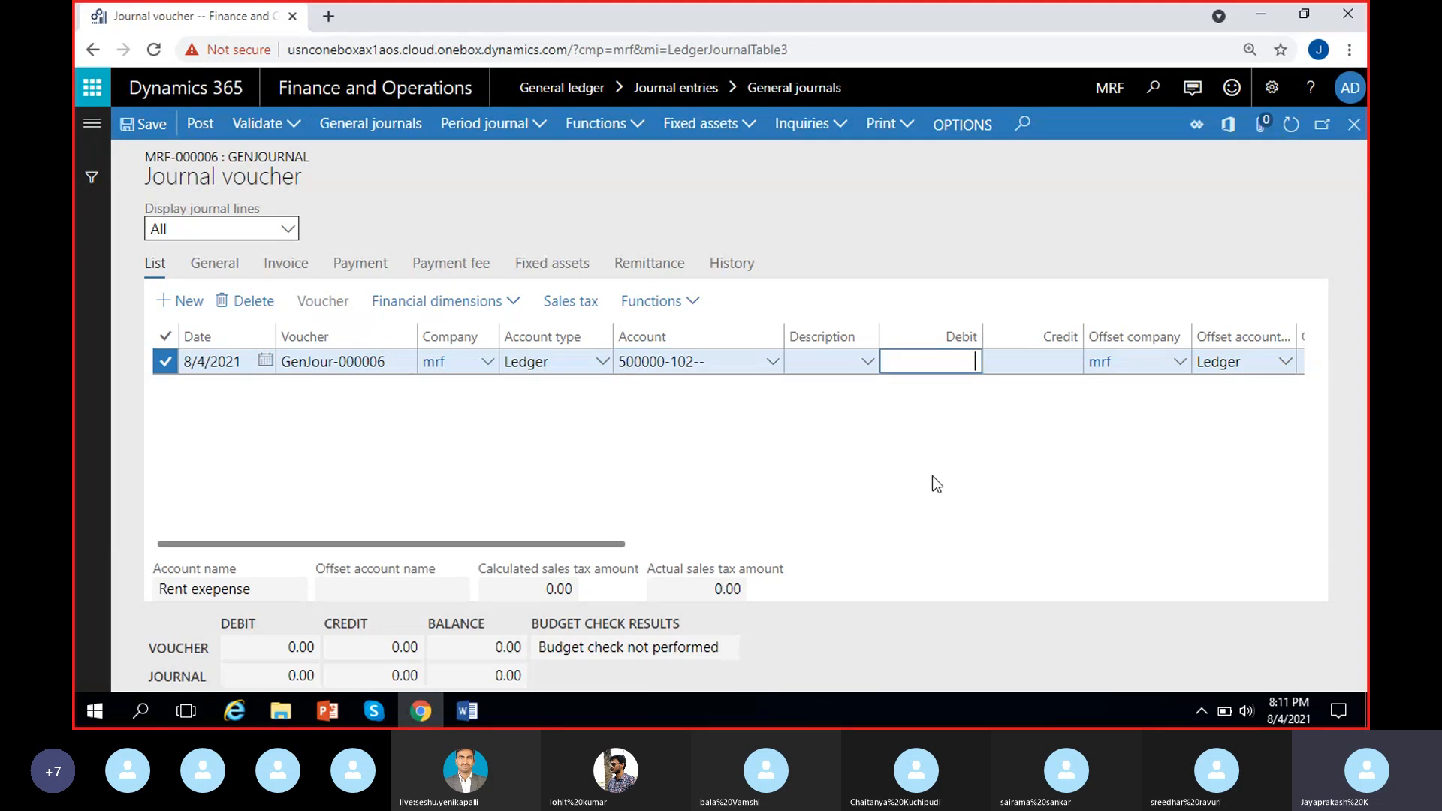
text(10000)
Step: Set the voucher line's offset account to Cash 100000 with location 102
scroll(950, 468, right, 5)
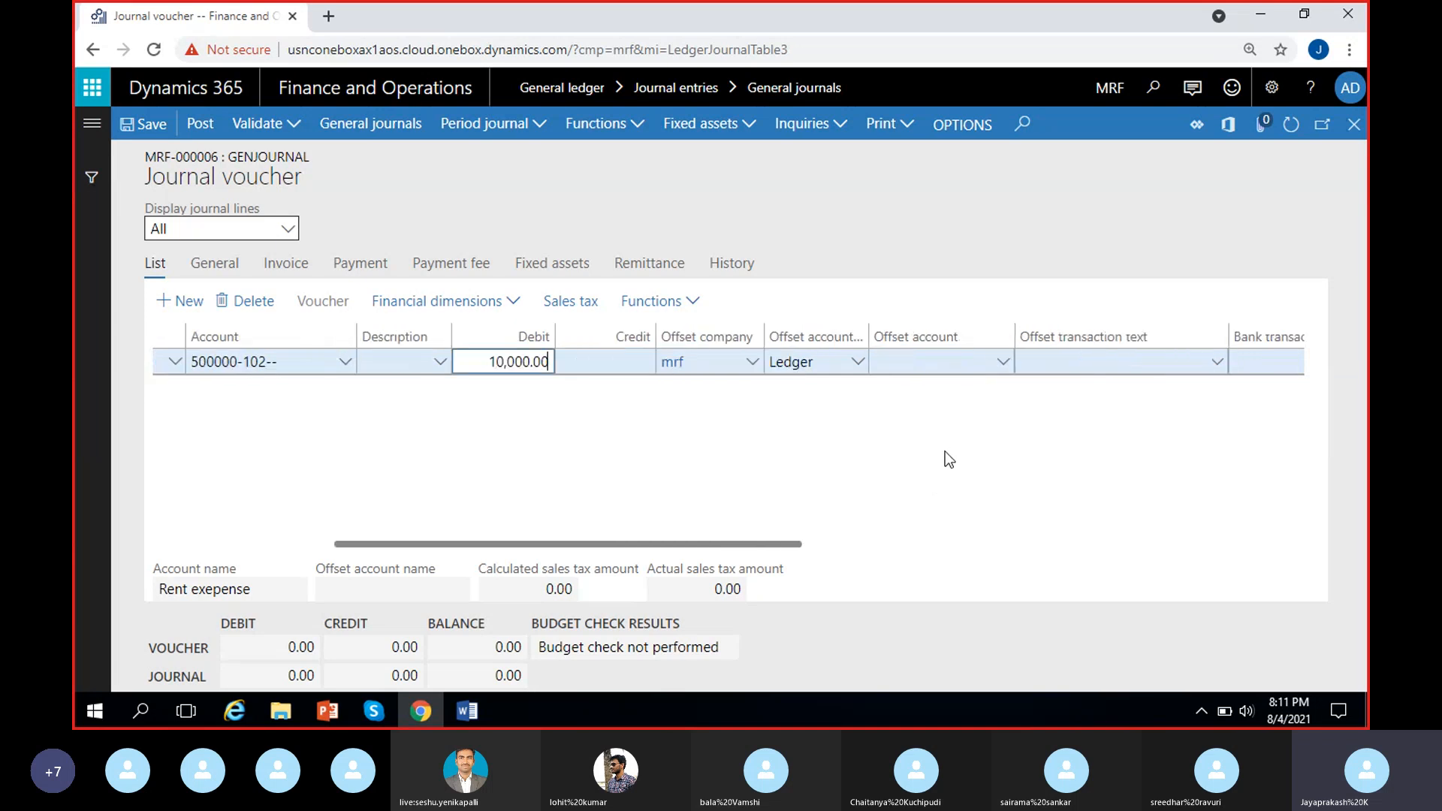
click(1003, 363)
text(cash--)
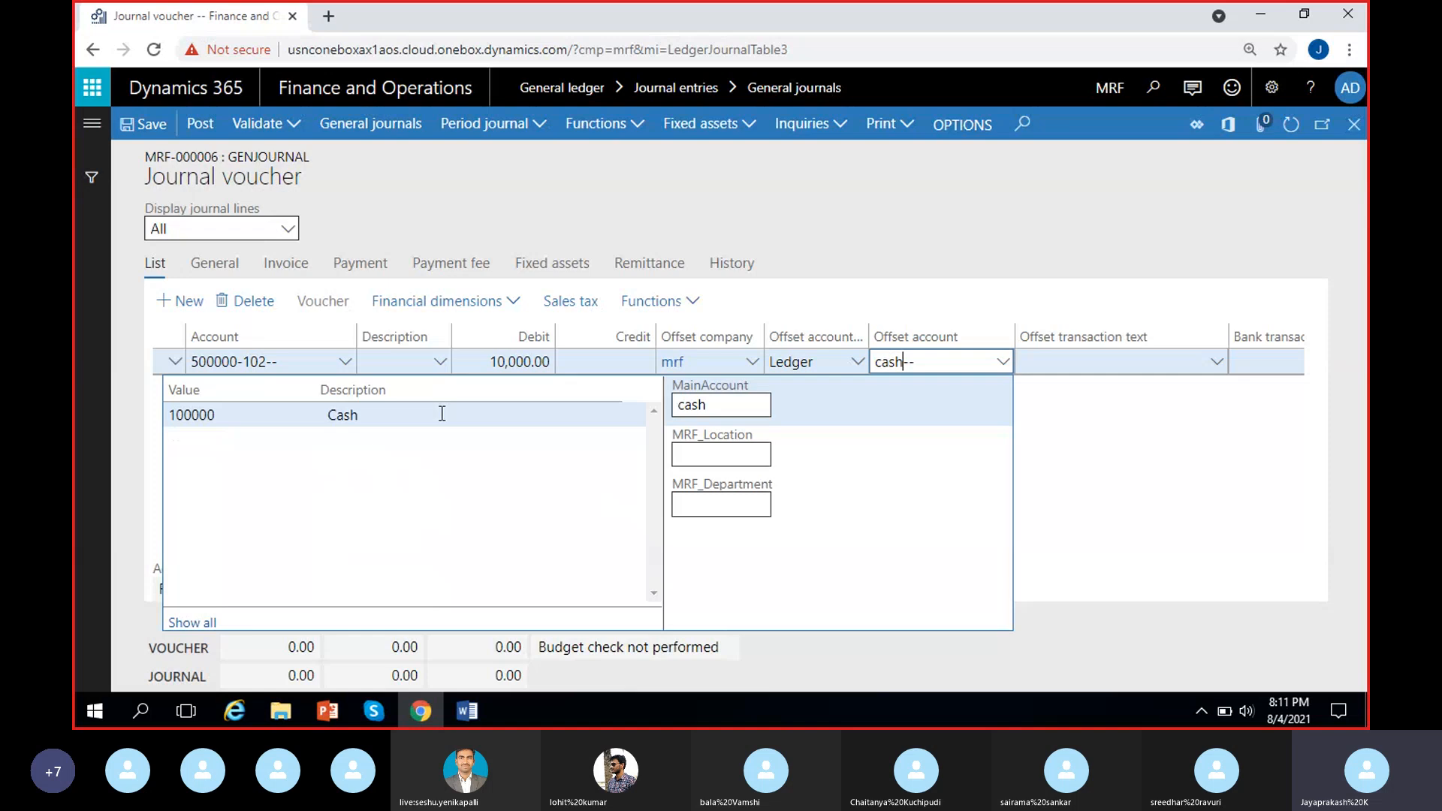
click(442, 414)
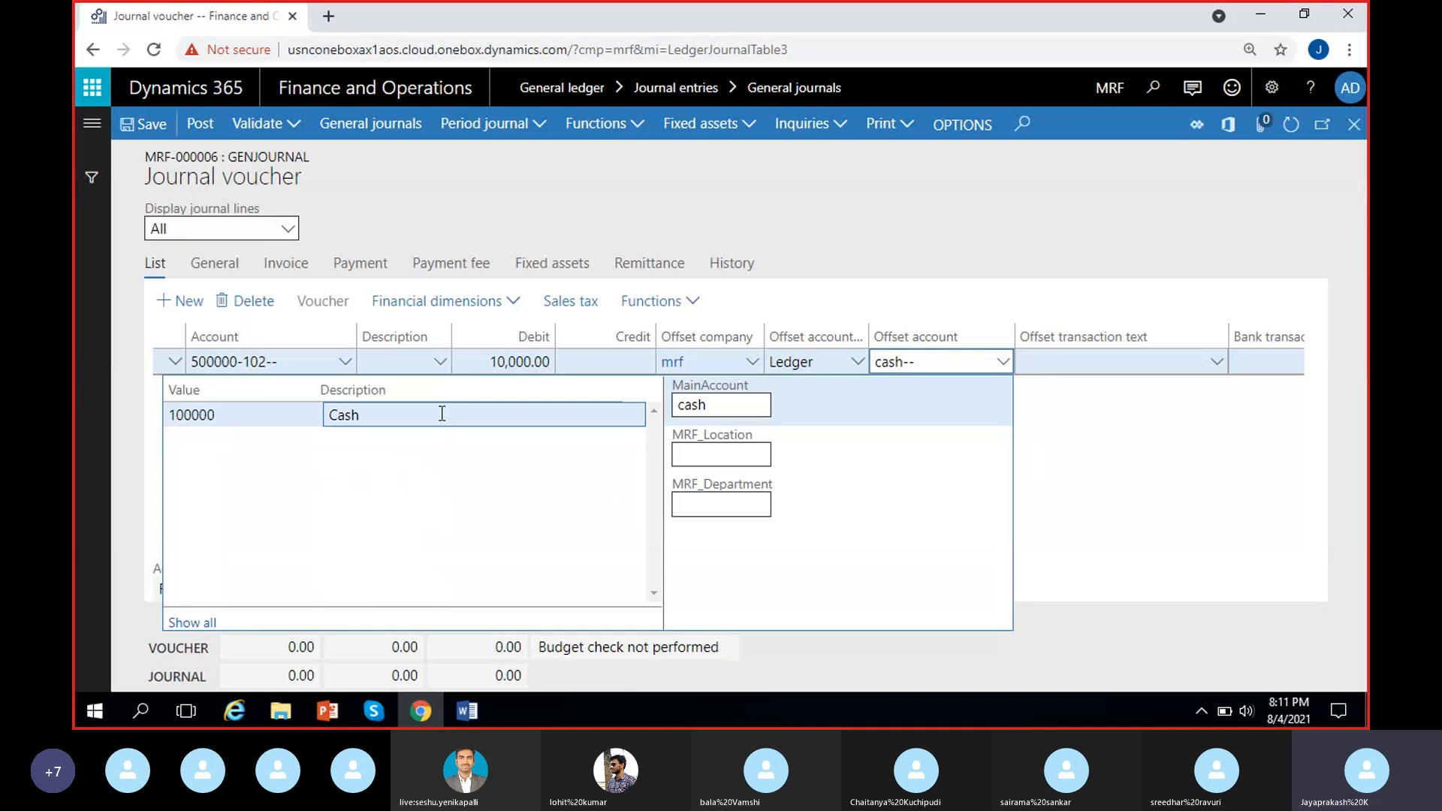
click(1103, 442)
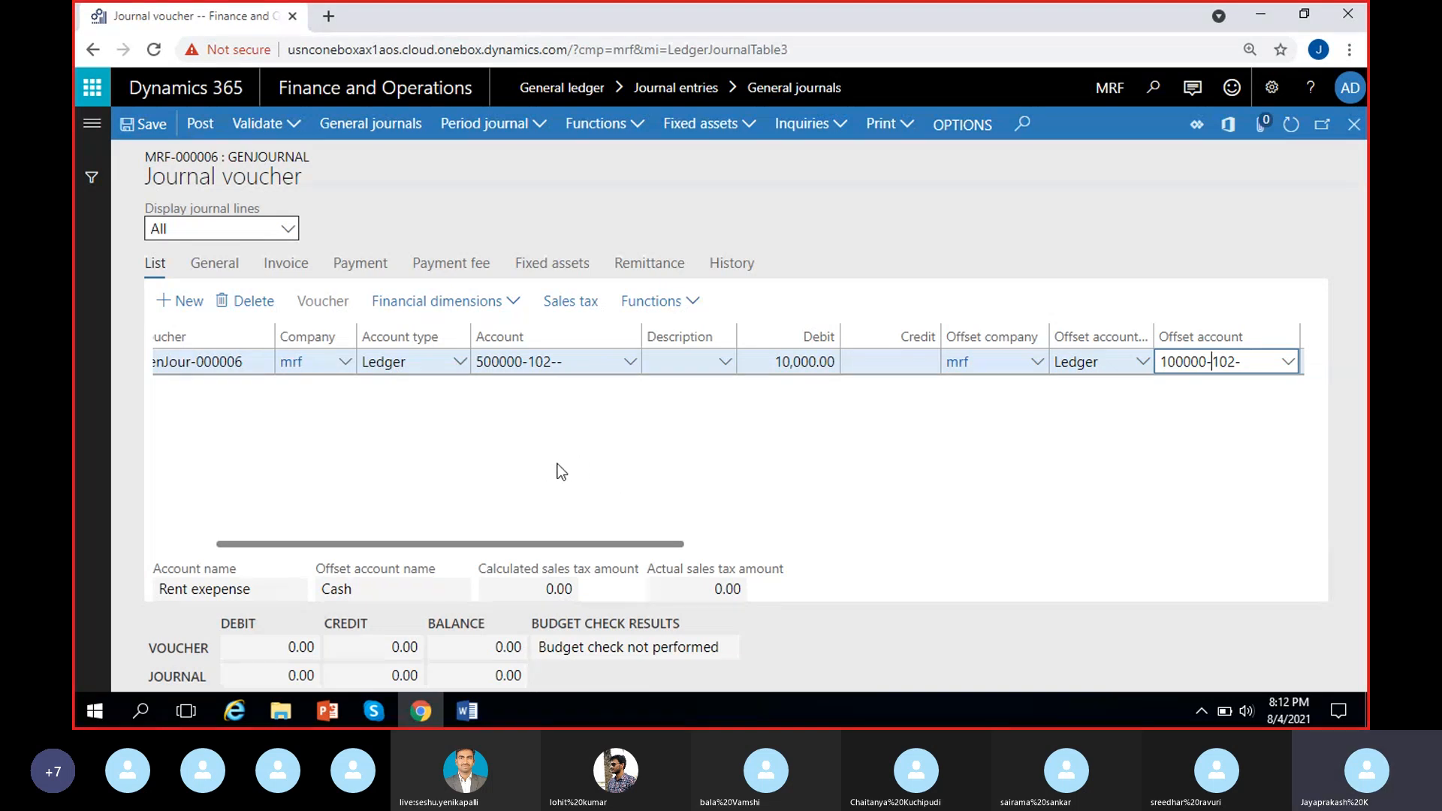
Step: Remove location 102 from both the Rent expense account and the Cash offset account
click(554, 370)
key(BackSpace)
key(BackSpace)
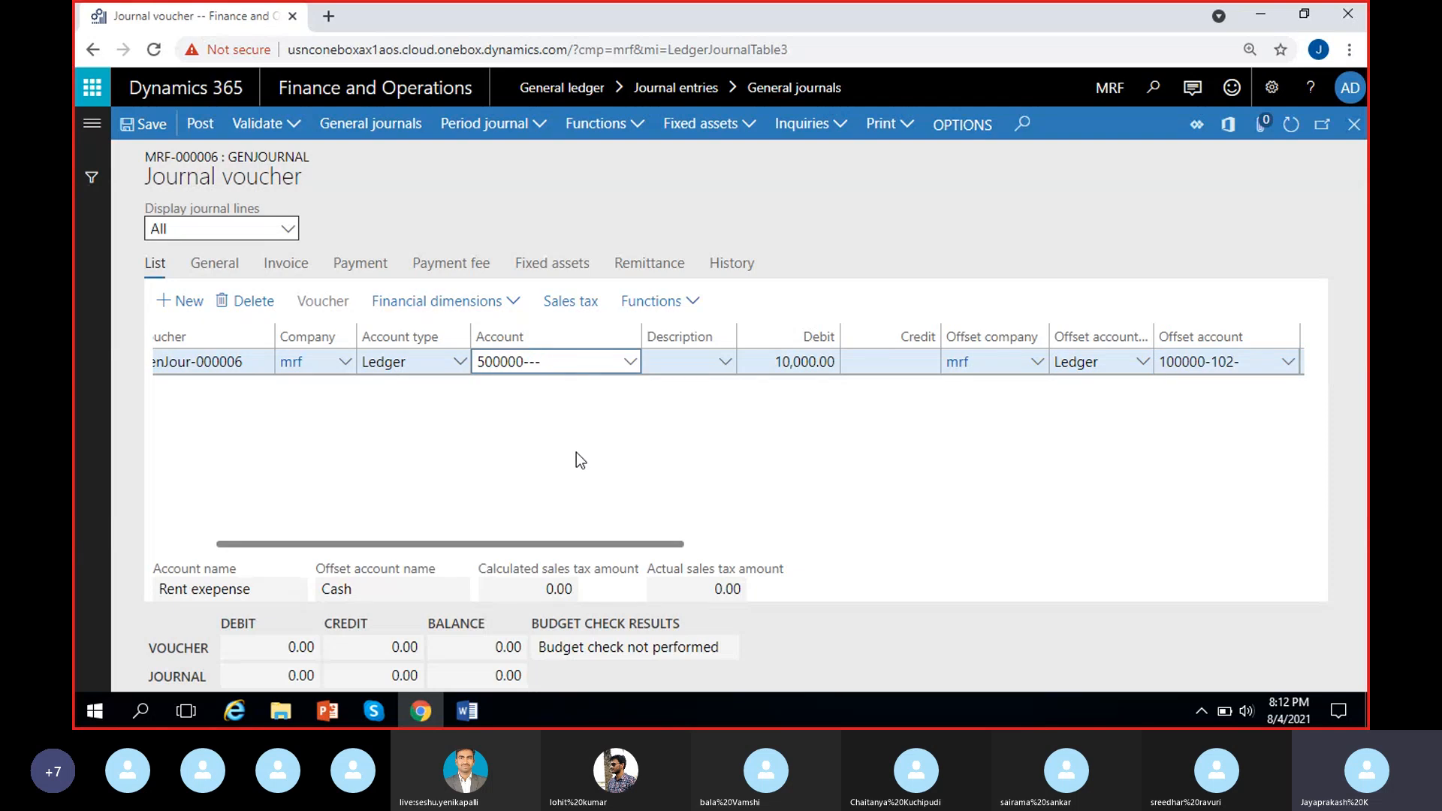
scroll(1009, 413, right, 2)
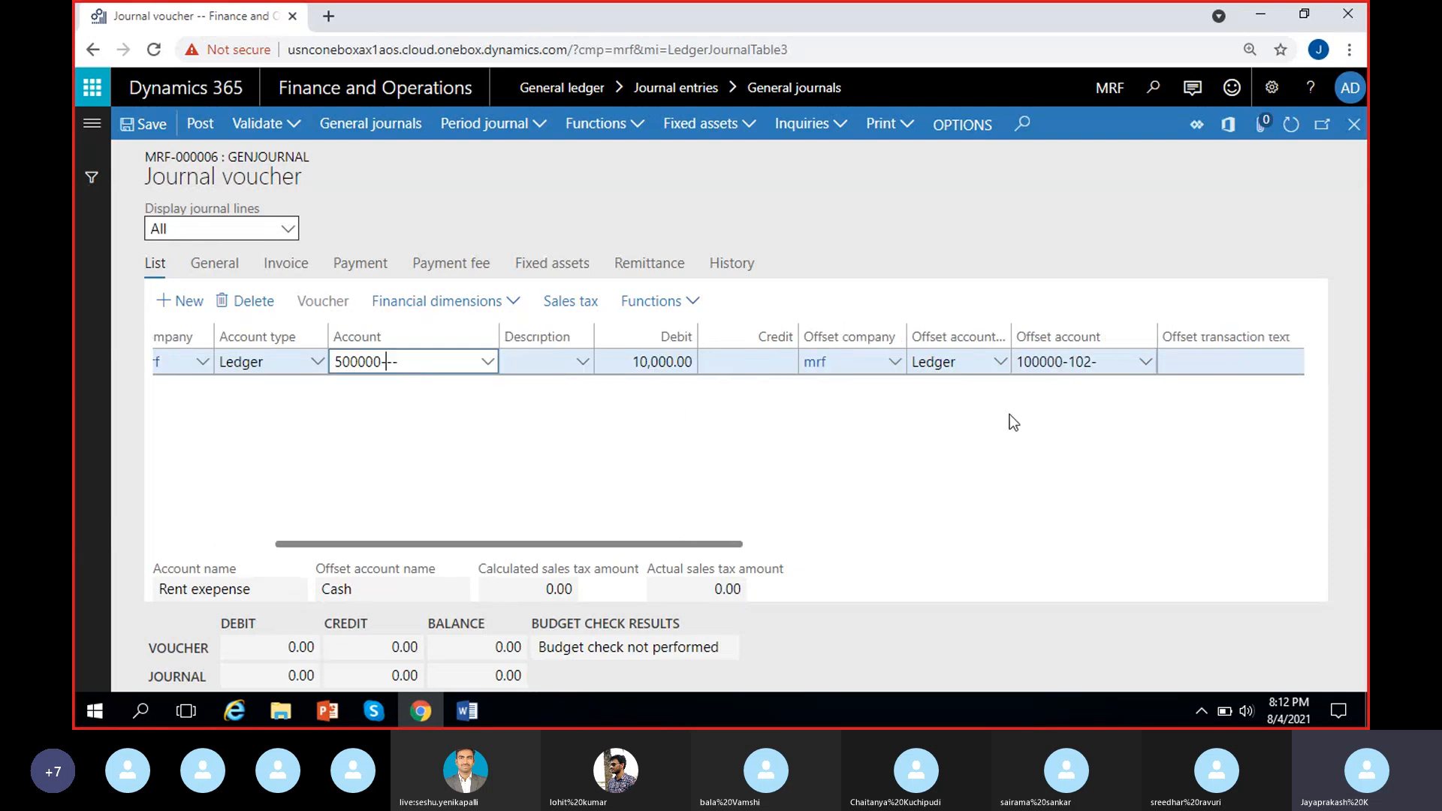
click(1081, 362)
key(BackSpace)
key(BackSpace)
key(BackSpace)
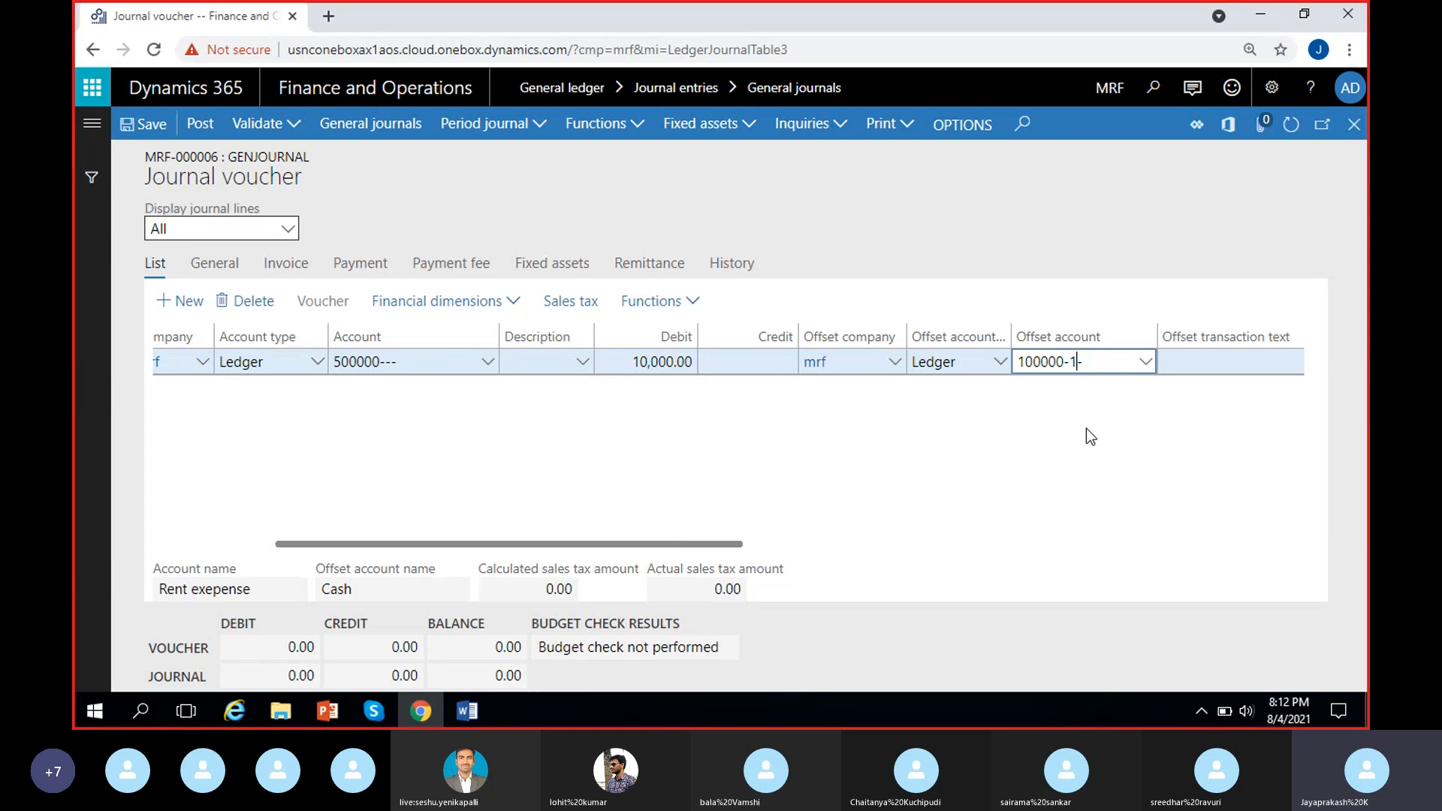
click(1086, 435)
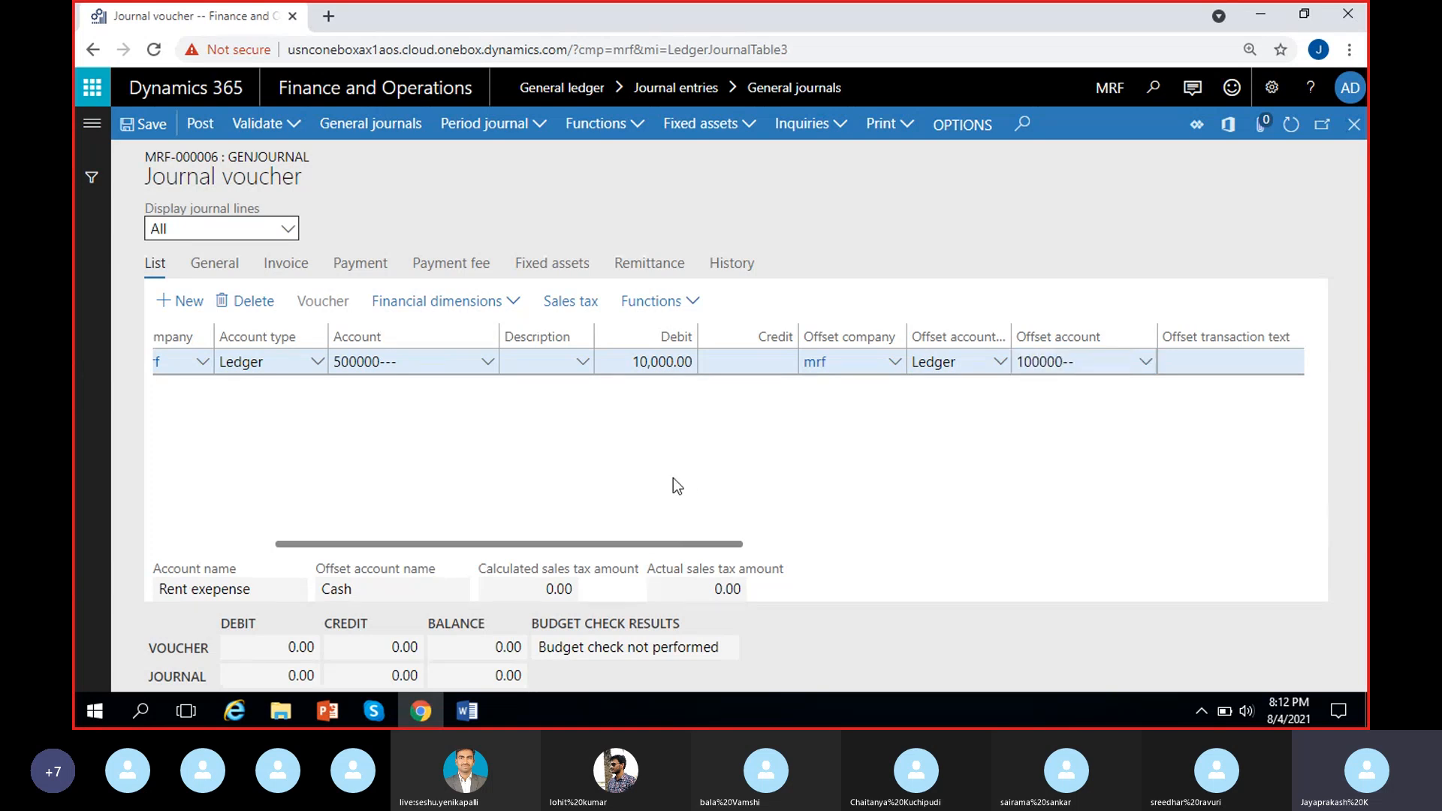
Step: Set the voucher line's debit to 50,000 and review the line's accounts
scroll(486, 487, left, 2)
click(772, 362)
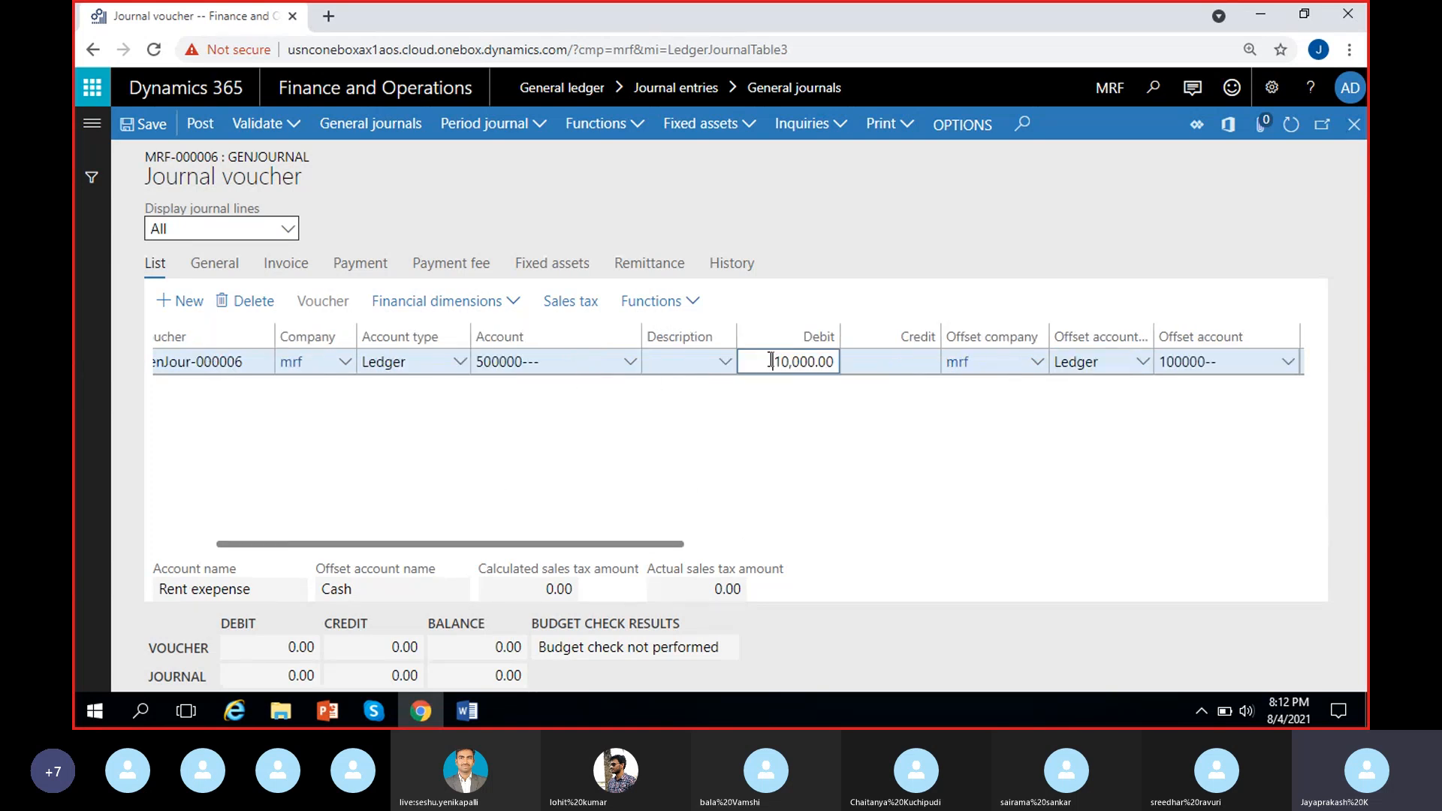
key(Delete)
text(5)
click(840, 448)
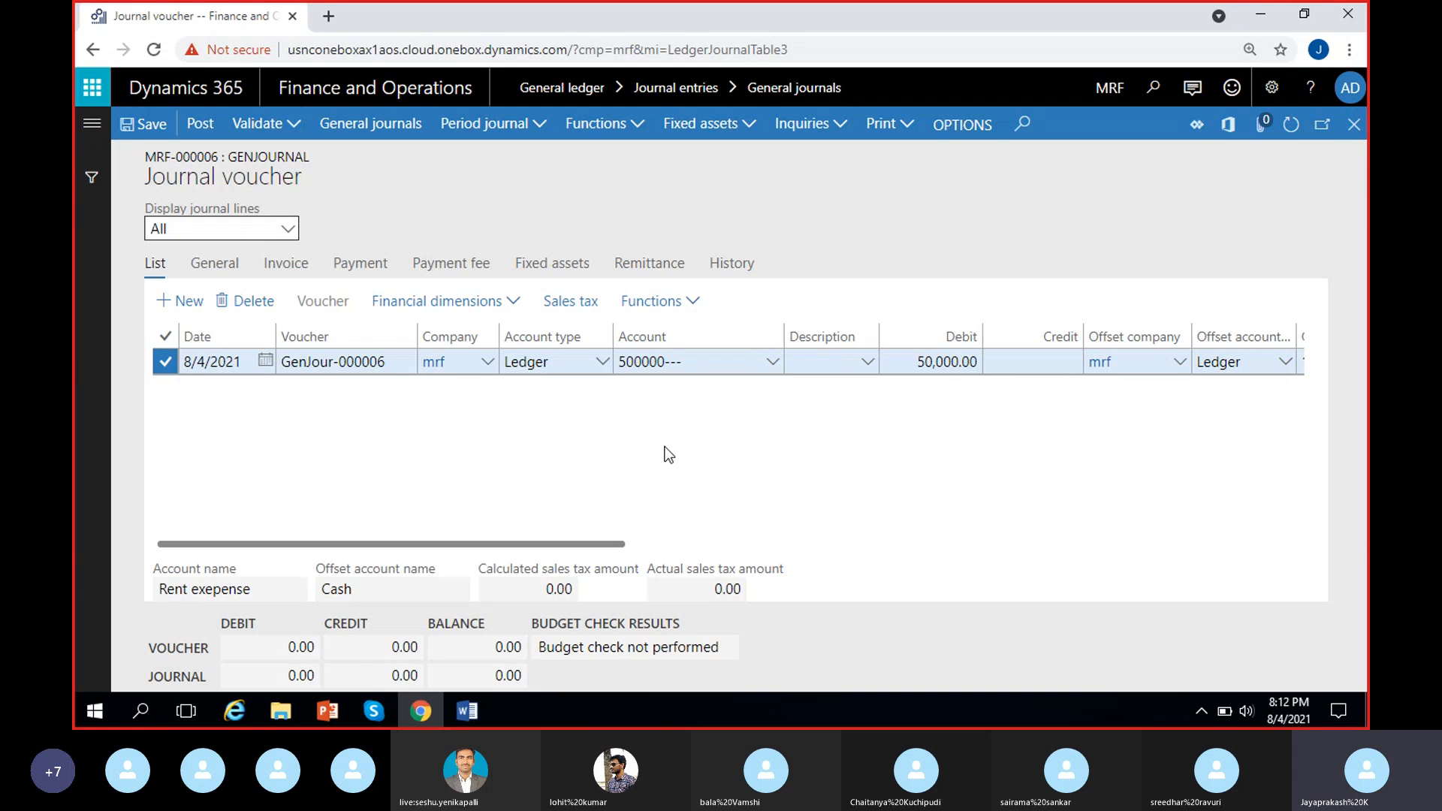
scroll(633, 383, right, 2)
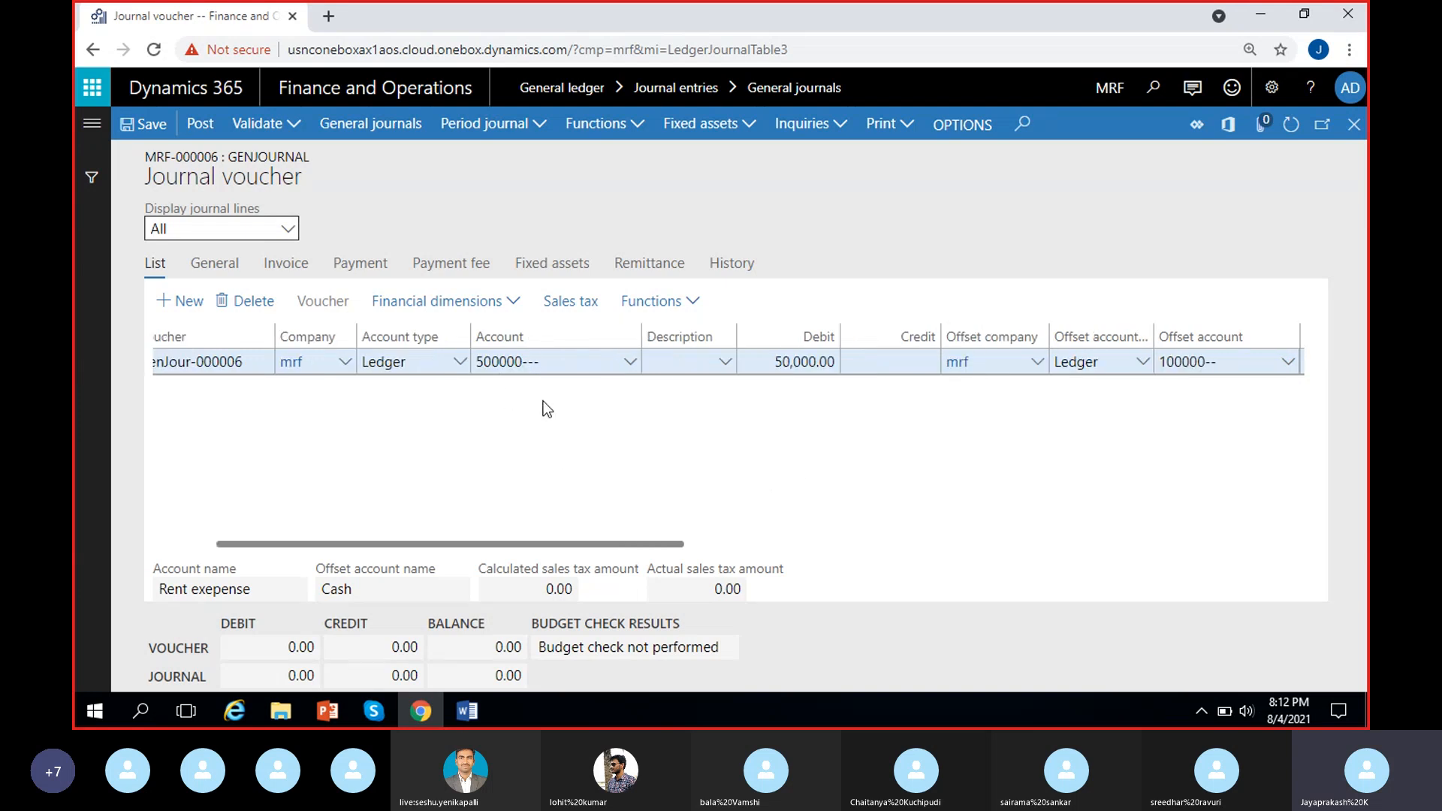
scroll(723, 445, left, 2)
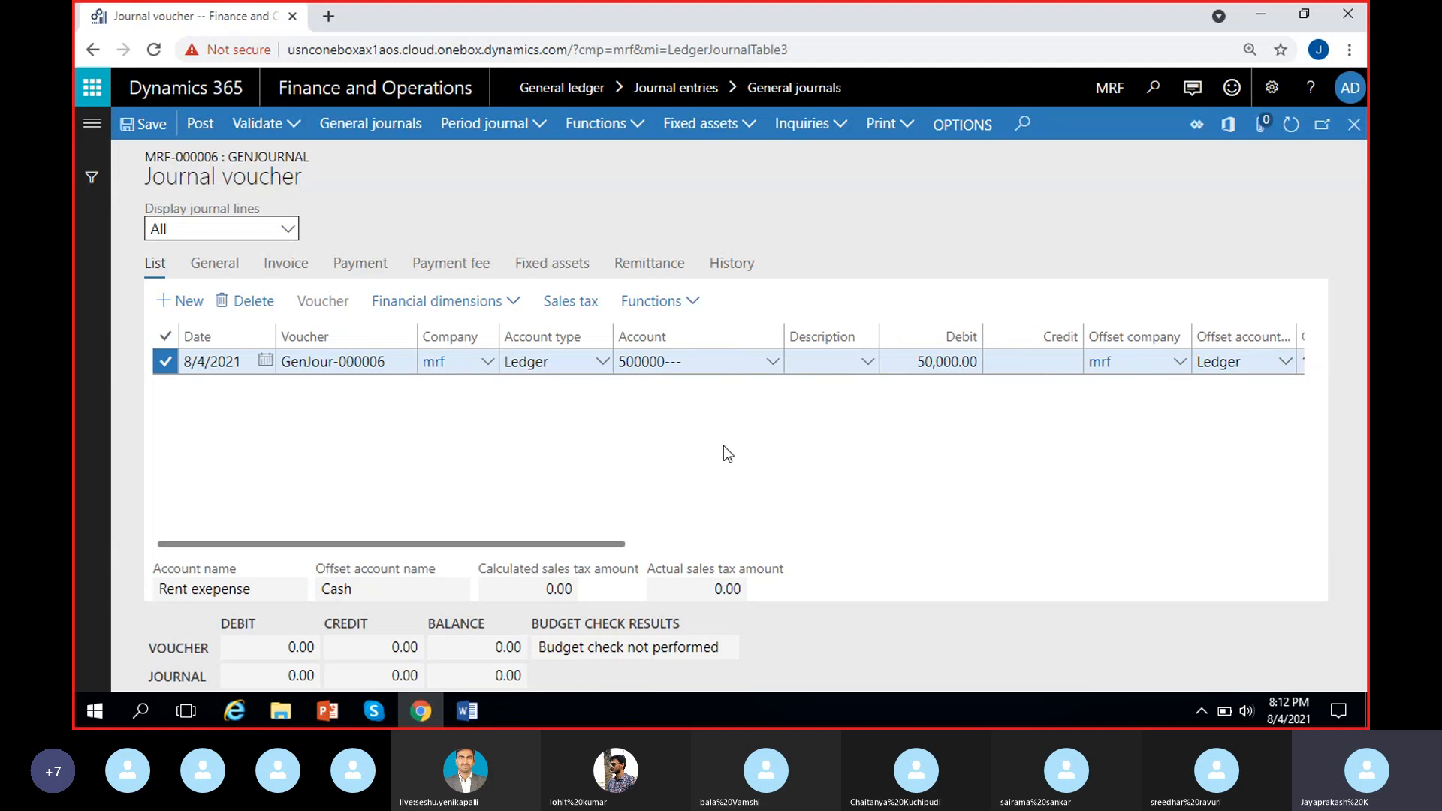
Step: Open the breakdown of the voucher and check the Rent expense debit and Cash credit amounts
click(699, 302)
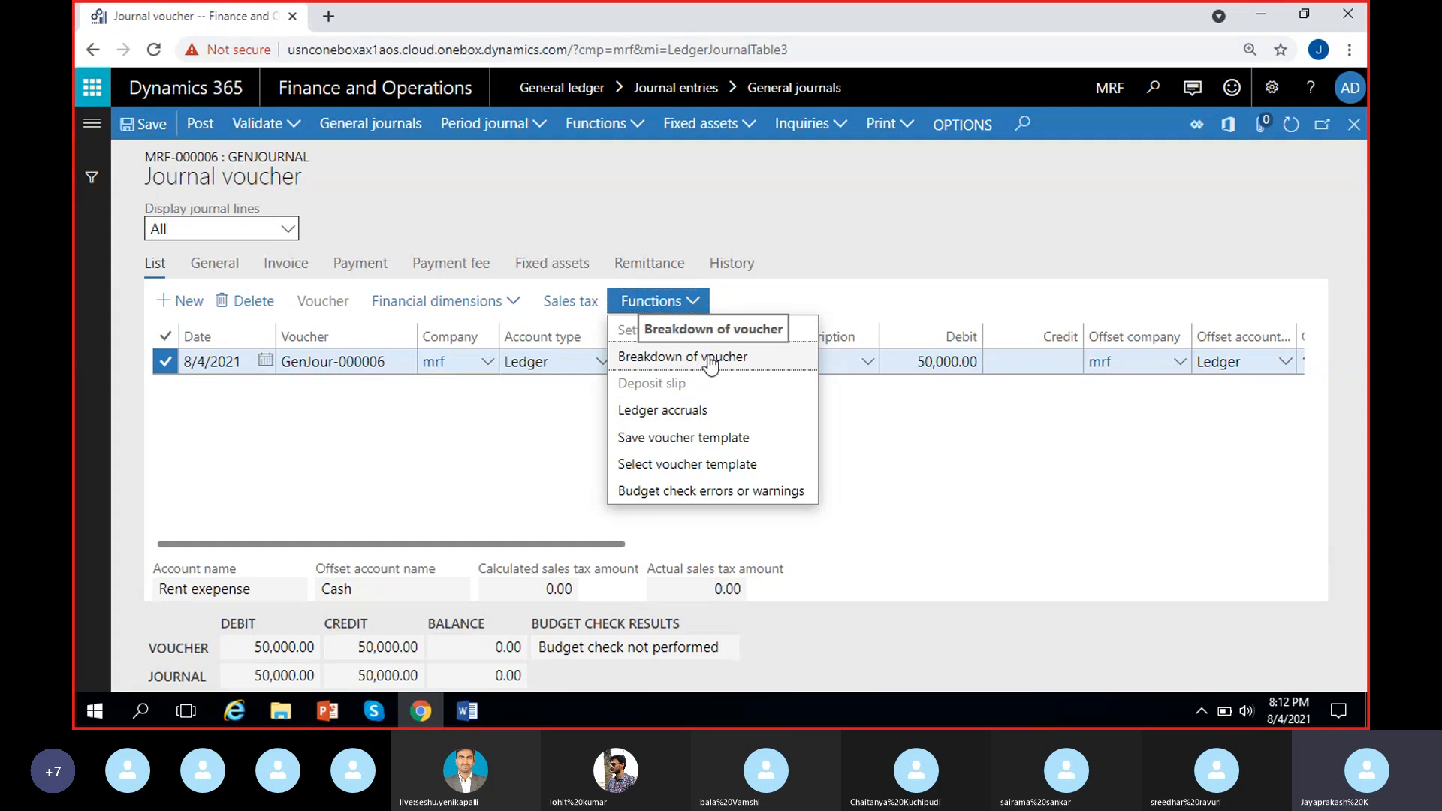
click(685, 358)
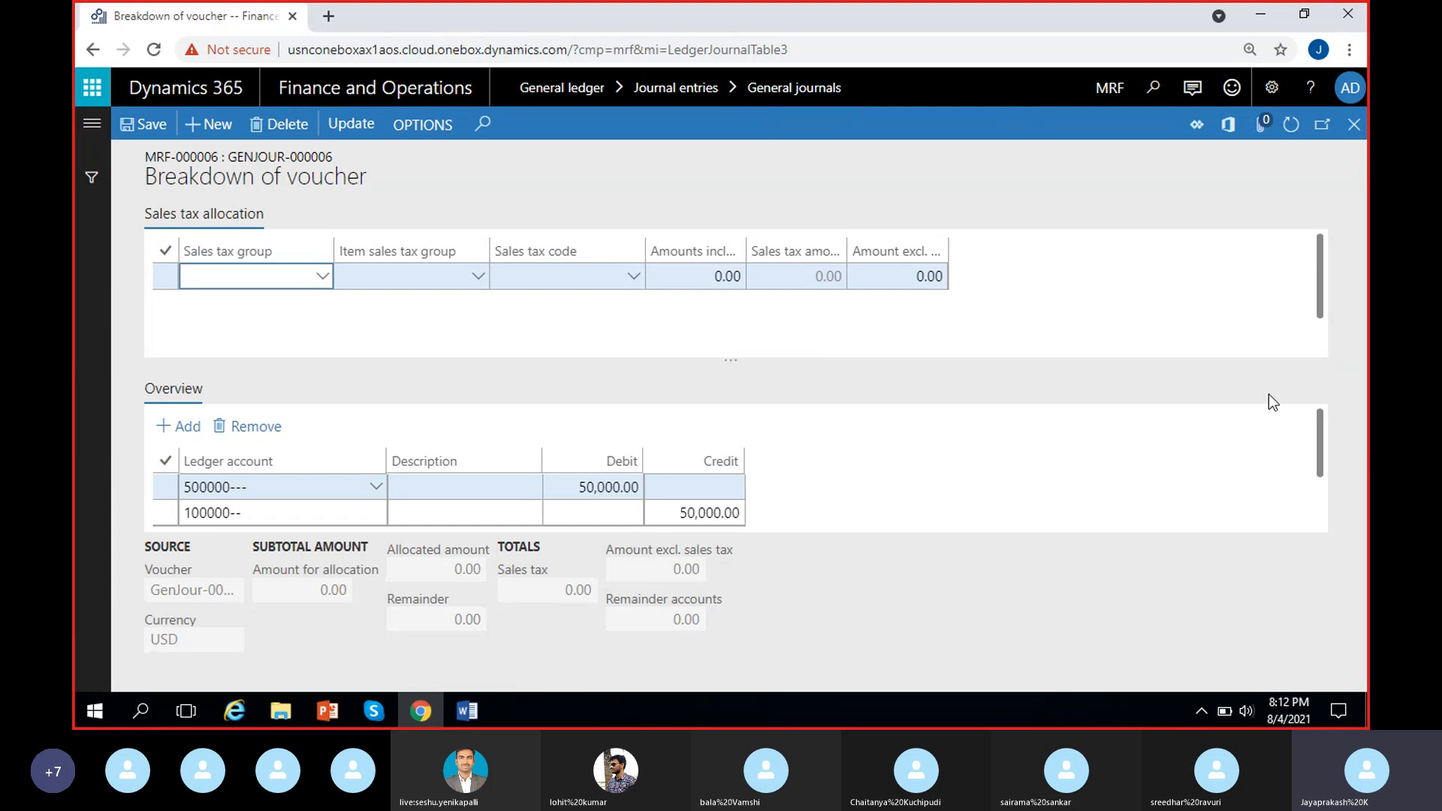
drag(1324, 434, 1326, 441)
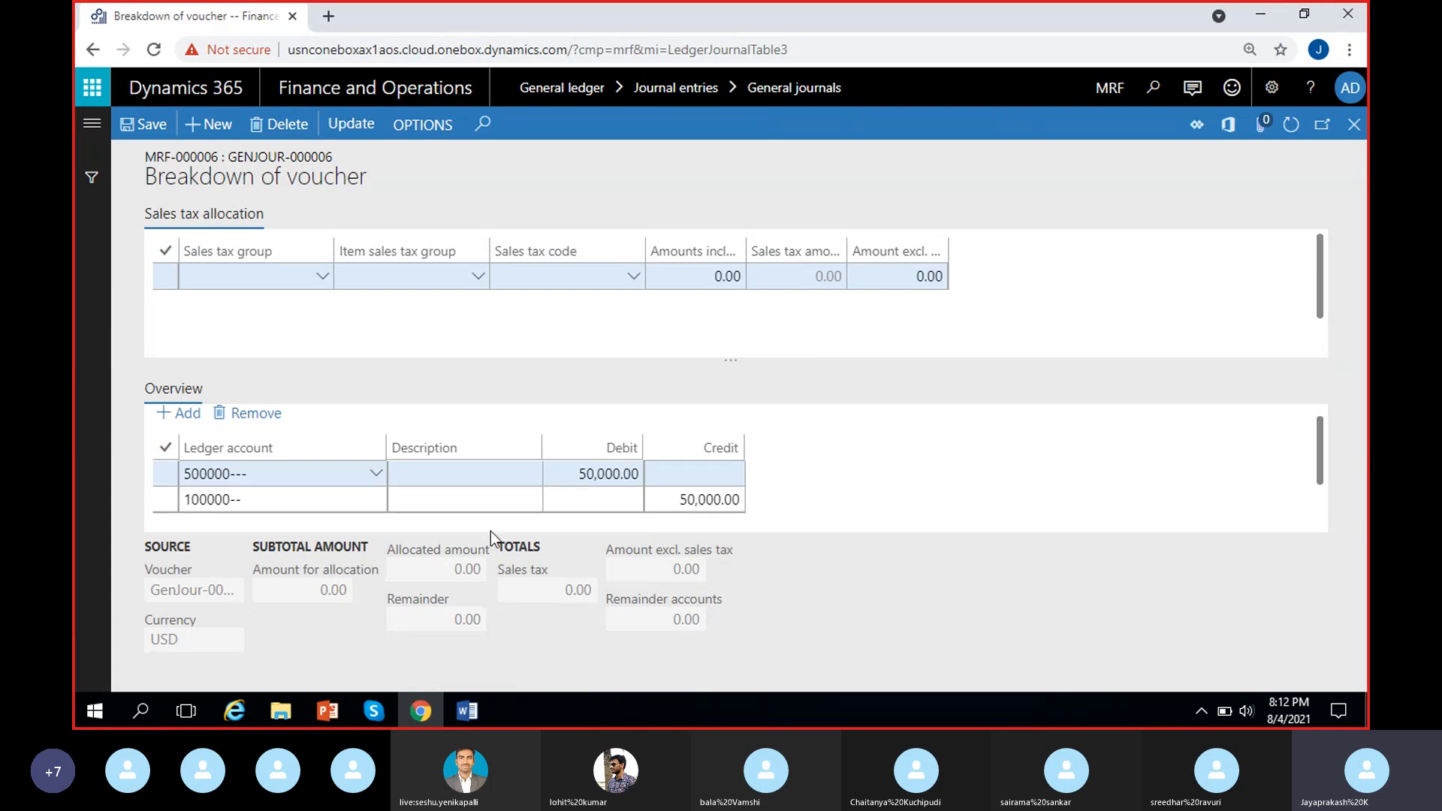
click(569, 474)
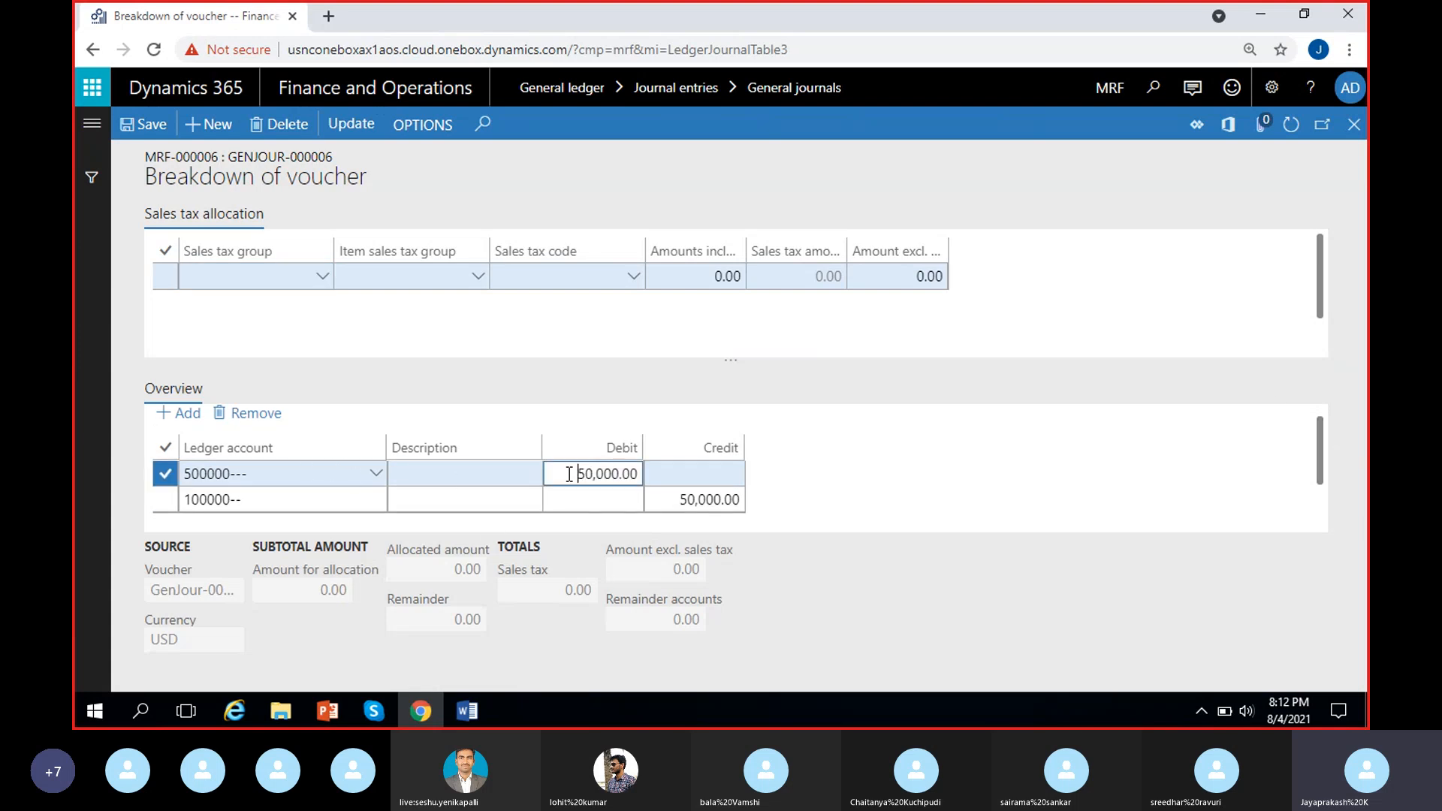
click(687, 501)
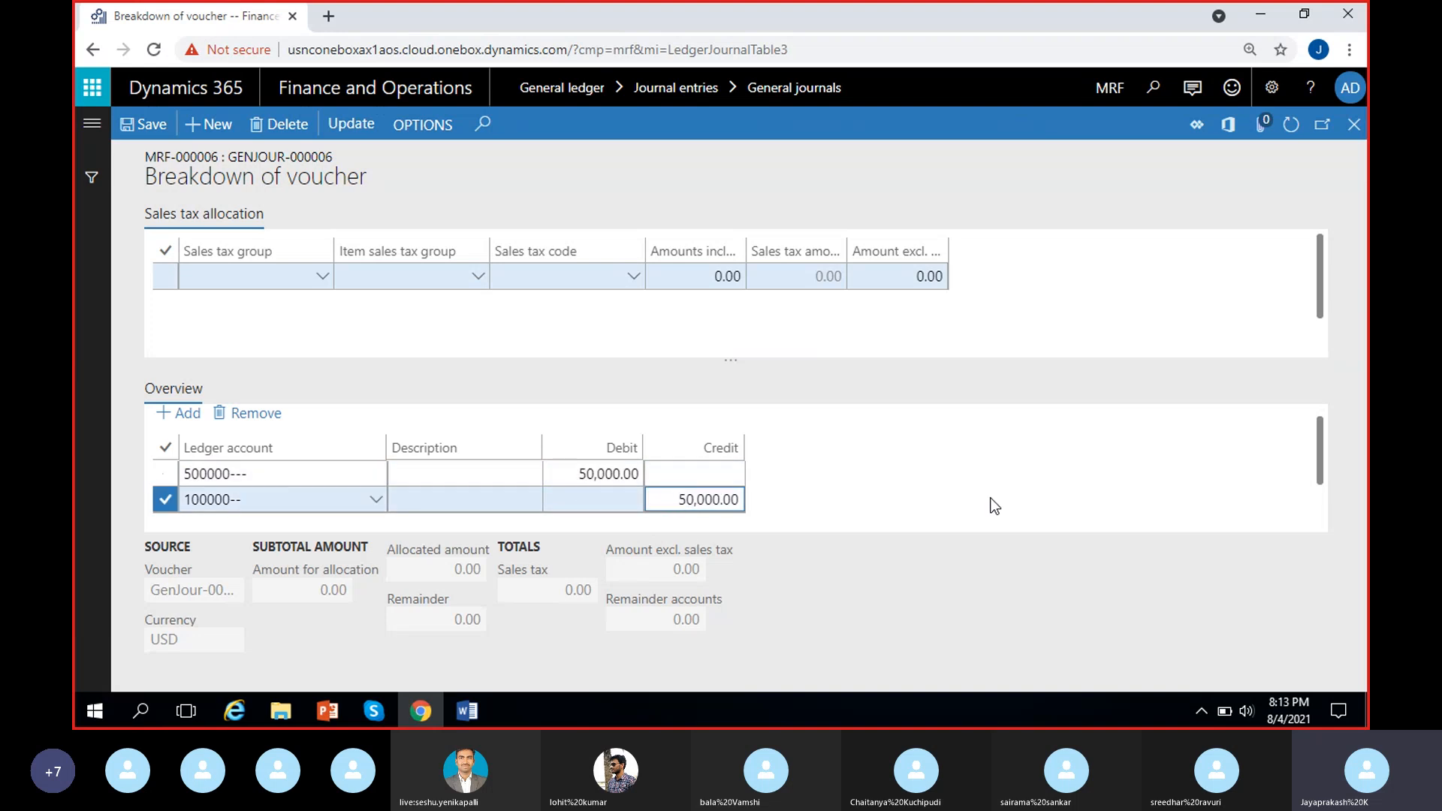
Step: Assign location 100 Hyderabad to the Rent expense breakdown line and set its debit to 10,000
click(245, 473)
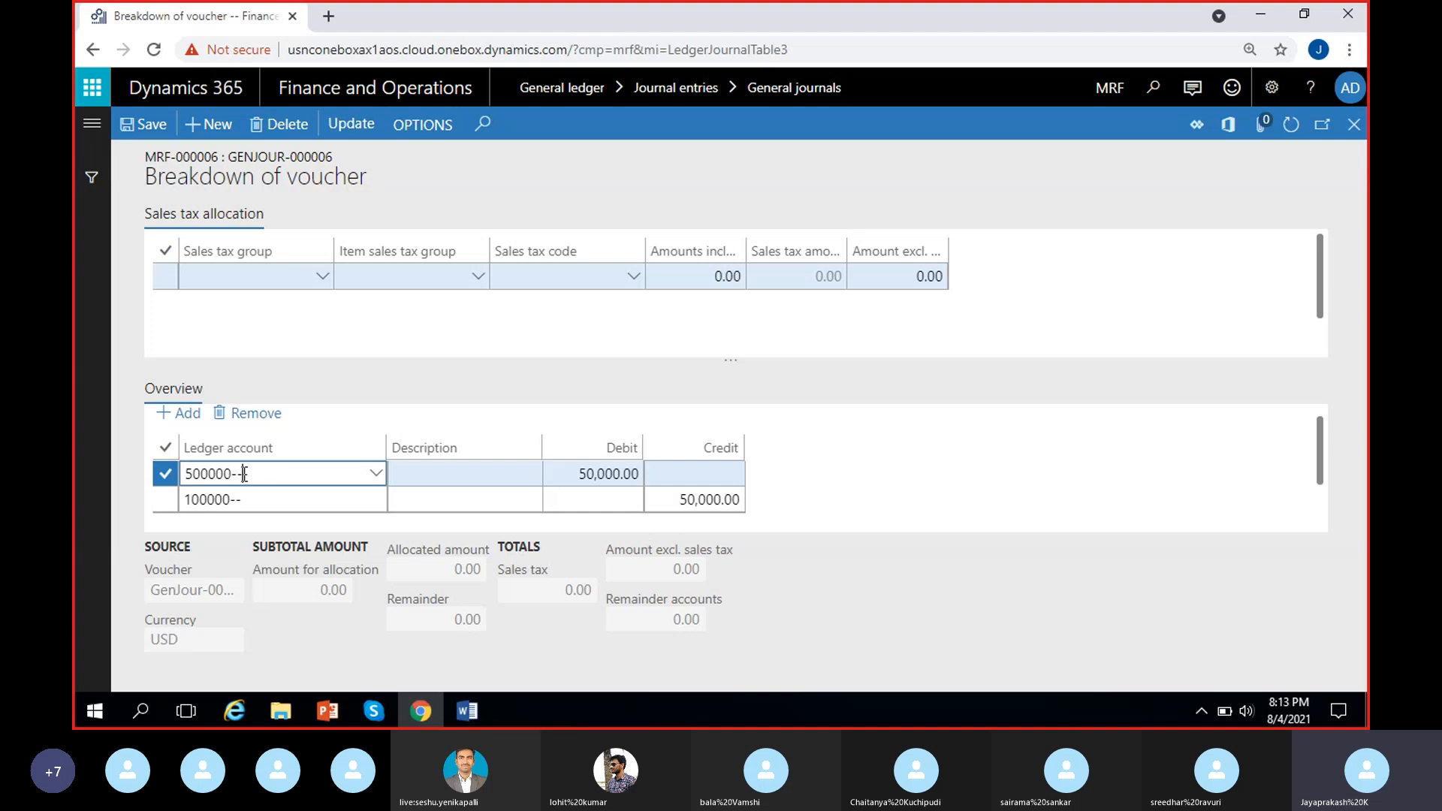
click(376, 475)
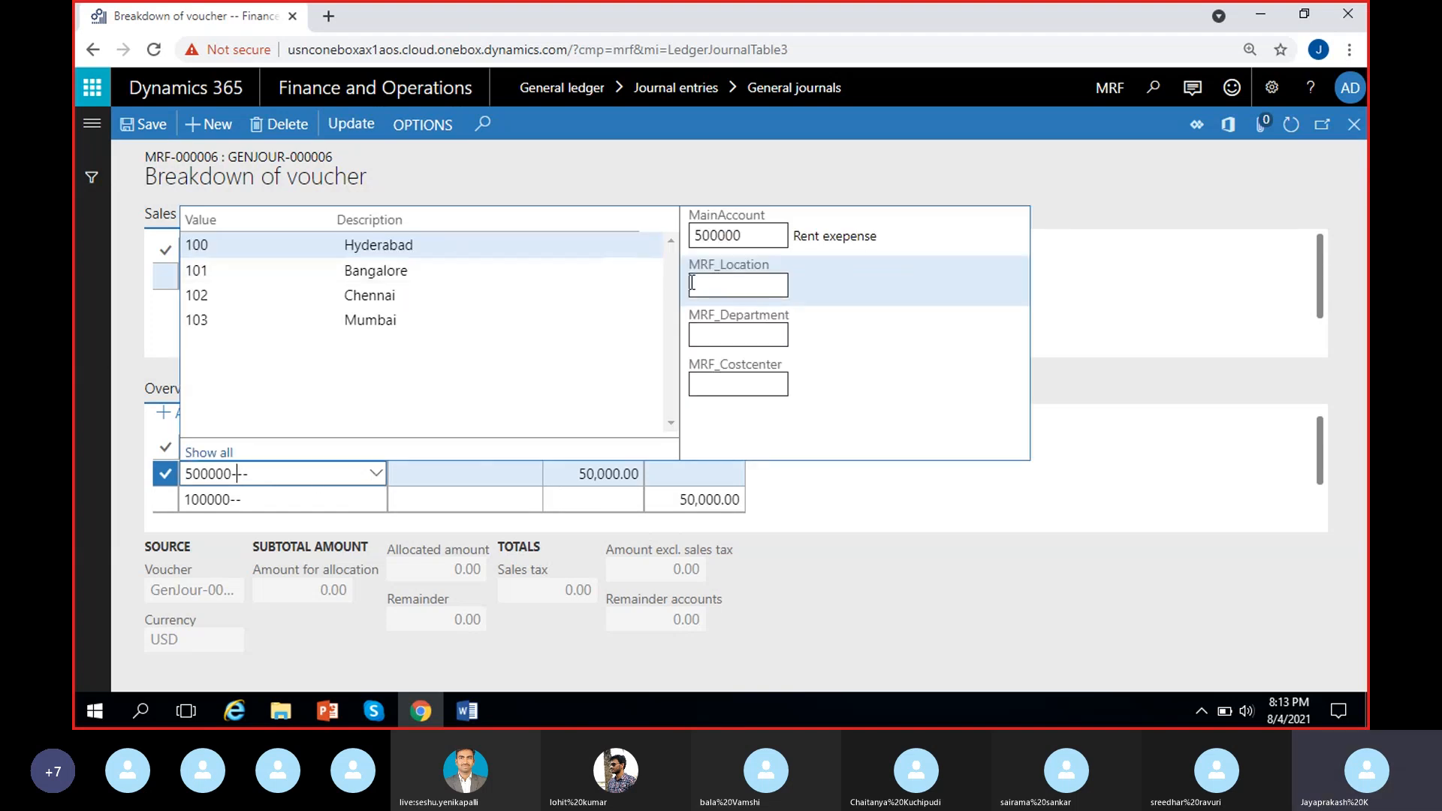
click(393, 246)
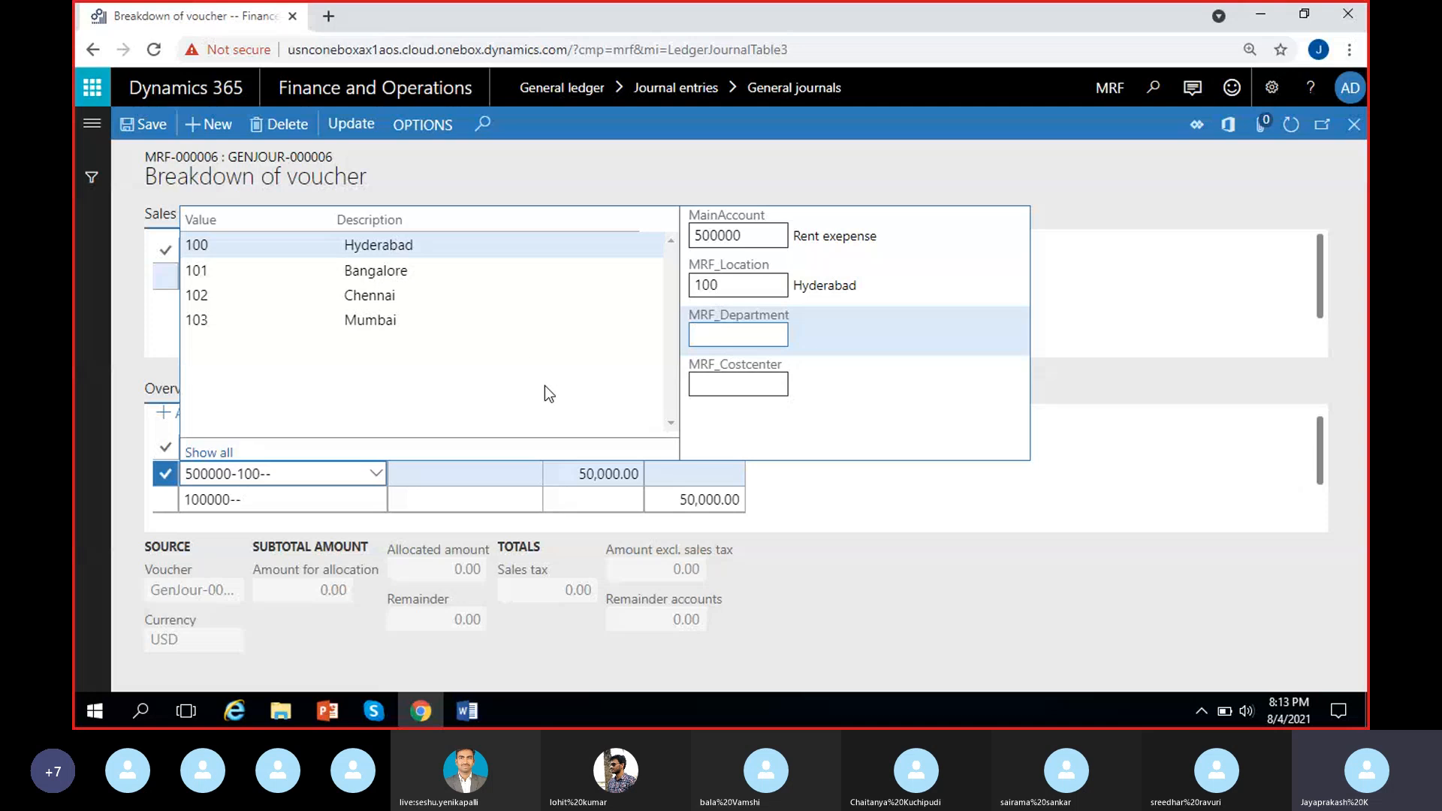
click(573, 473)
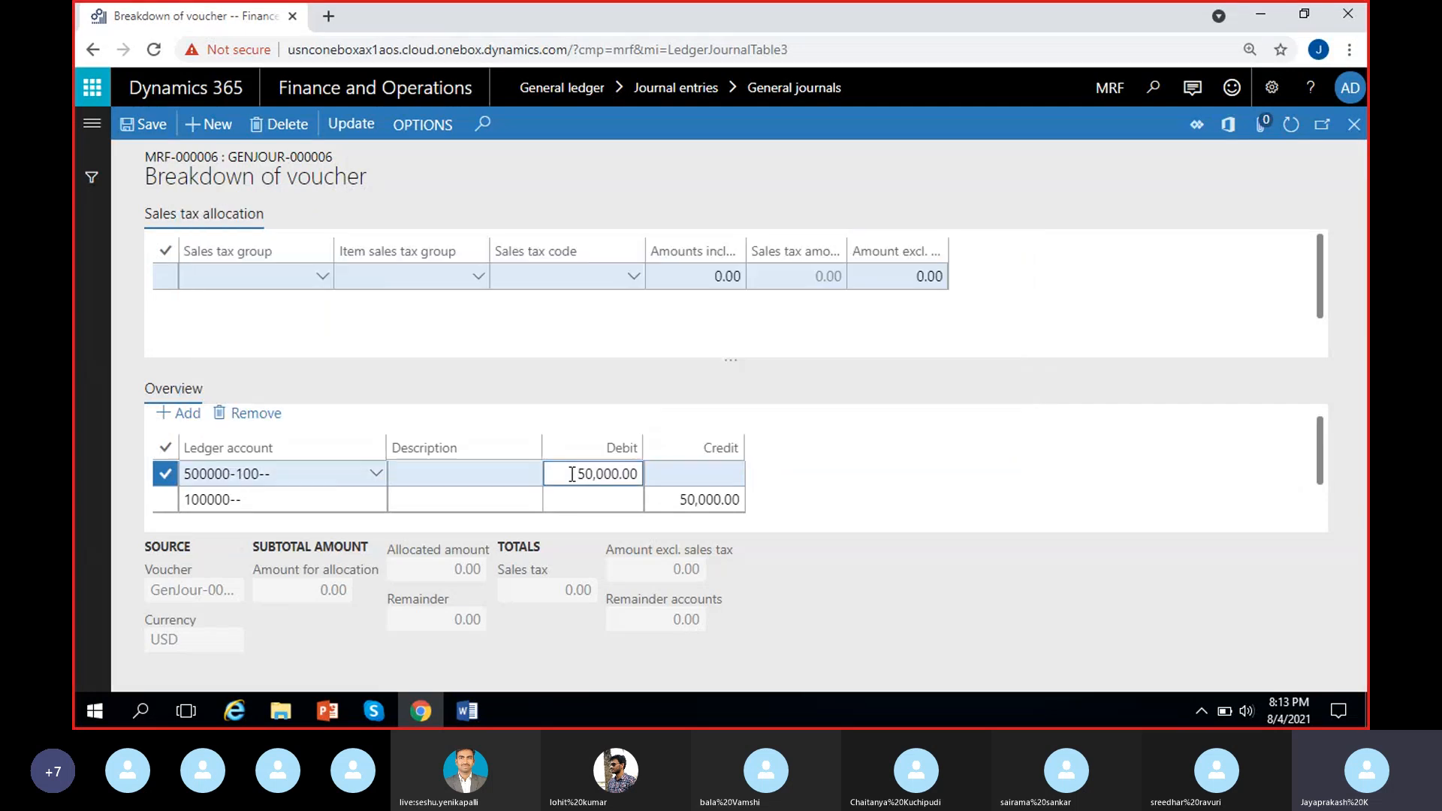
drag(573, 473, 685, 478)
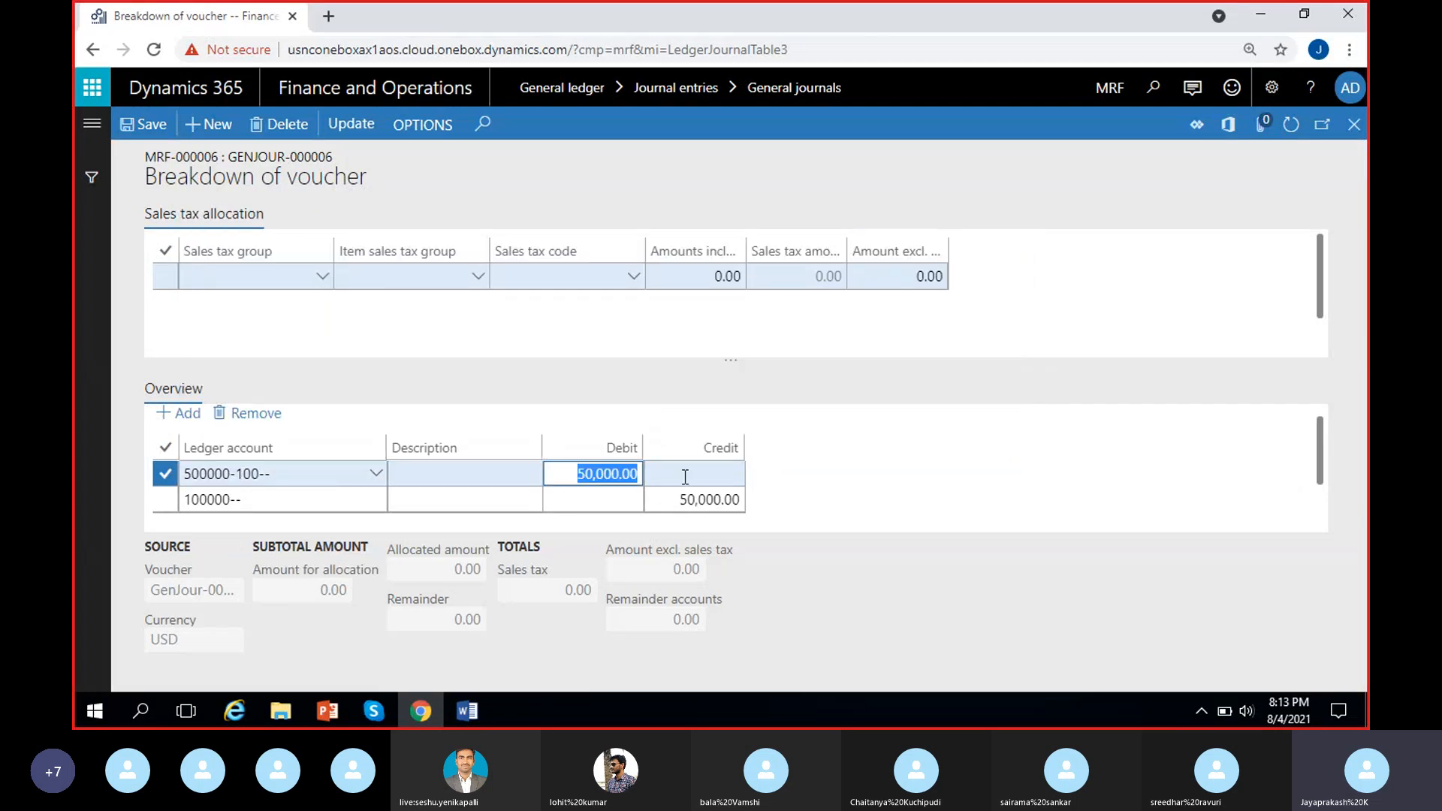
text(1000)
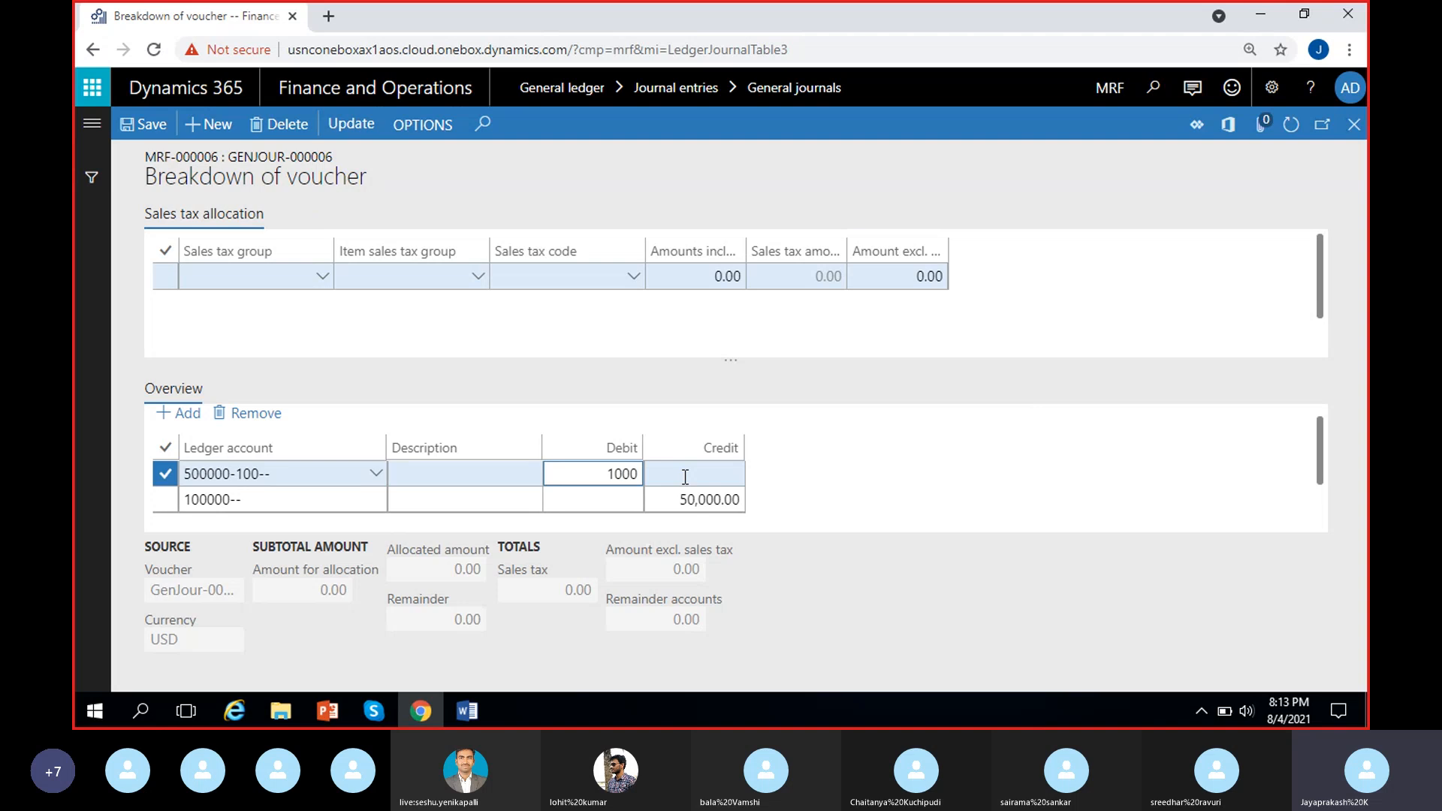
click(831, 464)
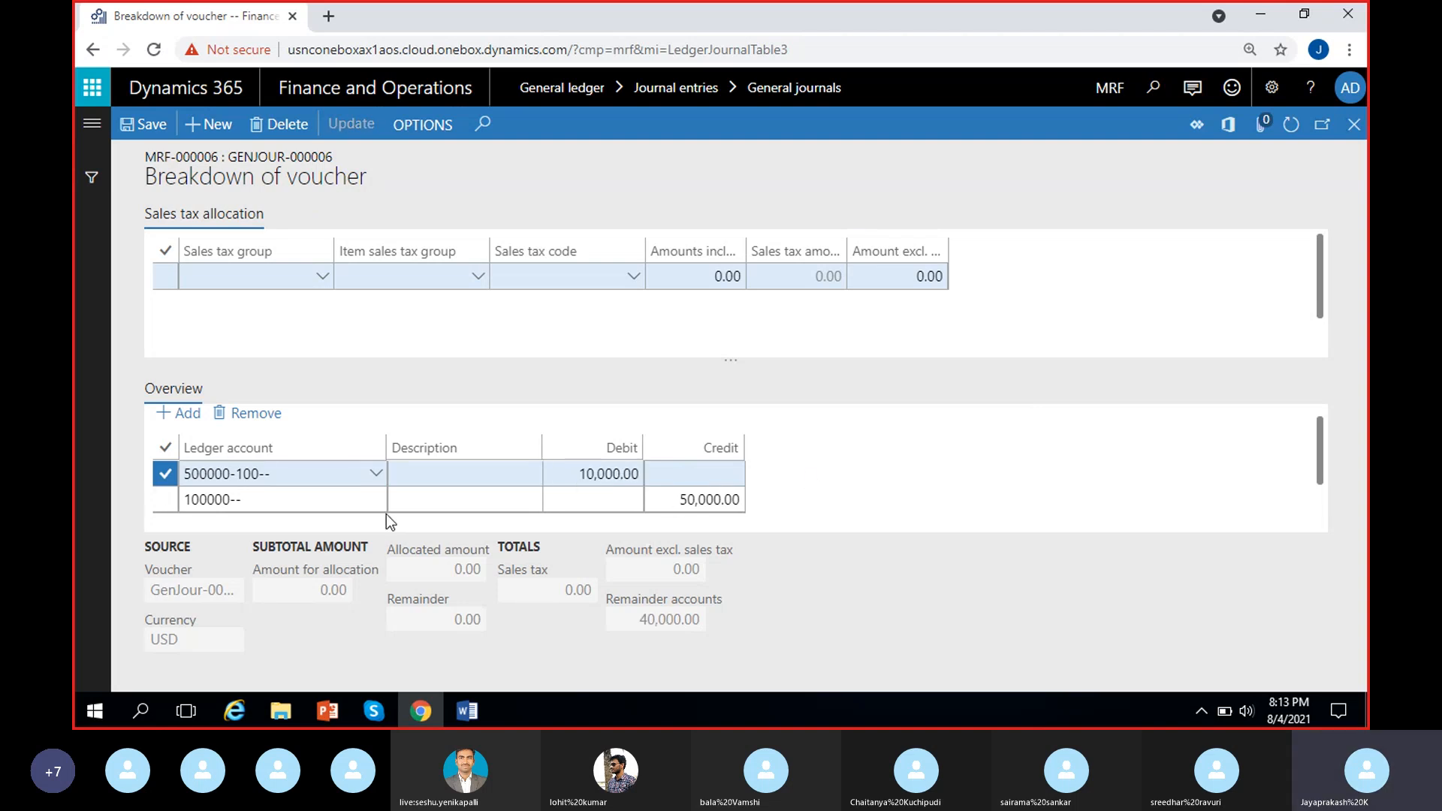
Step: Add a breakdown line for main account 500000 Rent expense with location 101 Bangalore
click(188, 413)
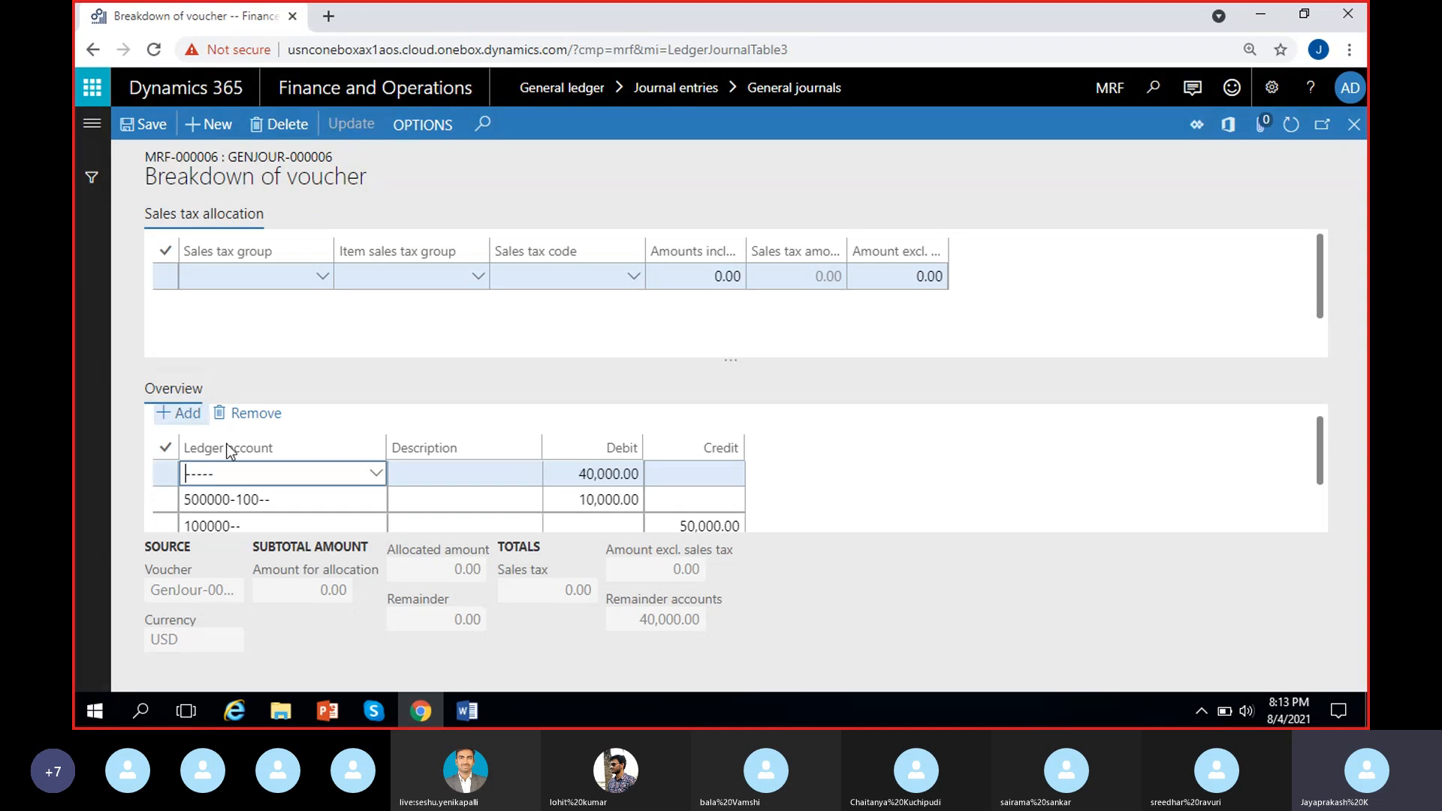
click(376, 475)
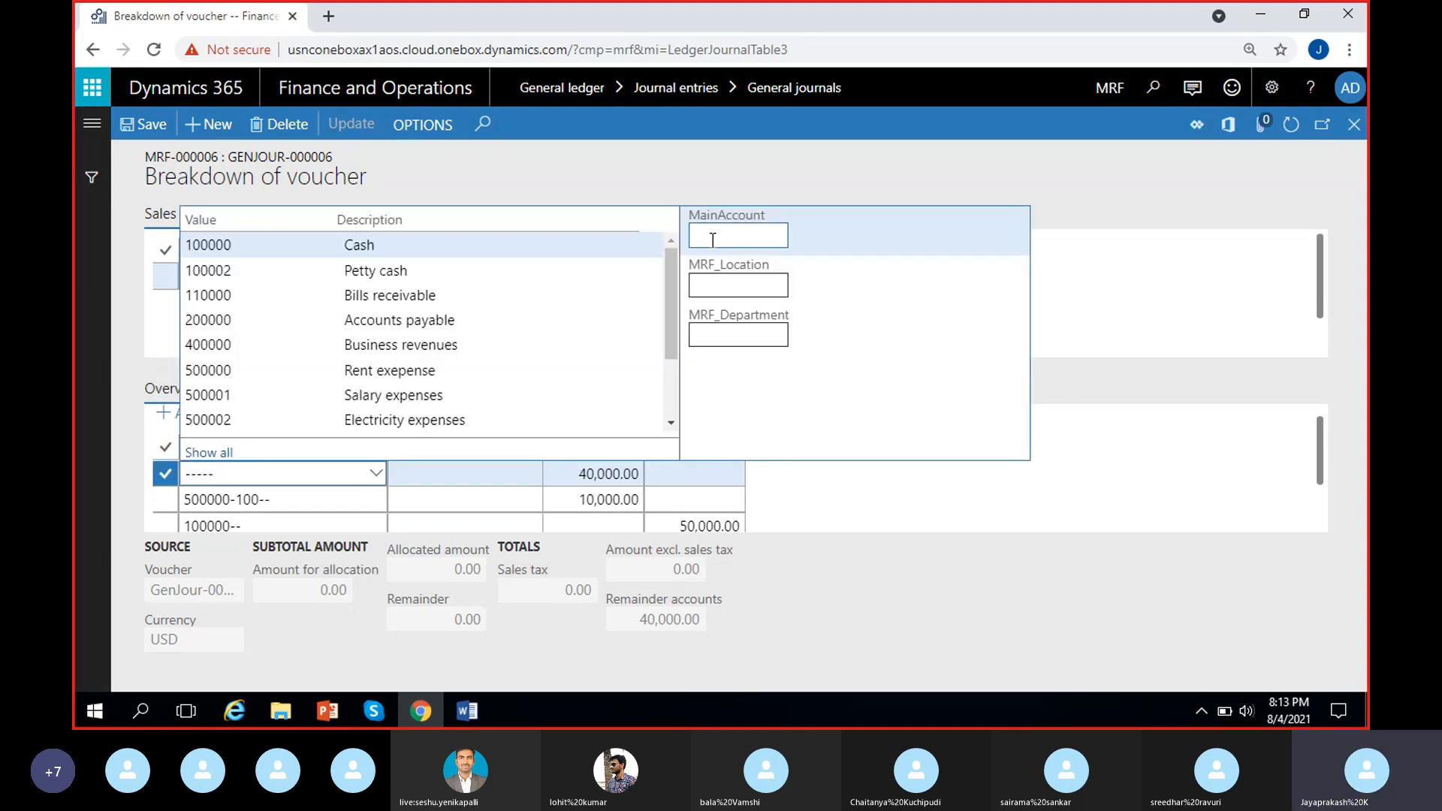
text(5)
click(399, 248)
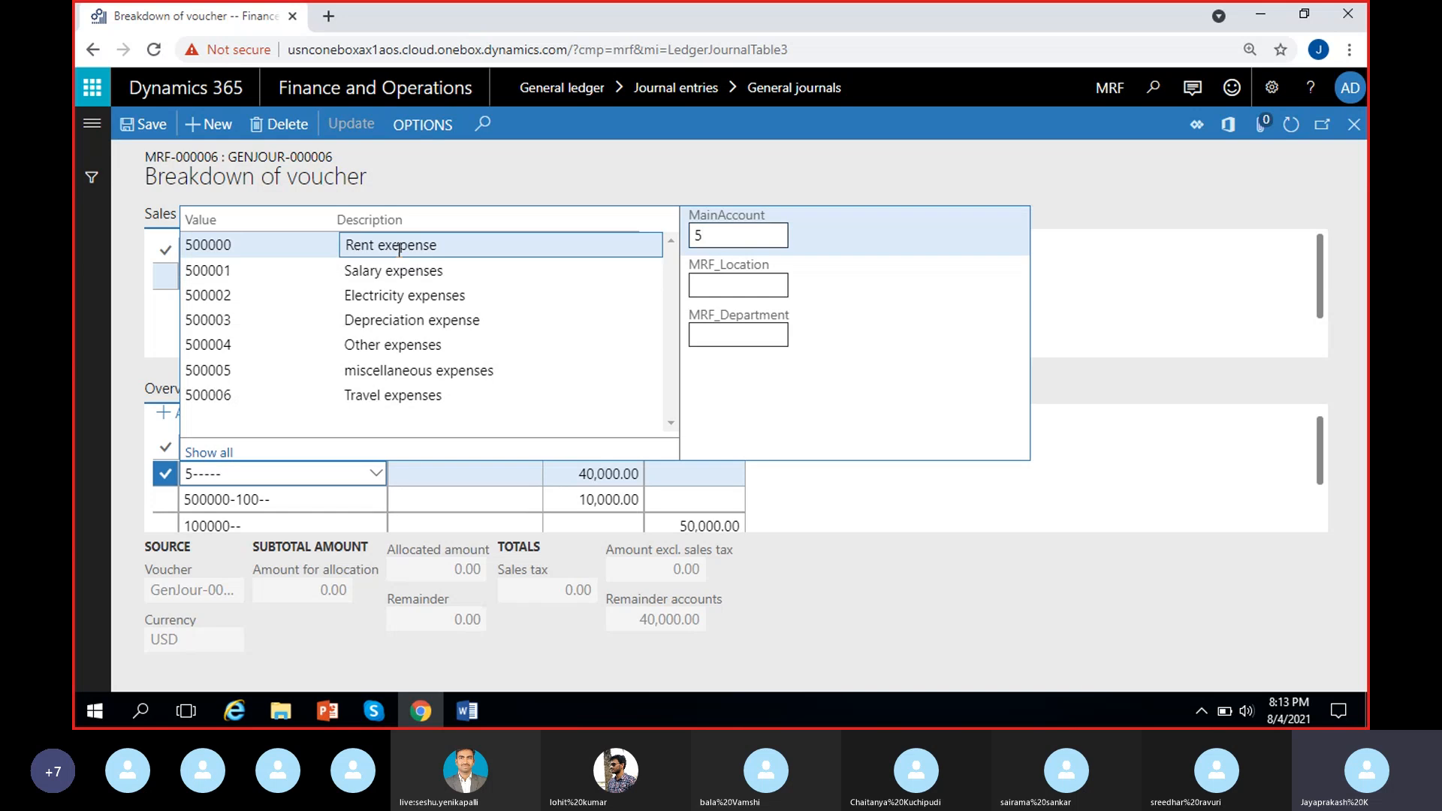
click(432, 272)
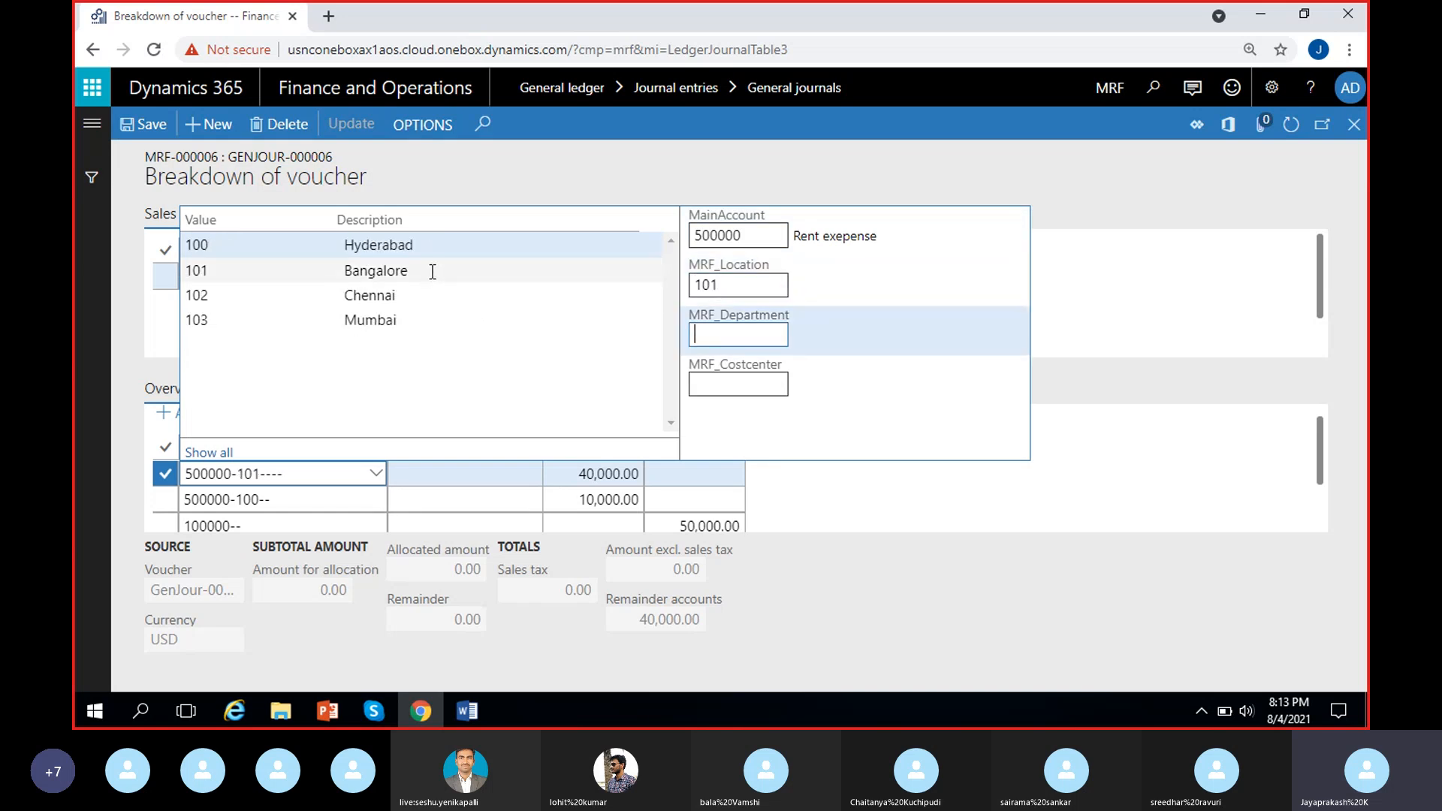
click(565, 476)
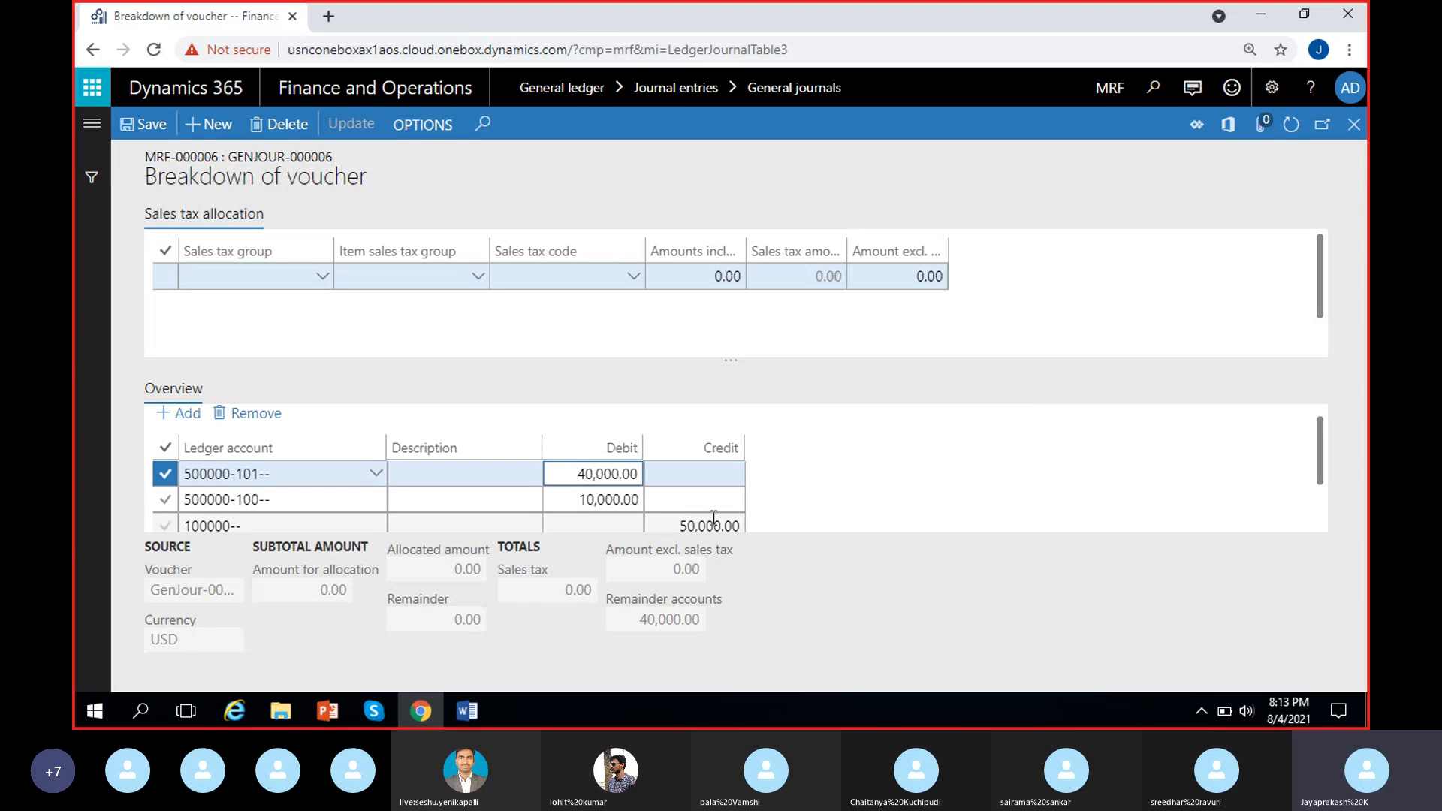
Step: Set the debit of the location 101 Rent expense line to 20,000
scroll(710, 524, down, 1)
scroll(710, 522, up, 1)
scroll(706, 516, down, 1)
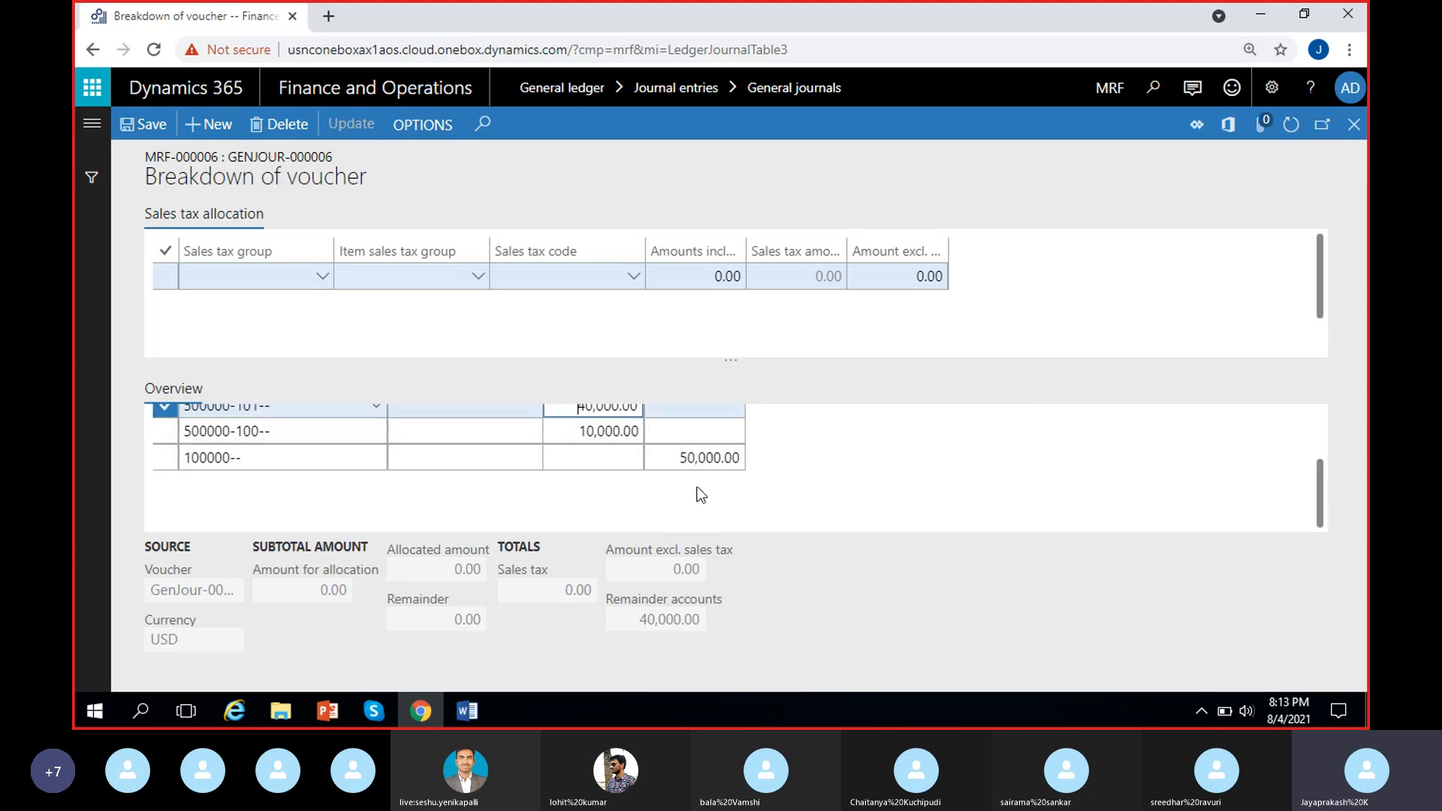
scroll(709, 495, up, 1)
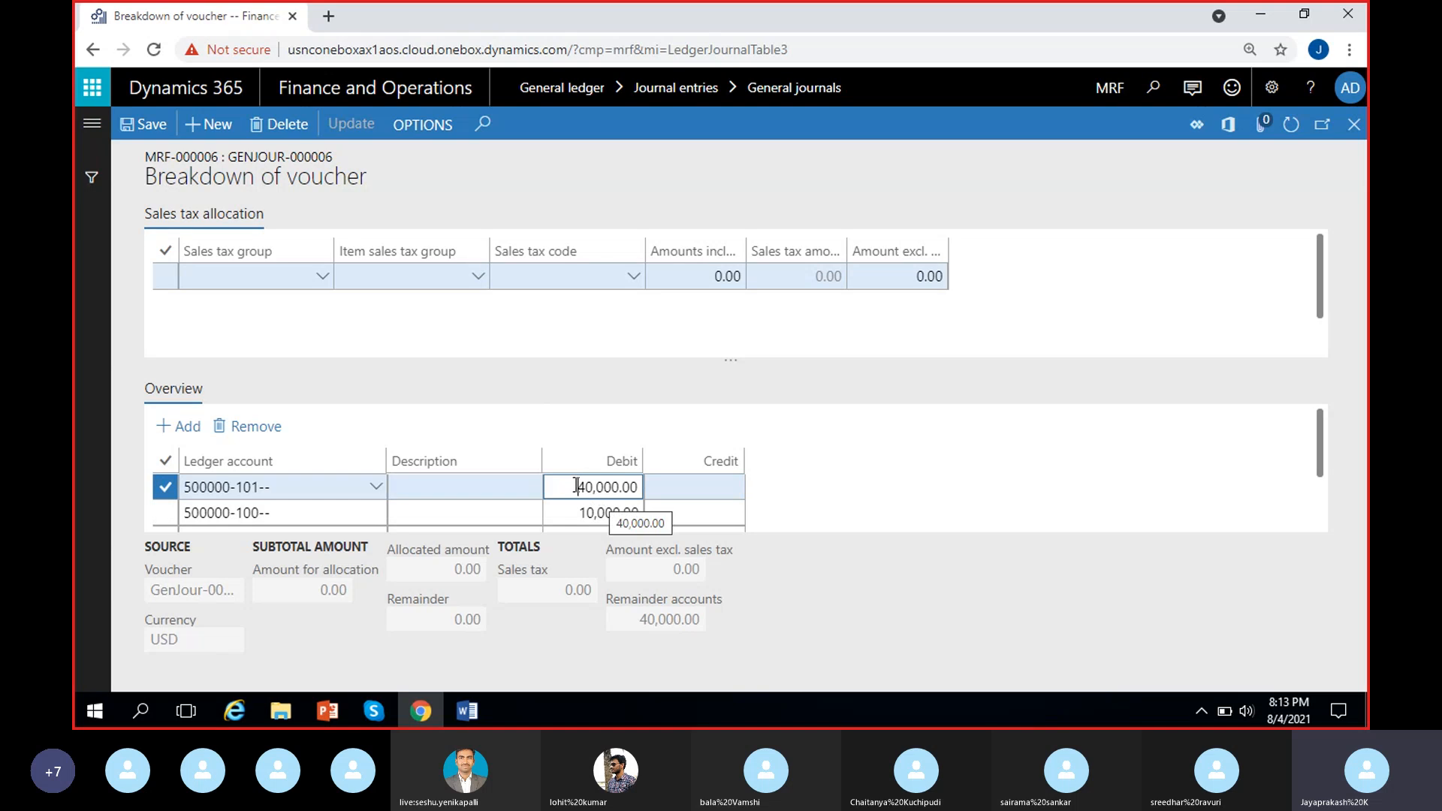
drag(575, 487, 661, 486)
key(BackSpace)
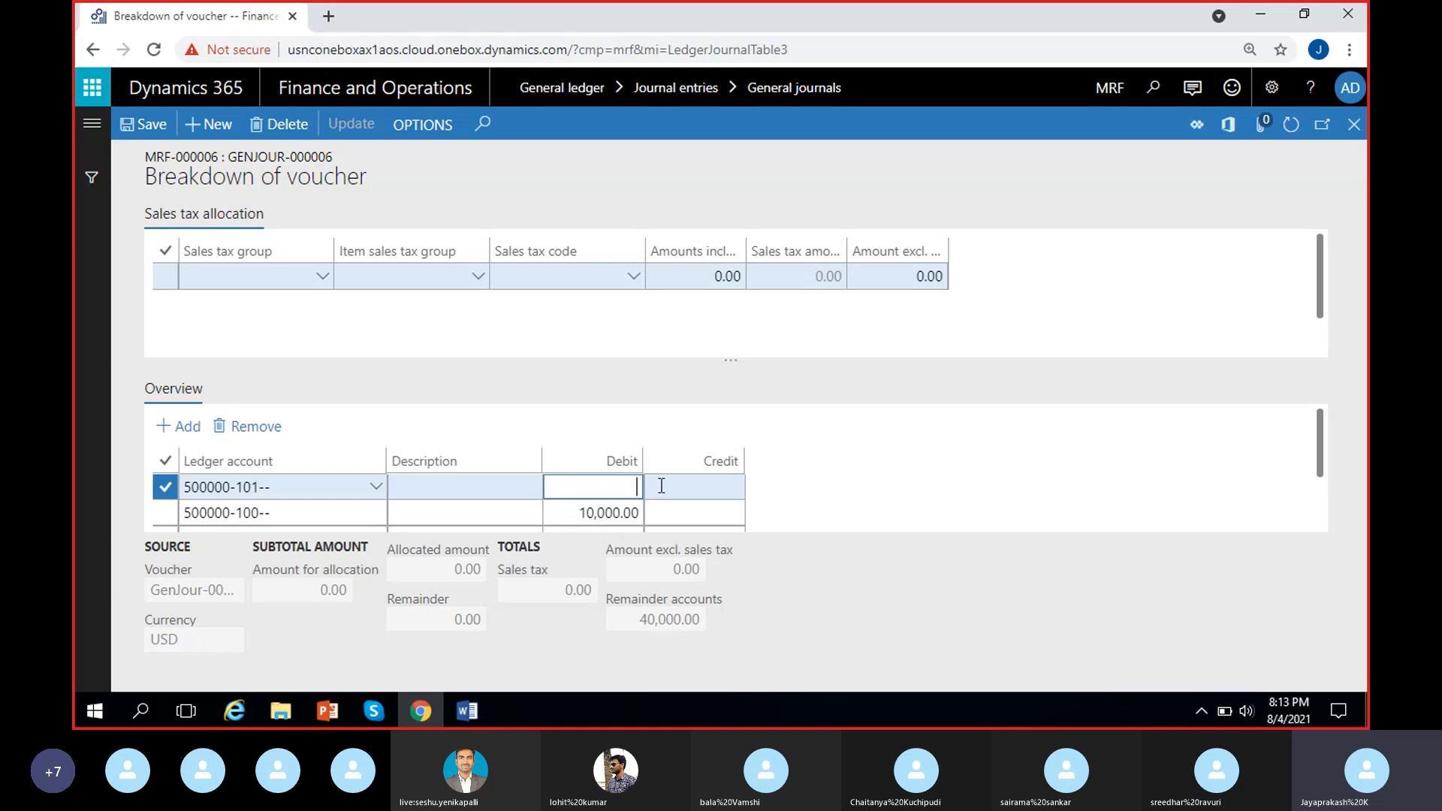
text(20000)
click(853, 470)
scroll(851, 470, down, 2)
scroll(854, 476, up, 2)
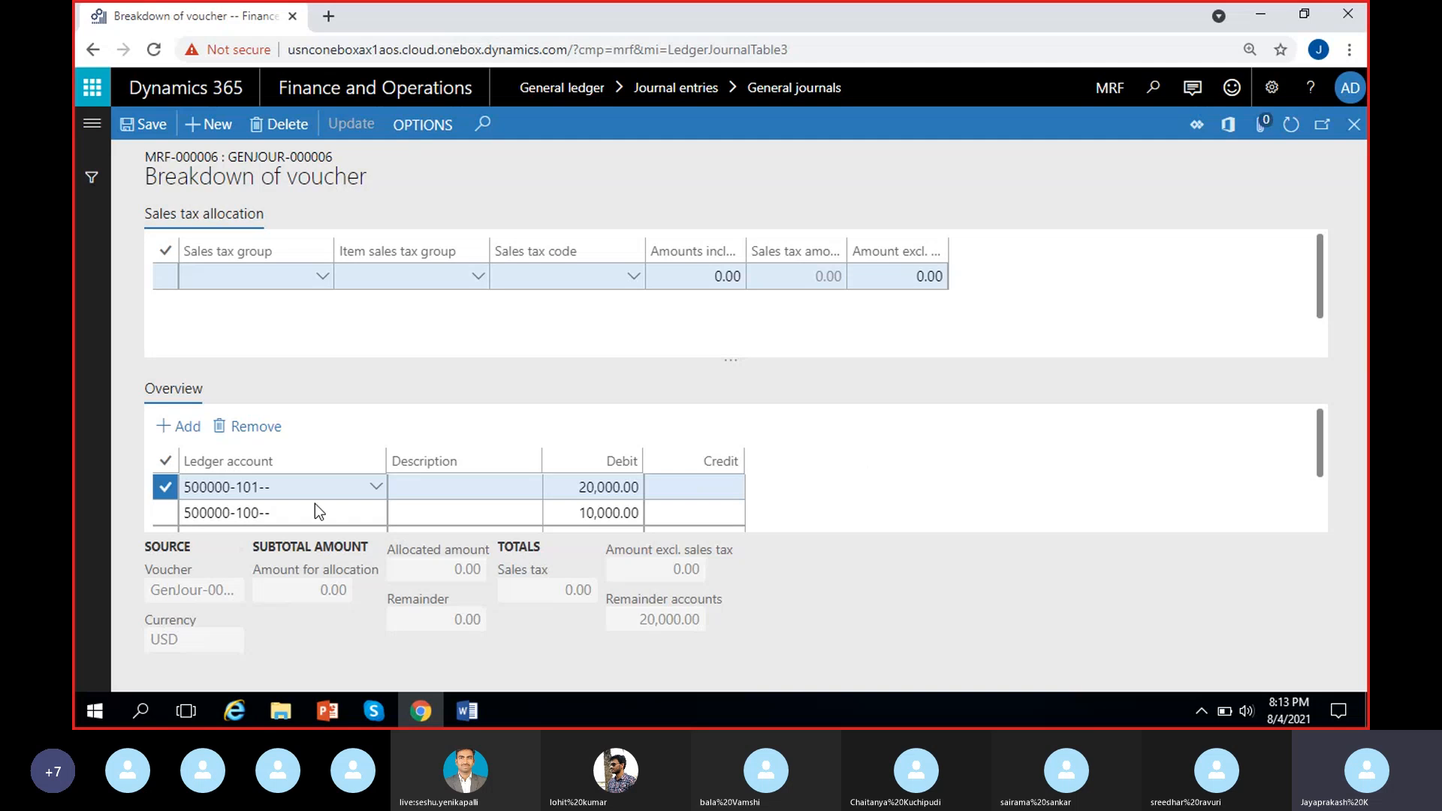
Step: Add another breakdown line for main account 500000 Rent expense with location 102 Chennai
click(189, 427)
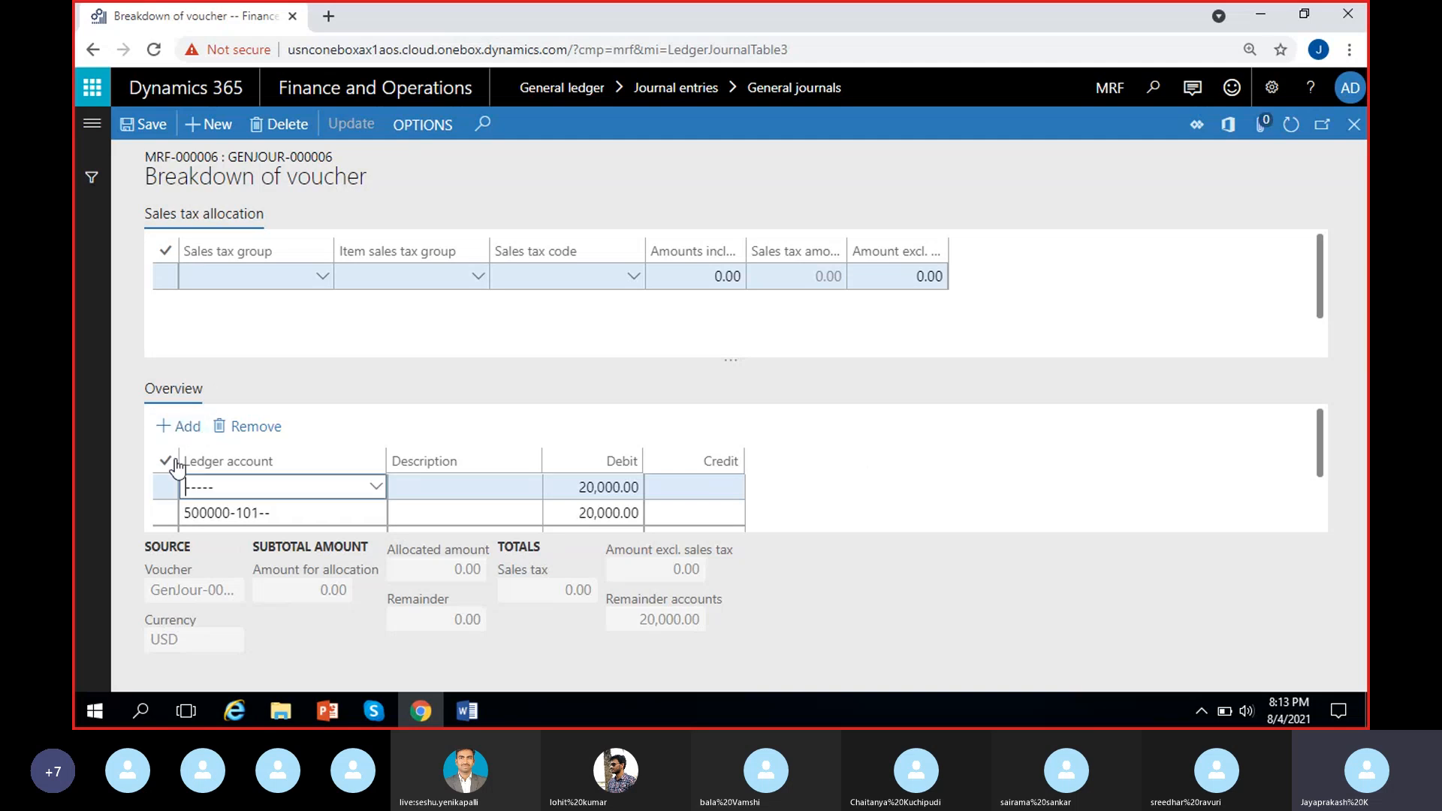
click(375, 487)
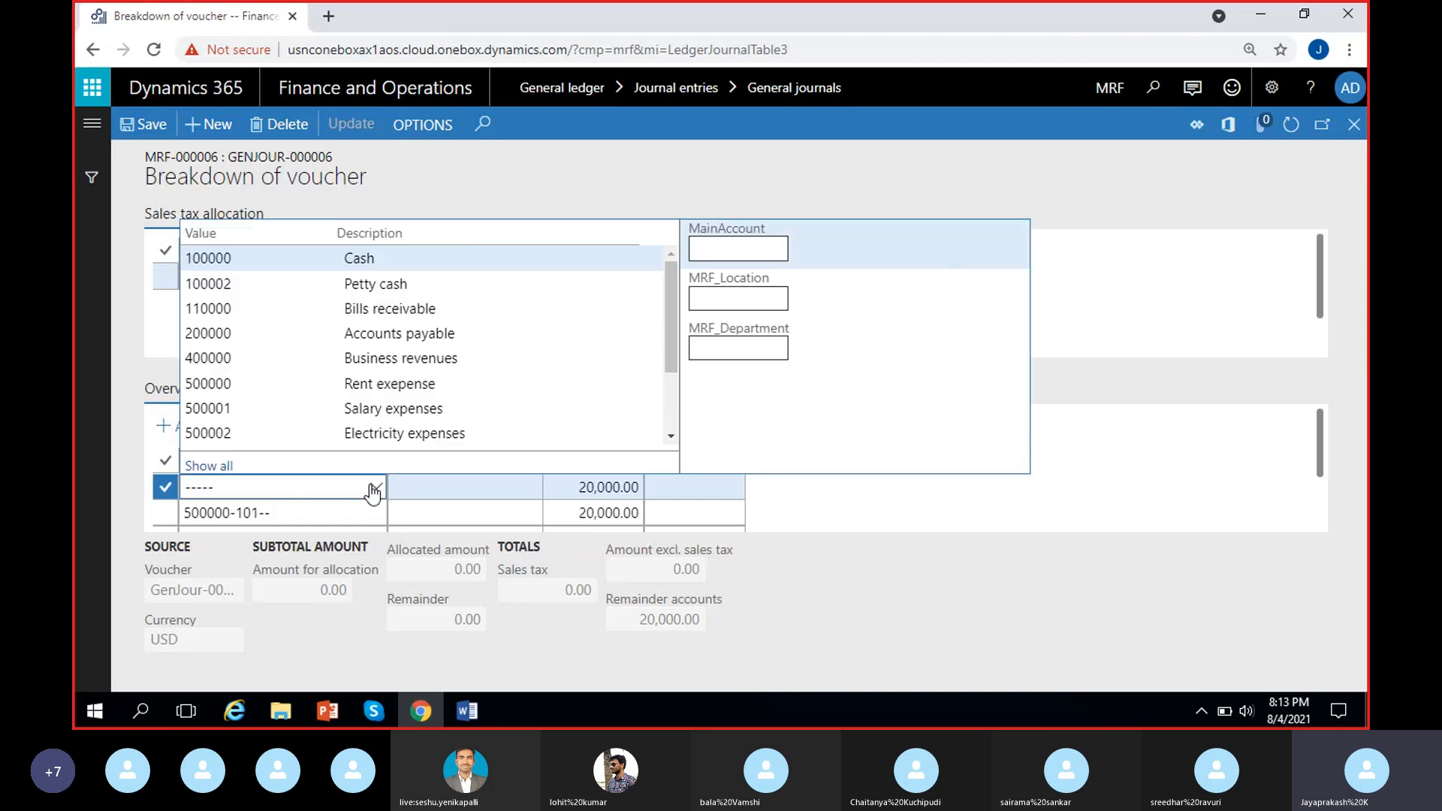
text(5)
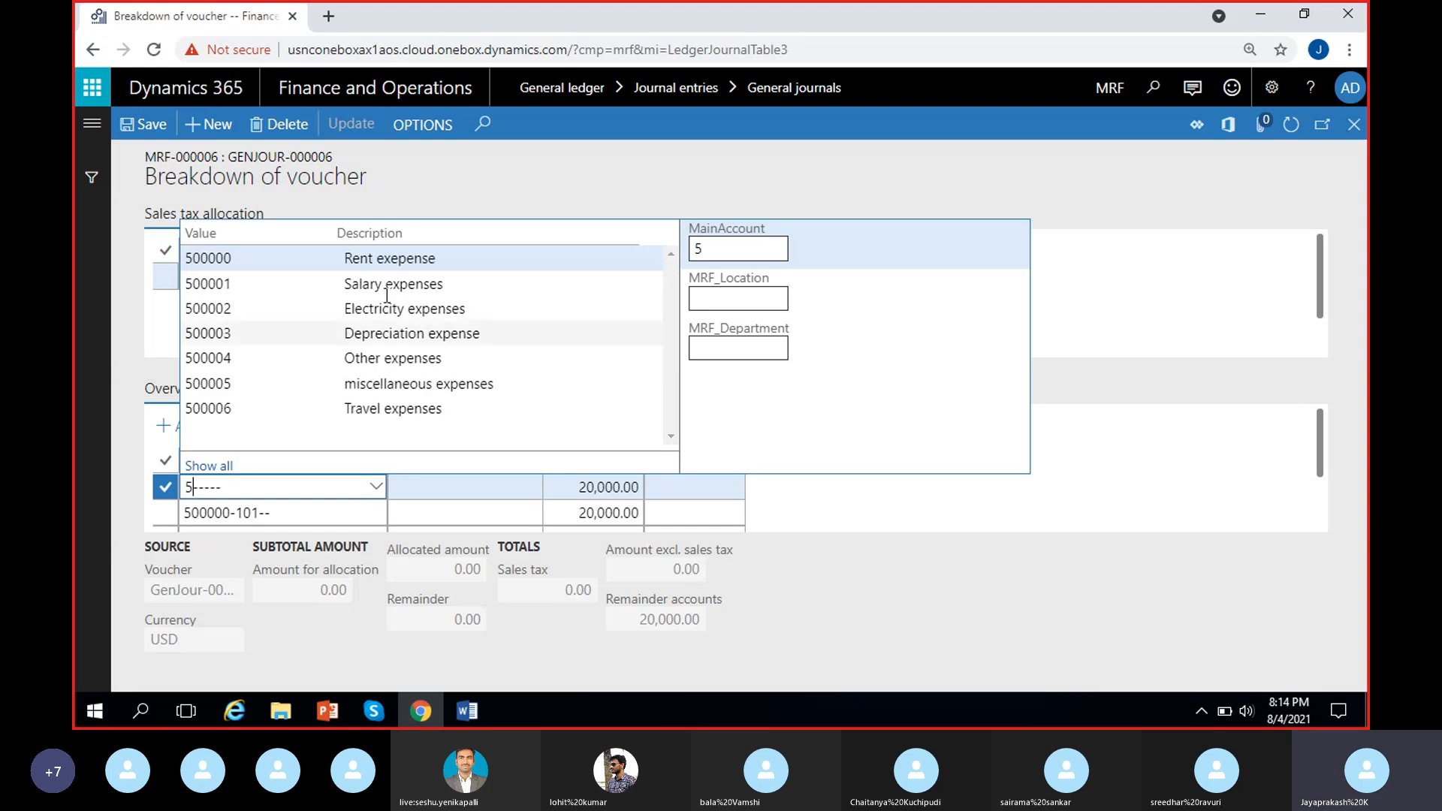
click(410, 256)
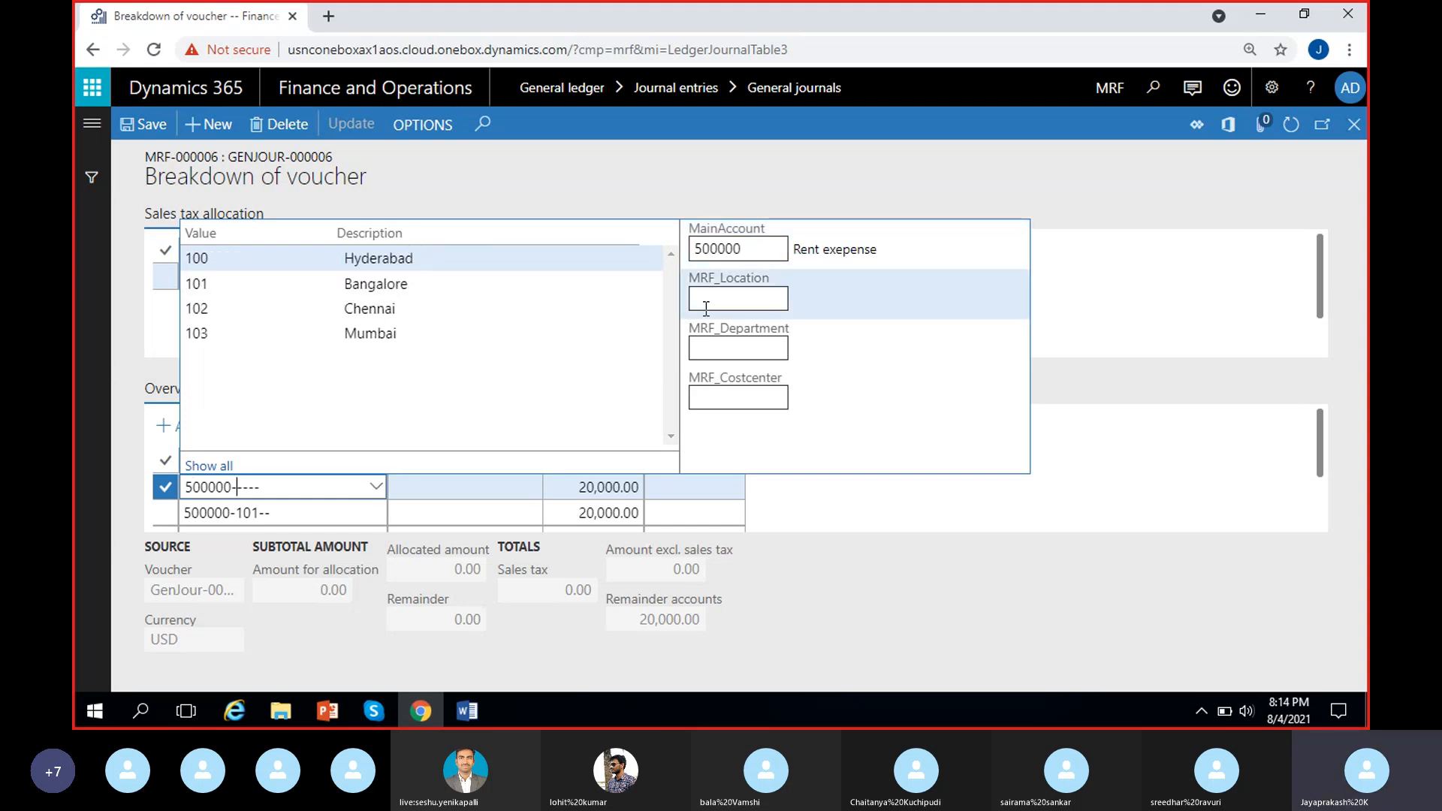
click(482, 309)
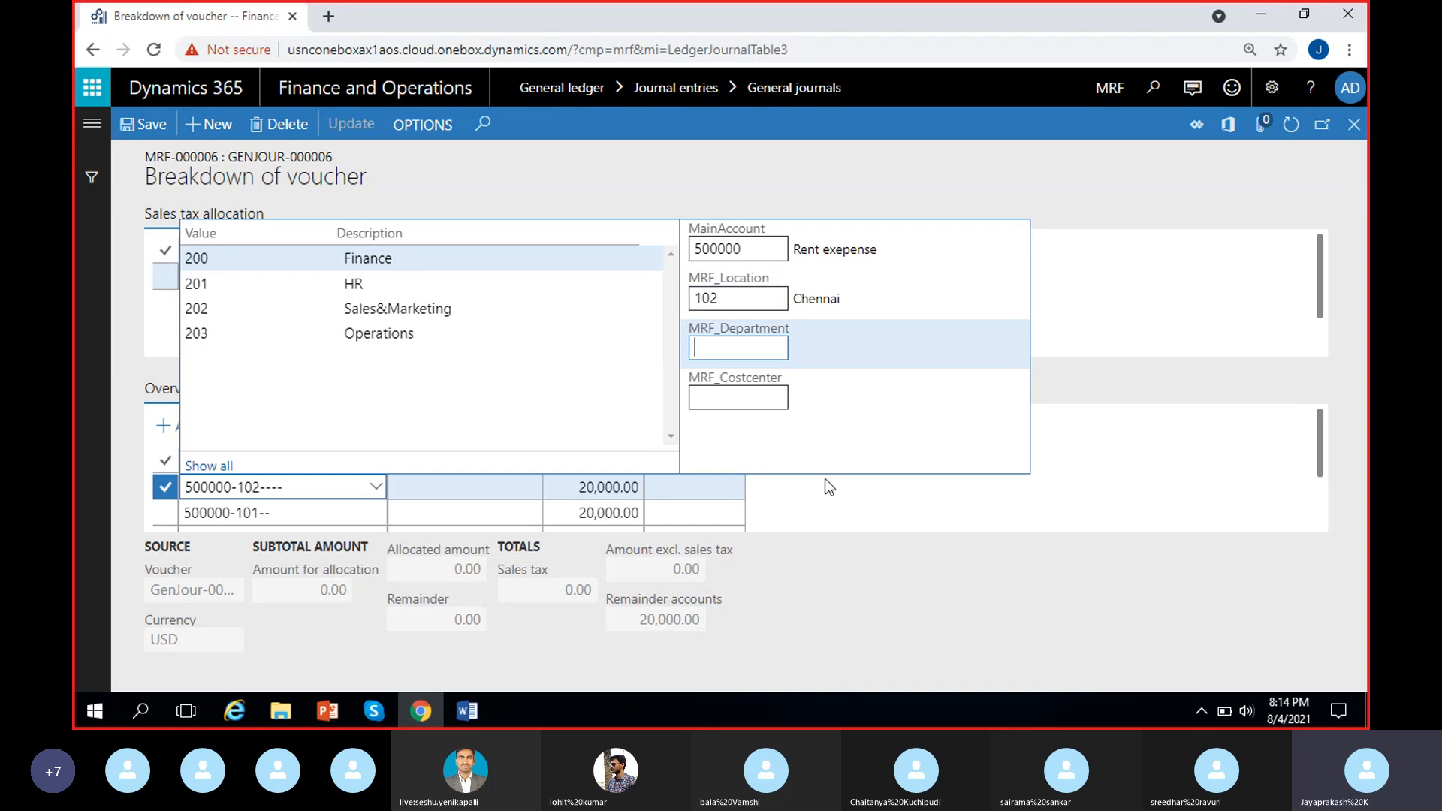
click(842, 498)
scroll(573, 451, up, 2)
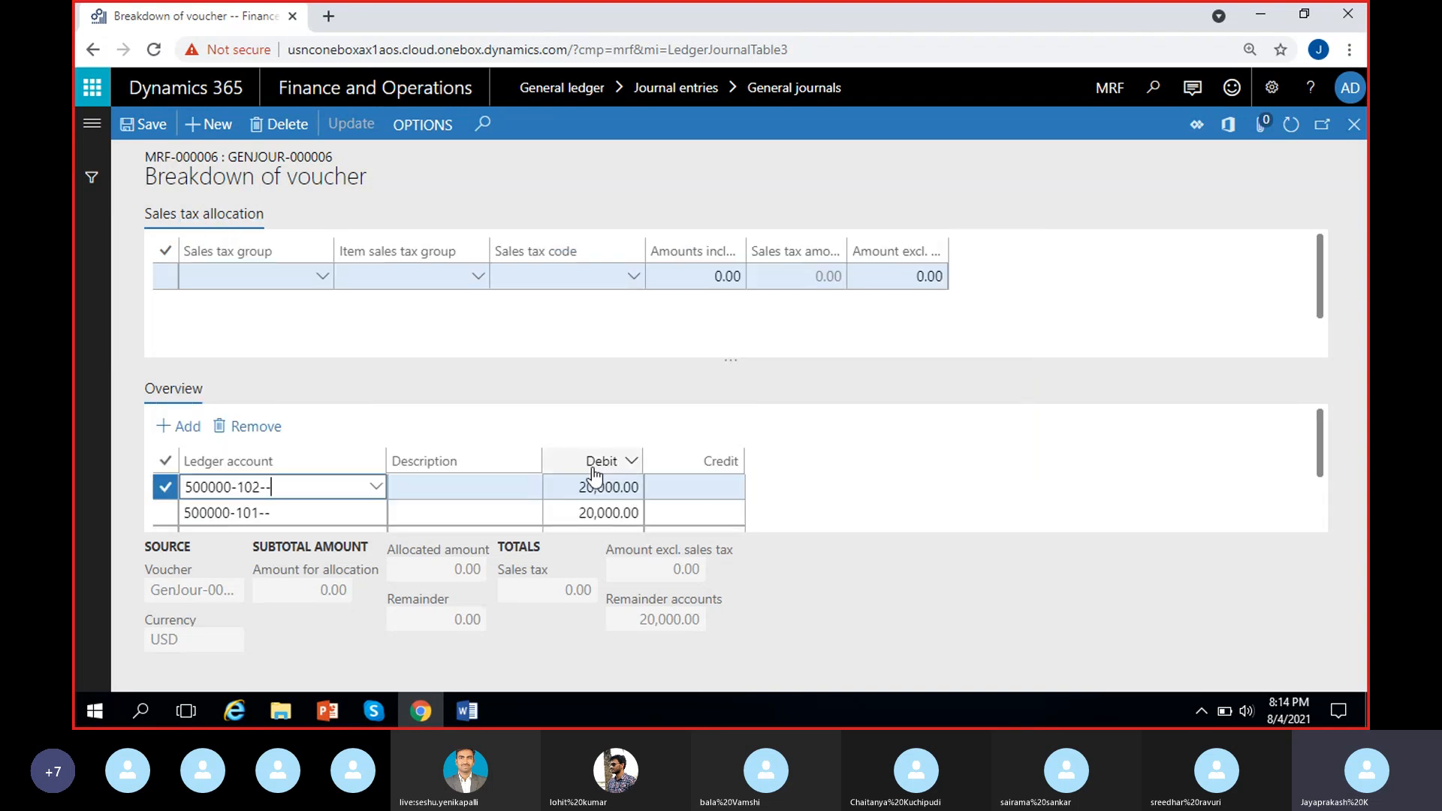
Step: Set the debit of the location 102 Rent expense line to 10,000 and check the breakdown lines
click(576, 489)
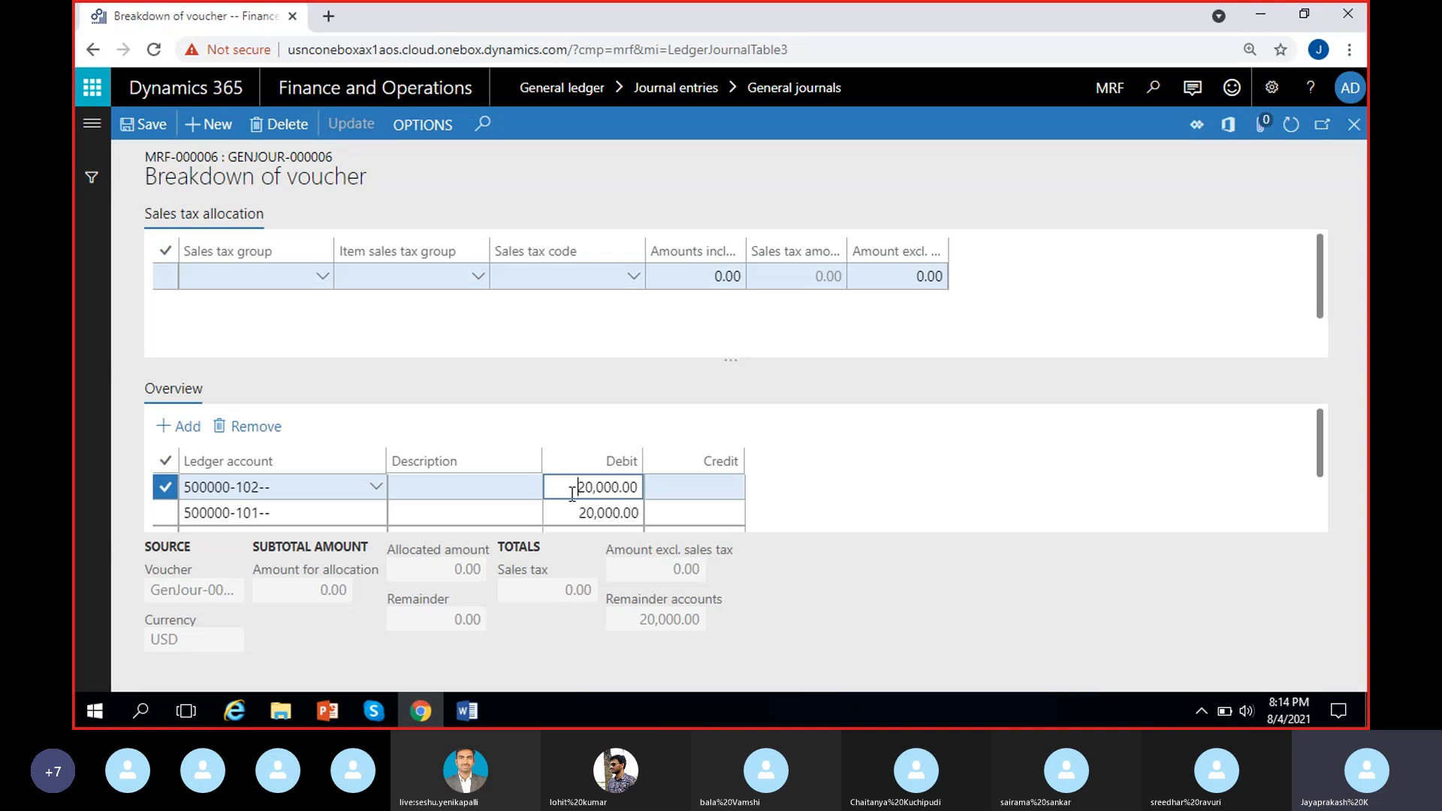
key(Delete)
key(Delete)
key(Delete)
key(Delete)
key(Delete)
key(Delete)
key(Delete)
key(Delete)
text(10000)
click(875, 473)
scroll(872, 469, down, 2)
scroll(863, 470, up, 2)
scroll(848, 466, down, 2)
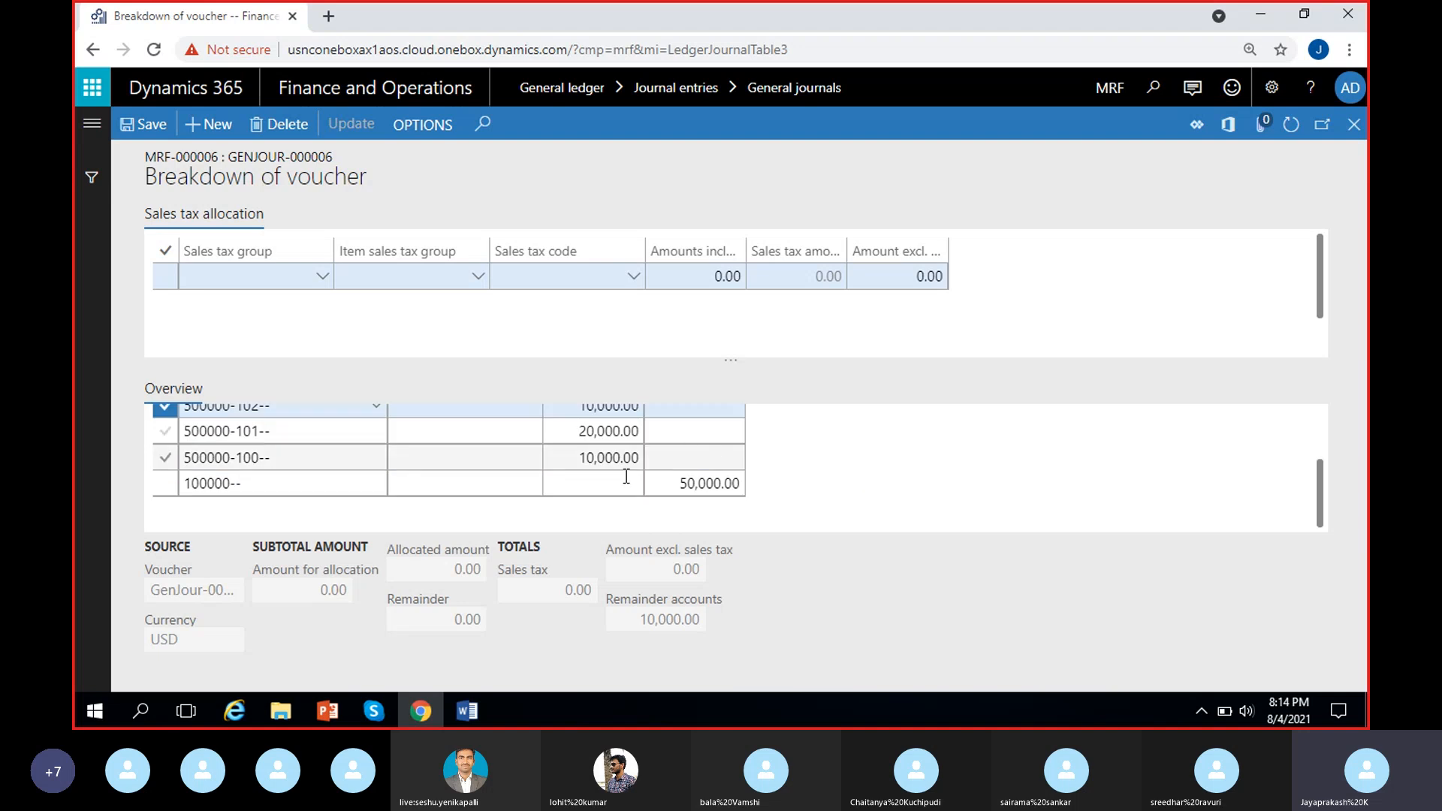
scroll(823, 476, up, 2)
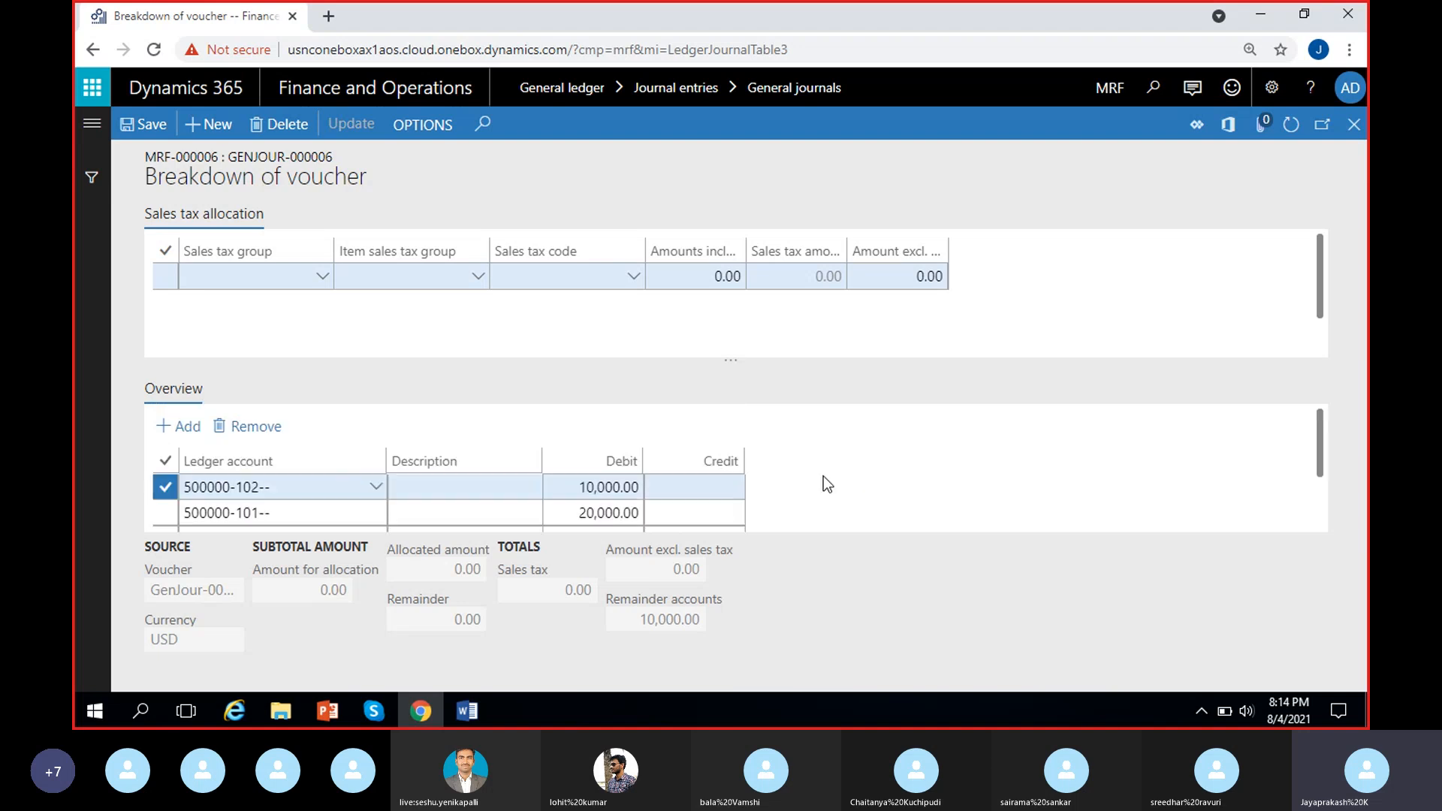
Step: Add a breakdown line for 500000 Rent expense with location 103 Mumbai, keeping the proposed debit of 10,000
click(194, 430)
click(375, 491)
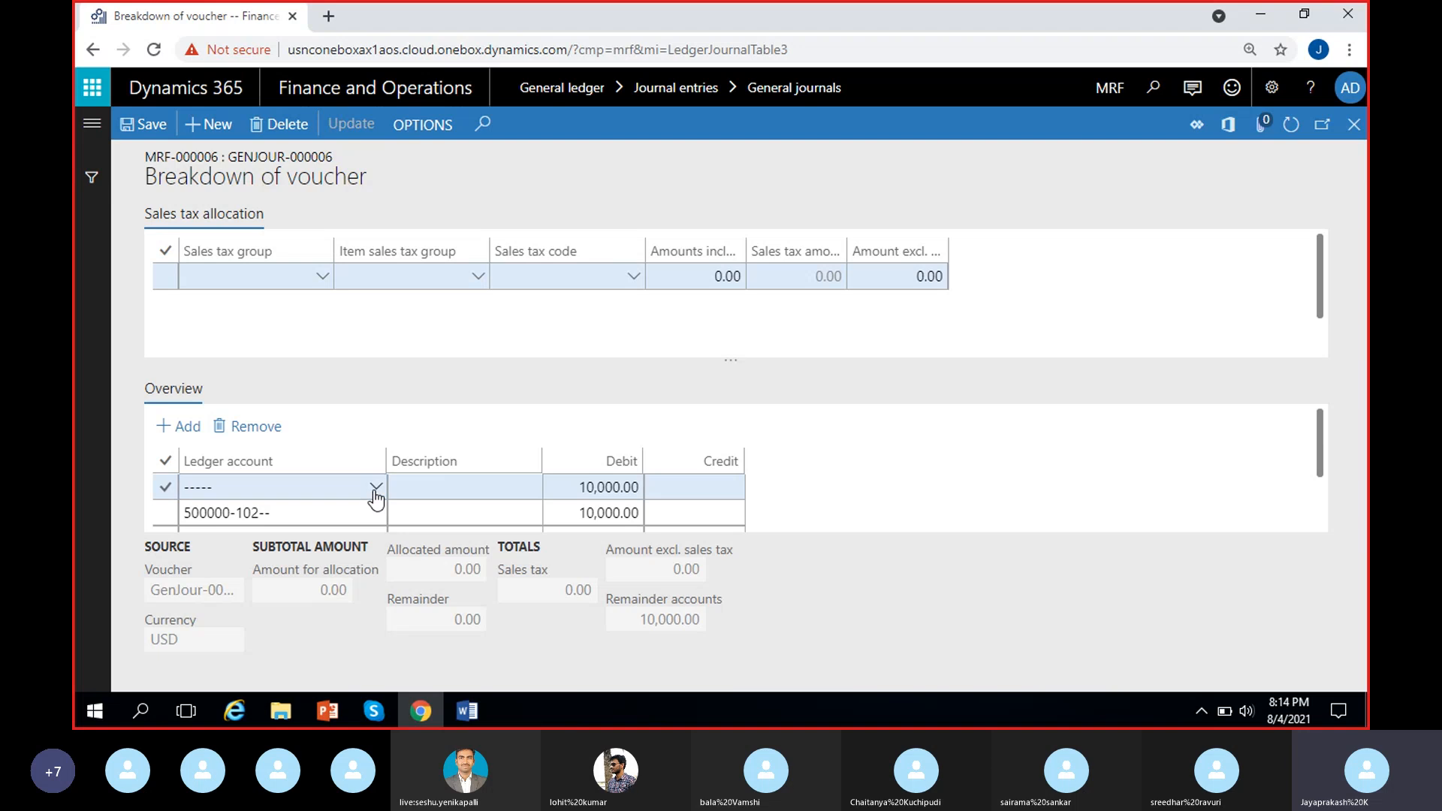
click(376, 492)
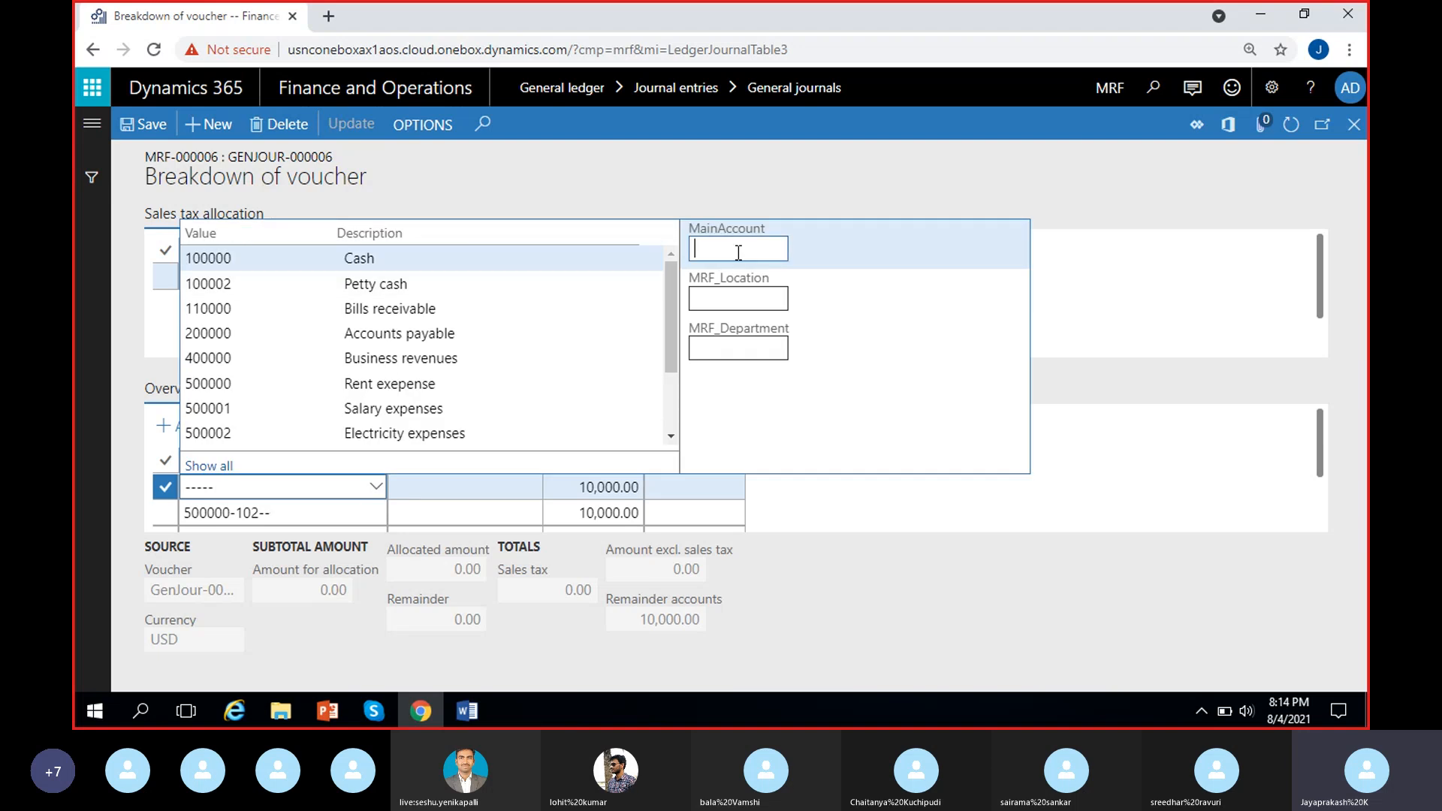
click(295, 384)
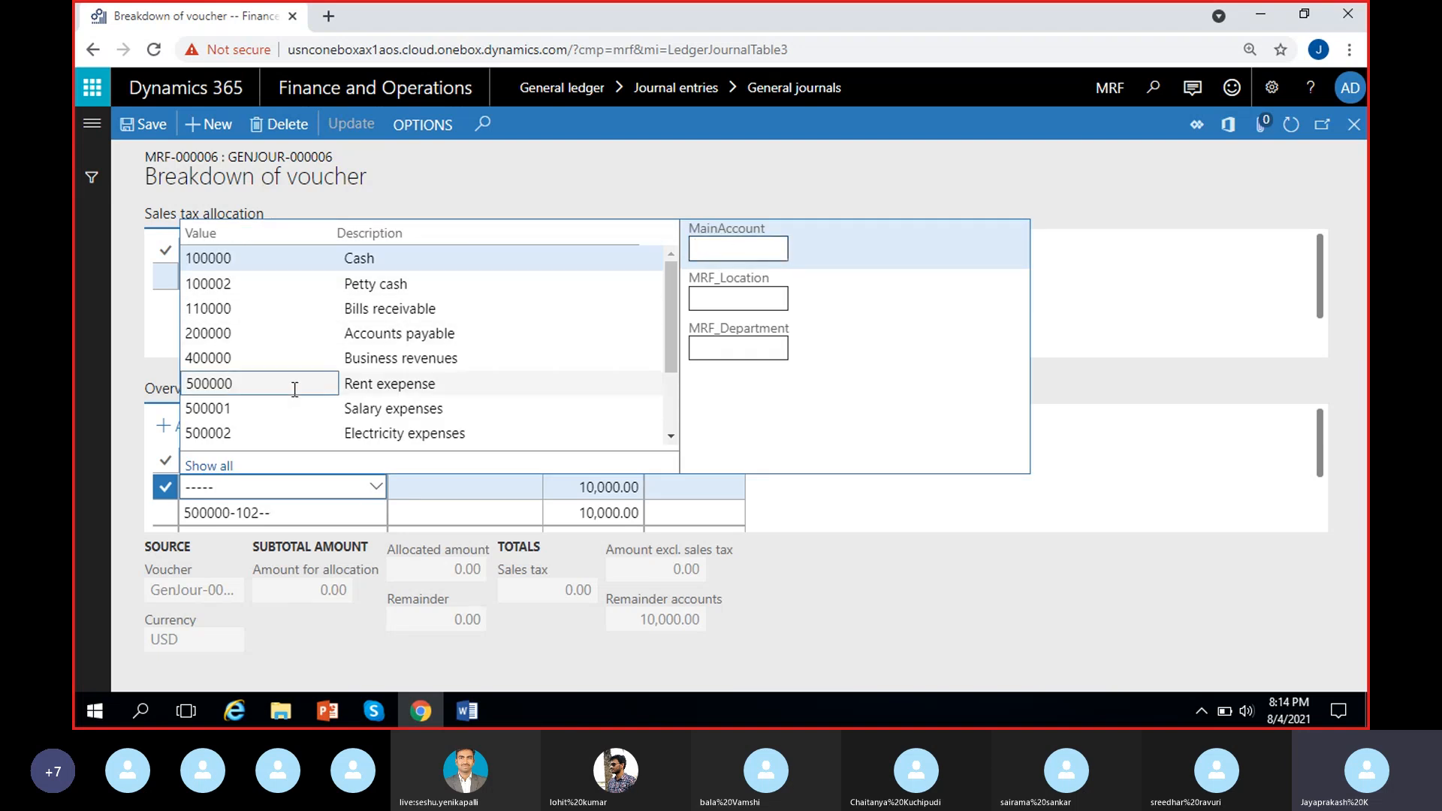
click(430, 329)
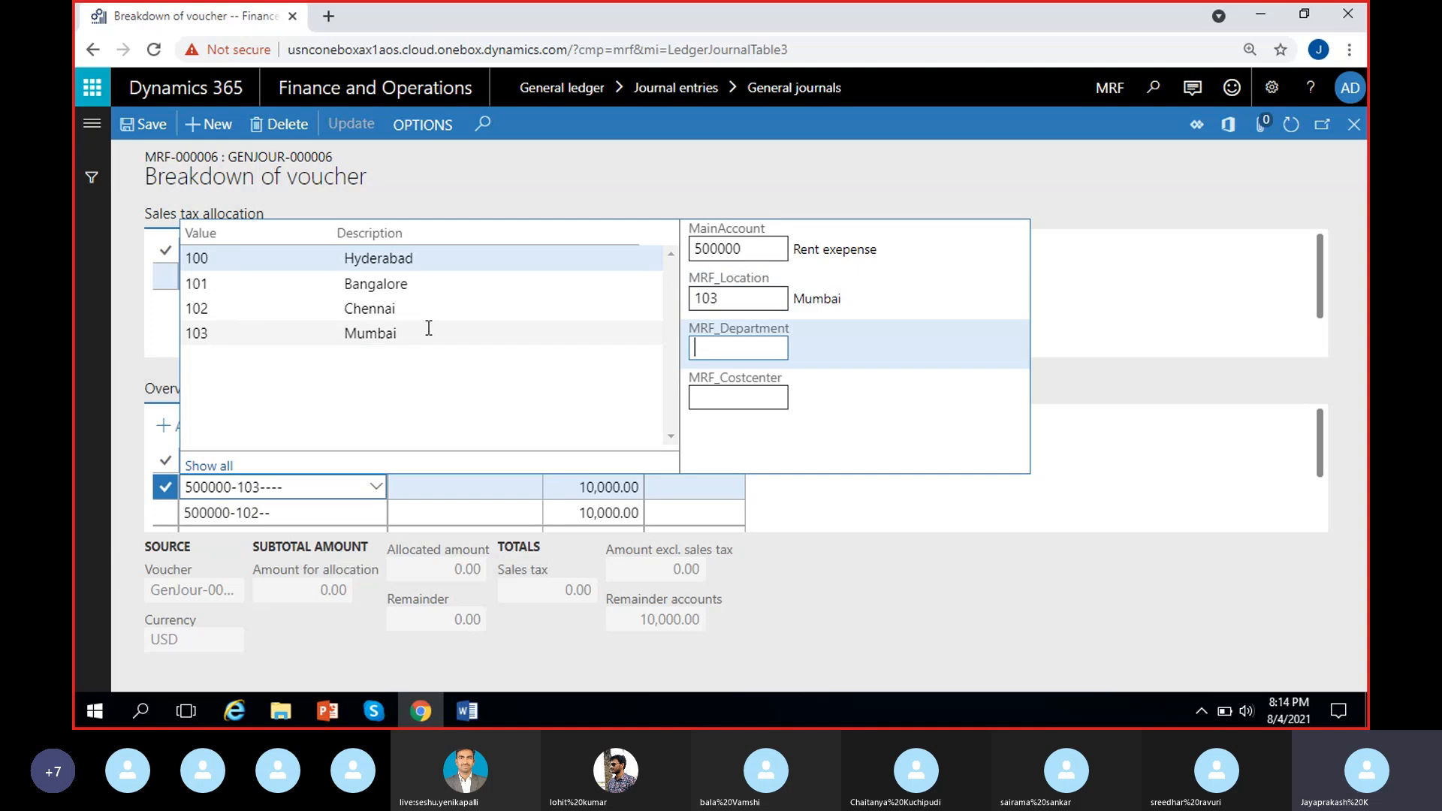
click(845, 490)
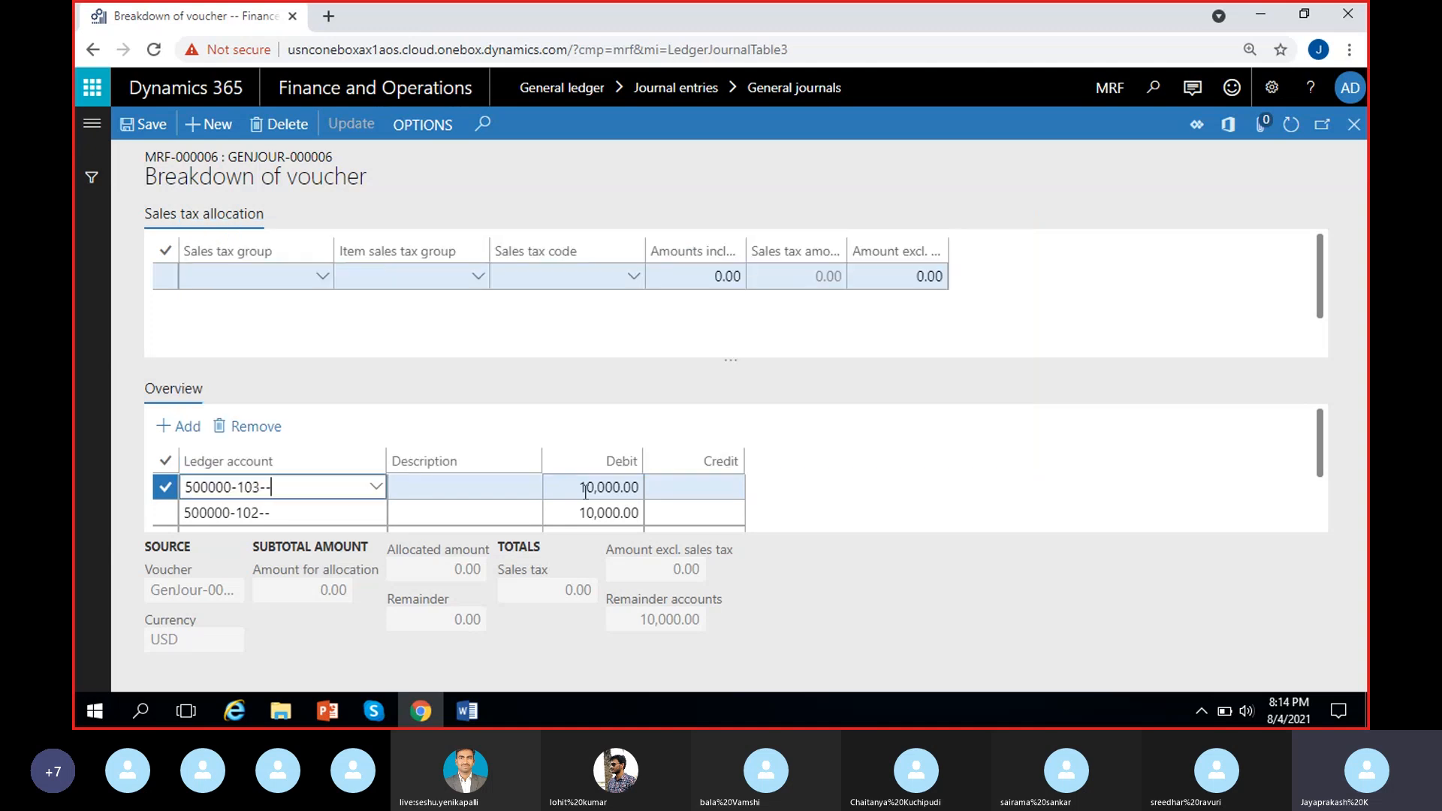
click(582, 488)
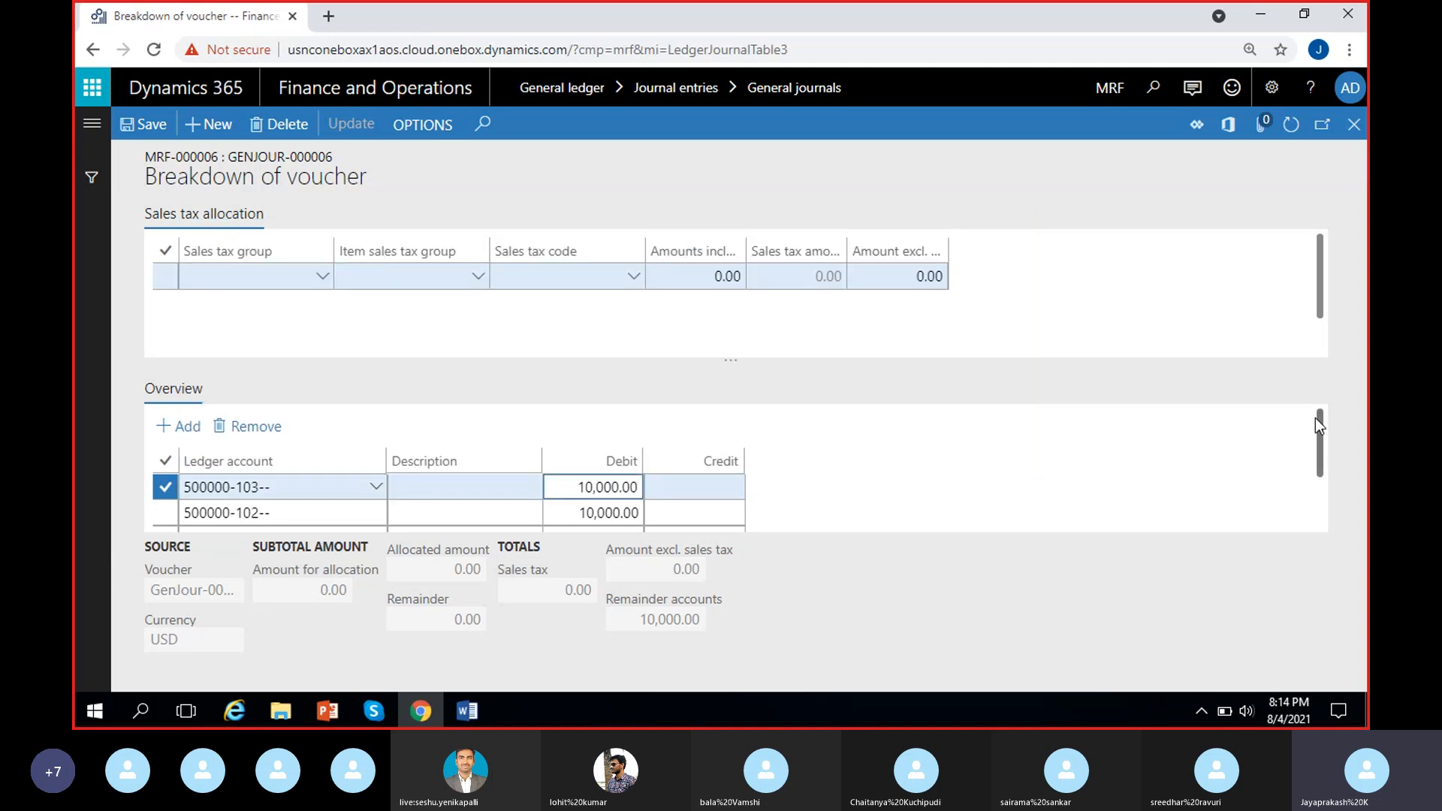
Step: Review the Rent expense debits split by location against the Cash credit line
drag(1316, 421, 1323, 480)
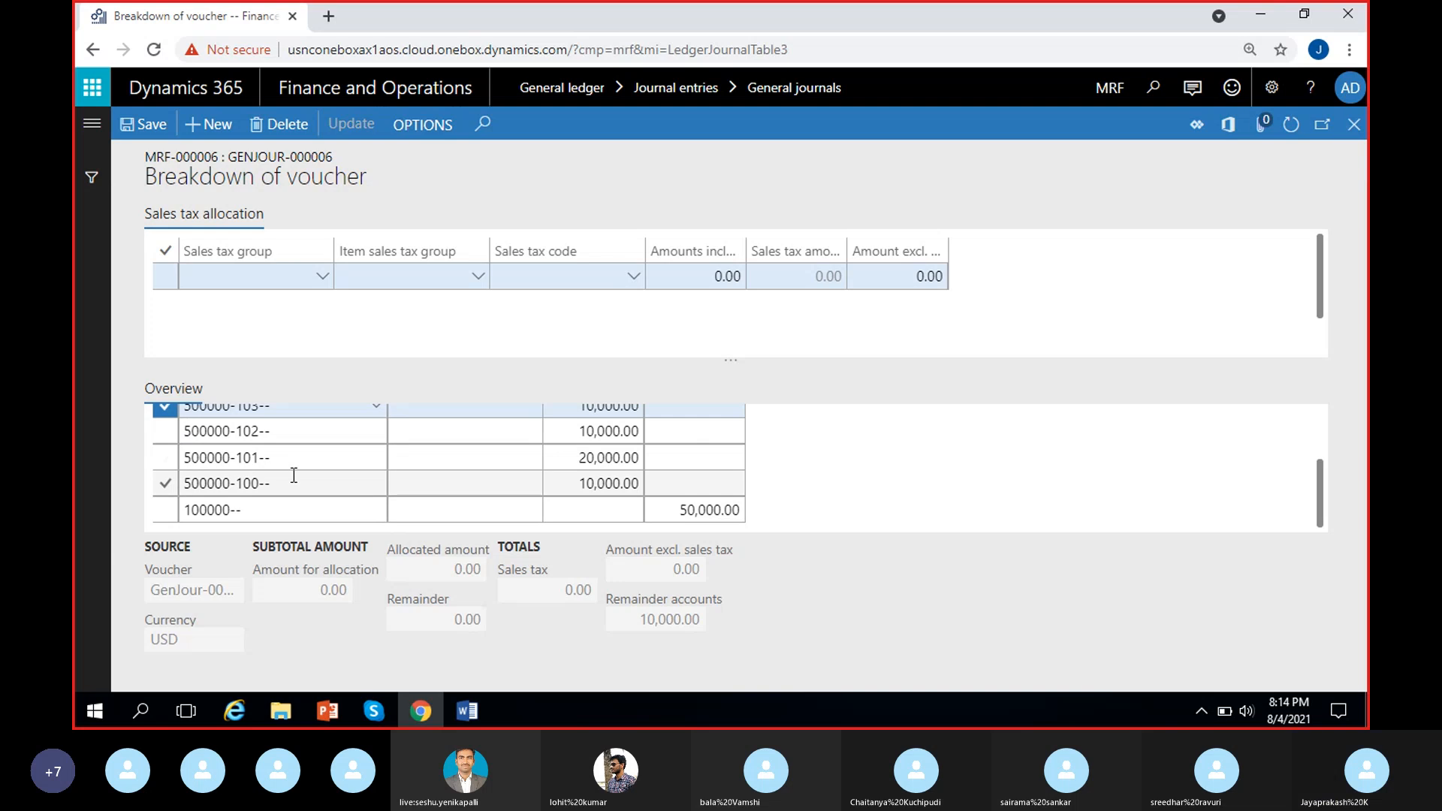
click(703, 512)
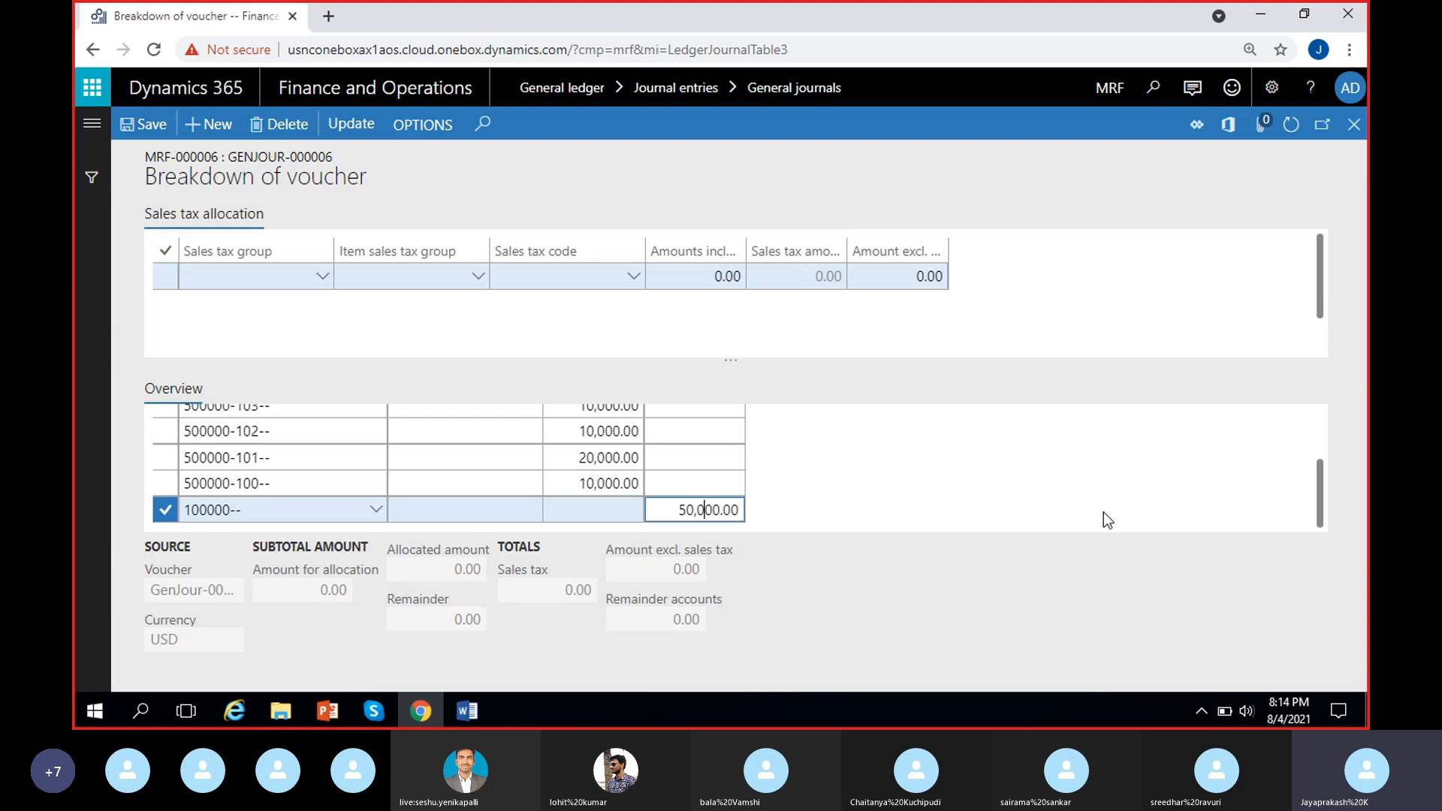
click(1322, 481)
drag(1324, 488, 1323, 485)
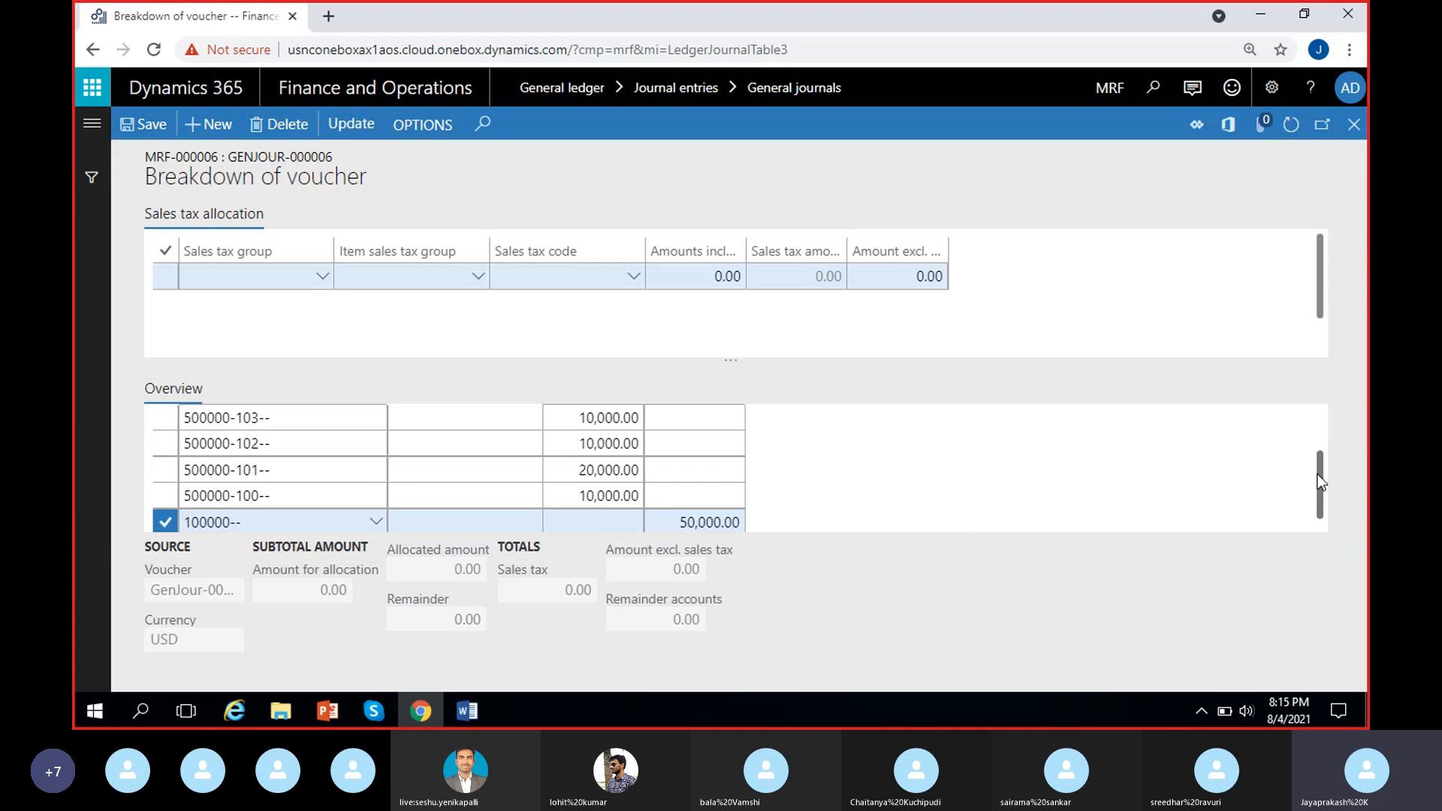
Step: Try to update the voucher with the location 100 Rent expense line's debit set to 9,000, and check the Cash credit
scroll(1316, 471, down, 1)
click(583, 484)
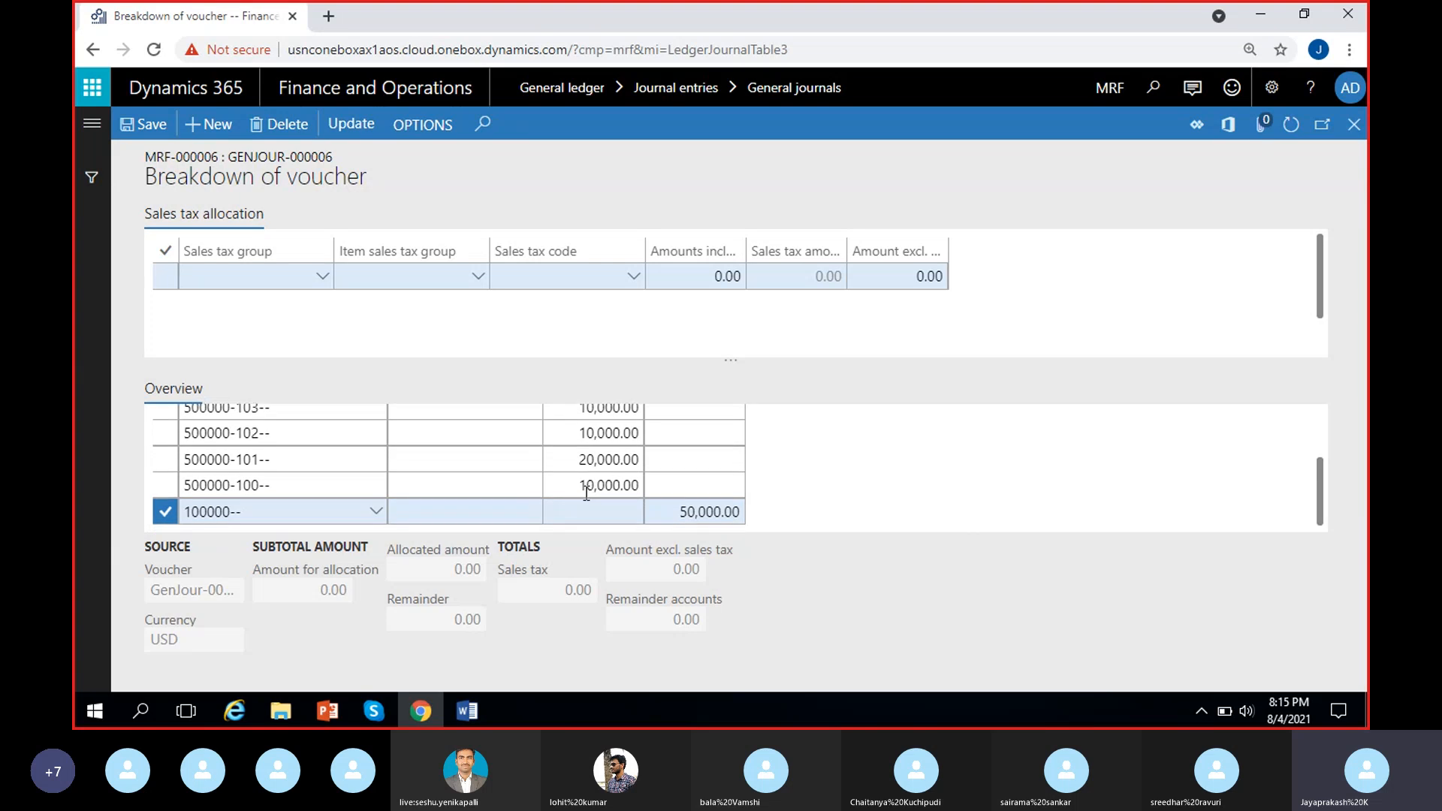
drag(587, 486, 640, 485)
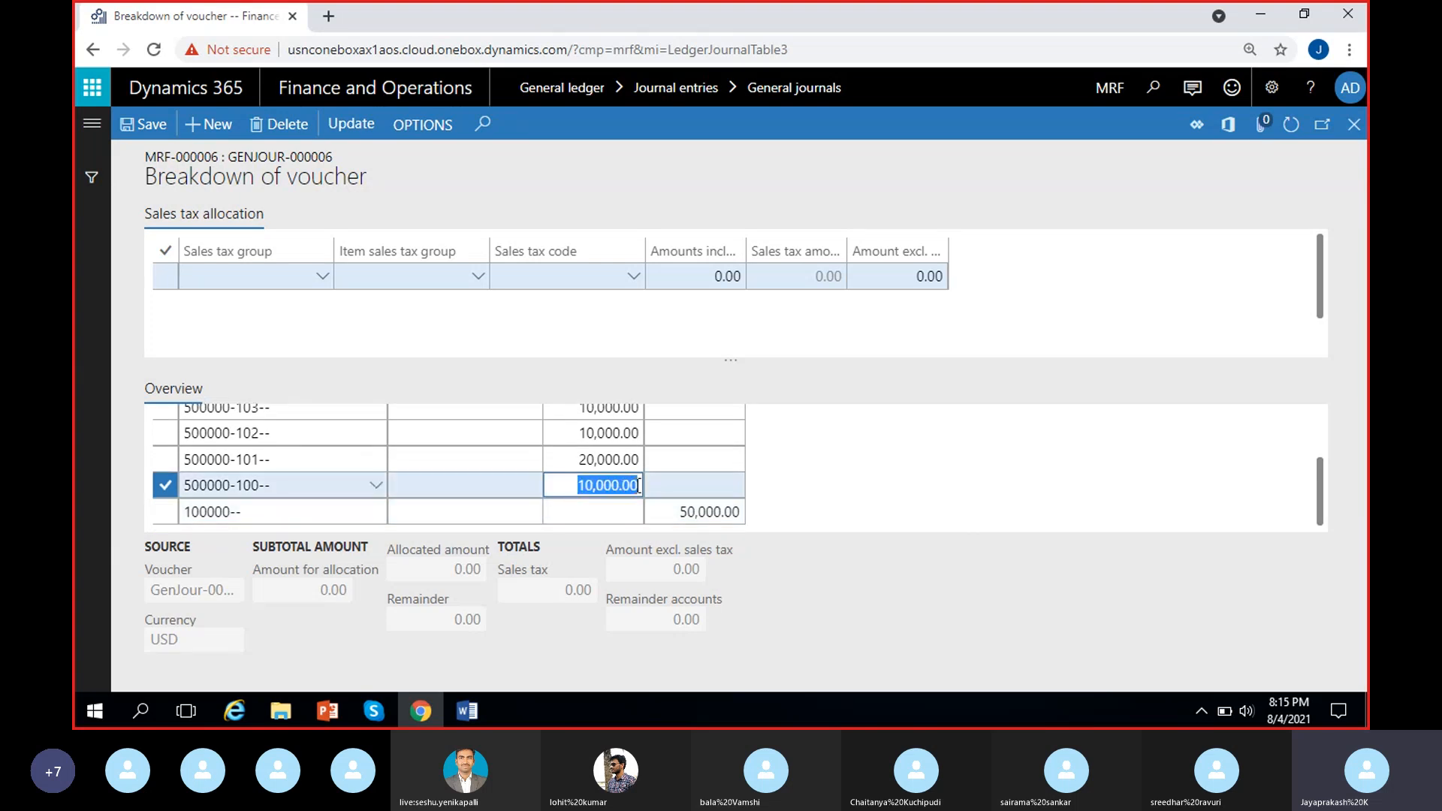
text(9000)
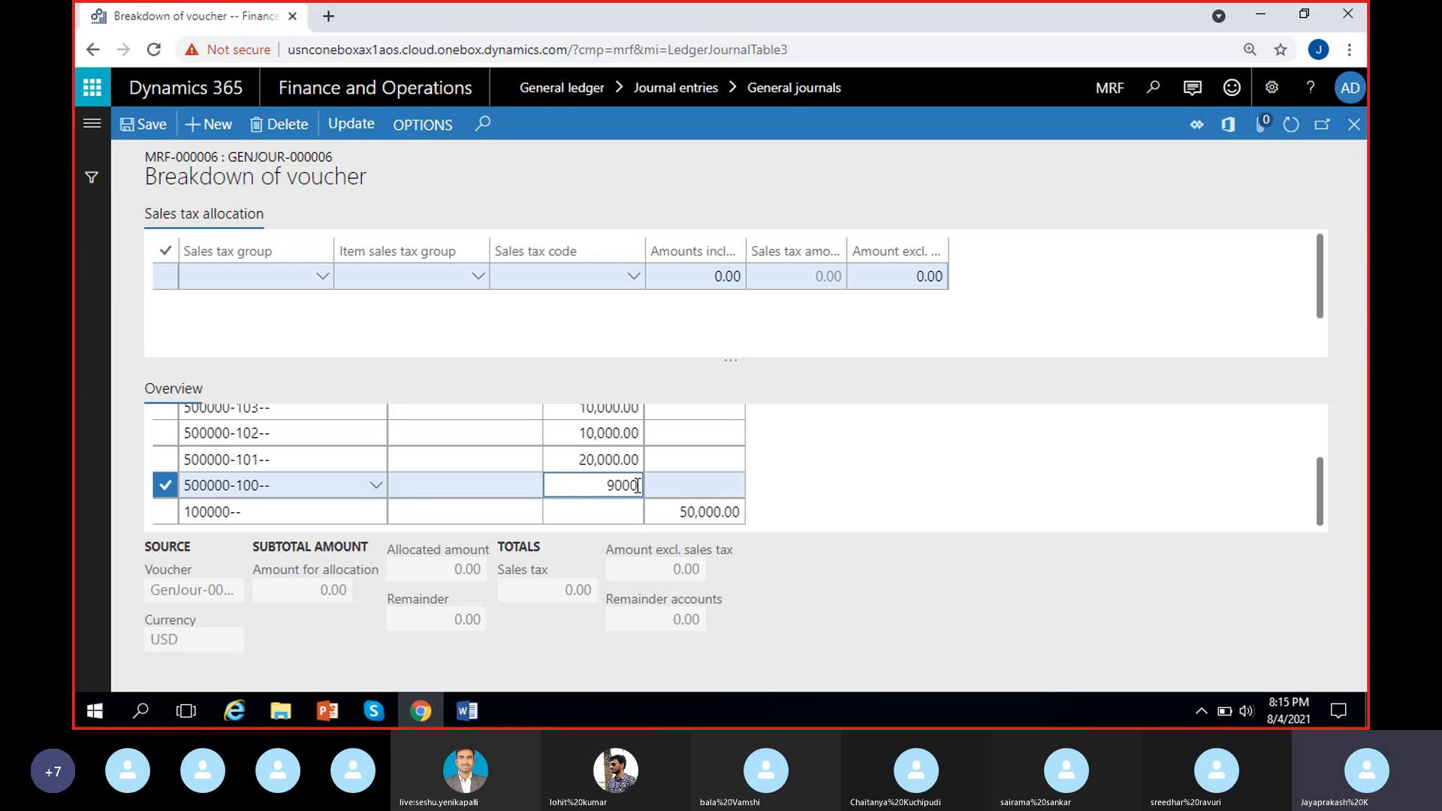
click(353, 126)
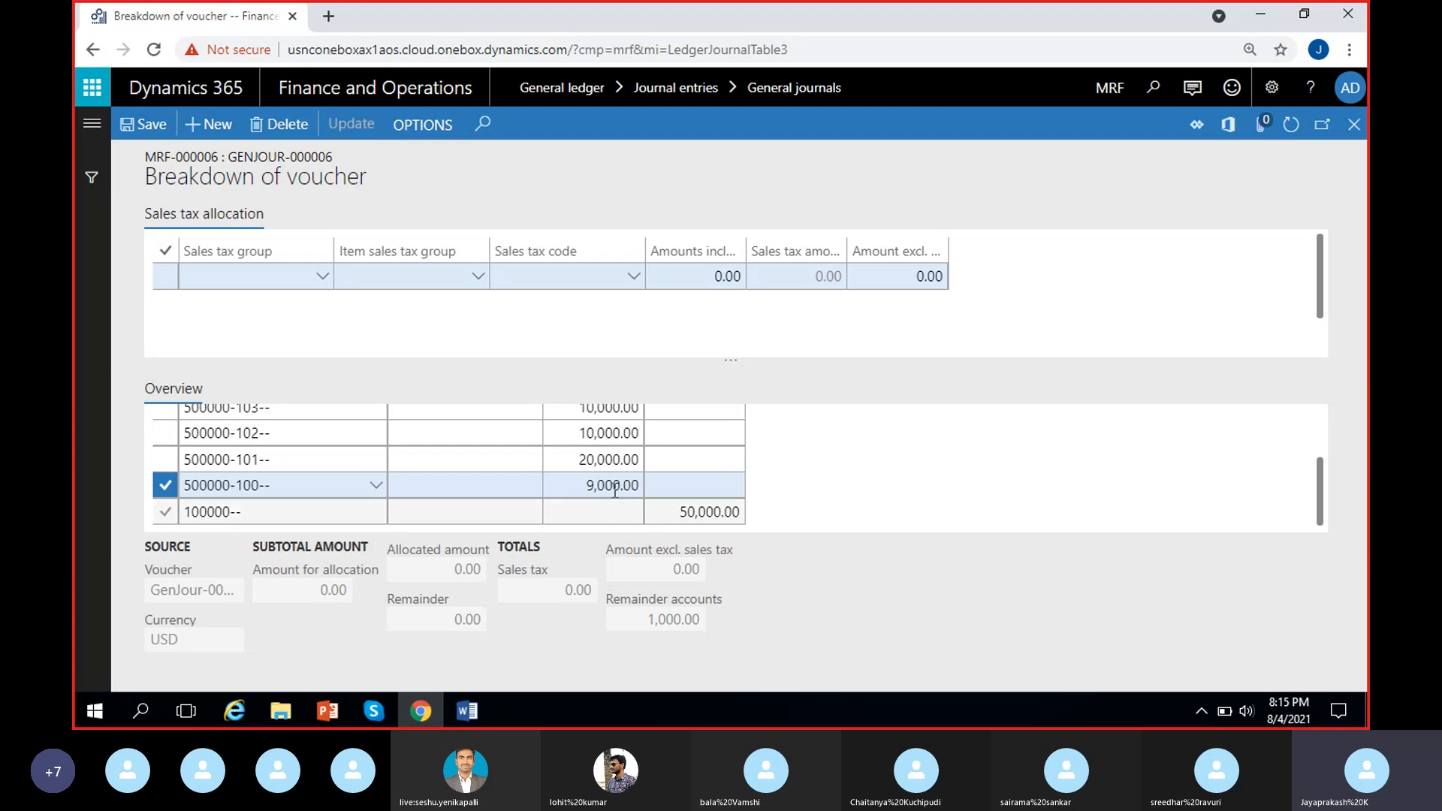
scroll(660, 503, down, 2)
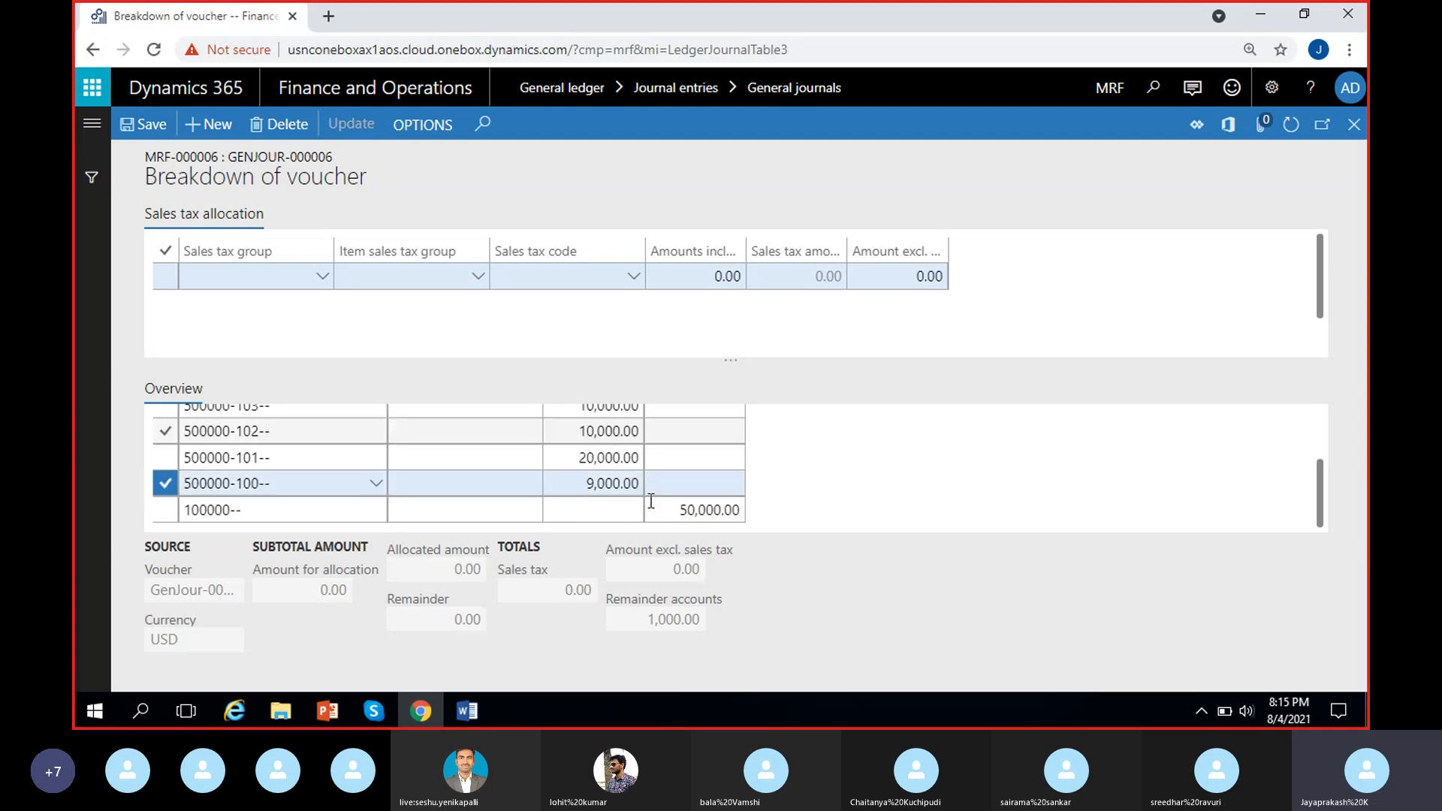
click(684, 514)
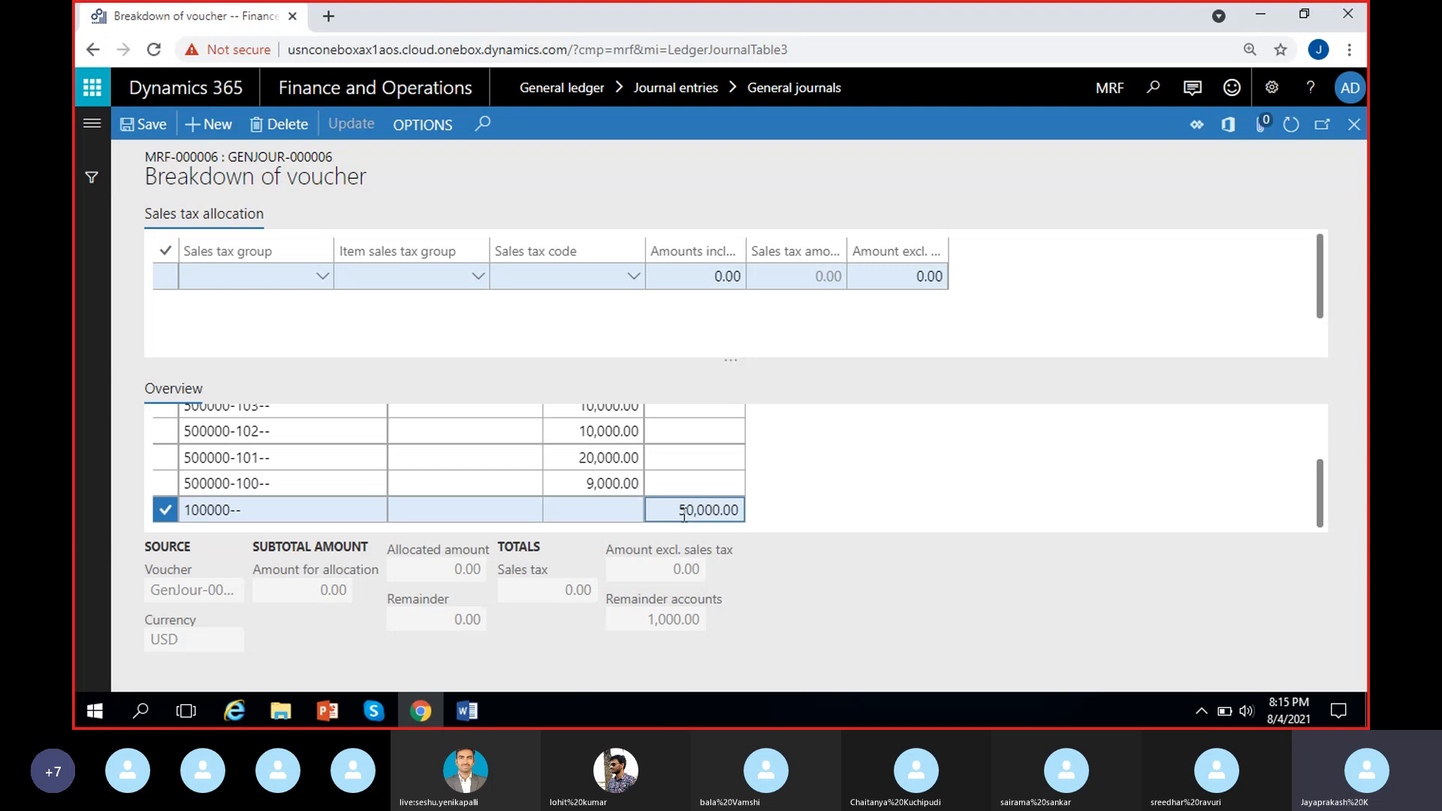
Step: Set the debit of the location 100 Rent expense line to 10,000 and check the other breakdown lines
click(577, 485)
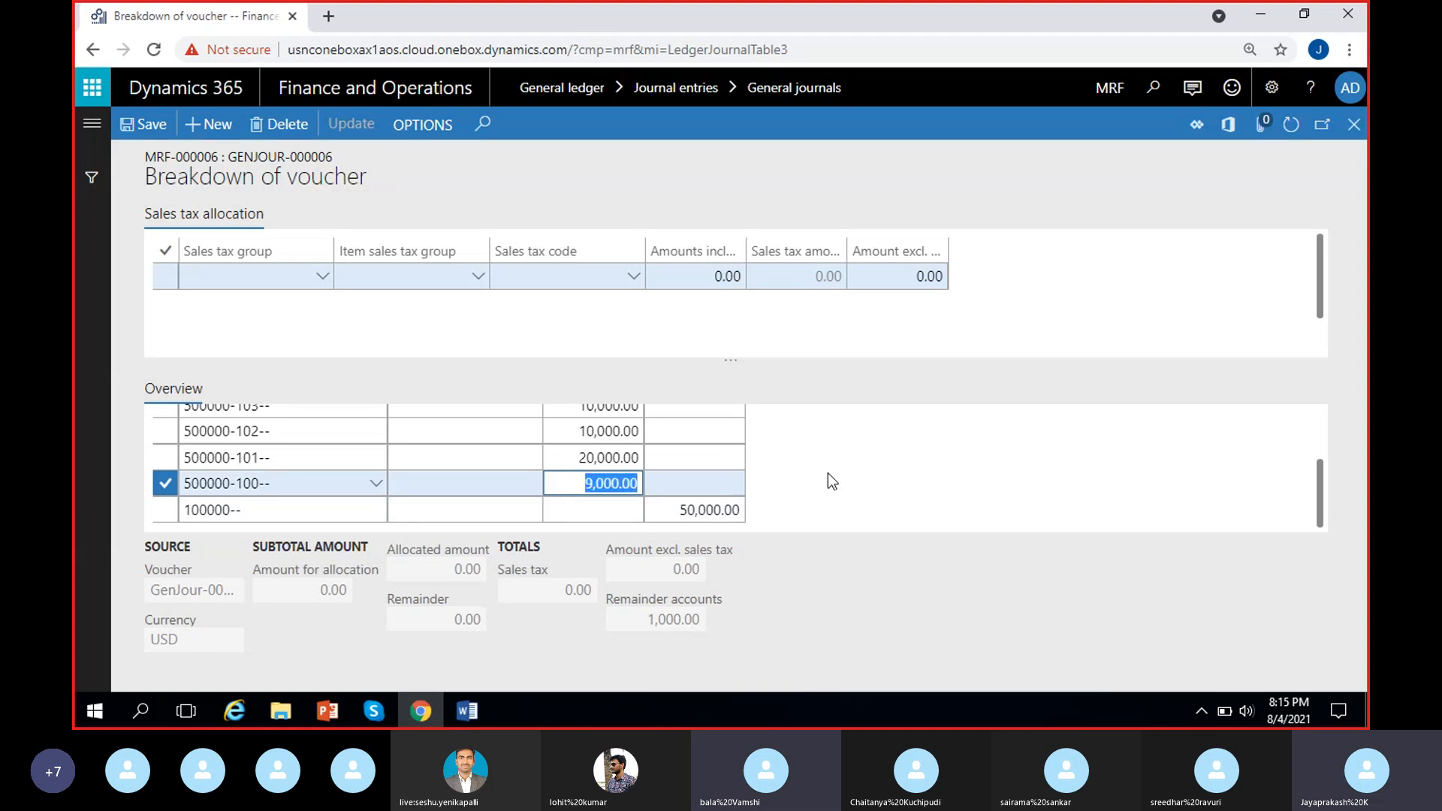
text(1000)
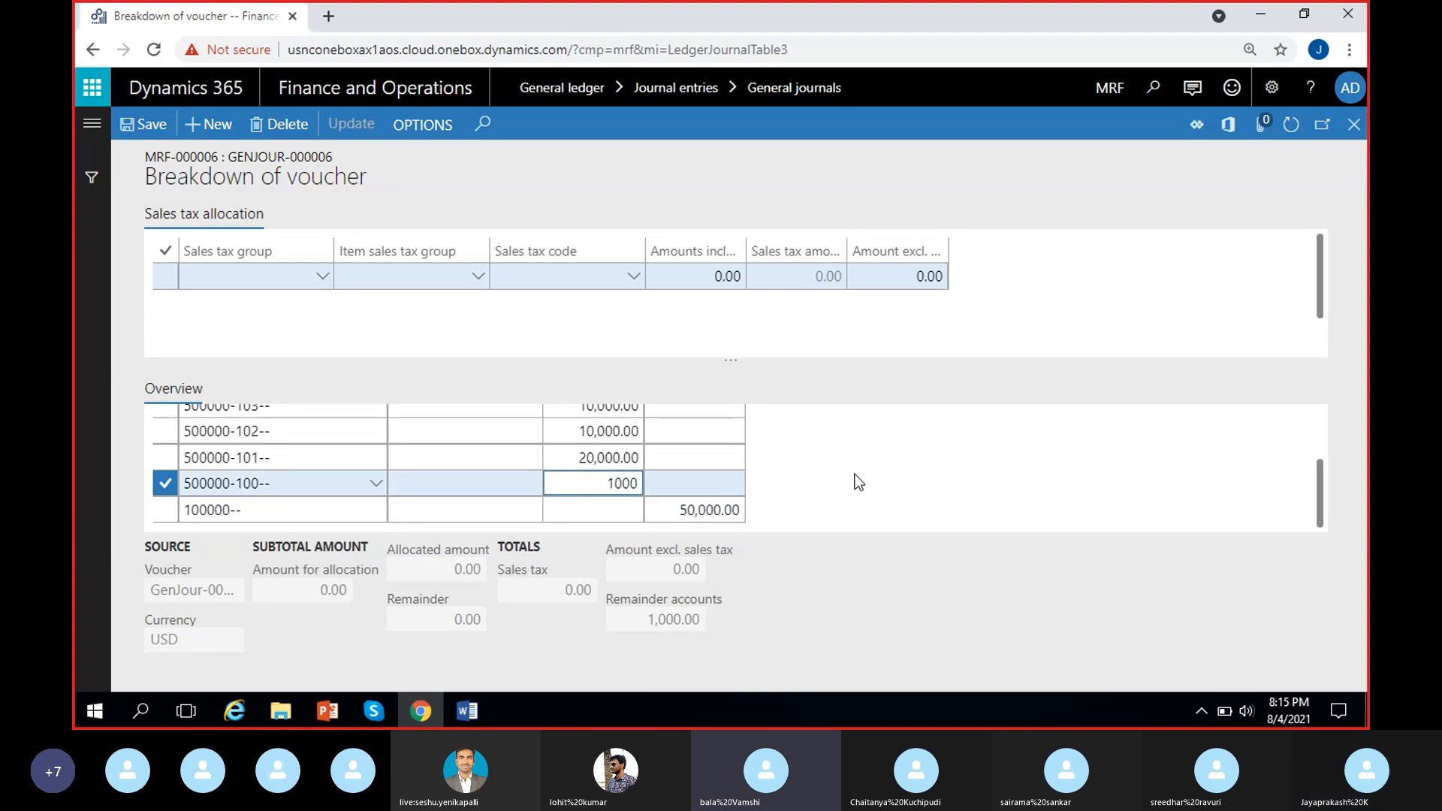
text(0)
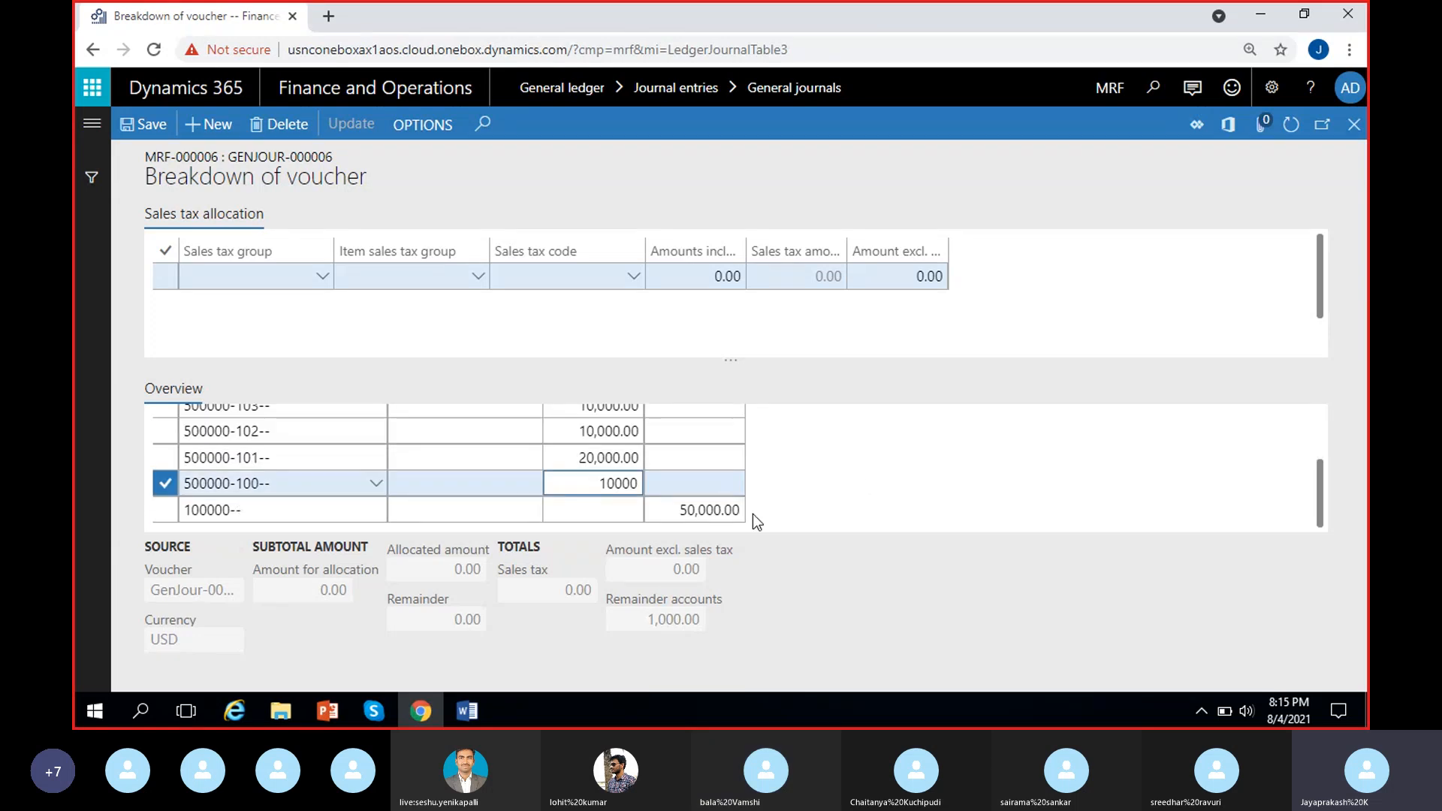
scroll(752, 513, up, 2)
scroll(603, 486, down, 2)
click(795, 455)
scroll(612, 487, up, 2)
scroll(606, 440, down, 2)
Step: Set the debit of the location 100 Rent expense line to 9,000 and compare it with the Cash credit
drag(575, 487, 740, 478)
text(9)
click(692, 483)
click(694, 509)
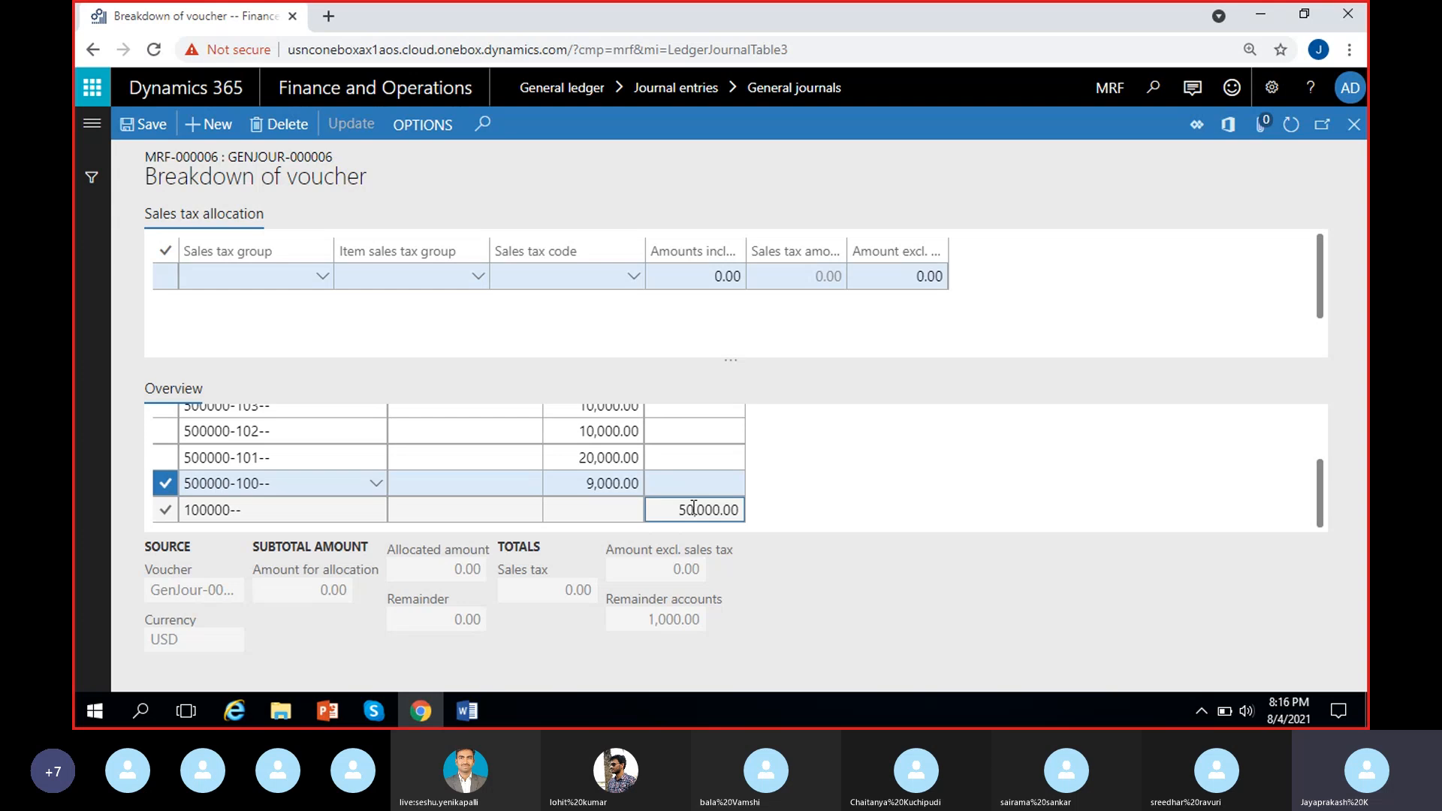
click(616, 483)
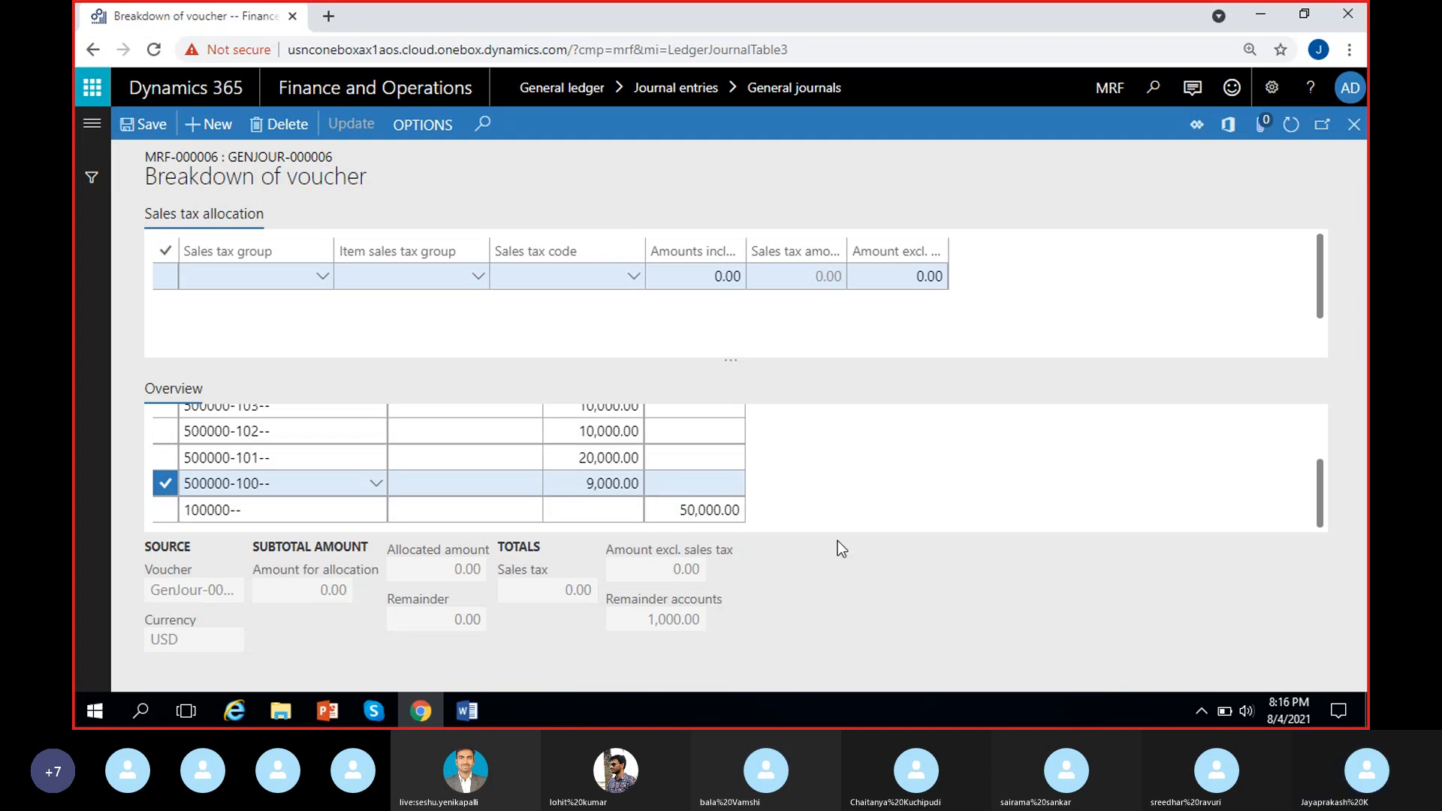
click(584, 483)
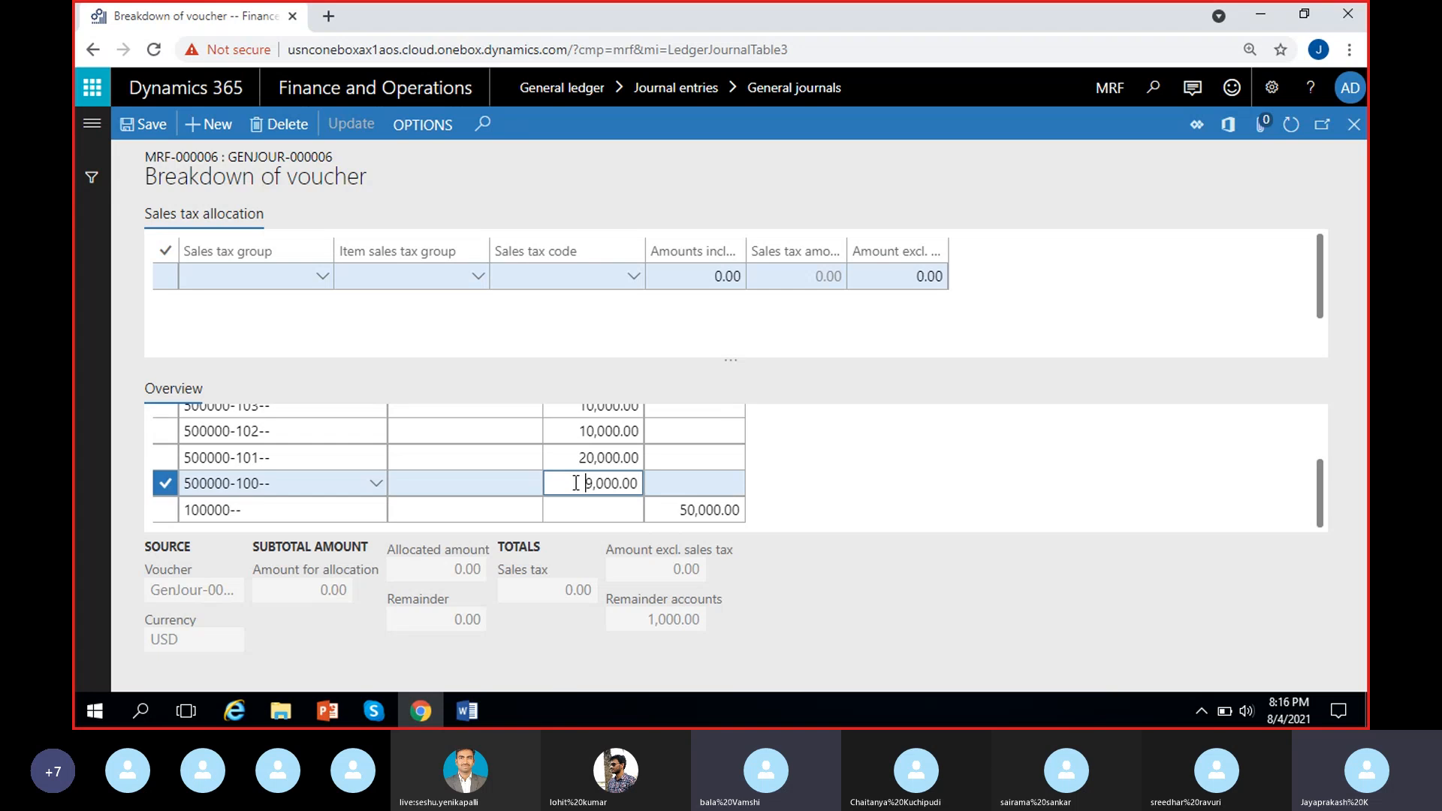
drag(576, 483, 639, 481)
click(878, 483)
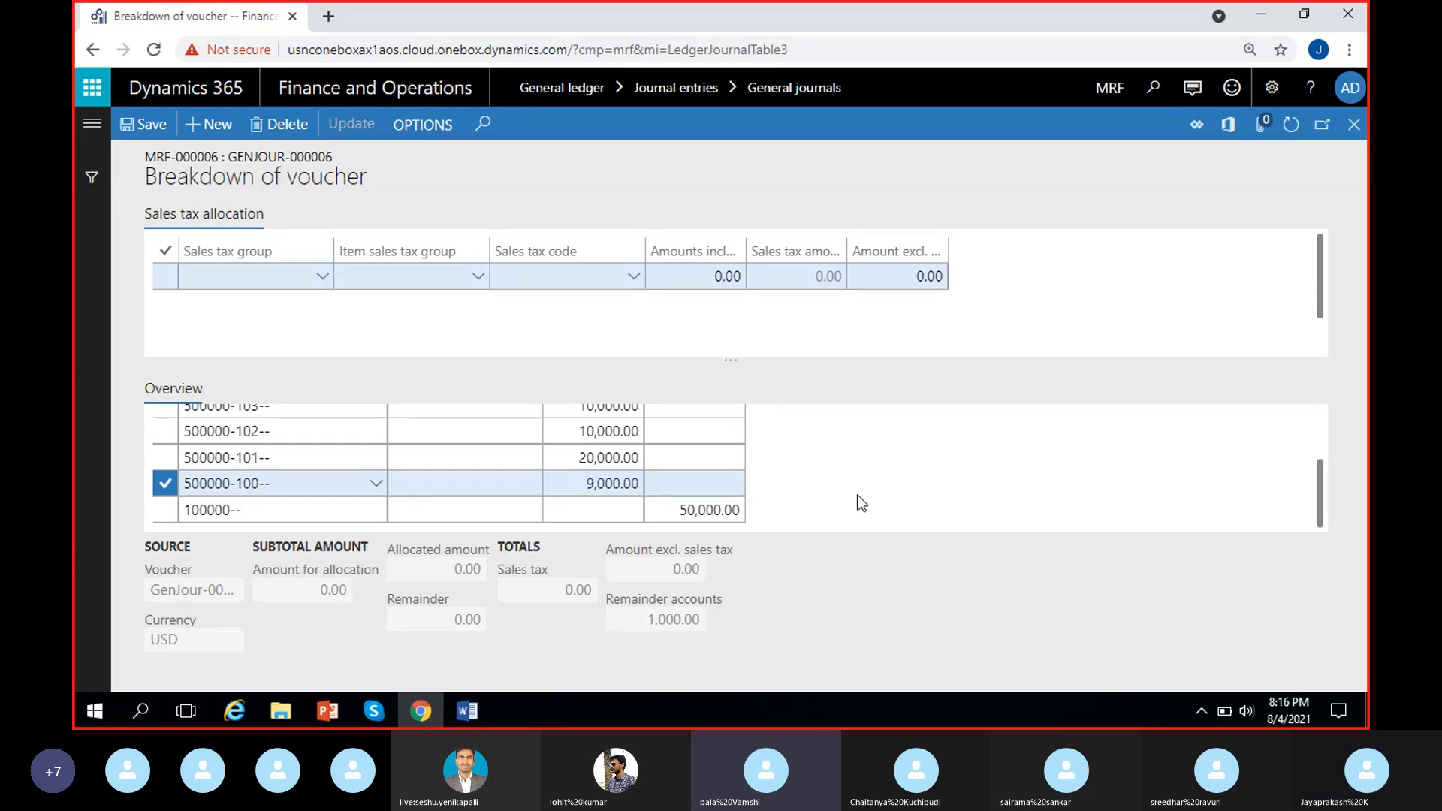
Step: Set the credit of the 100000 Cash line to 49,000 and update the voucher with the breakdown
click(695, 510)
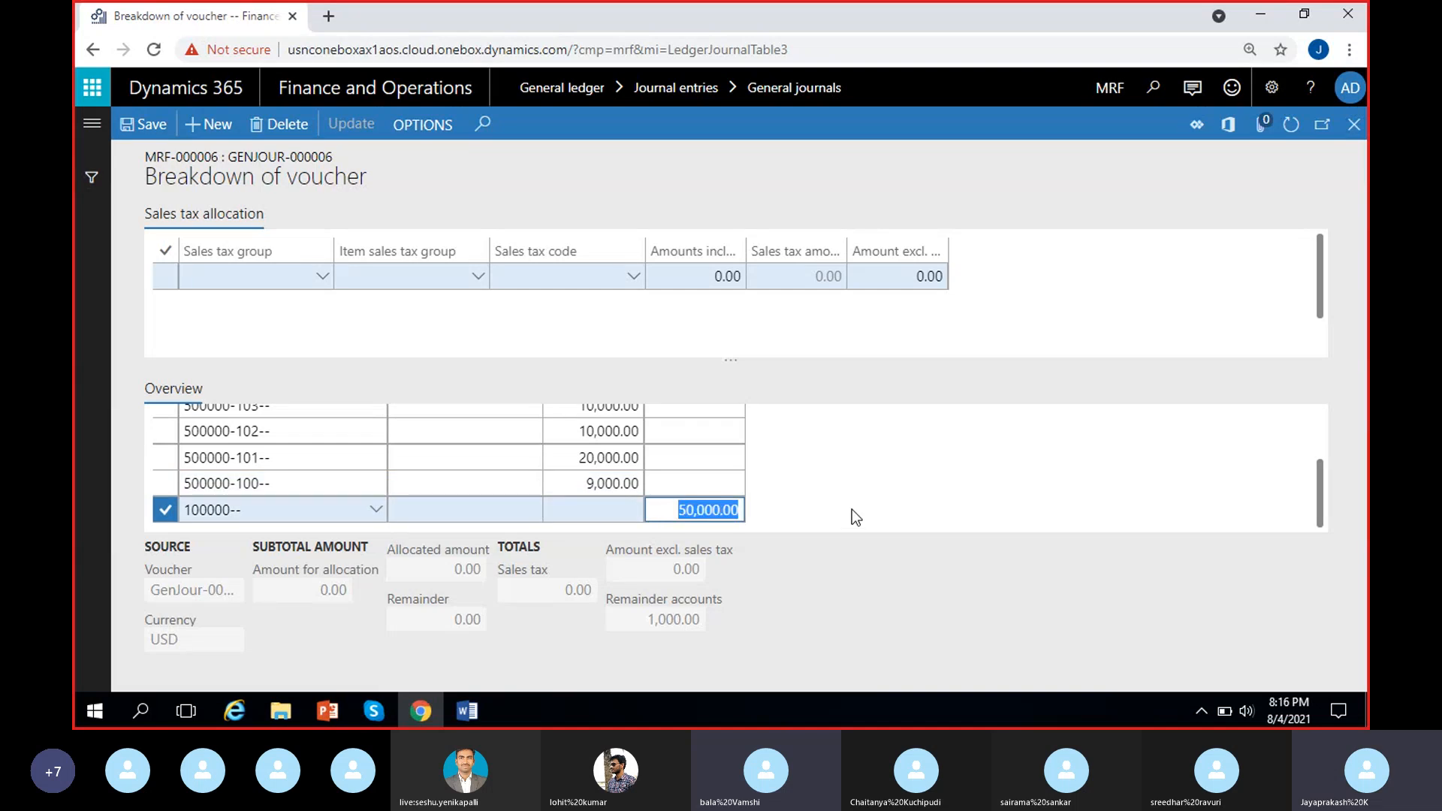
text(49000)
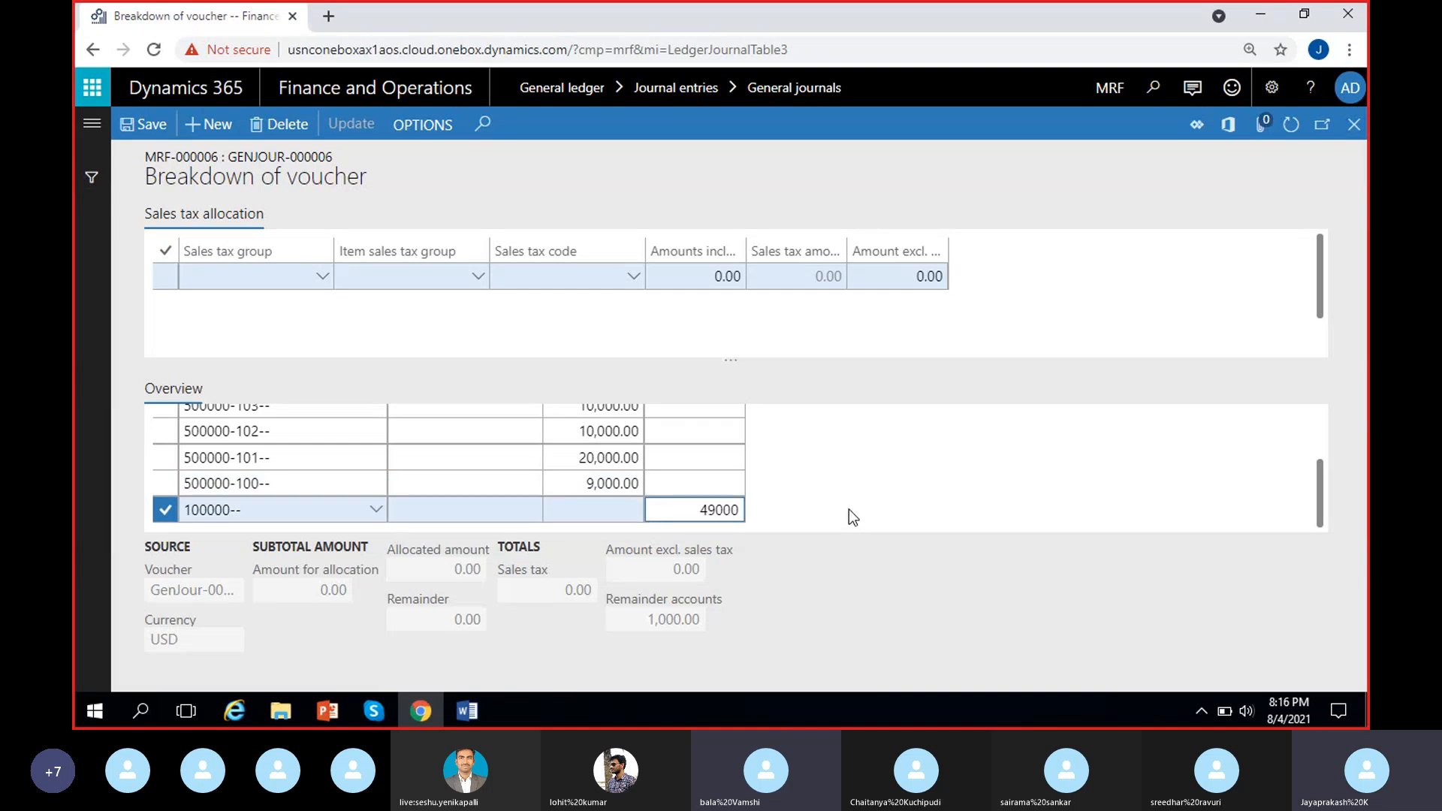
key(Tab)
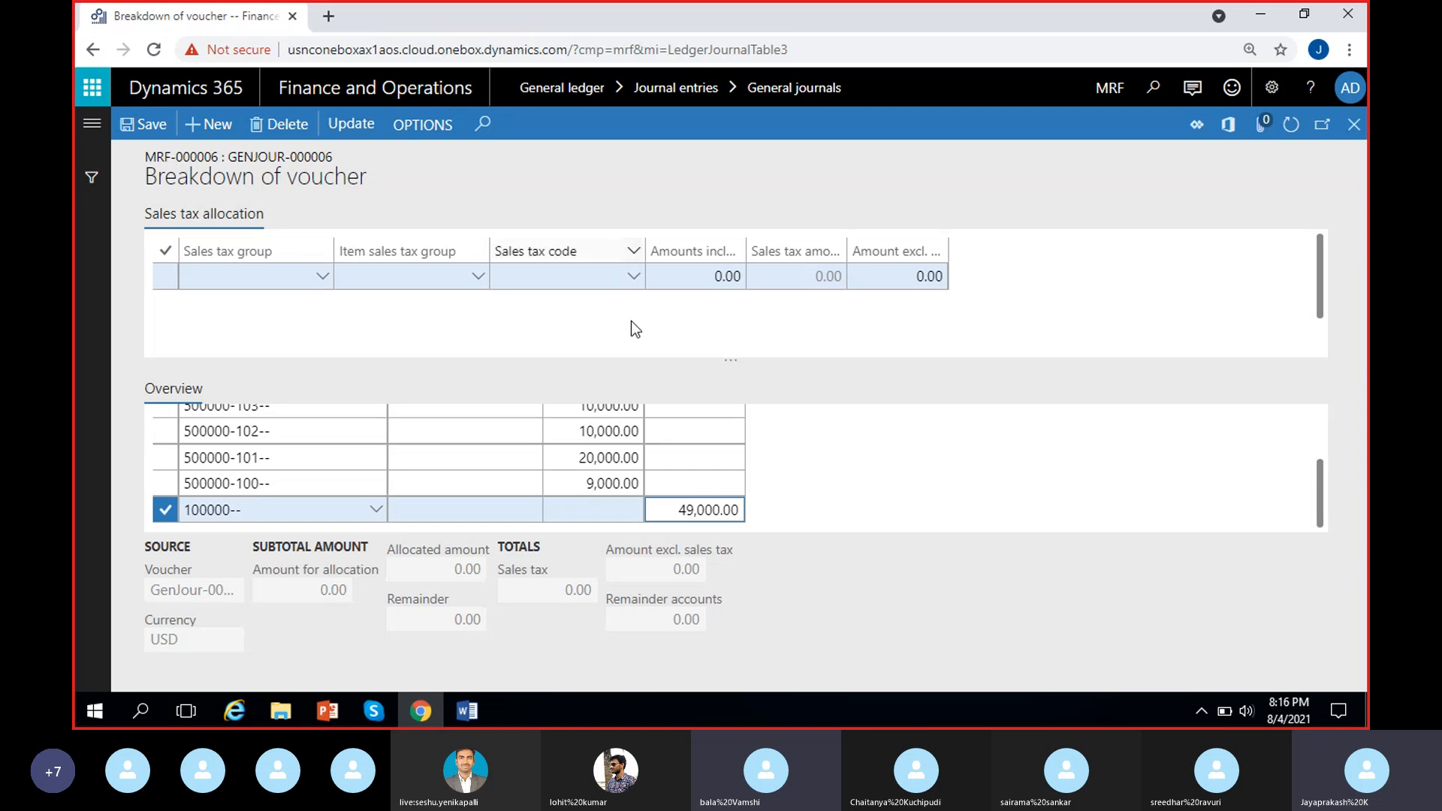
click(885, 481)
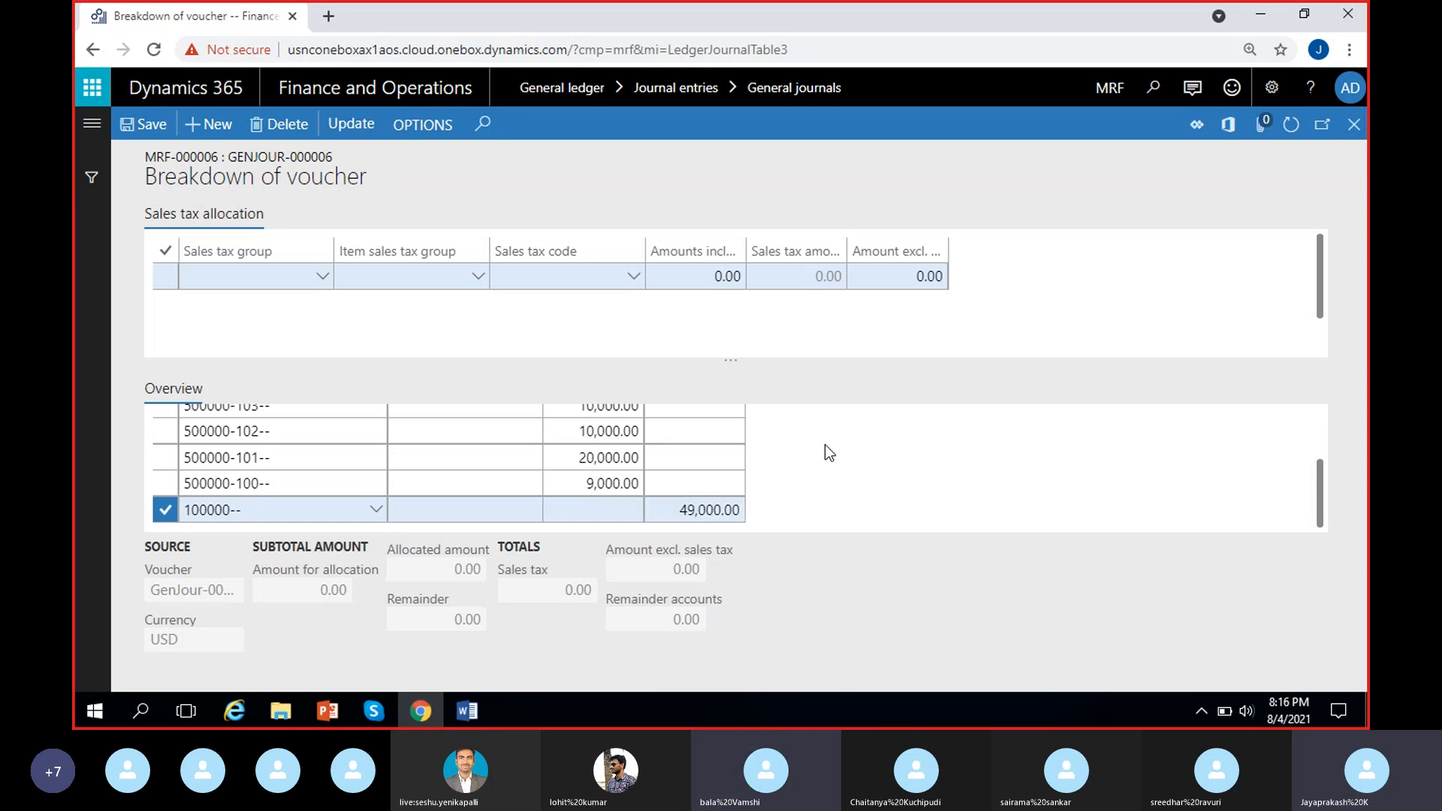
drag(1317, 480, 1320, 475)
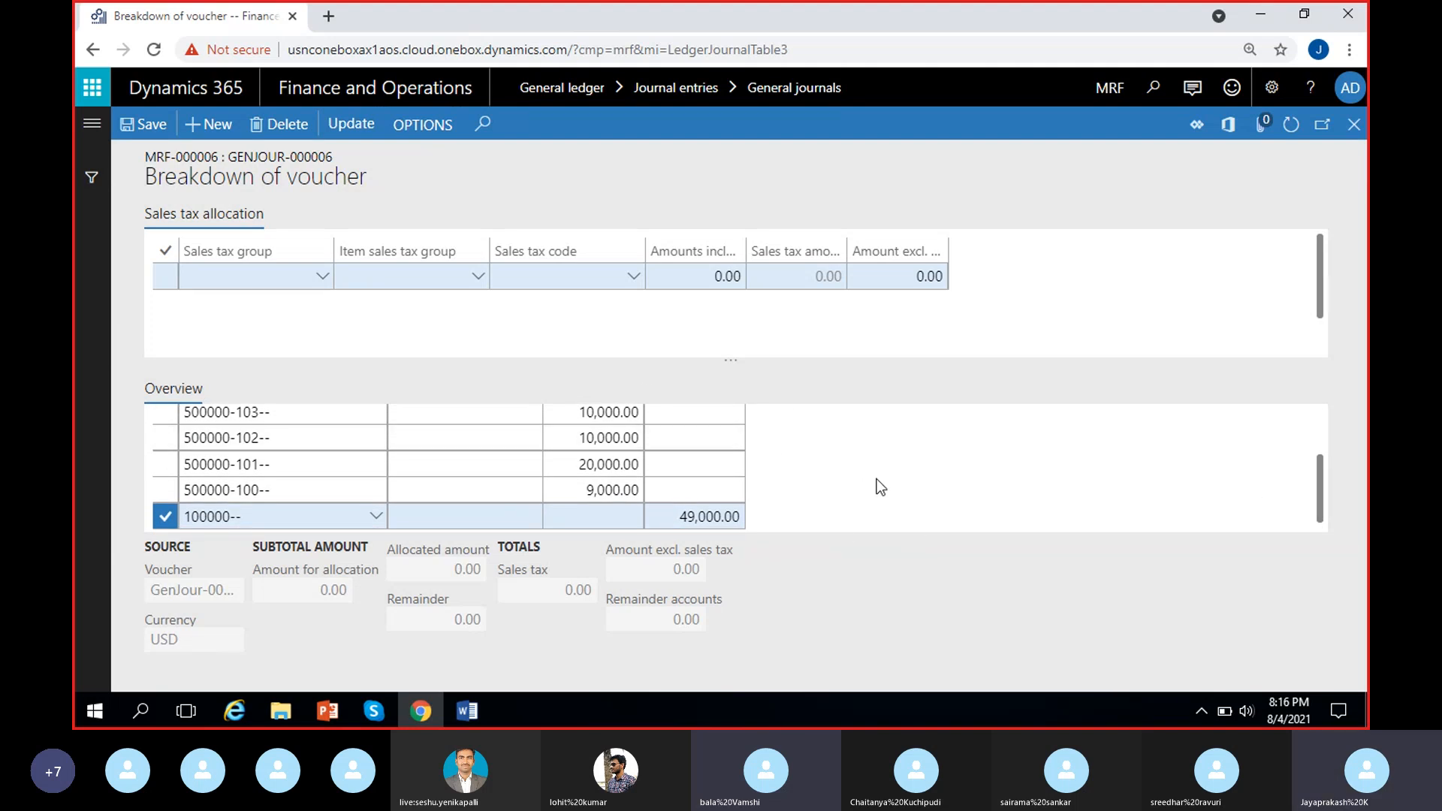
click(352, 125)
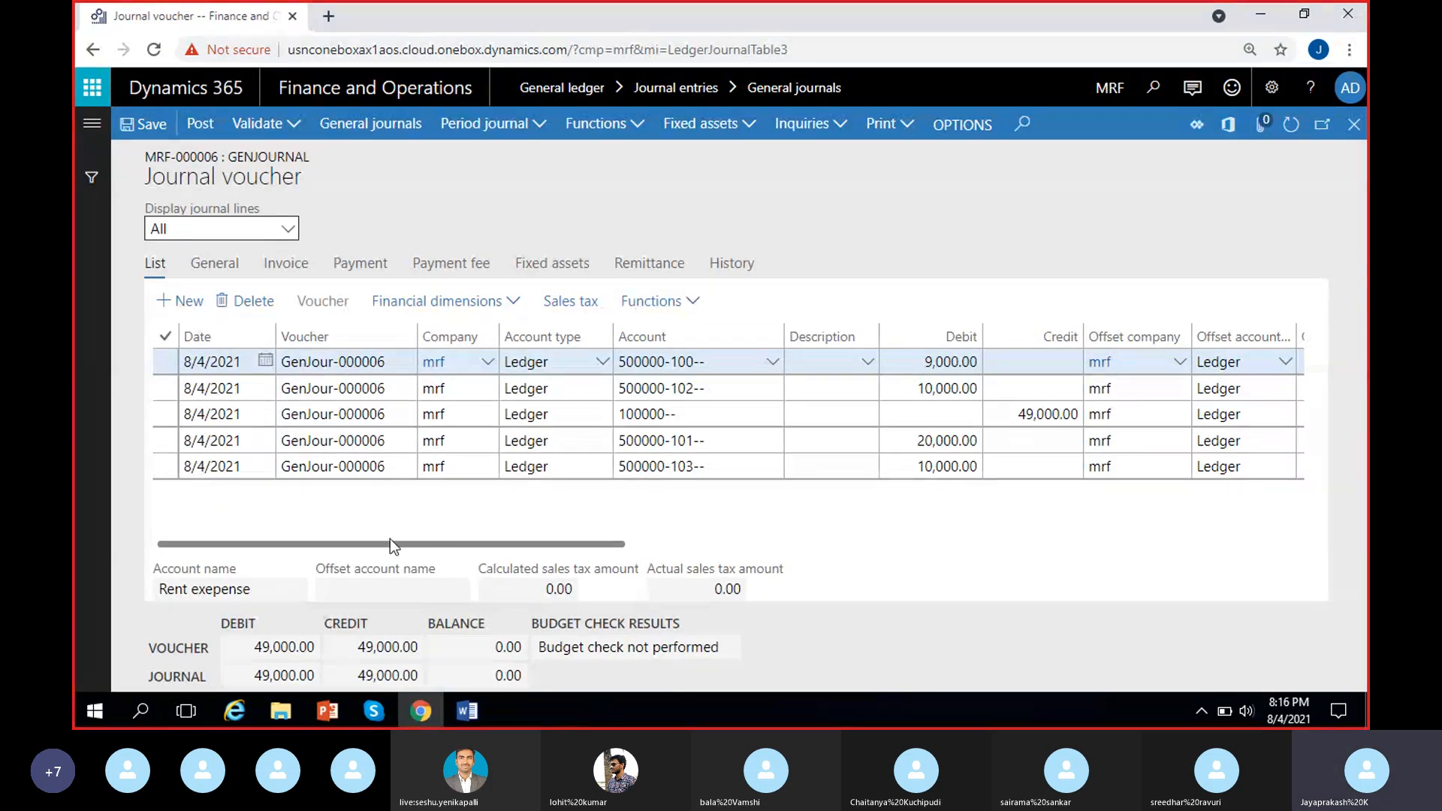
Step: Review the voucher number, accounts, debits and Cash credit across the journal voucher lines
drag(387, 362, 335, 362)
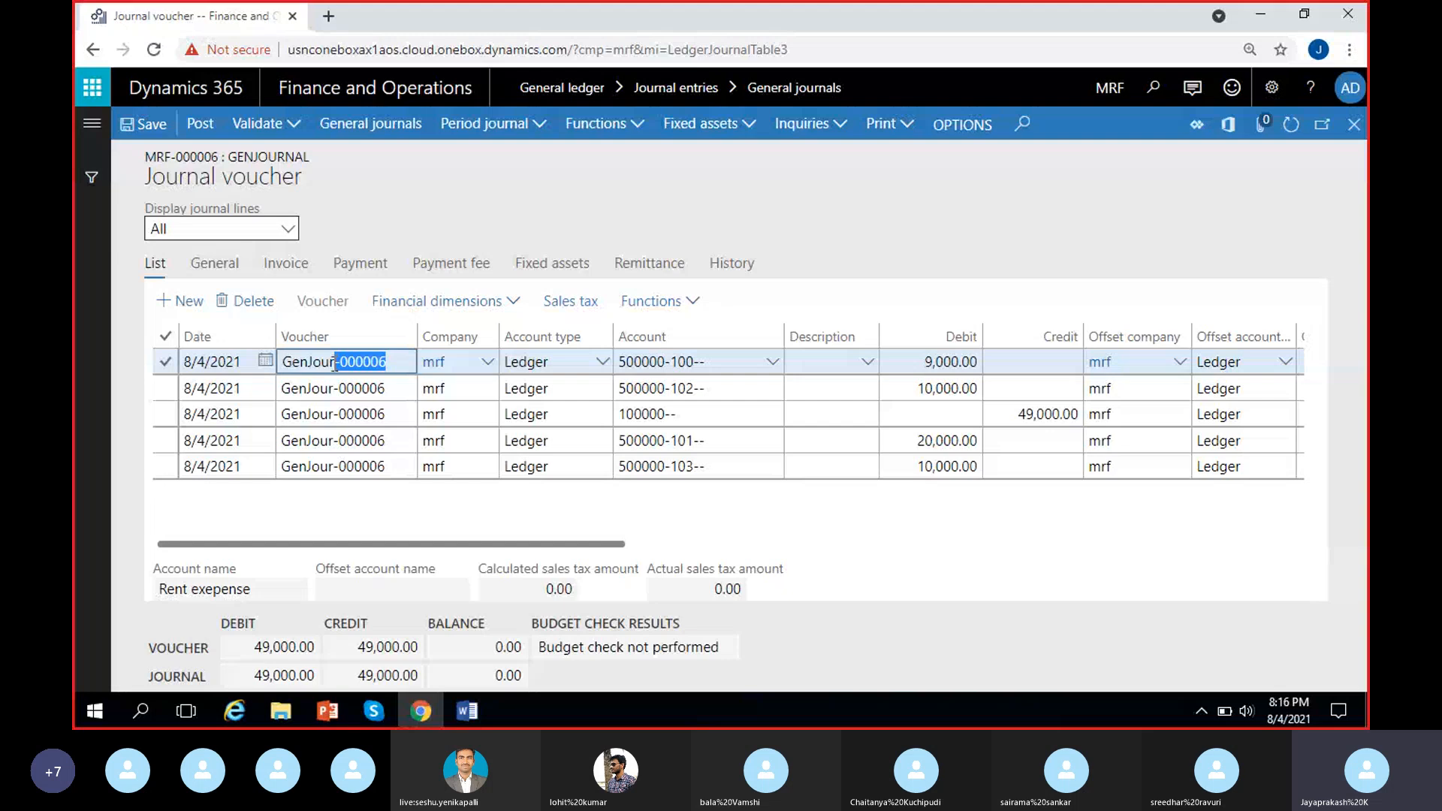
drag(387, 467, 340, 467)
click(502, 537)
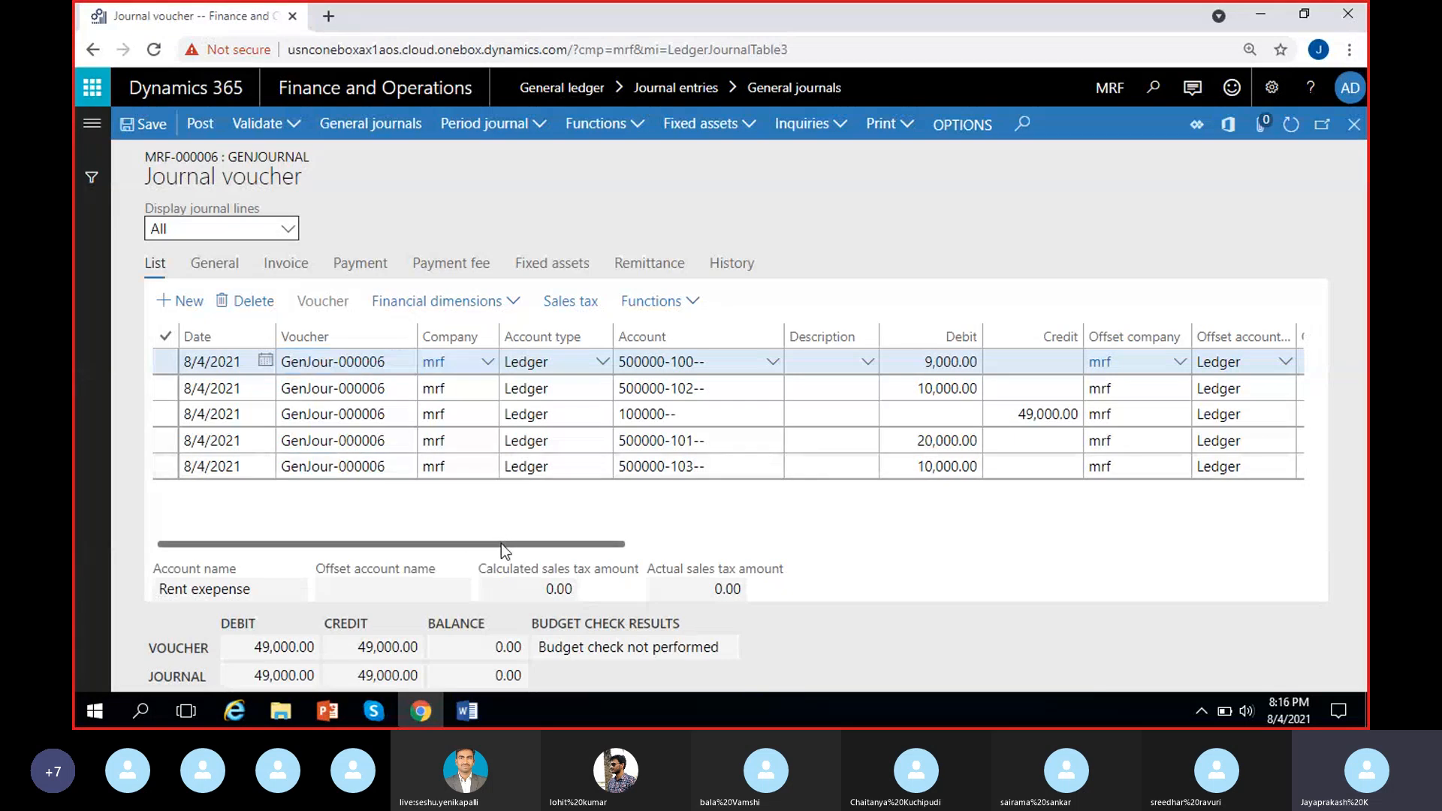
drag(502, 543, 570, 547)
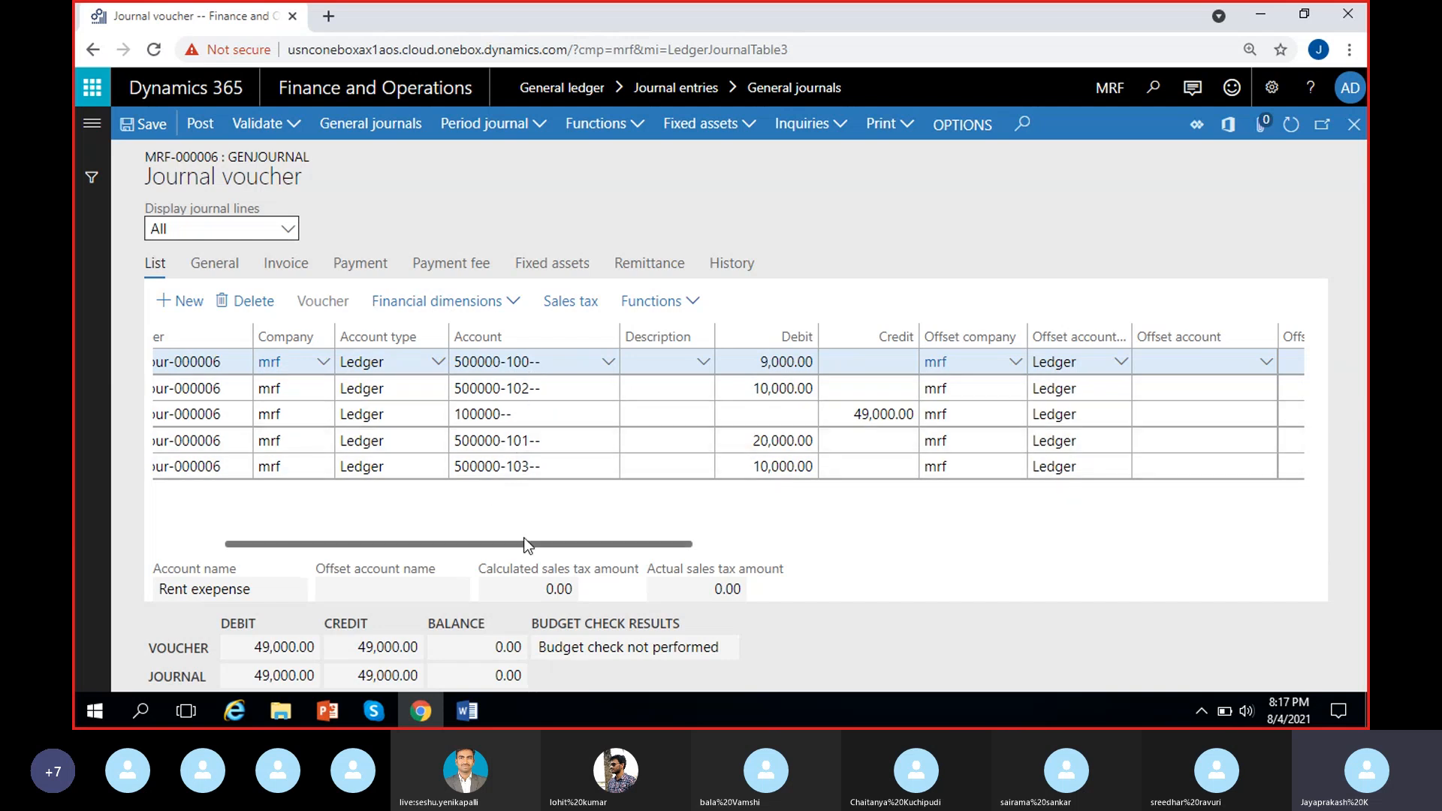
click(875, 418)
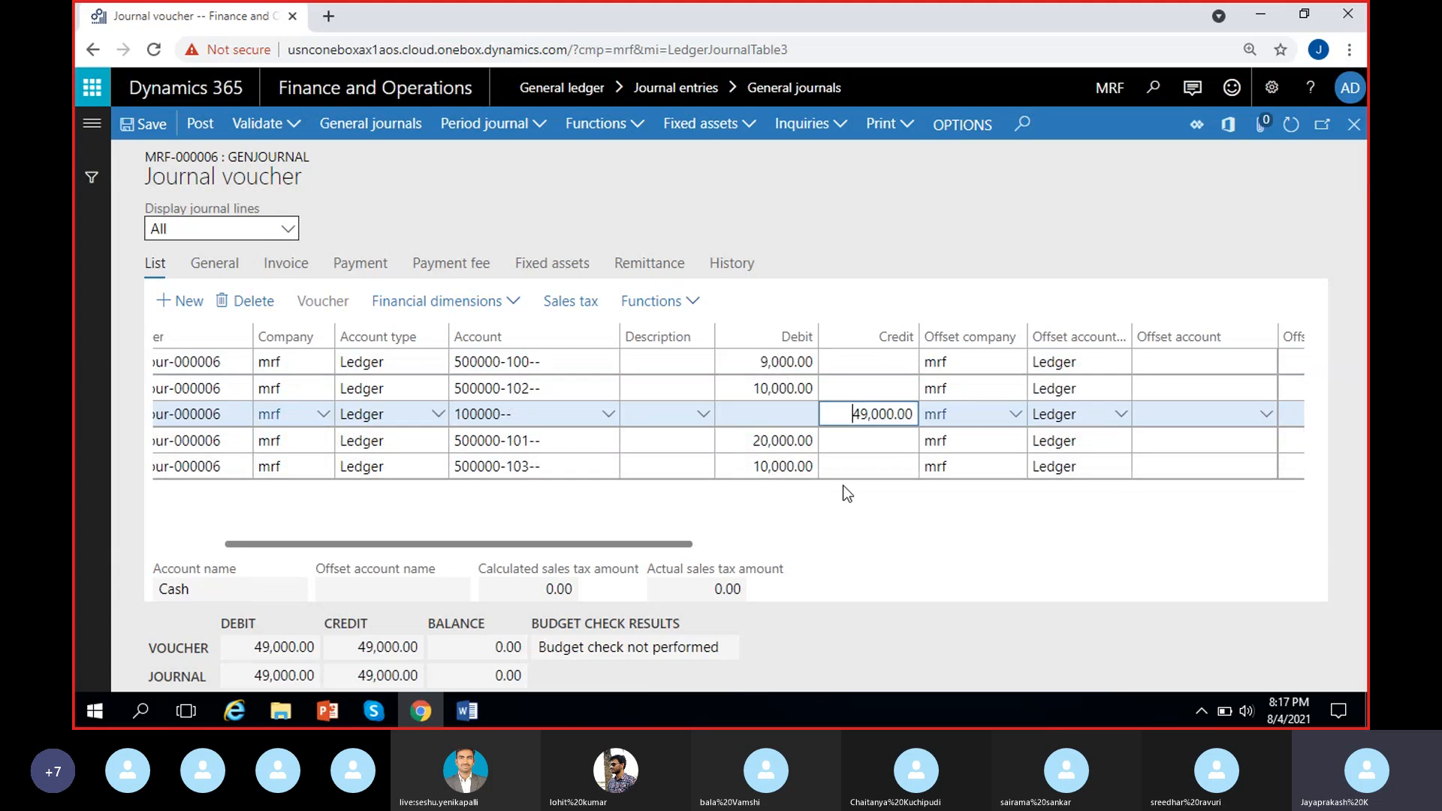
click(863, 515)
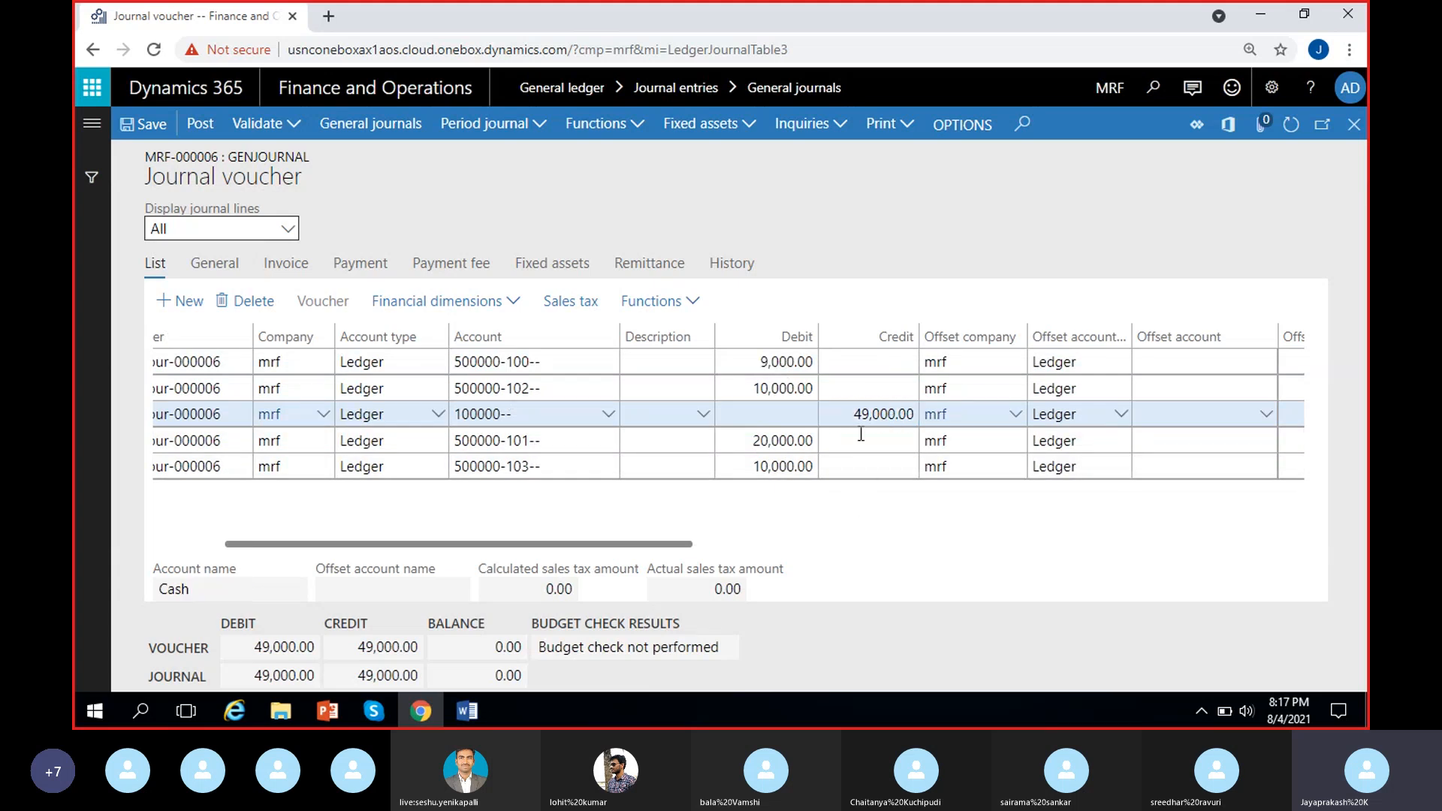
drag(689, 545, 589, 542)
click(684, 415)
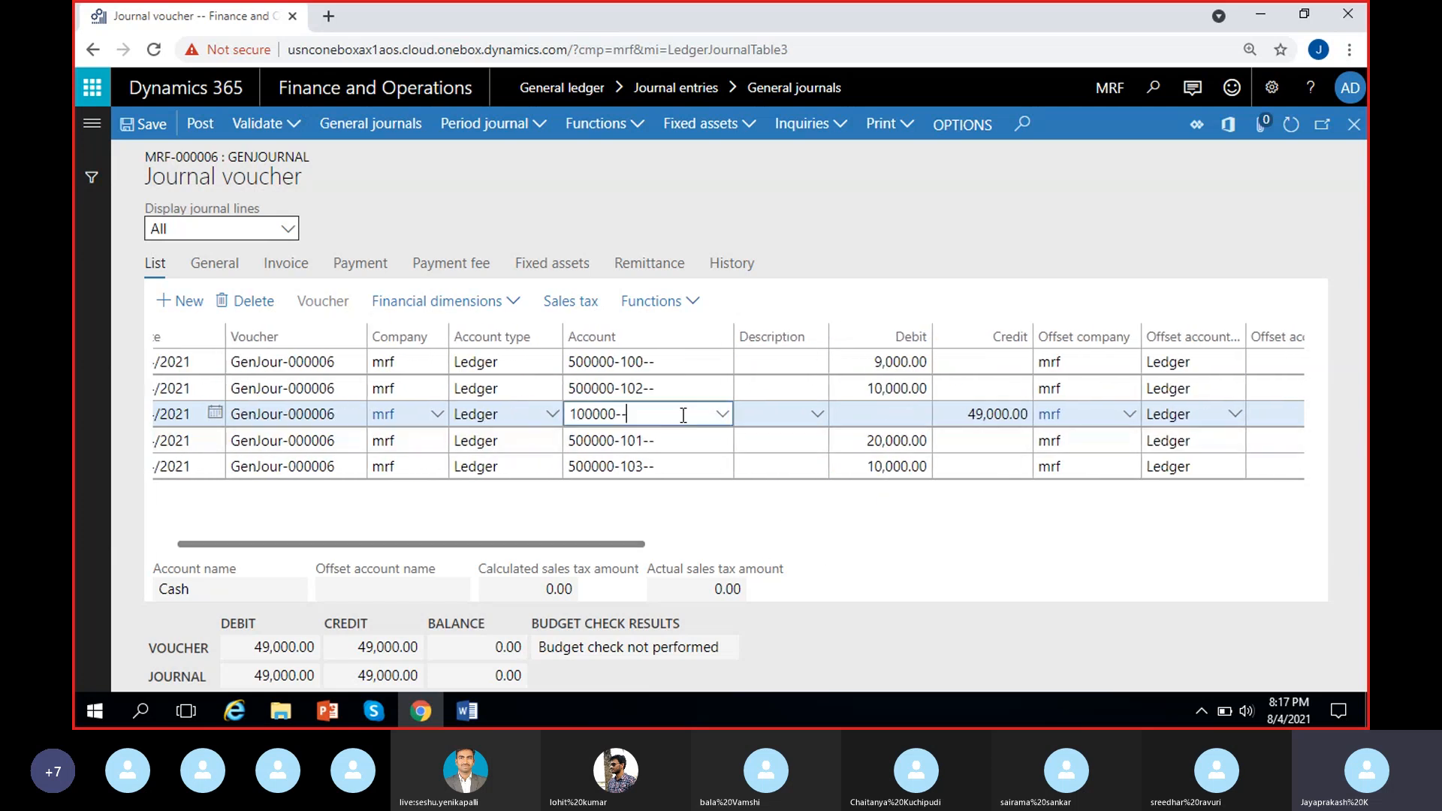
click(974, 414)
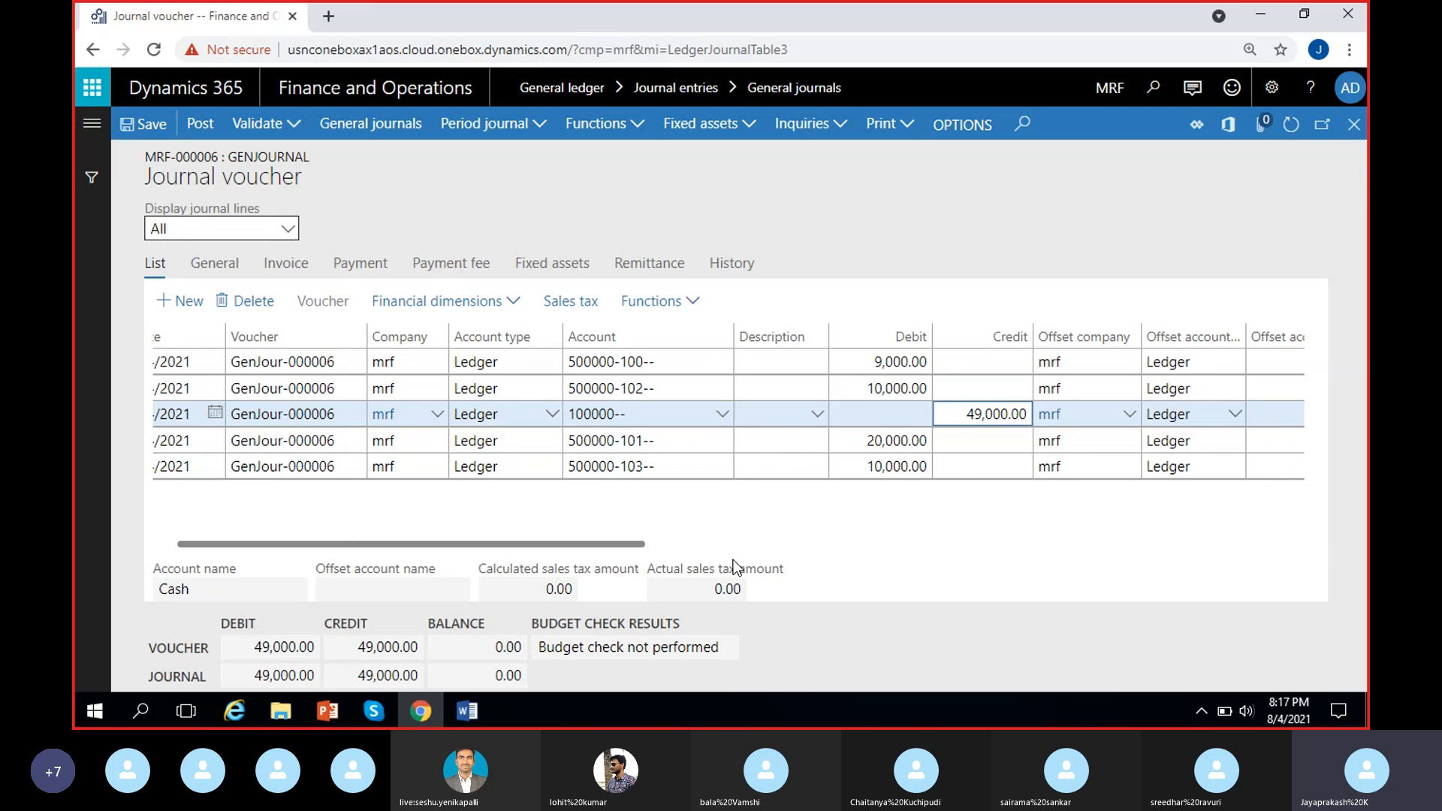
drag(638, 543, 584, 543)
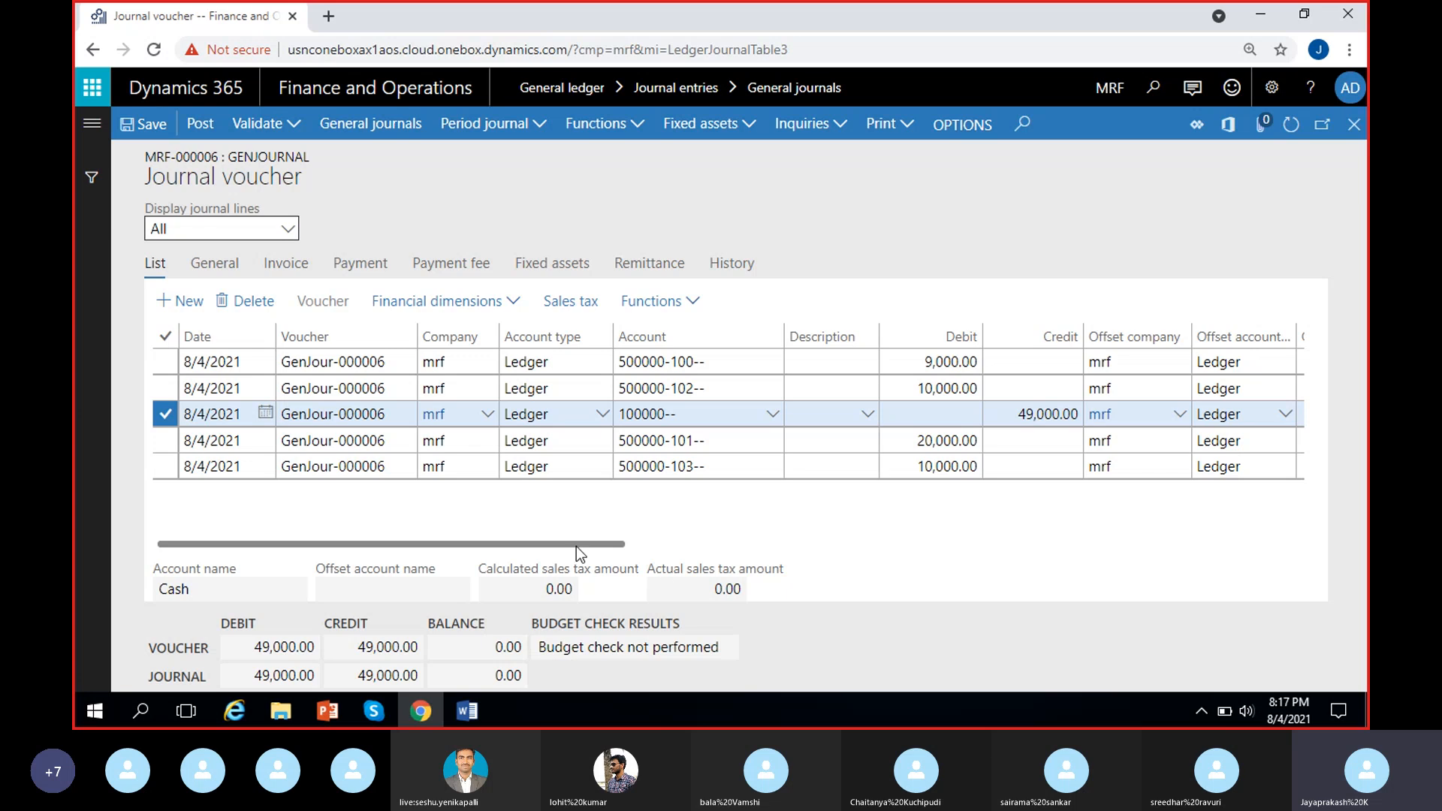
Step: Check the voucher's total debit, total credit and balance against the journal lines
drag(255, 647, 315, 647)
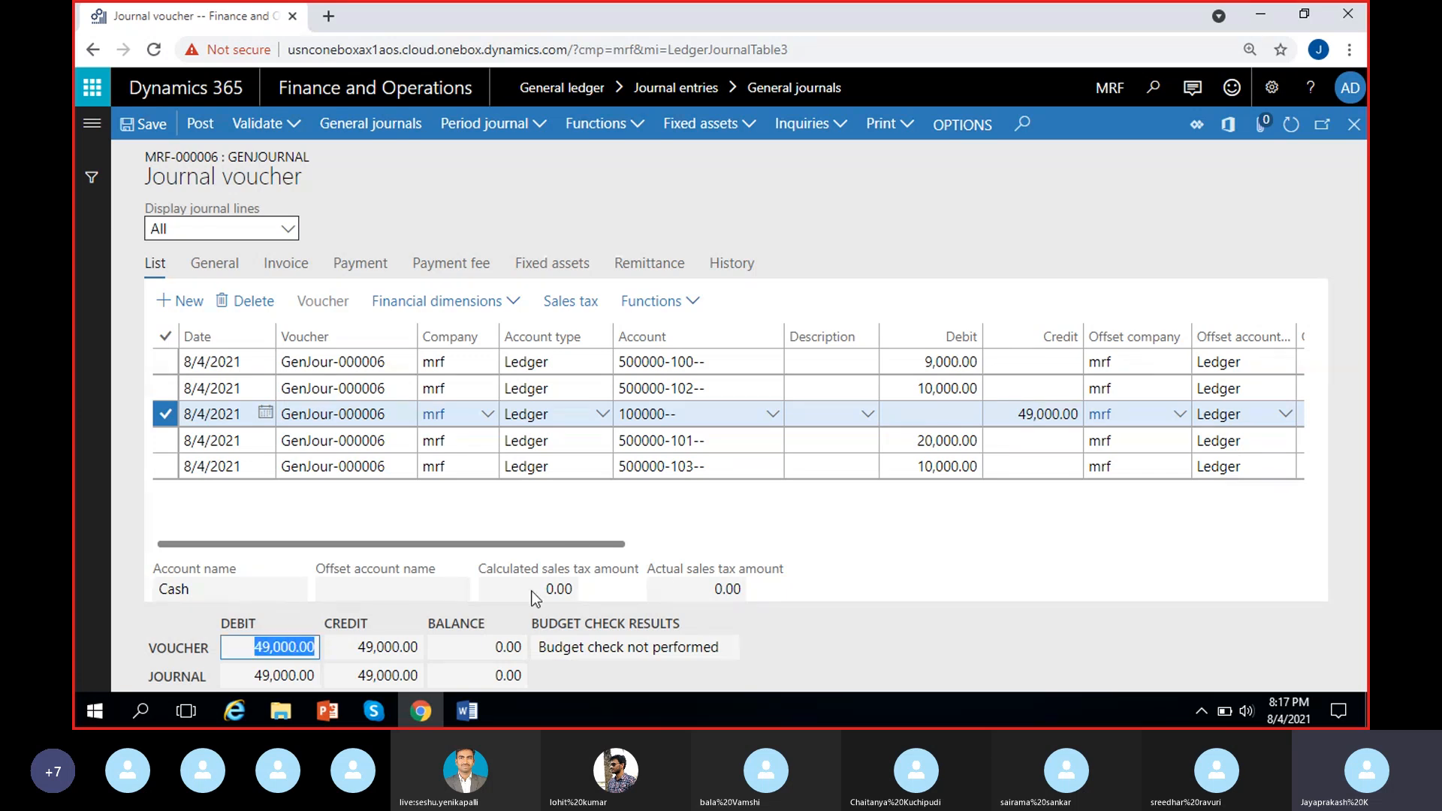
click(374, 644)
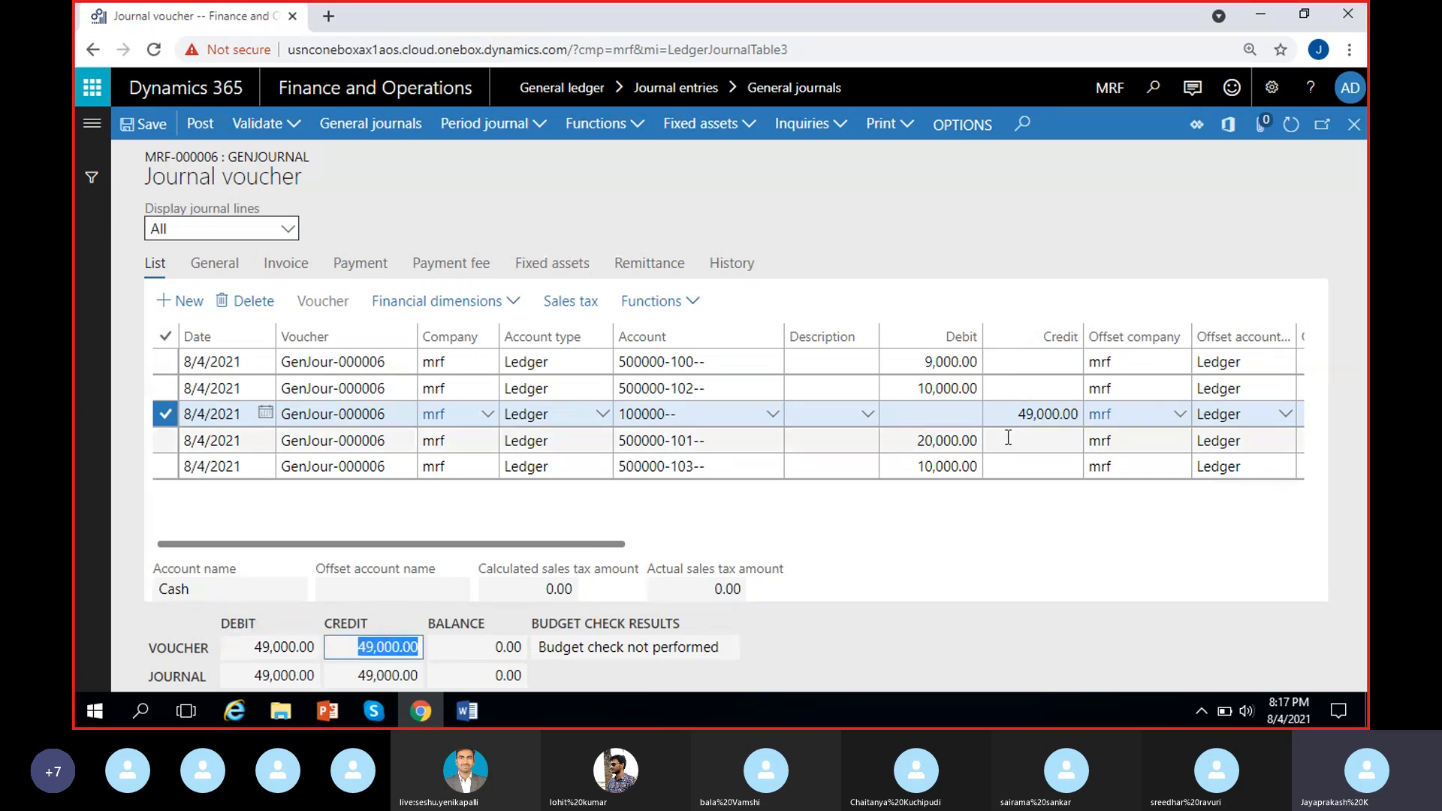
click(489, 647)
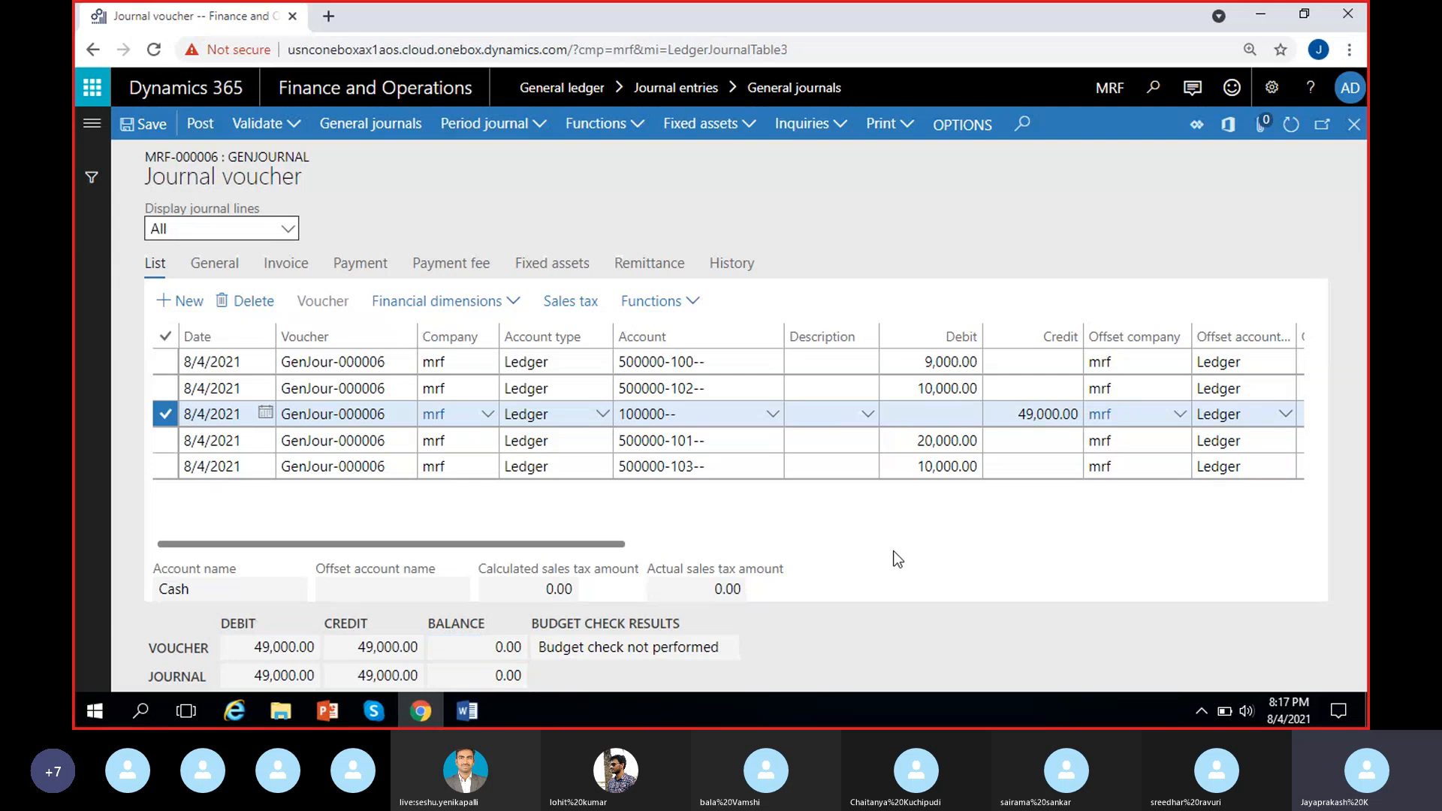
click(491, 649)
click(922, 571)
scroll(892, 518, right, 2)
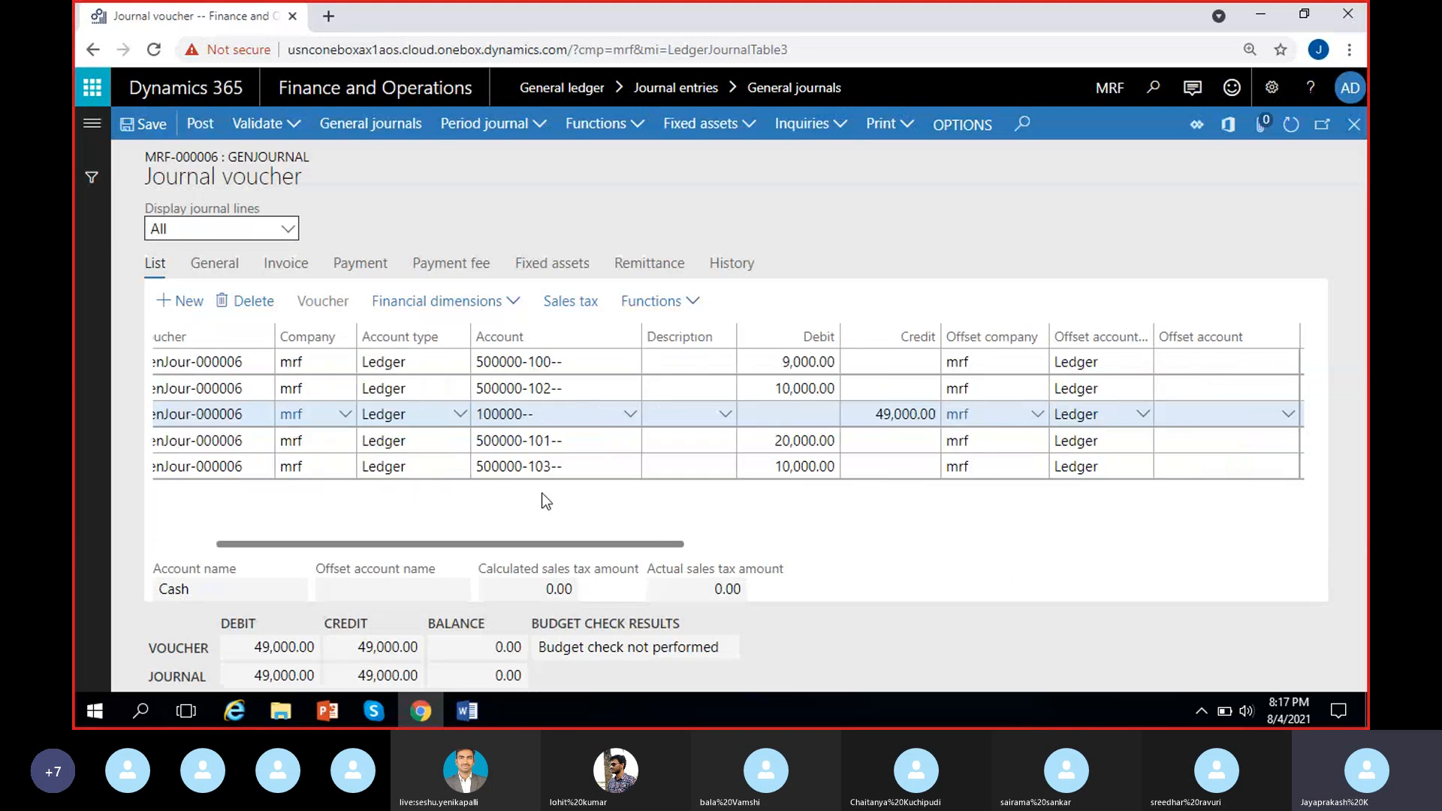
scroll(542, 493, left, 2)
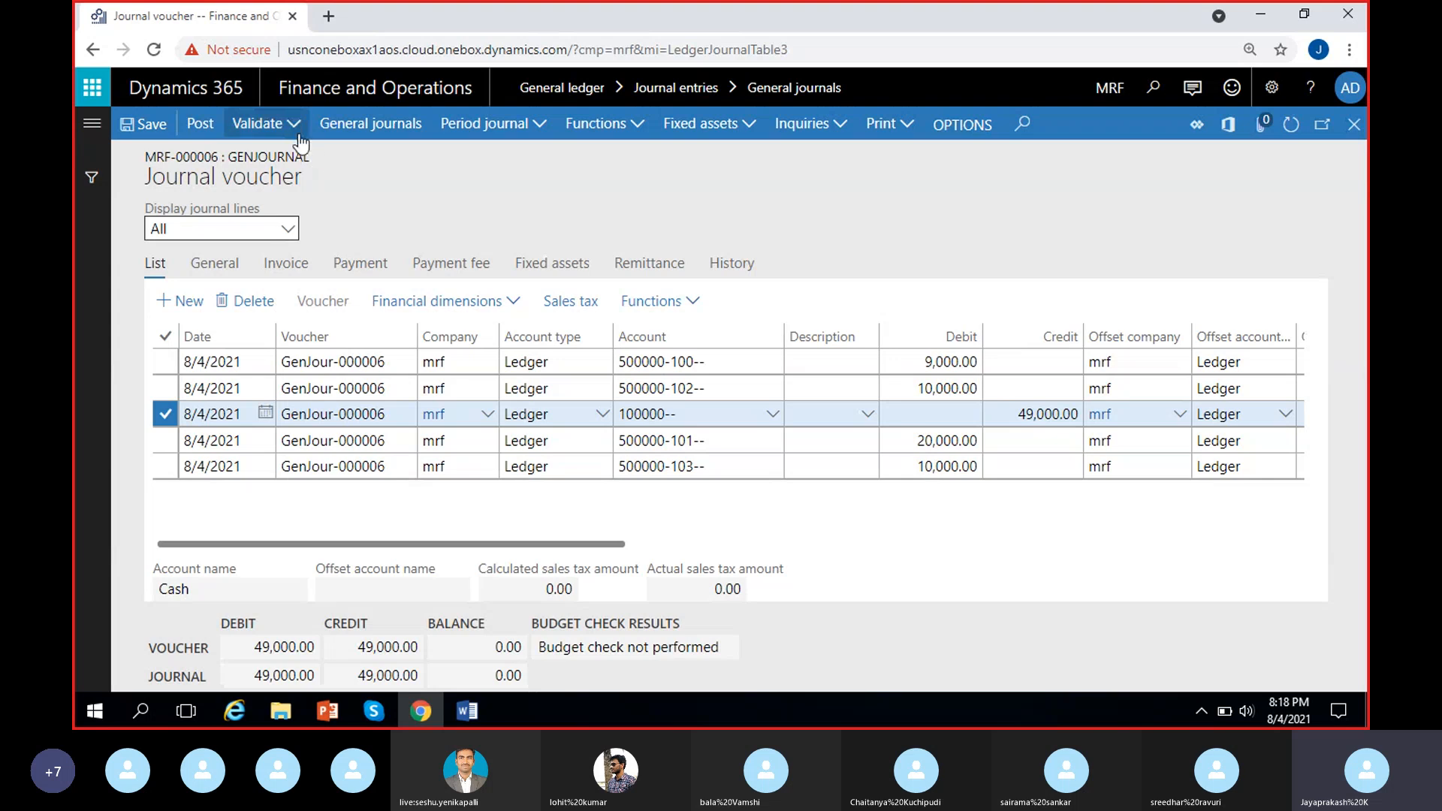
Step: Validate the journal, read all the validation messages, and post the journal
click(263, 124)
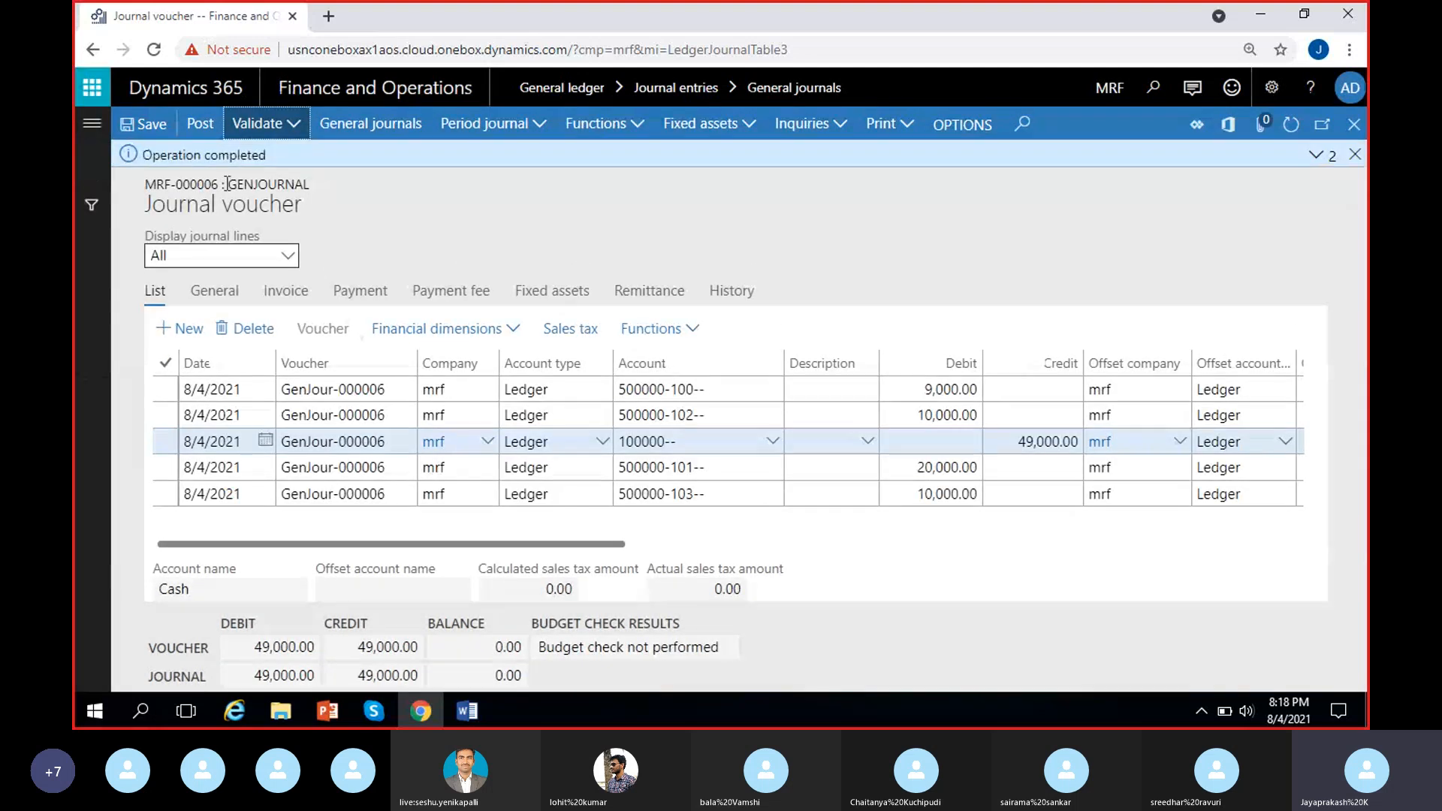
click(1314, 157)
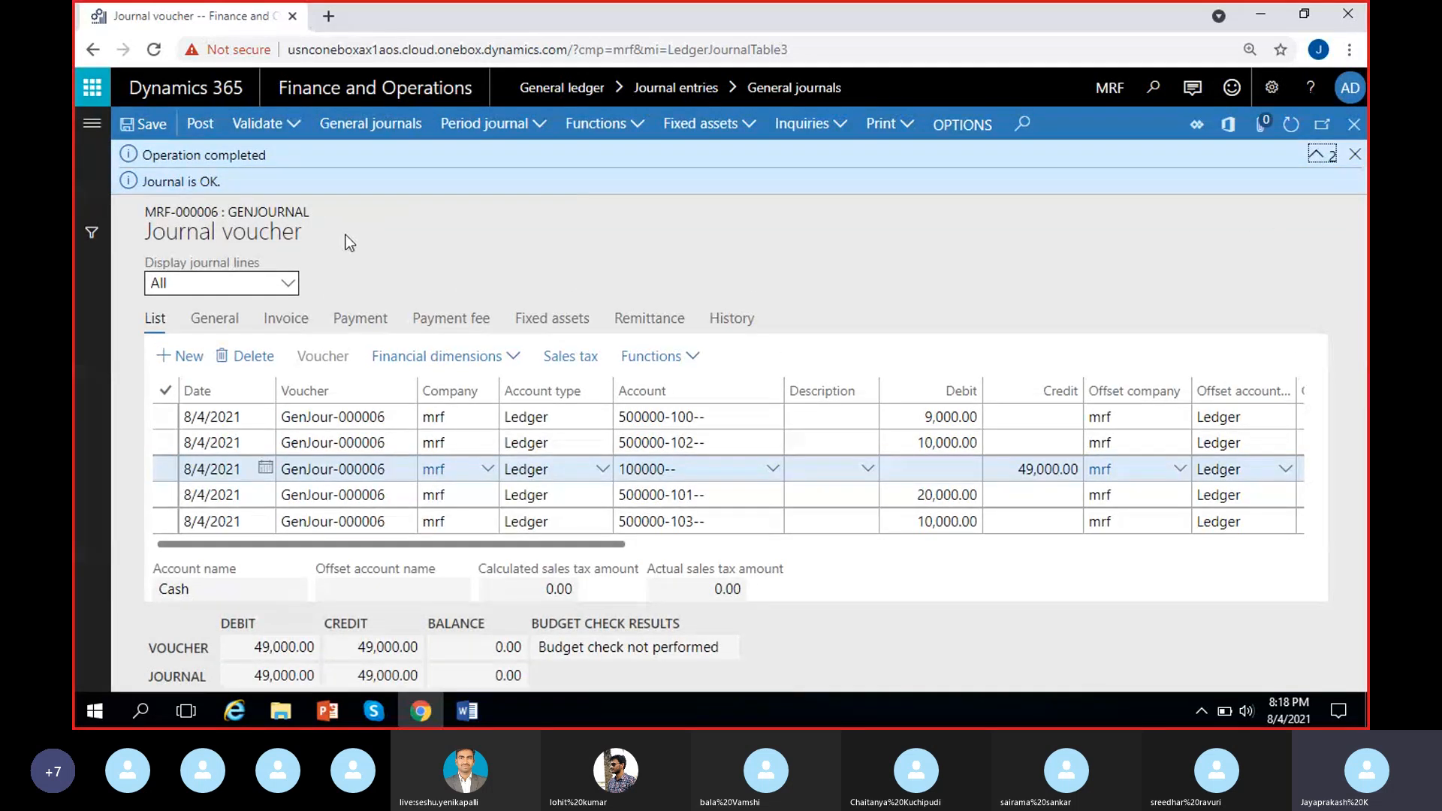
click(192, 128)
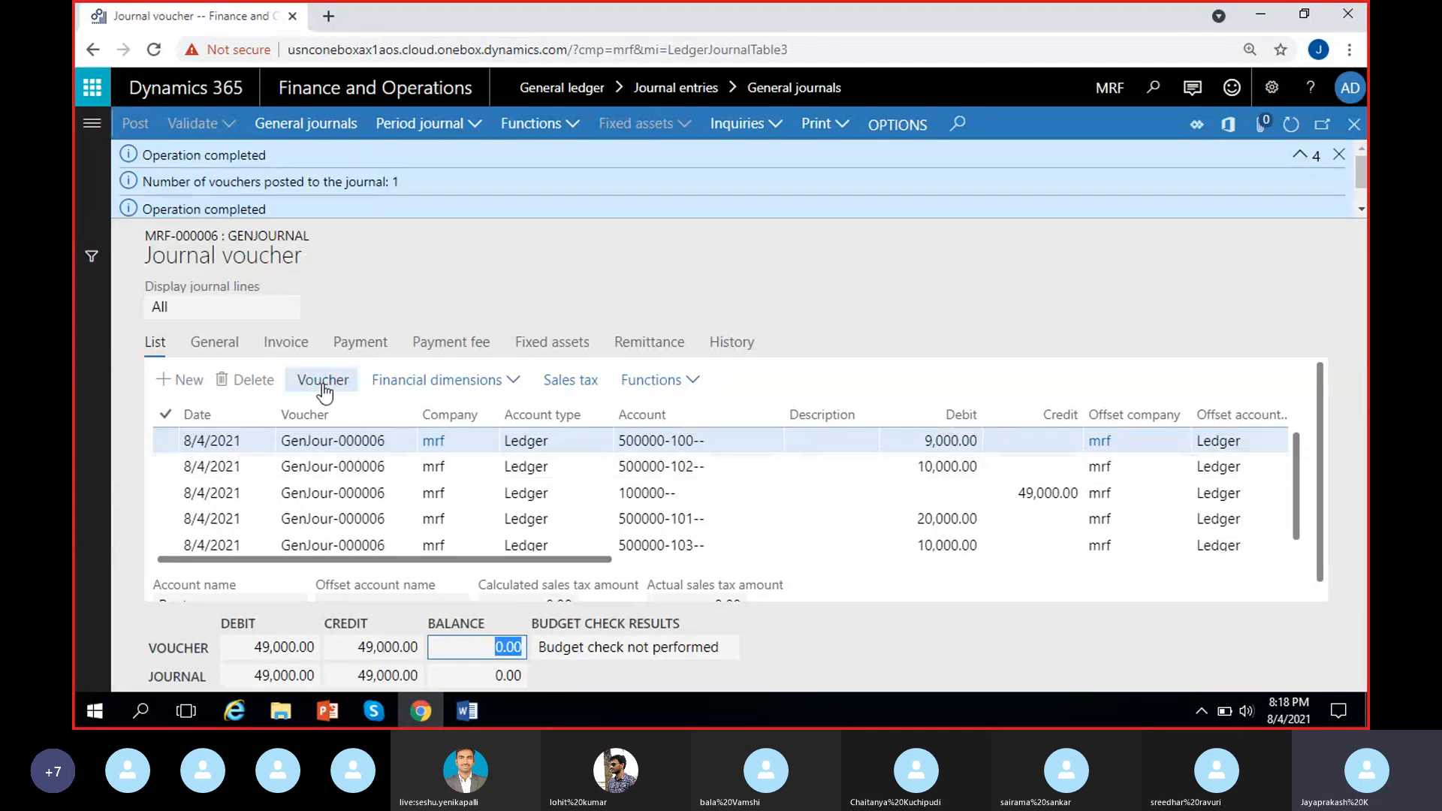
Step: Open the posted voucher's transactions and examine the ledger accounts and amounts for each location and Cash
click(326, 387)
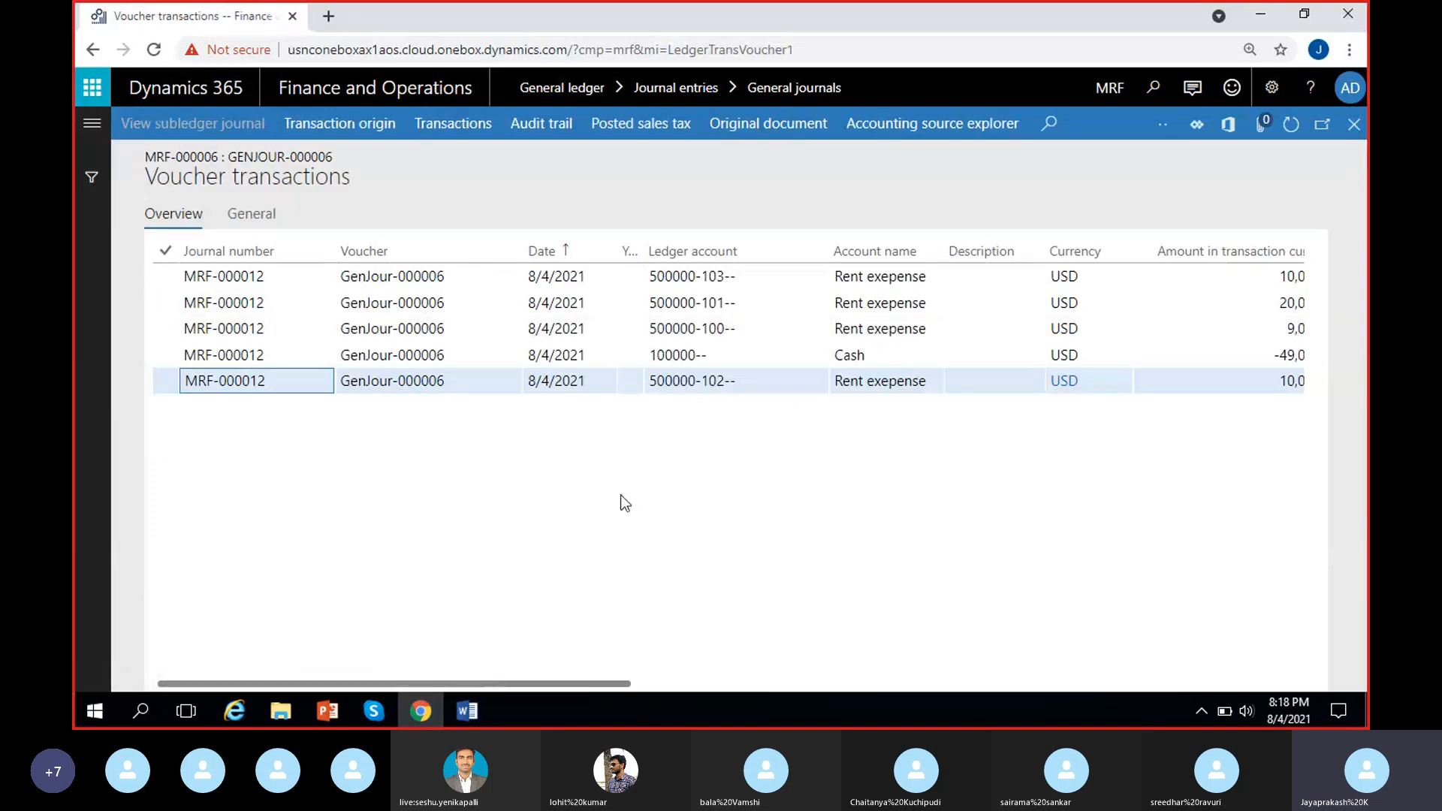
scroll(621, 494, right, 2)
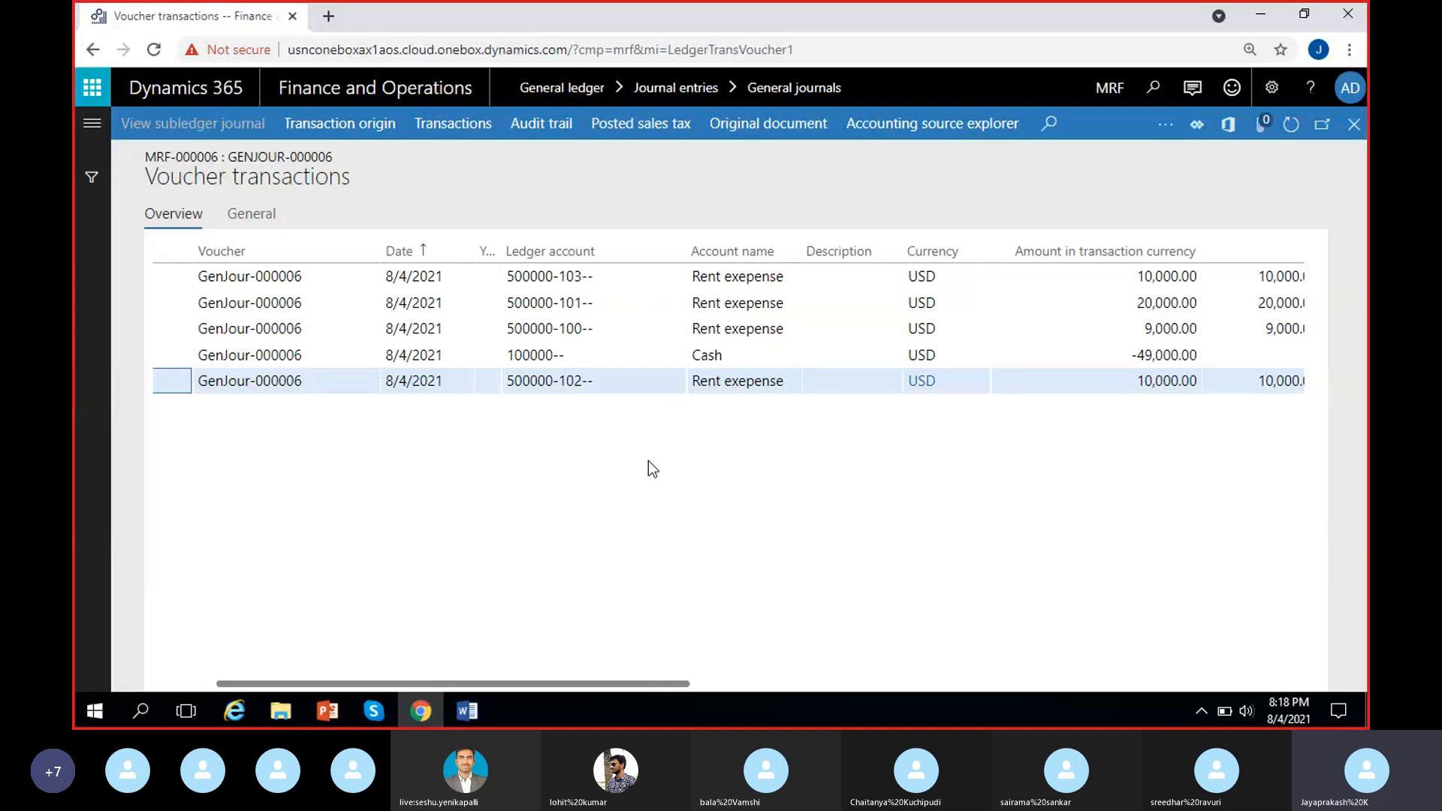
scroll(725, 530, right, 2)
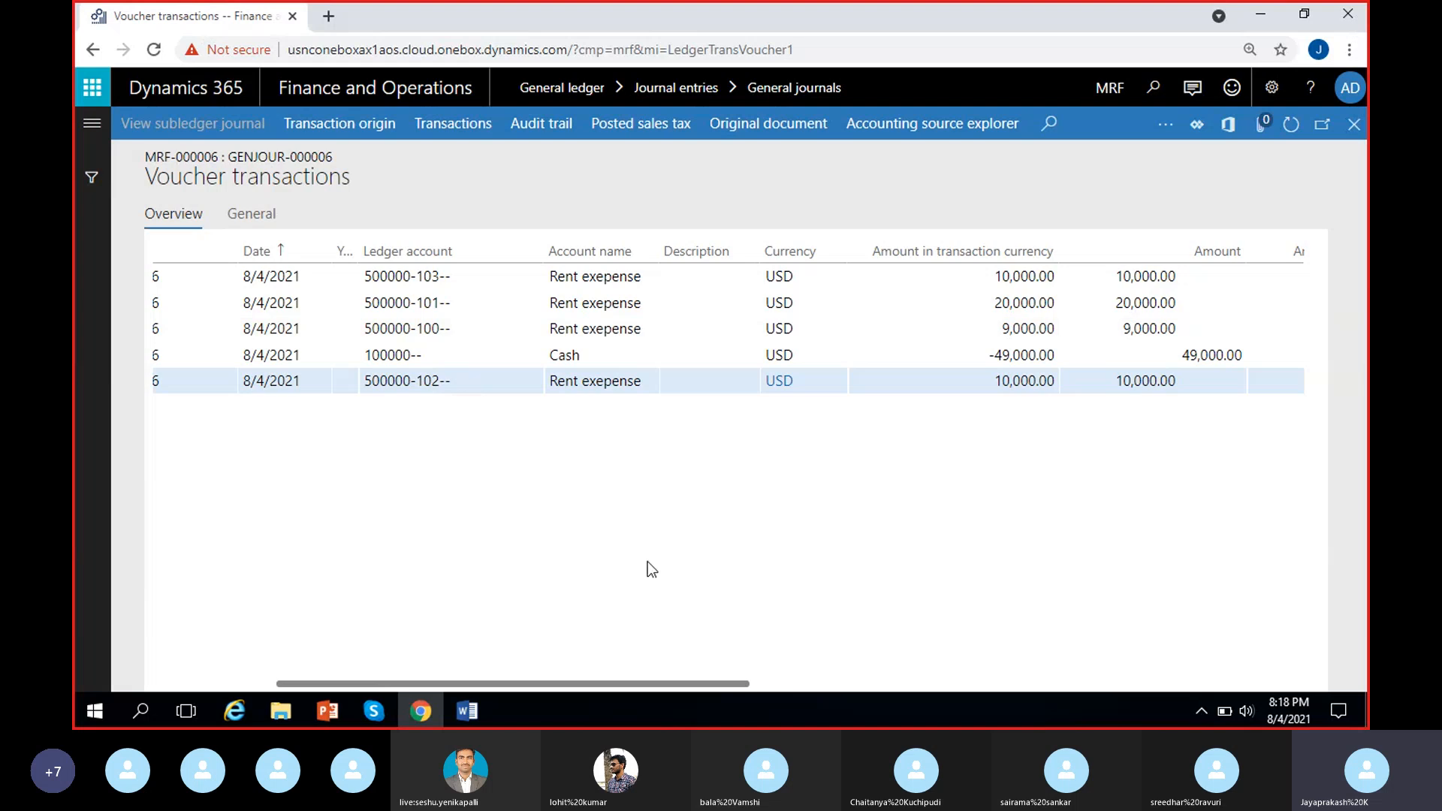
scroll(648, 562, left, 2)
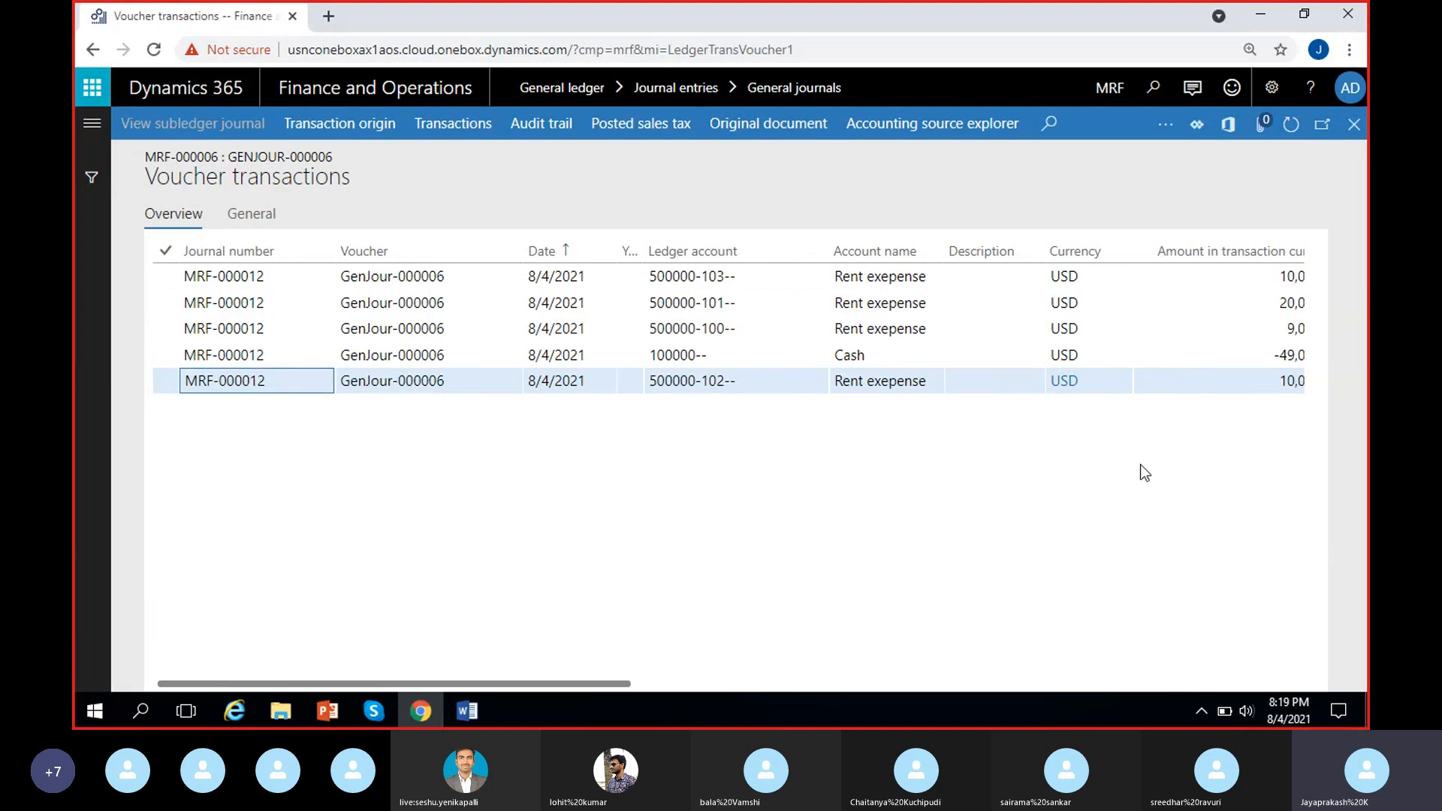
scroll(1140, 464, right, 2)
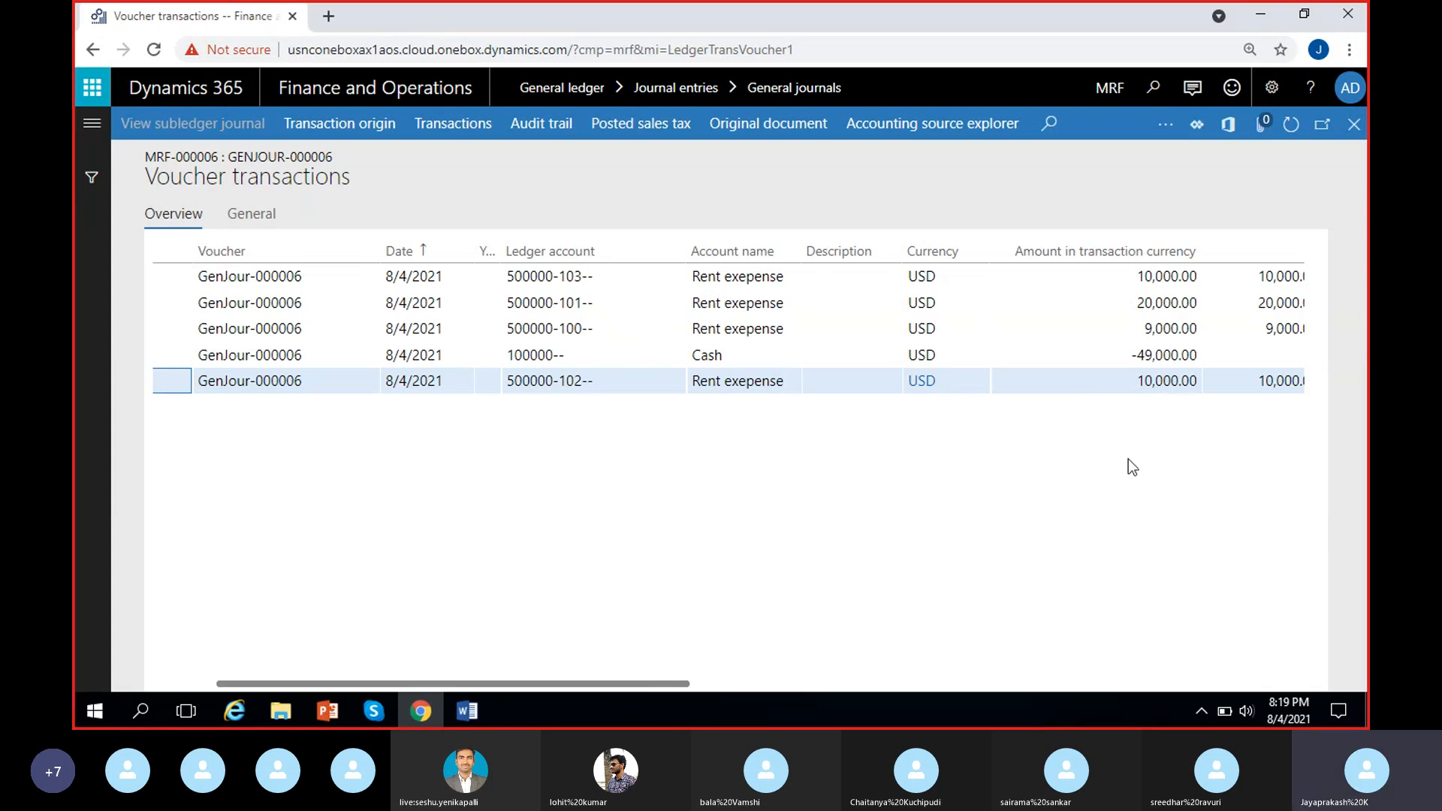
scroll(1179, 550, right, 2)
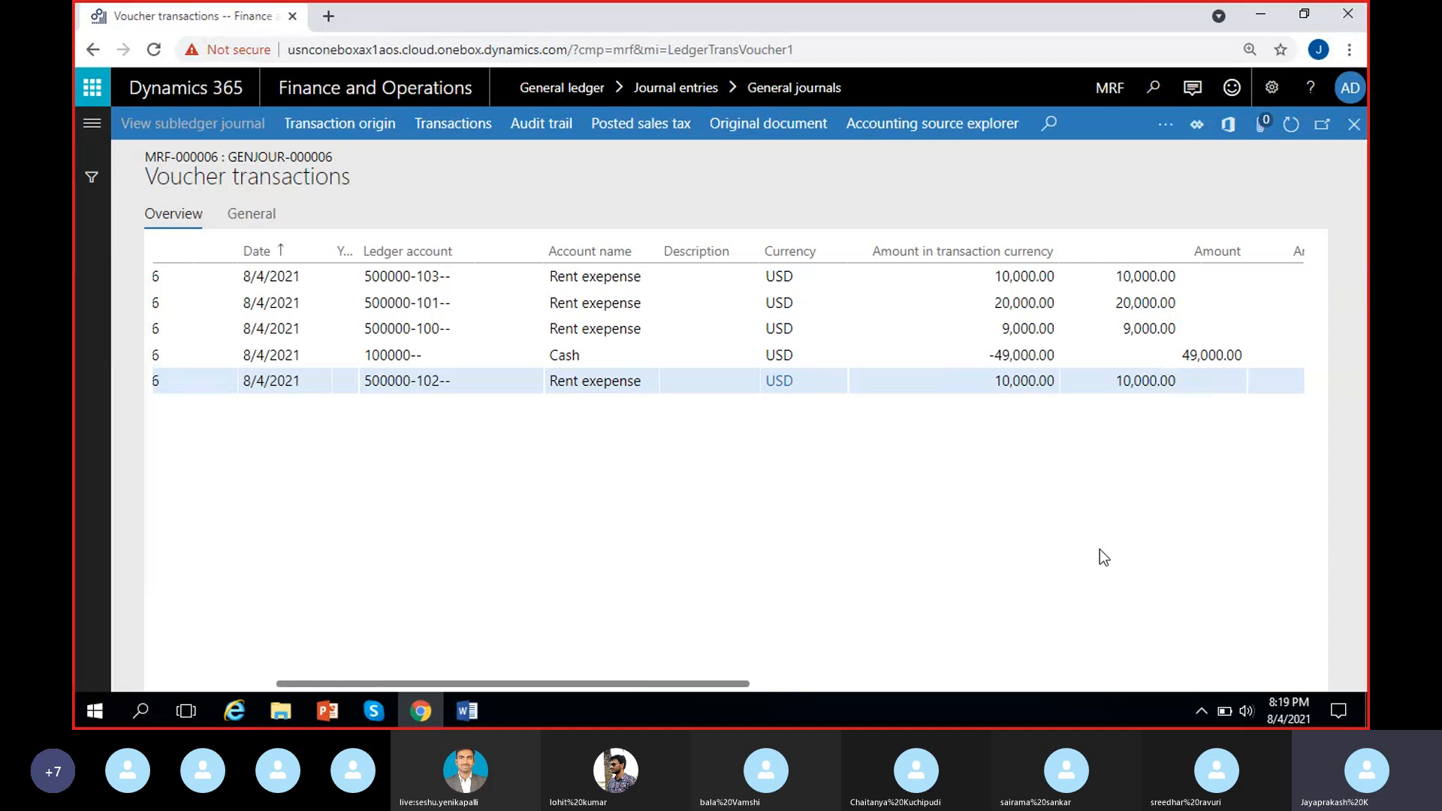
Step: Close the voucher transactions, dismiss the posting messages, and return to the General journals list
scroll(714, 571, left, 2)
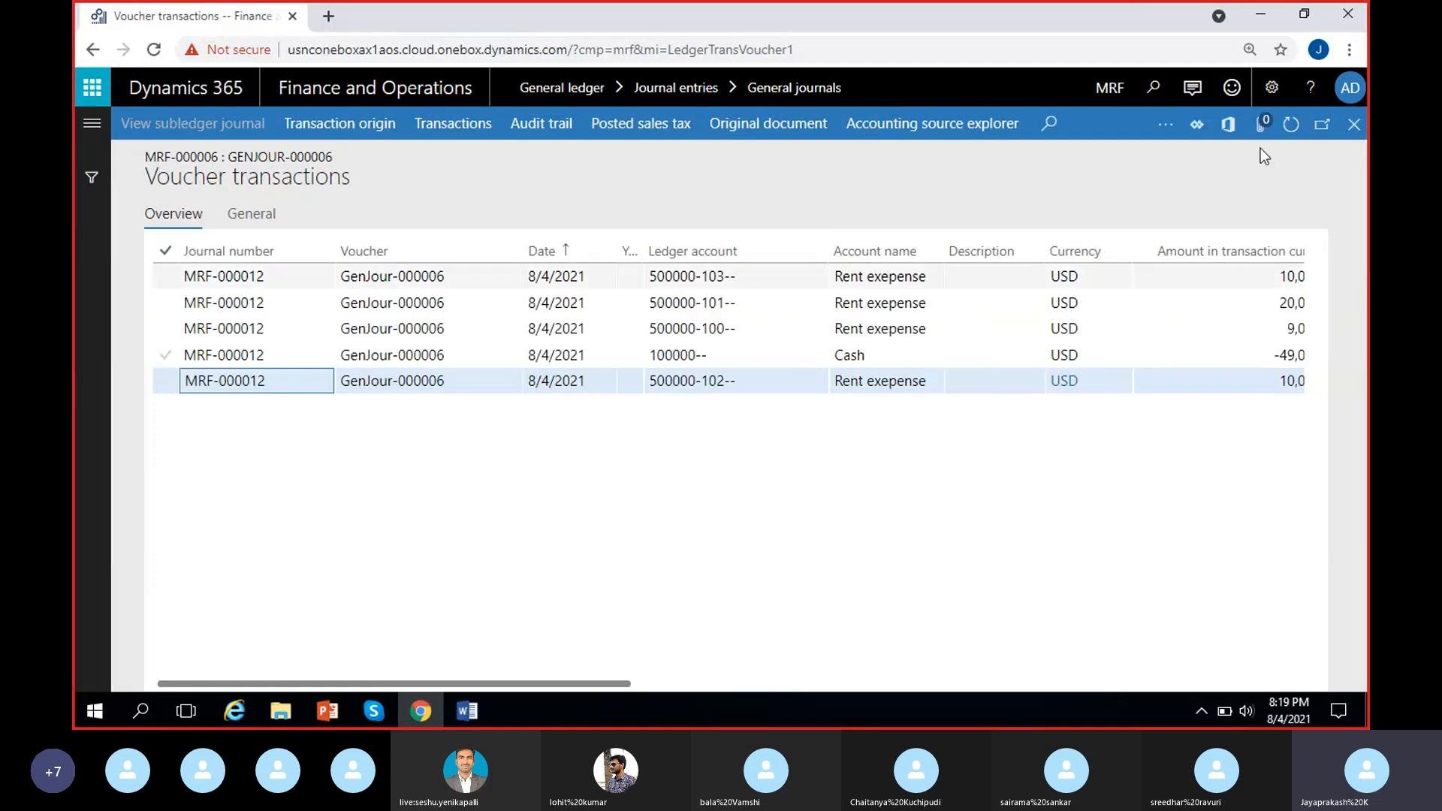
click(1354, 125)
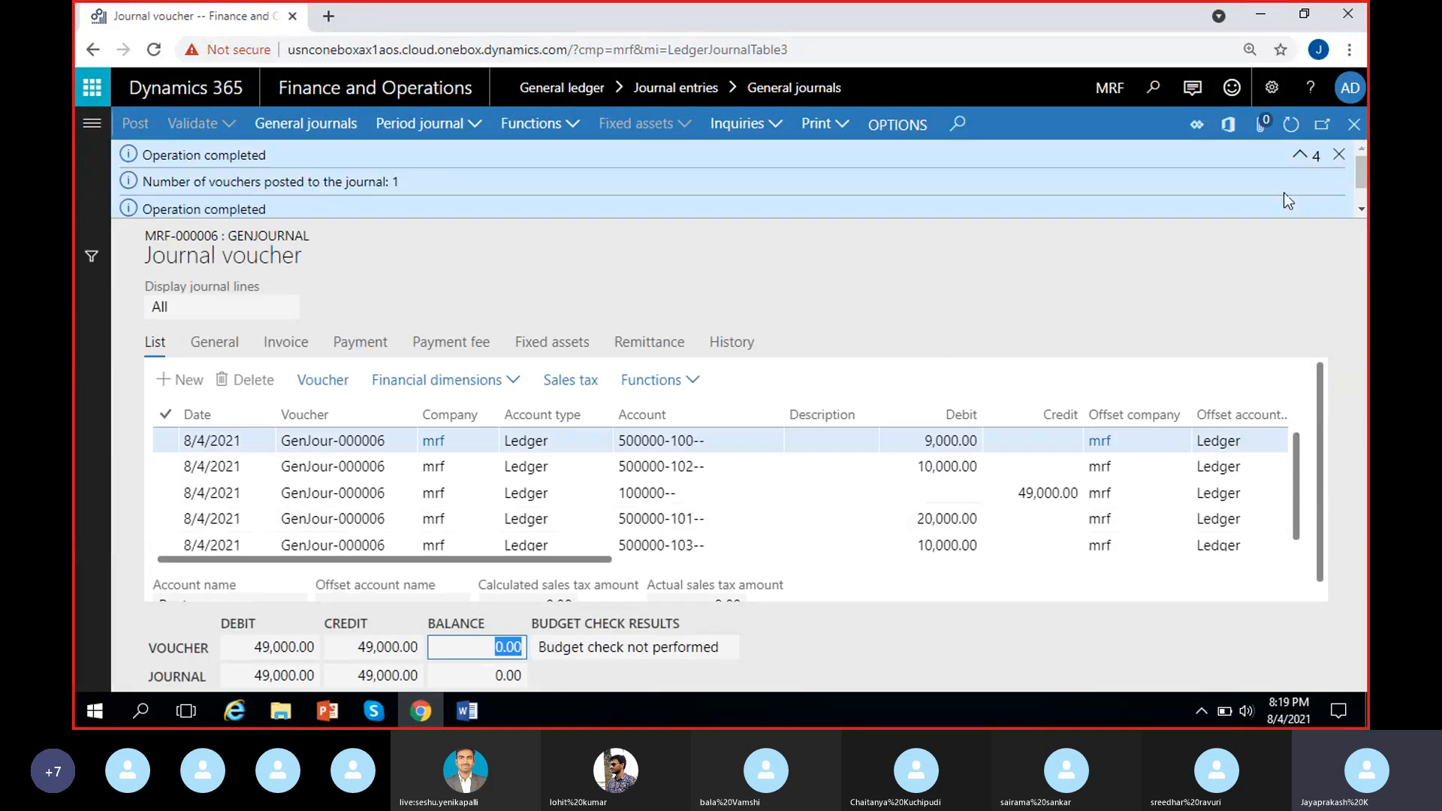
click(1340, 156)
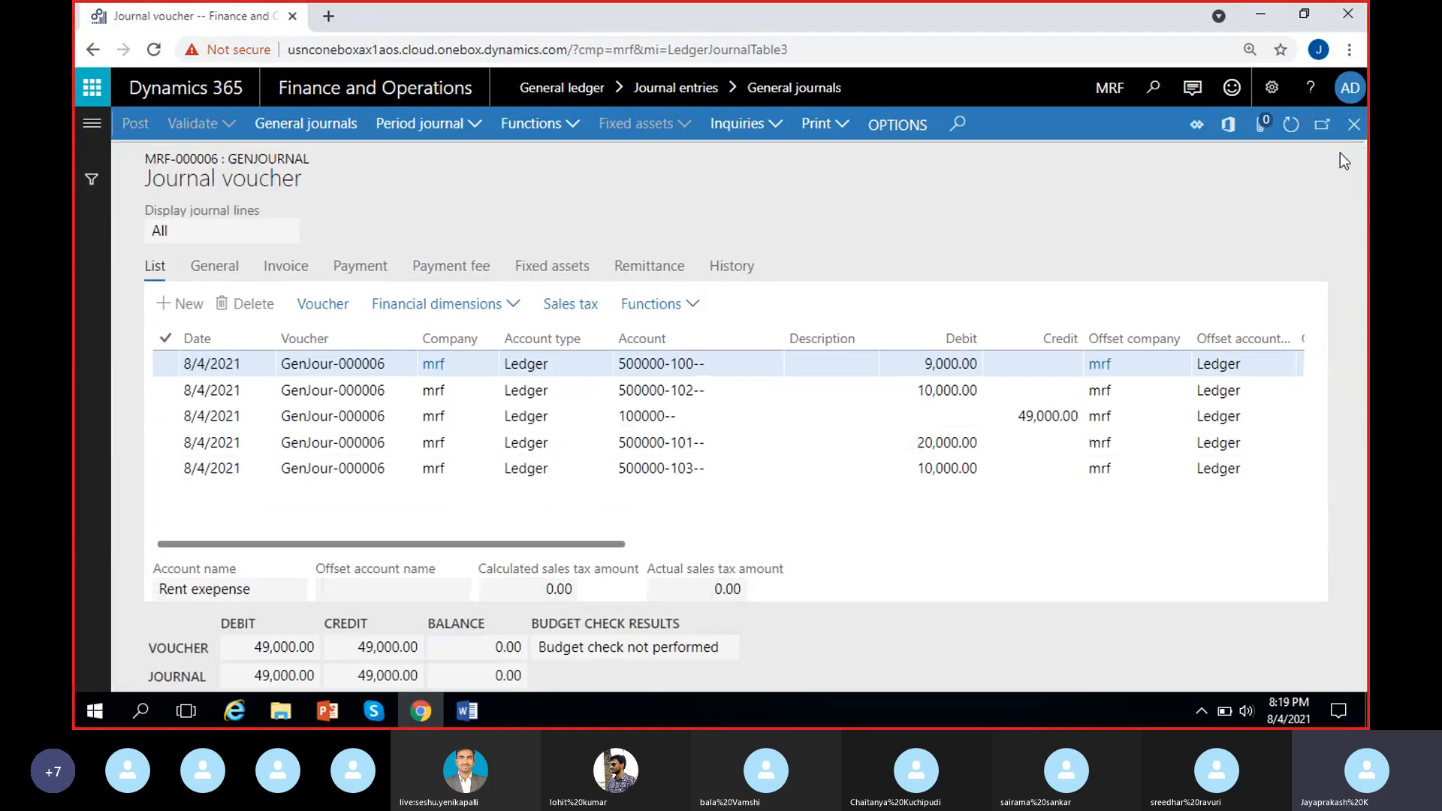
click(800, 637)
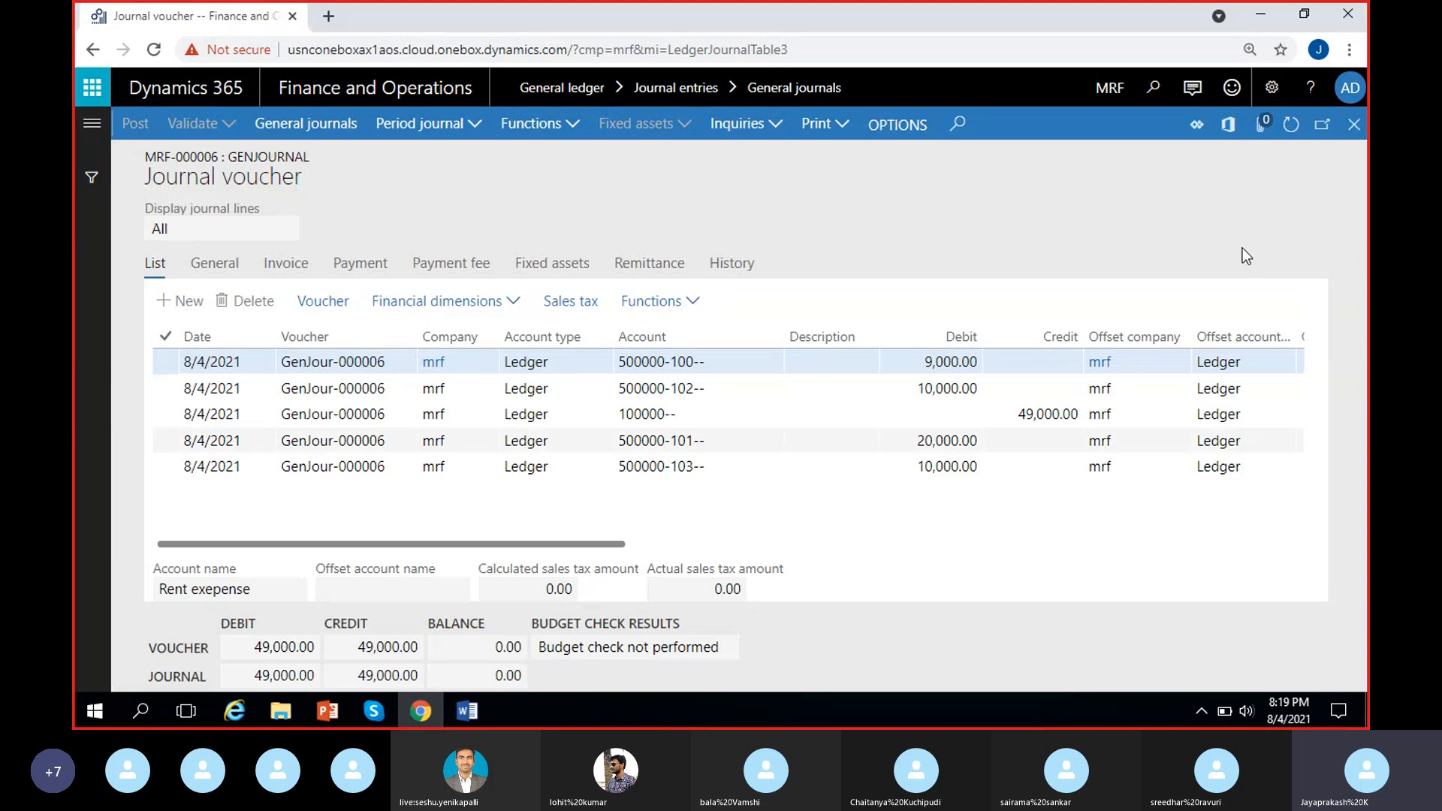
click(1354, 129)
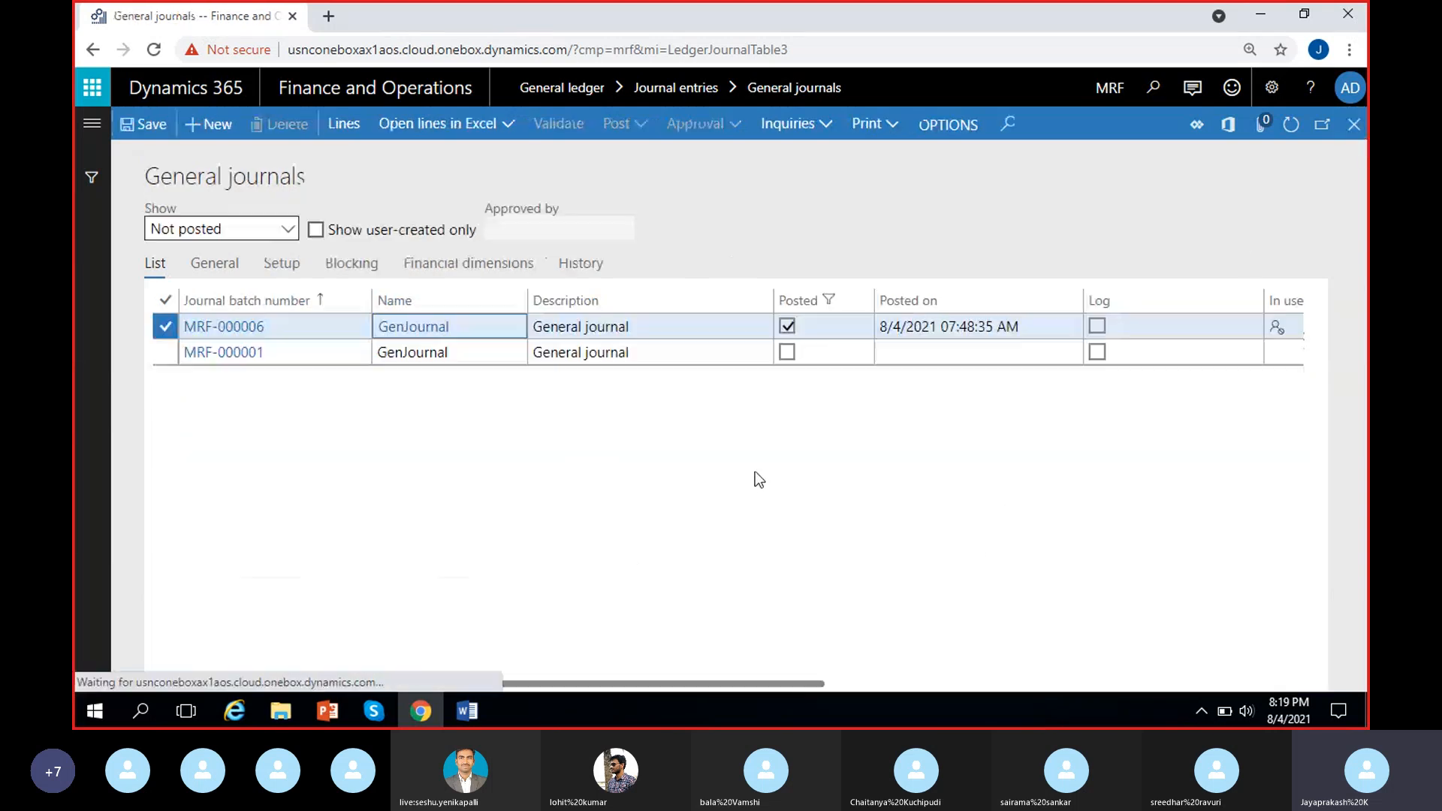
Step: Create a new general journal with the name GenJournal and open its lines
click(216, 134)
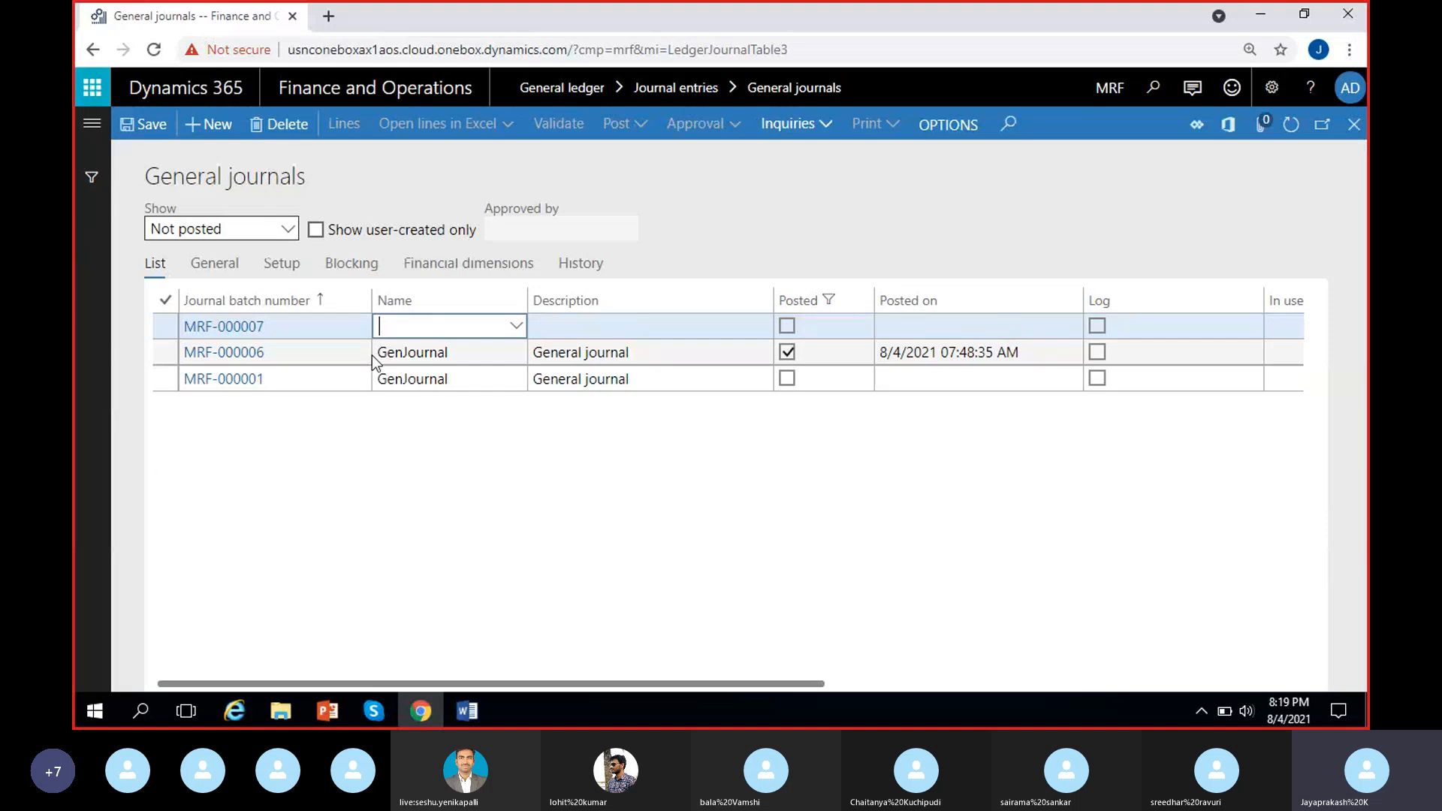
click(516, 325)
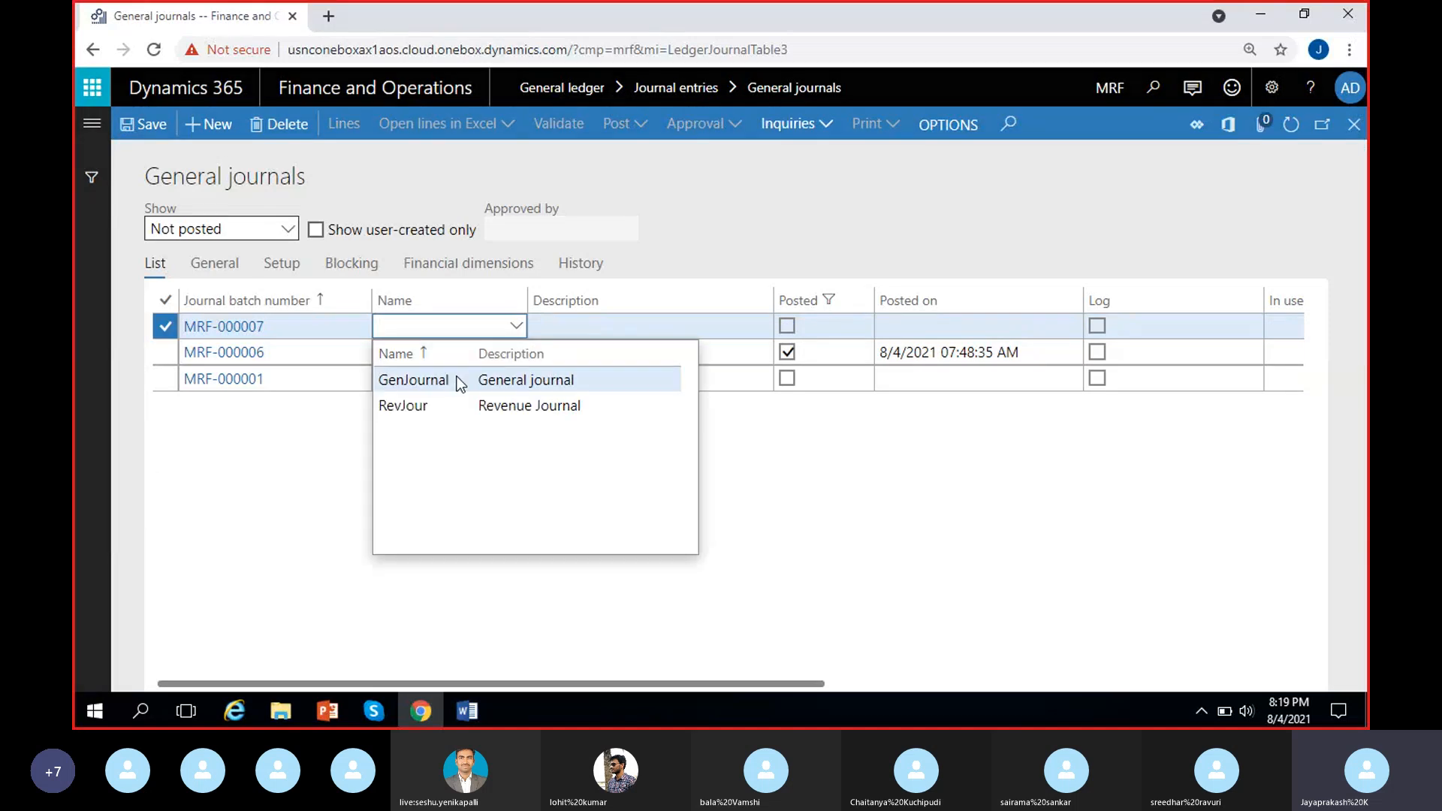
click(460, 379)
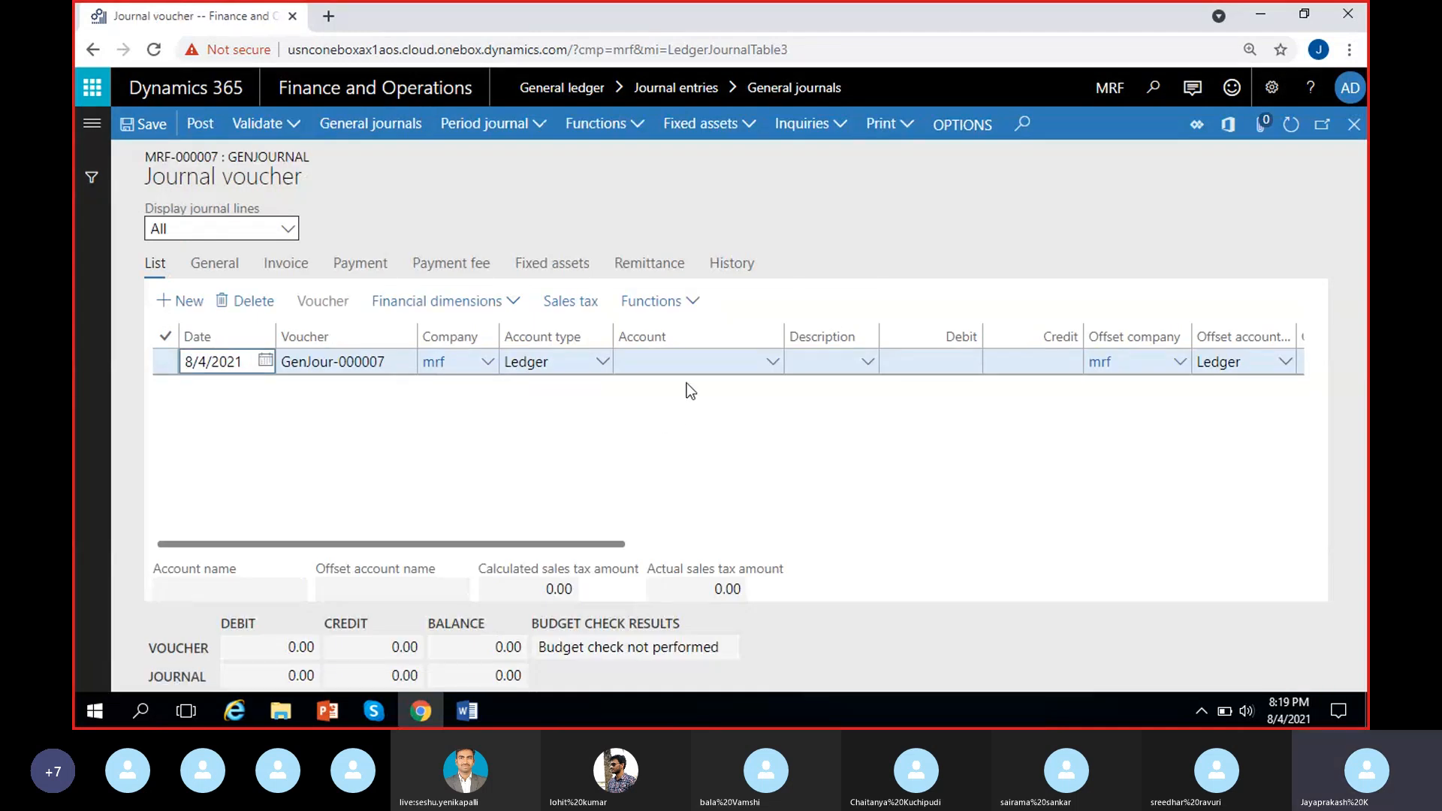
Step: Set the first voucher line to the Cash account 100000 with a credit of 5,000
click(772, 362)
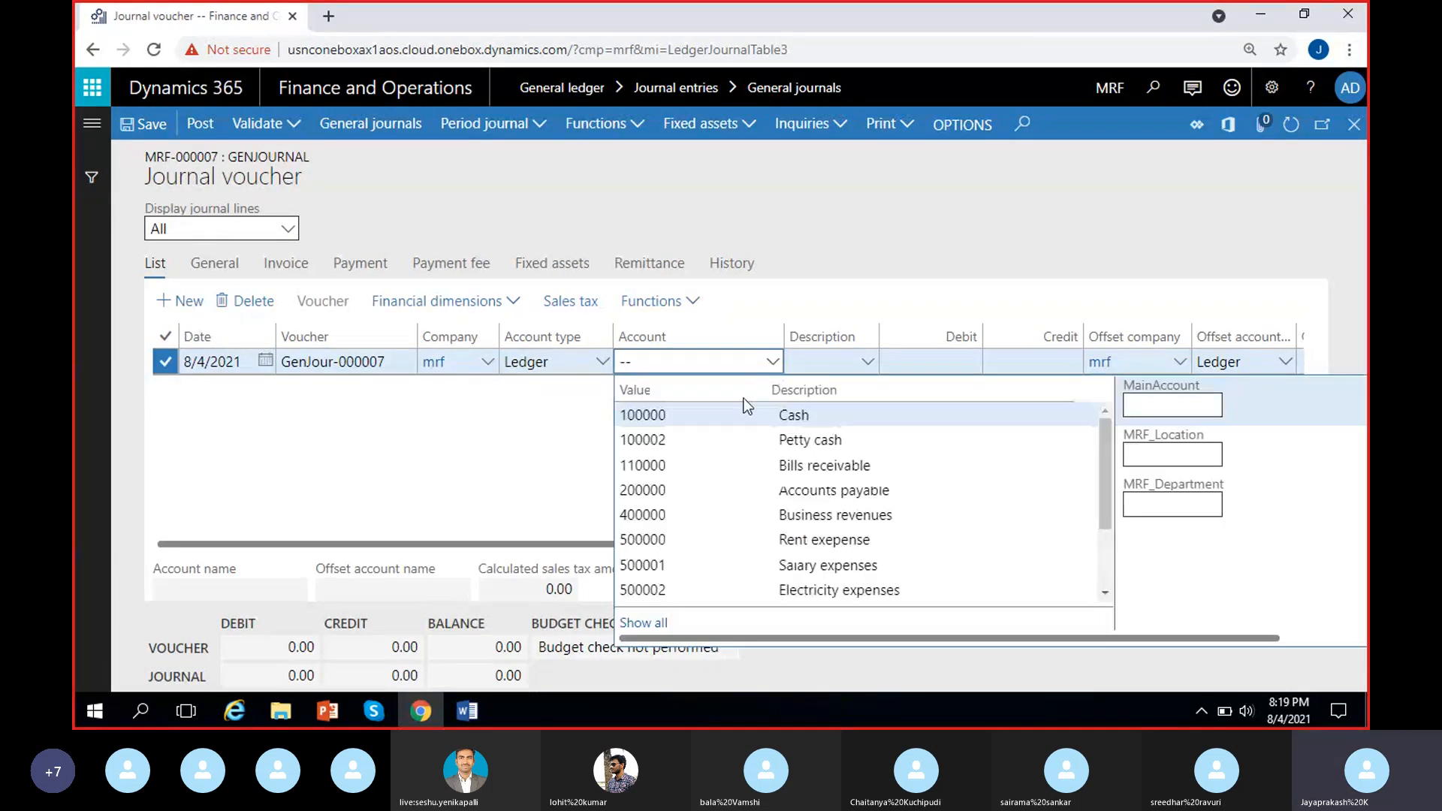
click(744, 412)
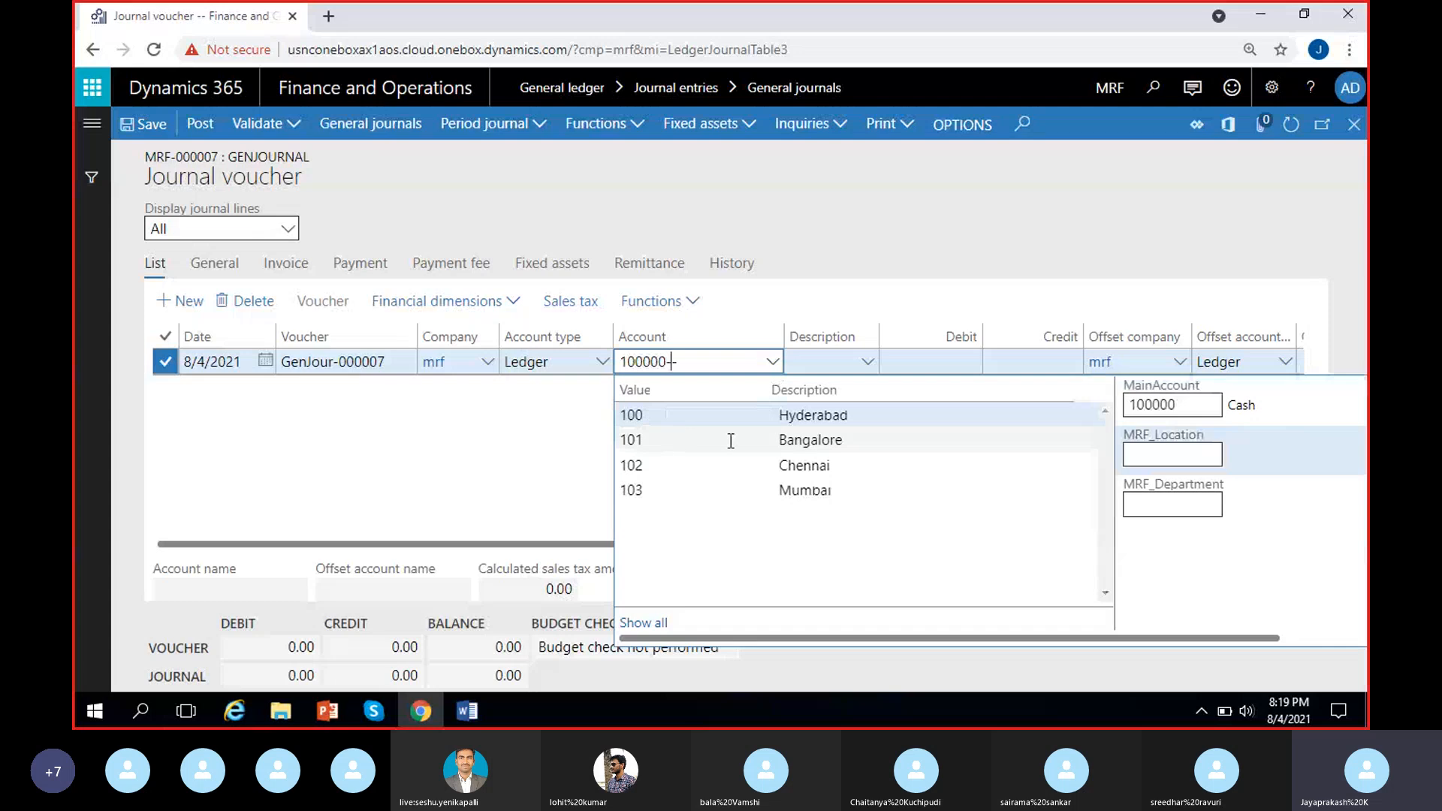
click(448, 477)
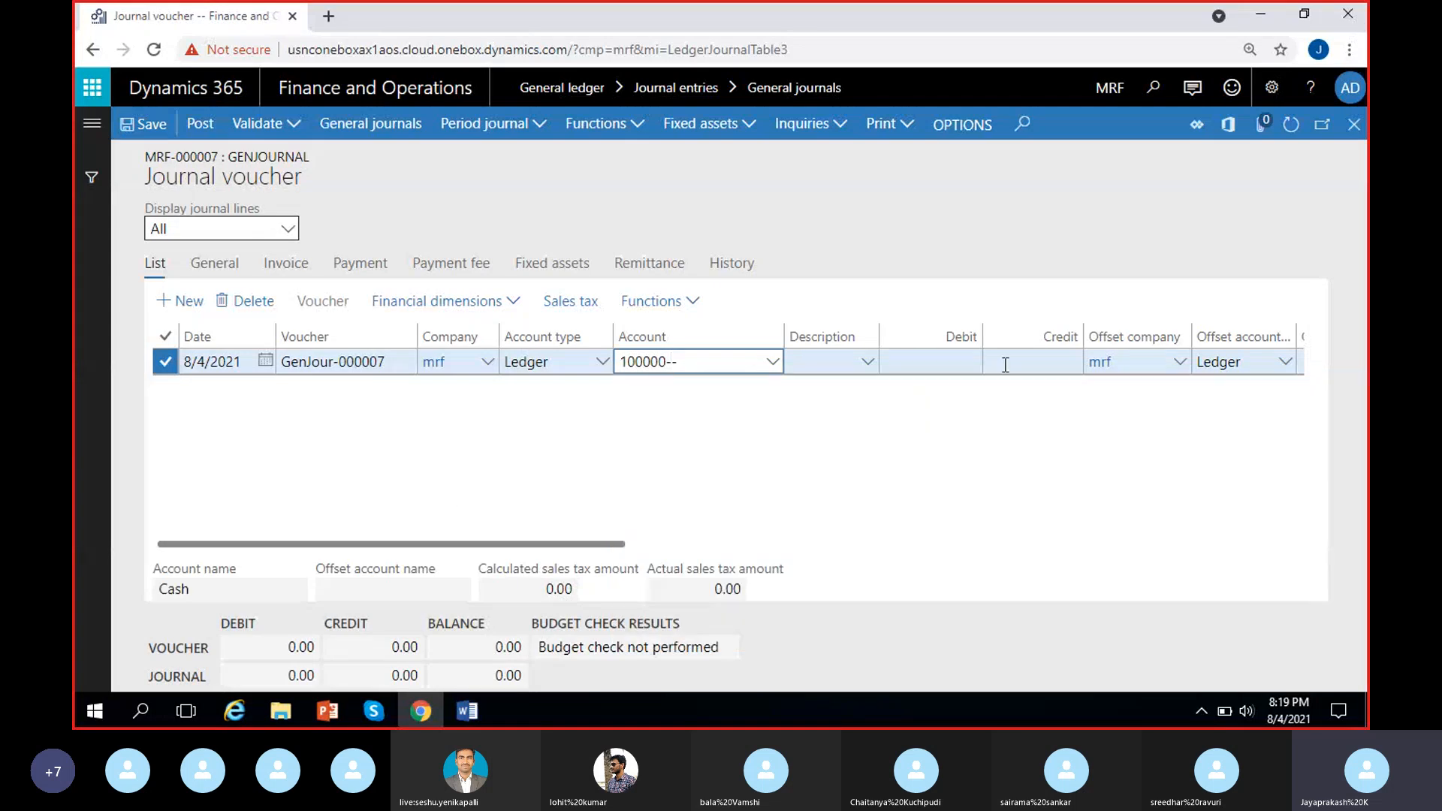
click(1007, 363)
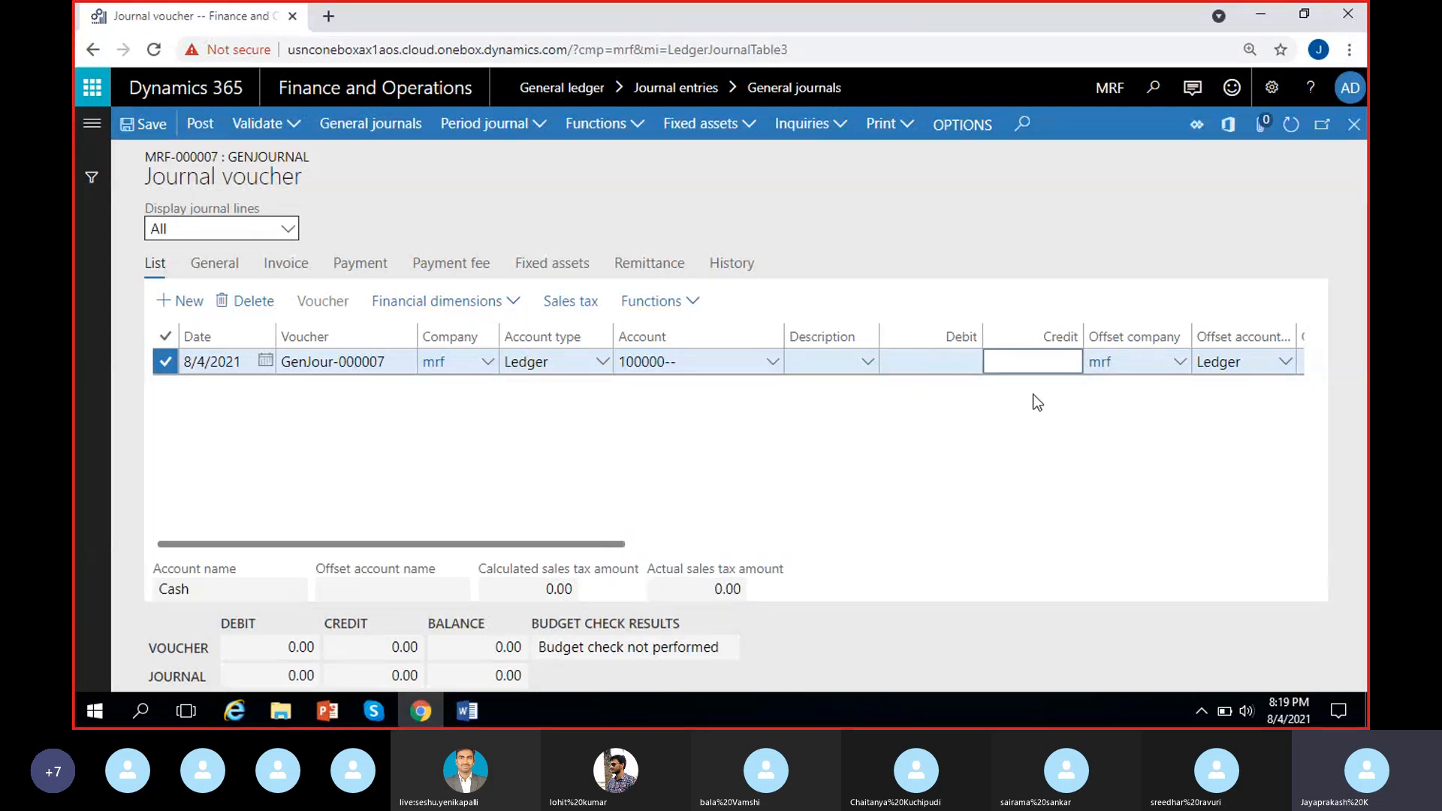
text(5,00)
text(000)
click(931, 449)
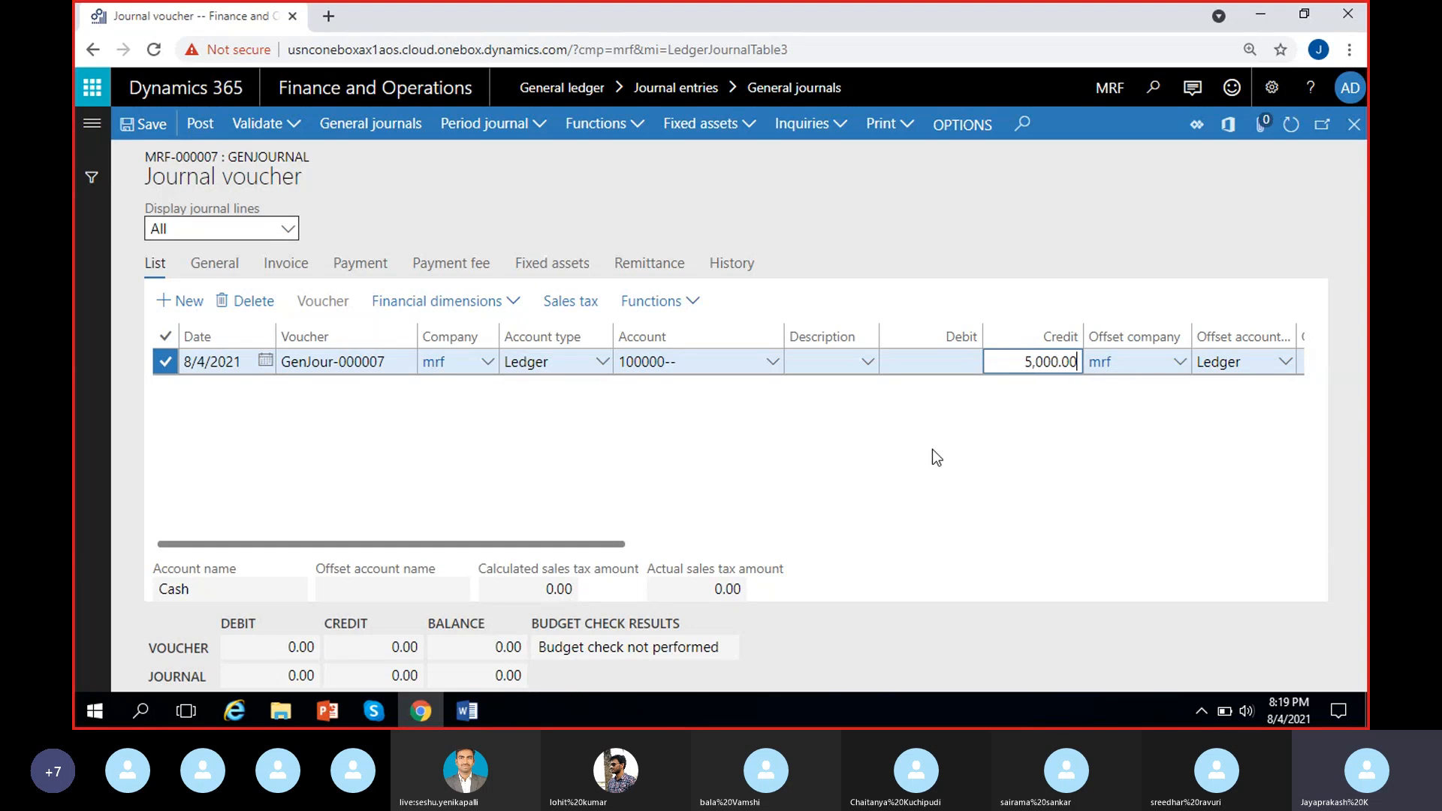
Step: Open the breakdown of the voucher and add an Electricity expenses line, account 500002, with a debit of 3,000
click(695, 304)
click(724, 440)
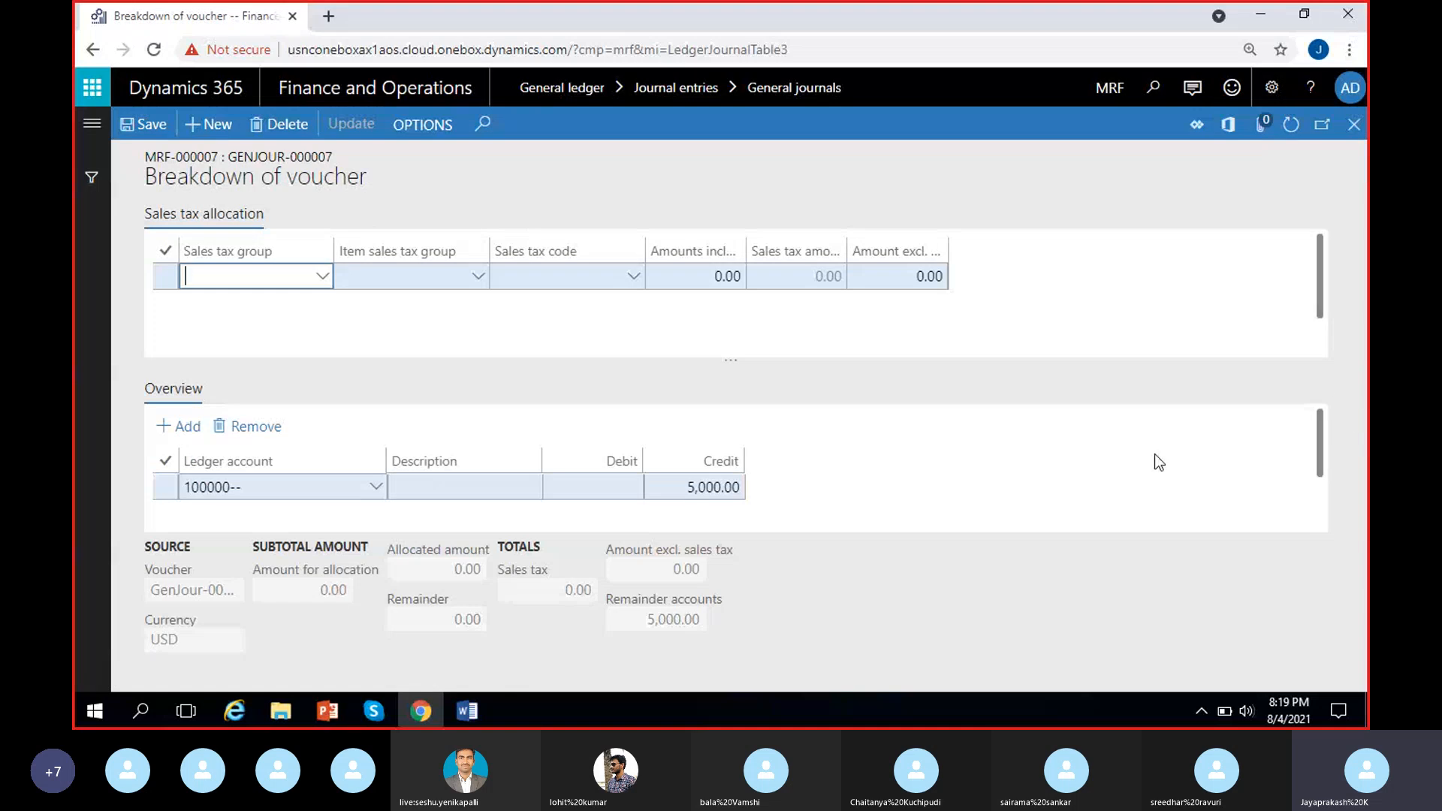
drag(1322, 445, 1325, 420)
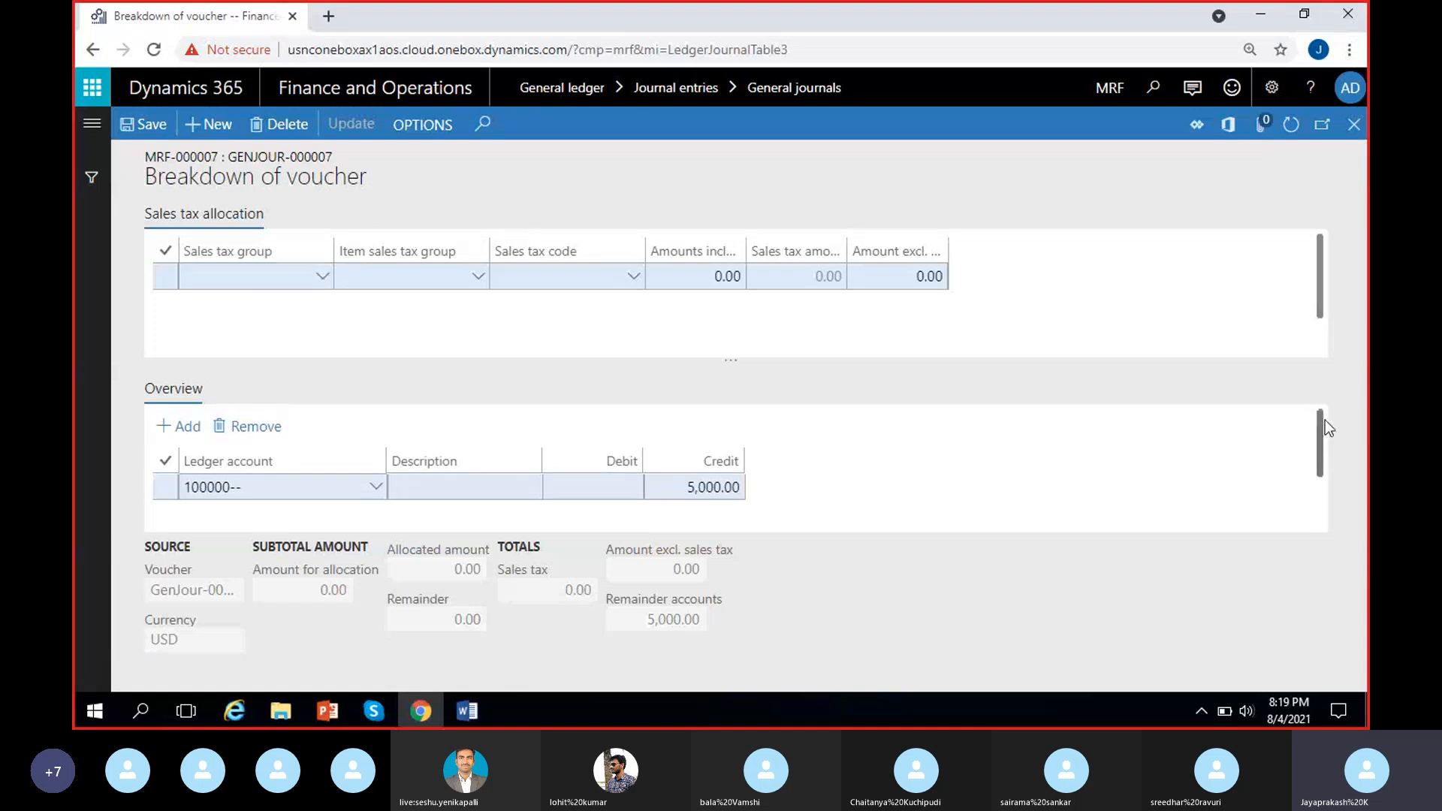
click(187, 426)
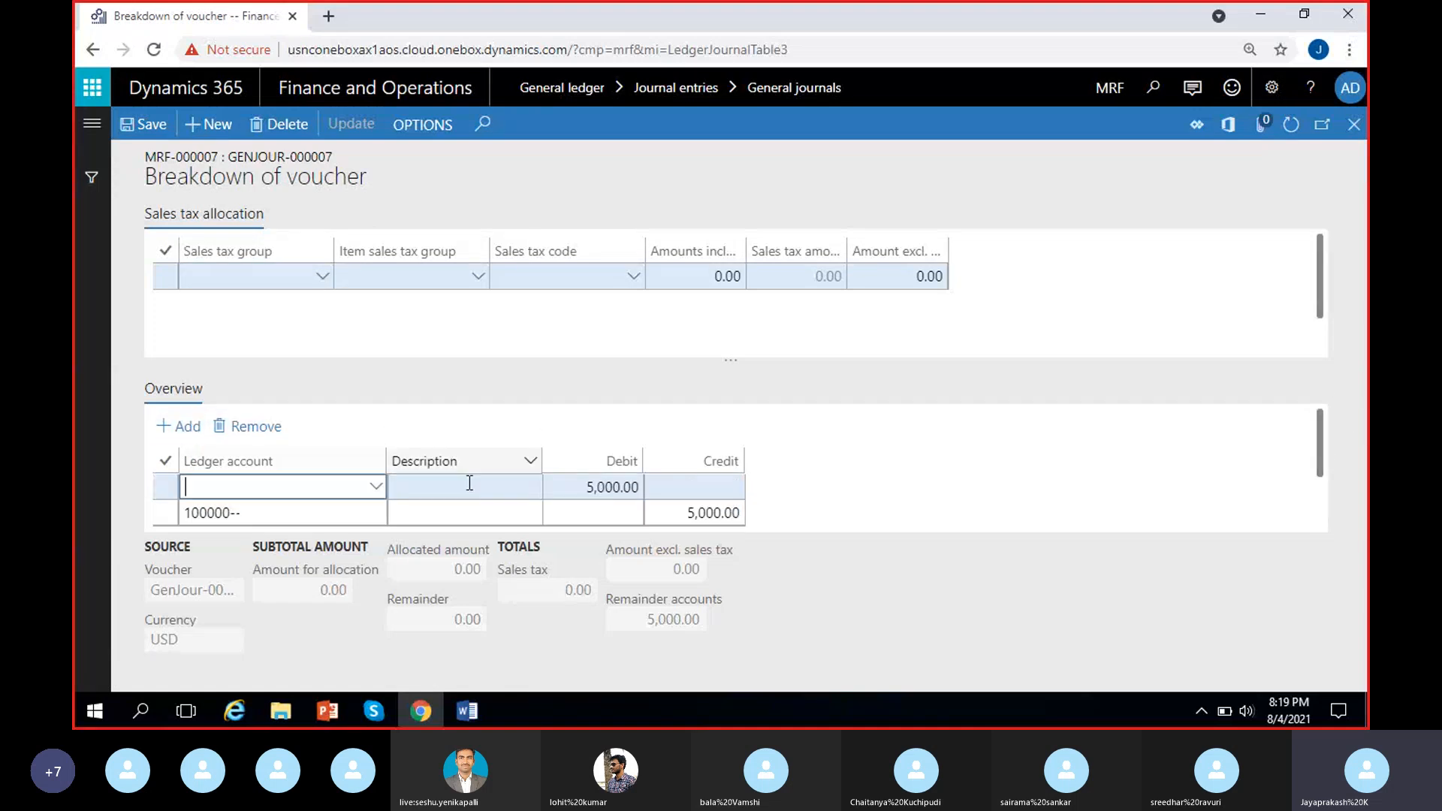
click(376, 488)
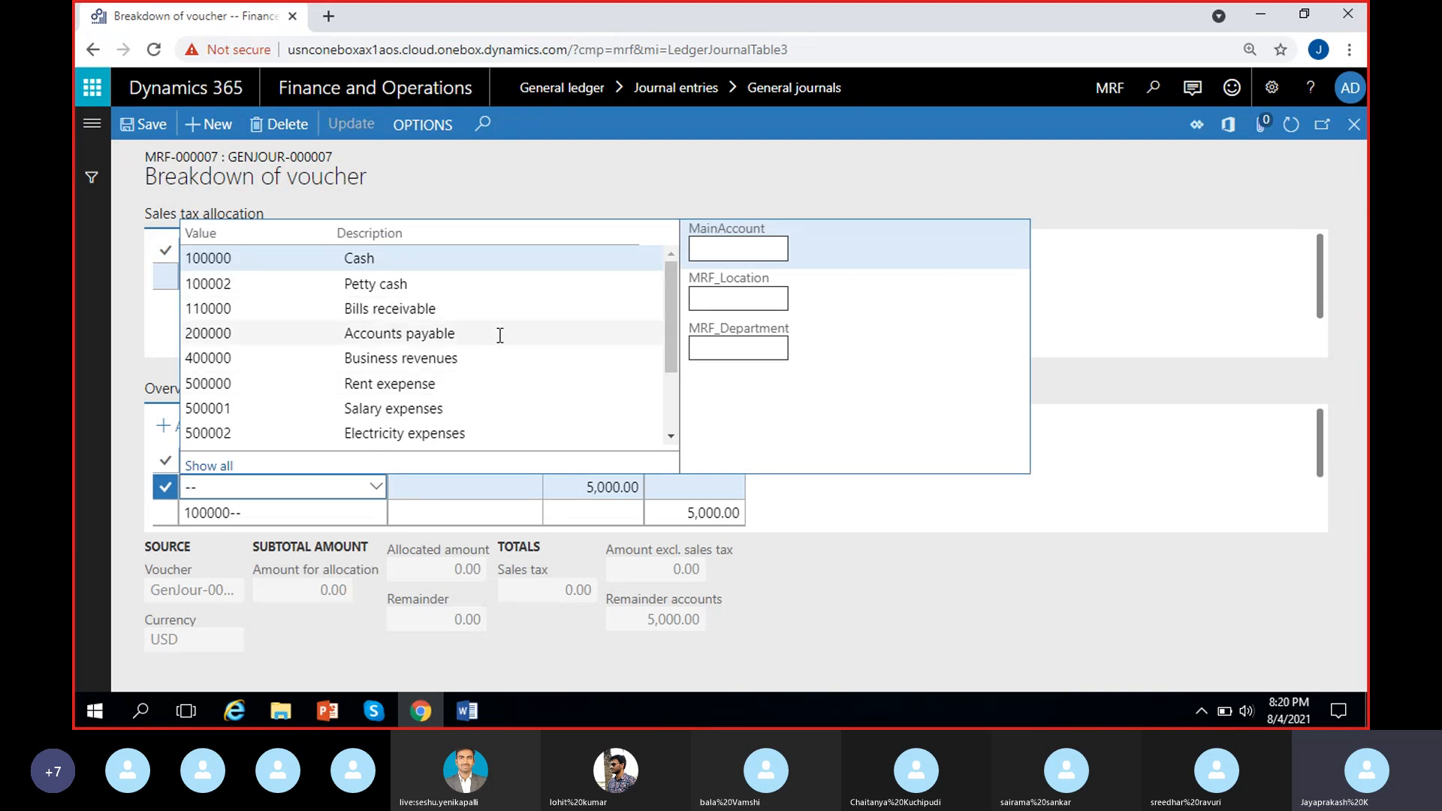
scroll(459, 392, down, 2)
click(419, 338)
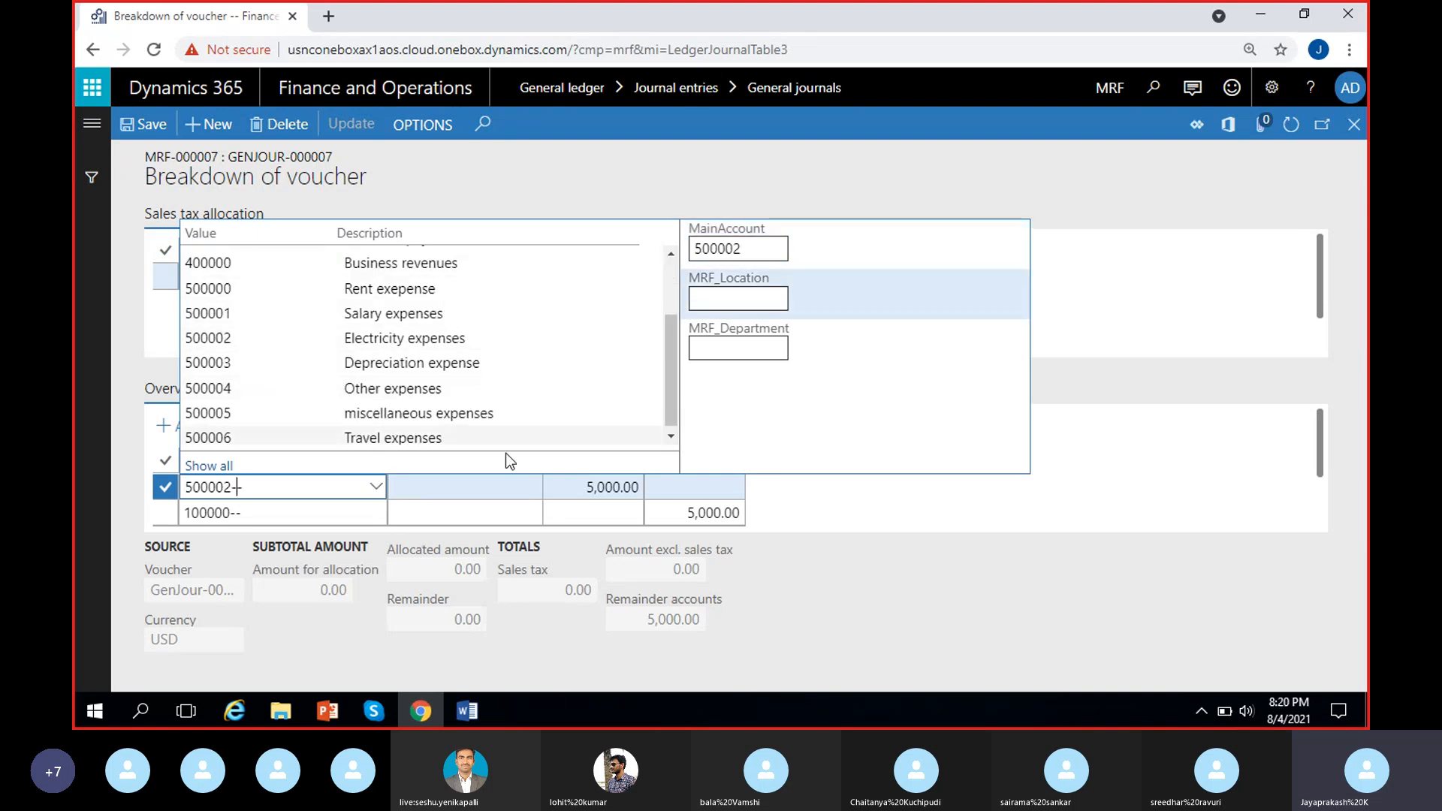
click(575, 488)
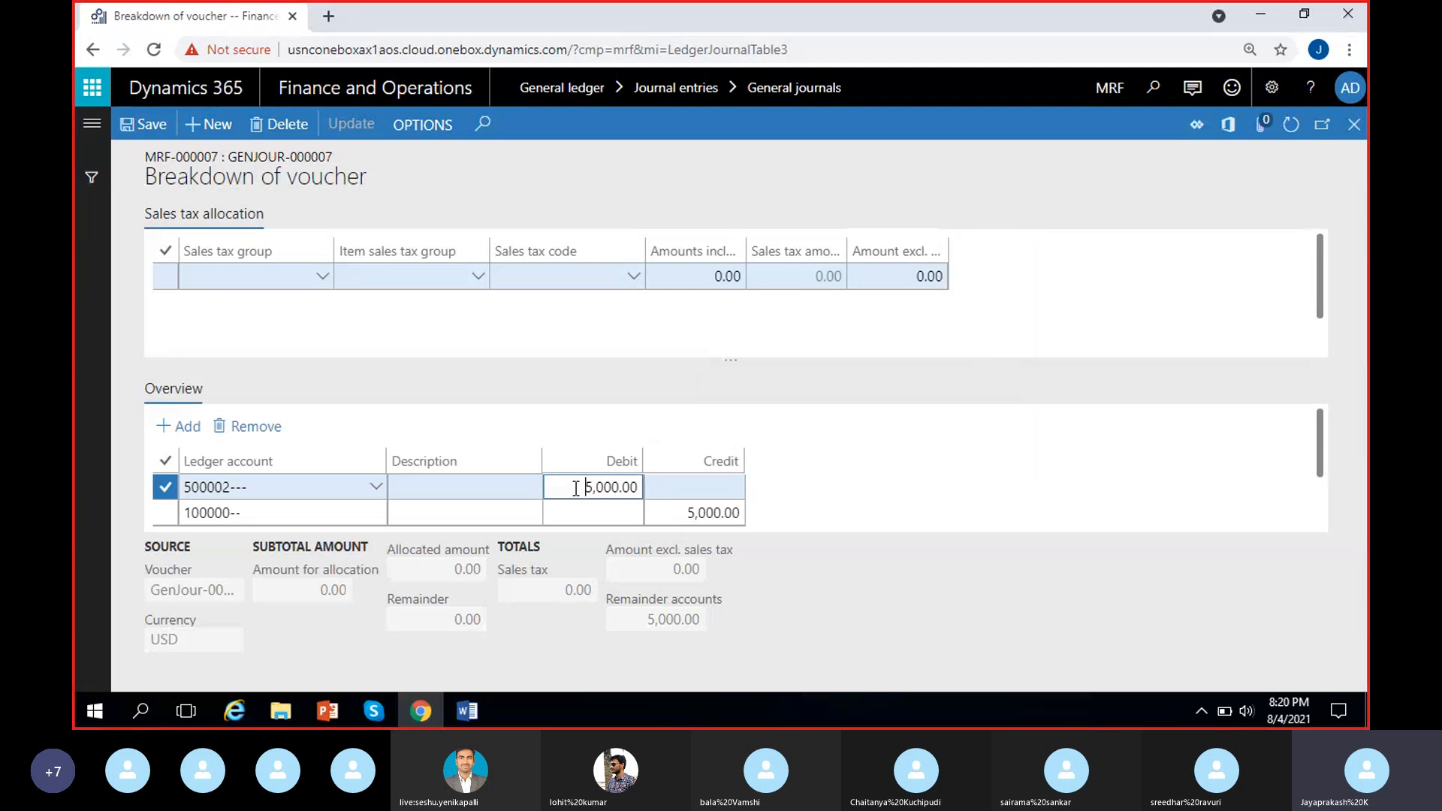
key(Delete)
key(Delete)
key(Delete)
Step: Add an Other expenses line, account 500004, to the breakdown with the remaining 2,000 as debit
click(178, 427)
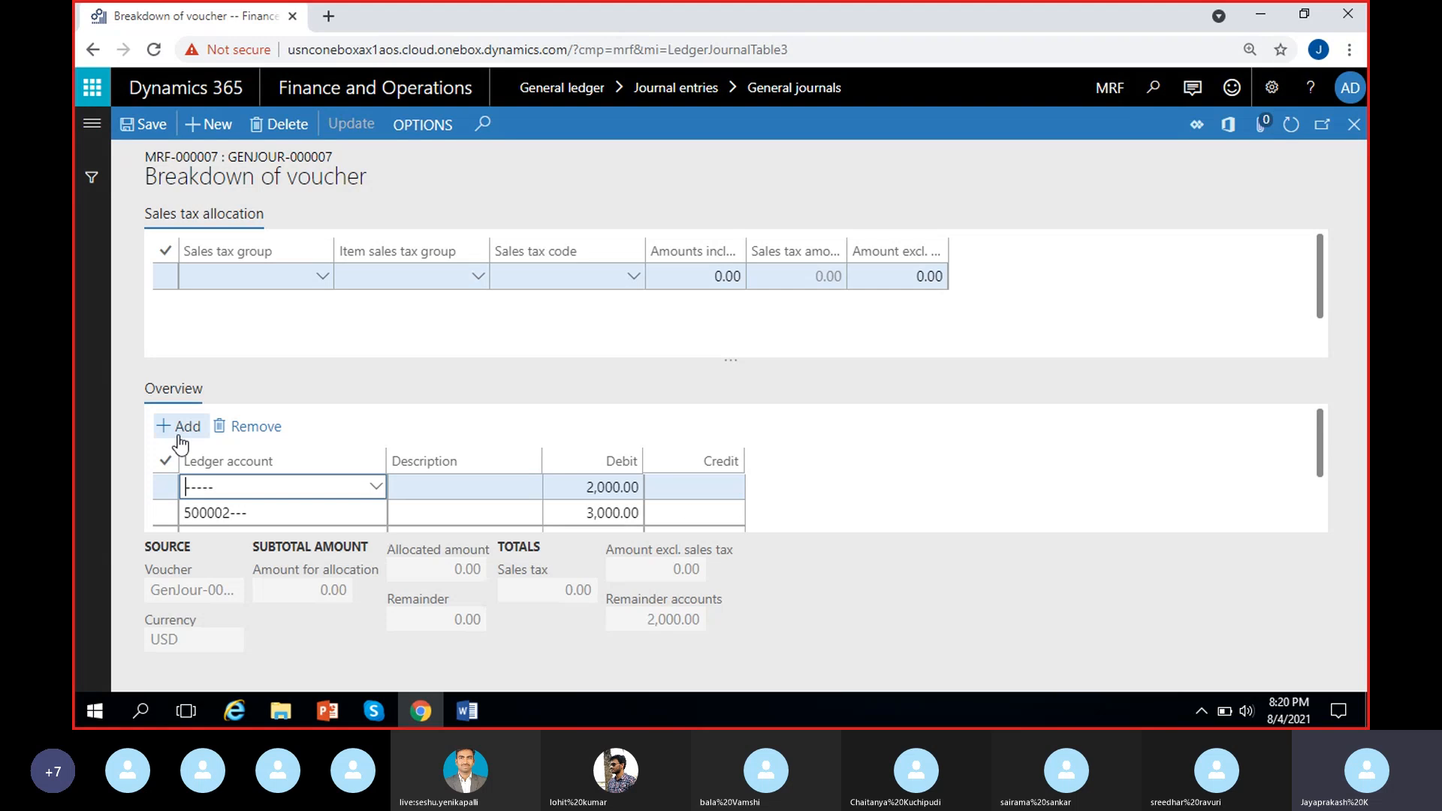
click(375, 488)
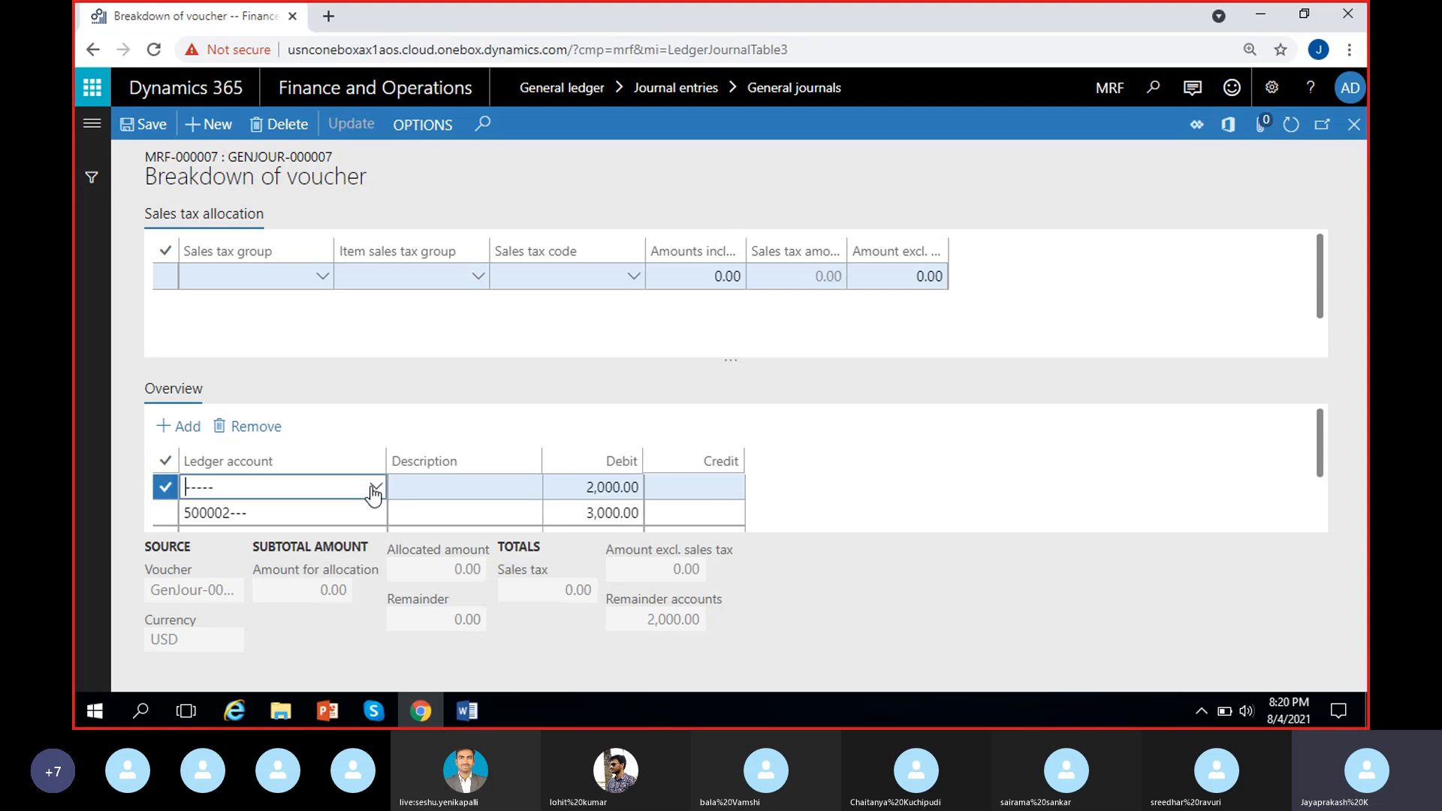
scroll(586, 299, down, 2)
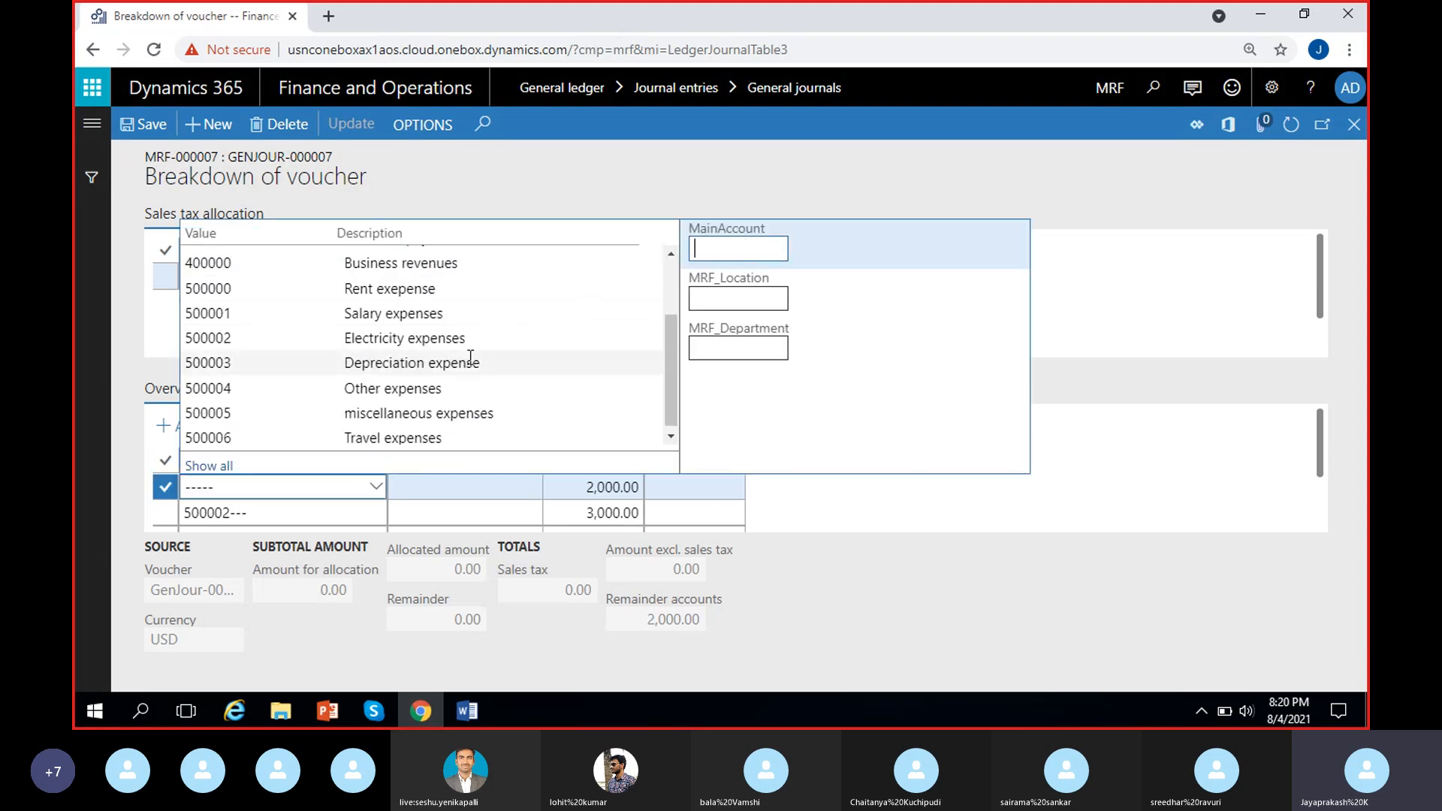
click(451, 388)
click(886, 490)
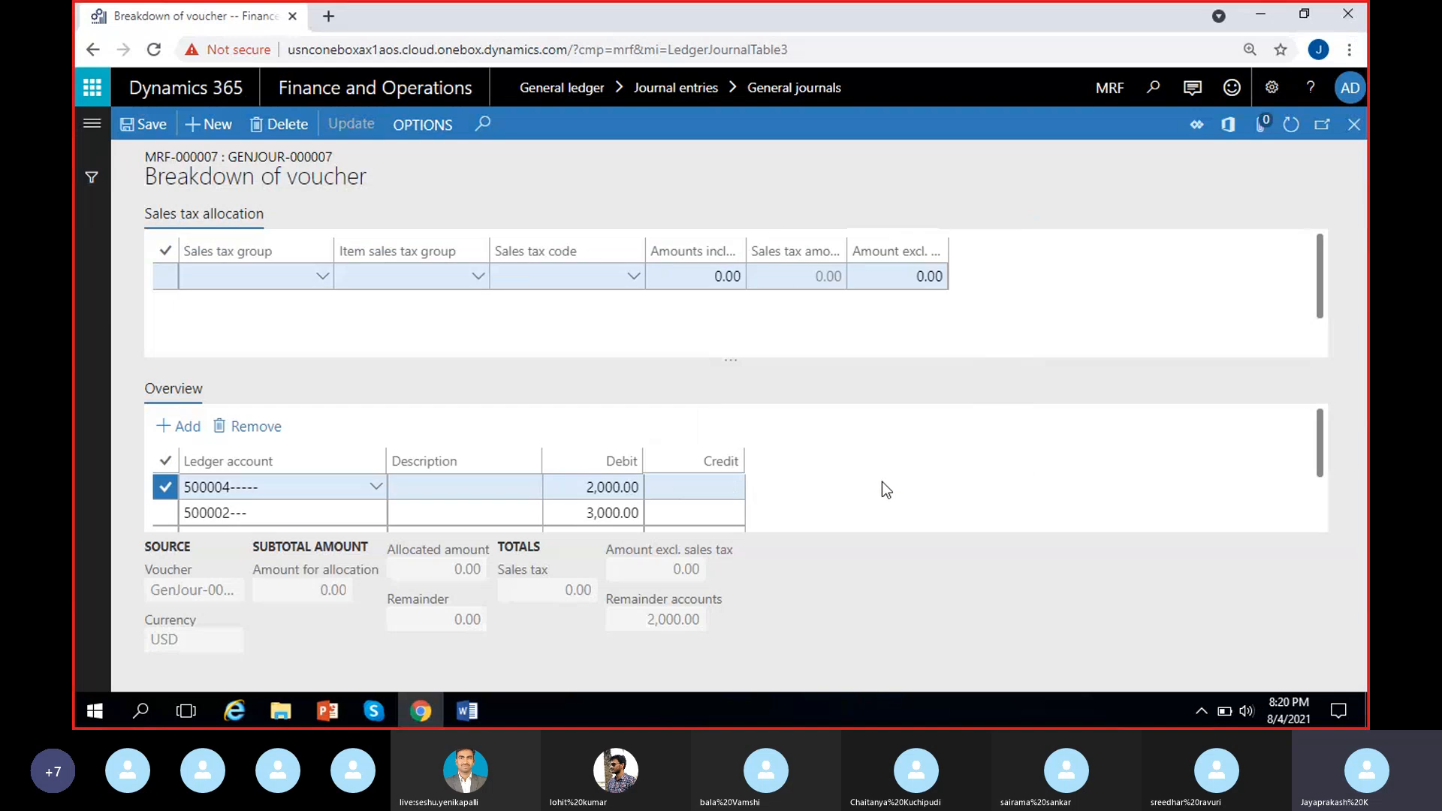
Step: Check both expense debits against the Cash credit in the breakdown, and return to the journal voucher
scroll(1165, 473, down, 1)
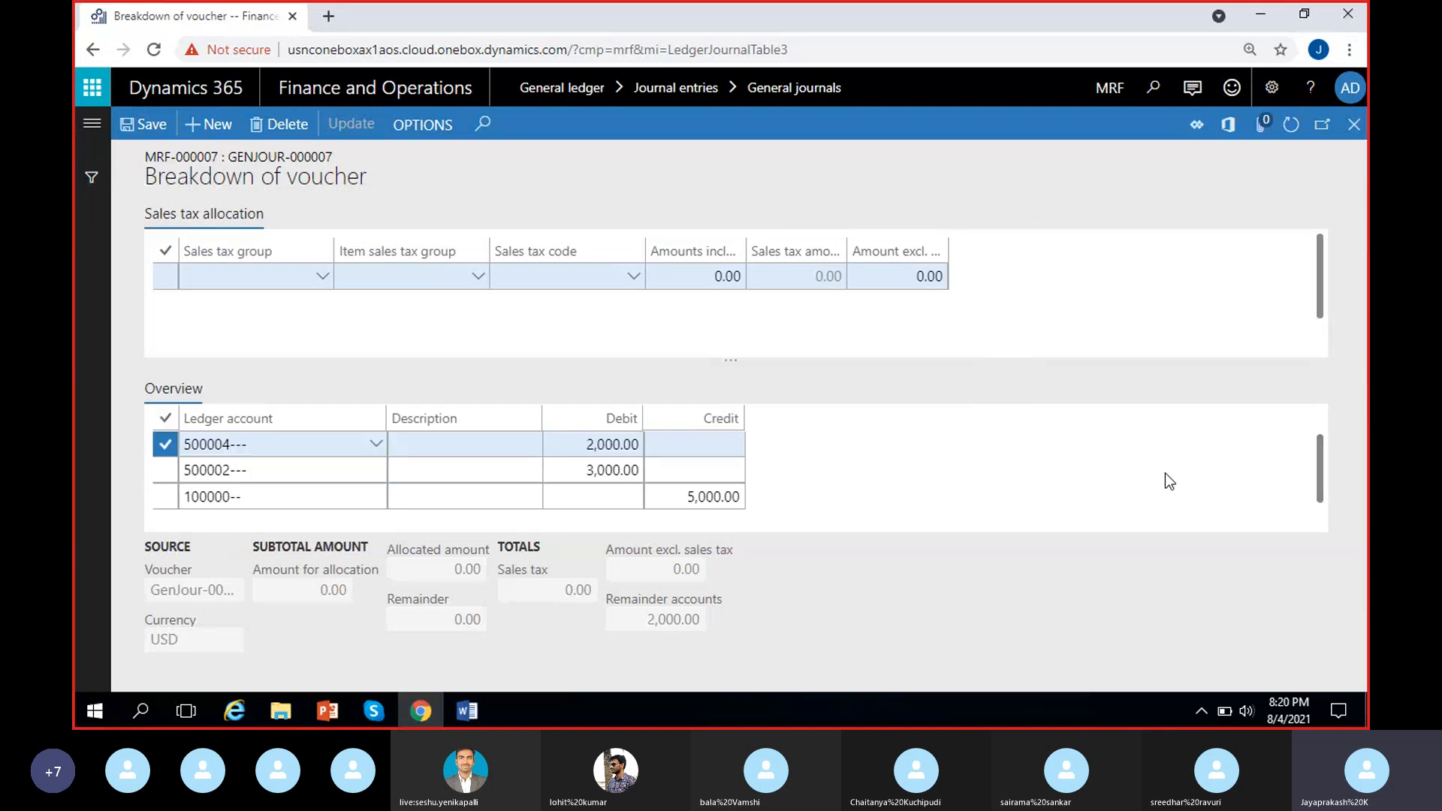
click(694, 498)
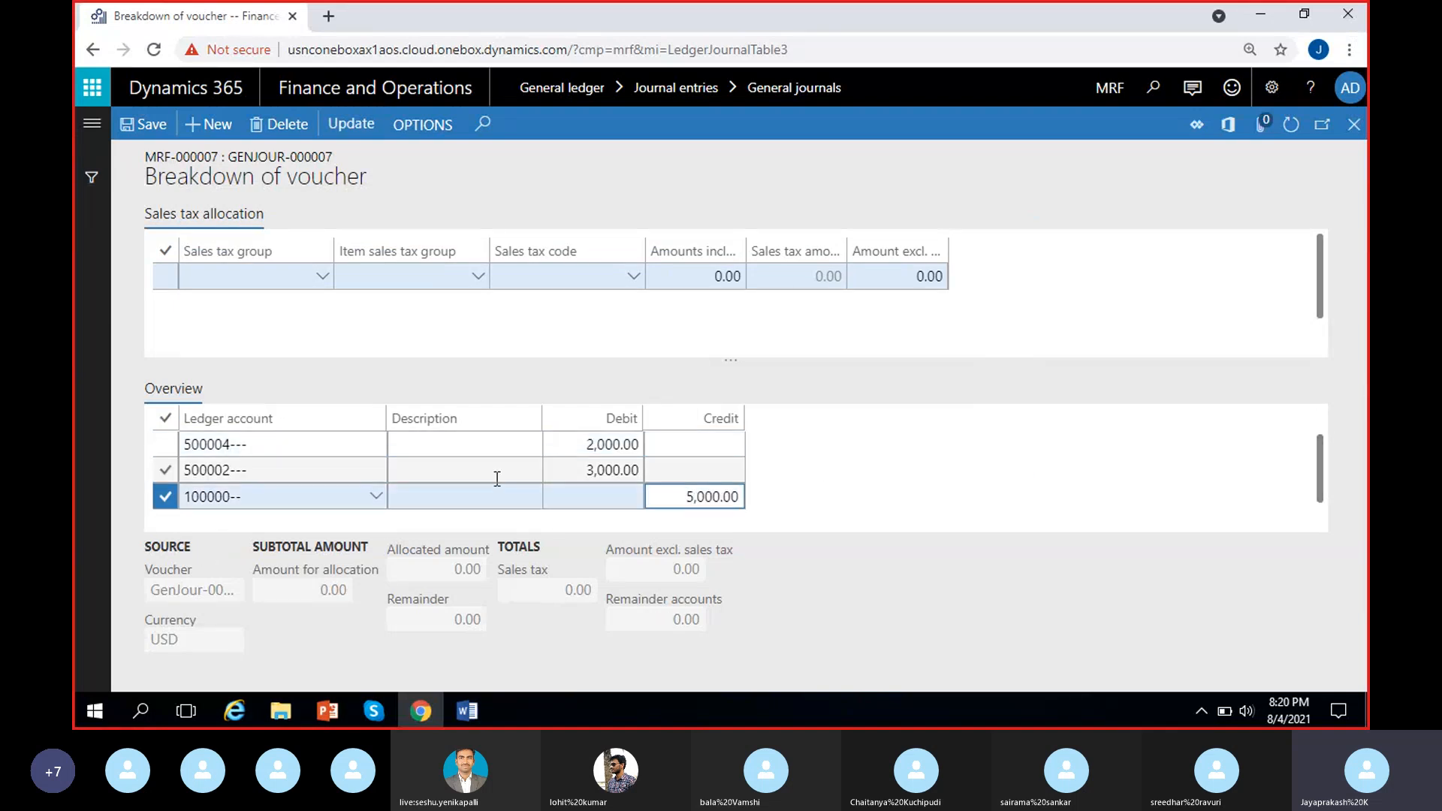
click(573, 472)
click(571, 443)
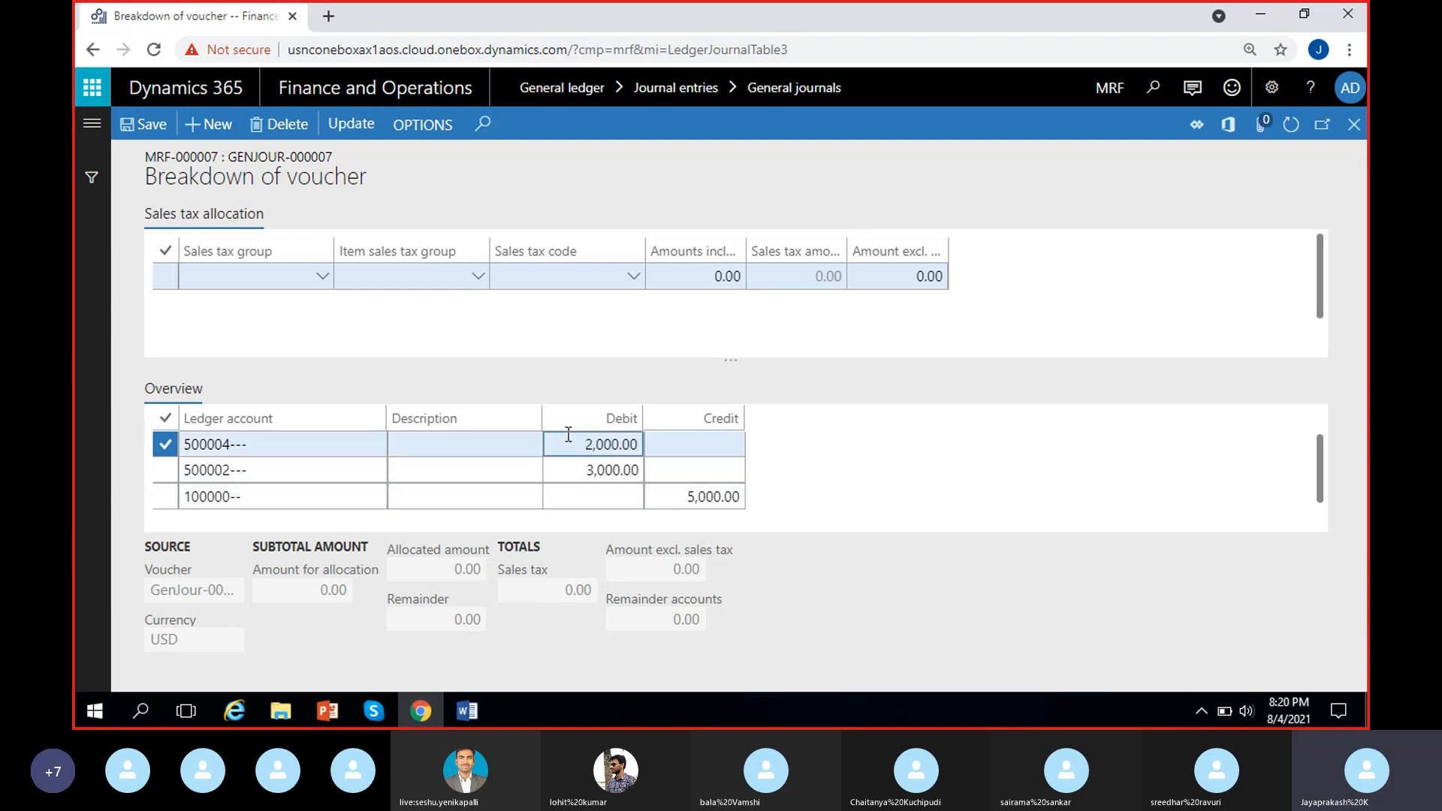
click(670, 488)
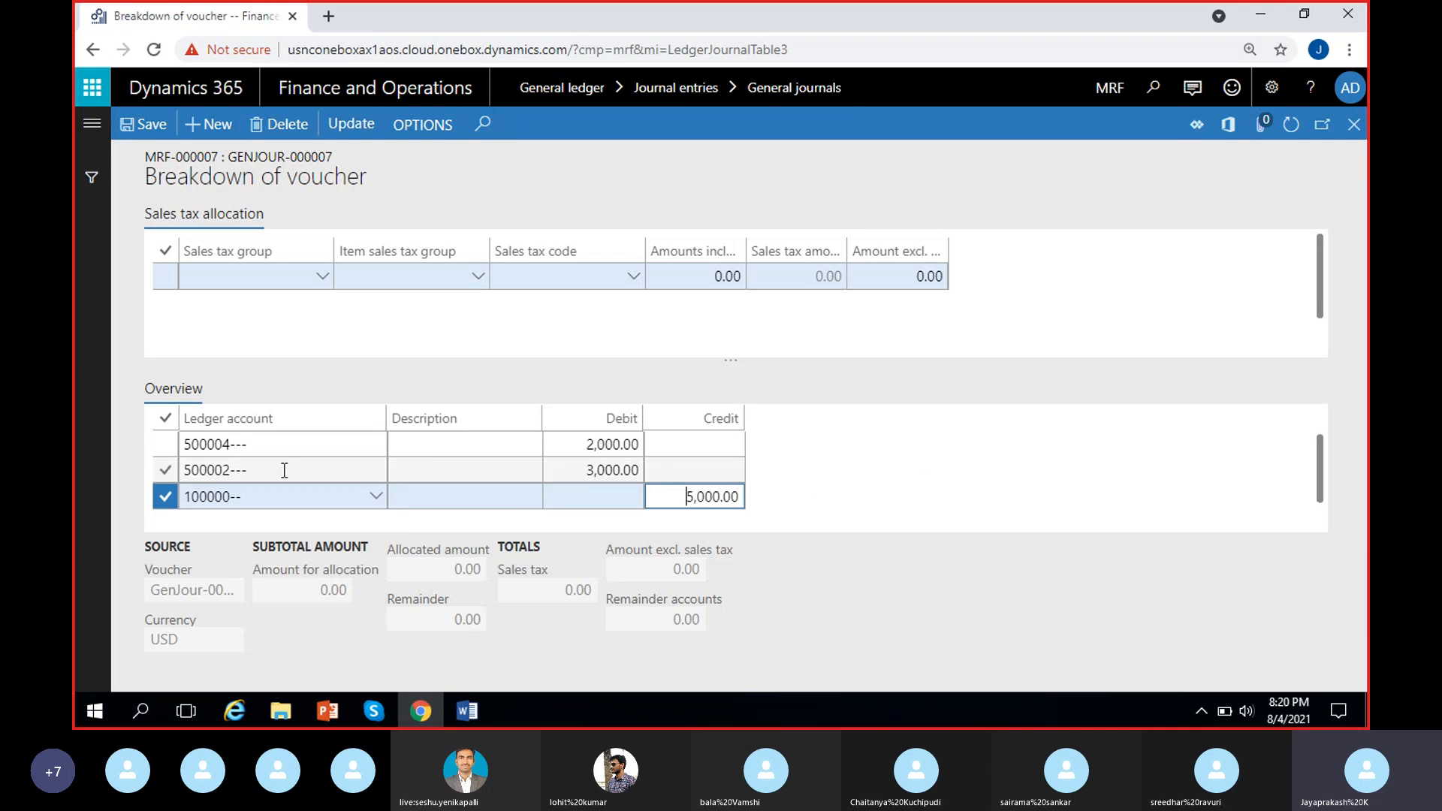
drag(1323, 461, 1322, 461)
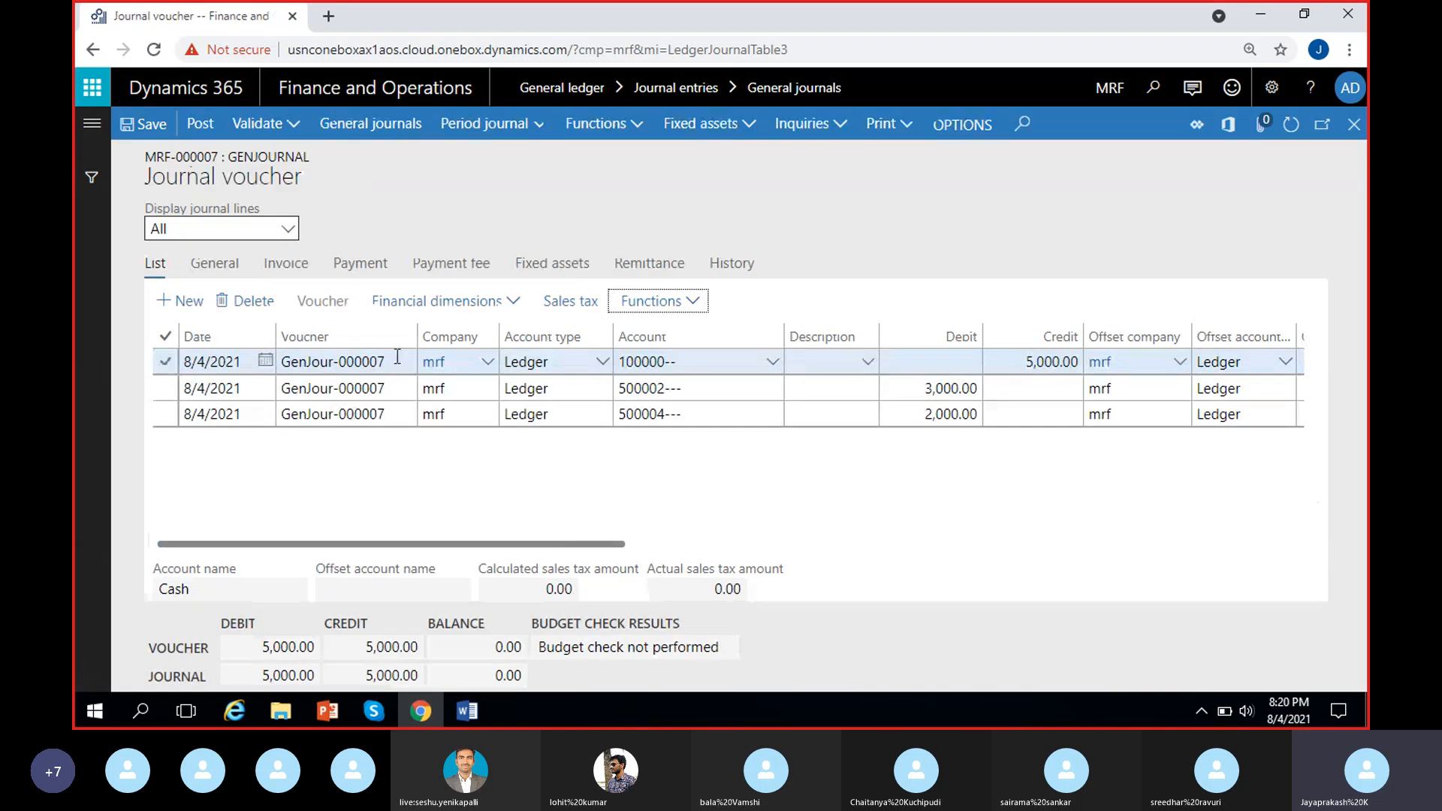
Step: Review the voucher number, the debit and credit amounts, and the offset account columns across the new voucher's lines
drag(395, 361, 299, 362)
click(580, 521)
scroll(580, 523, right, 2)
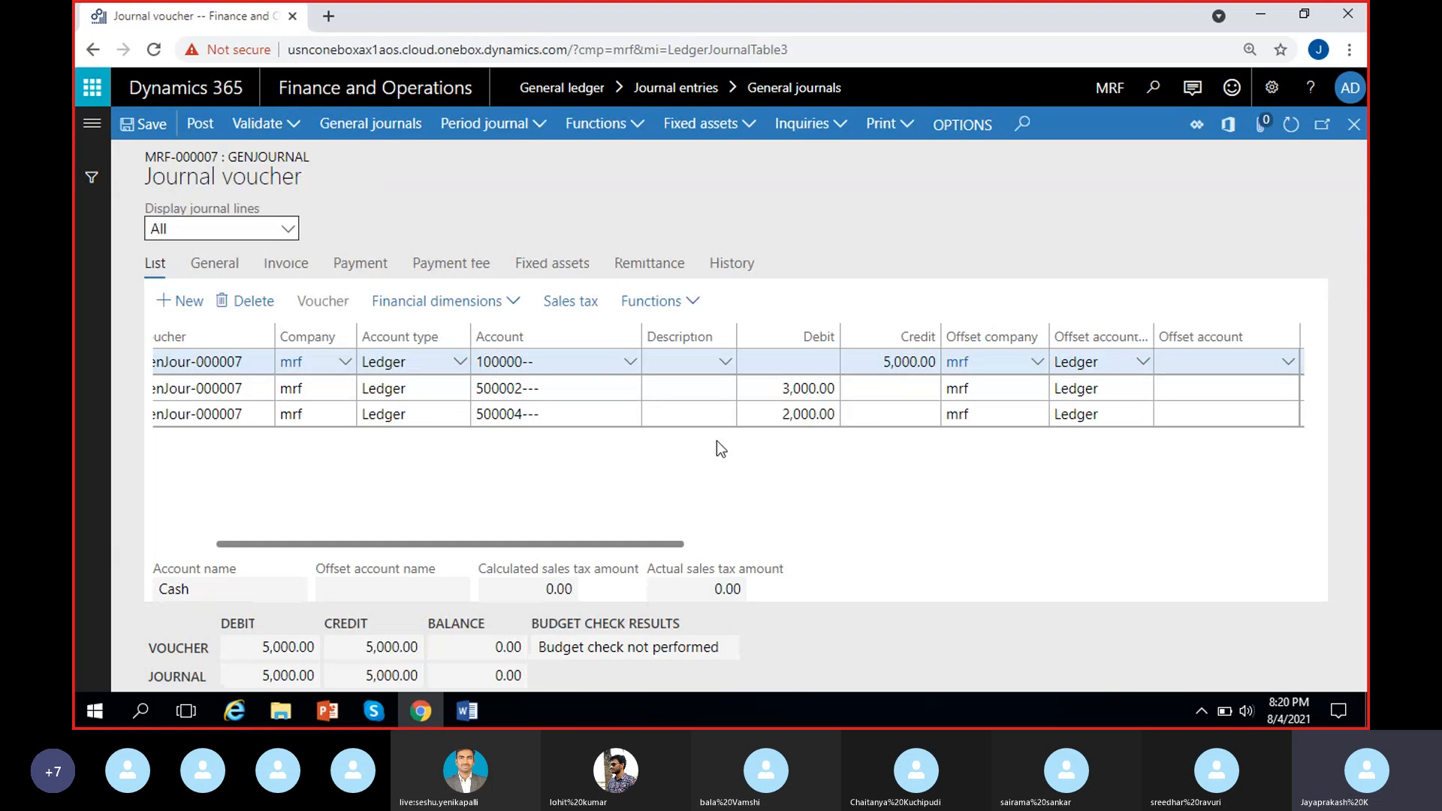
click(883, 361)
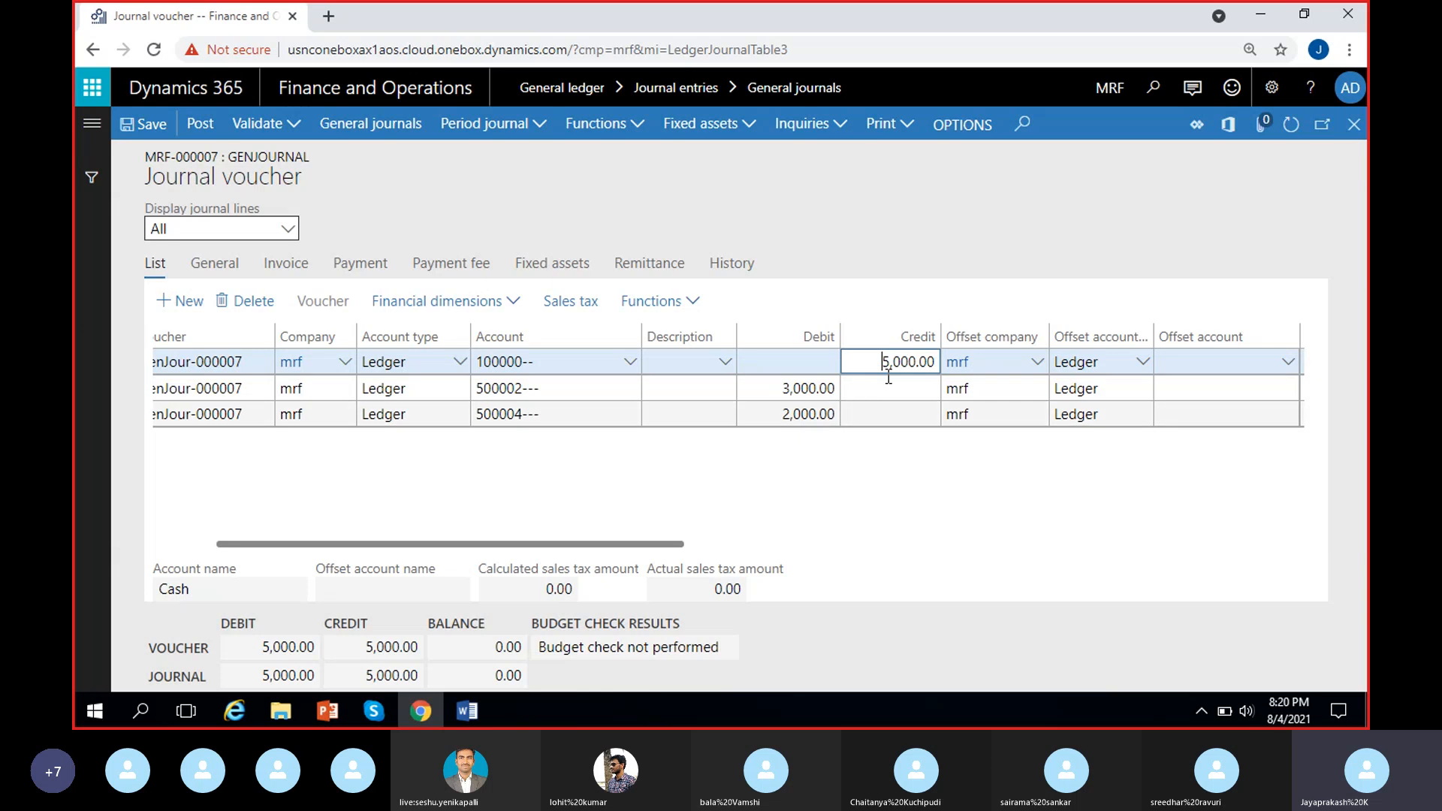
click(900, 511)
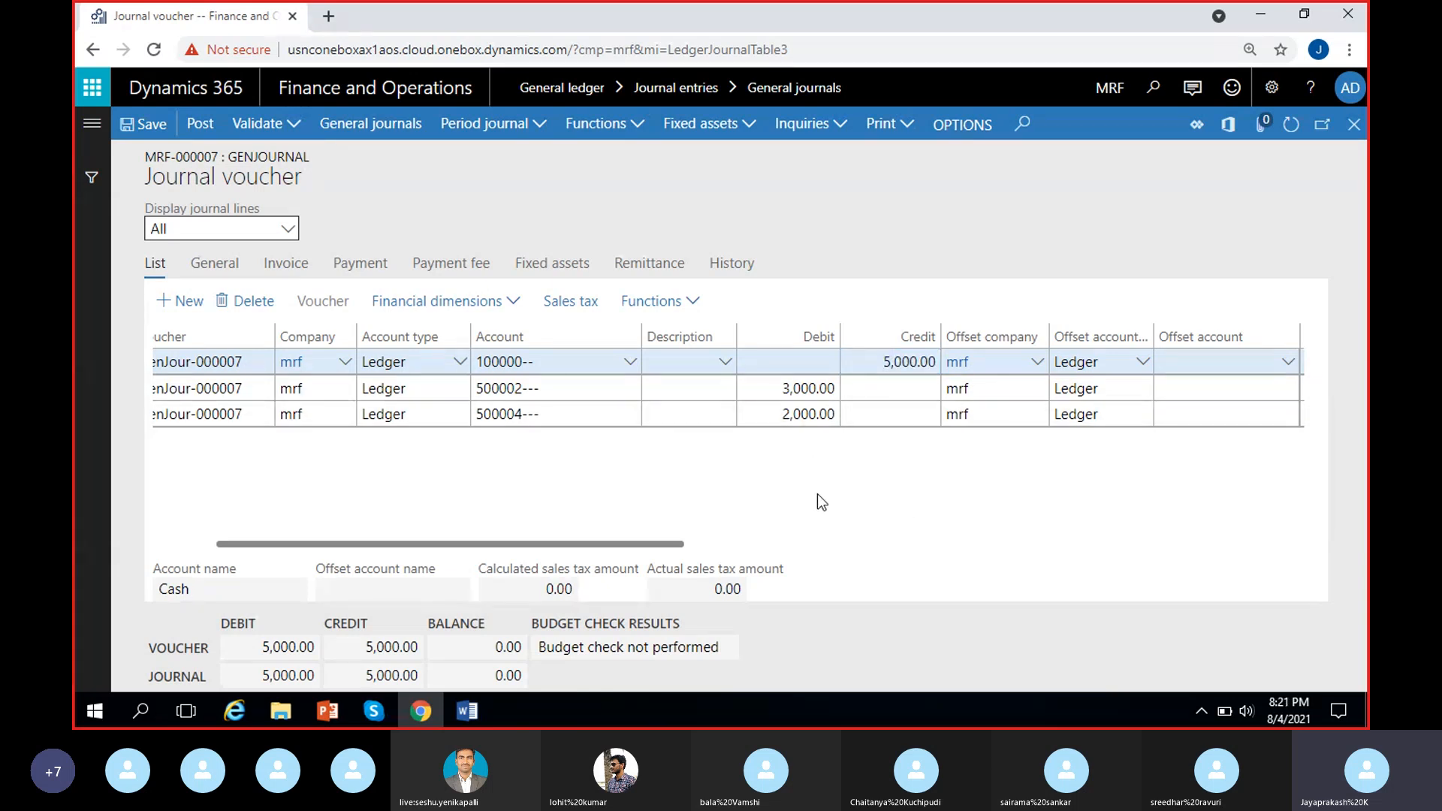
click(902, 362)
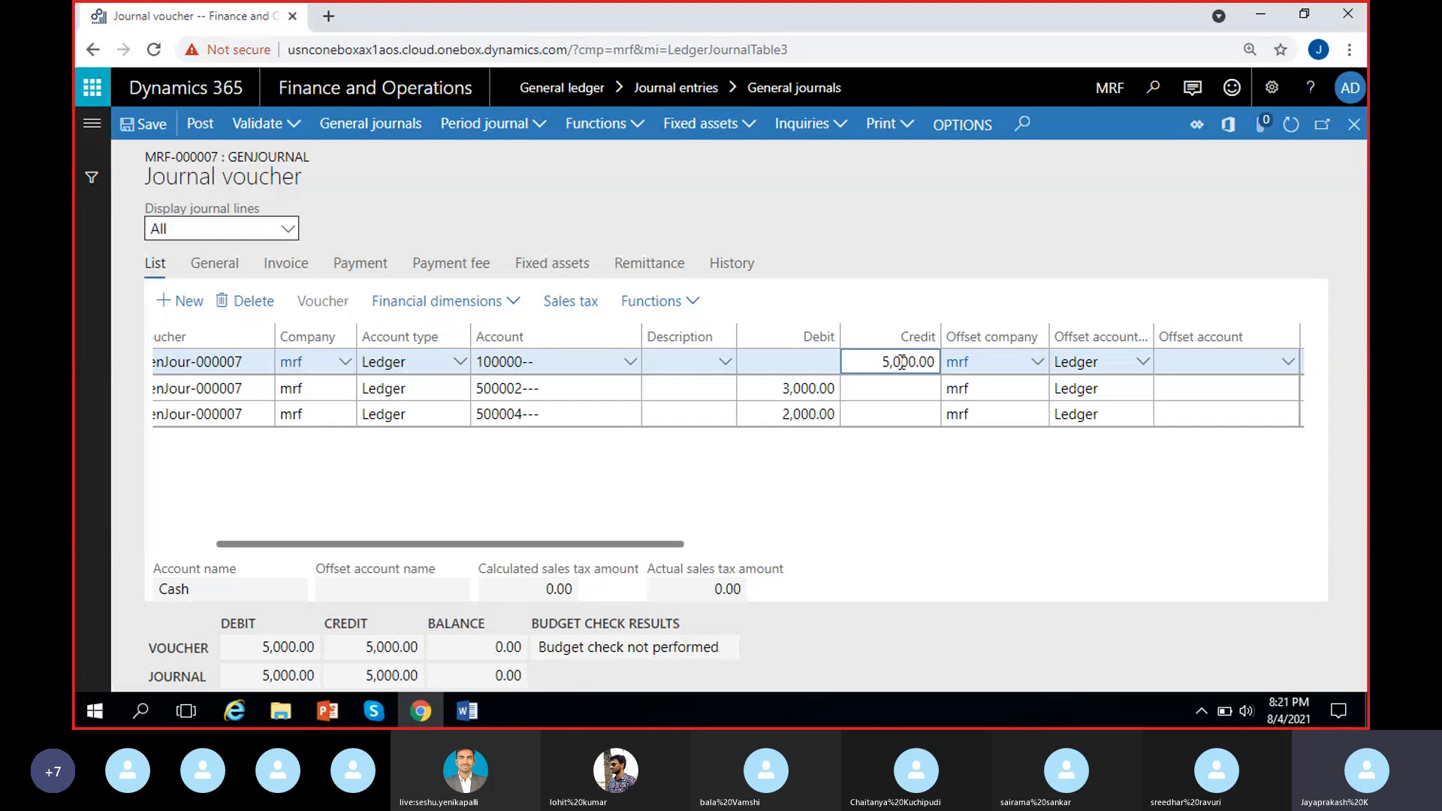
scroll(921, 517, right, 5)
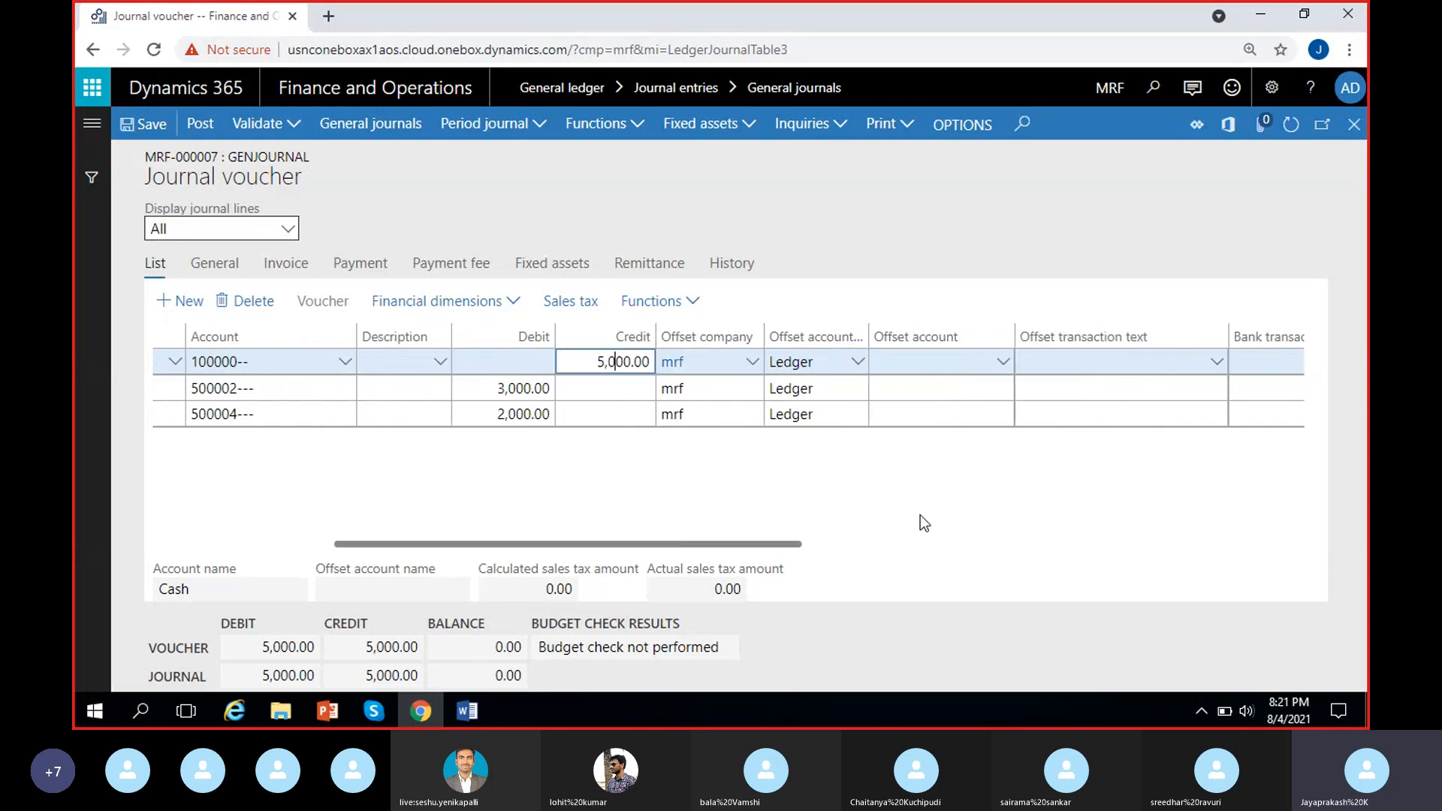
scroll(921, 515, left, 5)
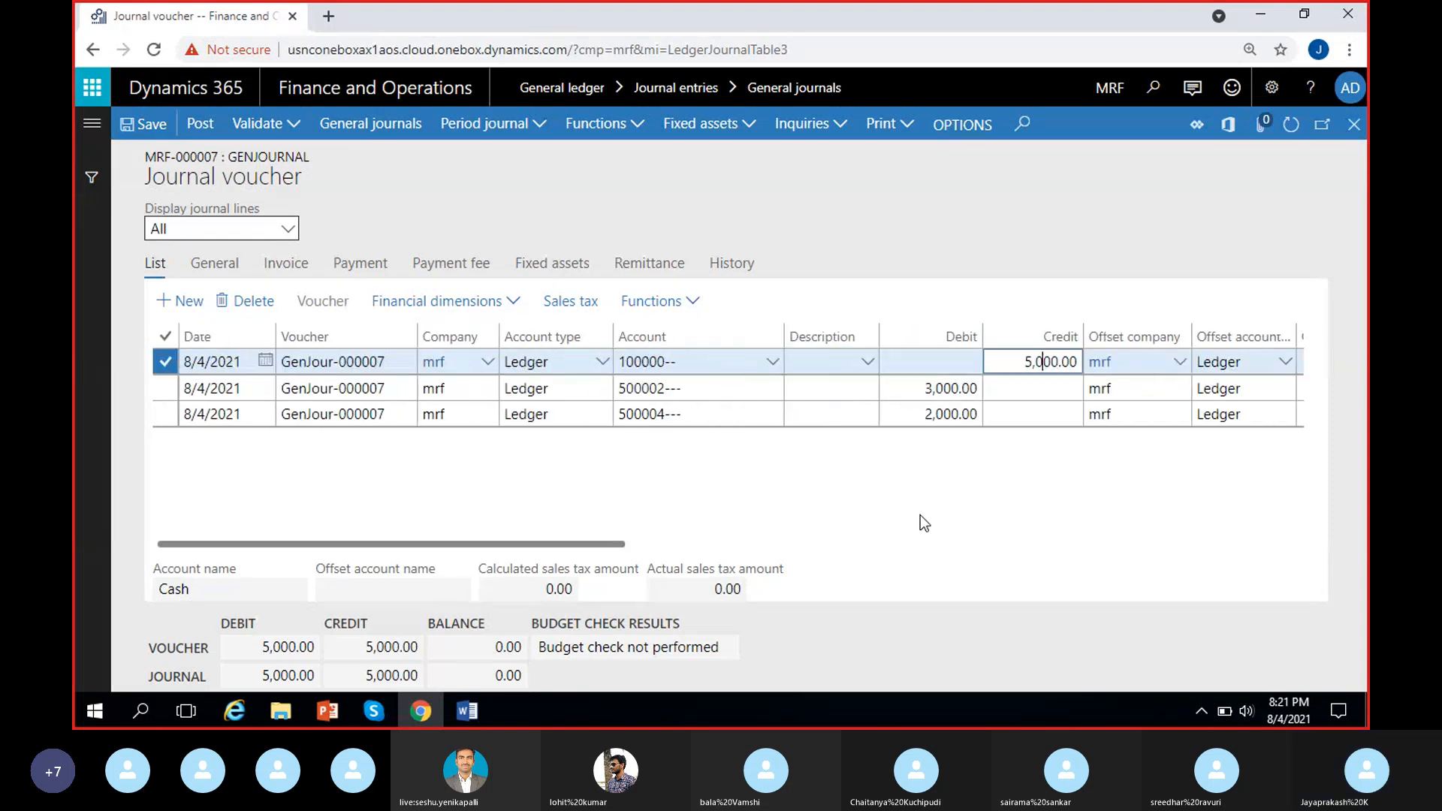
click(921, 489)
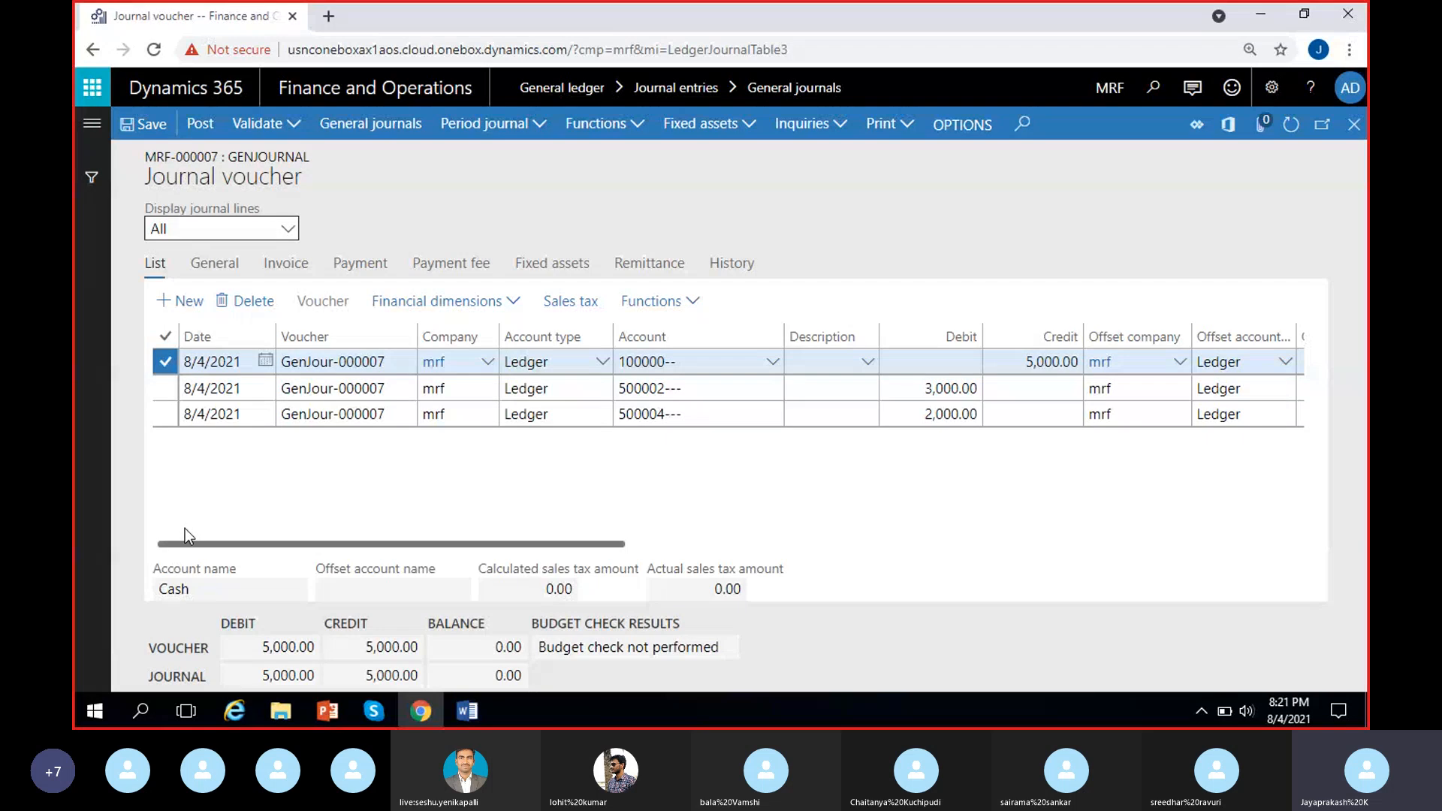
Step: Compare the voucher number on the Cash credit line with the one on the Other expenses line
click(383, 364)
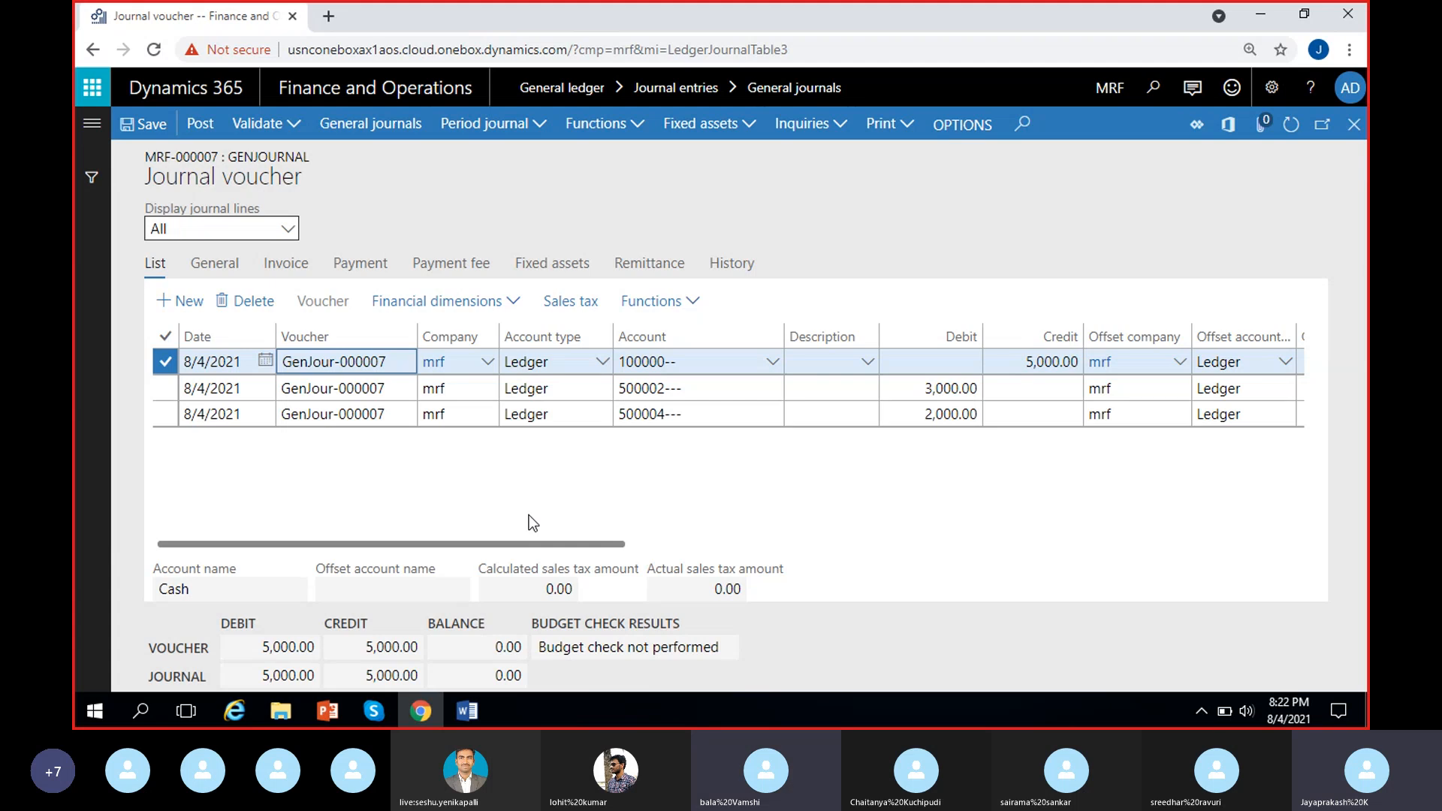
scroll(532, 523, right, 2)
scroll(532, 523, left, 2)
drag(391, 416, 298, 415)
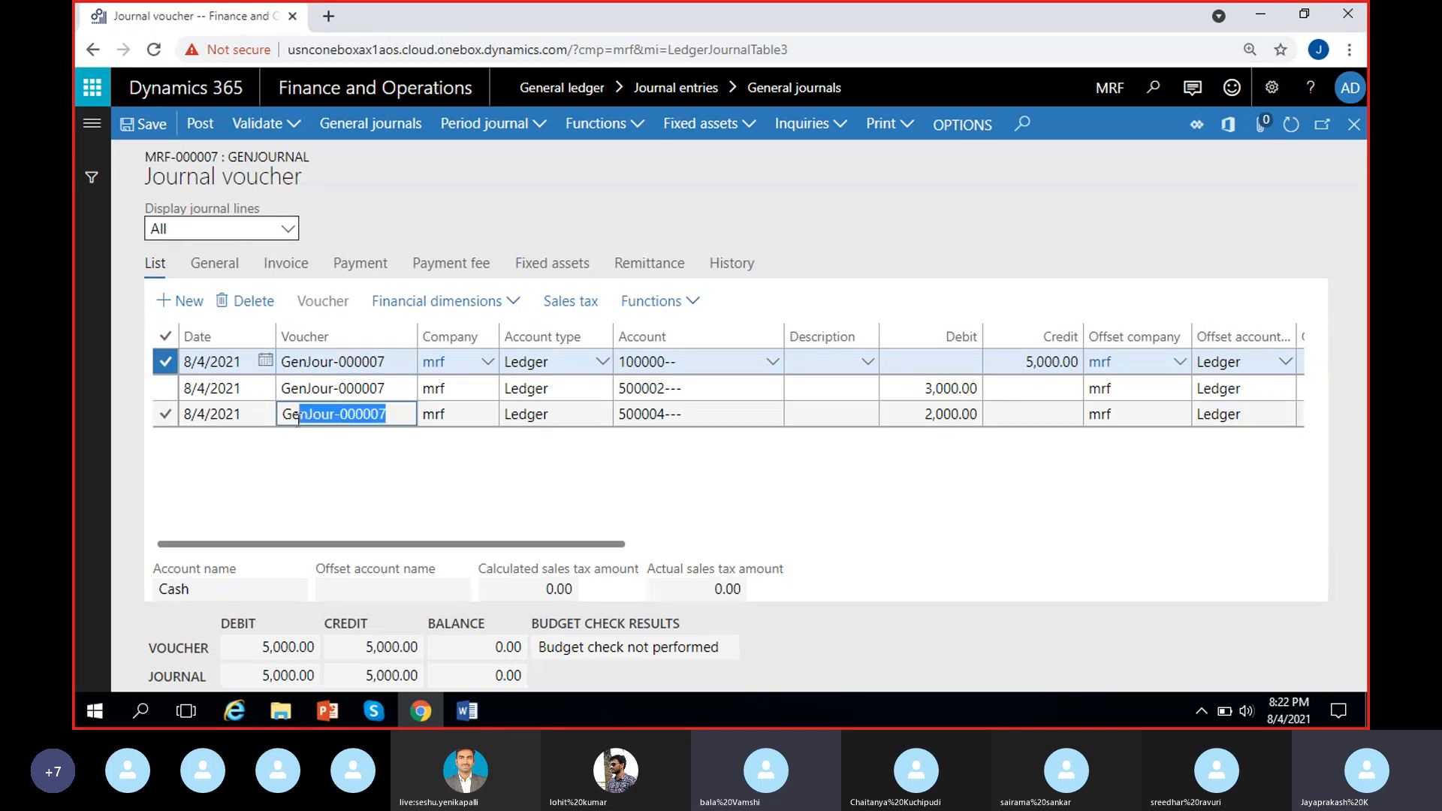
click(401, 425)
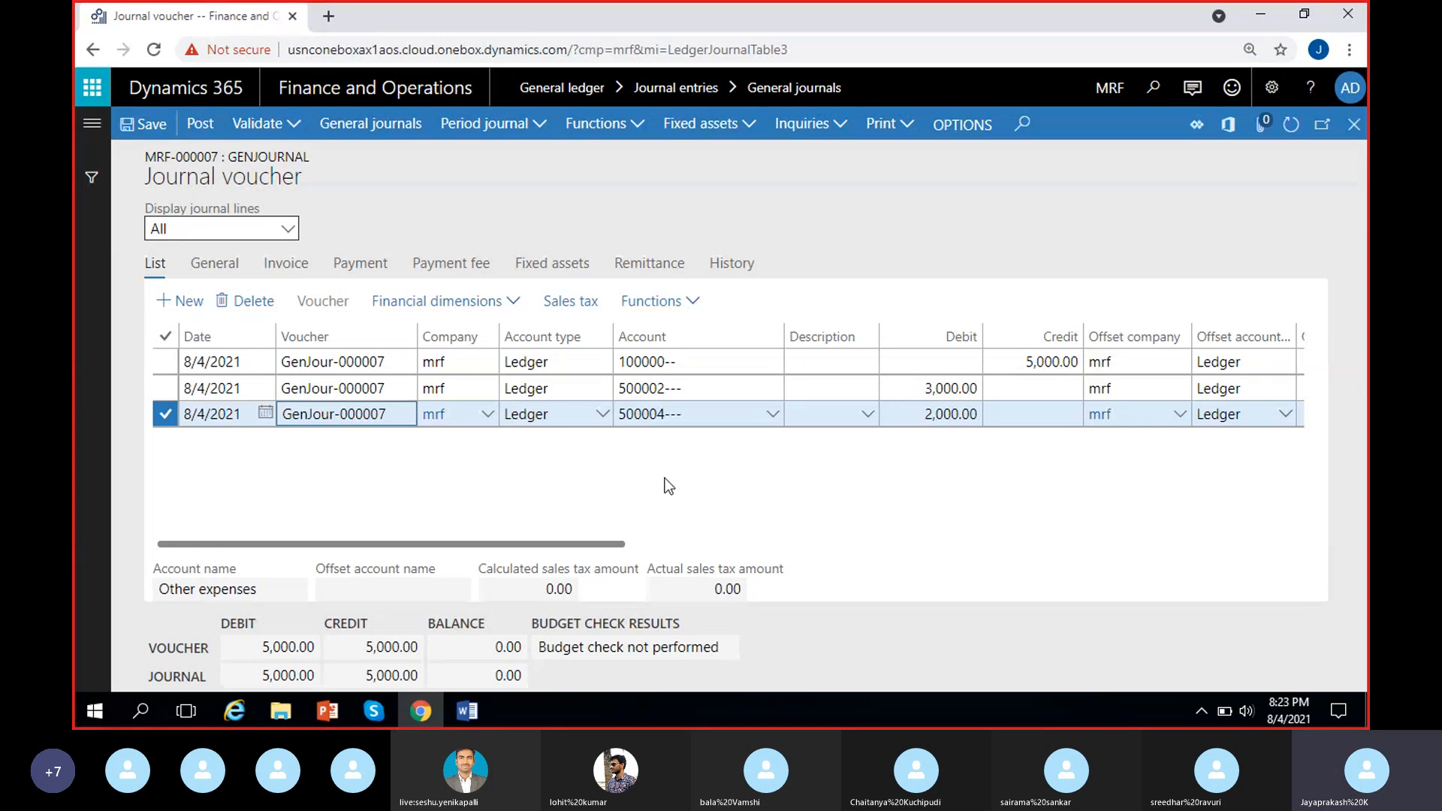
click(612, 488)
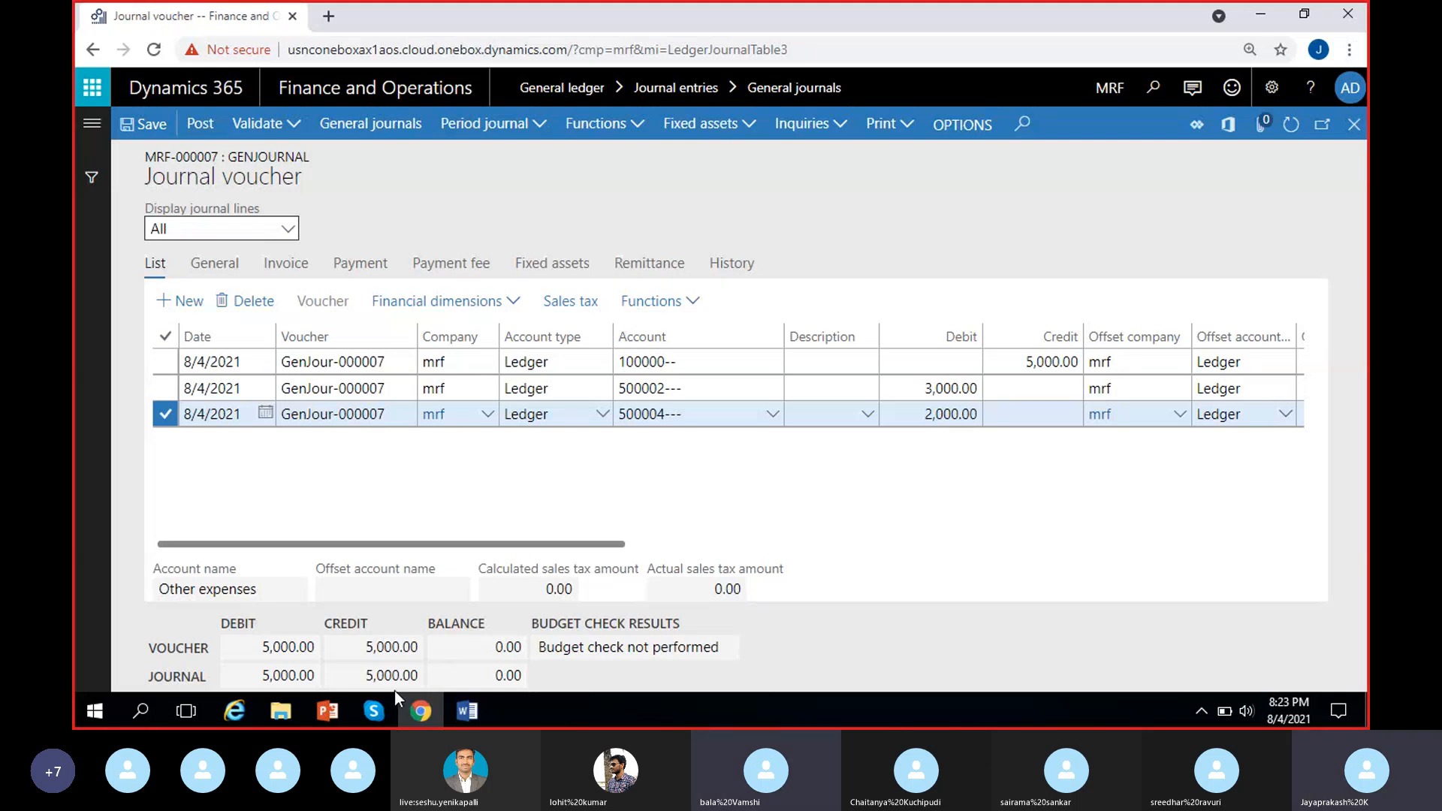
click(378, 711)
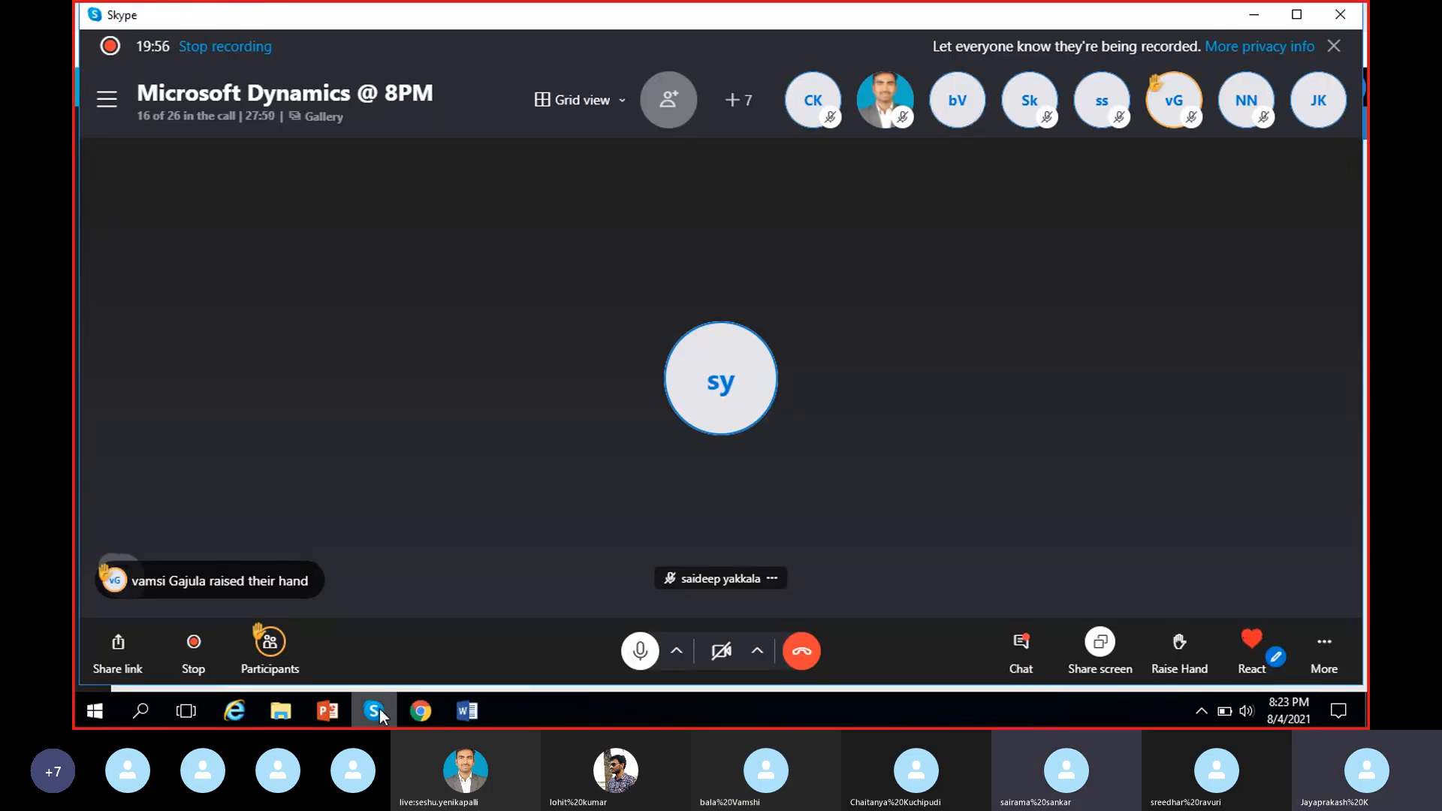
click(376, 711)
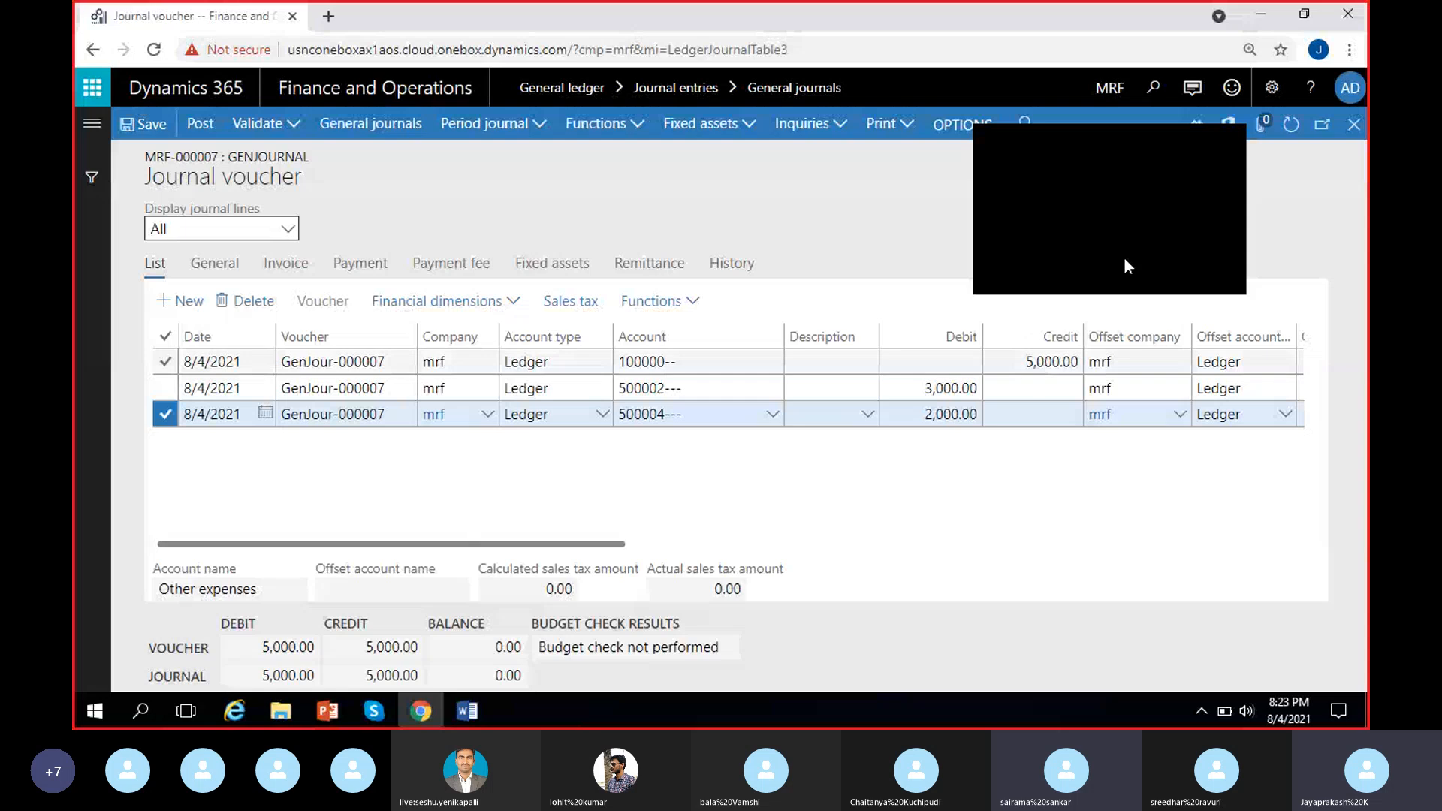
click(1229, 143)
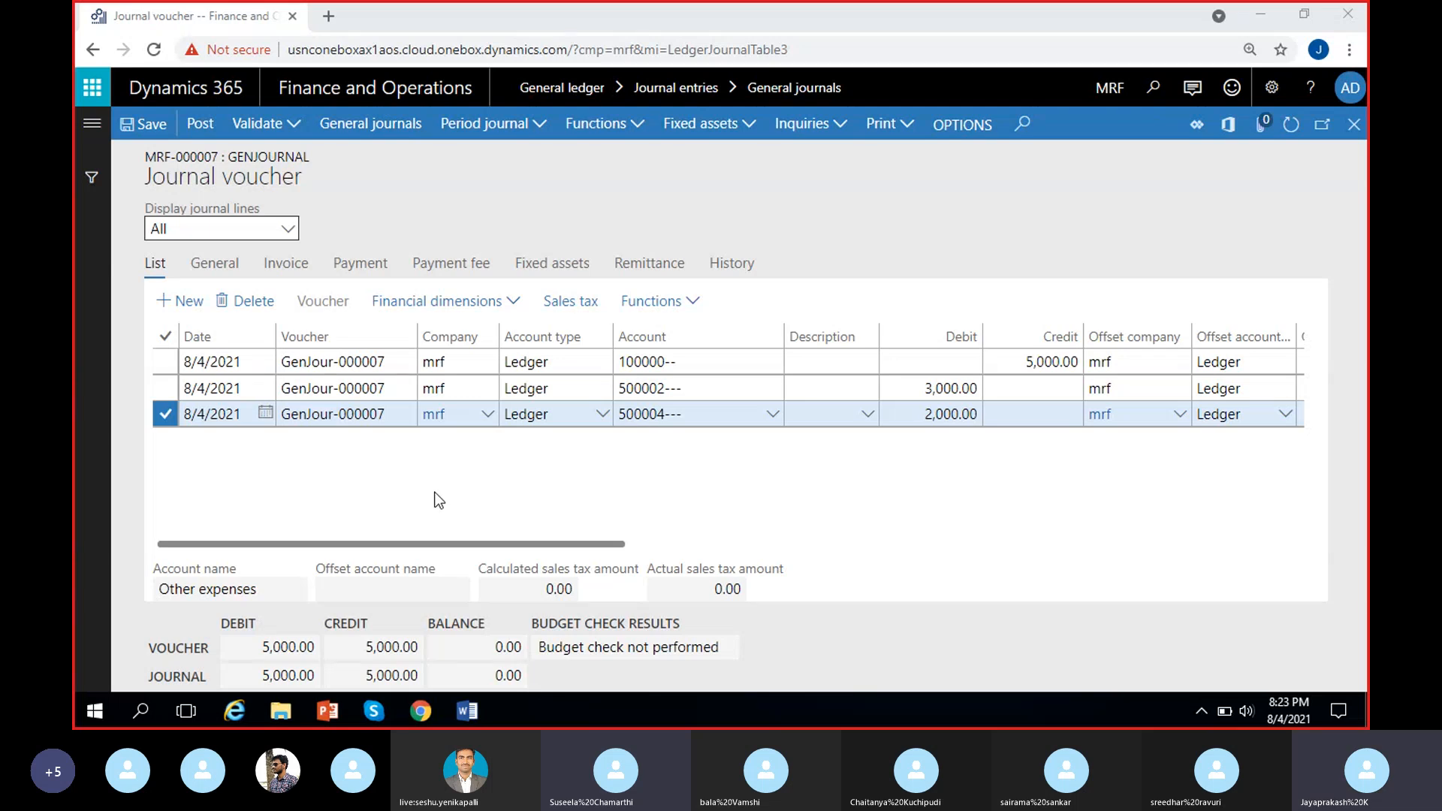
Step: Recheck the shared voucher number on the first and last lines, and view the functions offered for voucher lines
click(358, 363)
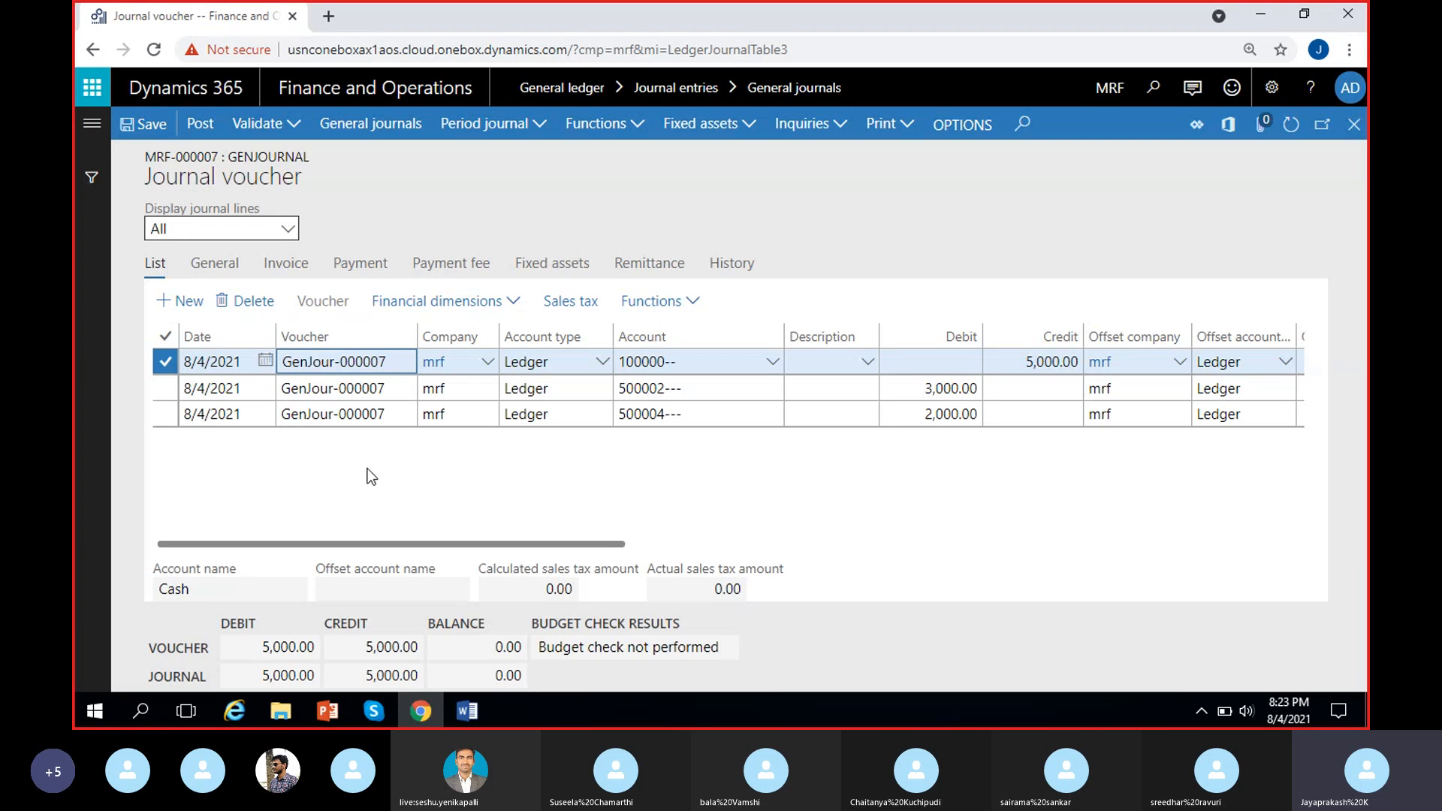
click(388, 414)
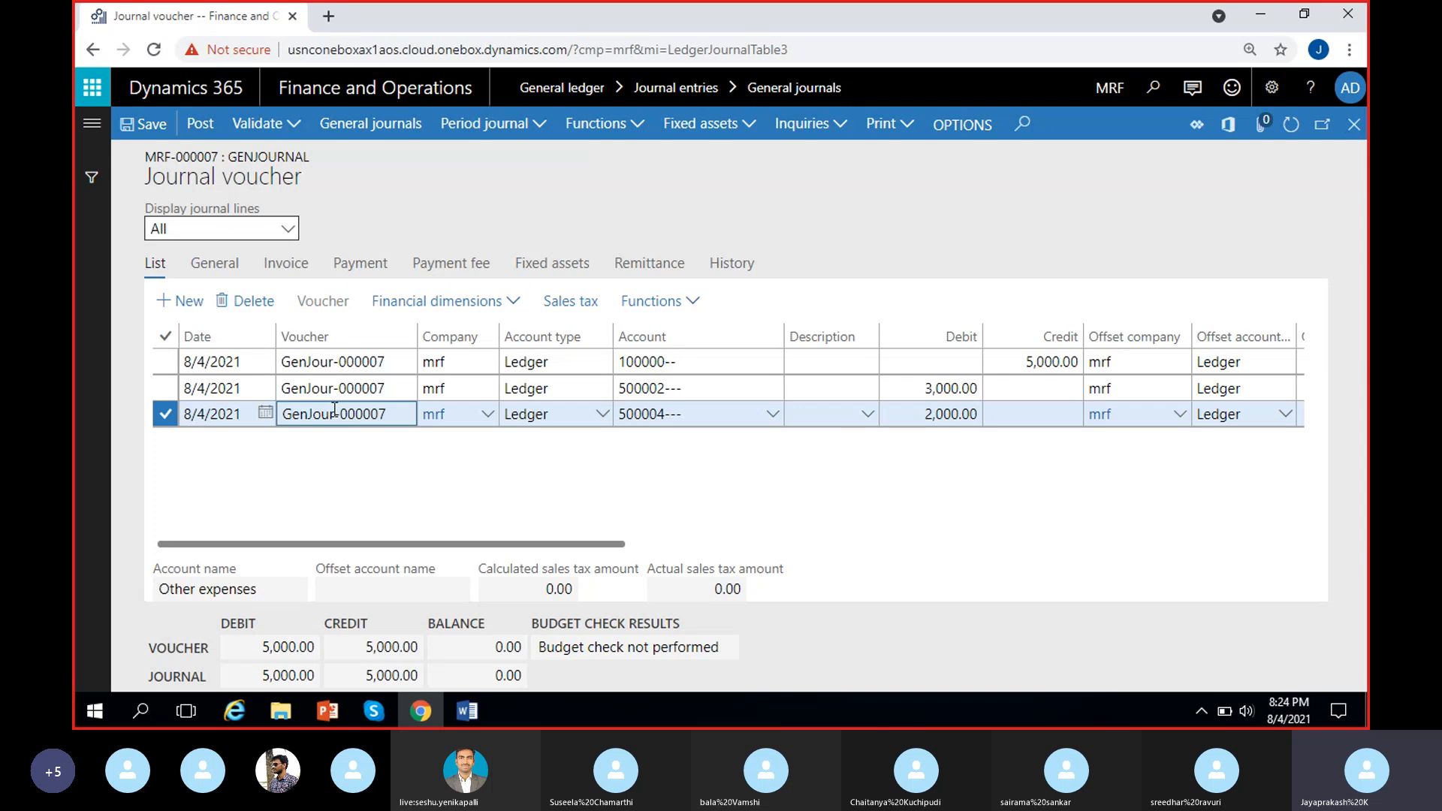
click(692, 302)
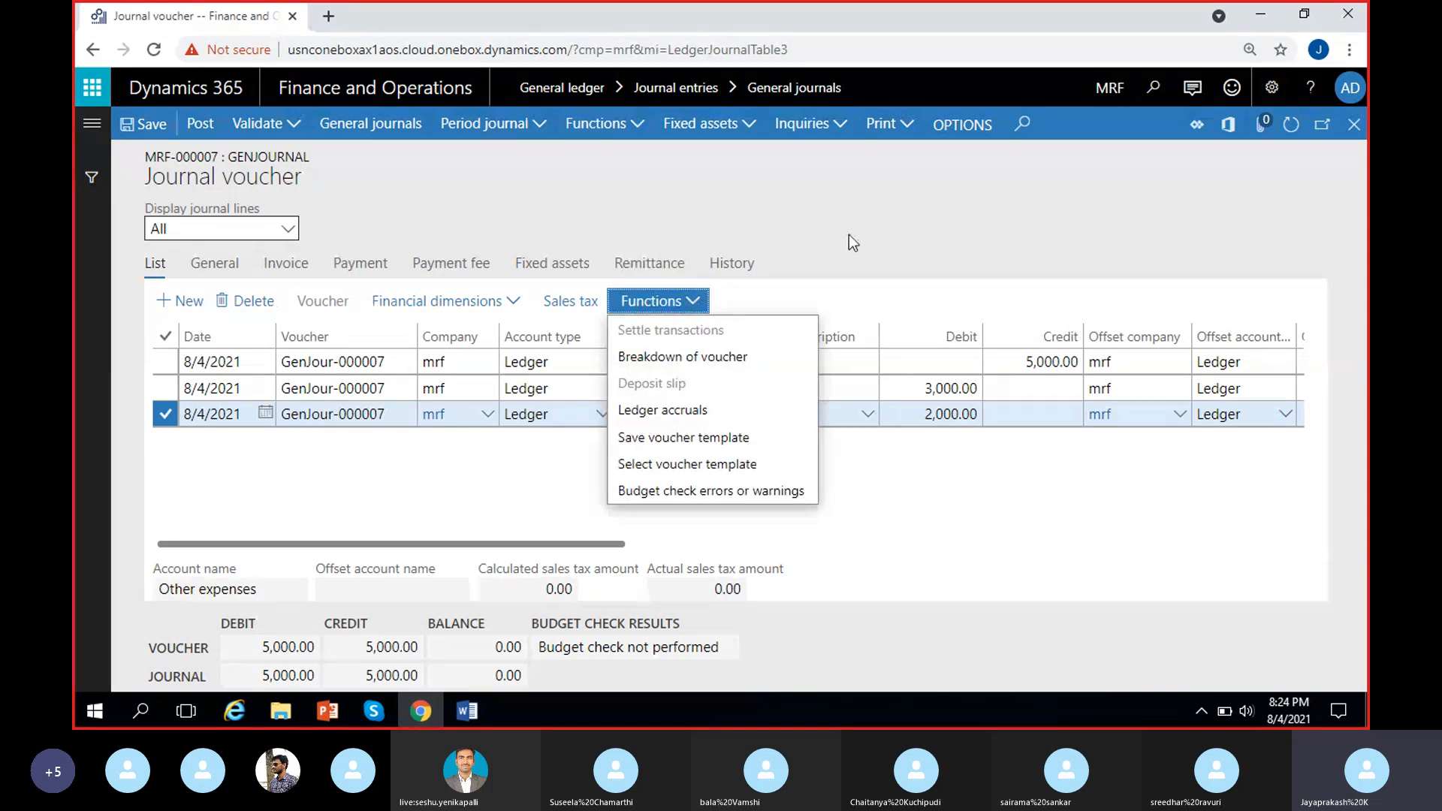
click(861, 261)
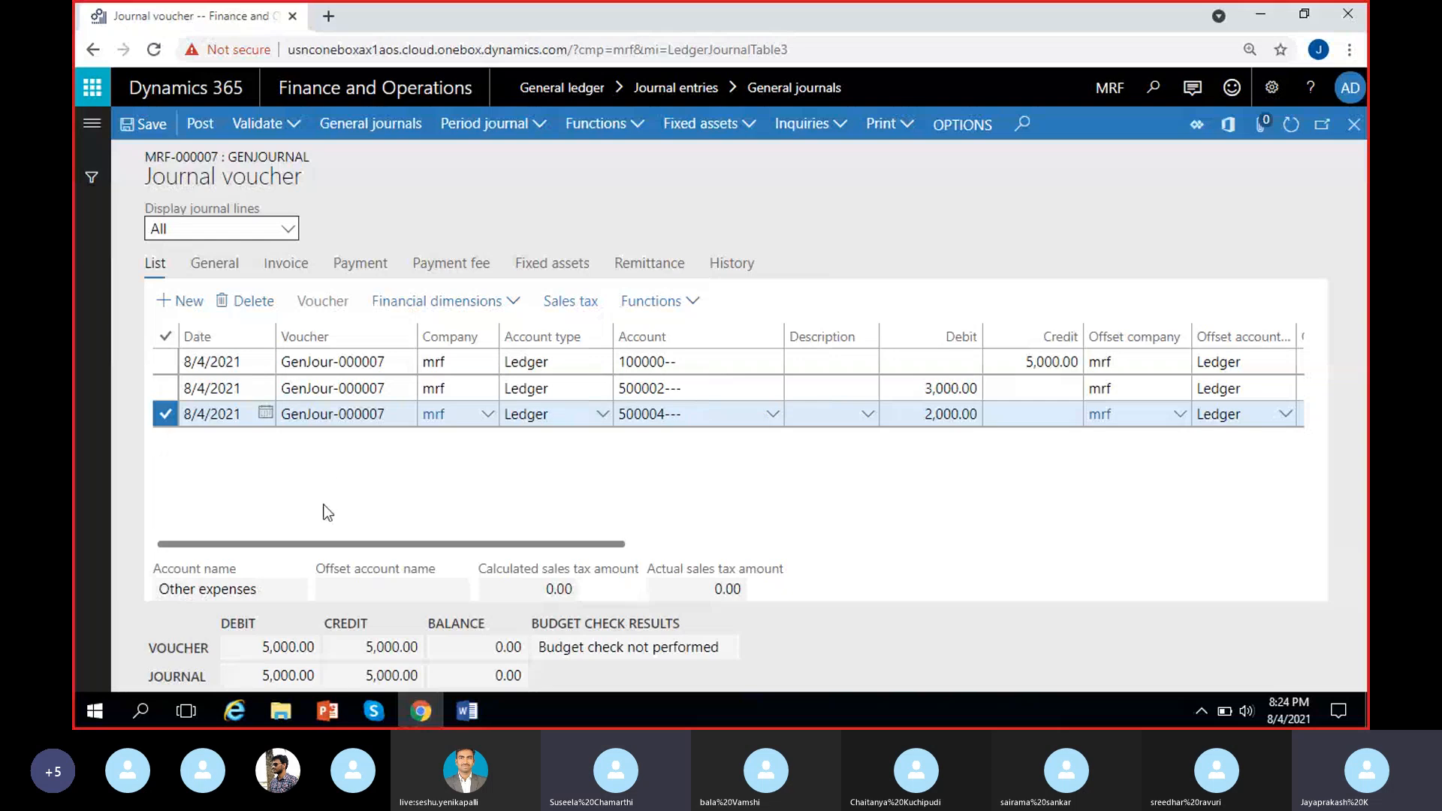
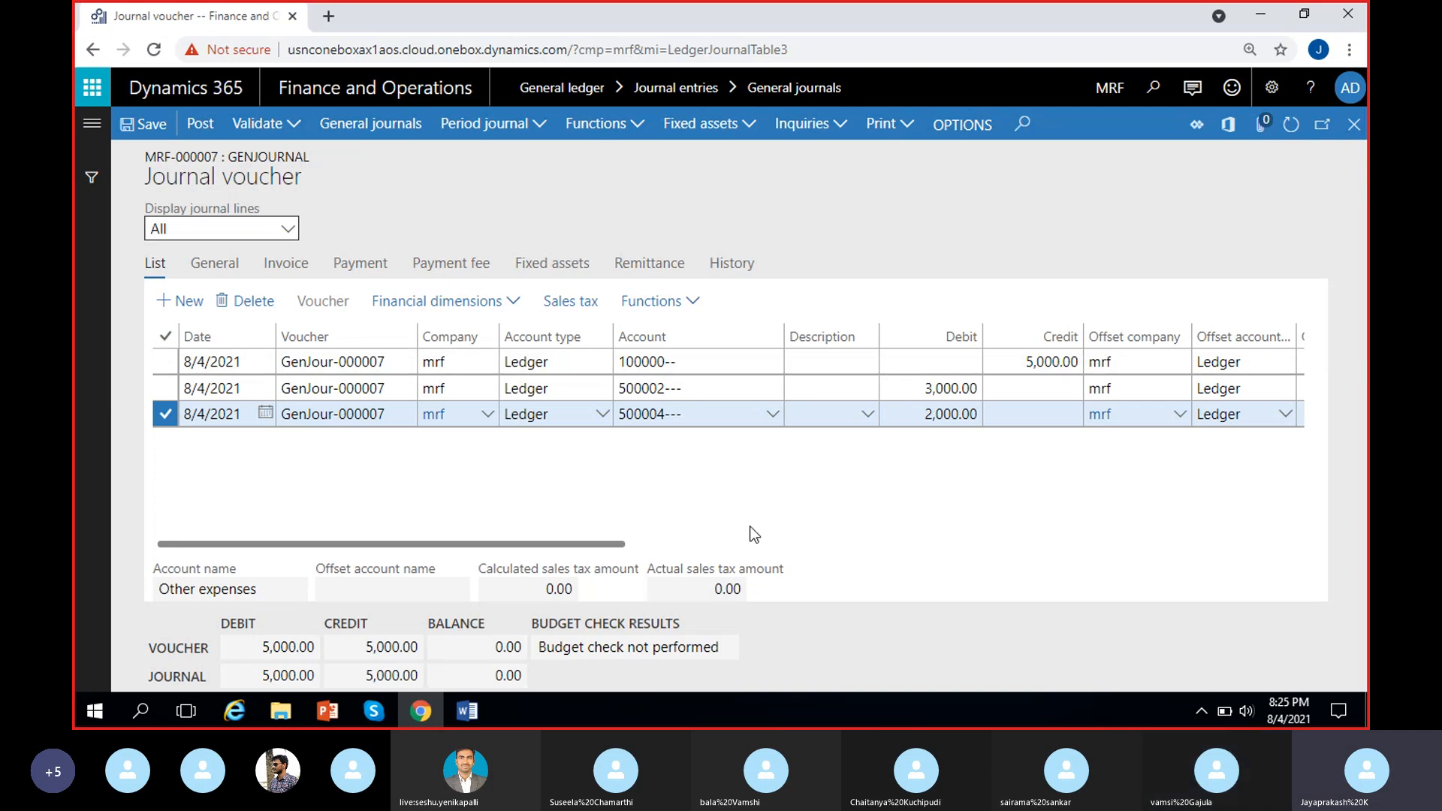
Step: Review the Cash line's account and credit amount against the two expense debit lines and the offset account columns
click(726, 359)
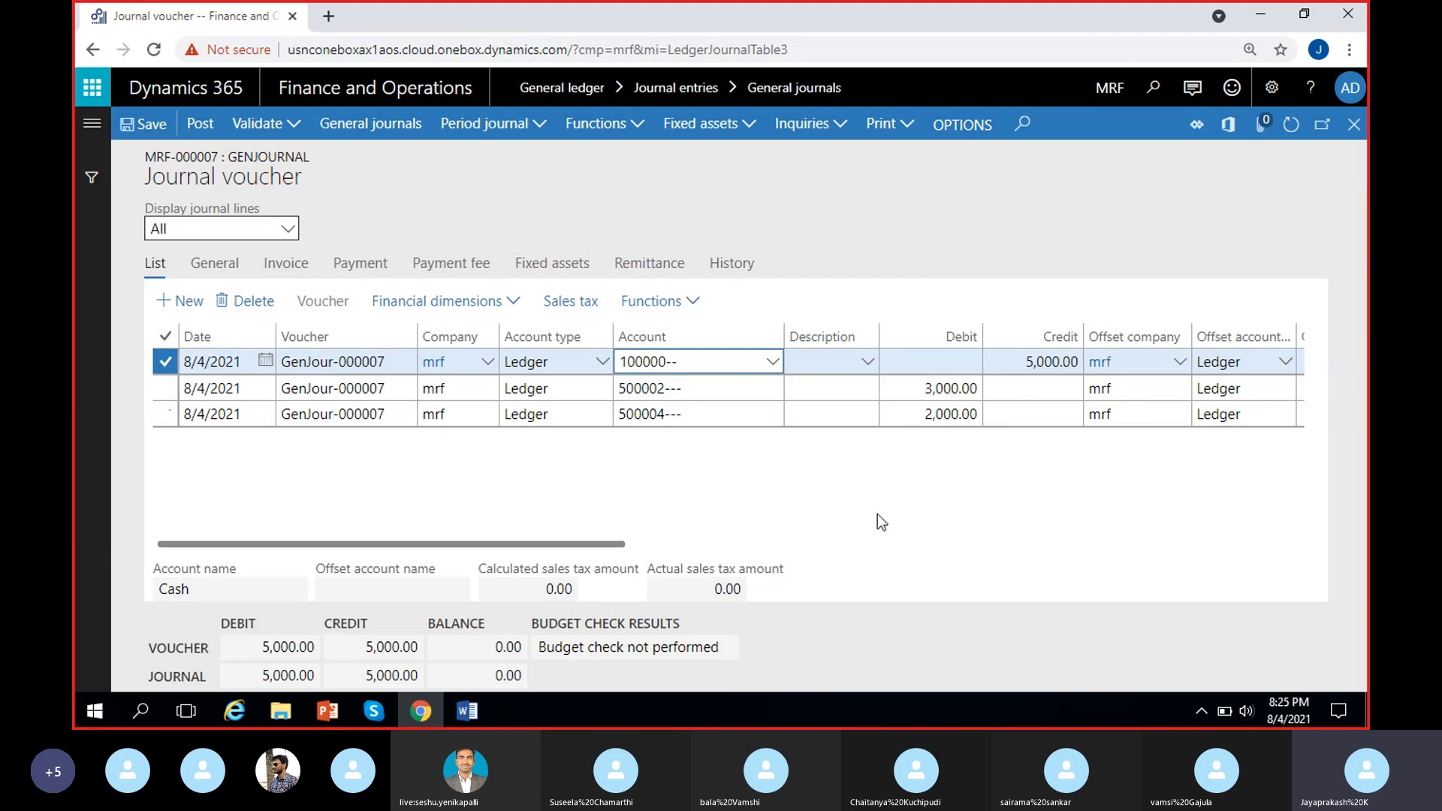
click(951, 505)
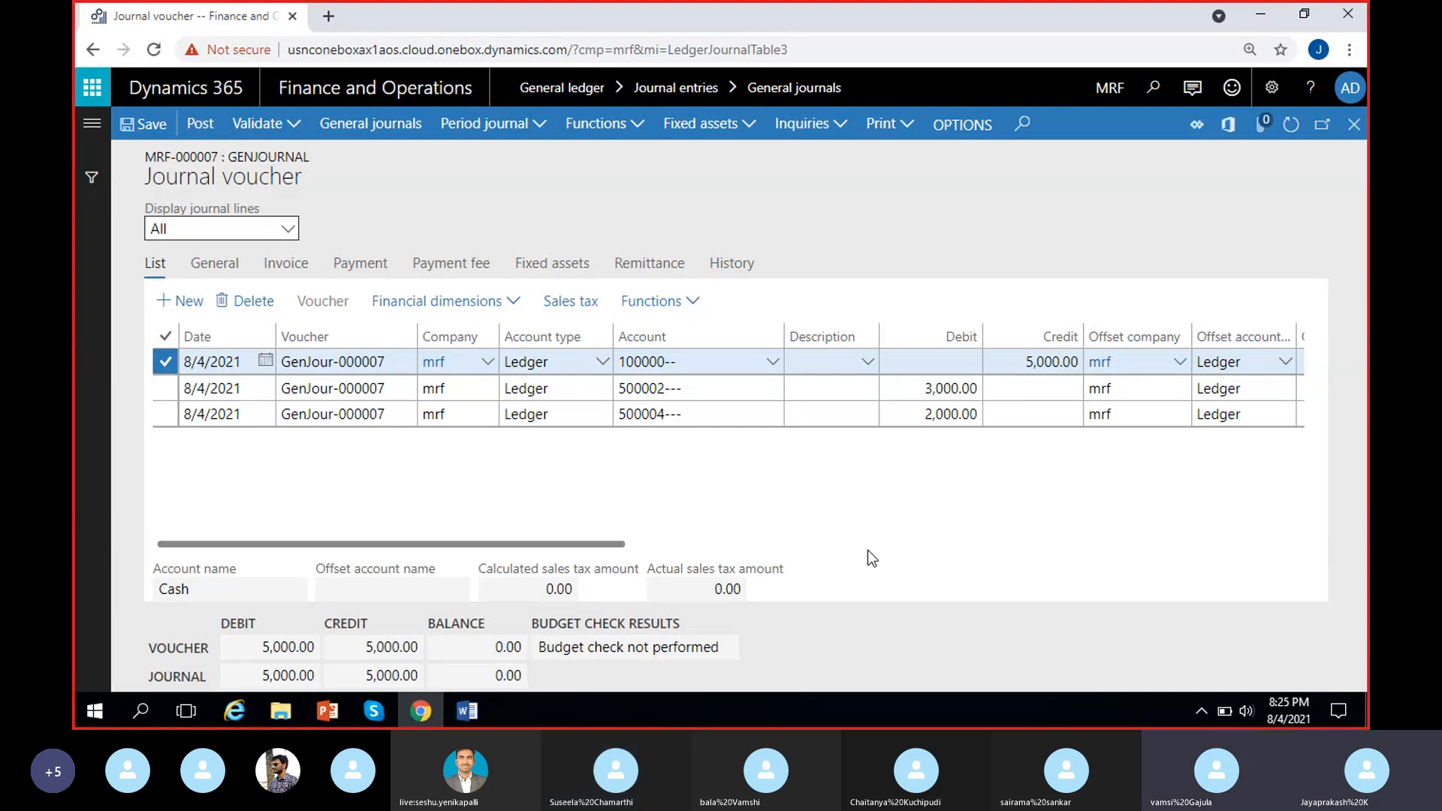
scroll(849, 526, right, 2)
scroll(809, 518, left, 2)
click(1022, 362)
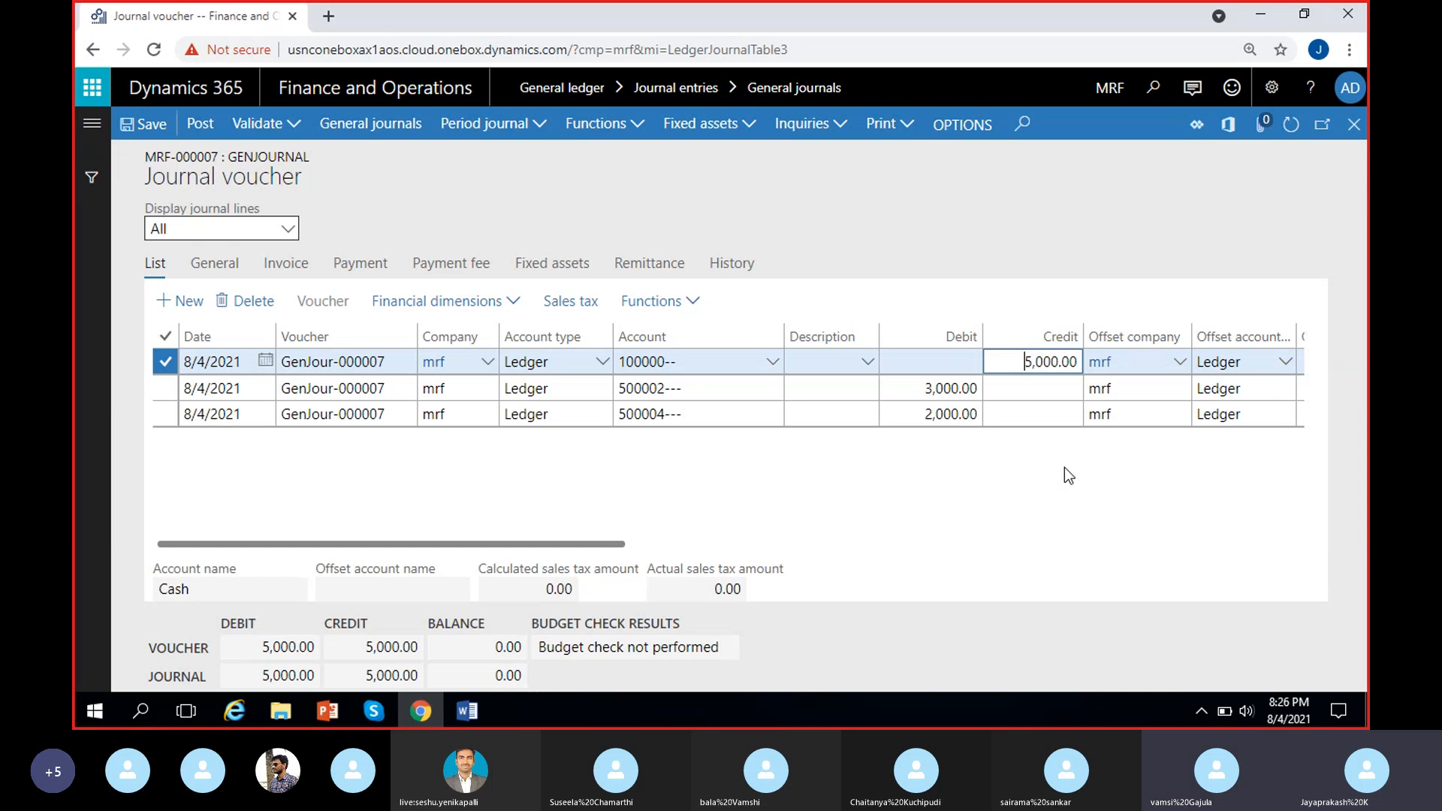
click(784, 495)
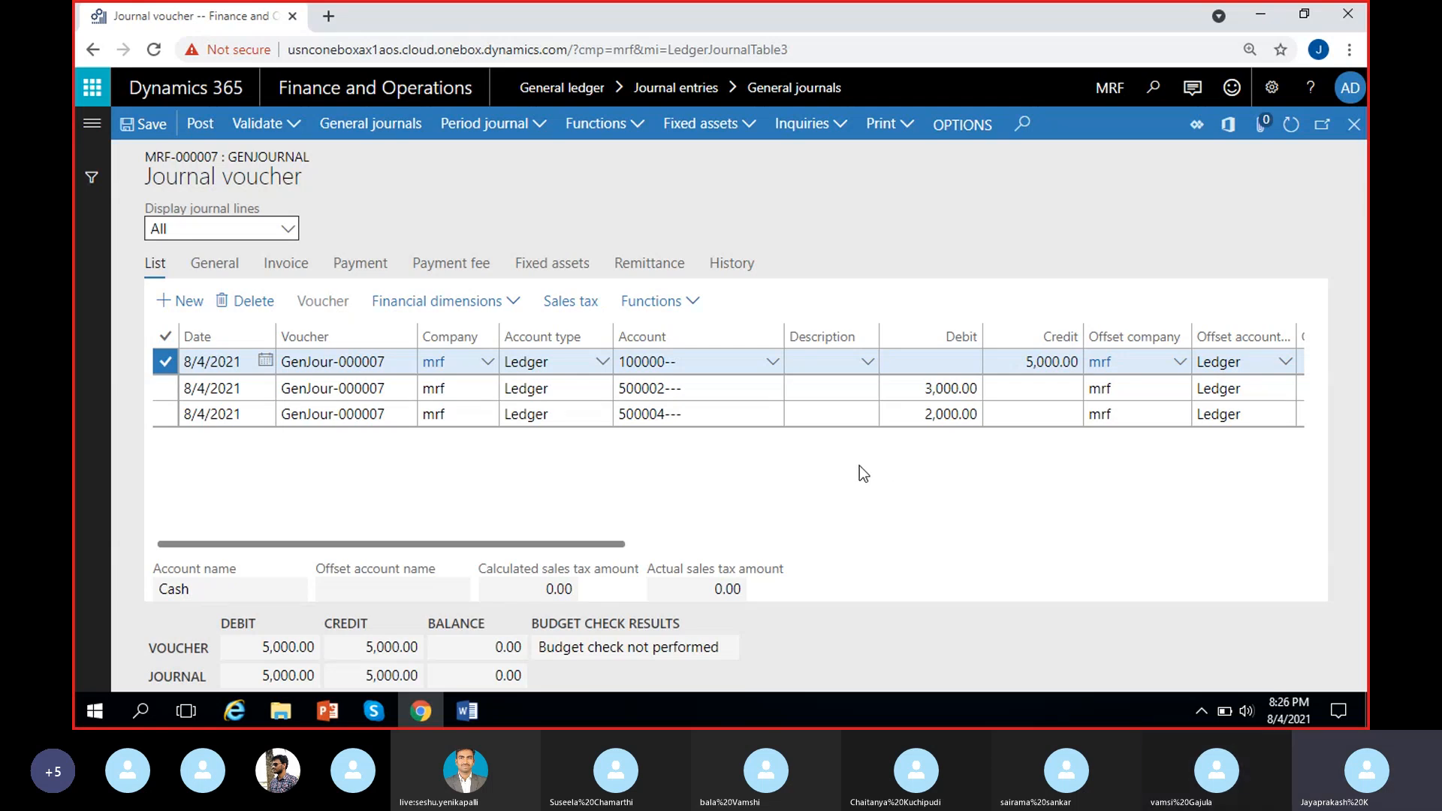
scroll(863, 473, right, 2)
scroll(859, 466, left, 2)
Step: Validate and post journal MRF-000007, dismiss the completion message, and check the posted voucher lines
click(288, 126)
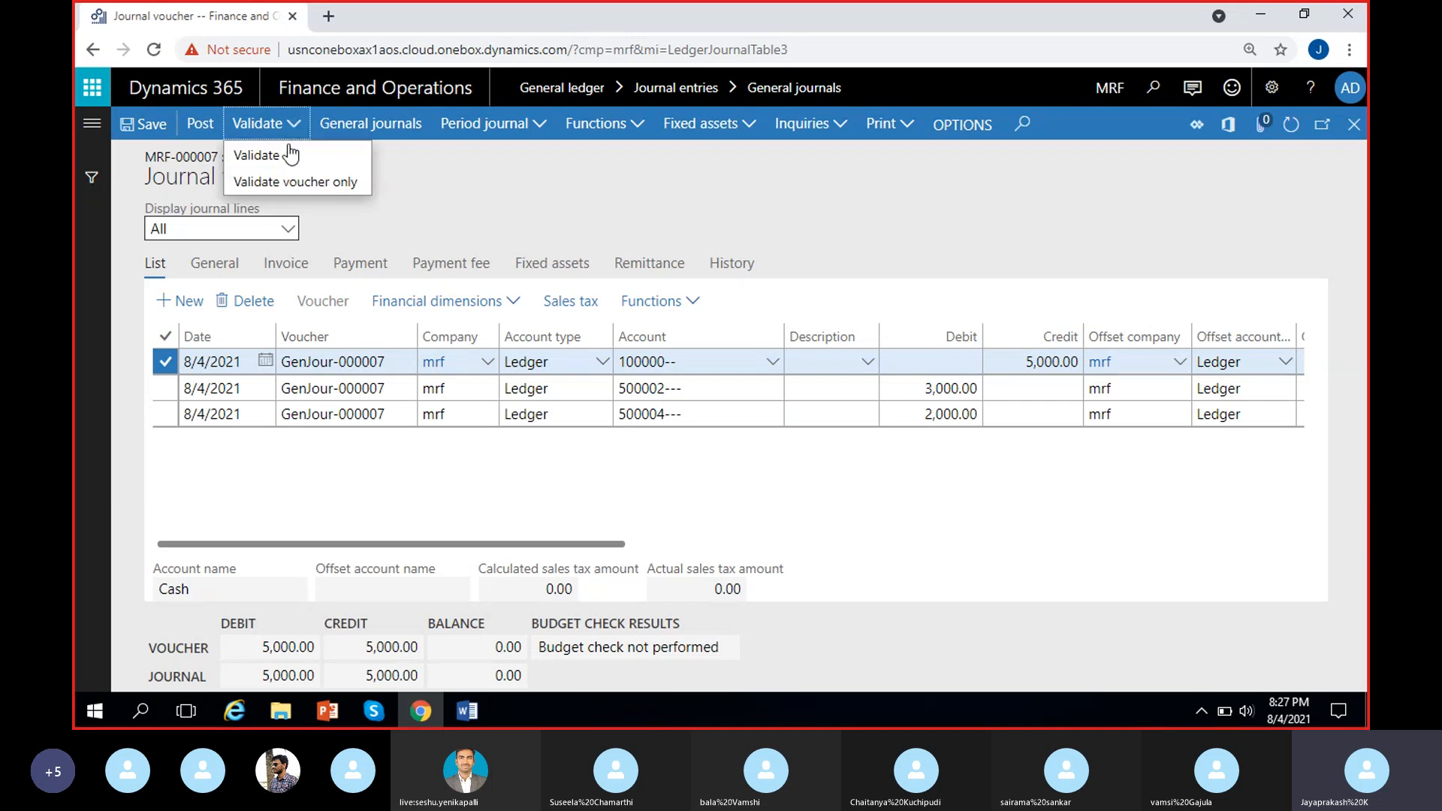
click(290, 155)
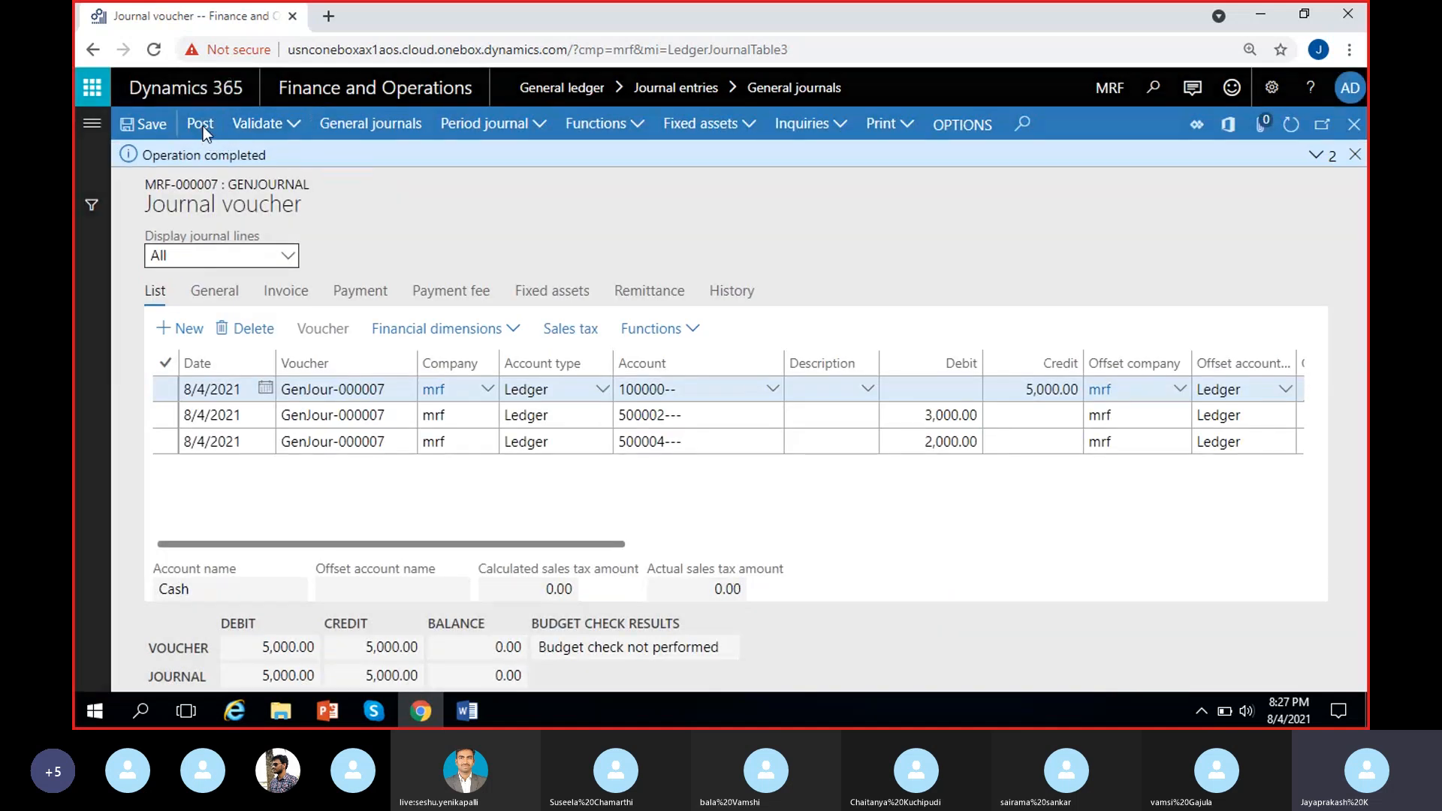
click(203, 126)
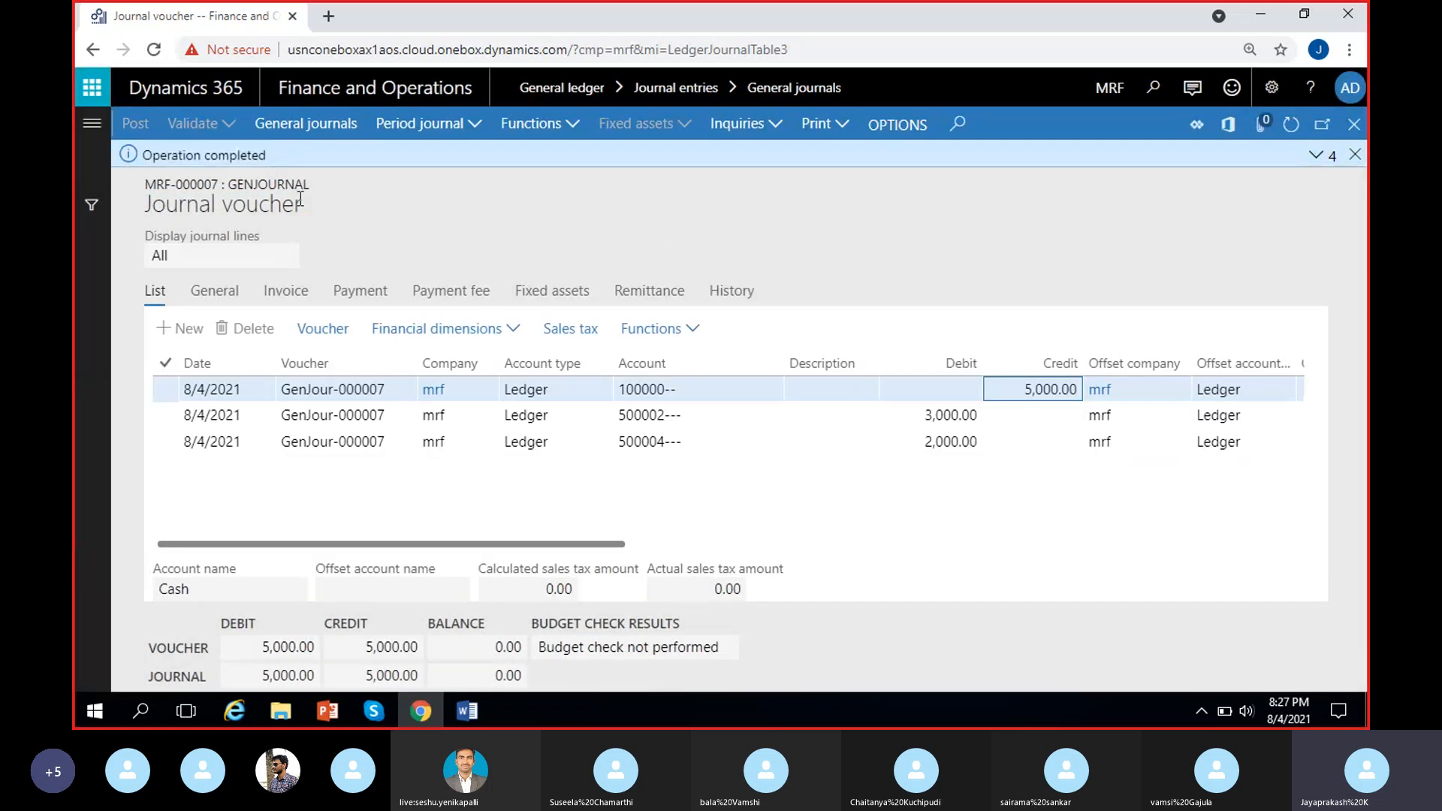
click(1356, 154)
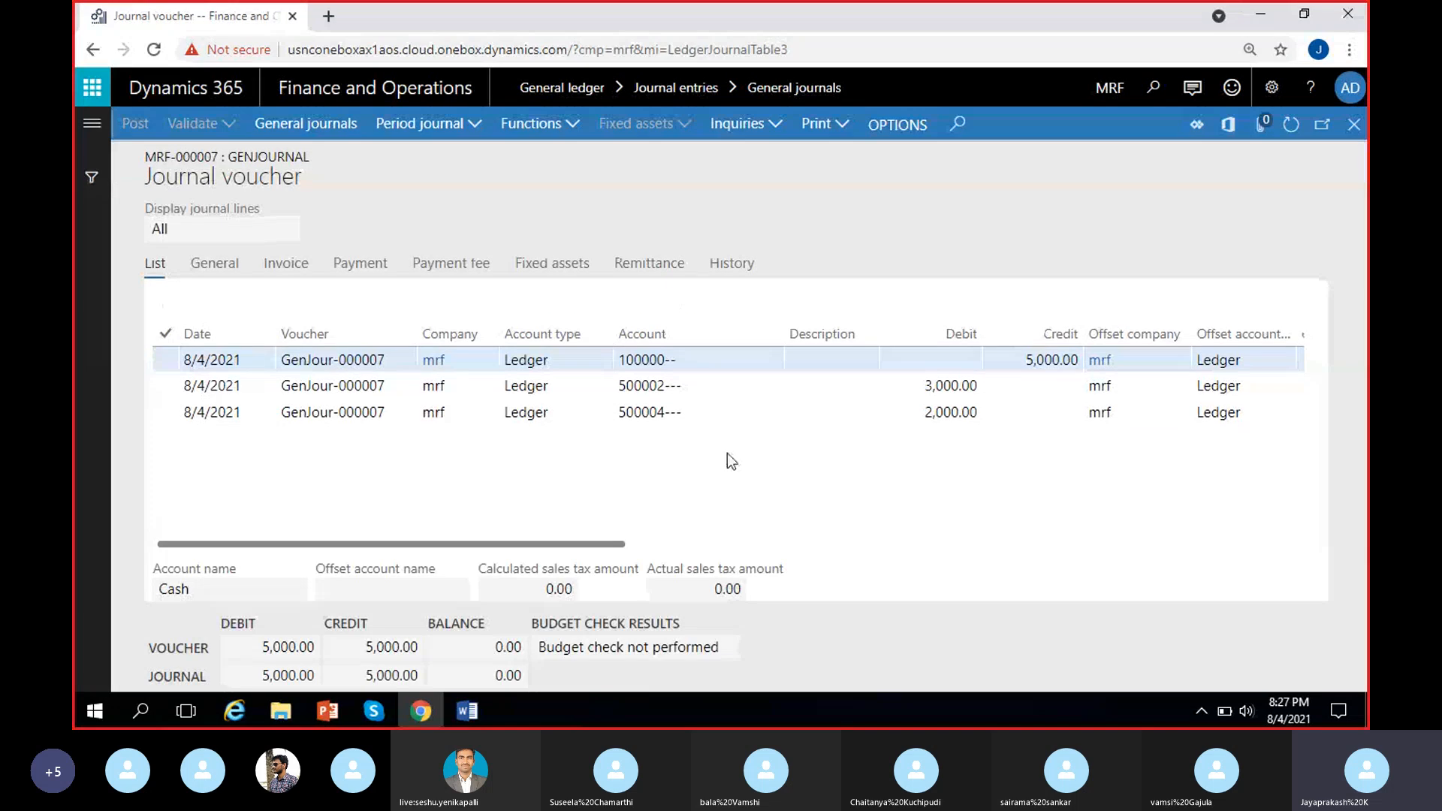
scroll(751, 455, right, 4)
scroll(751, 455, left, 5)
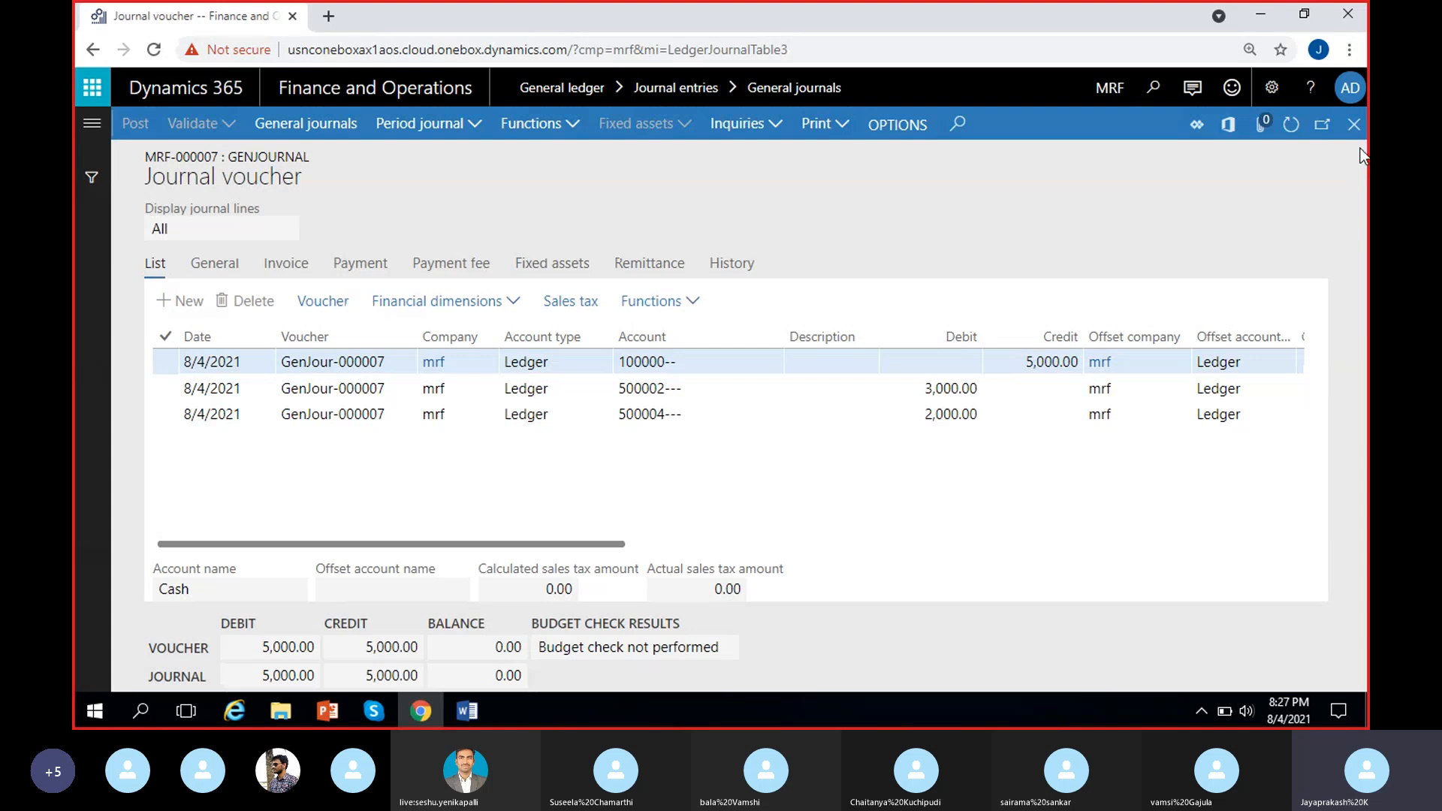
Step: Return to the refreshed general journals list, check the Posted journals, and set the list back to Not posted
click(1354, 125)
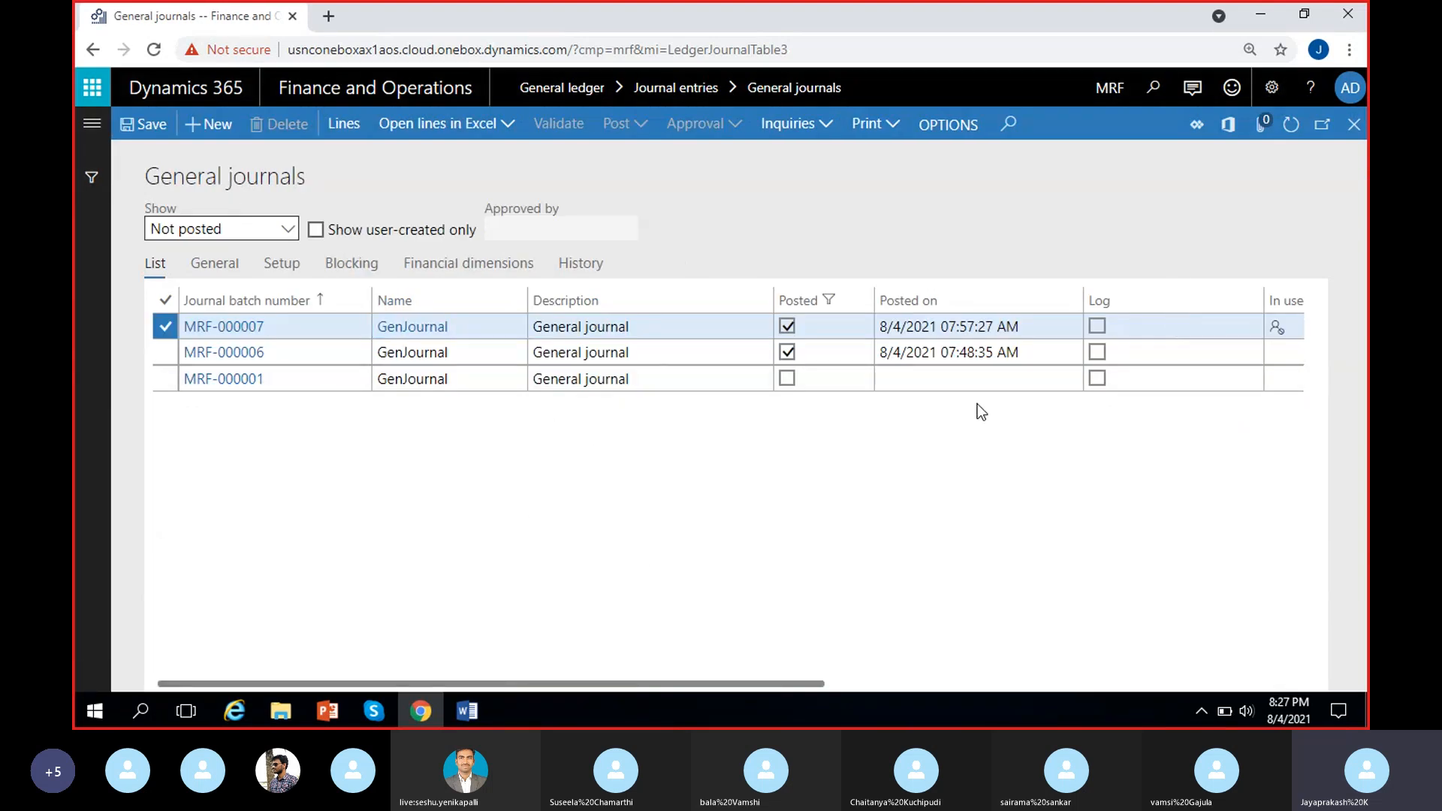
click(1291, 125)
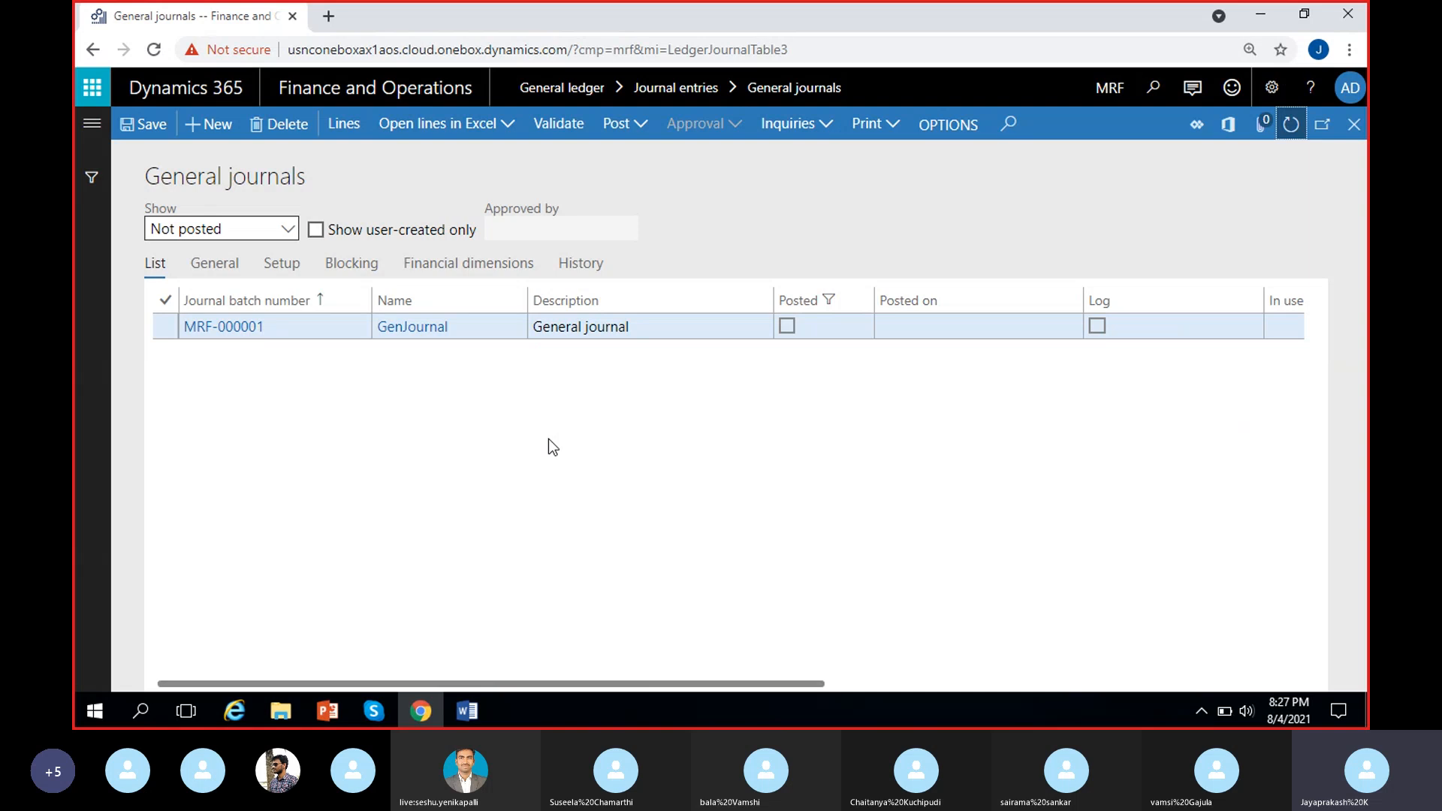
click(288, 230)
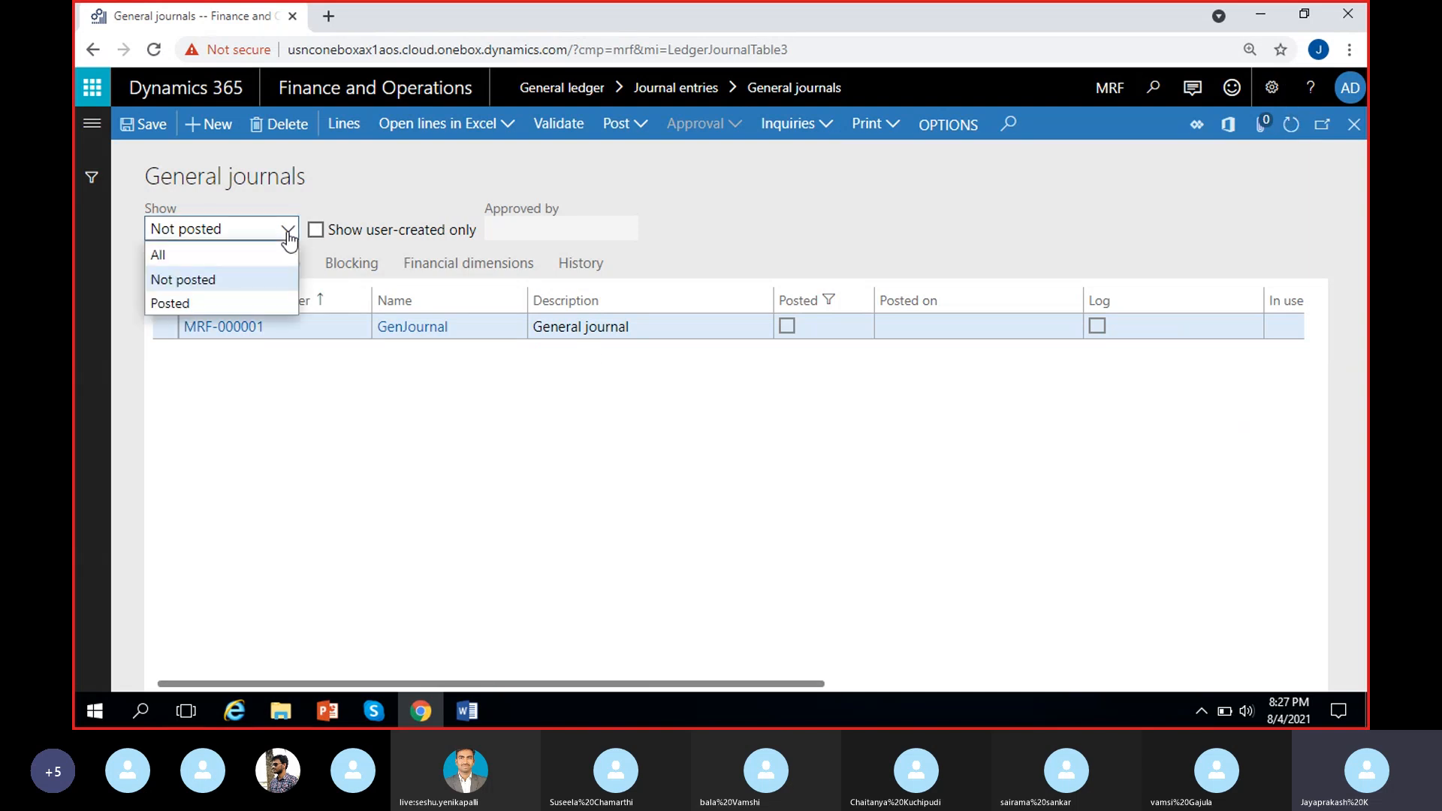
click(199, 303)
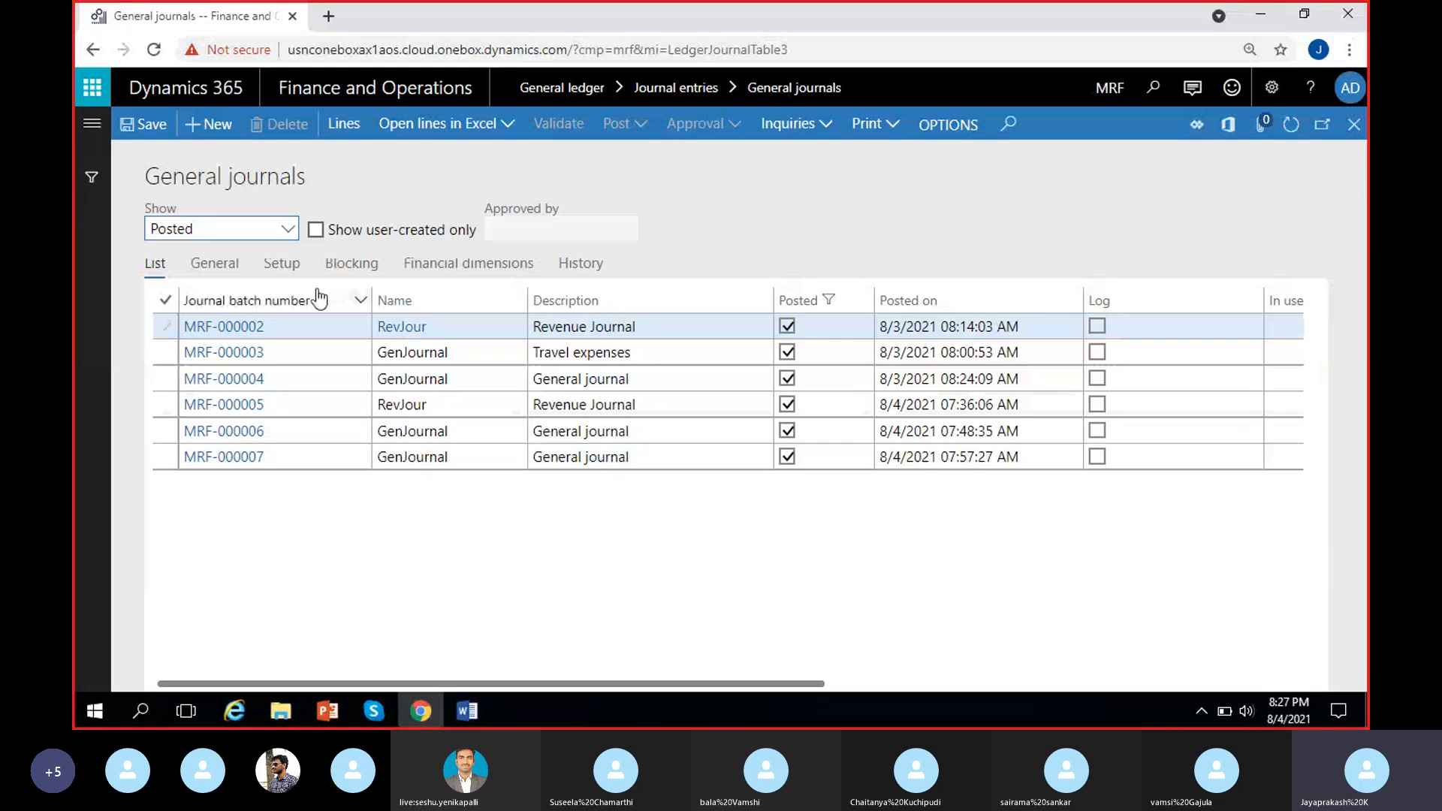
click(293, 238)
click(197, 278)
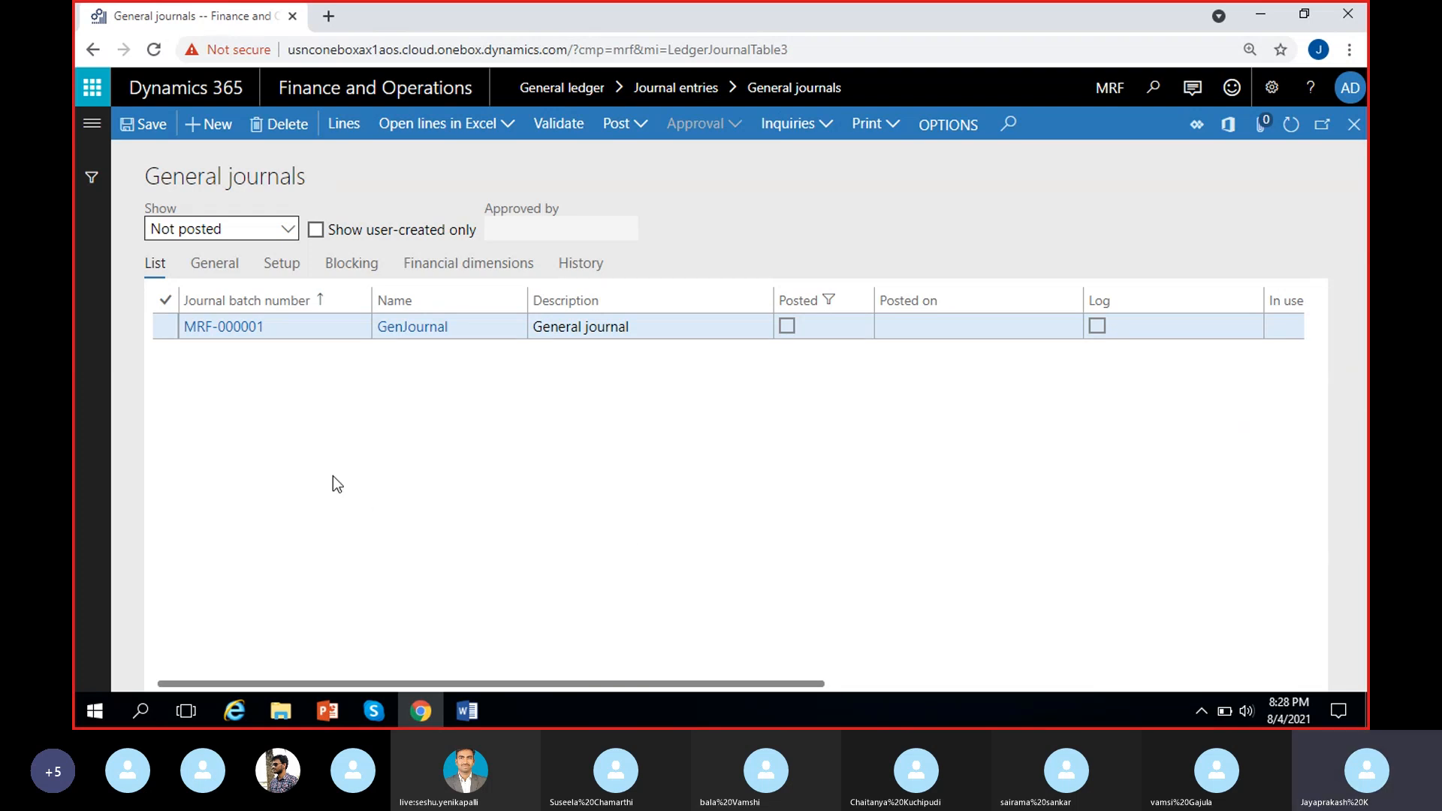
Step: Create a new general journal batch with the journal name GenJournal
click(211, 124)
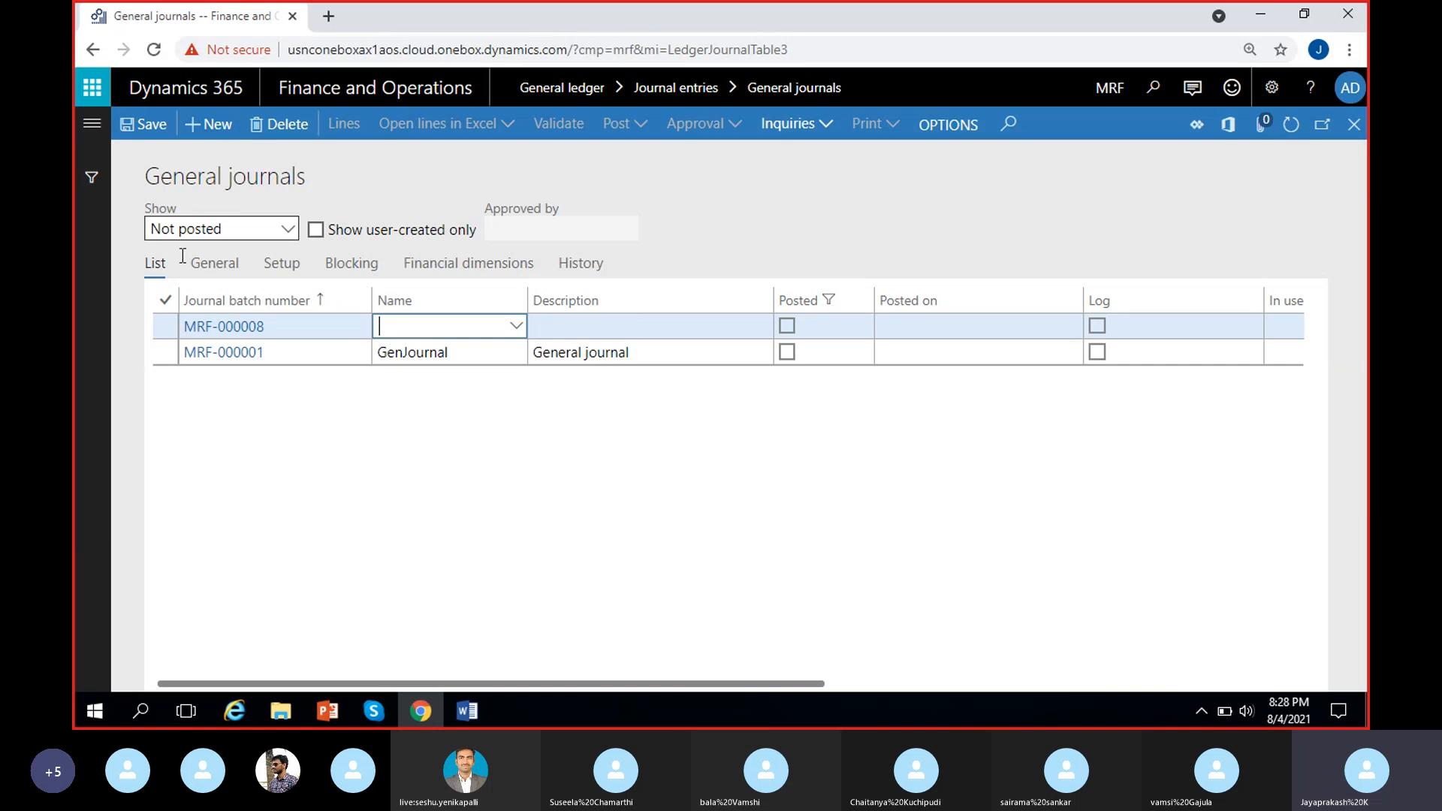
click(516, 327)
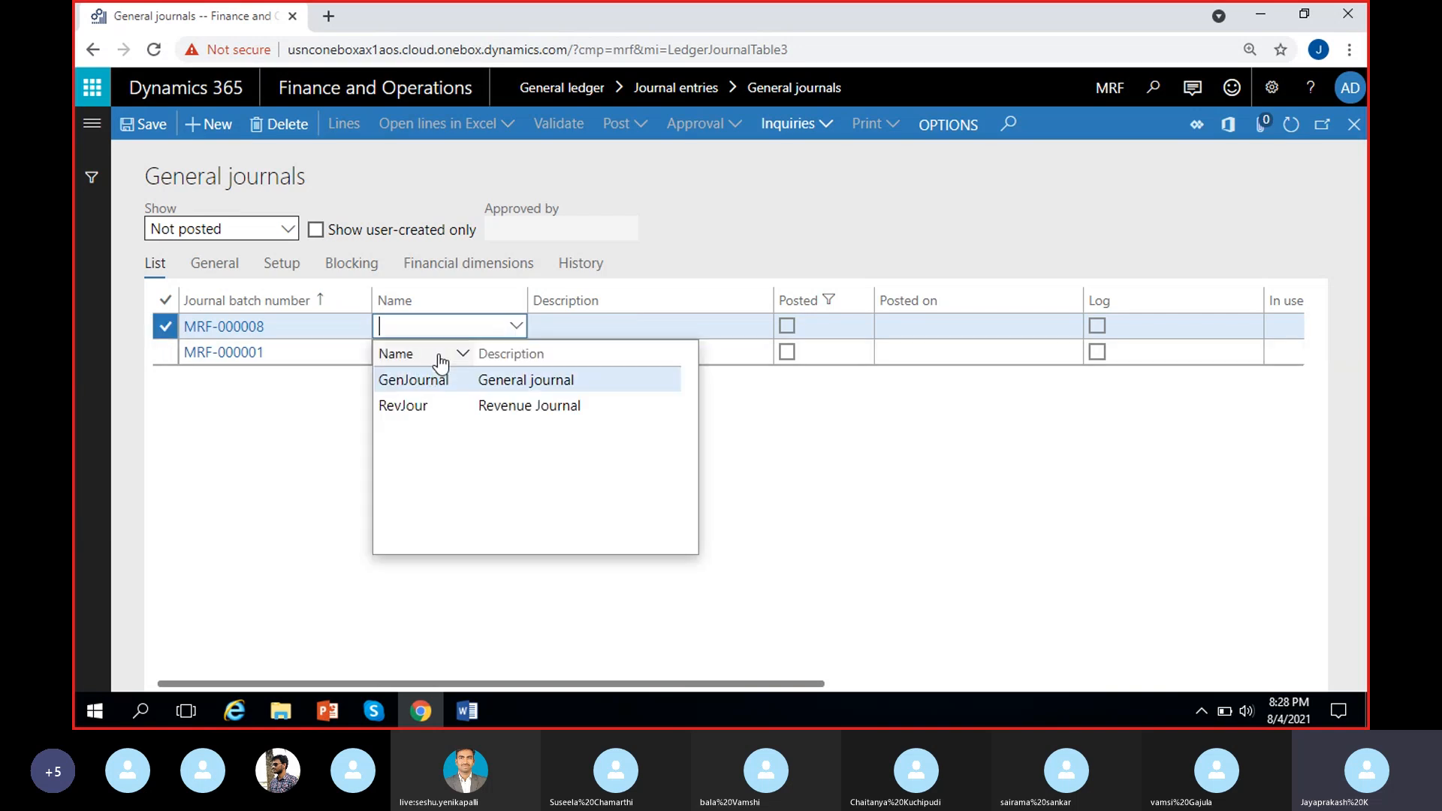
click(416, 379)
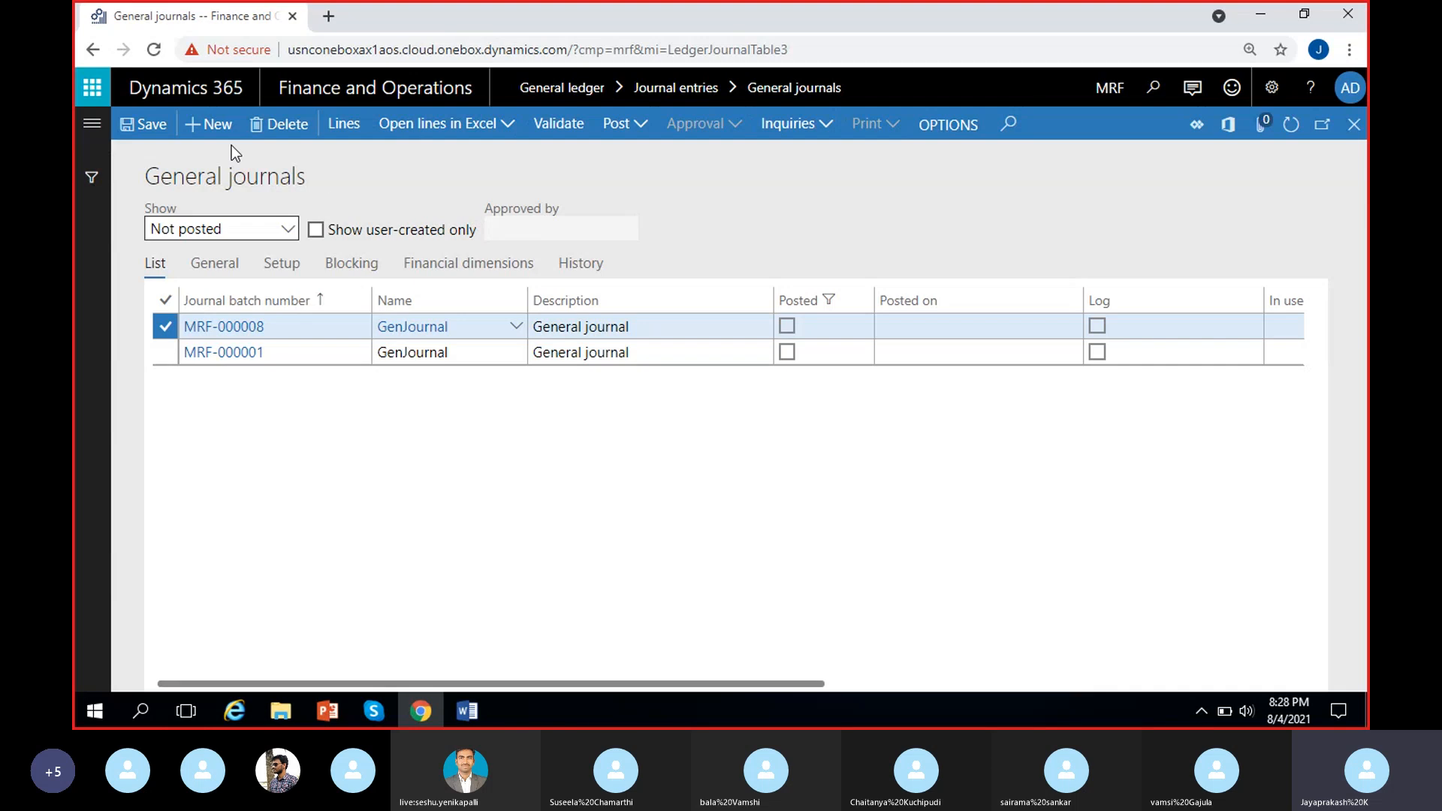
Step: Select MRF-000001 together with MRF-000008 to check the commands available for several journals, and deselect MRF-000001 again
click(165, 357)
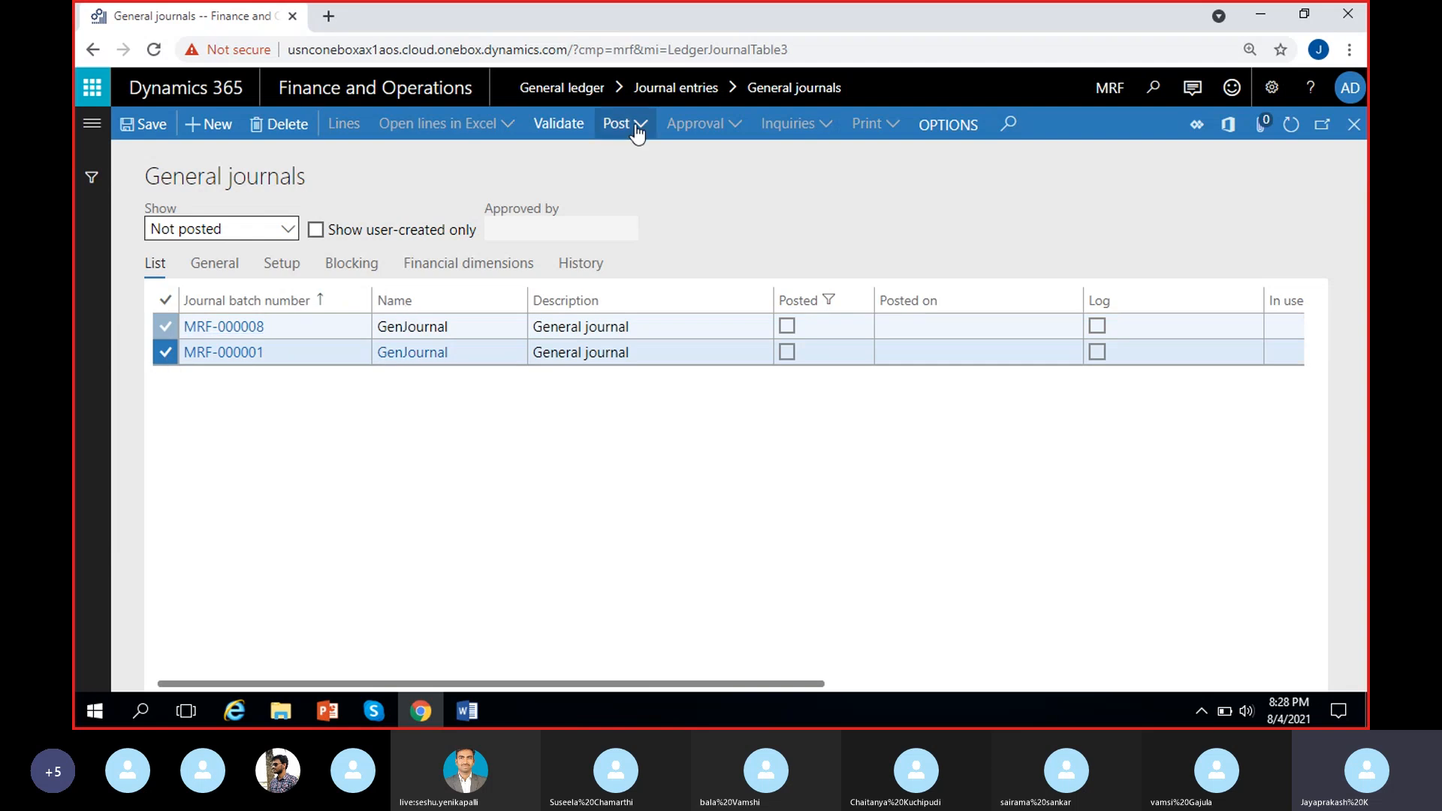
click(165, 355)
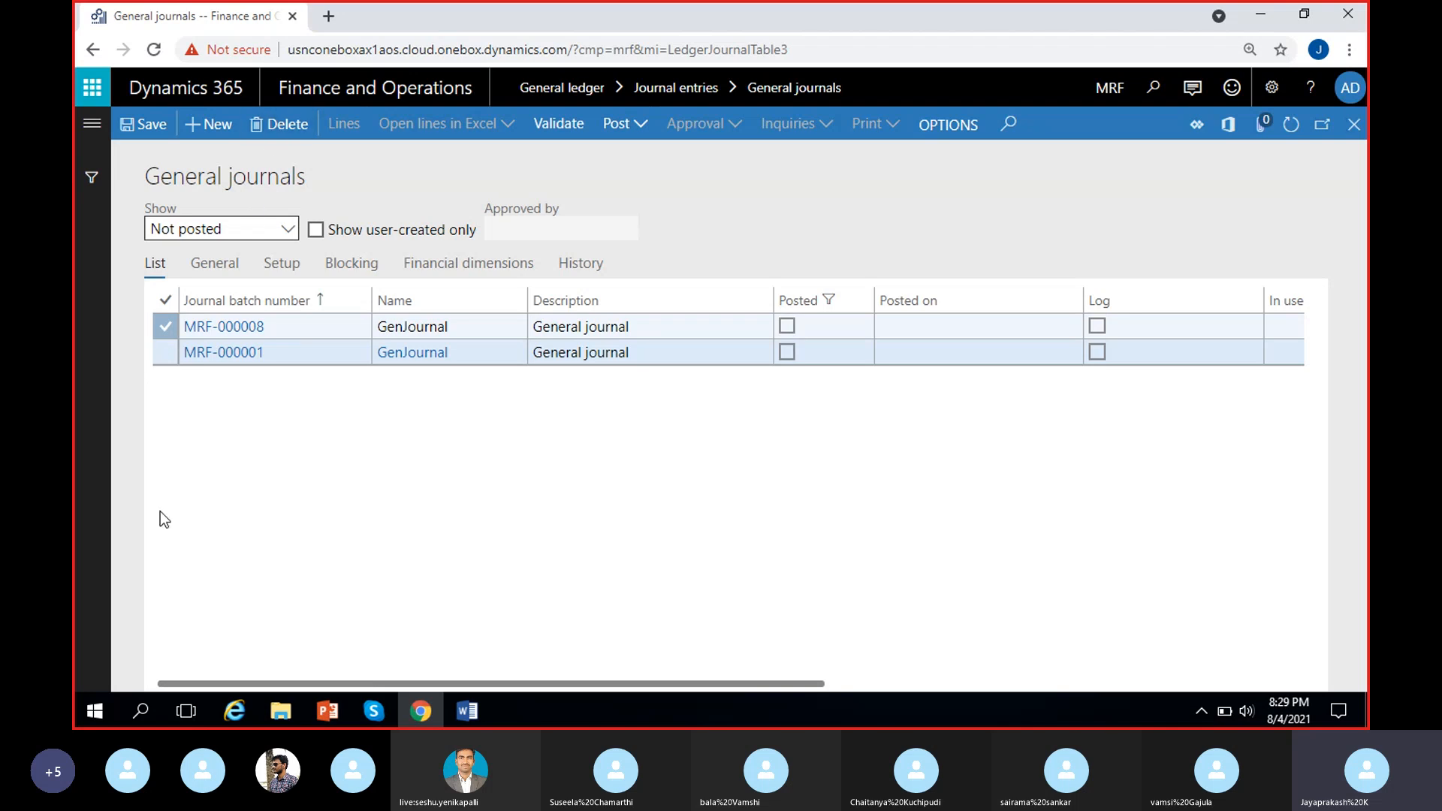
click(174, 359)
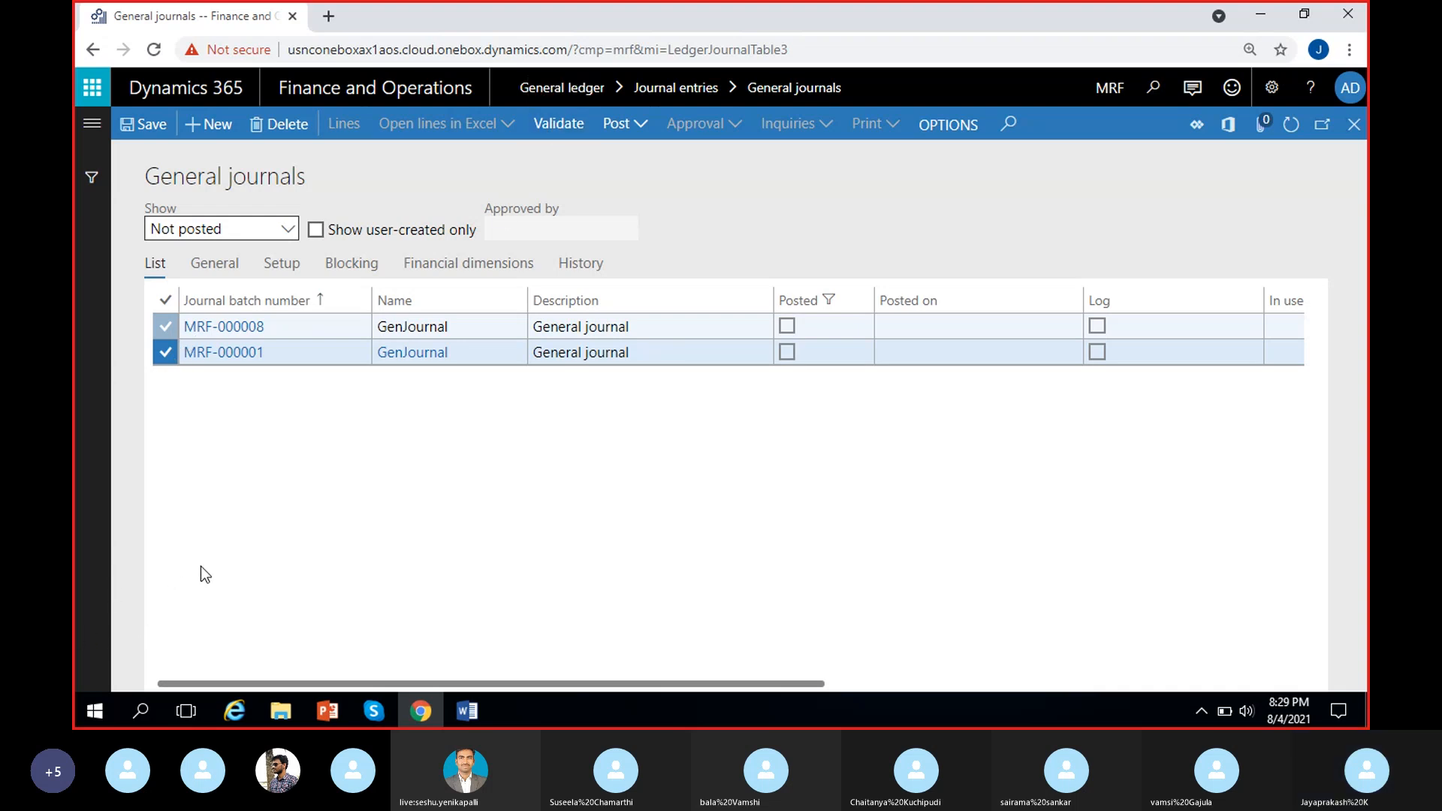
click(174, 354)
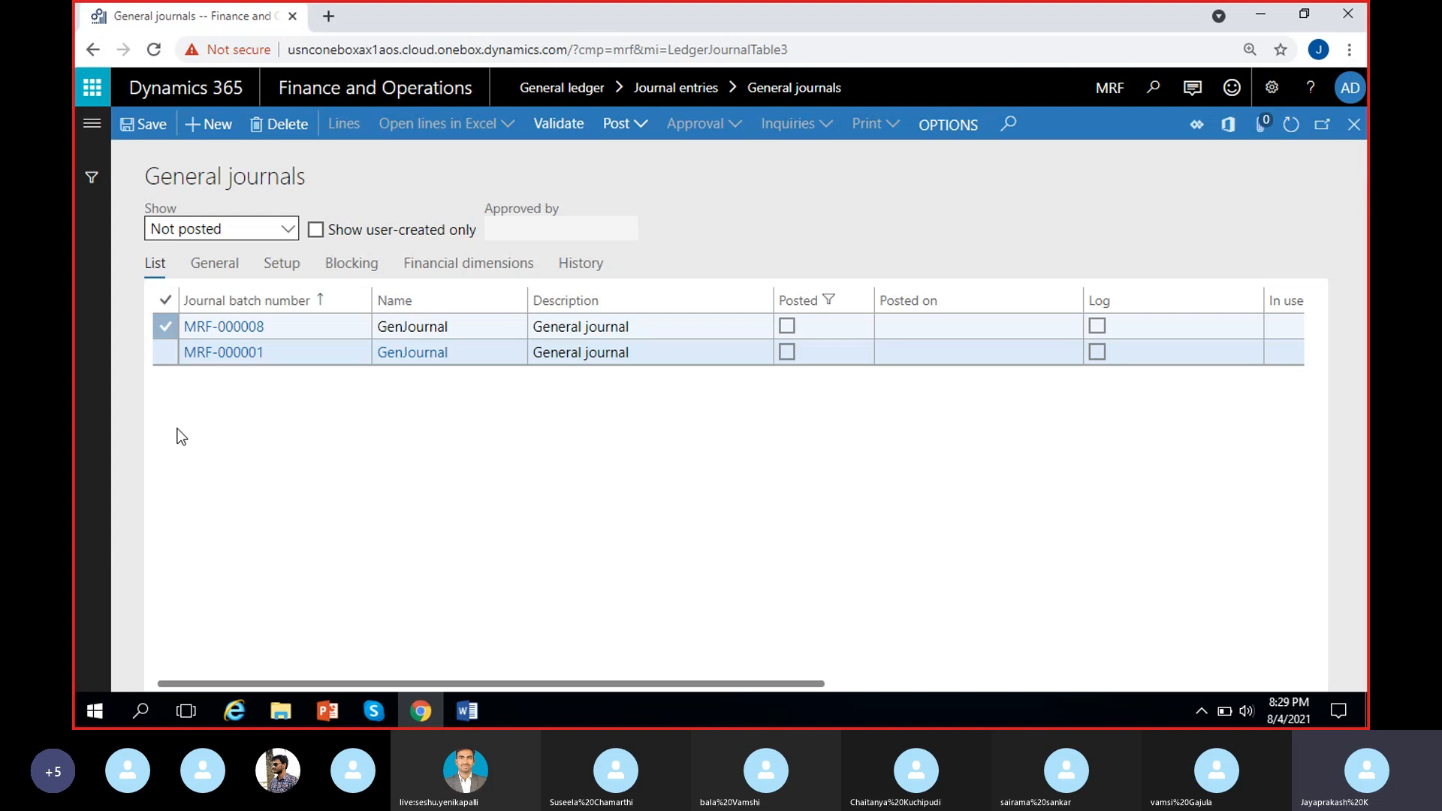
Step: Select journal MRF-000008, look over the Excel templates offered for its lines, and close the template selection without choosing one
click(409, 327)
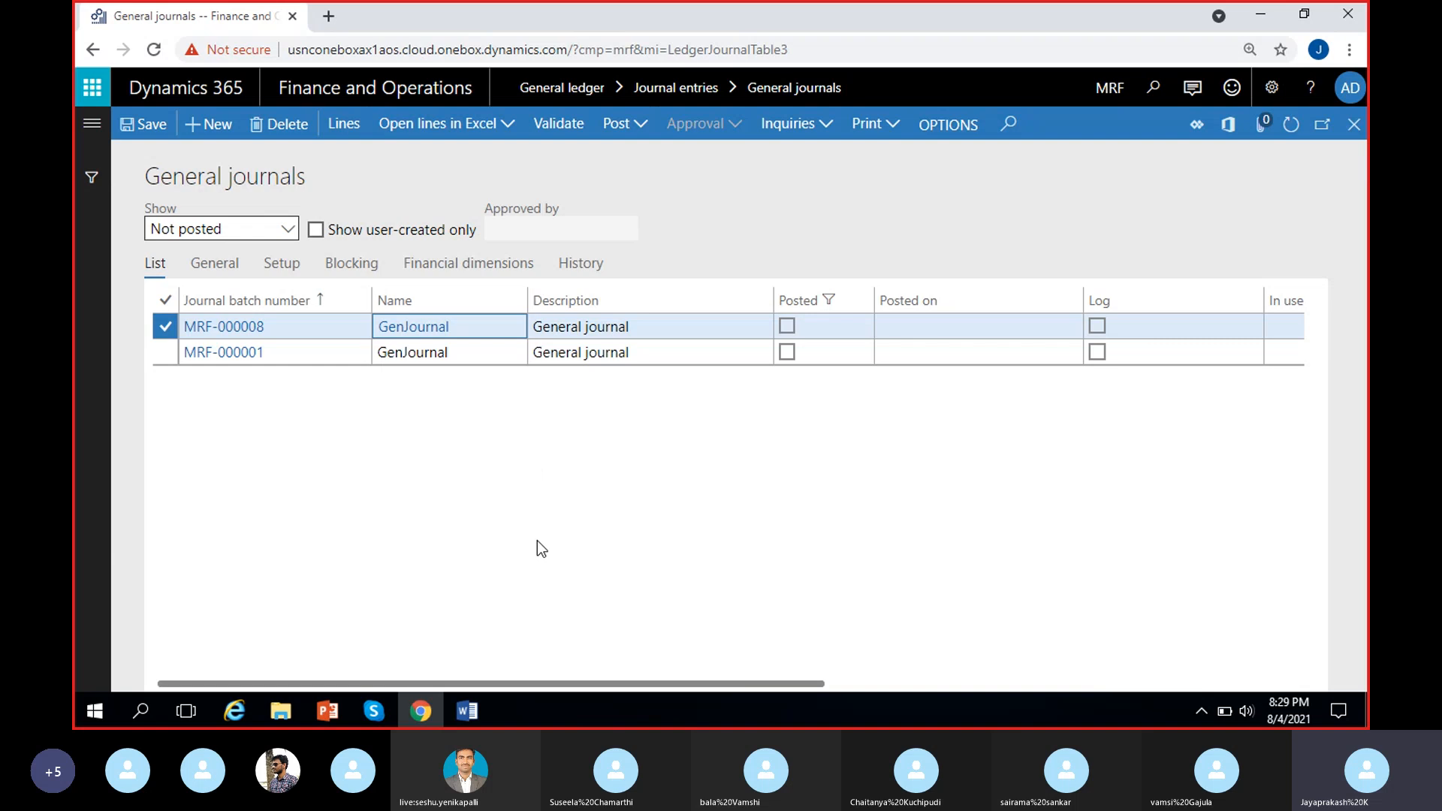
click(508, 136)
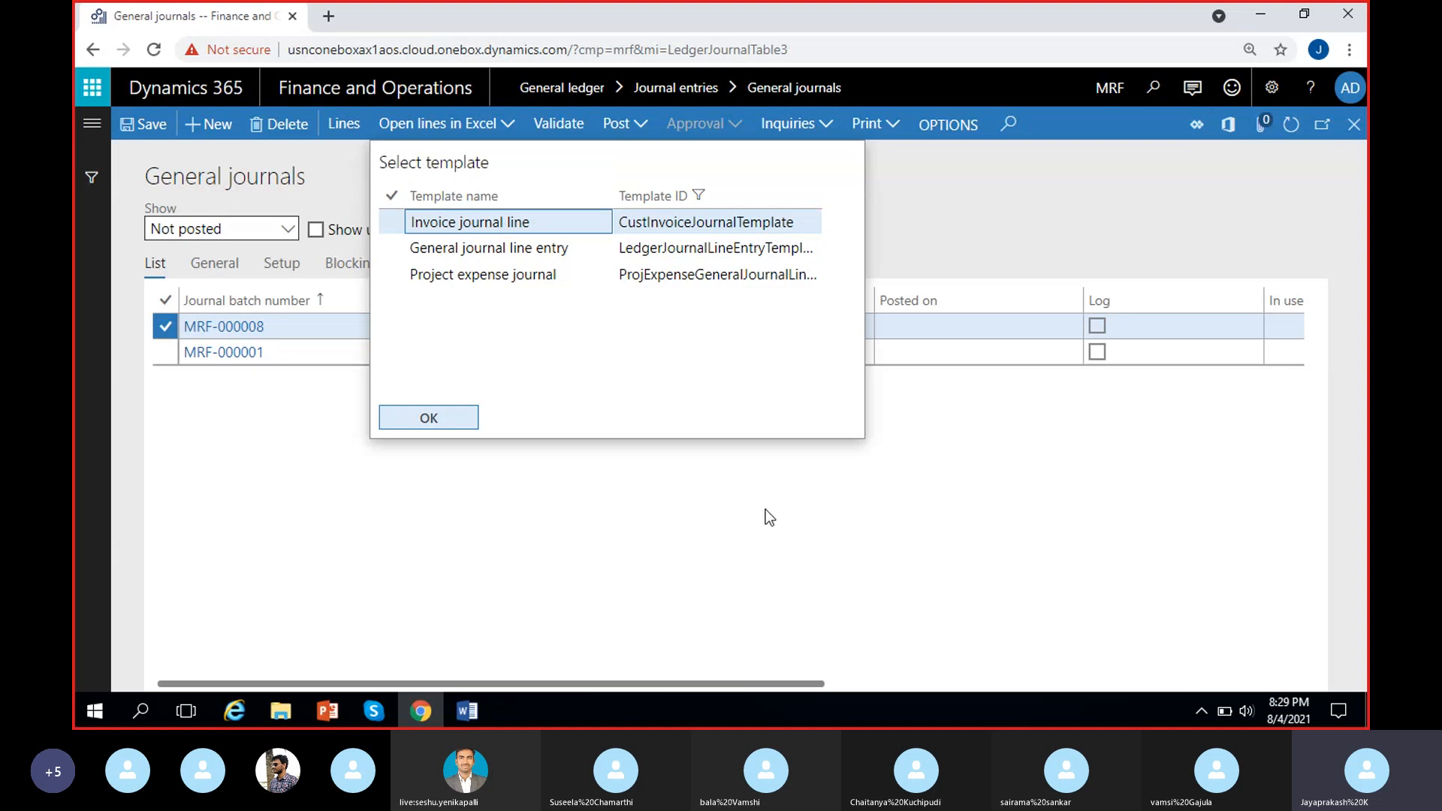
click(669, 587)
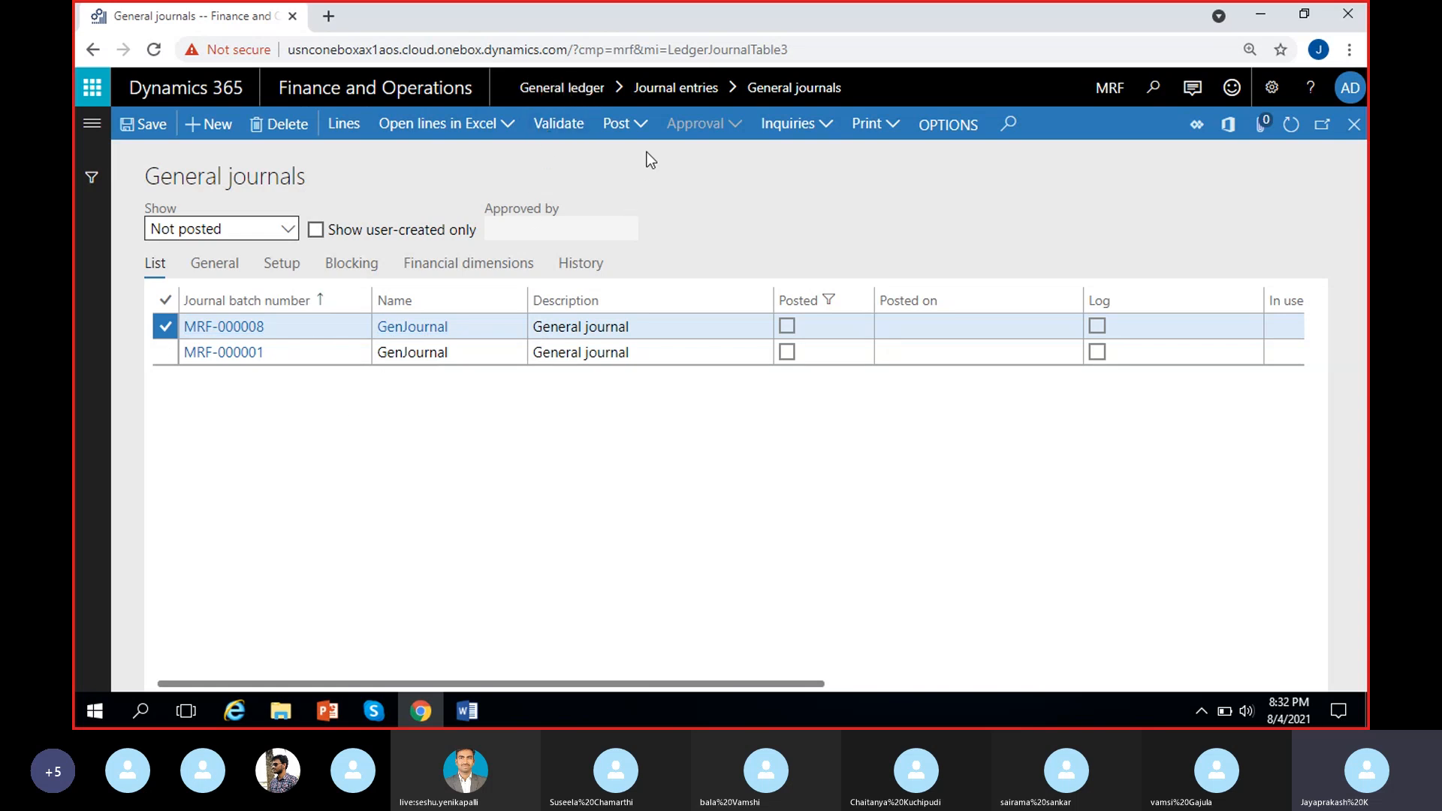
Step: Examine the posting, inquiry and print commands available for journal MRF-000008 without running any of them
click(642, 124)
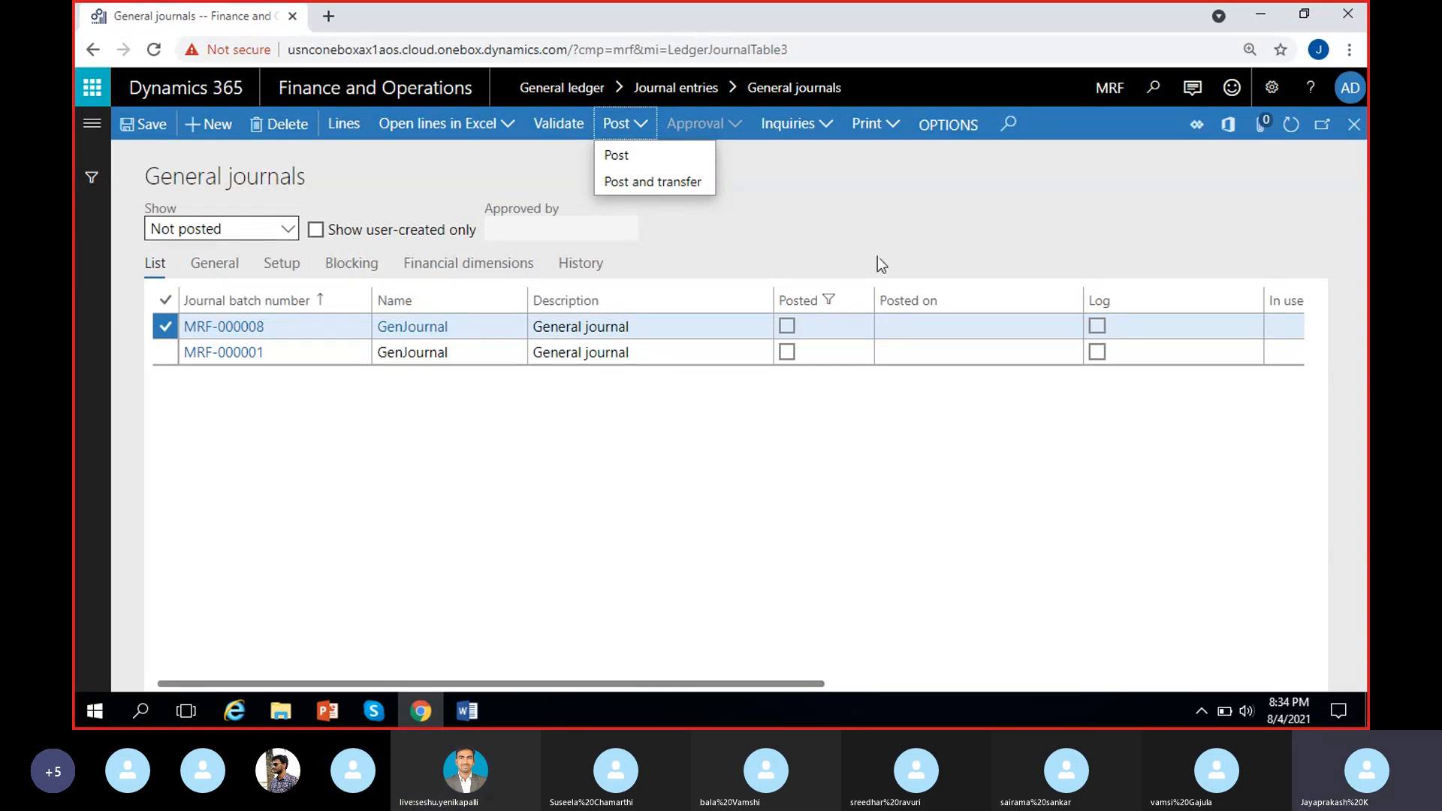
click(836, 223)
click(824, 134)
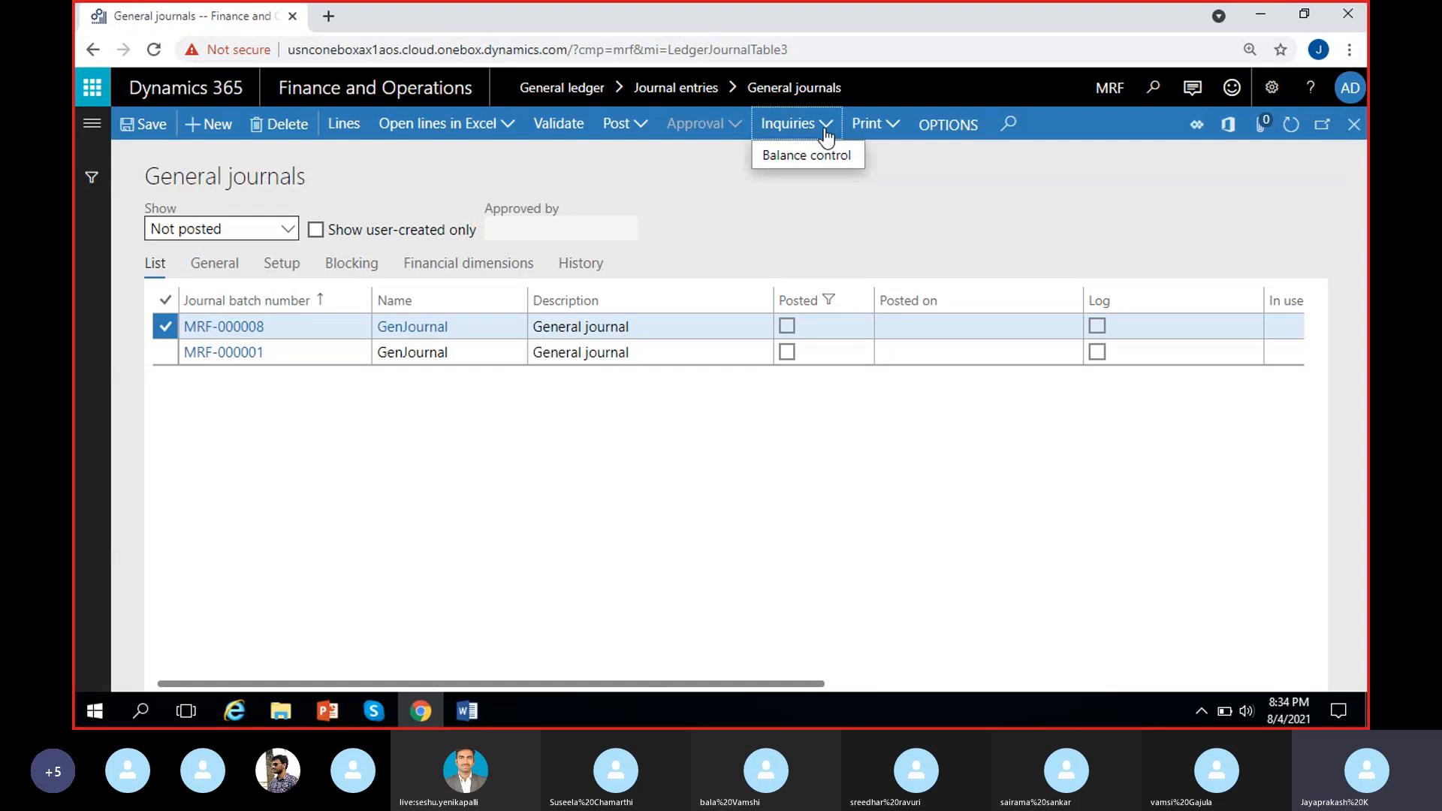
click(822, 225)
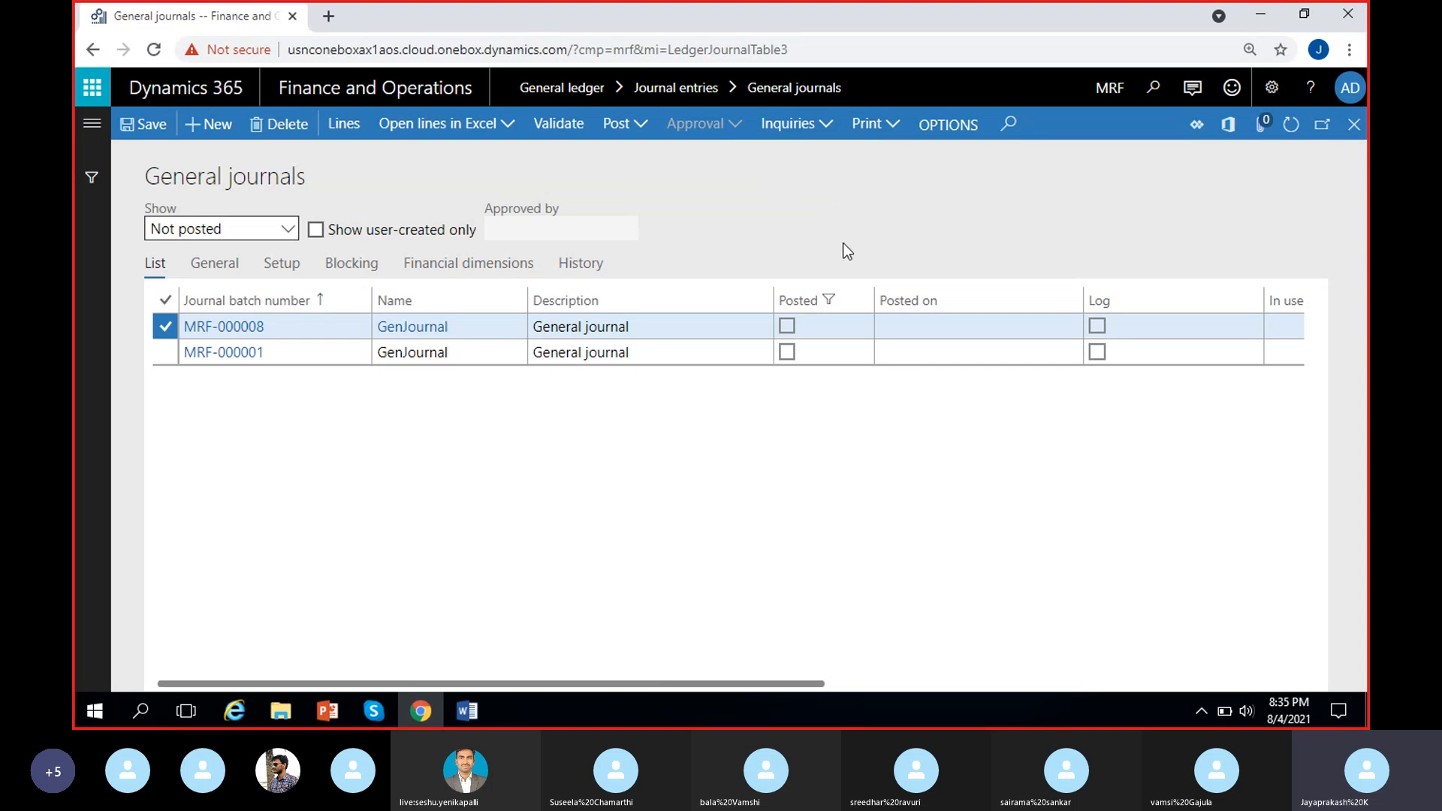
click(898, 131)
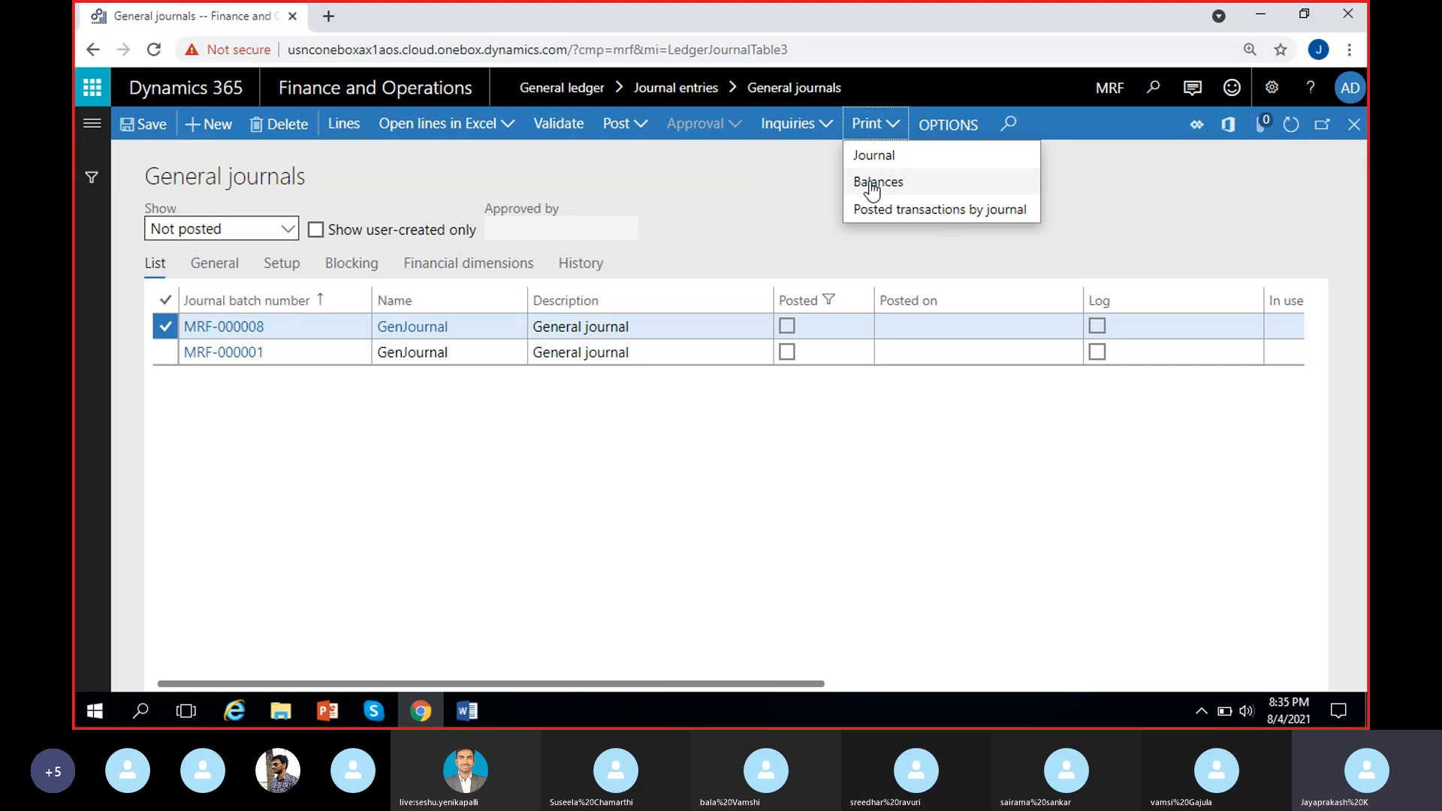
click(778, 232)
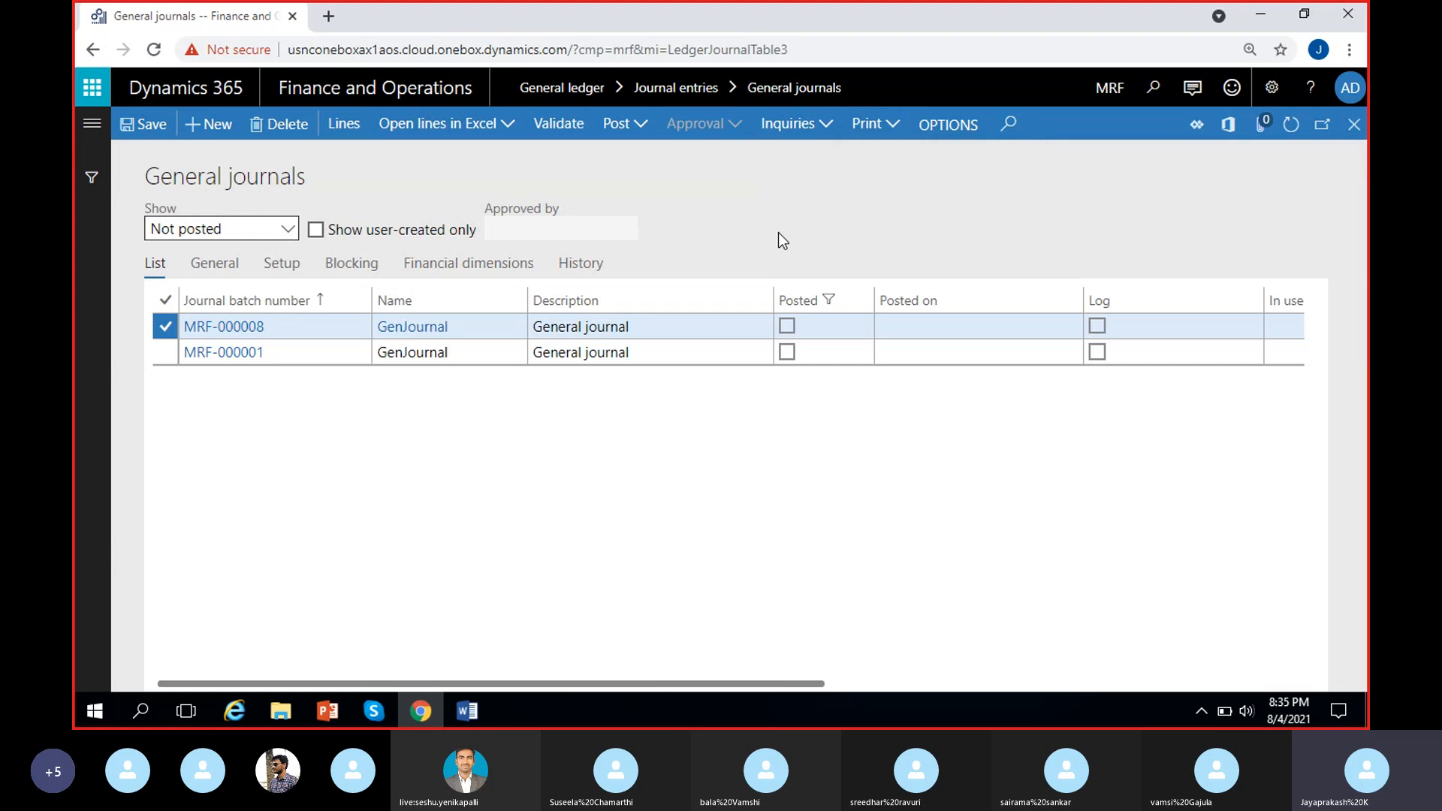
Step: Open the Security diagnostics for the General journals page and examine the roles, duties and privileges that grant access
click(930, 133)
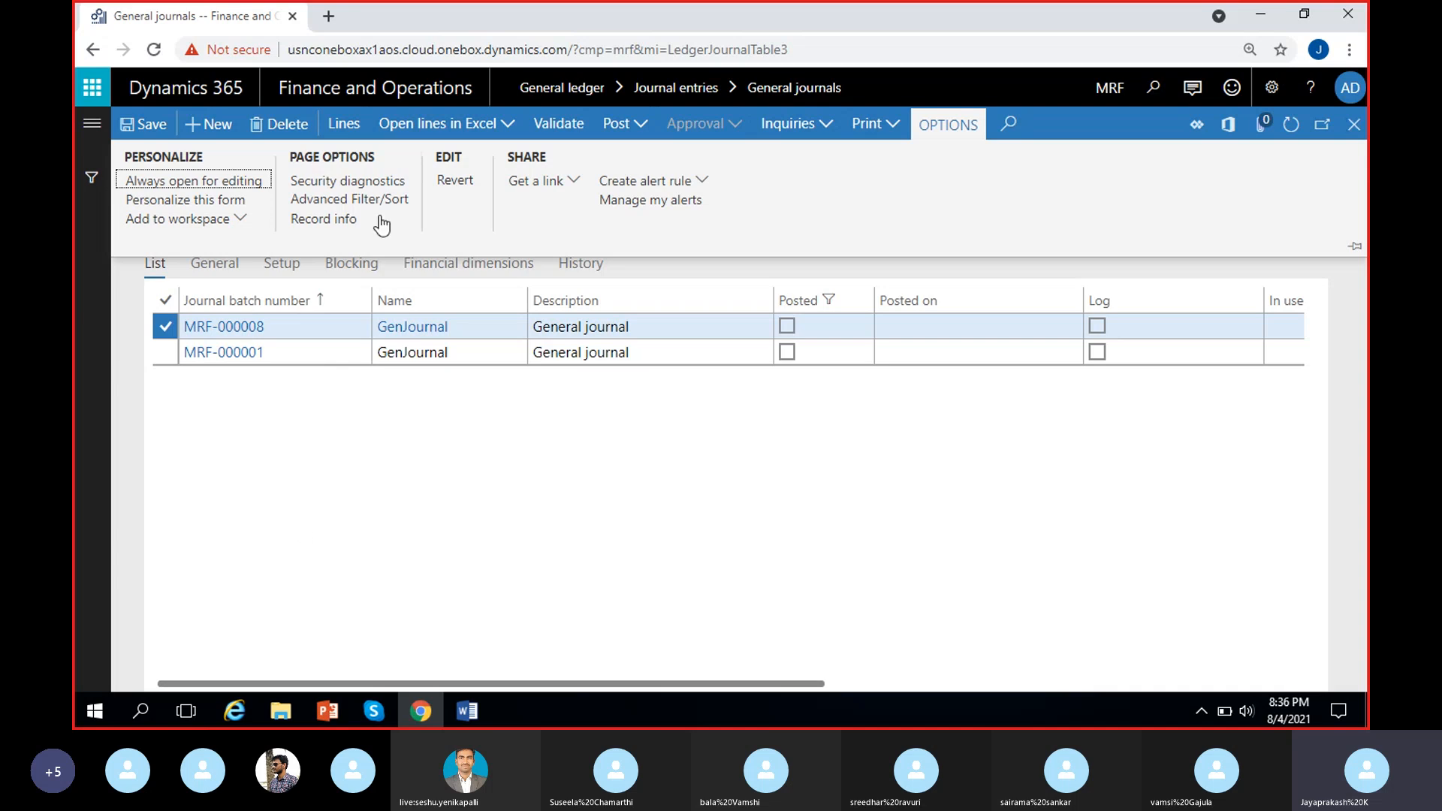
click(364, 181)
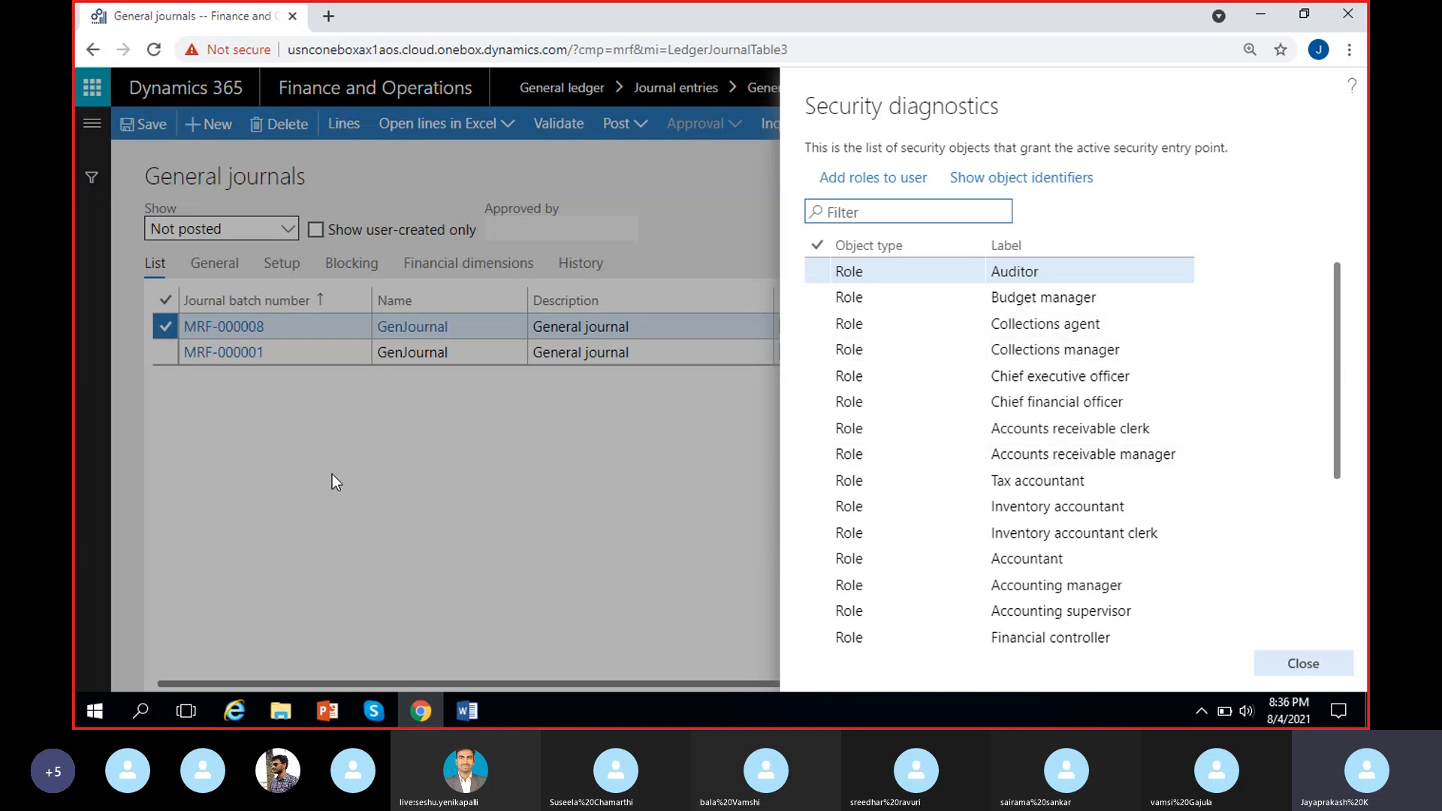
scroll(926, 522, down, 5)
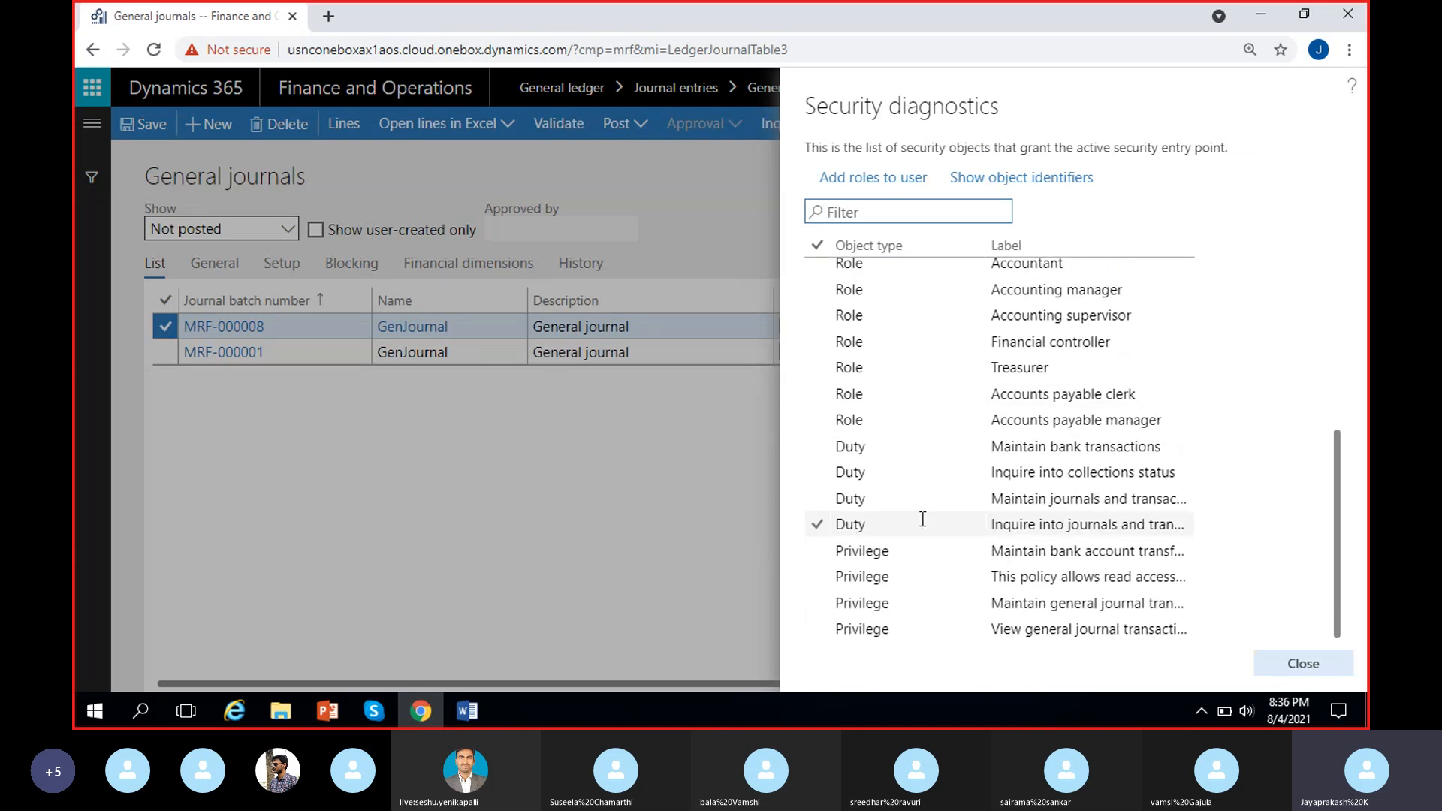
scroll(909, 519, up, 5)
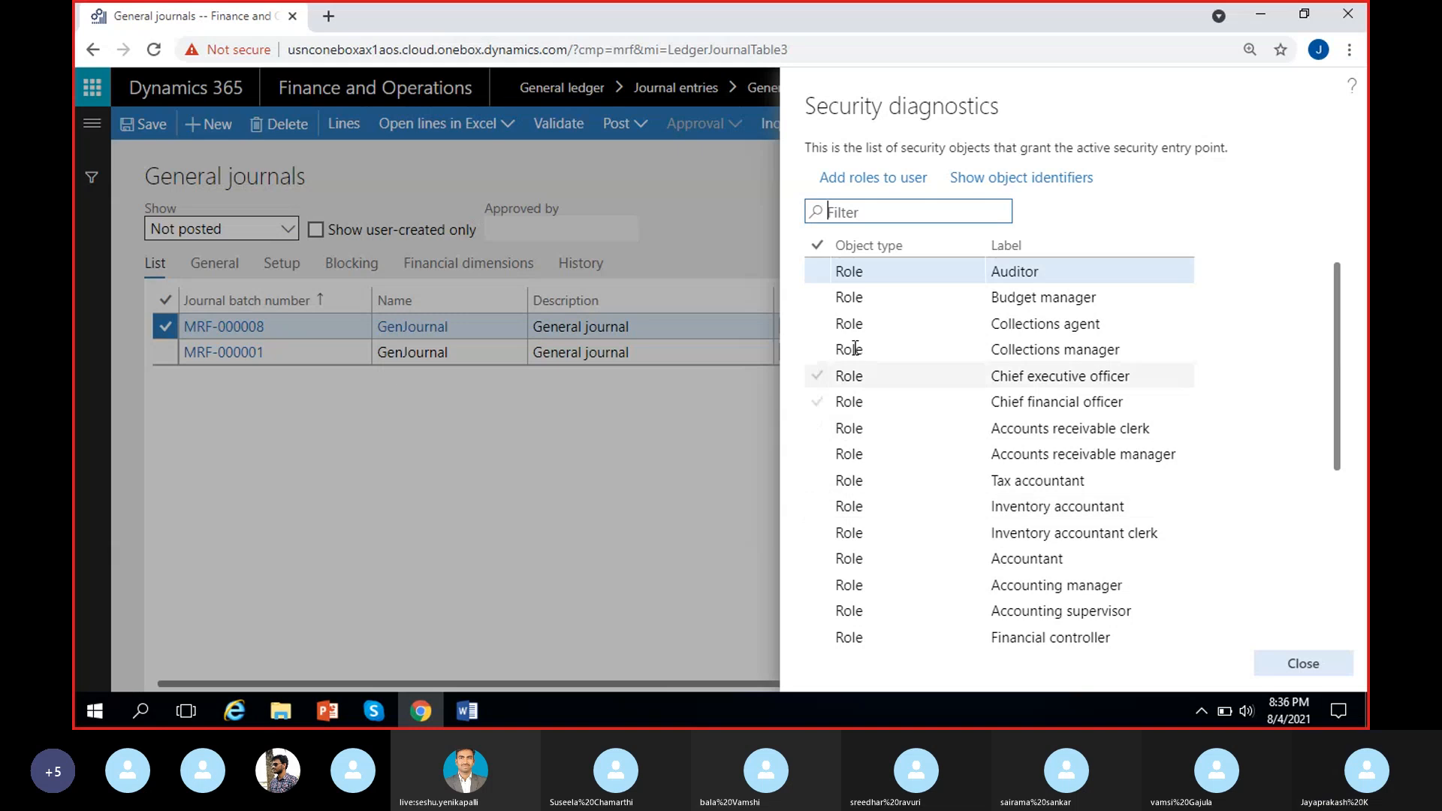
scroll(860, 412, down, 3)
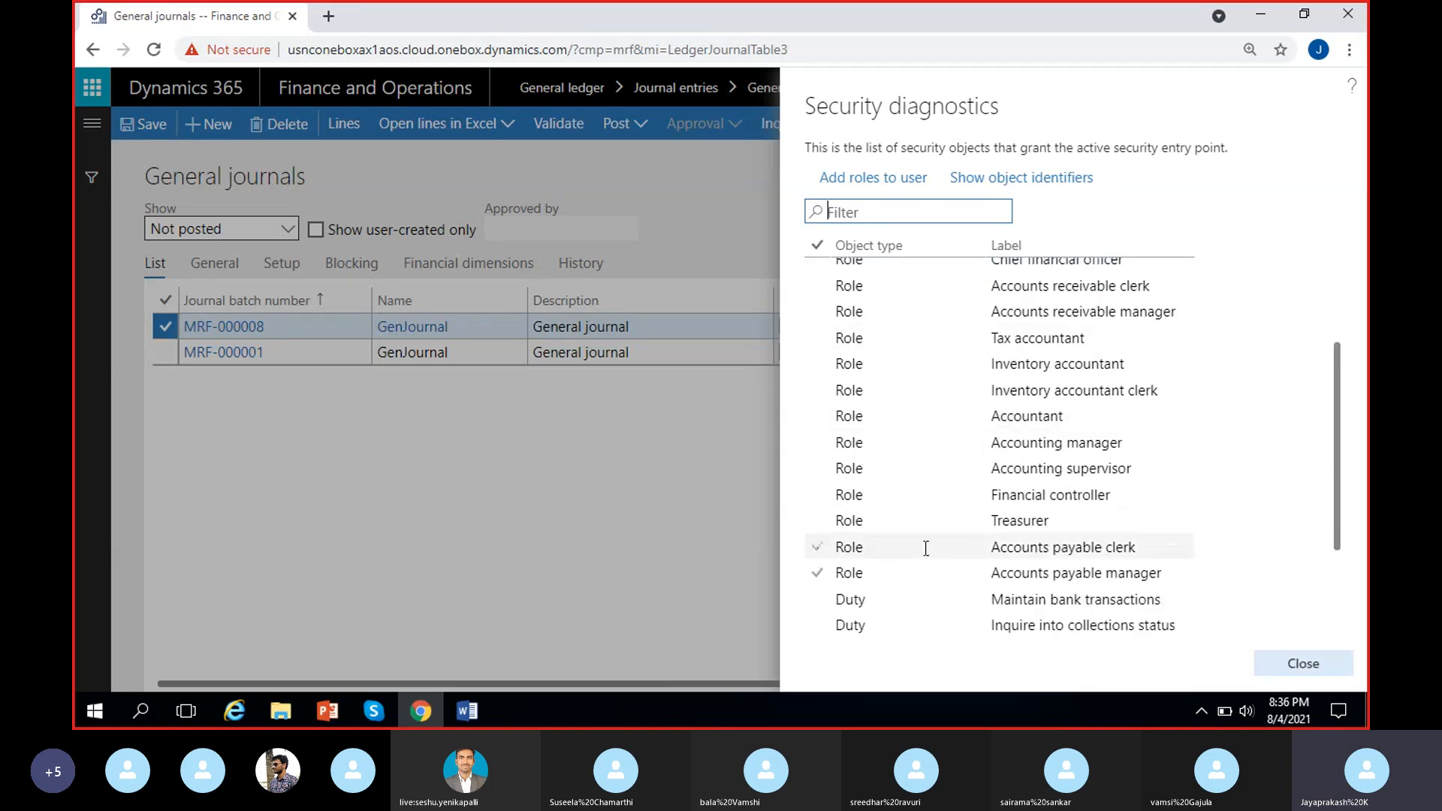
scroll(927, 548, up, 3)
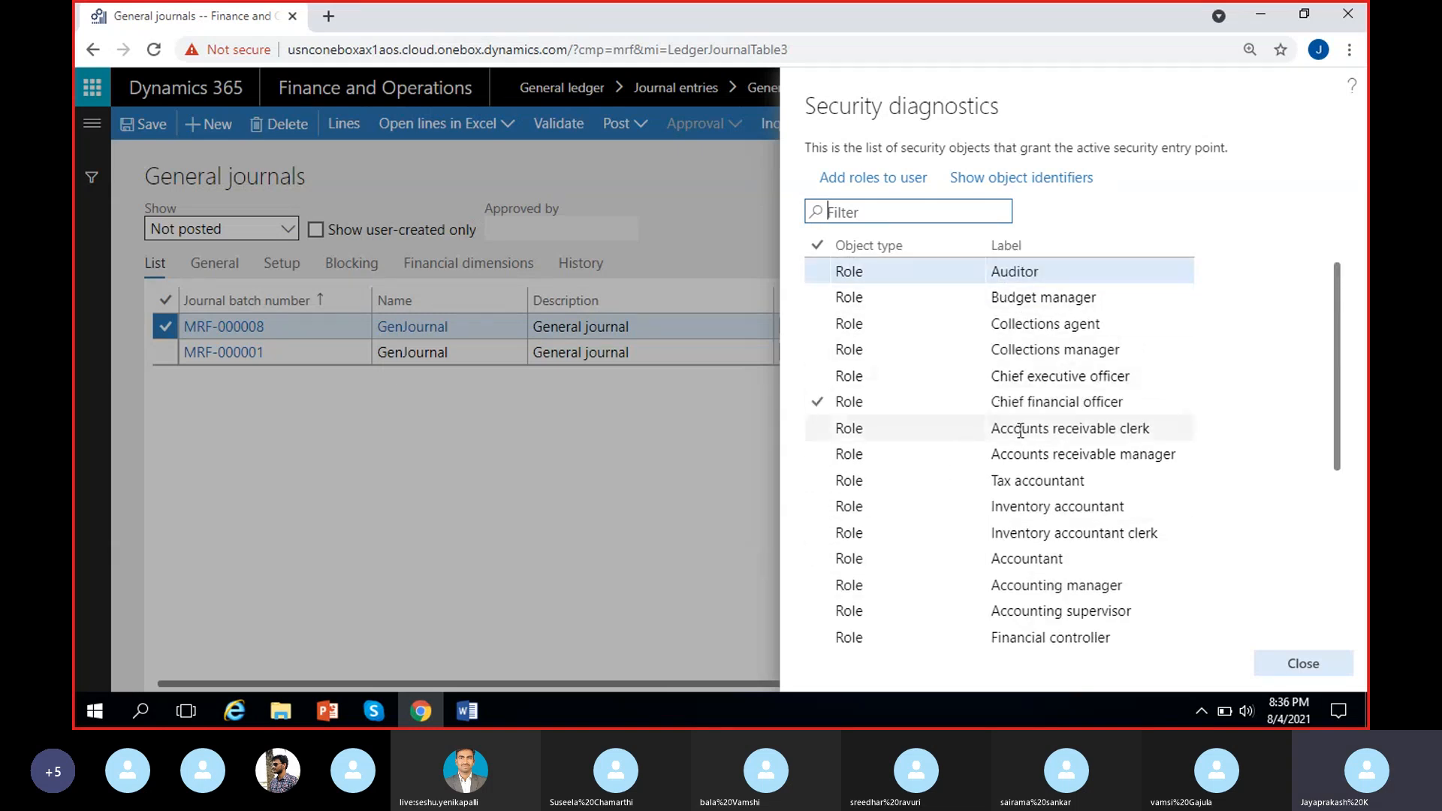
scroll(1049, 519, down, 3)
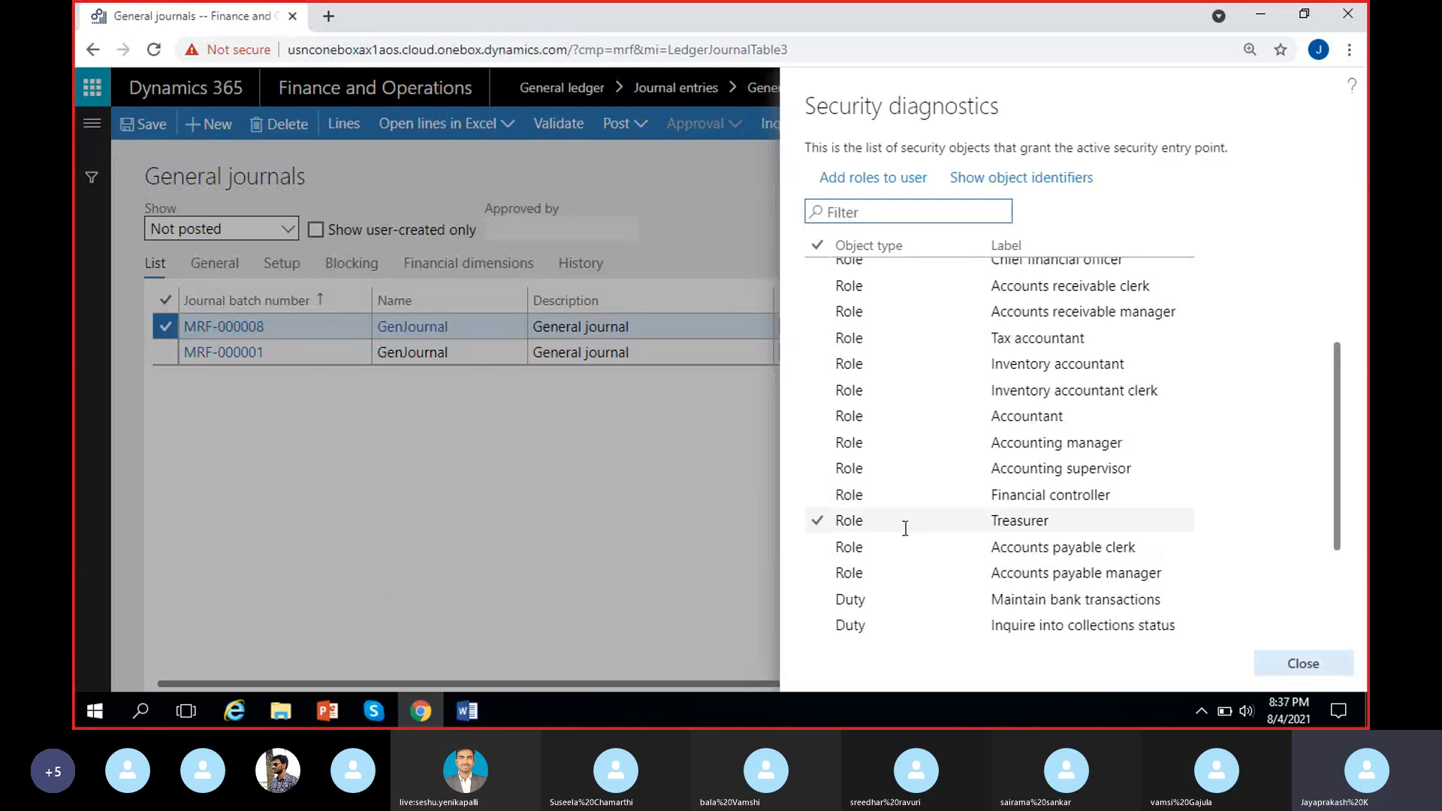
Step: Close the Security diagnostics pane and check which posting statuses the general journals list can be filtered by
scroll(904, 525, up, 3)
click(1307, 664)
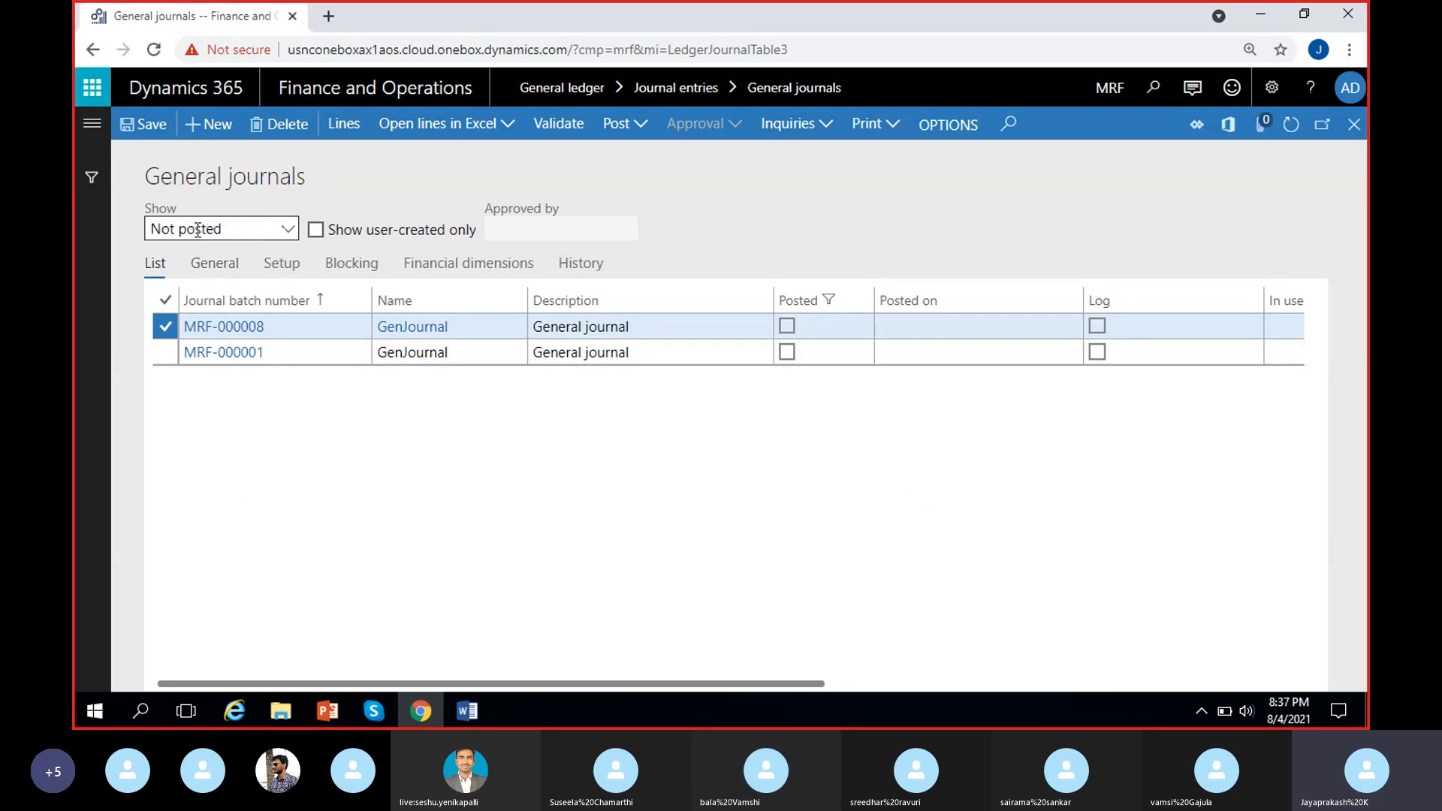
click(288, 229)
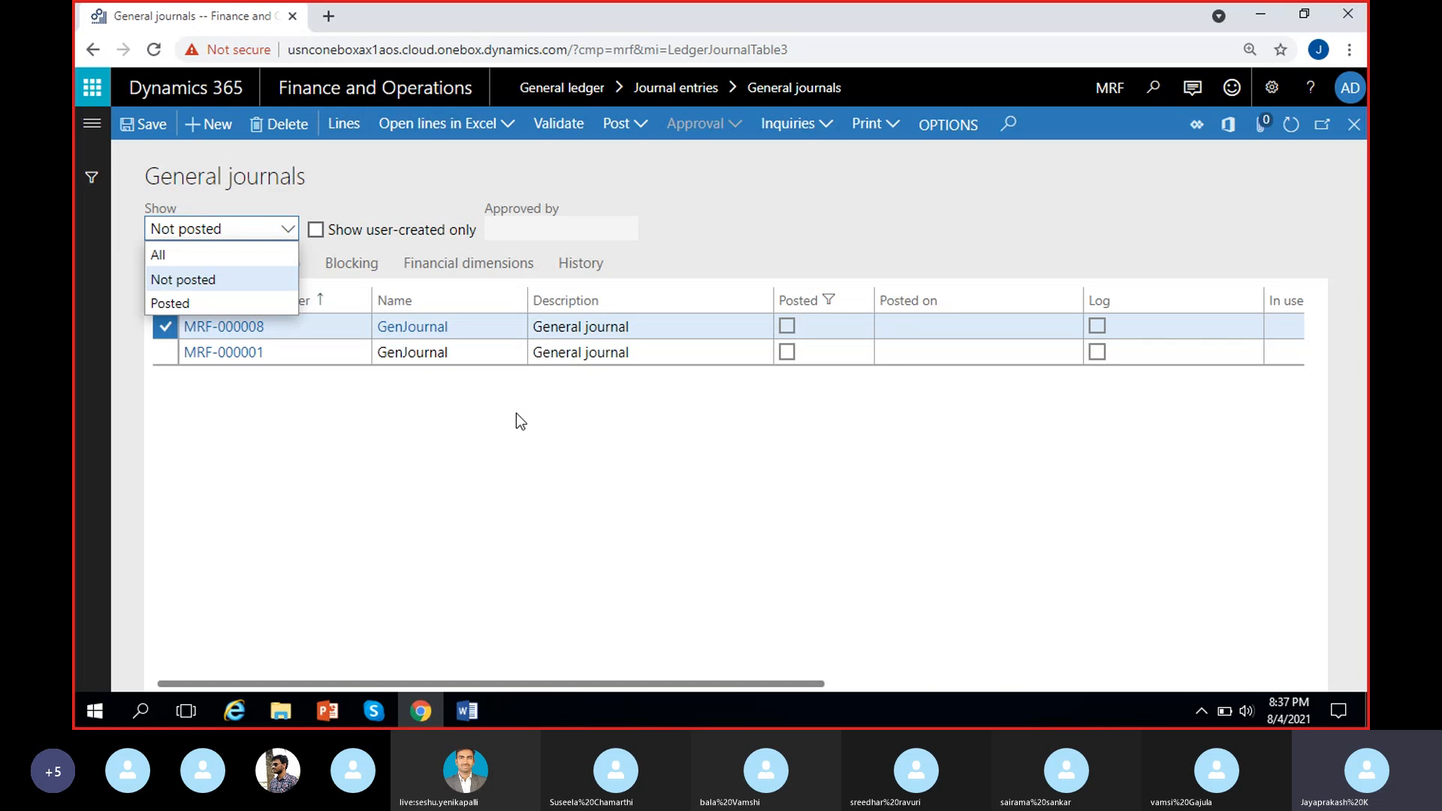
click(340, 399)
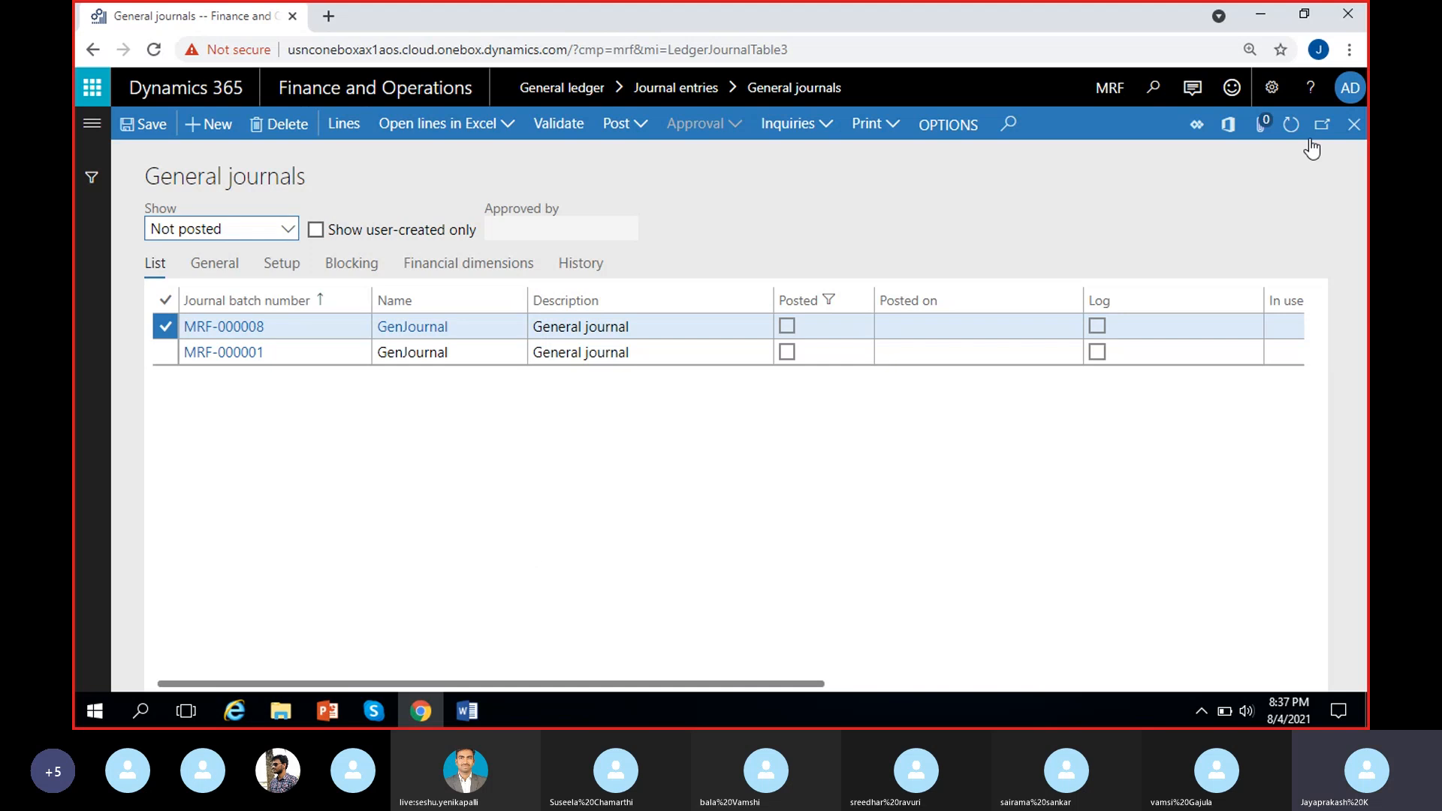
mouse_move(1356, 89)
Step: Examine the general details of journal MRF-000008: batch number, journal name, journal type and description
click(225, 269)
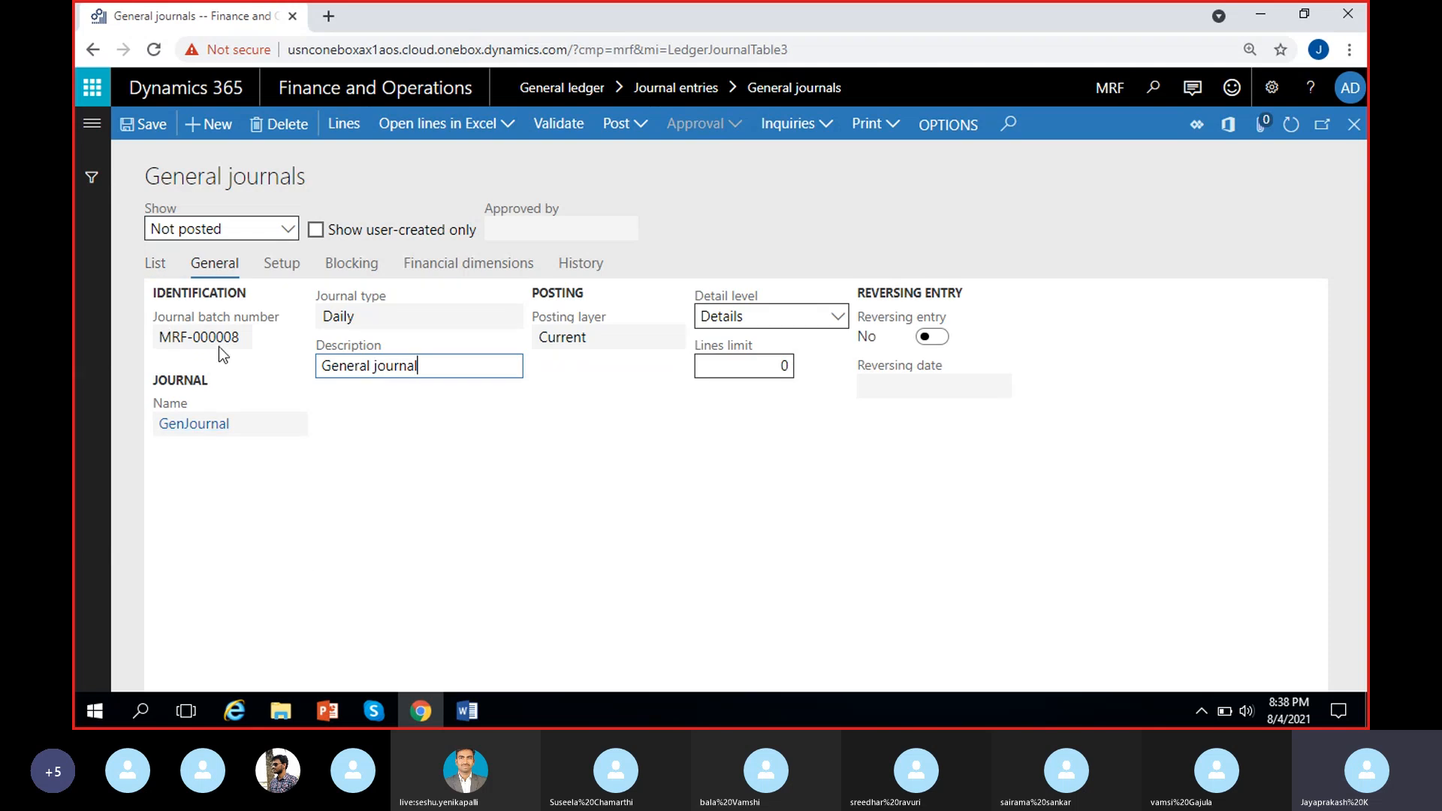
click(233, 338)
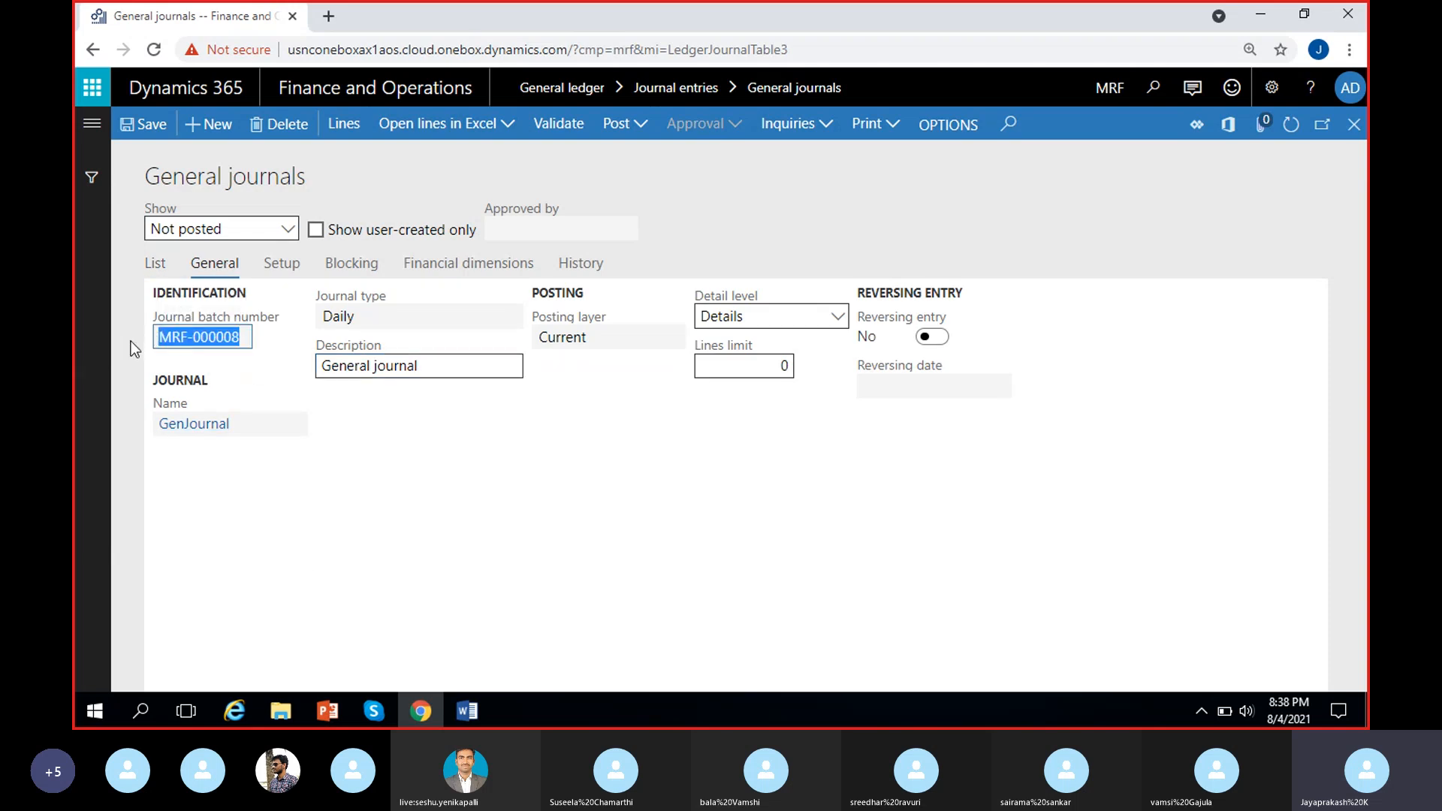
click(161, 274)
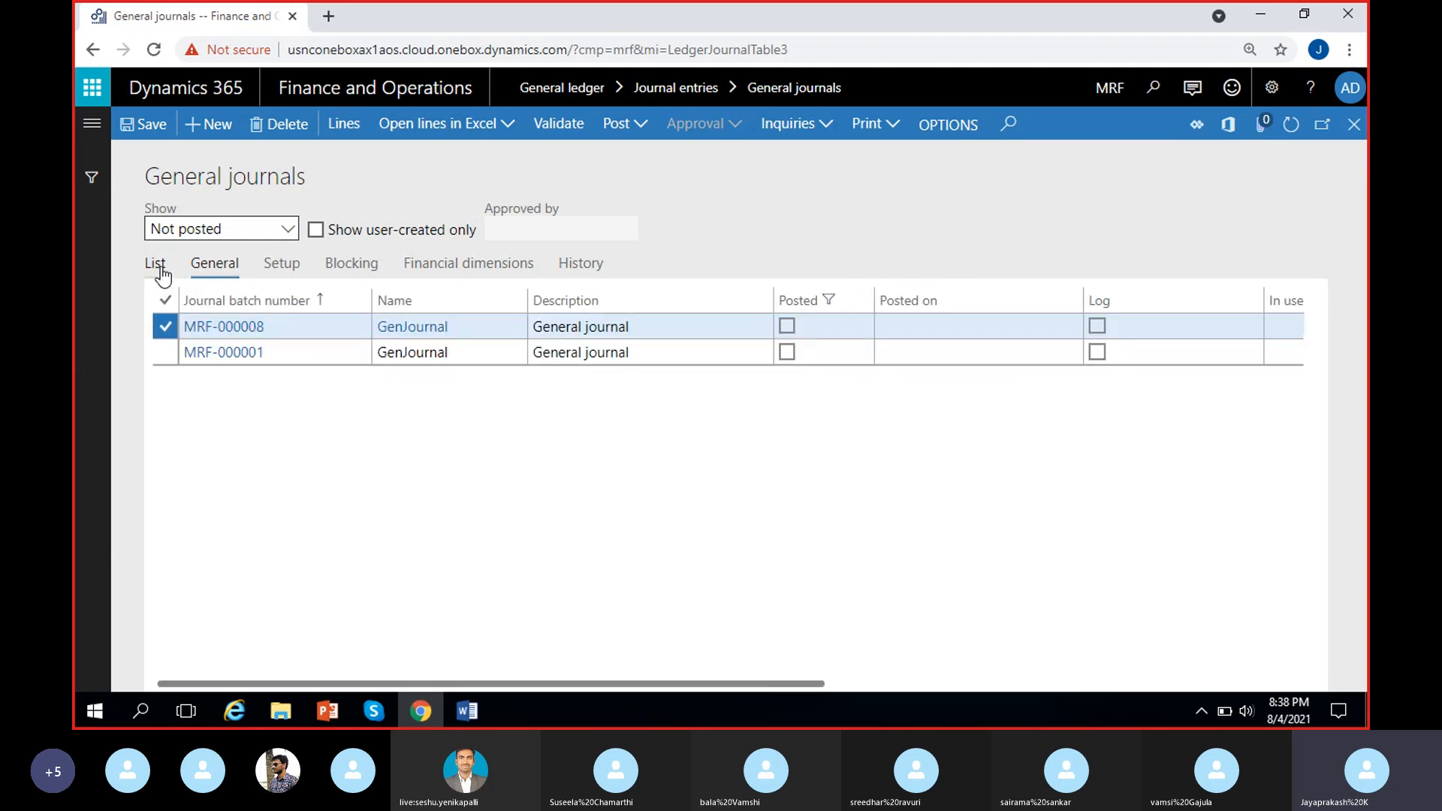
click(218, 272)
click(241, 338)
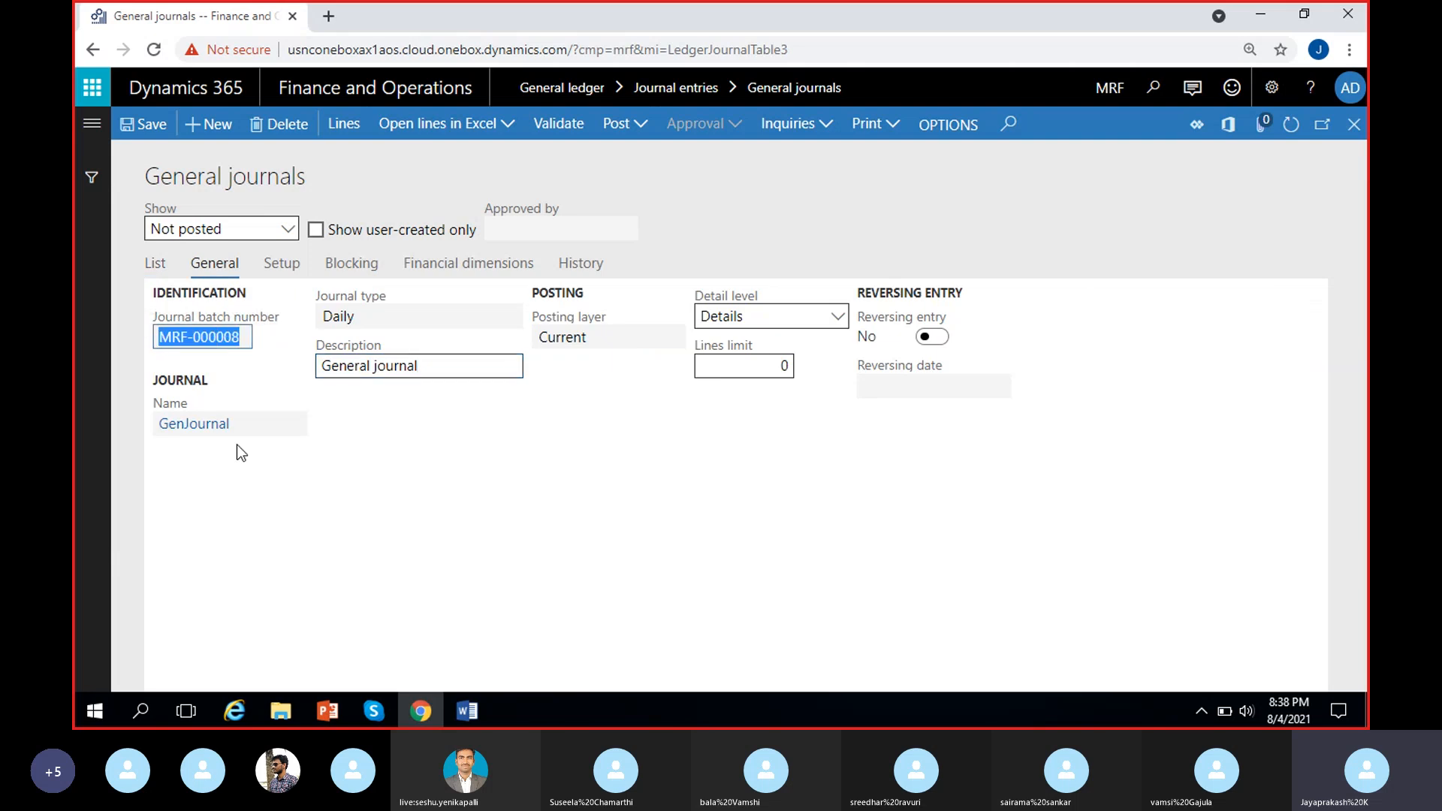
click(211, 434)
drag(211, 434, 102, 444)
click(214, 473)
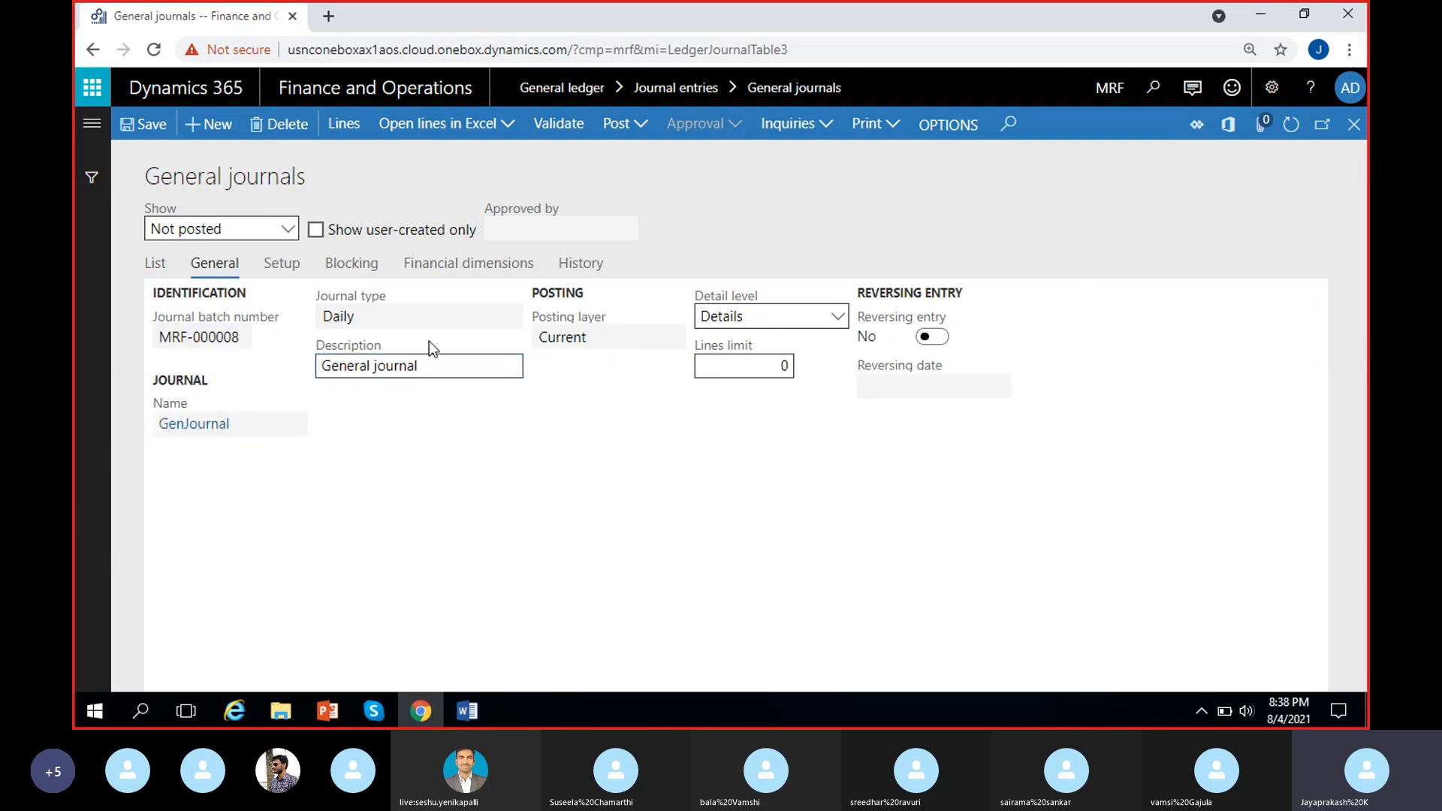
click(384, 315)
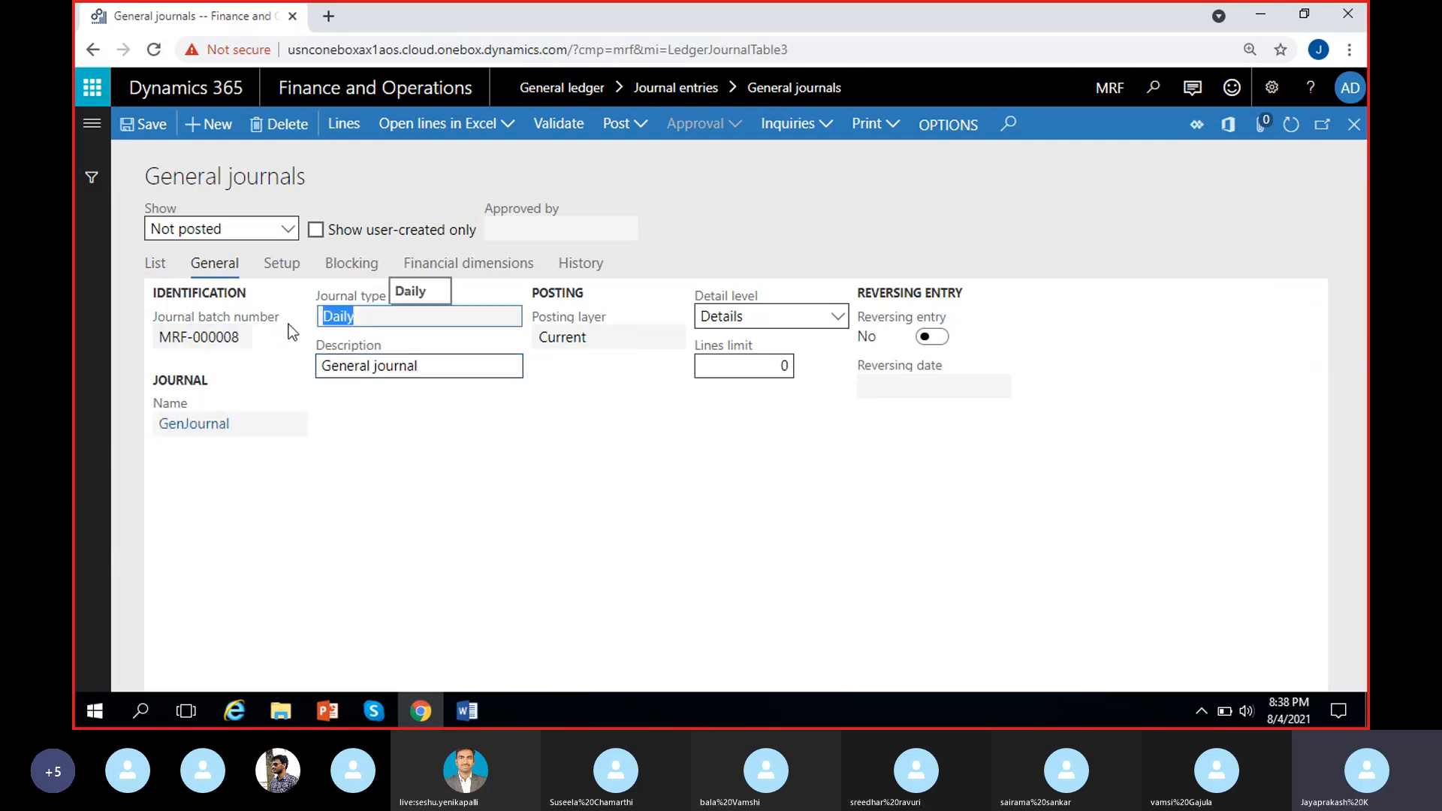
click(386, 432)
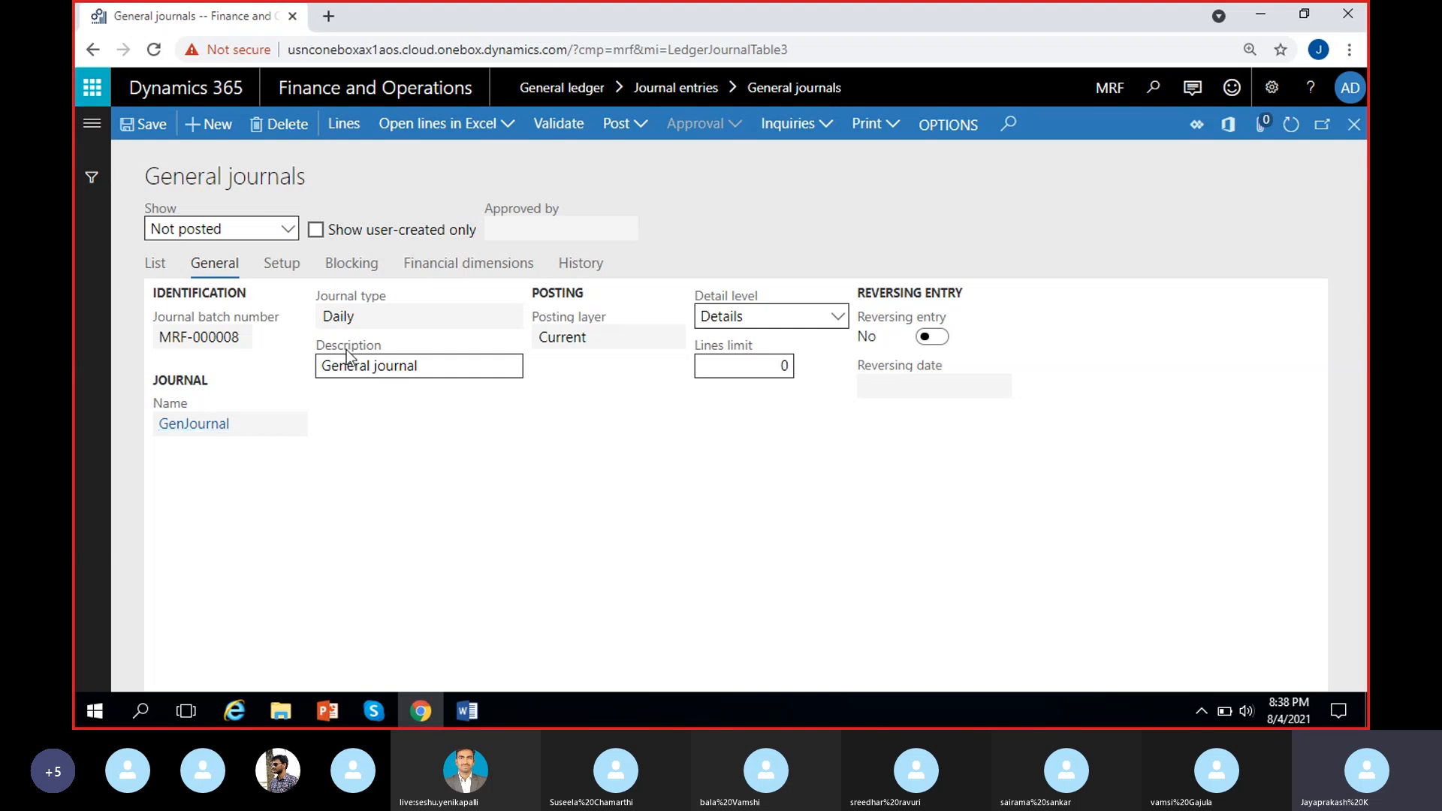
click(444, 372)
Step: Change the description of journal MRF-000008 in the journal list to "Expenses payment"
click(155, 263)
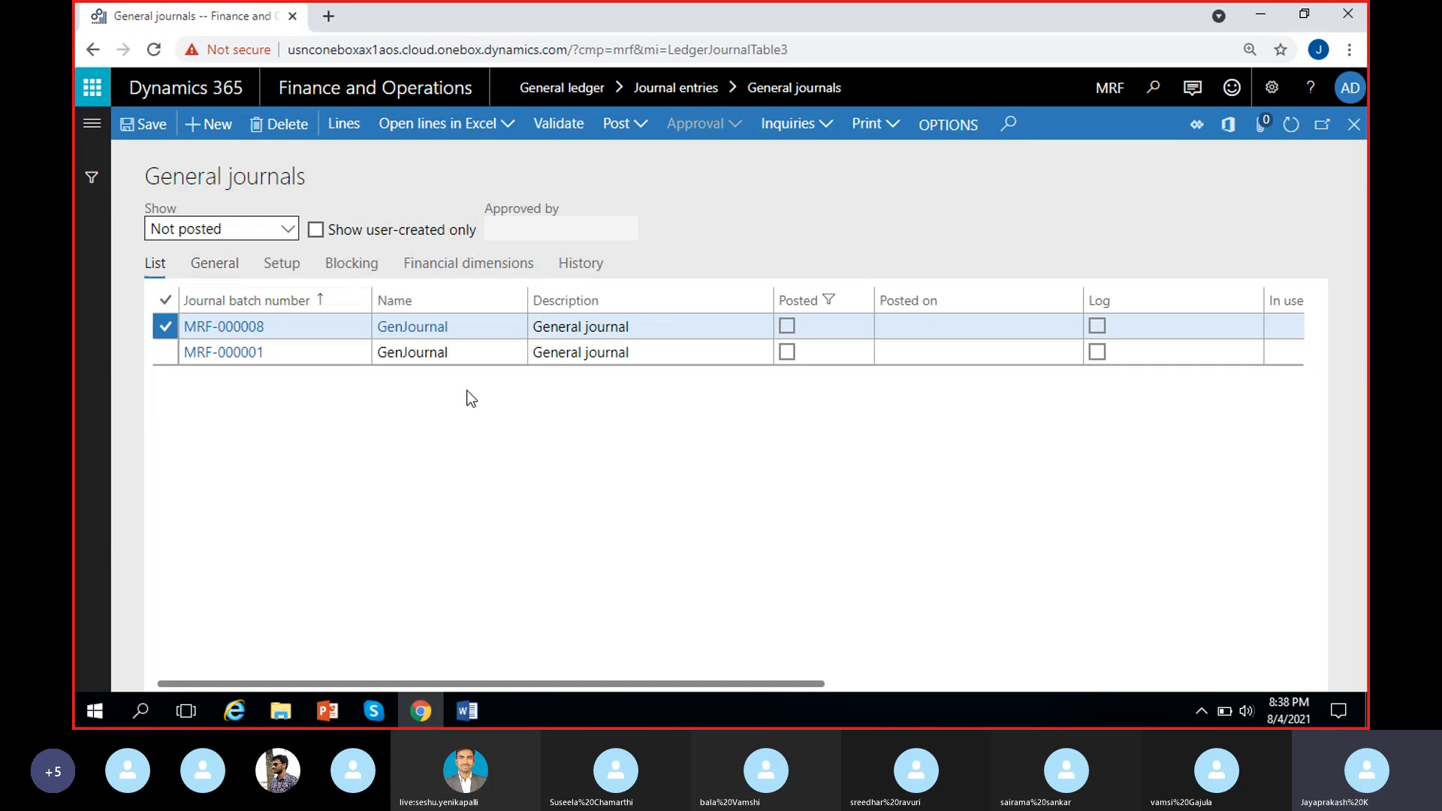
click(643, 330)
drag(642, 331, 493, 338)
key(BackSpace)
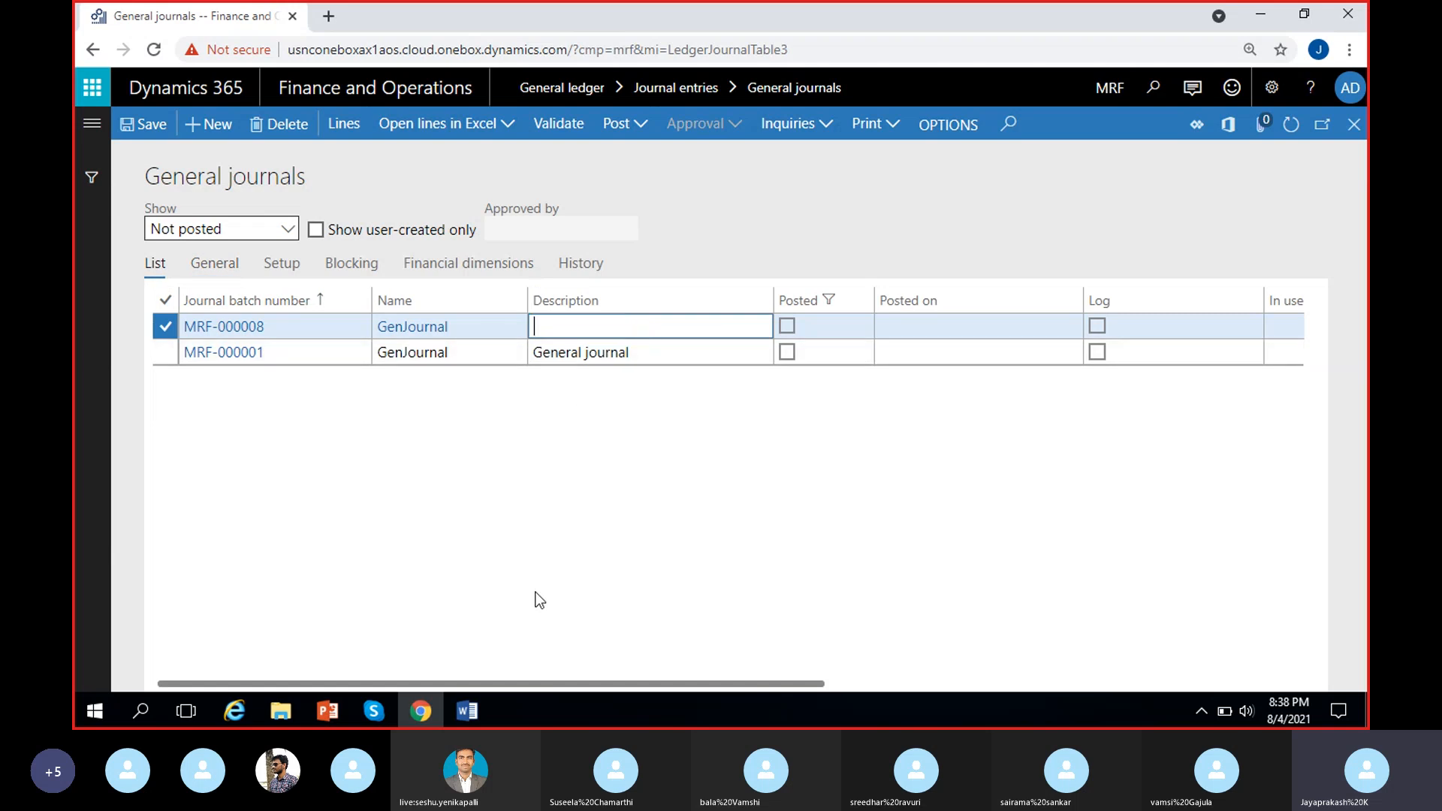
text(Expenses payment)
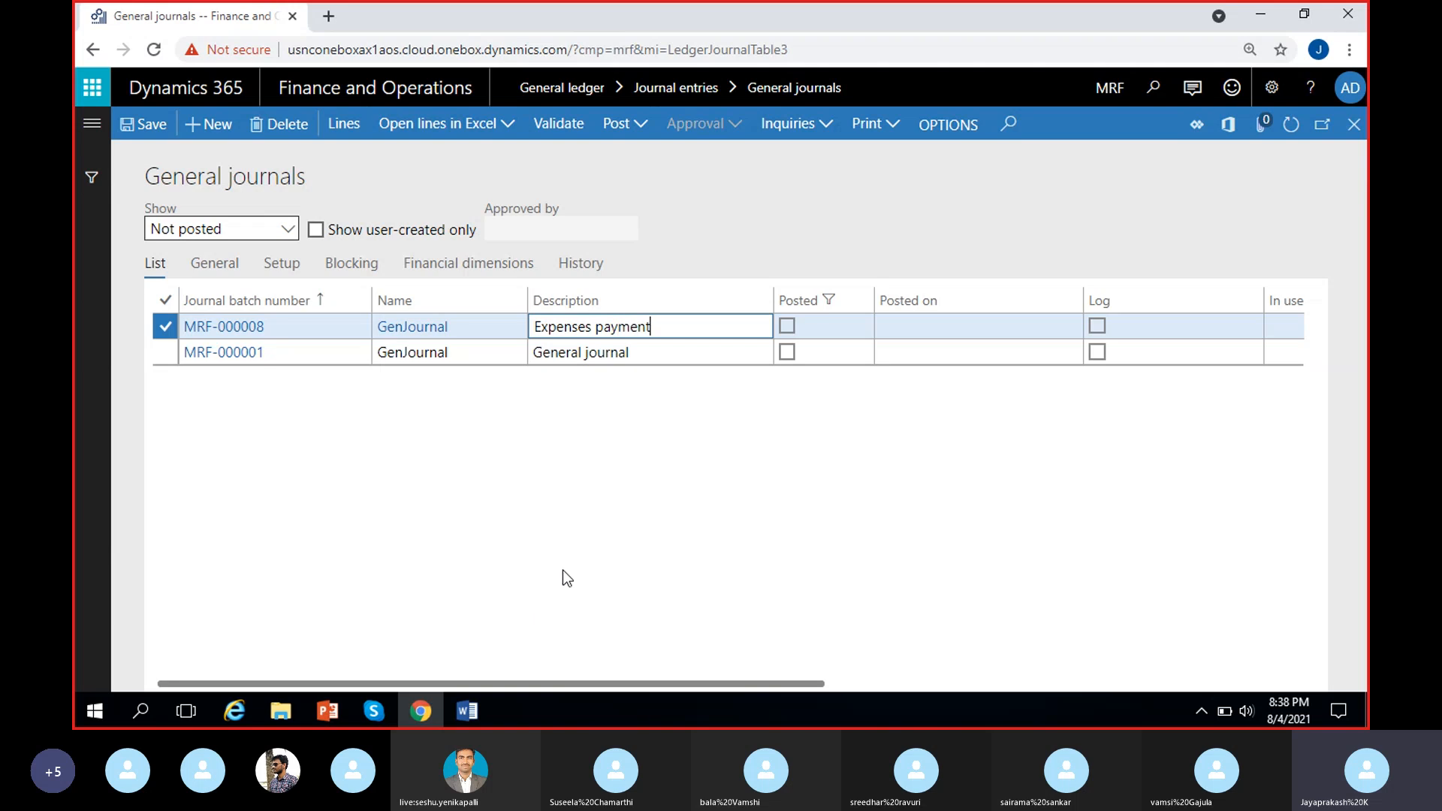
Step: Examine the posting layer in the general details of journal MRF-000008
click(223, 267)
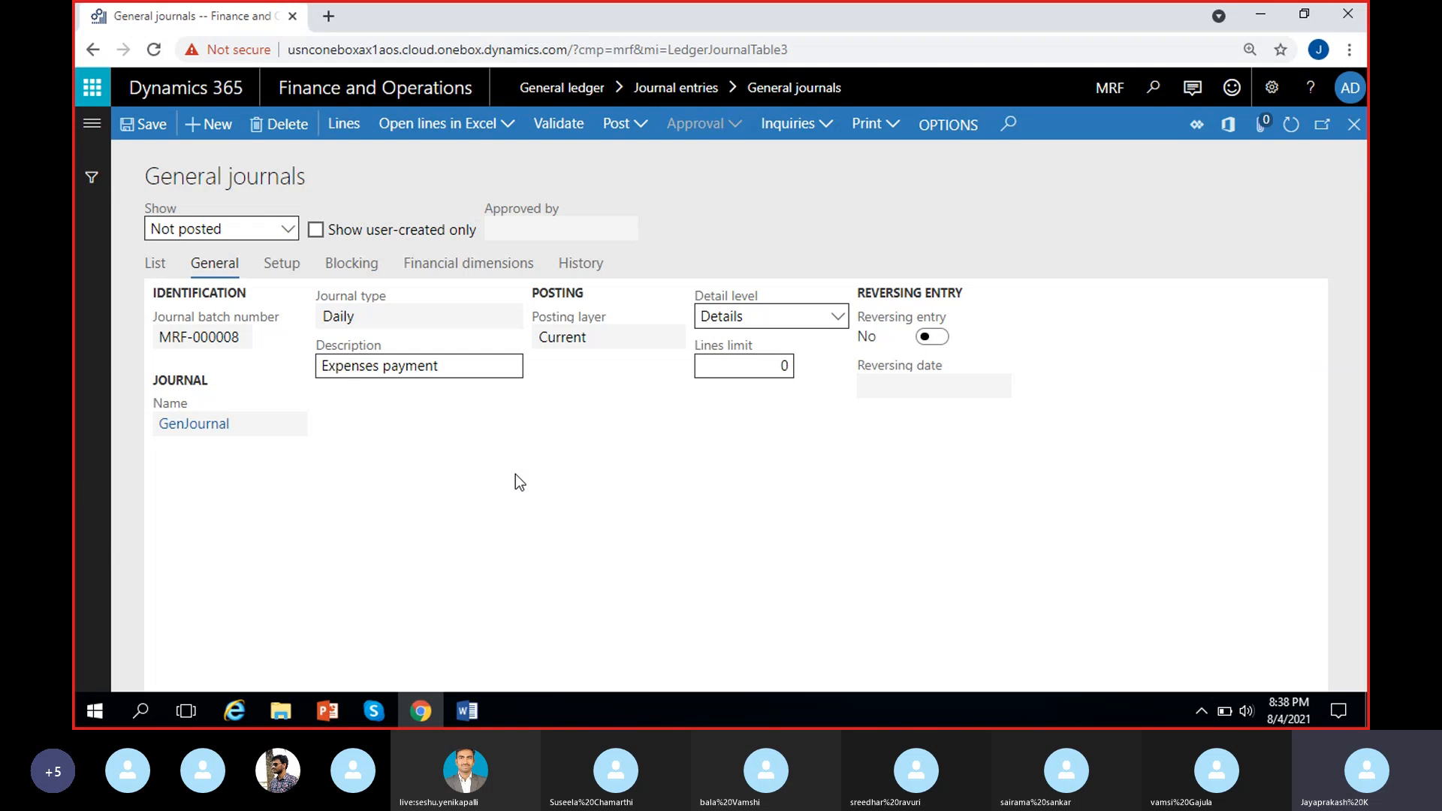
drag(599, 335, 535, 337)
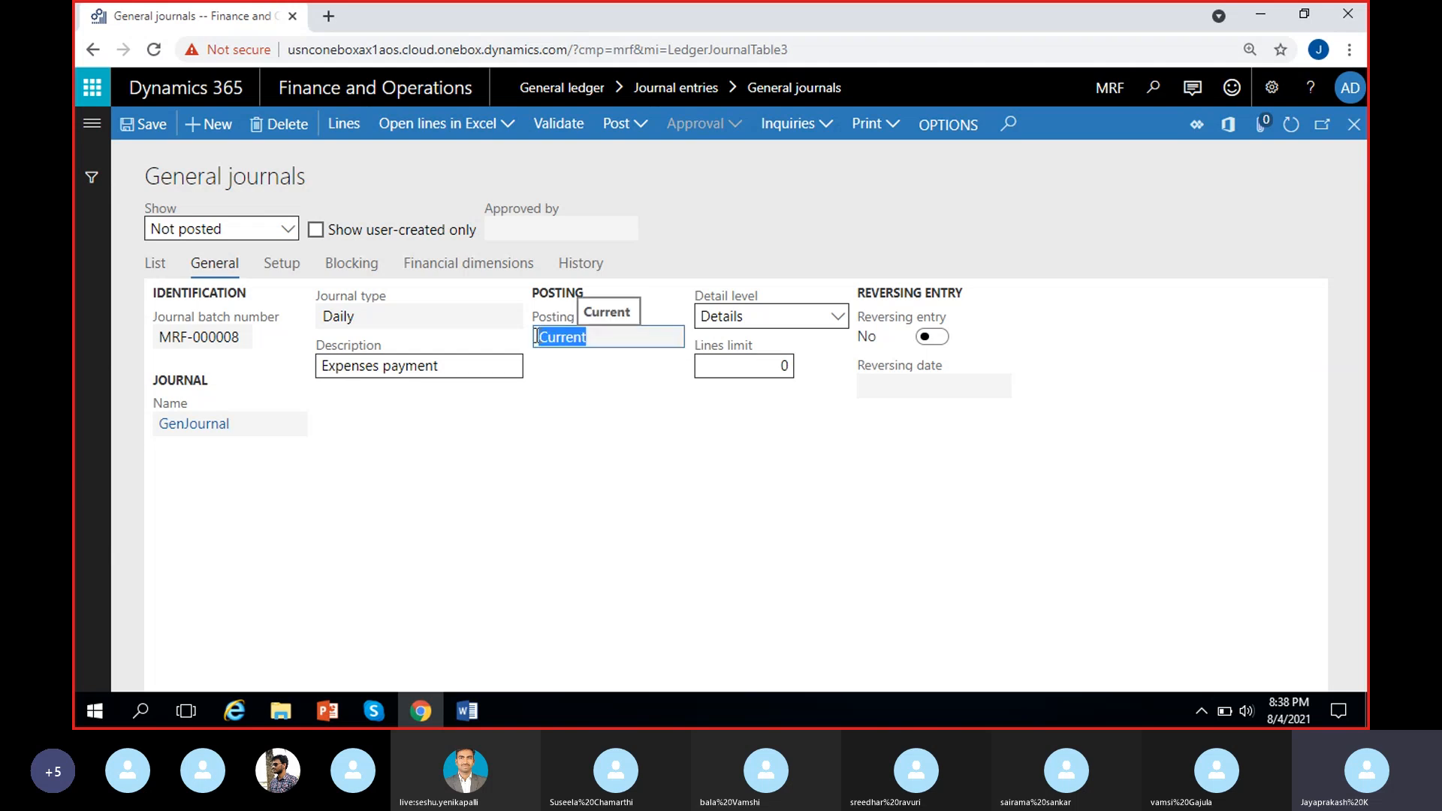
click(588, 363)
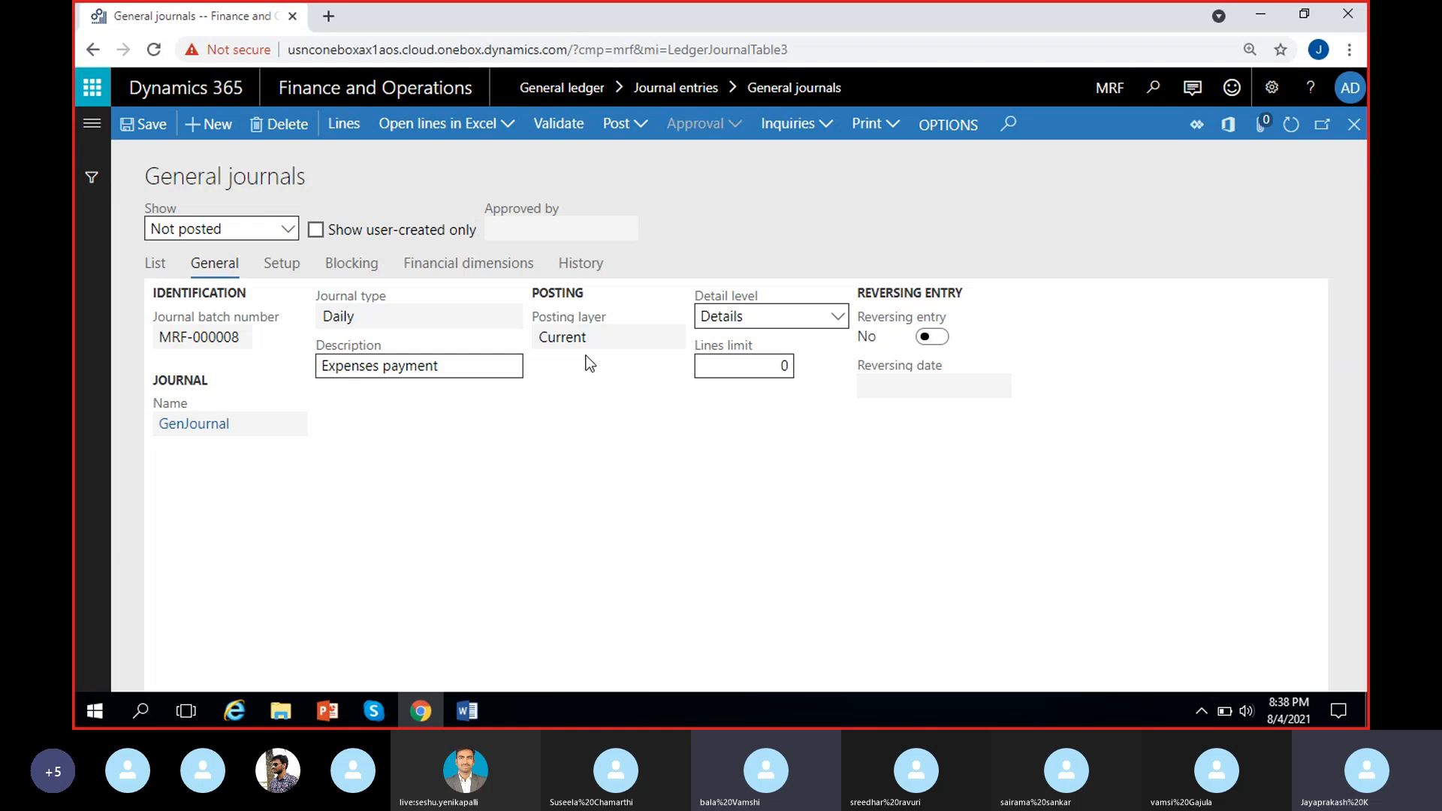
drag(606, 335, 540, 337)
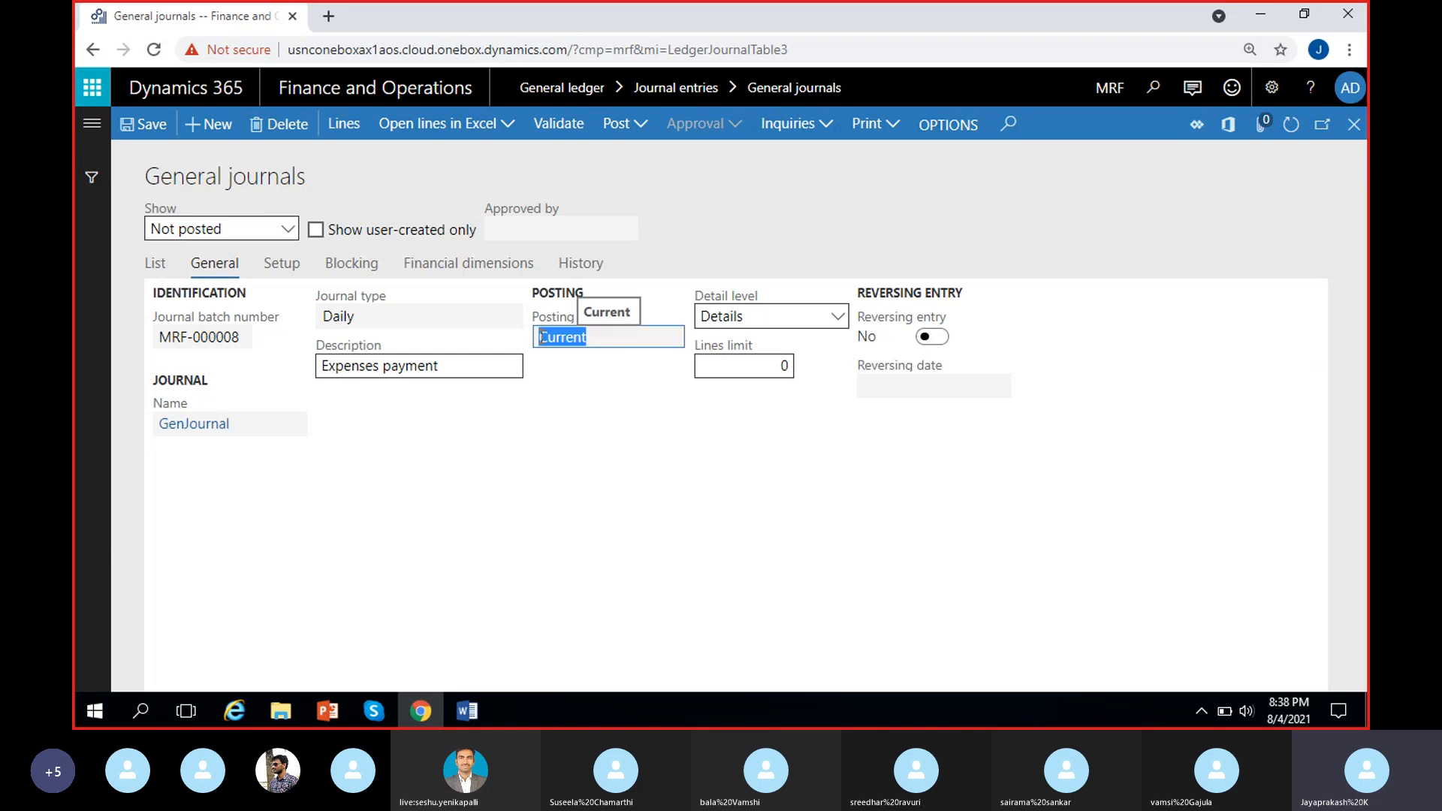
click(599, 392)
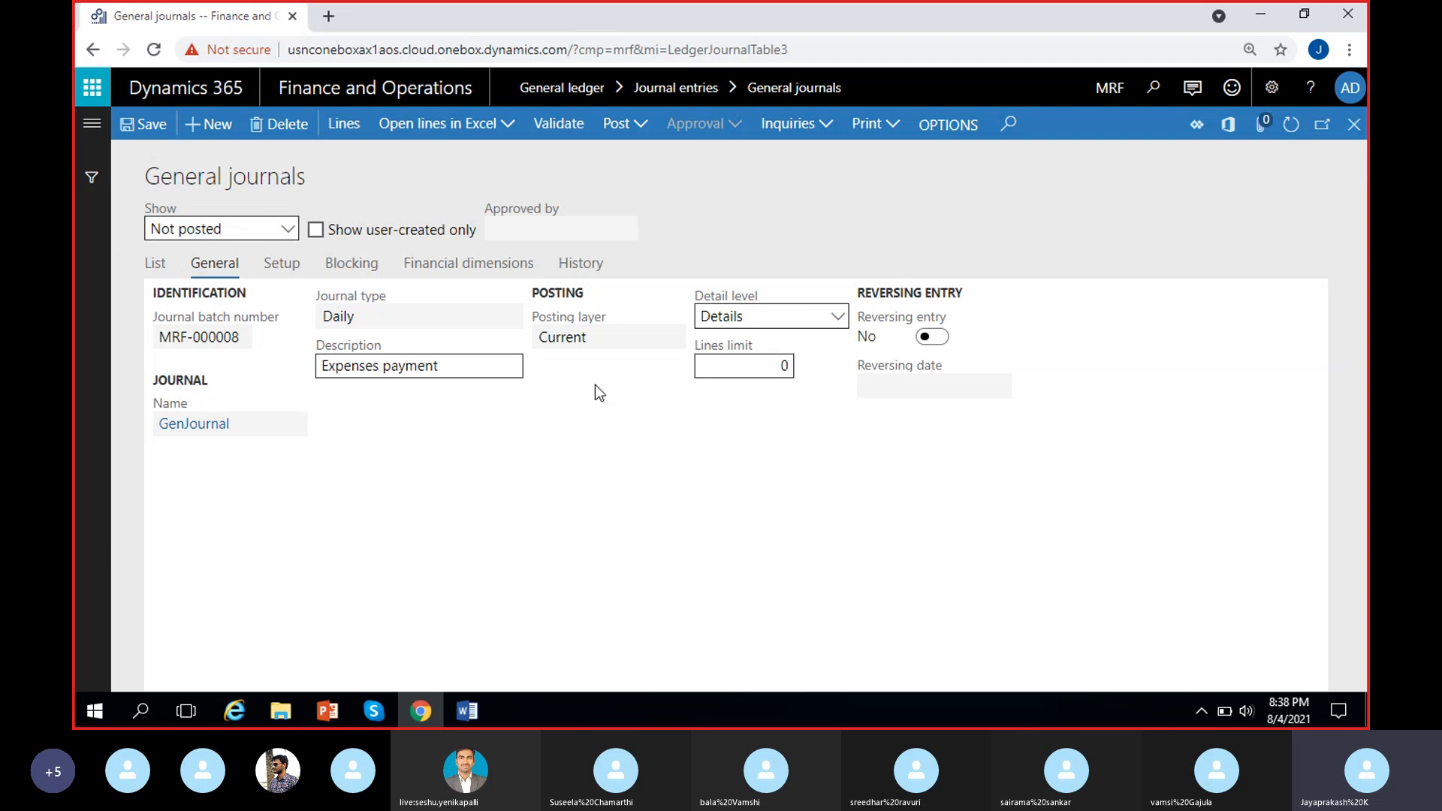
drag(607, 345, 559, 351)
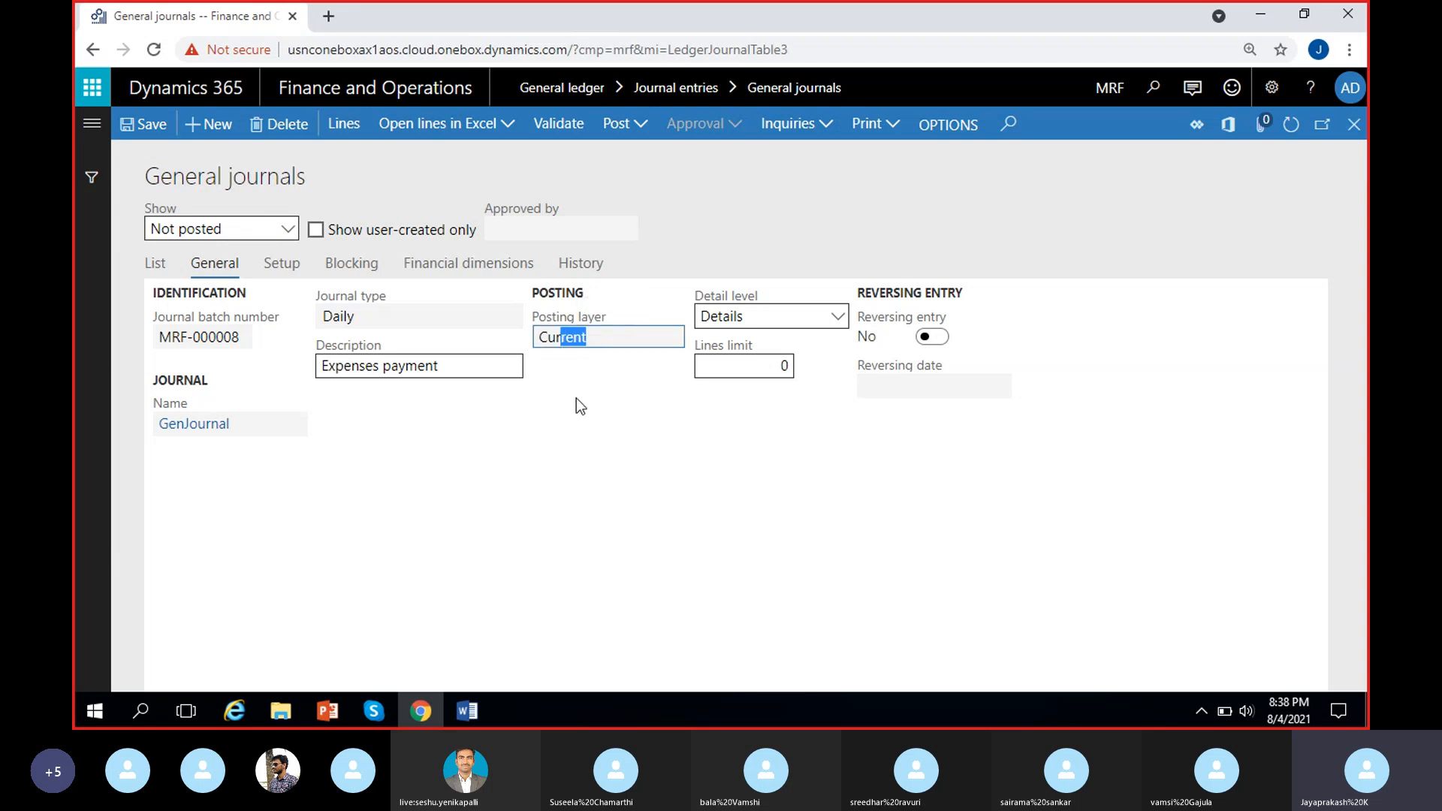
click(576, 391)
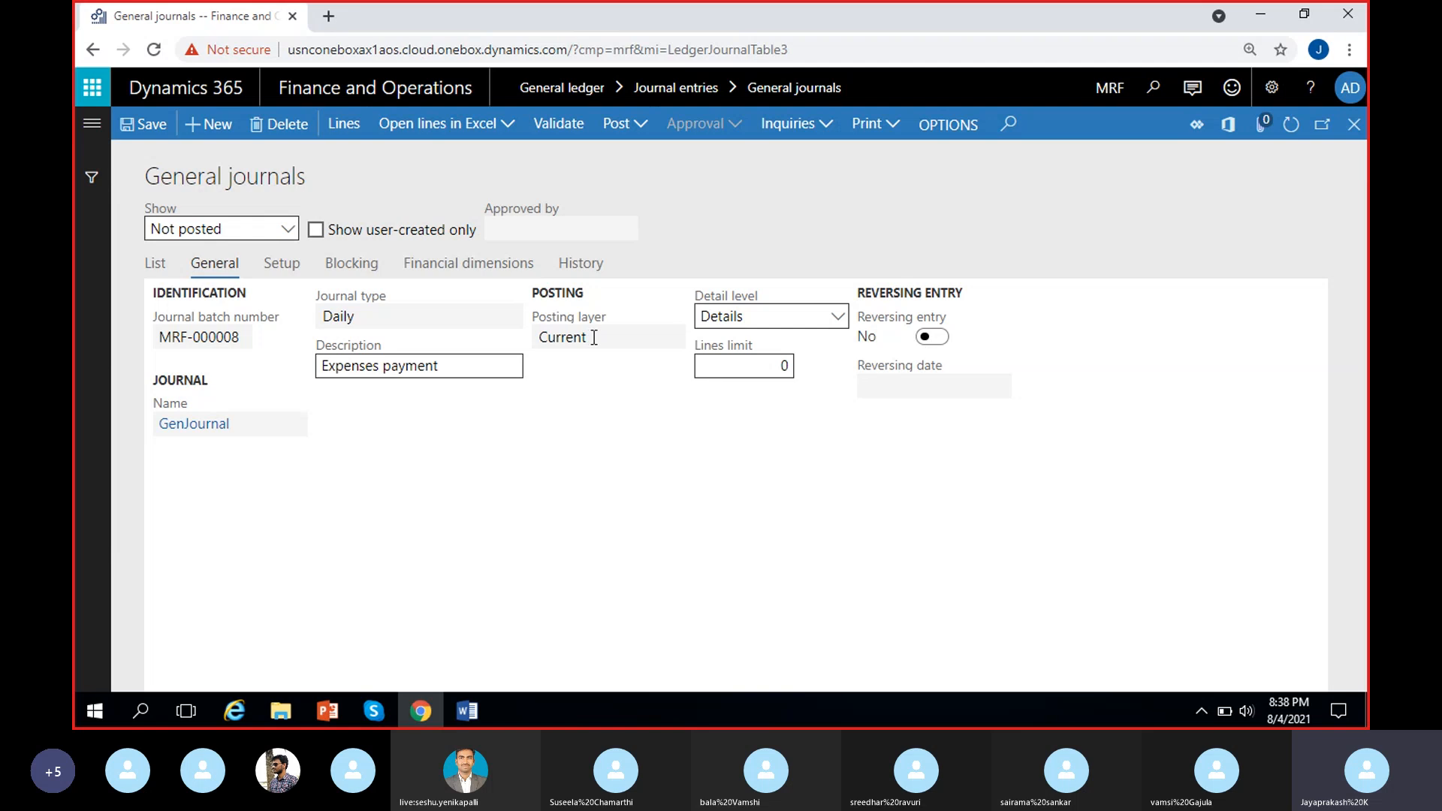
drag(595, 338, 549, 339)
click(573, 393)
click(598, 337)
double_click(599, 337)
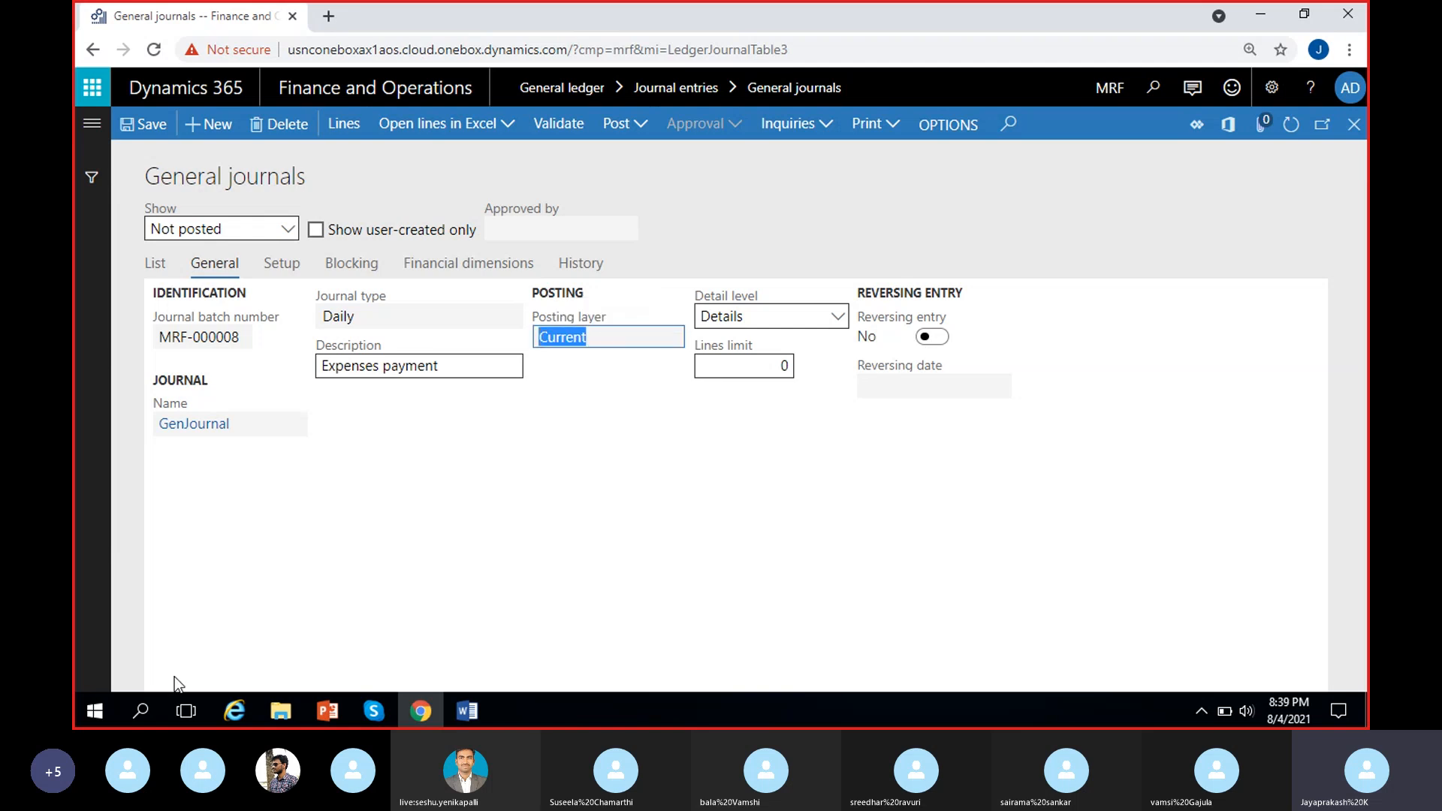
click(755, 523)
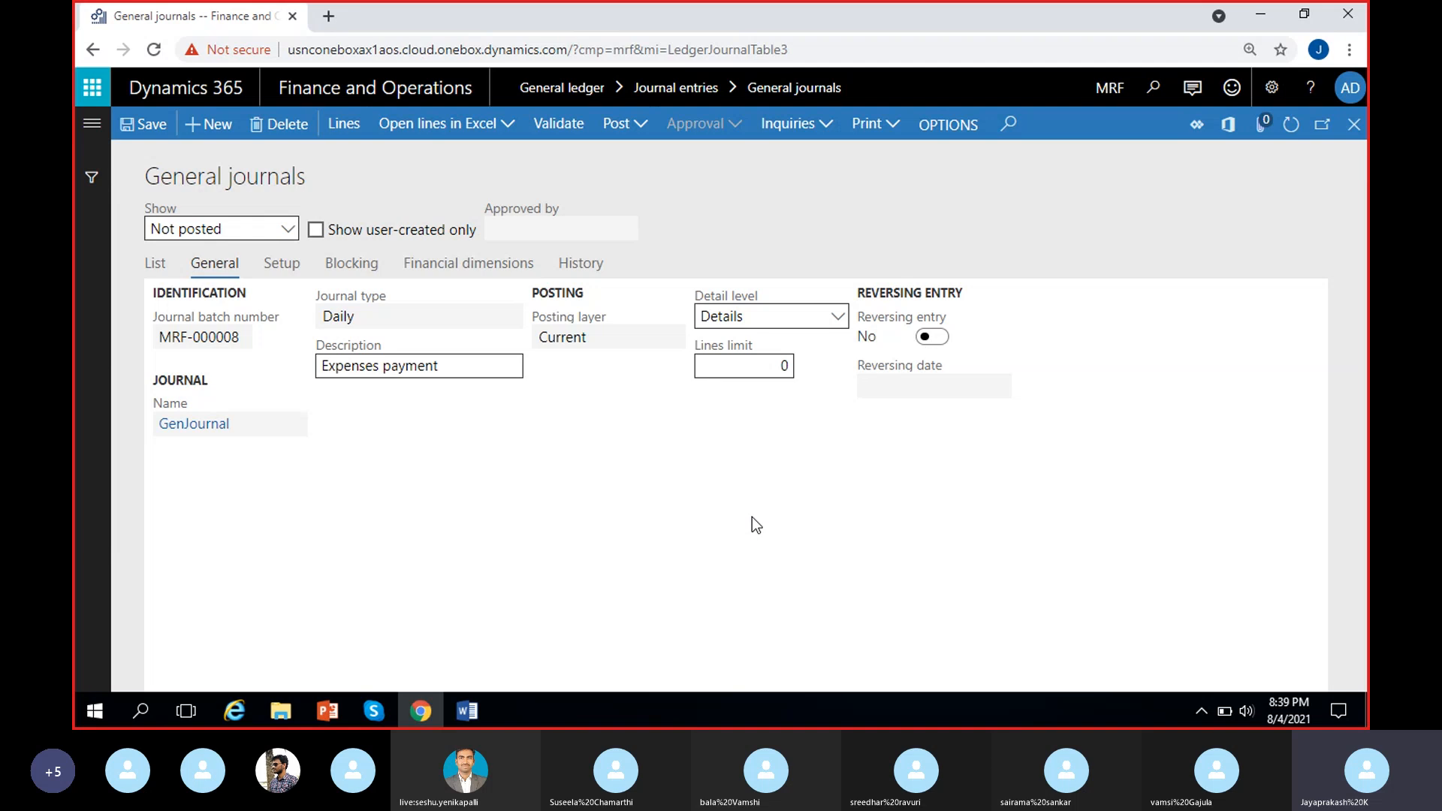
Step: Review the detail level options of journal MRF-000008 and keep Details selected
click(839, 321)
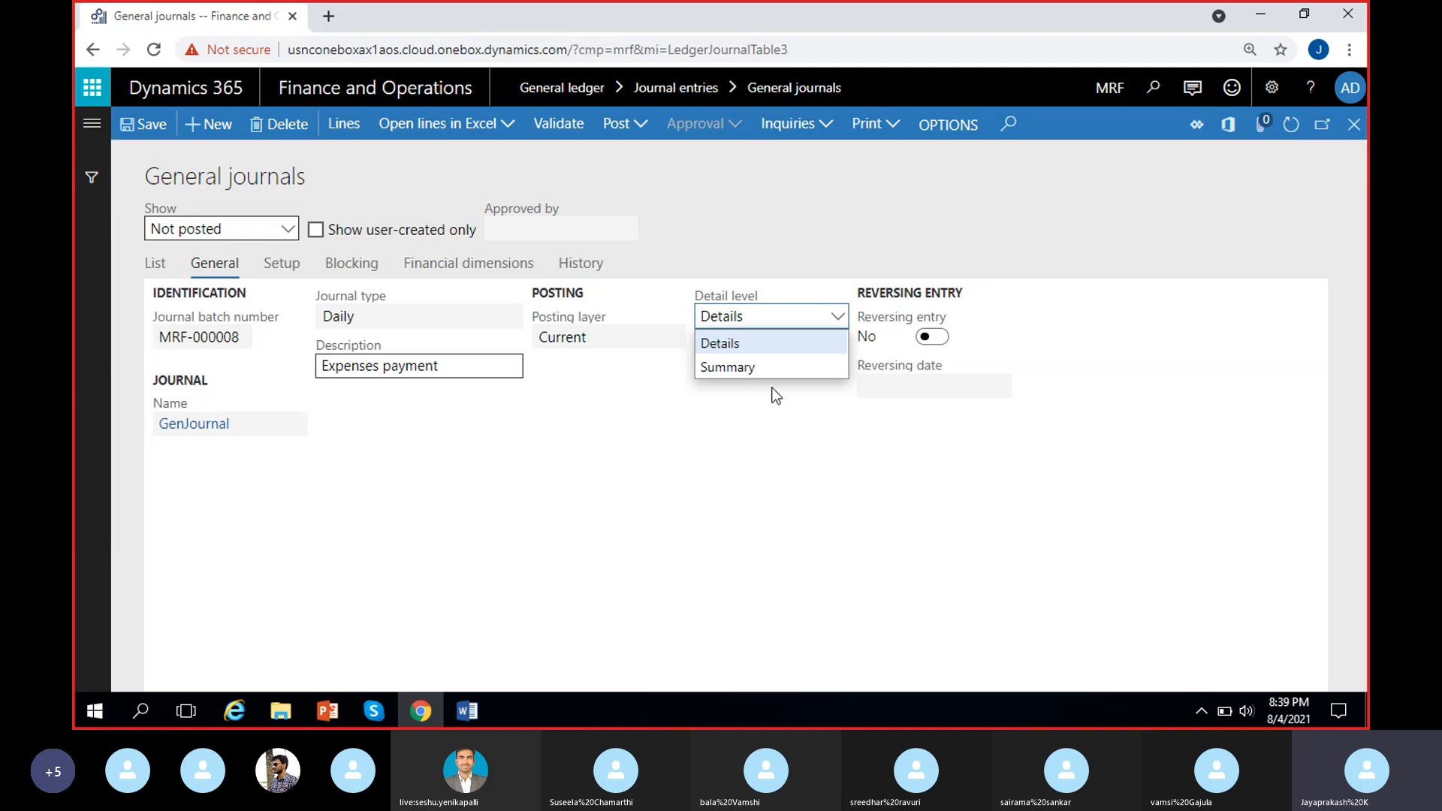
click(722, 345)
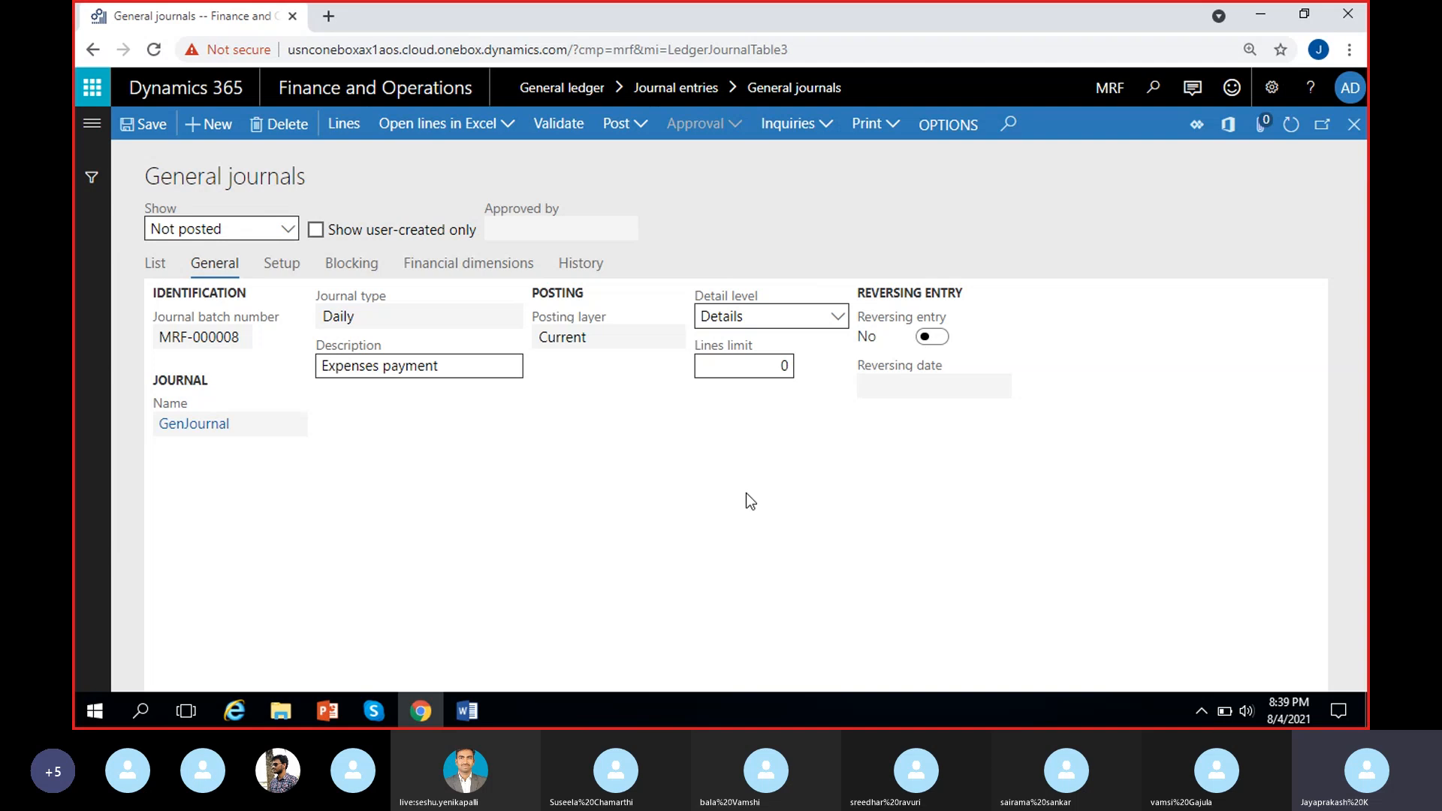
click(167, 266)
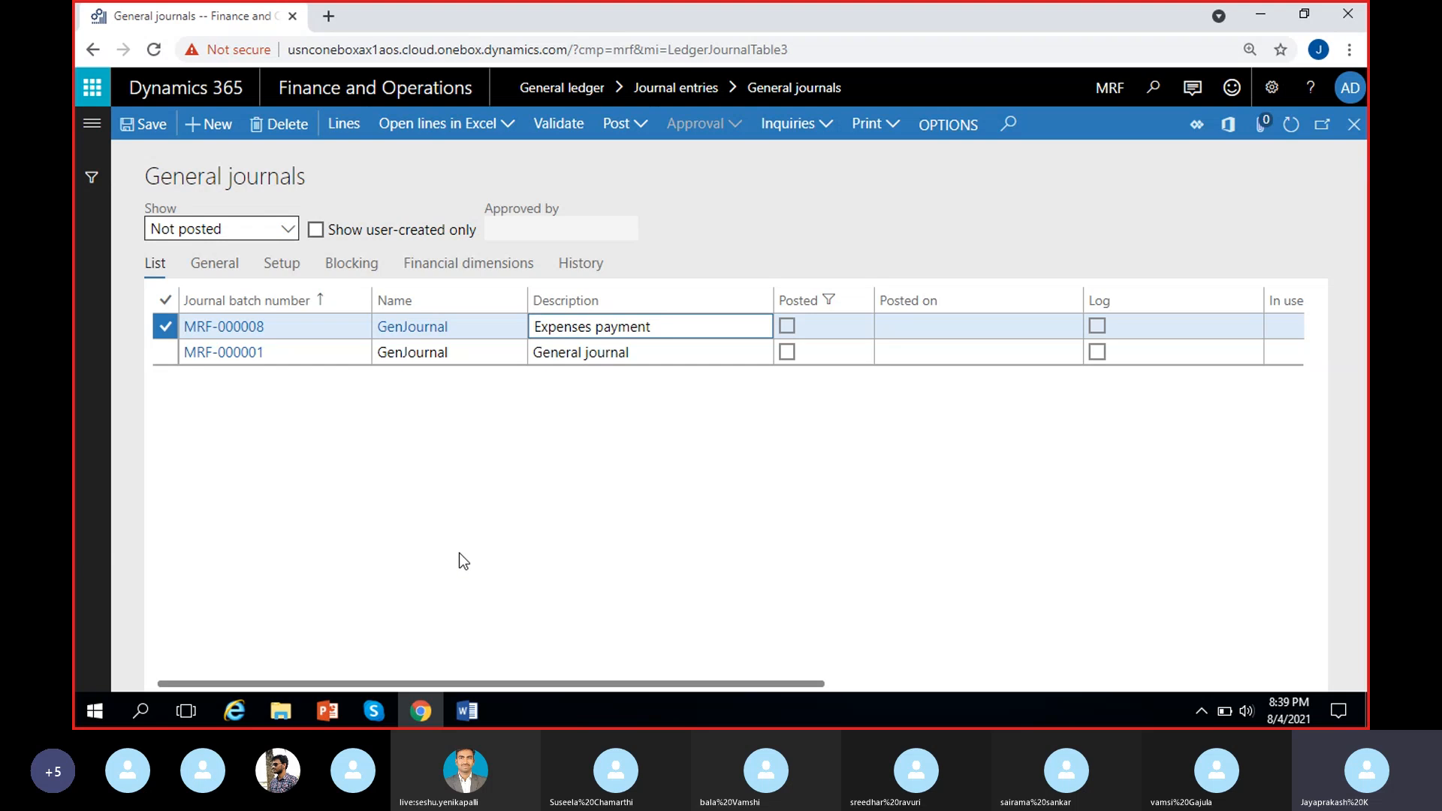
click(215, 263)
Step: Set the lines limit of journal MRF-000008 to 10 and compare its list entry with its general details
click(734, 368)
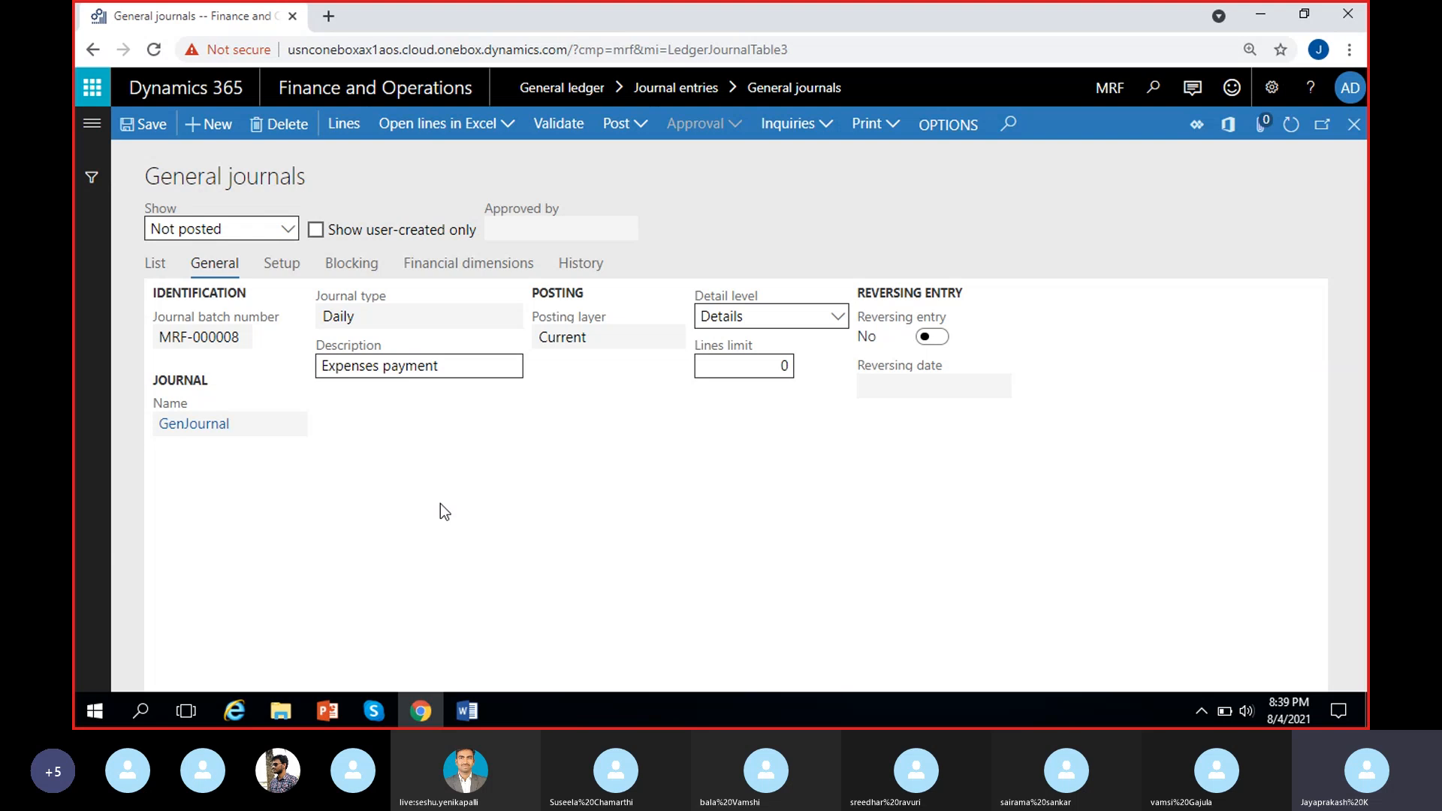
click(747, 366)
text(1)
click(783, 460)
click(157, 264)
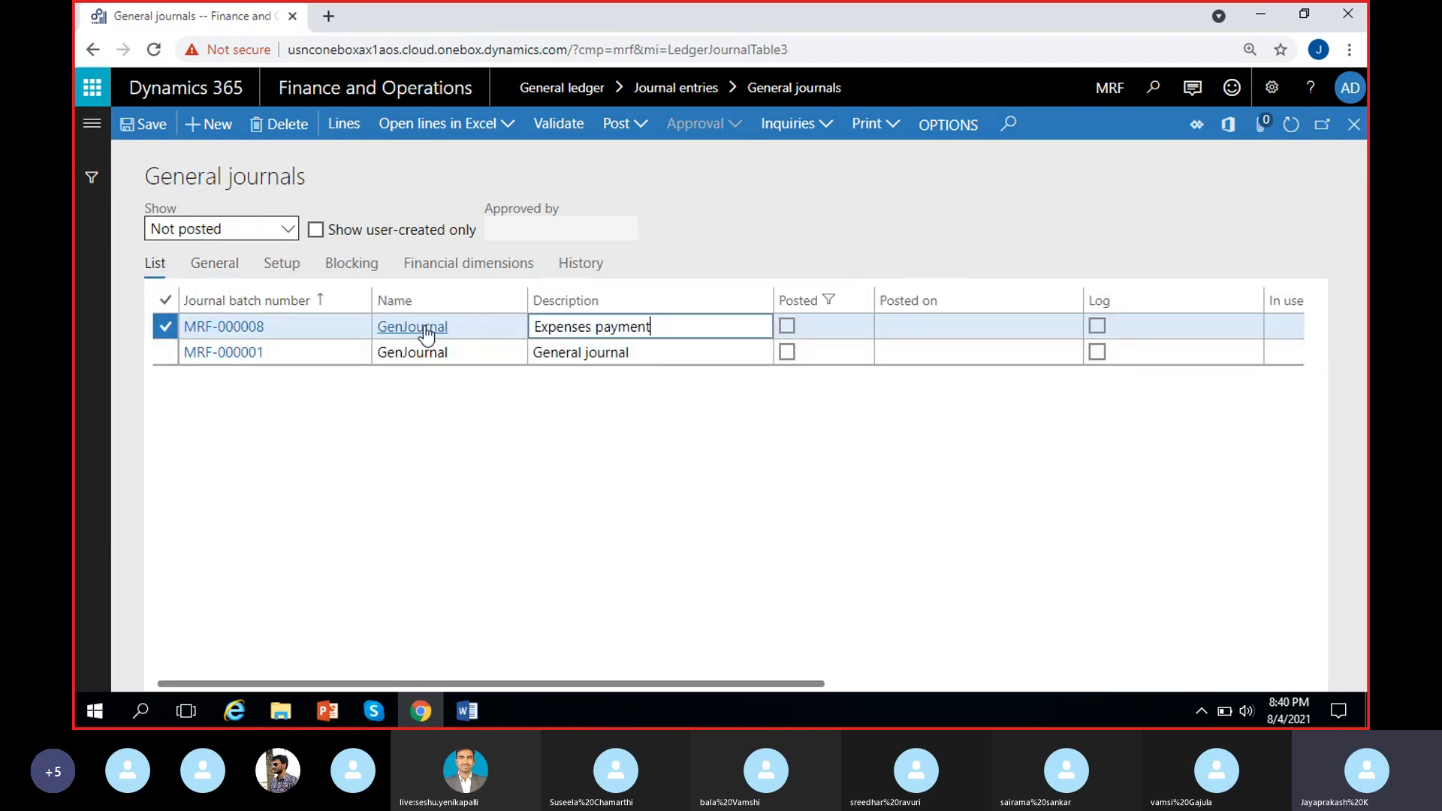
click(215, 267)
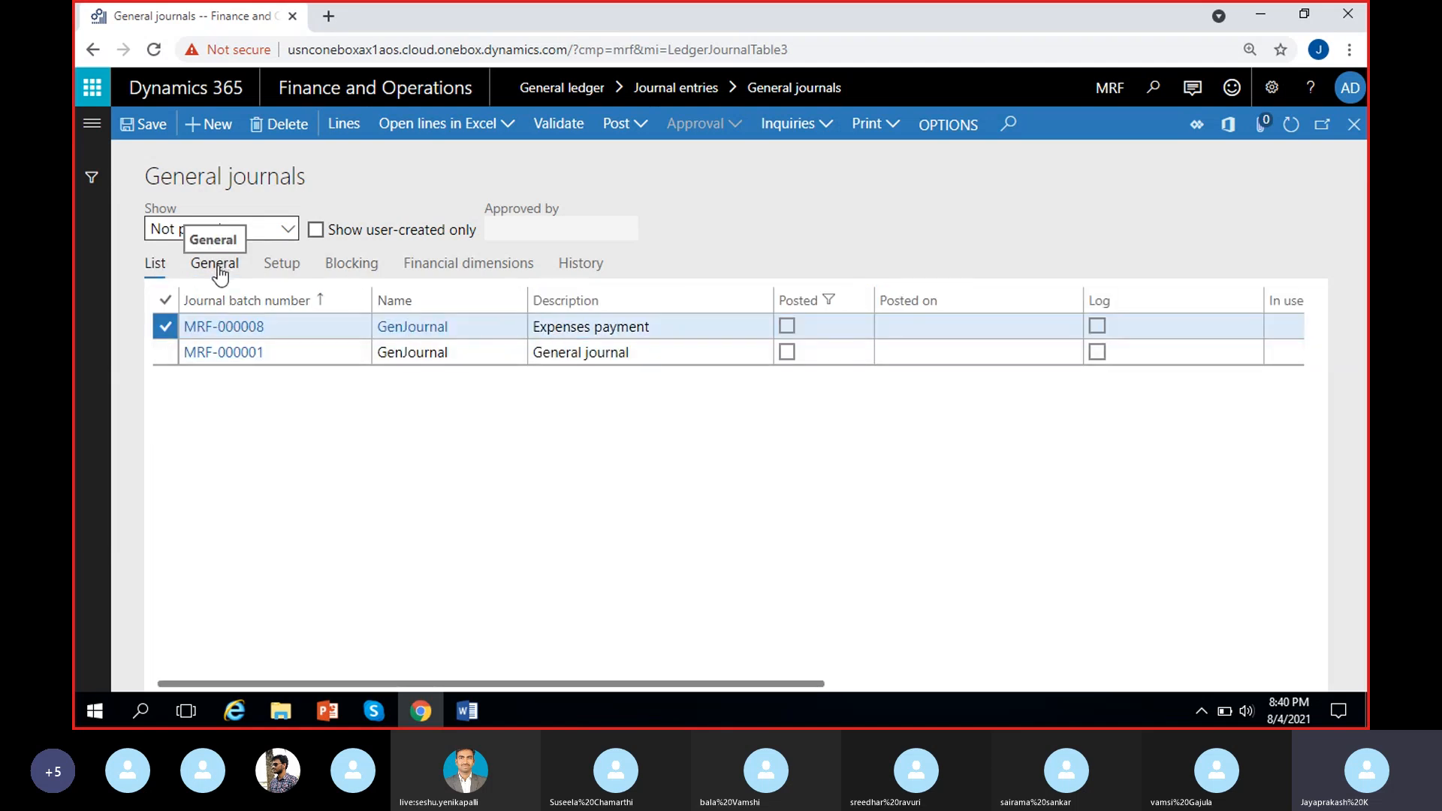
click(156, 264)
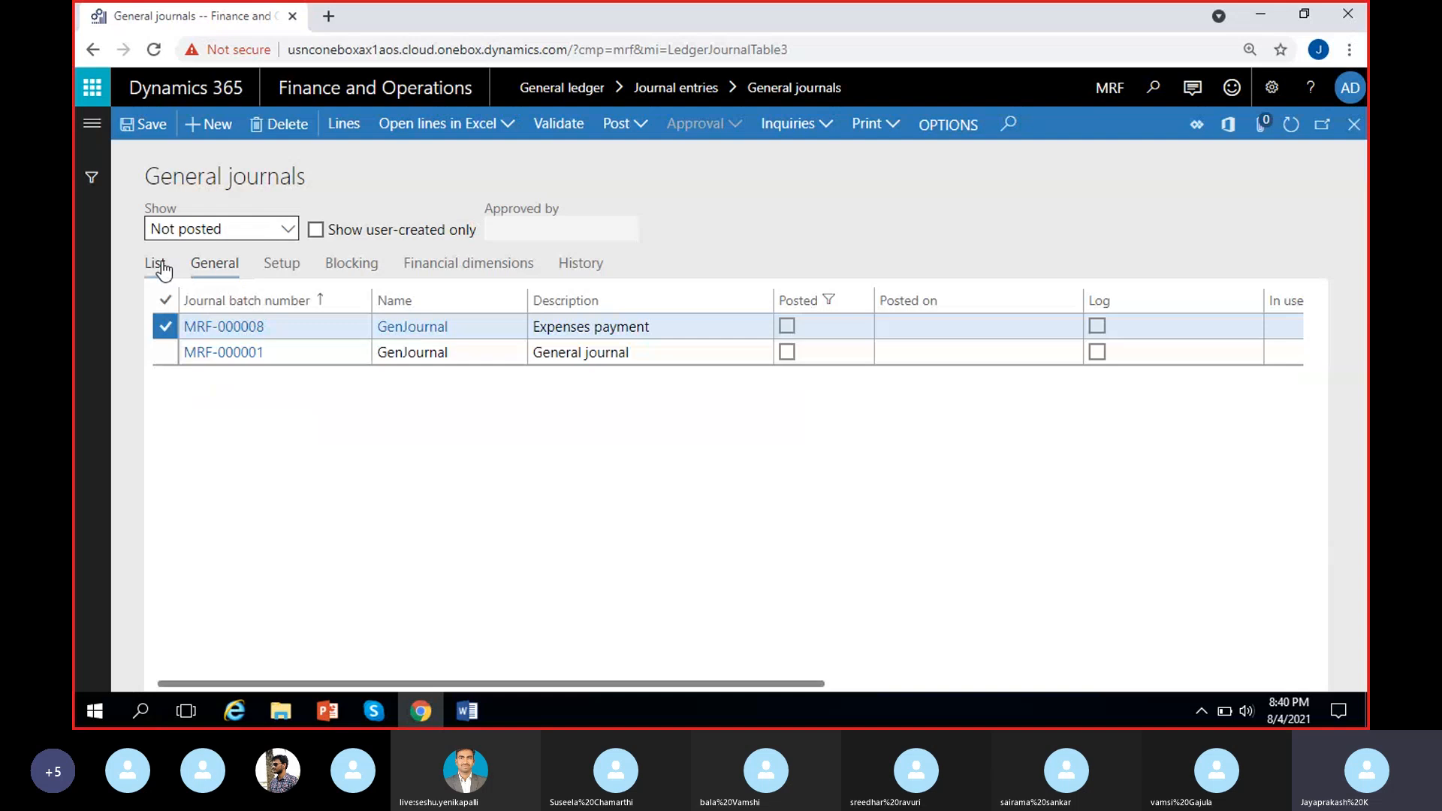
click(216, 264)
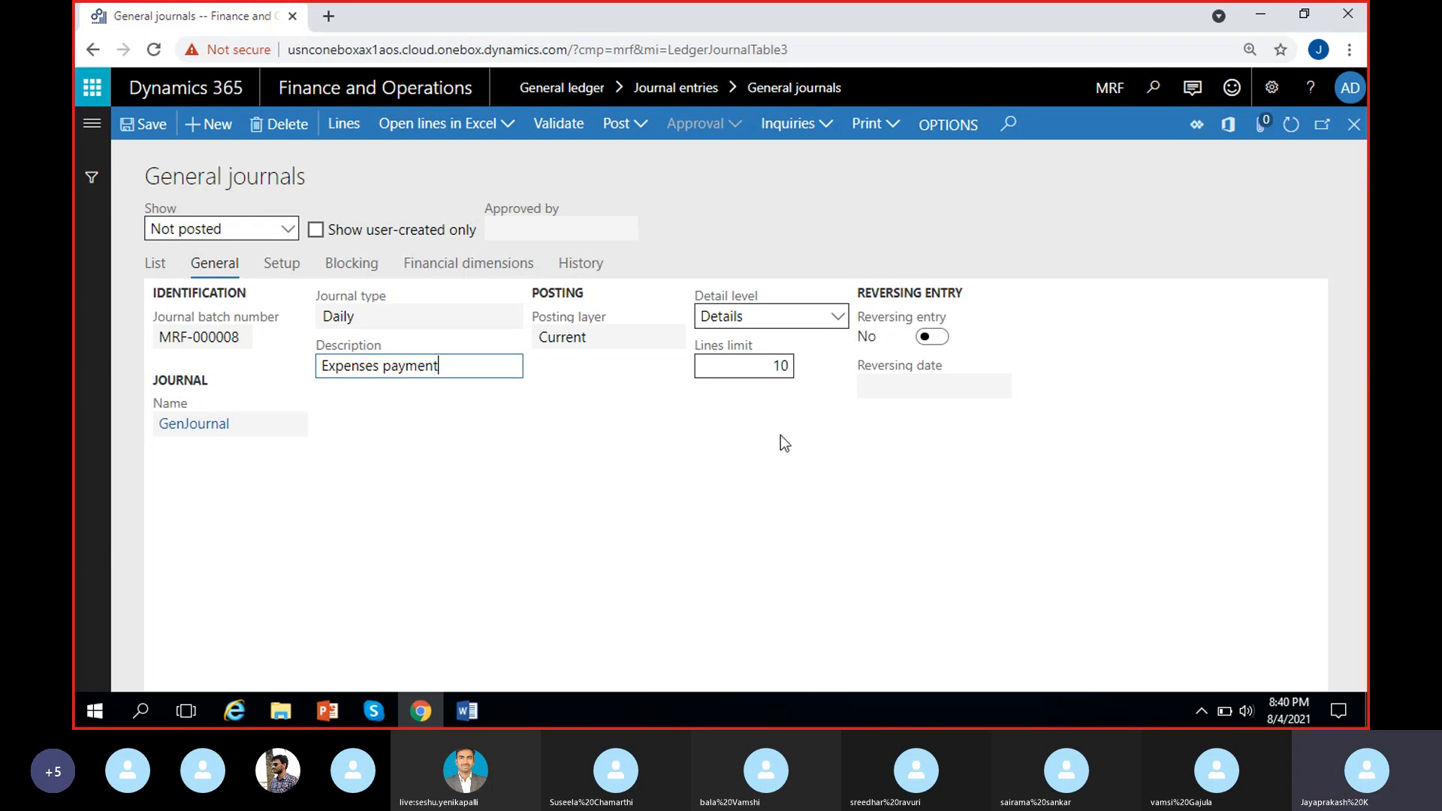
Step: Try a lines limit of 500 for journal MRF-000008 and reset the limit to 0
click(777, 366)
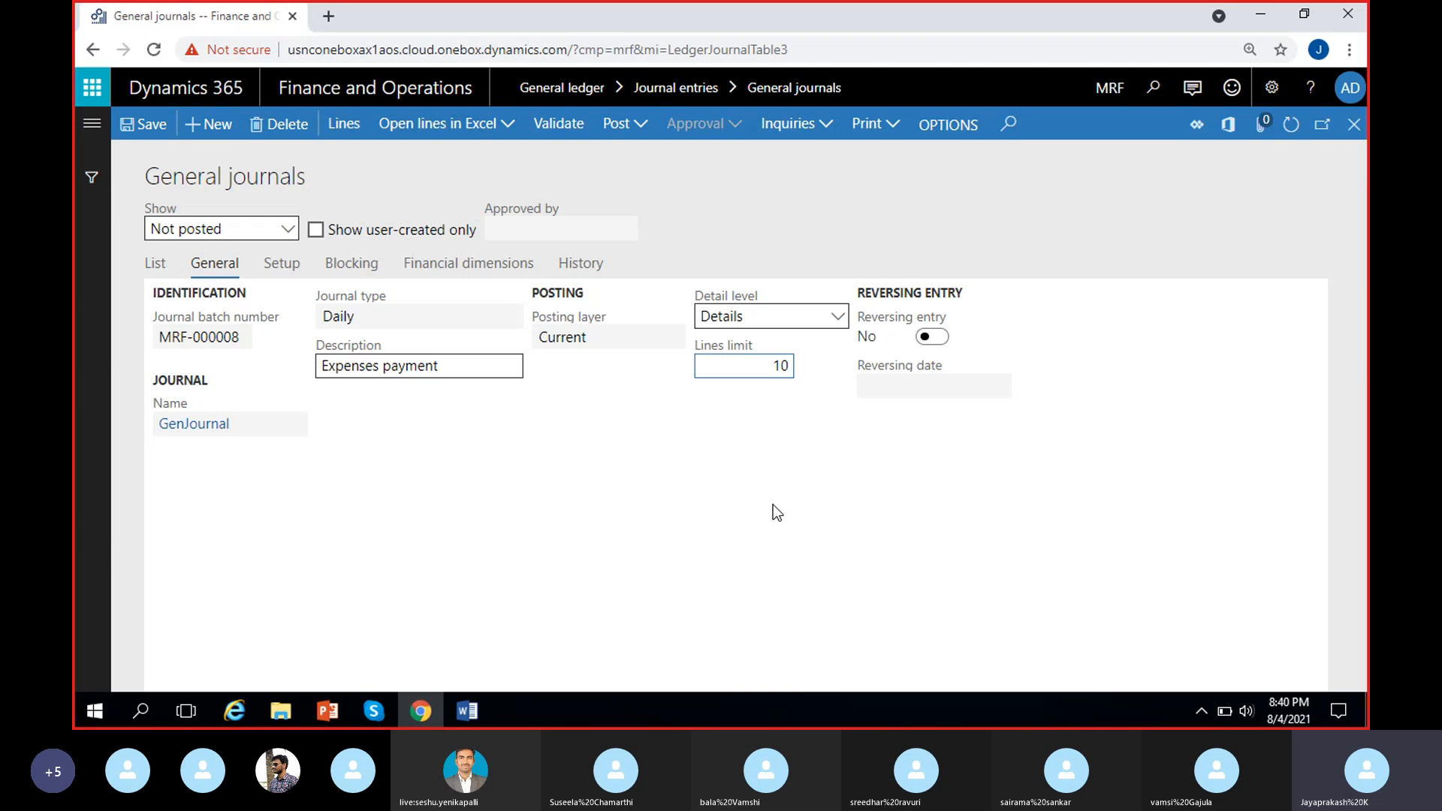
double_click(780, 366)
text(500)
click(746, 508)
click(756, 368)
text(0)
click(746, 431)
Step: Enable the reversing entry for journal MRF-000008 with a reversing date of 8/31/2021
click(932, 337)
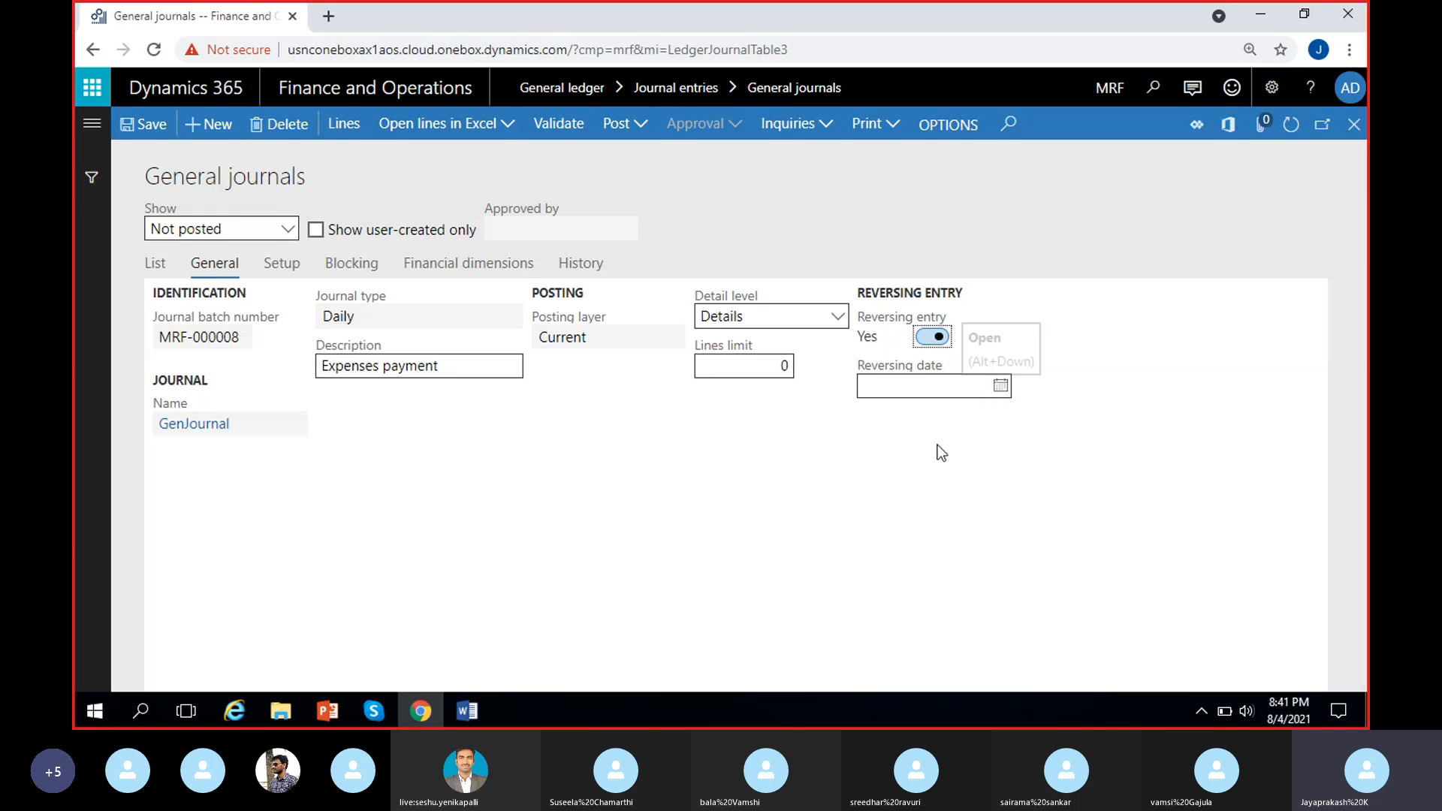
click(1001, 386)
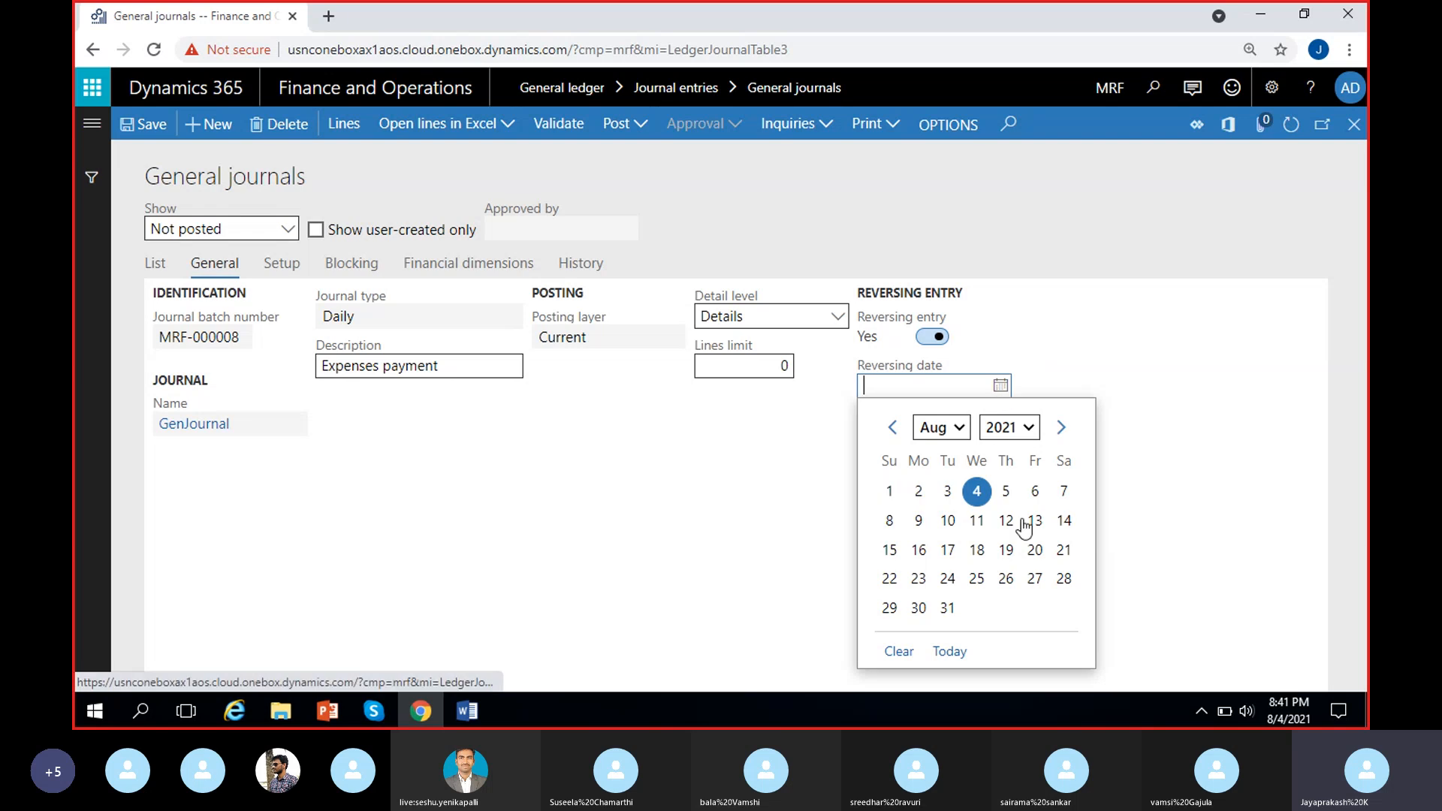
click(948, 608)
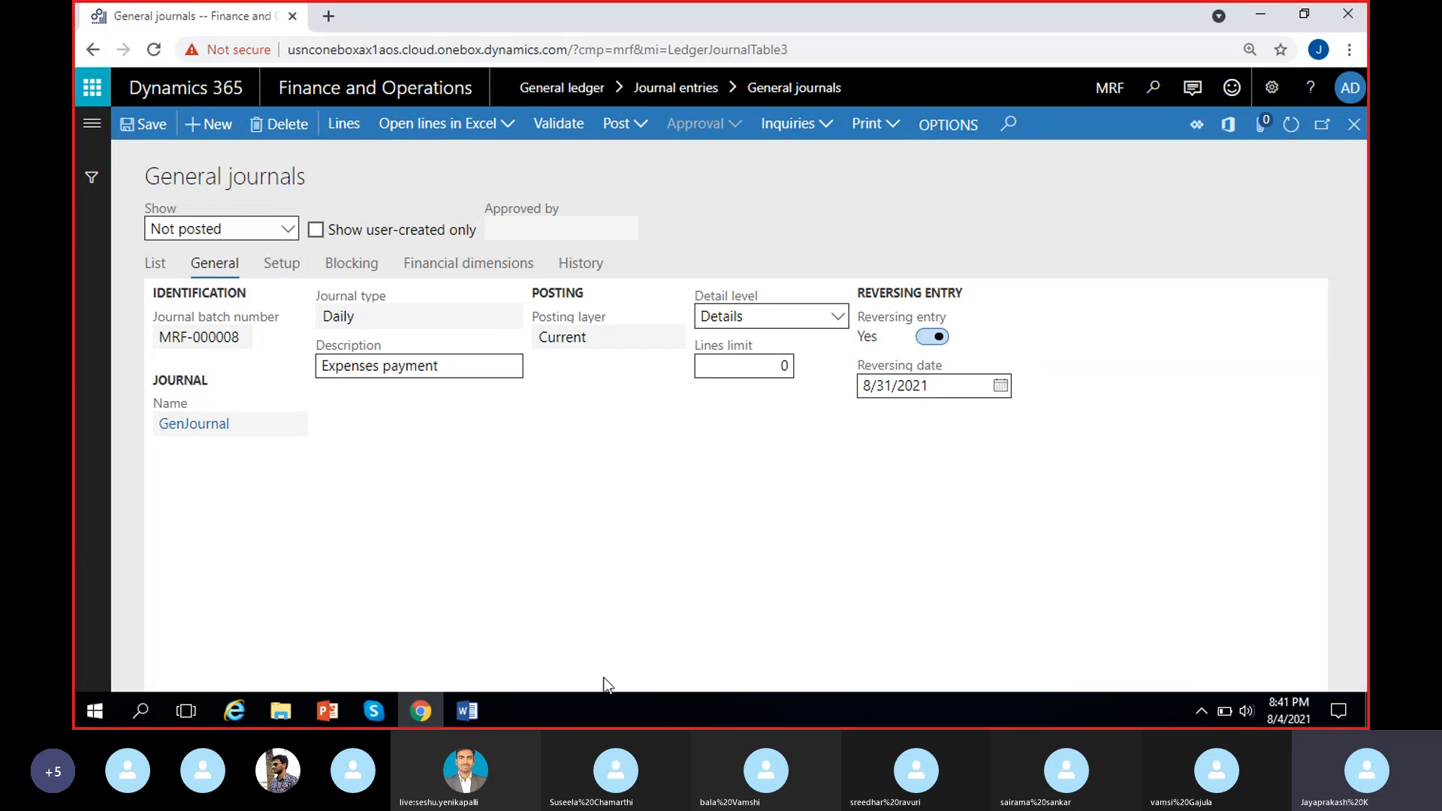
Step: In the Word notes, delete the travel expenses entry line and set the cash credit amount to 500
click(467, 711)
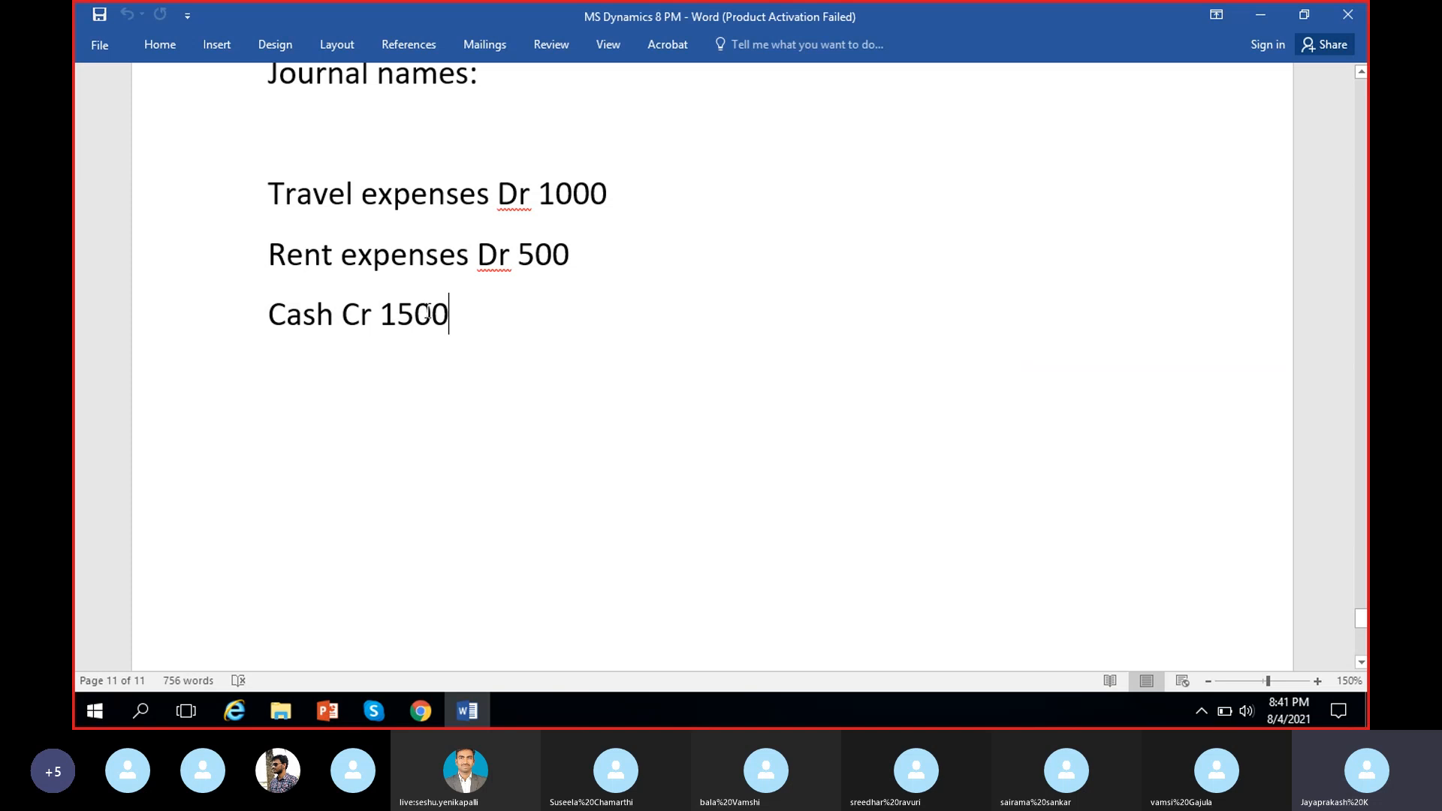
drag(280, 190, 600, 200)
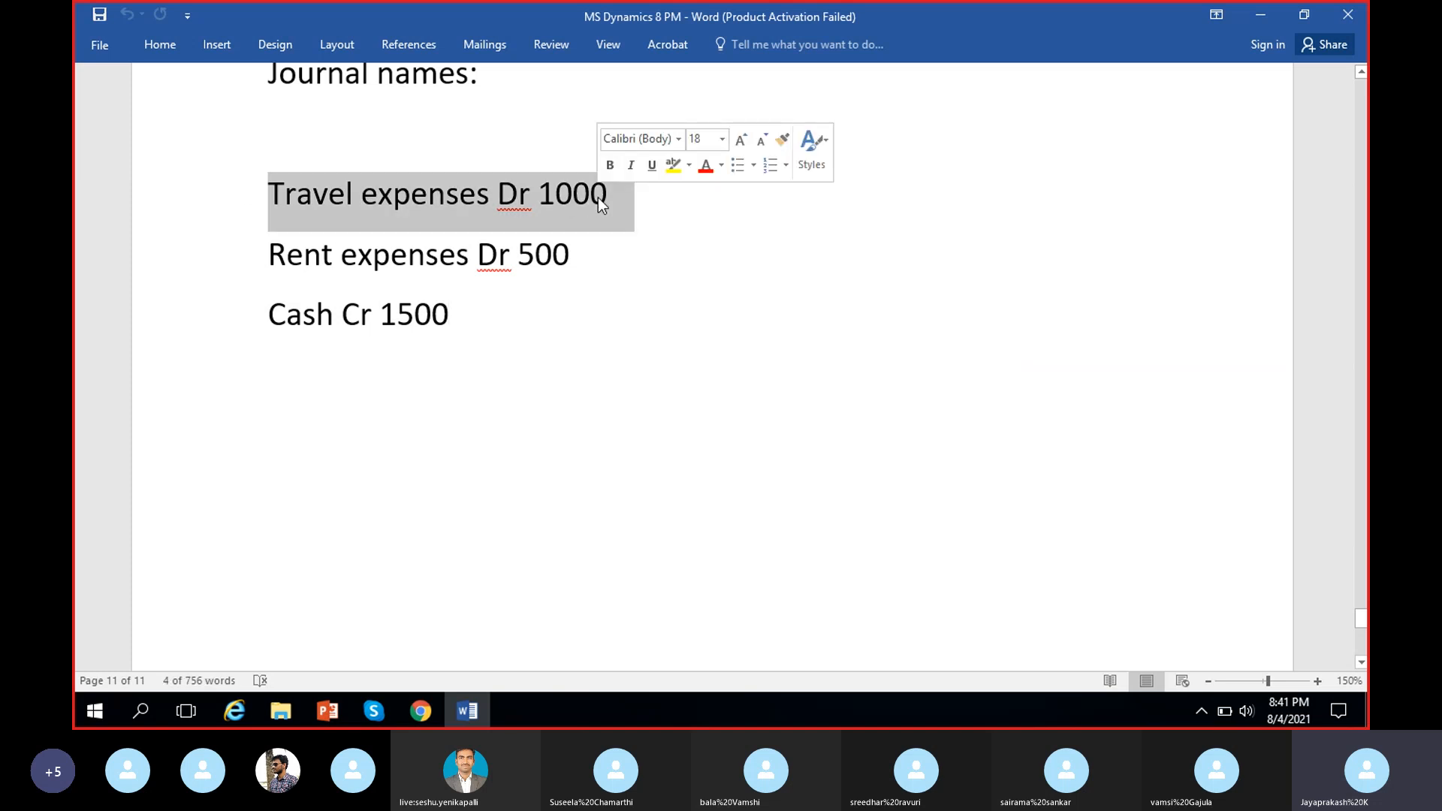
key(Delete)
click(395, 249)
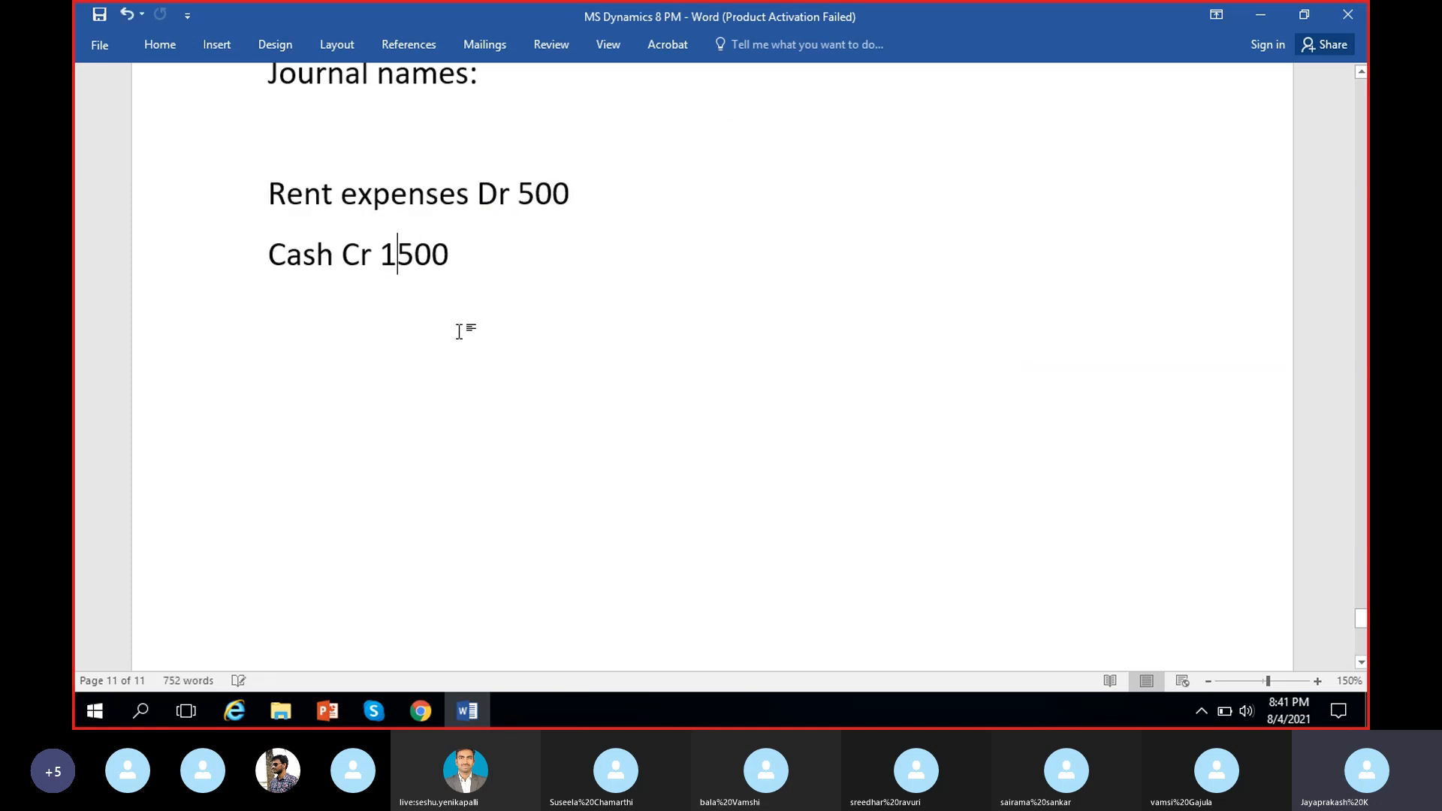
key(BackSpace)
click(510, 268)
drag(510, 268, 300, 197)
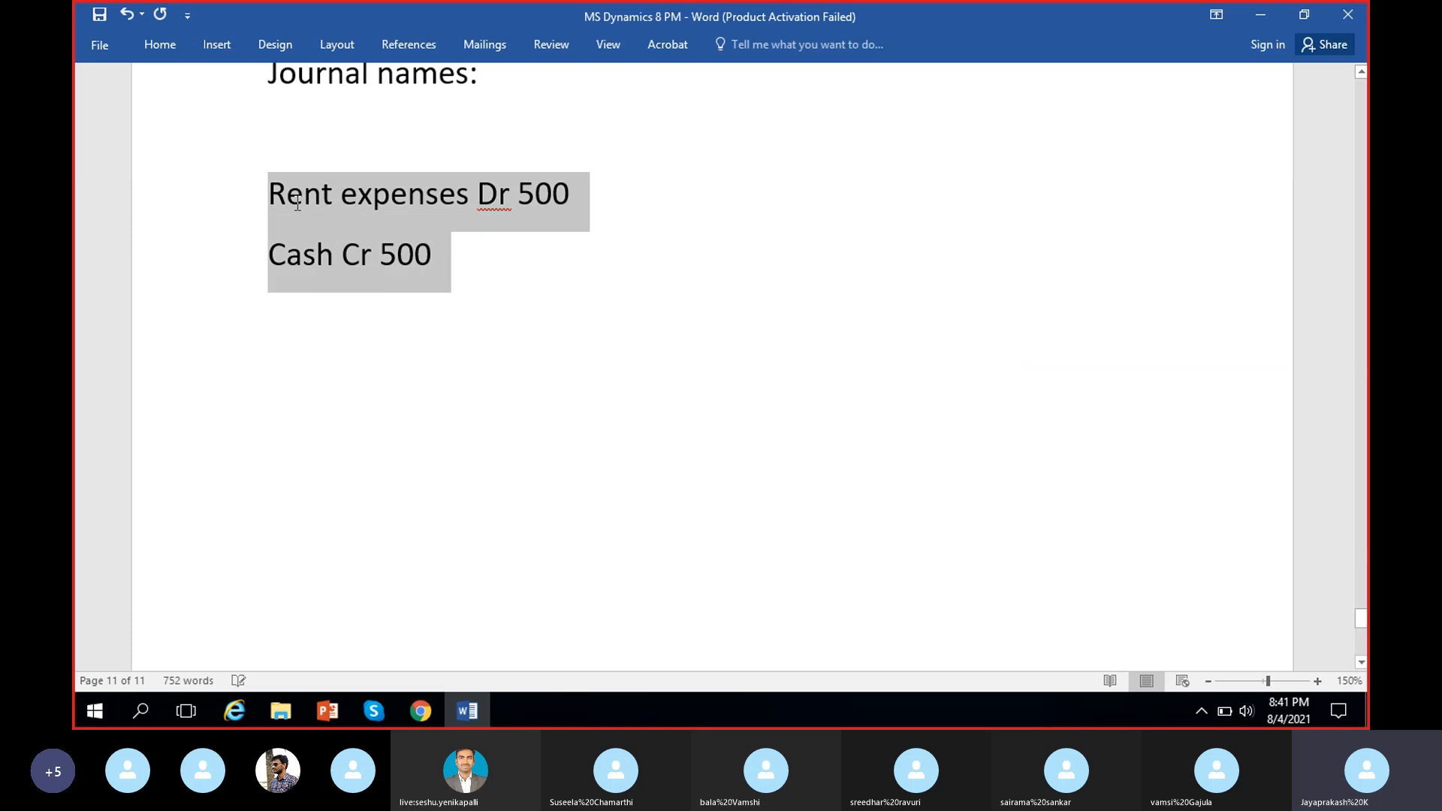
Step: Add the date 4-Aug above the rent expenses entry and 31-Aug below the cash line
click(506, 280)
key(Return)
key(Return)
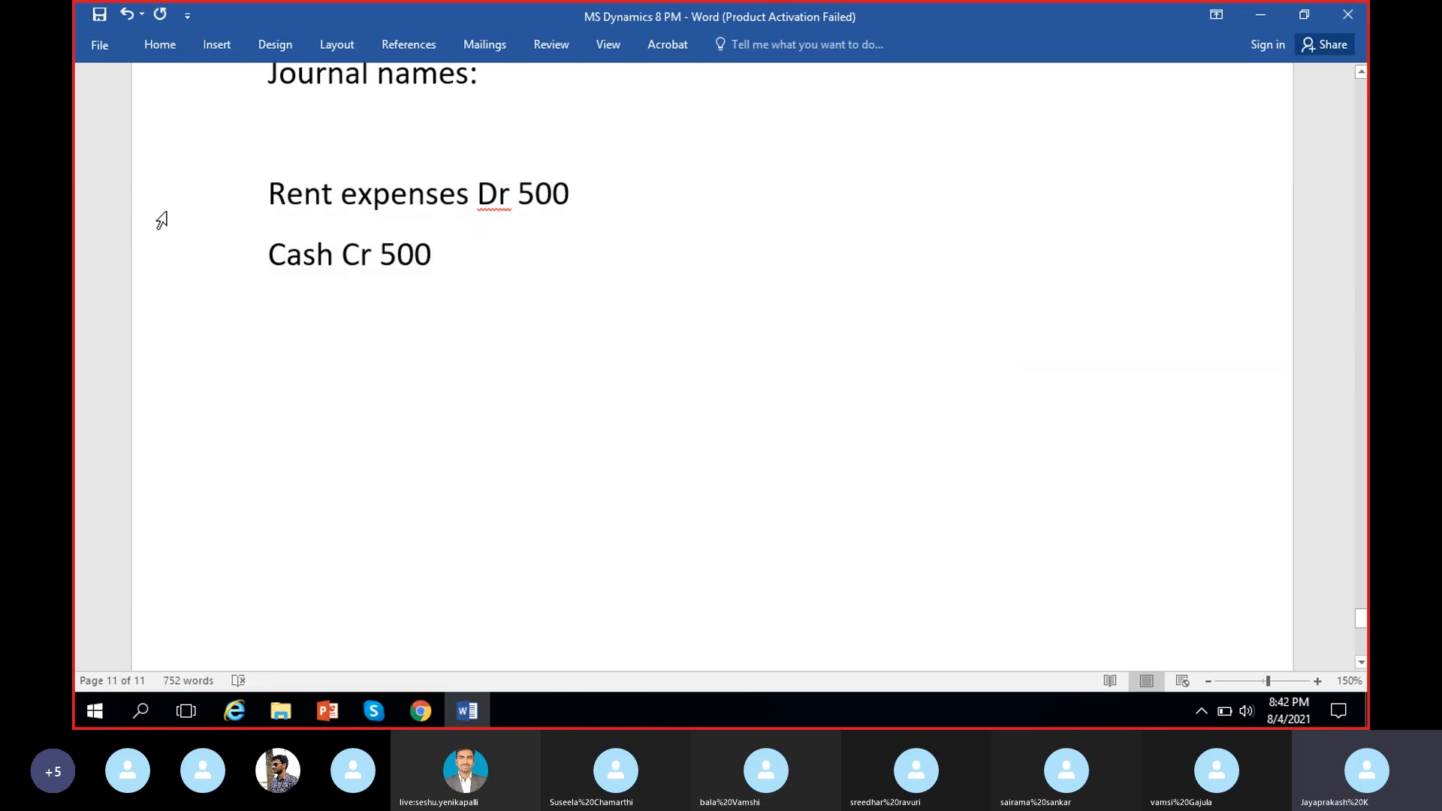
click(259, 192)
click(277, 197)
click(315, 157)
text(4-Aug)
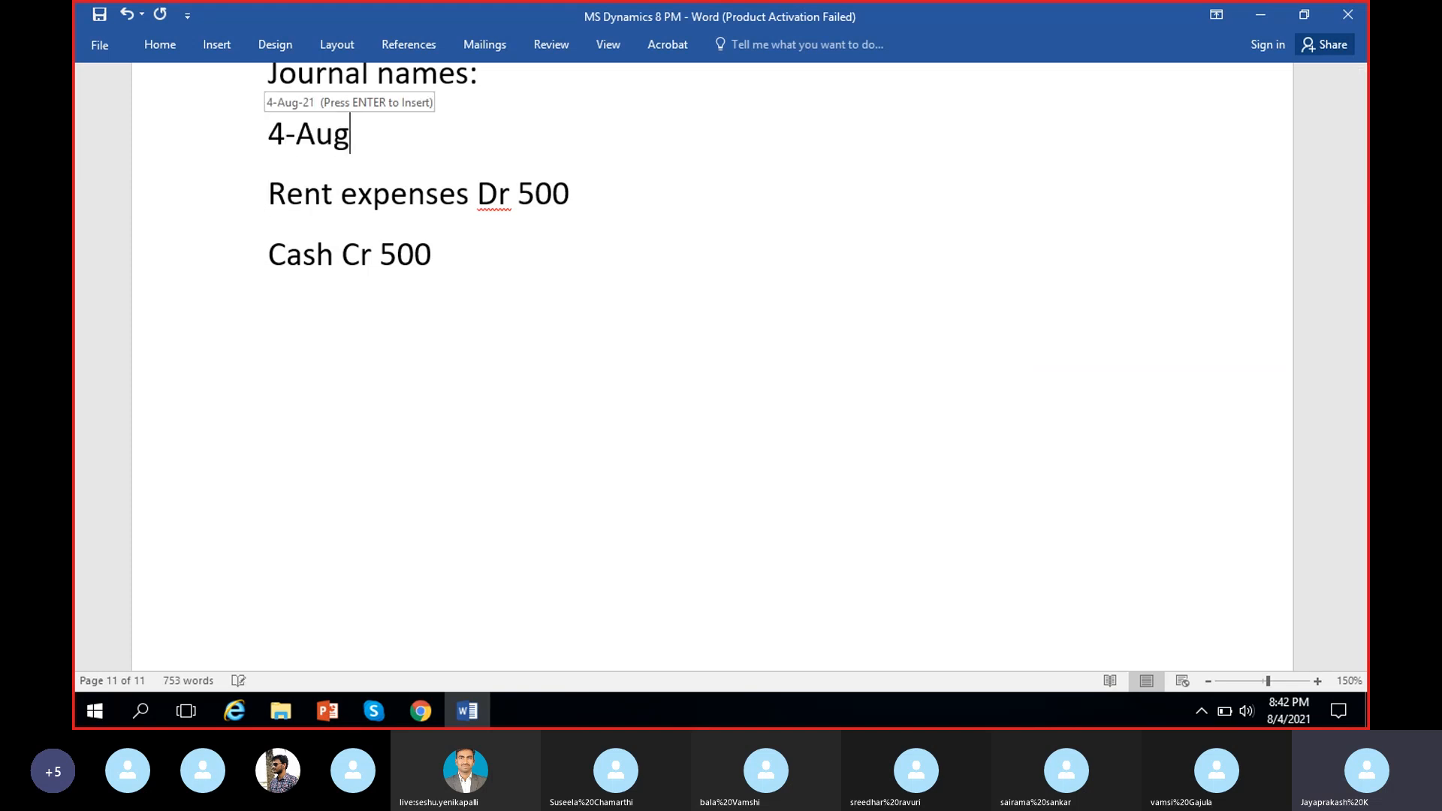
click(282, 339)
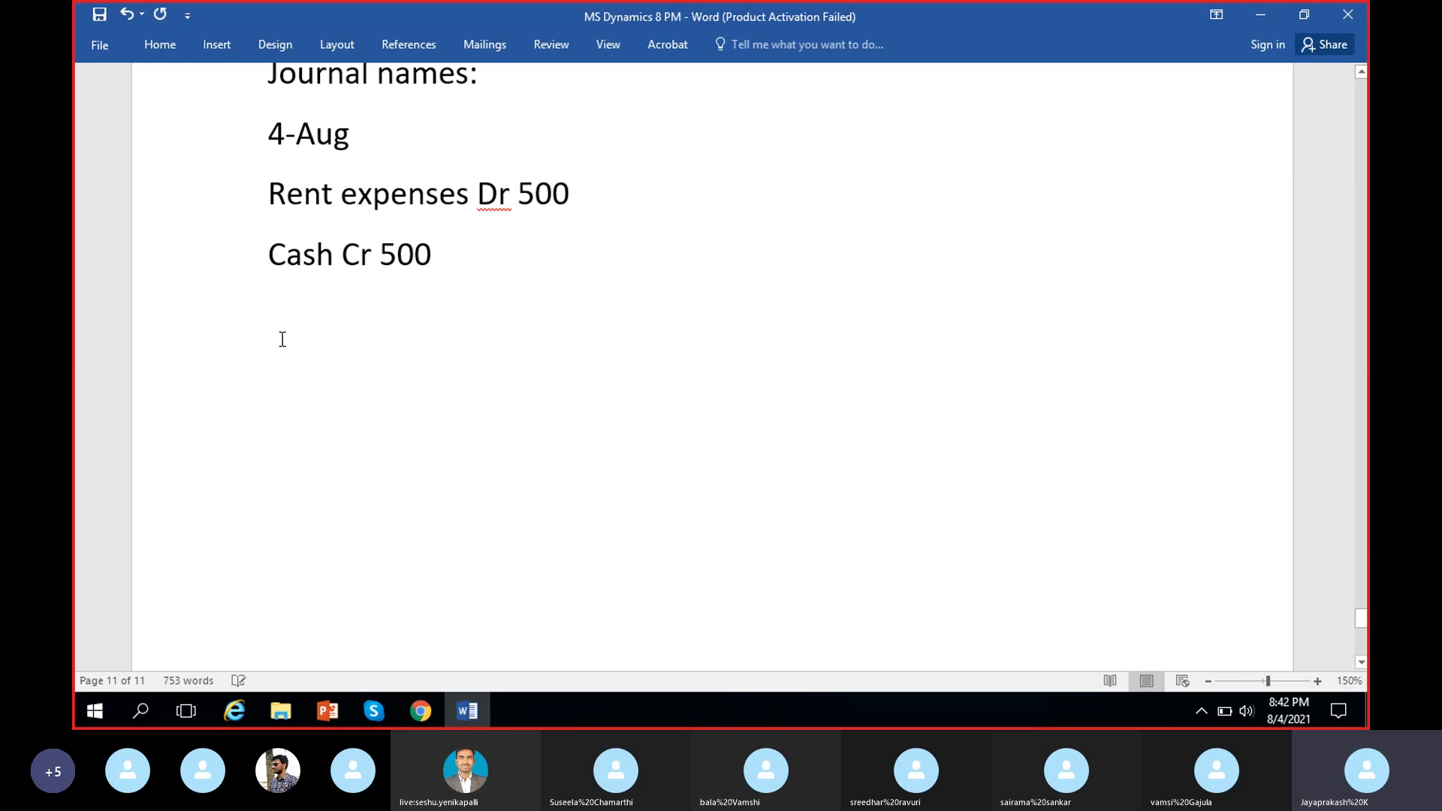
text(31-Aug)
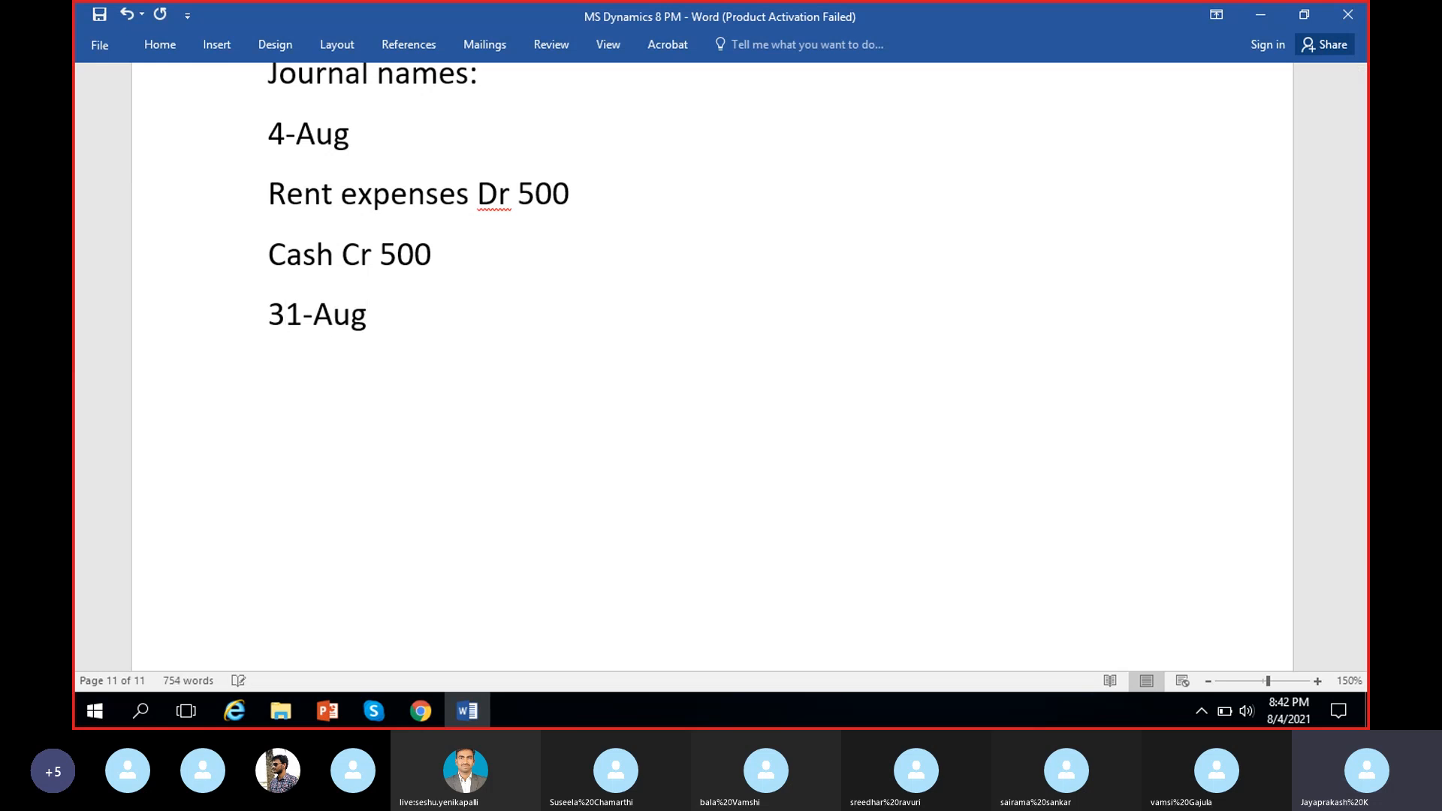
key(Return)
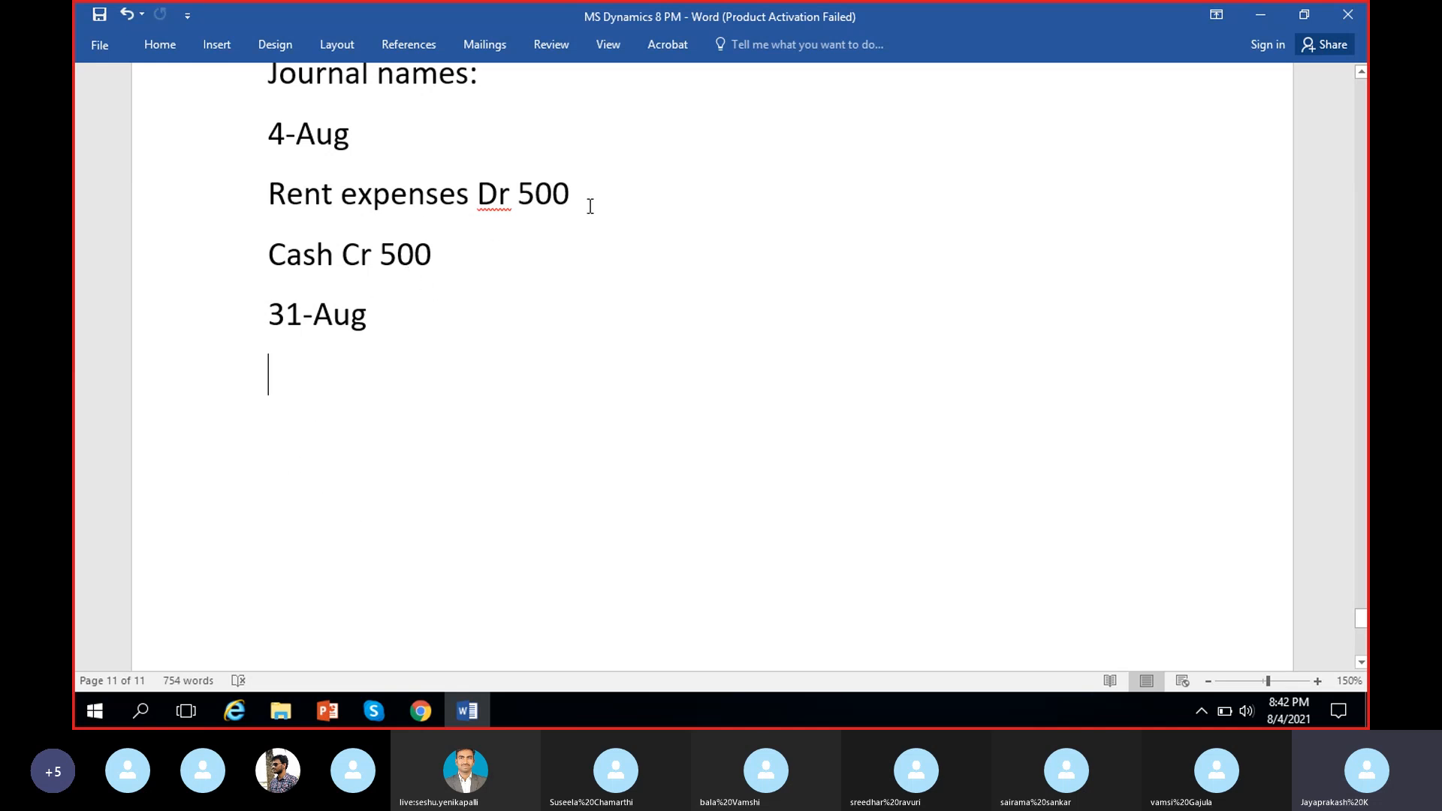
Step: Compare the dated rent and cash entry in the Word notes with the reversing entry settings of journal MRF-000008 in Dynamics 365
drag(510, 195, 518, 196)
click(329, 409)
triple_click(275, 315)
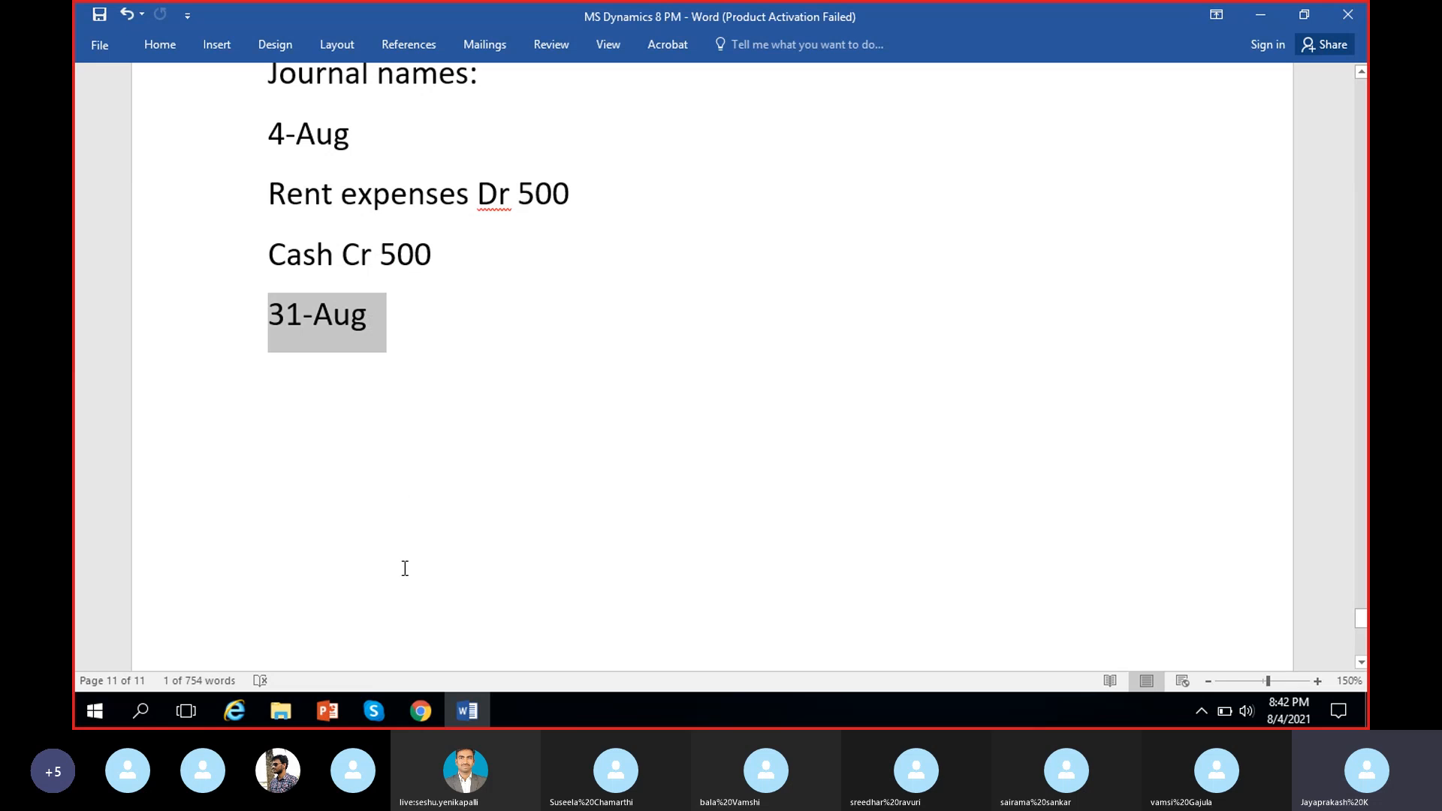
click(387, 518)
click(421, 710)
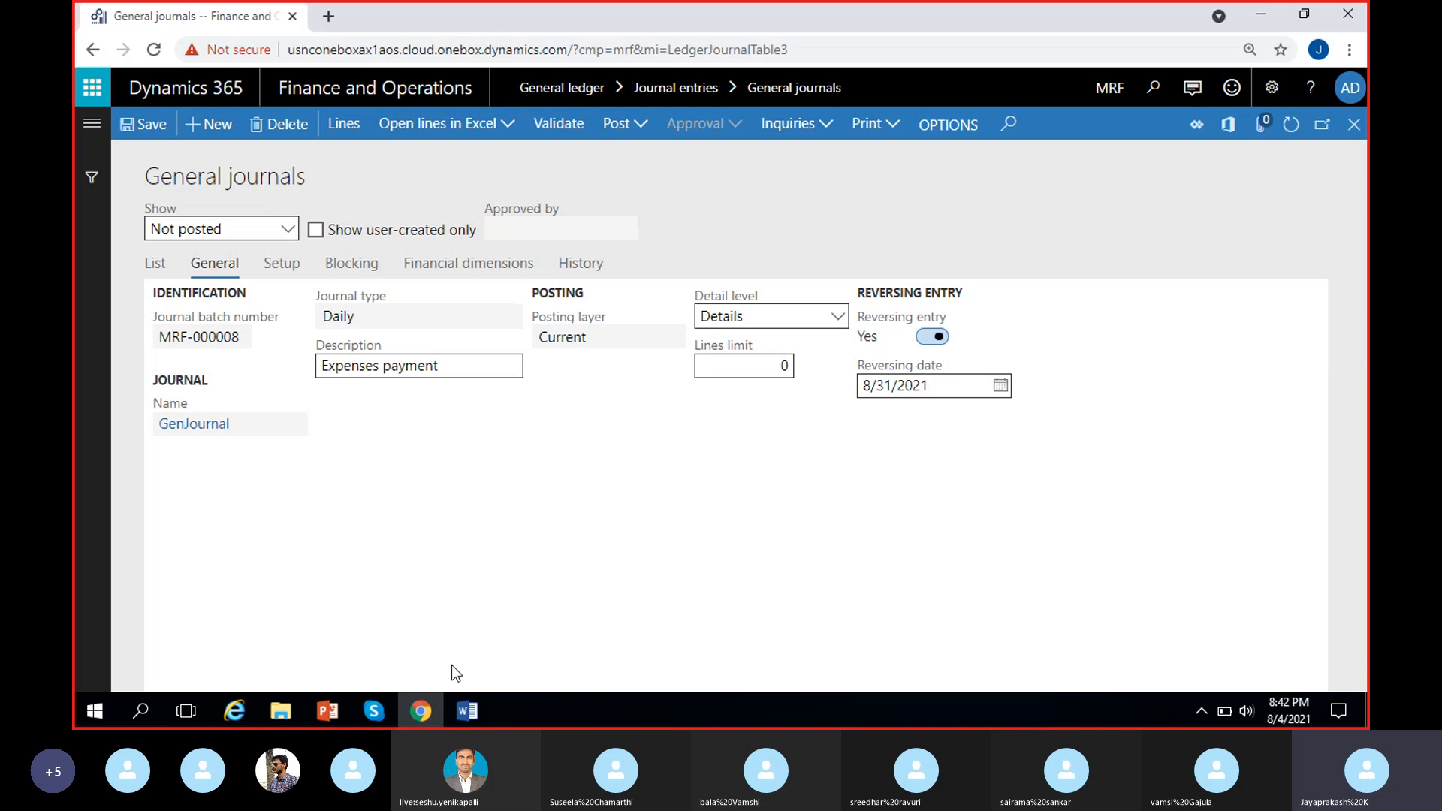
click(423, 712)
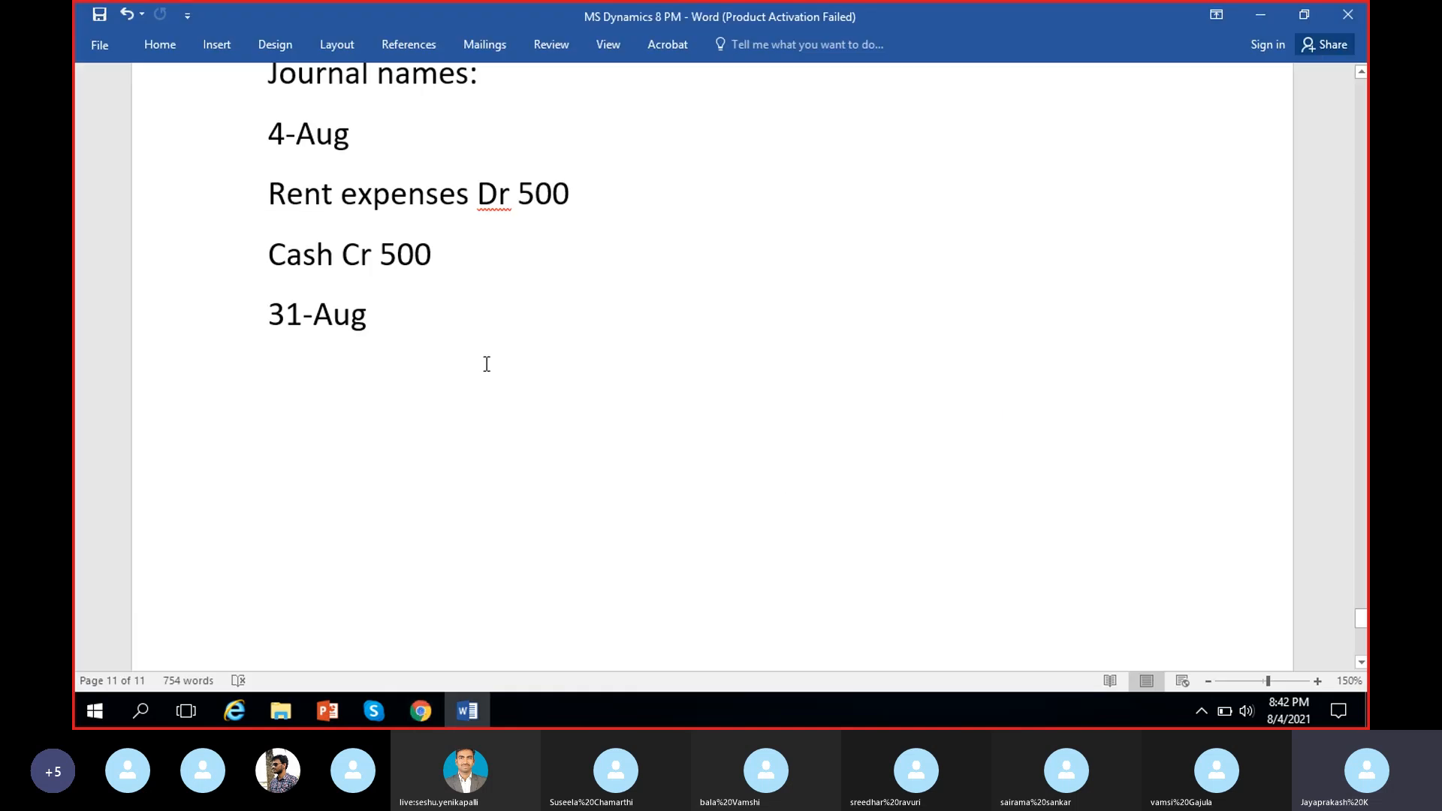
click(425, 710)
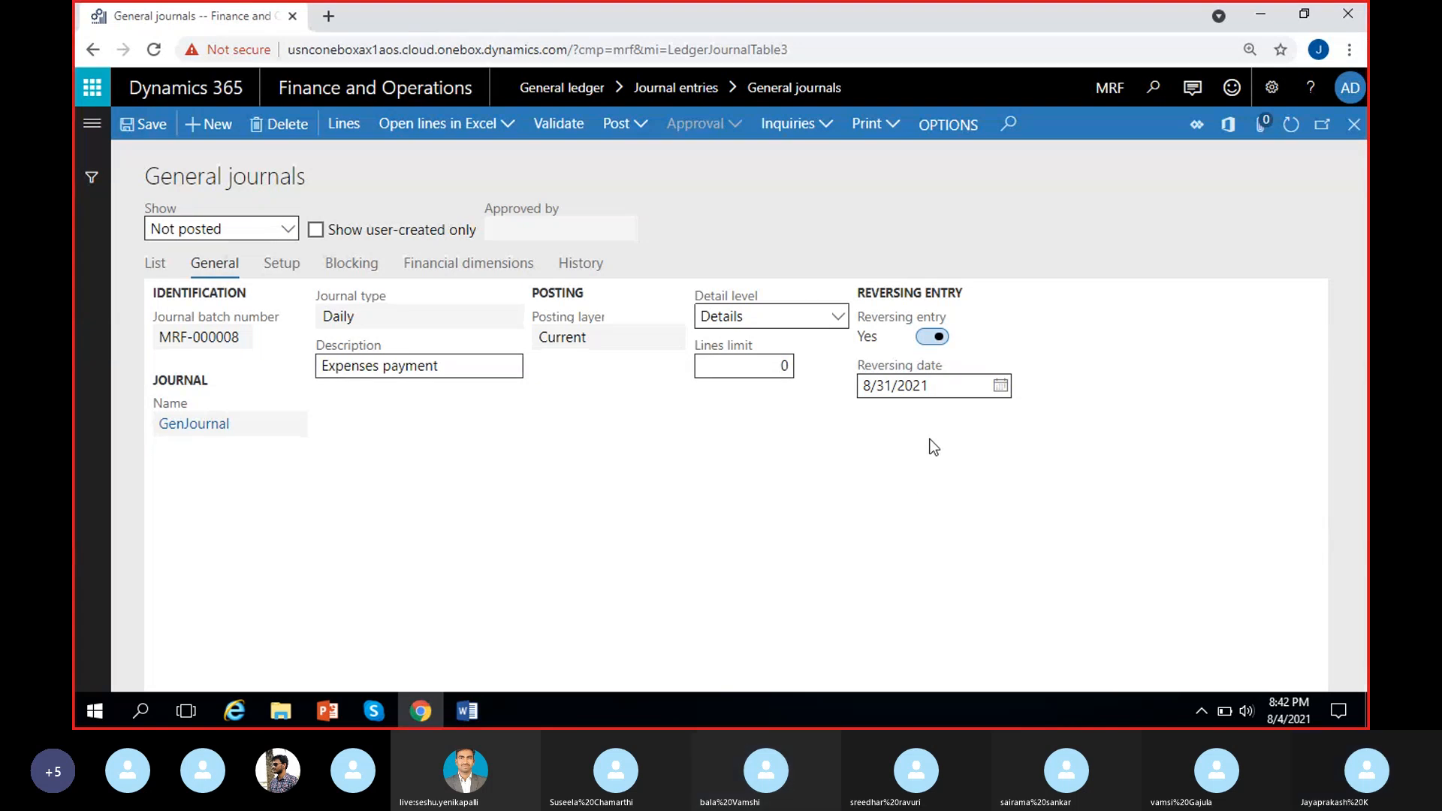
click(422, 712)
scroll(457, 525, up, 2)
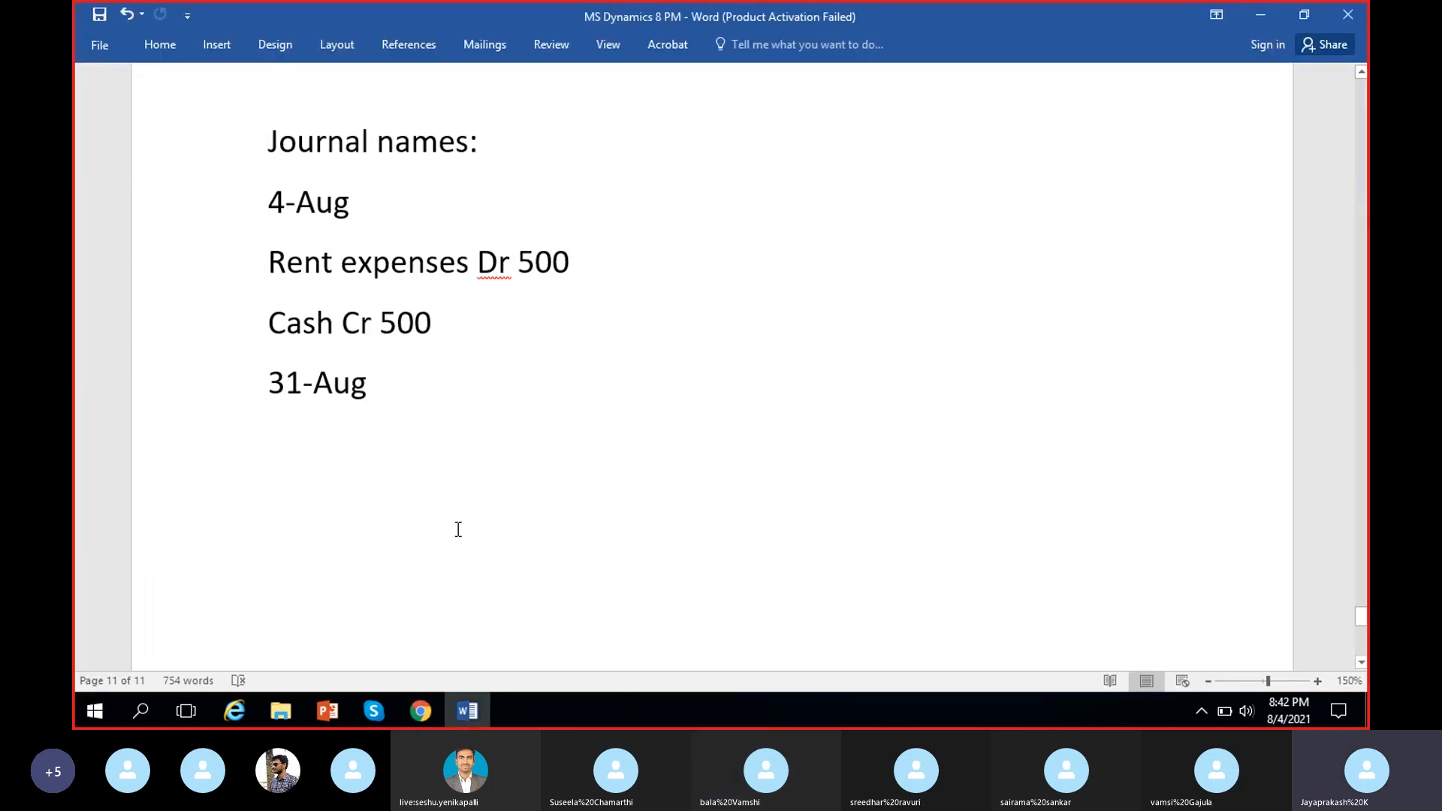
click(421, 712)
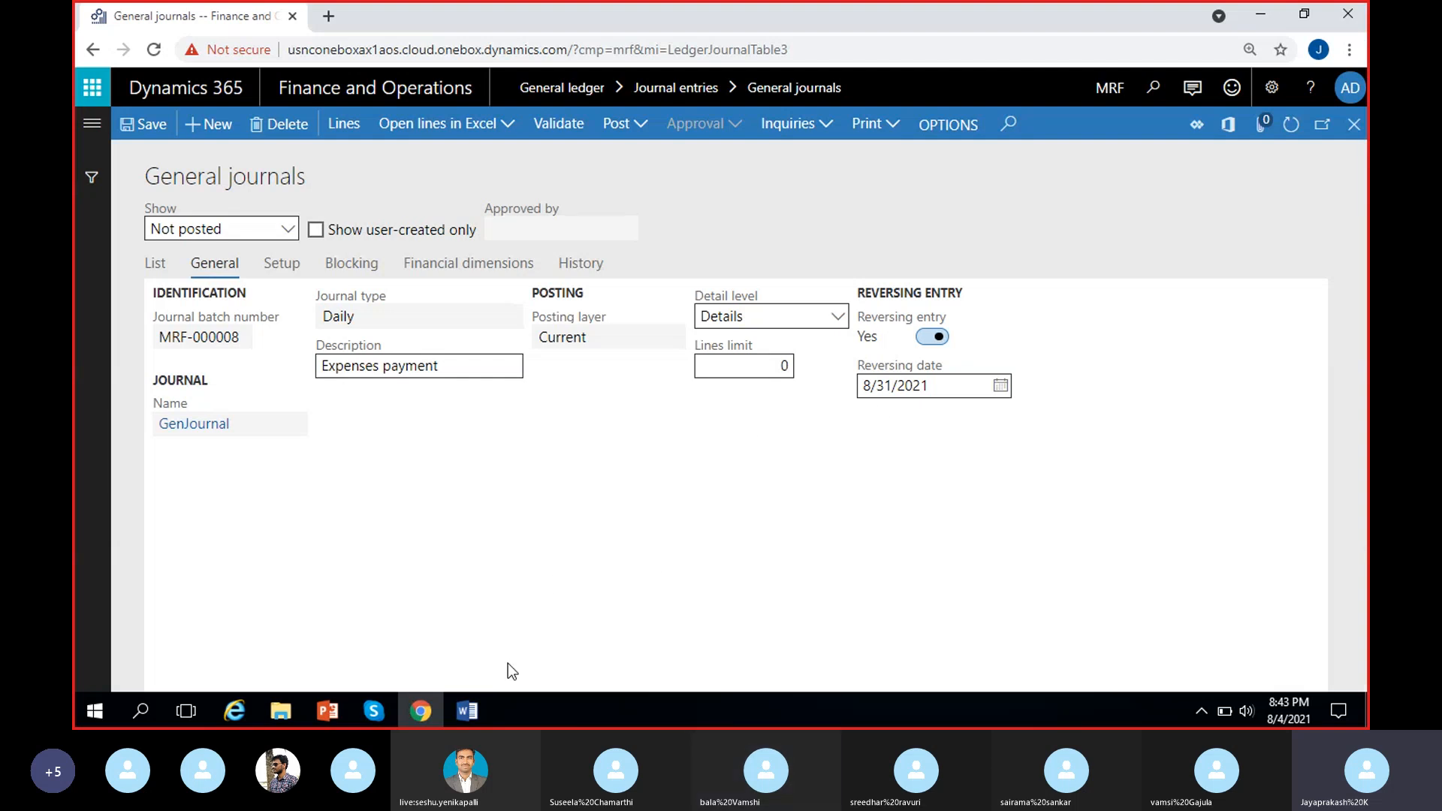
key(alt+Tab)
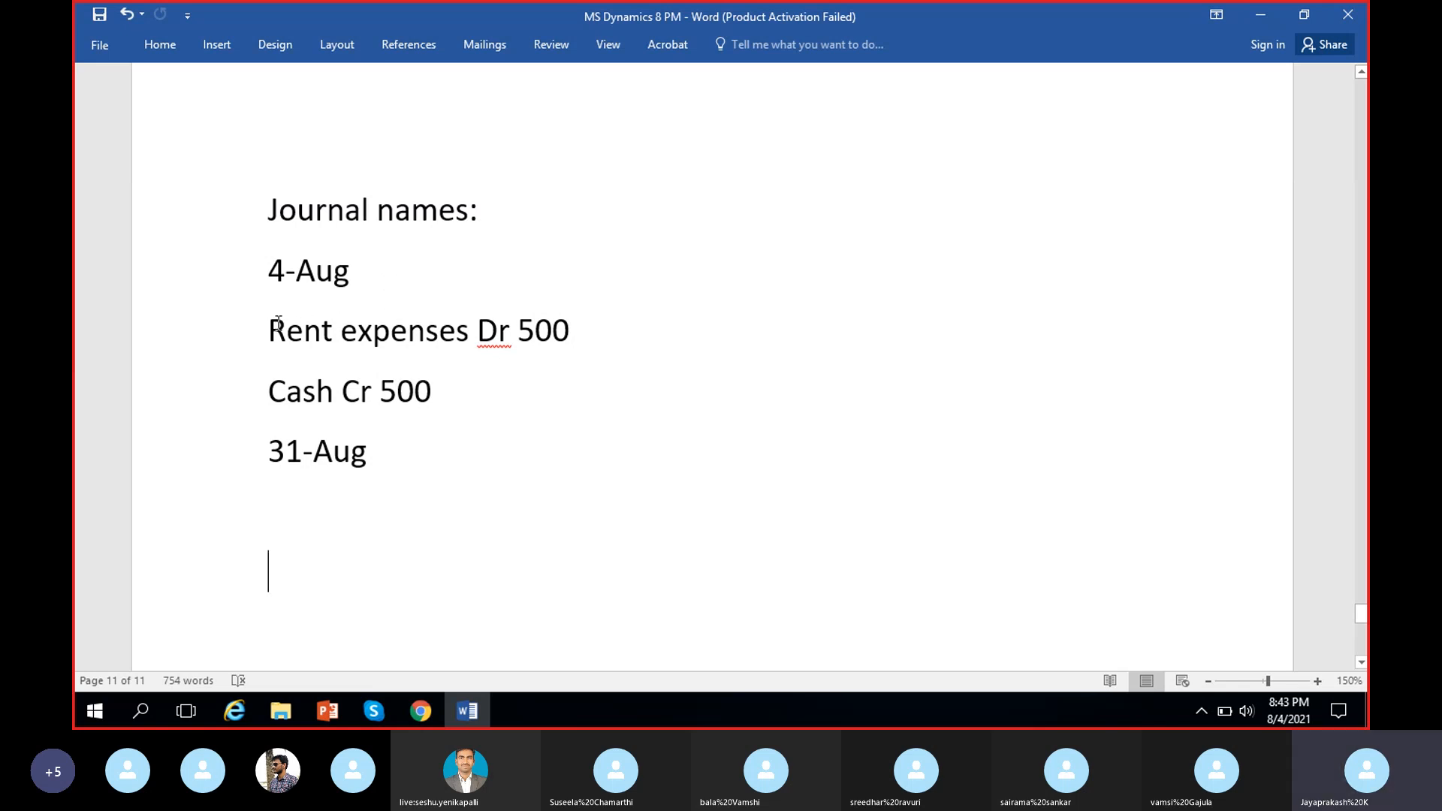
drag(278, 321, 447, 380)
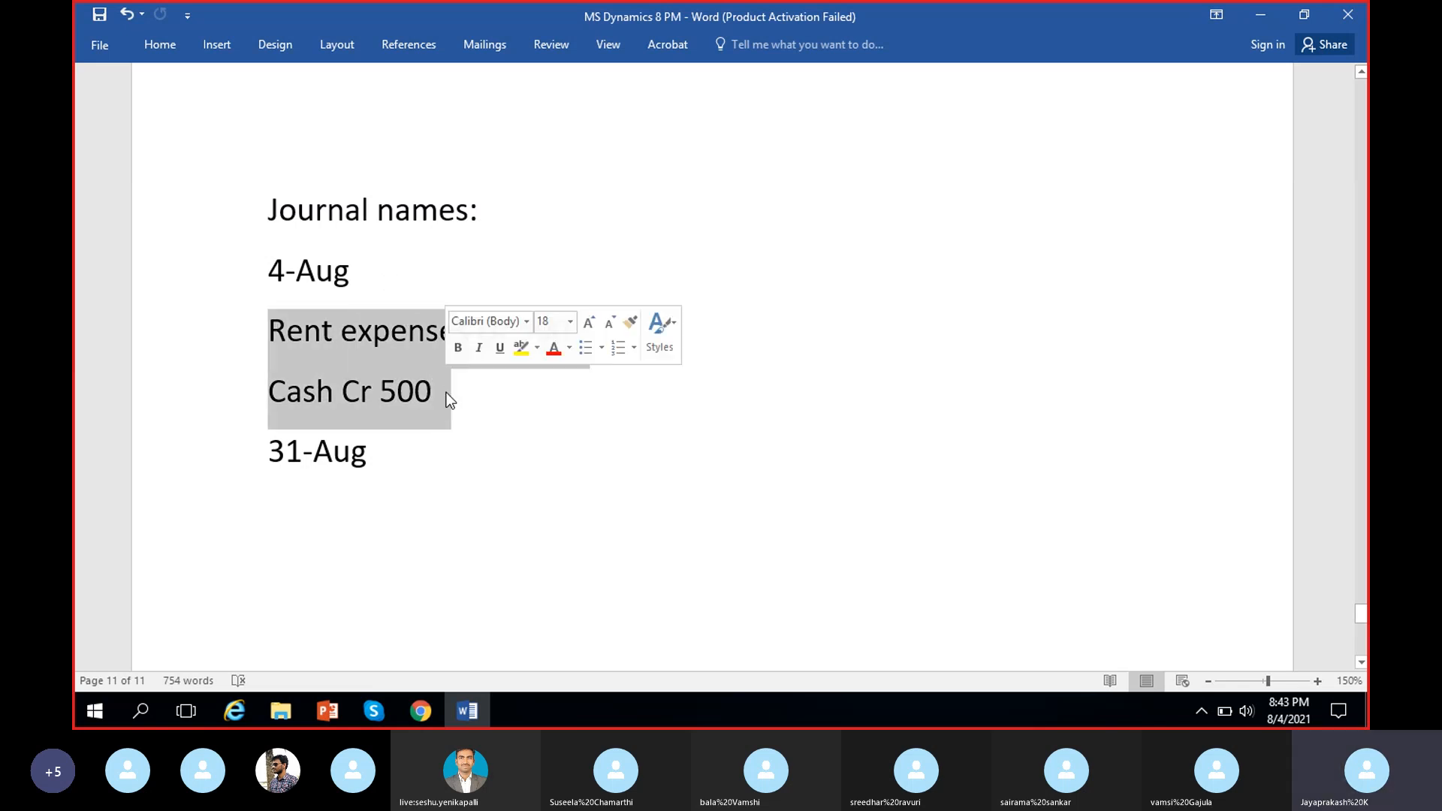
click(420, 710)
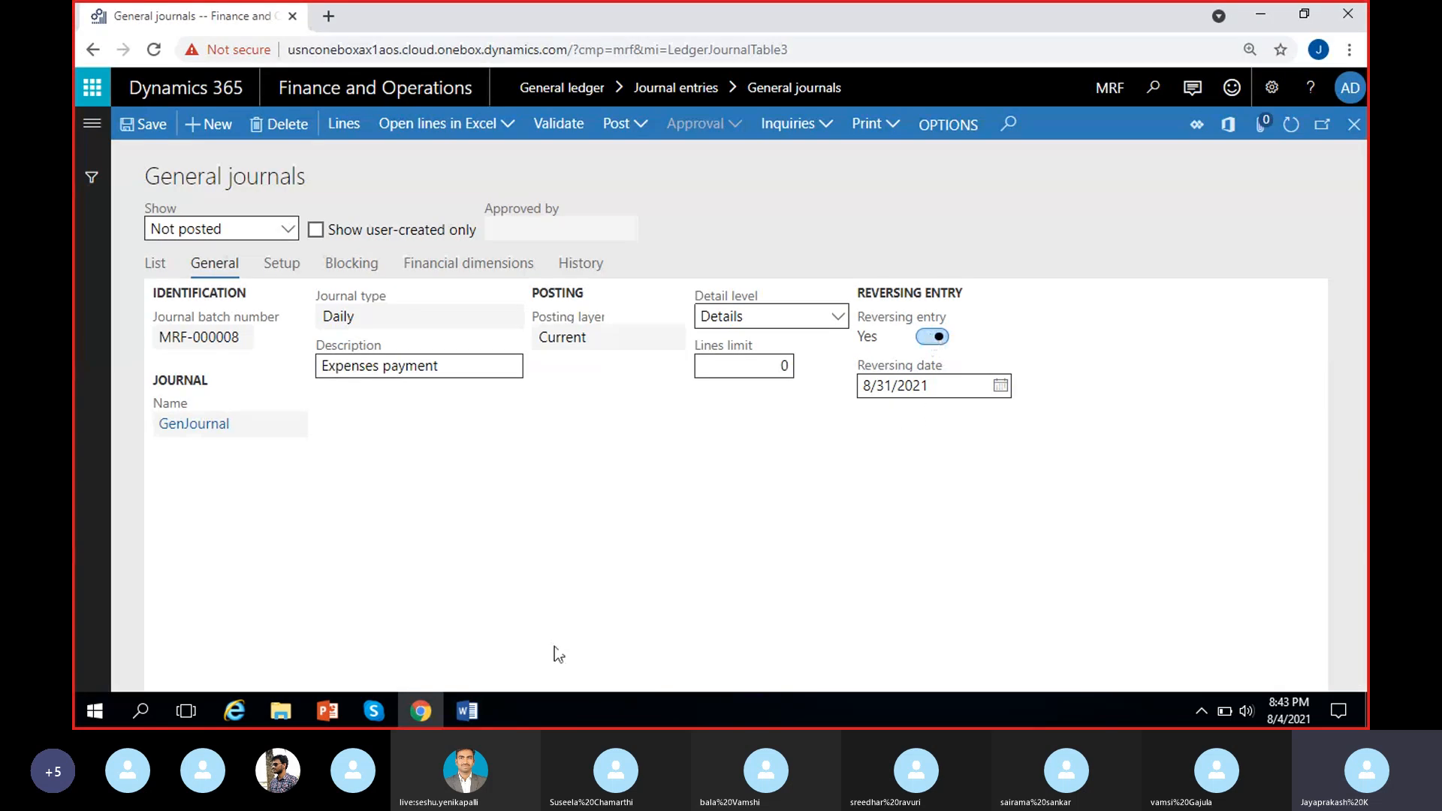
click(468, 710)
drag(270, 451, 360, 544)
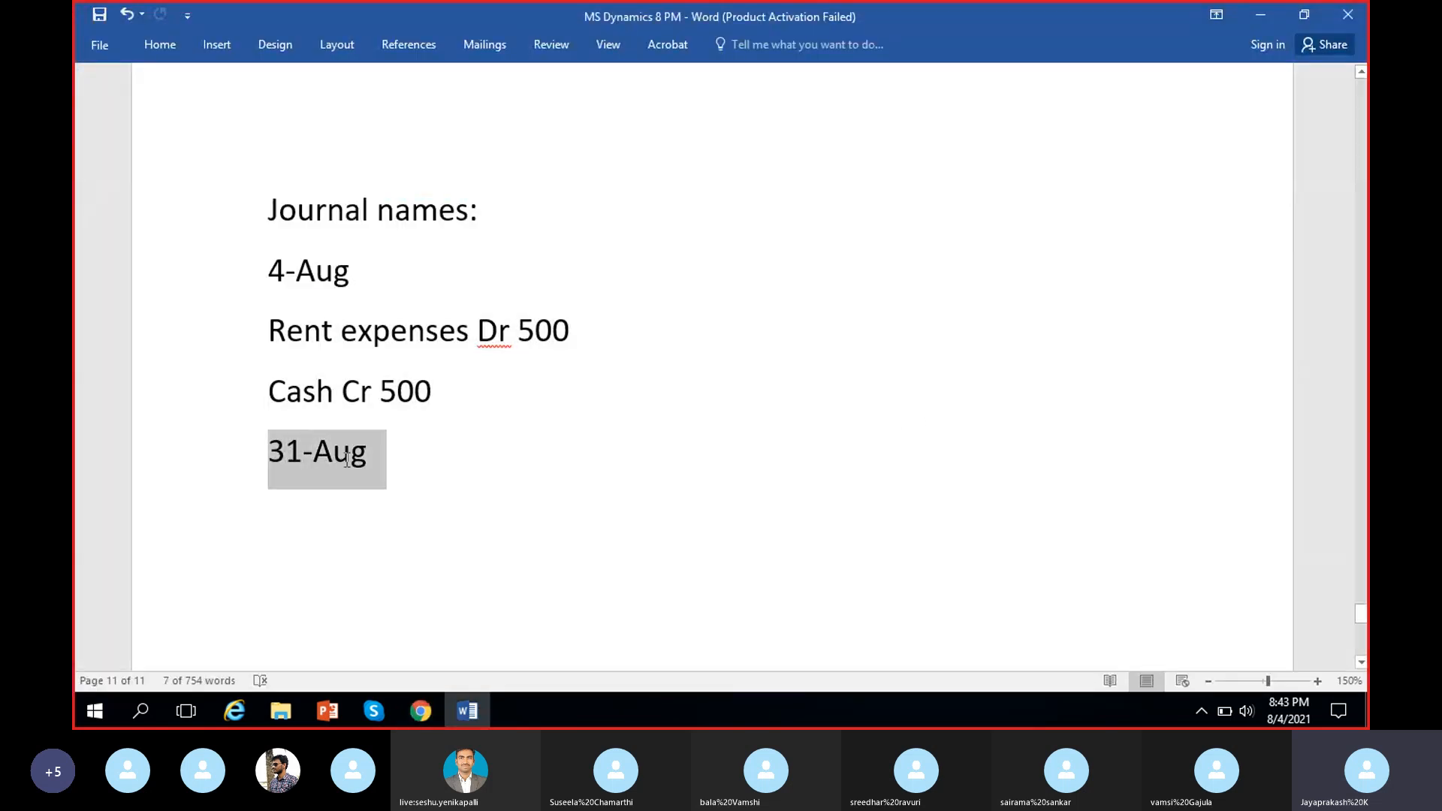
drag(225, 387, 218, 343)
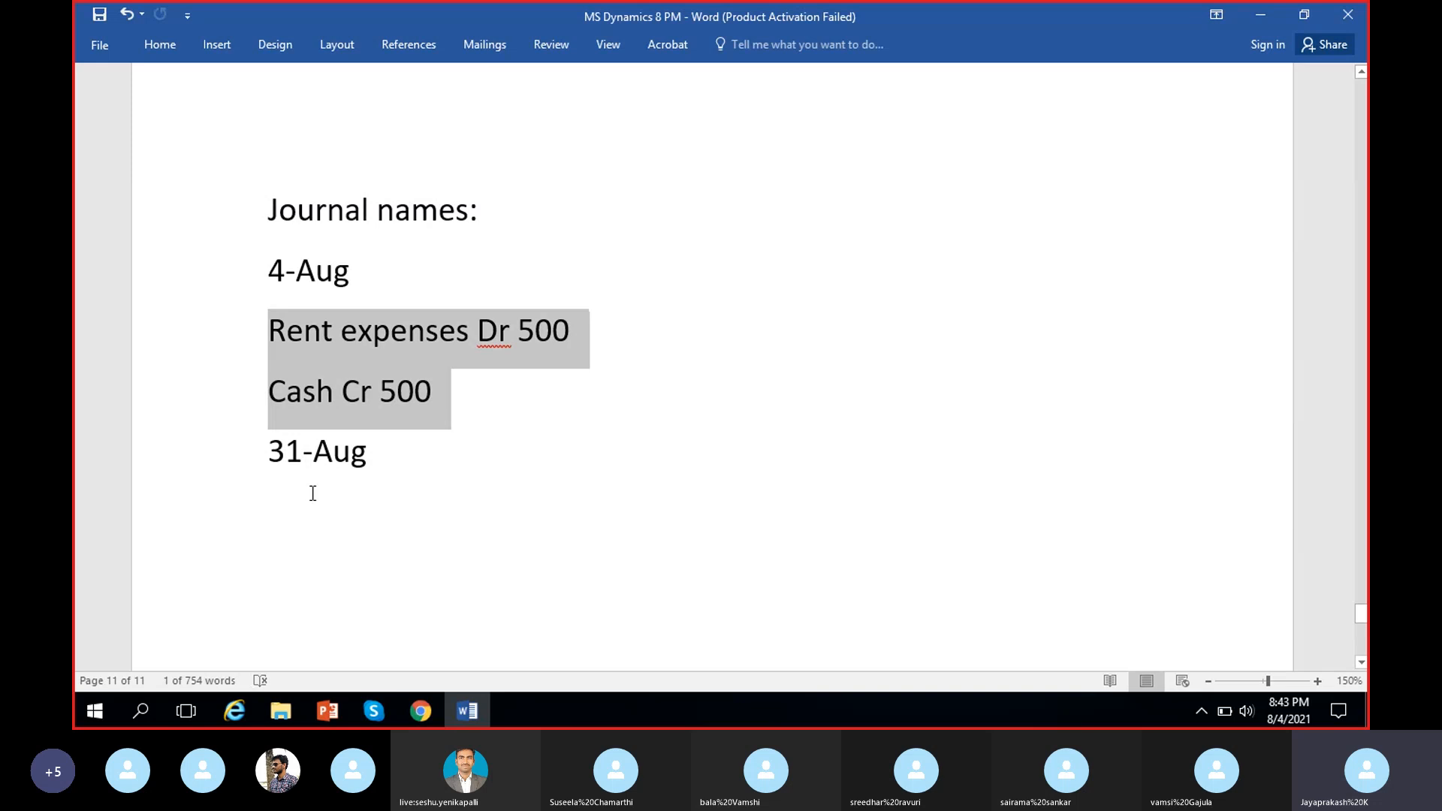
click(355, 538)
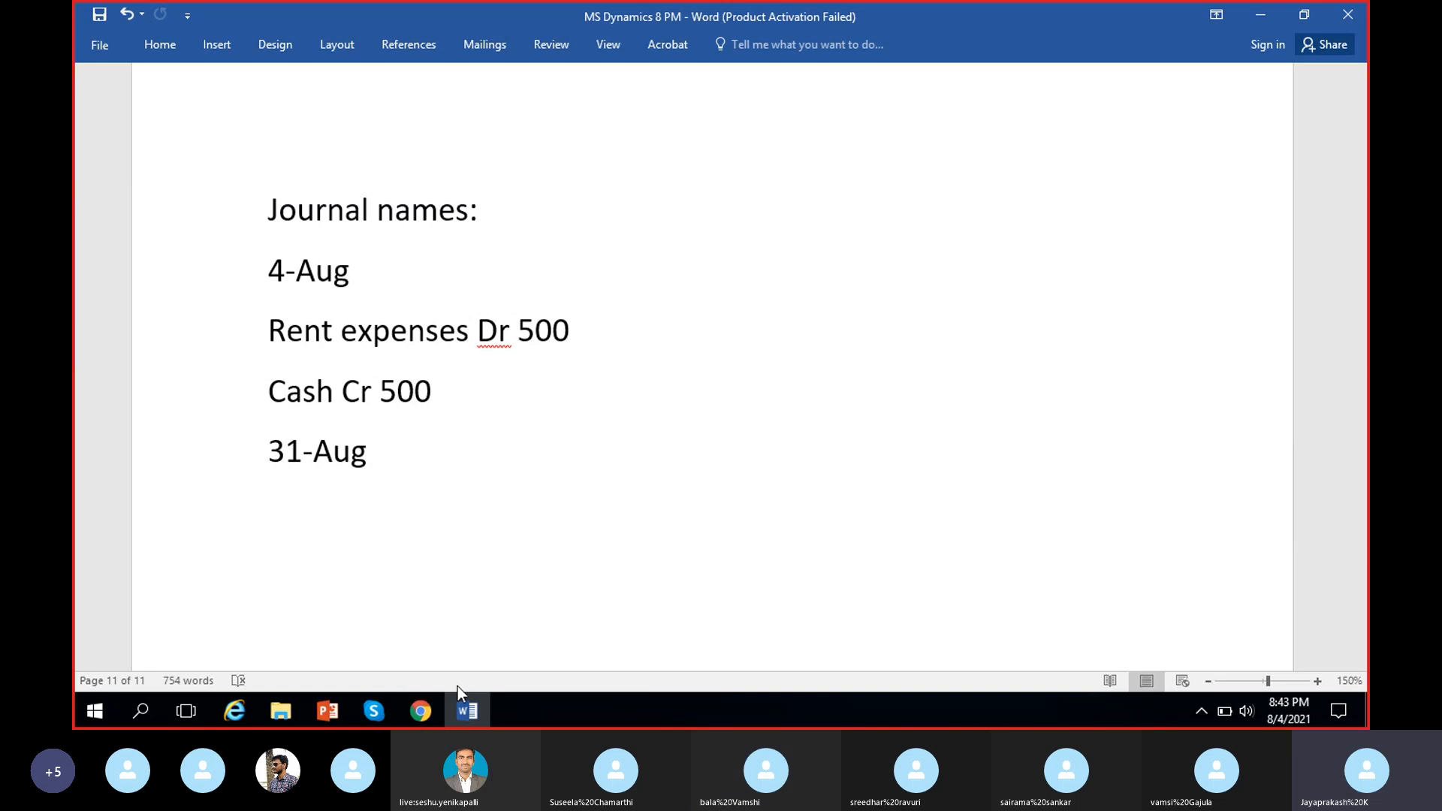
click(461, 705)
Step: Switch to Dynamics 365 and turn off the reversing entry for journal MRF-000008
click(421, 711)
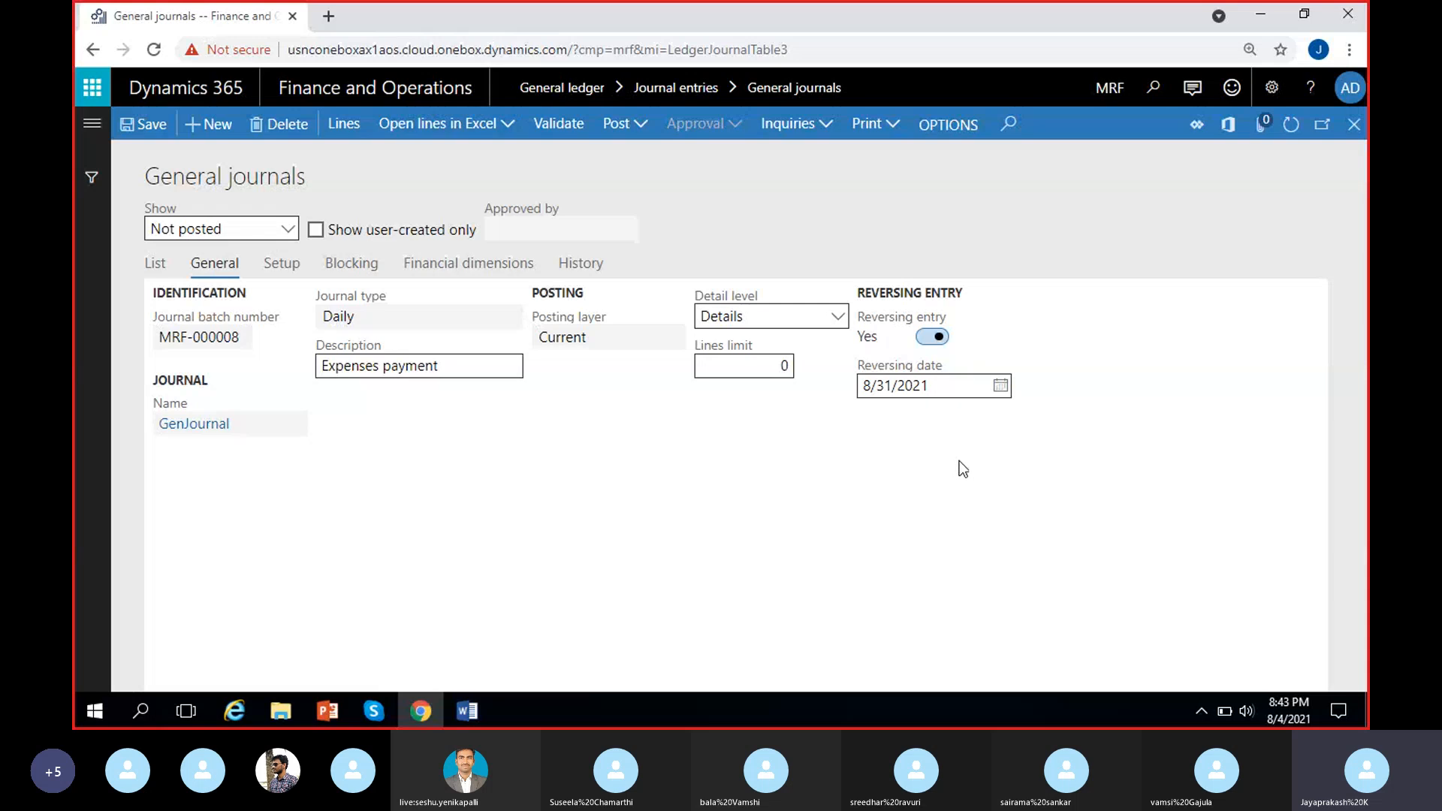
click(930, 338)
click(938, 464)
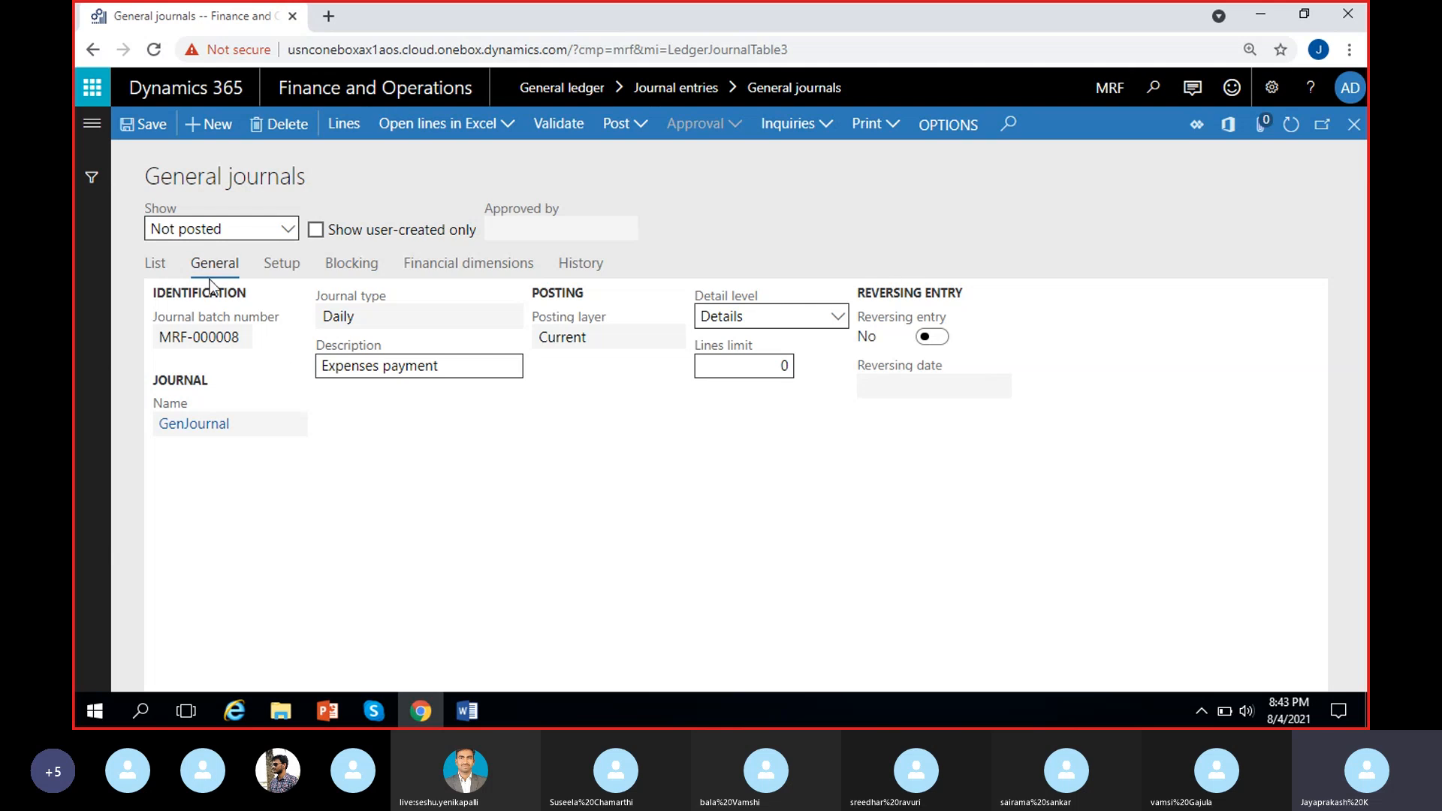
Step: In the journal's setup details, keep Ledger as the offset account type and set the offset account to 100000
click(284, 269)
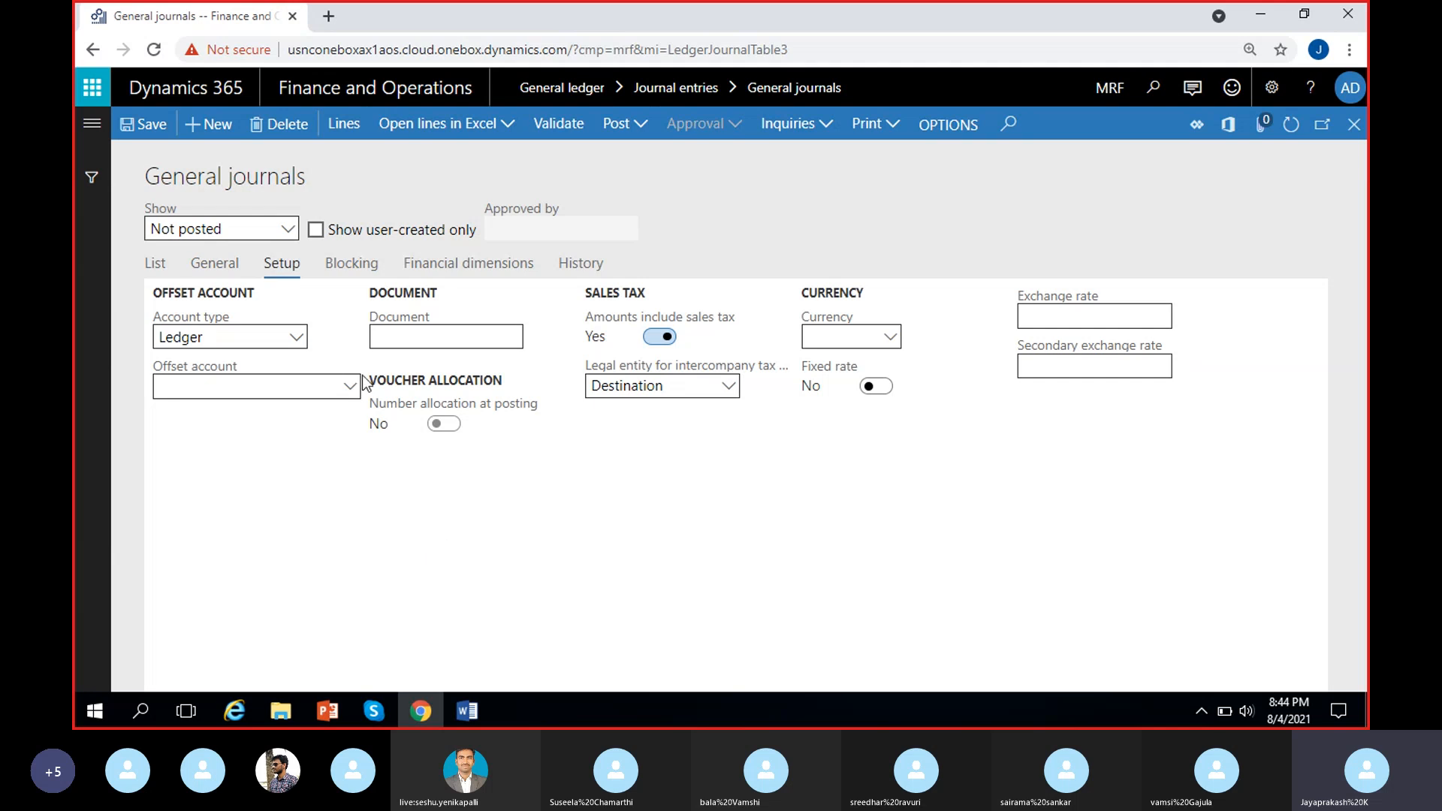
click(298, 339)
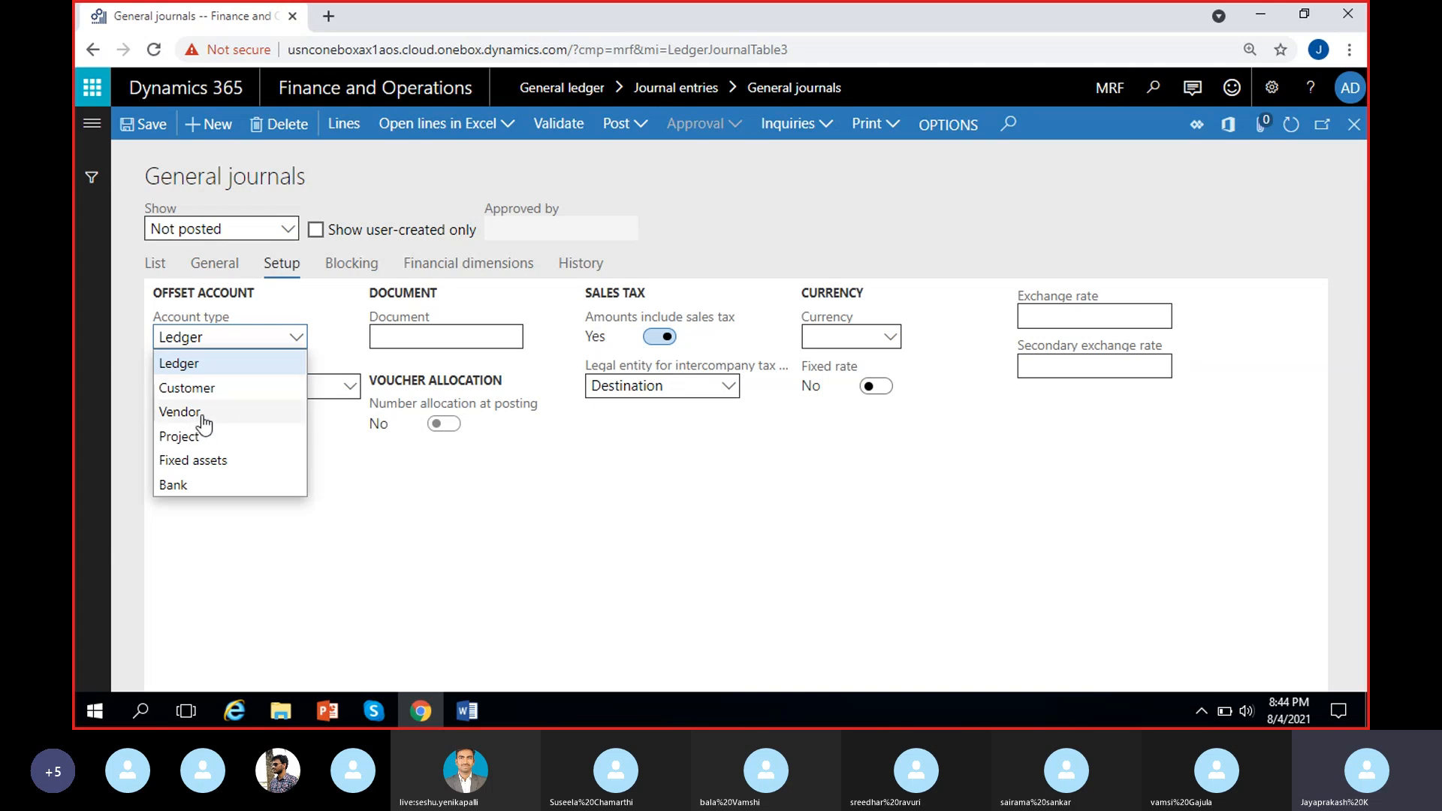
click(273, 373)
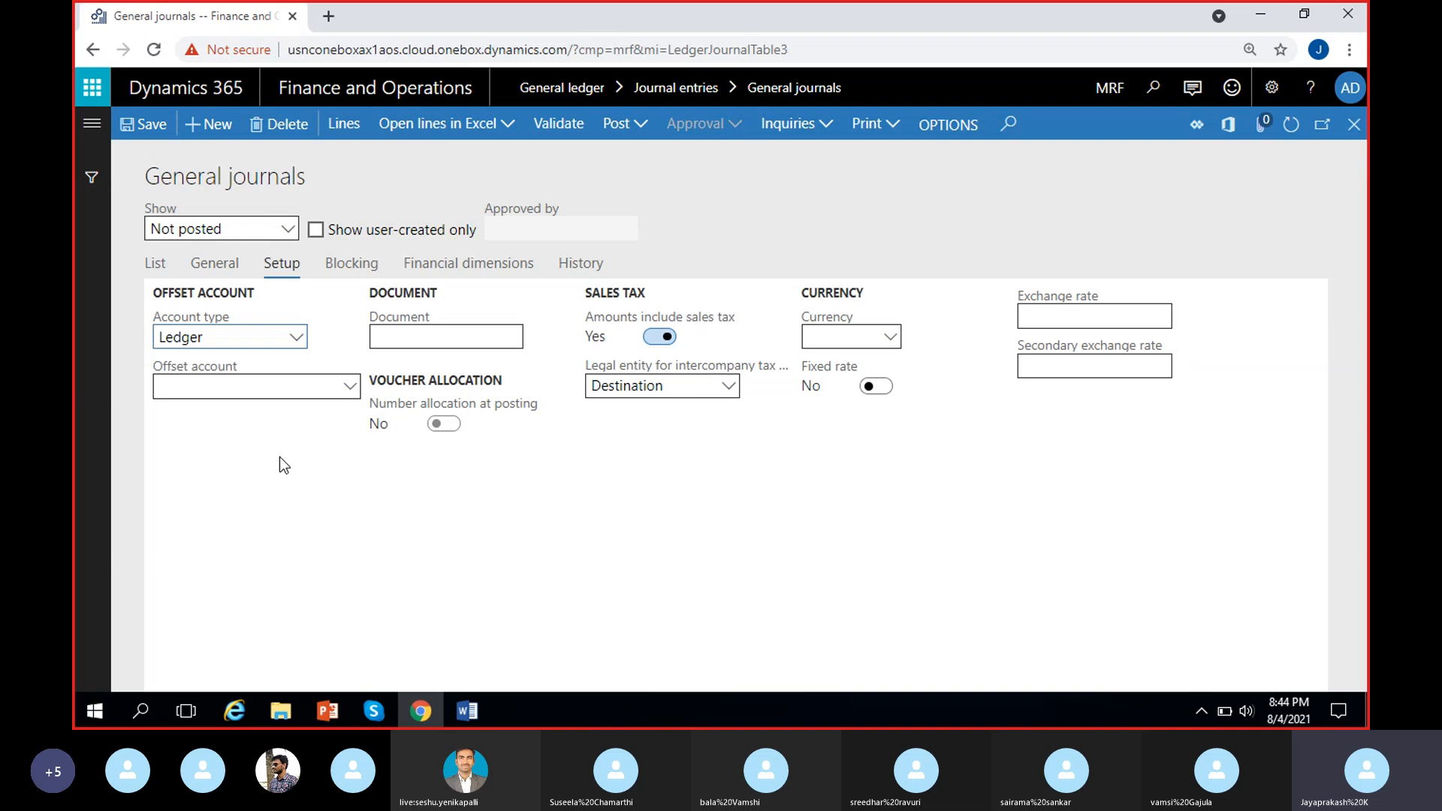
click(226, 387)
click(348, 389)
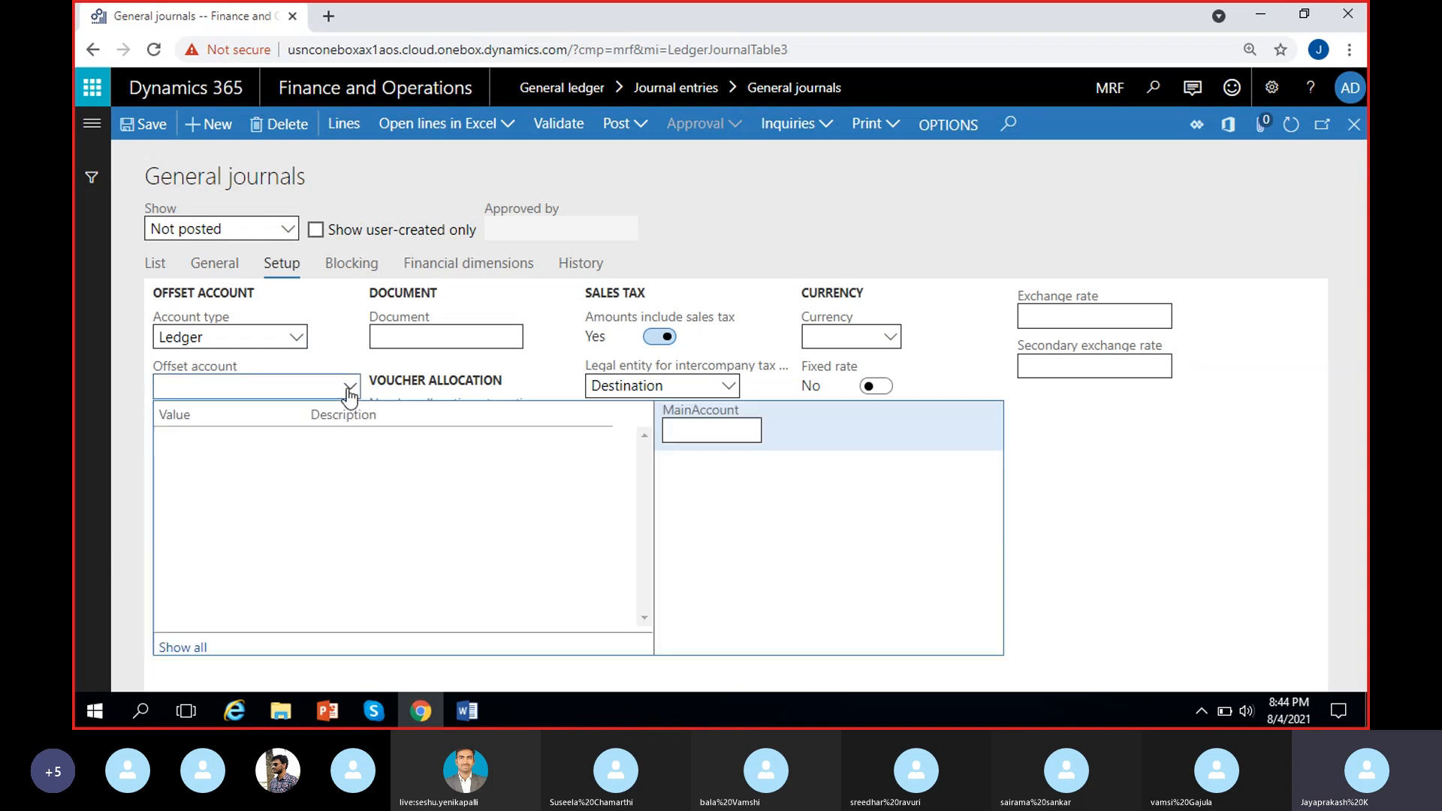
click(325, 442)
click(257, 453)
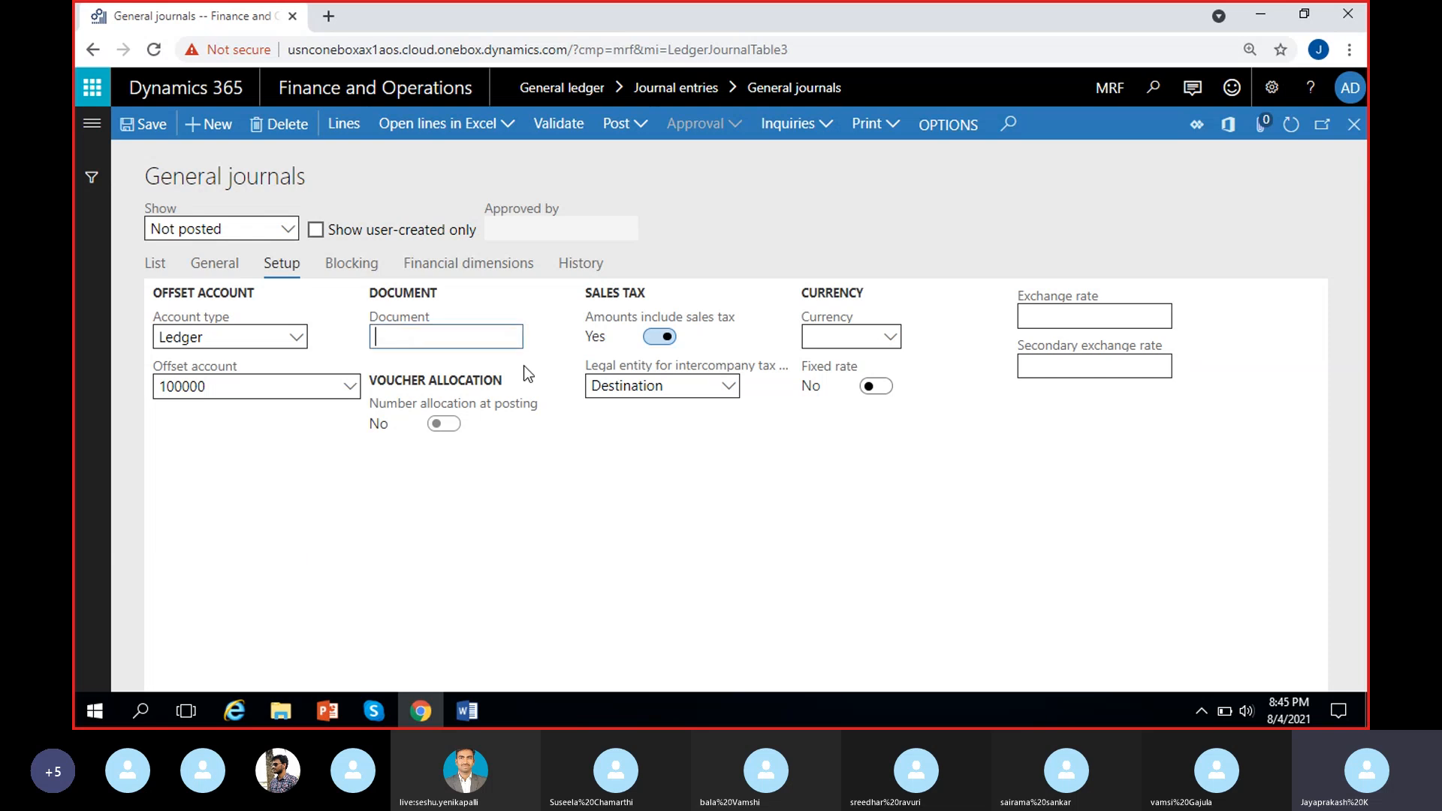
Step: Examine the journal's document field and the voucher option for number allocation at posting
drag(529, 375, 444, 336)
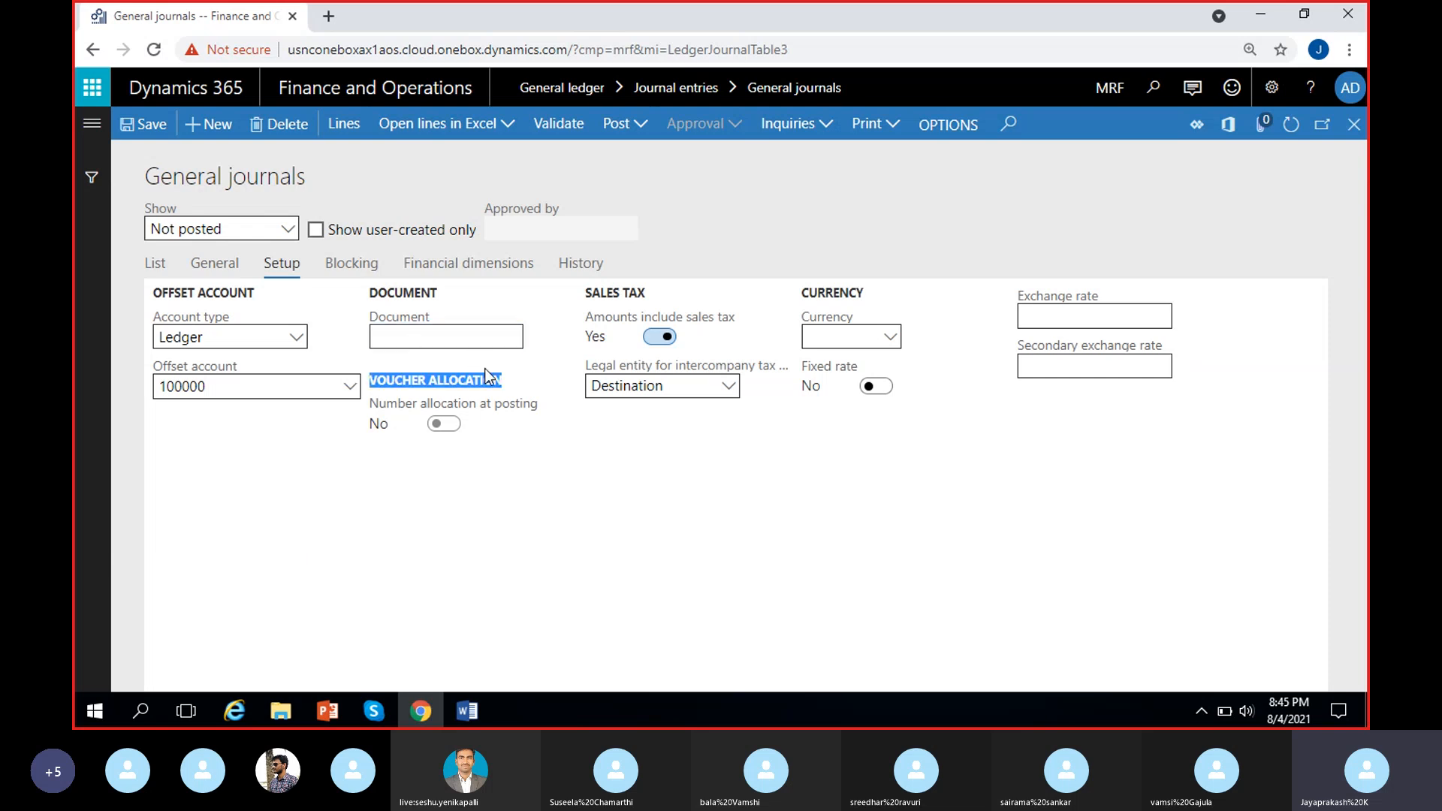
click(432, 344)
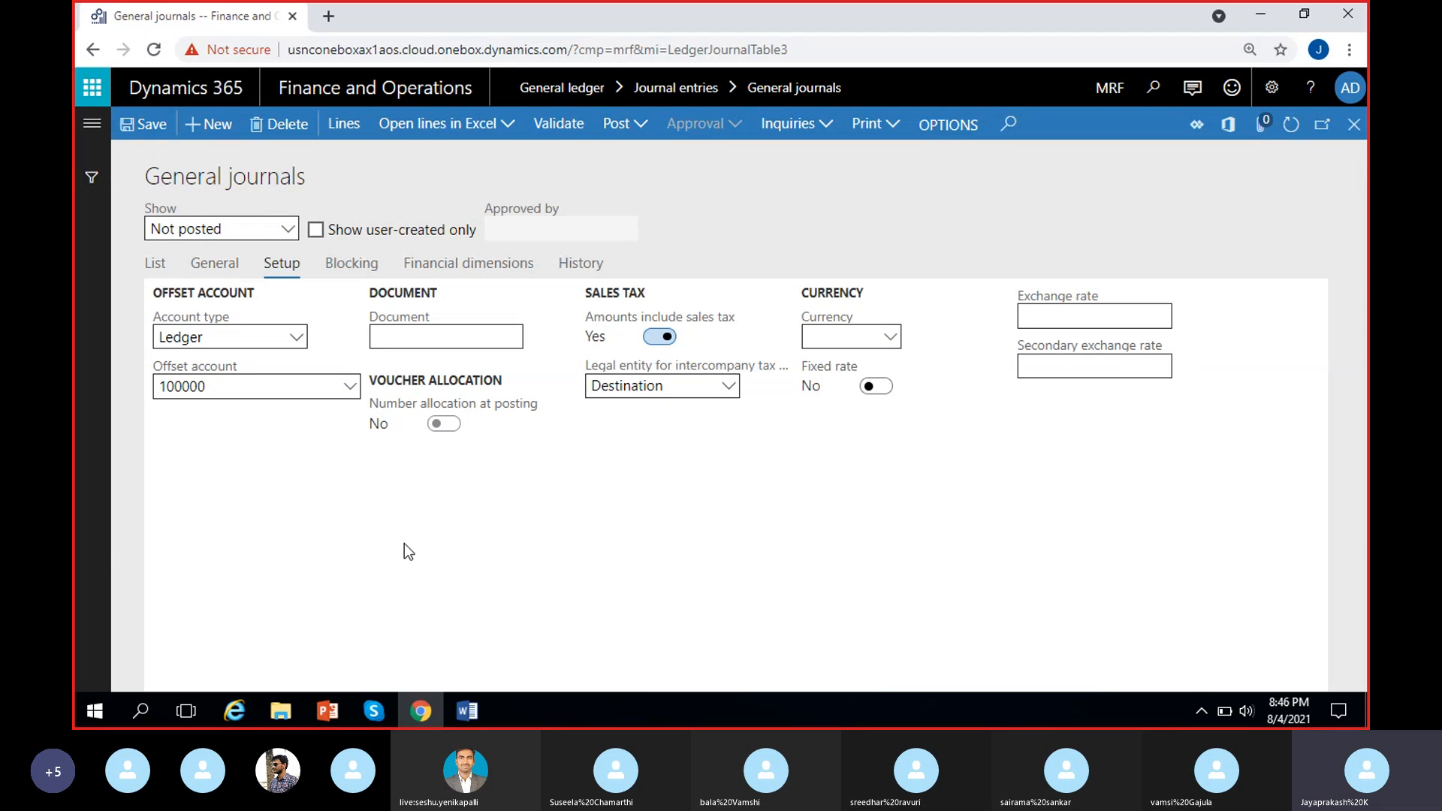
click(447, 425)
click(415, 422)
Step: Switch to the Word notes and add the tax calculation 1000 – 10% = 100 below the 31-Aug line
click(468, 711)
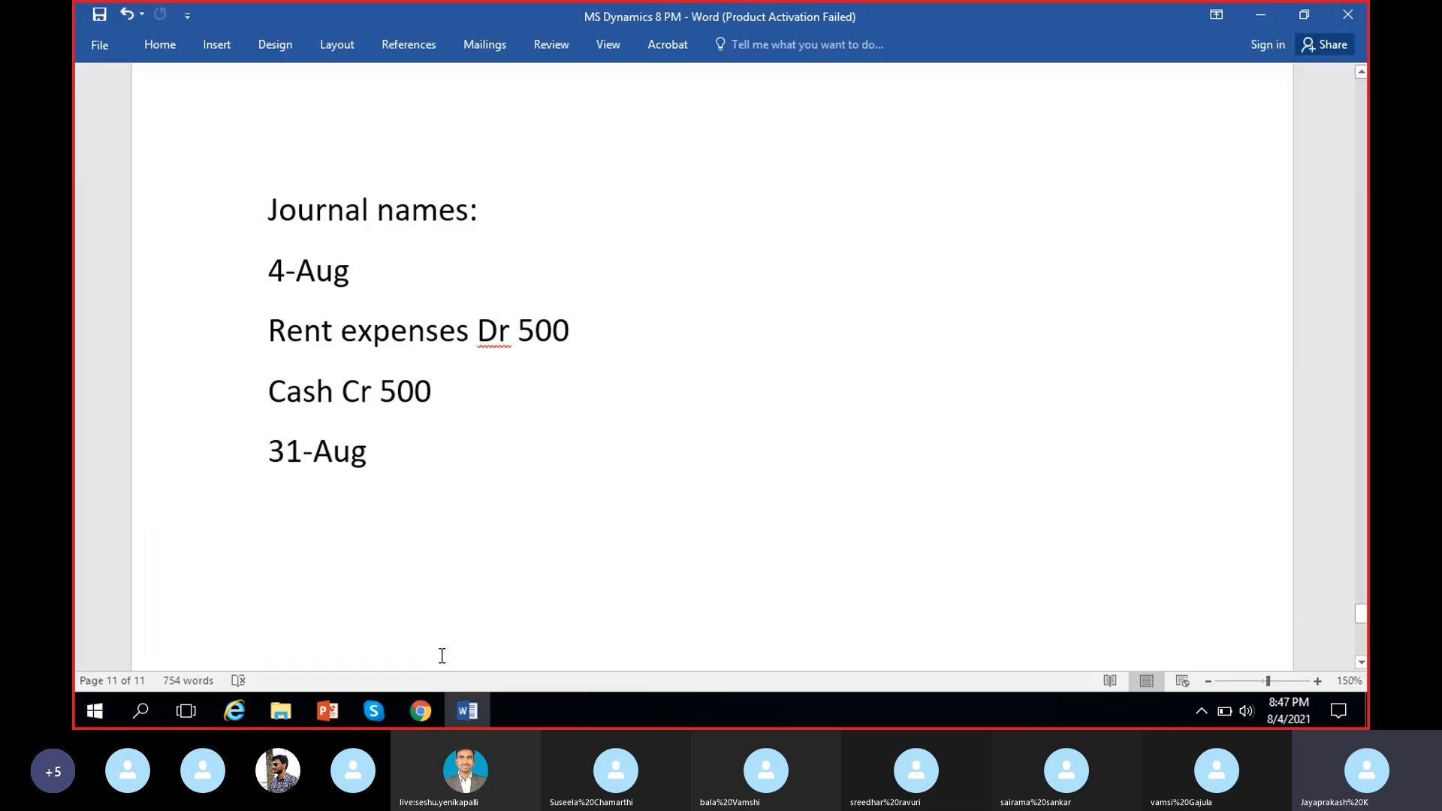
scroll(460, 493, down, 4)
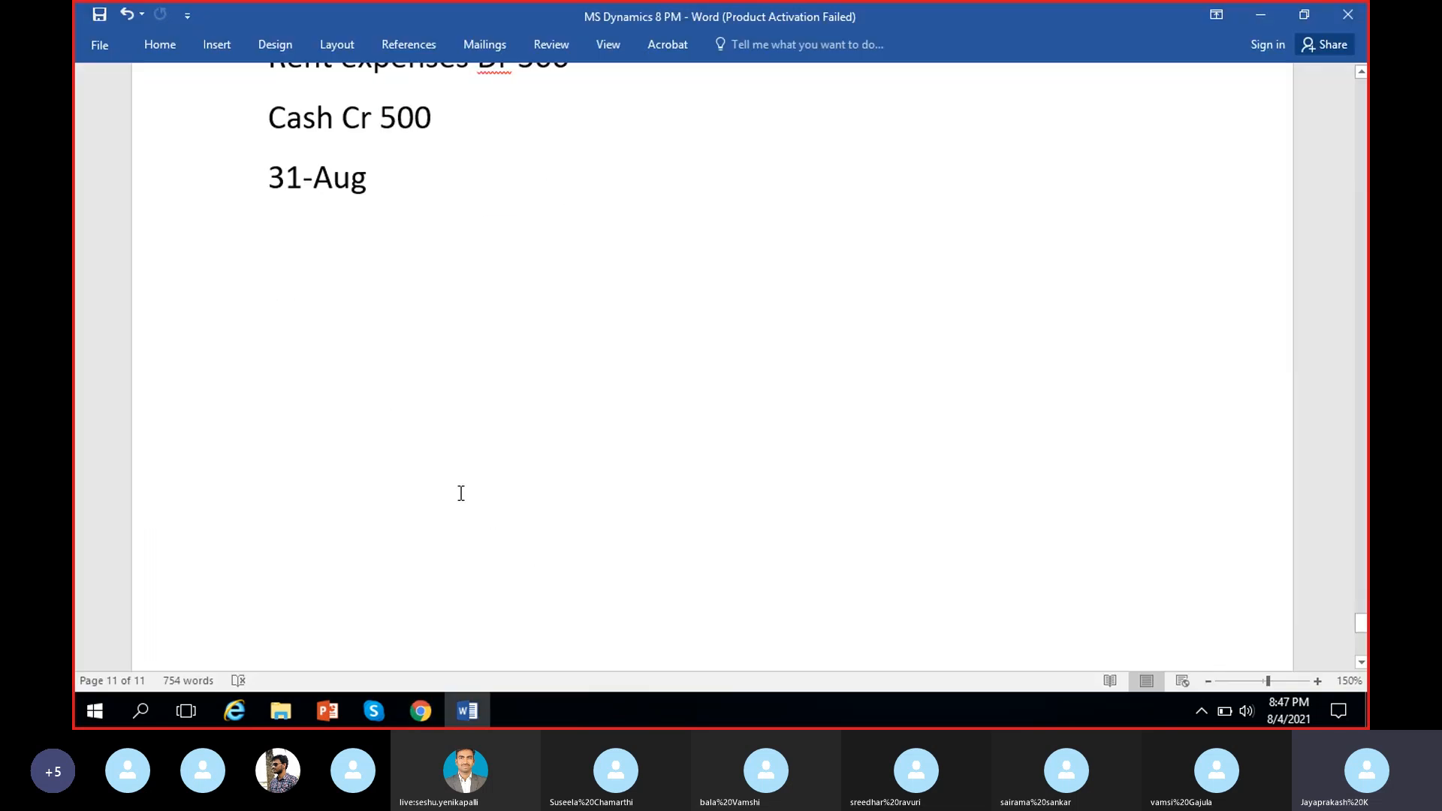
key(Return)
click(422, 700)
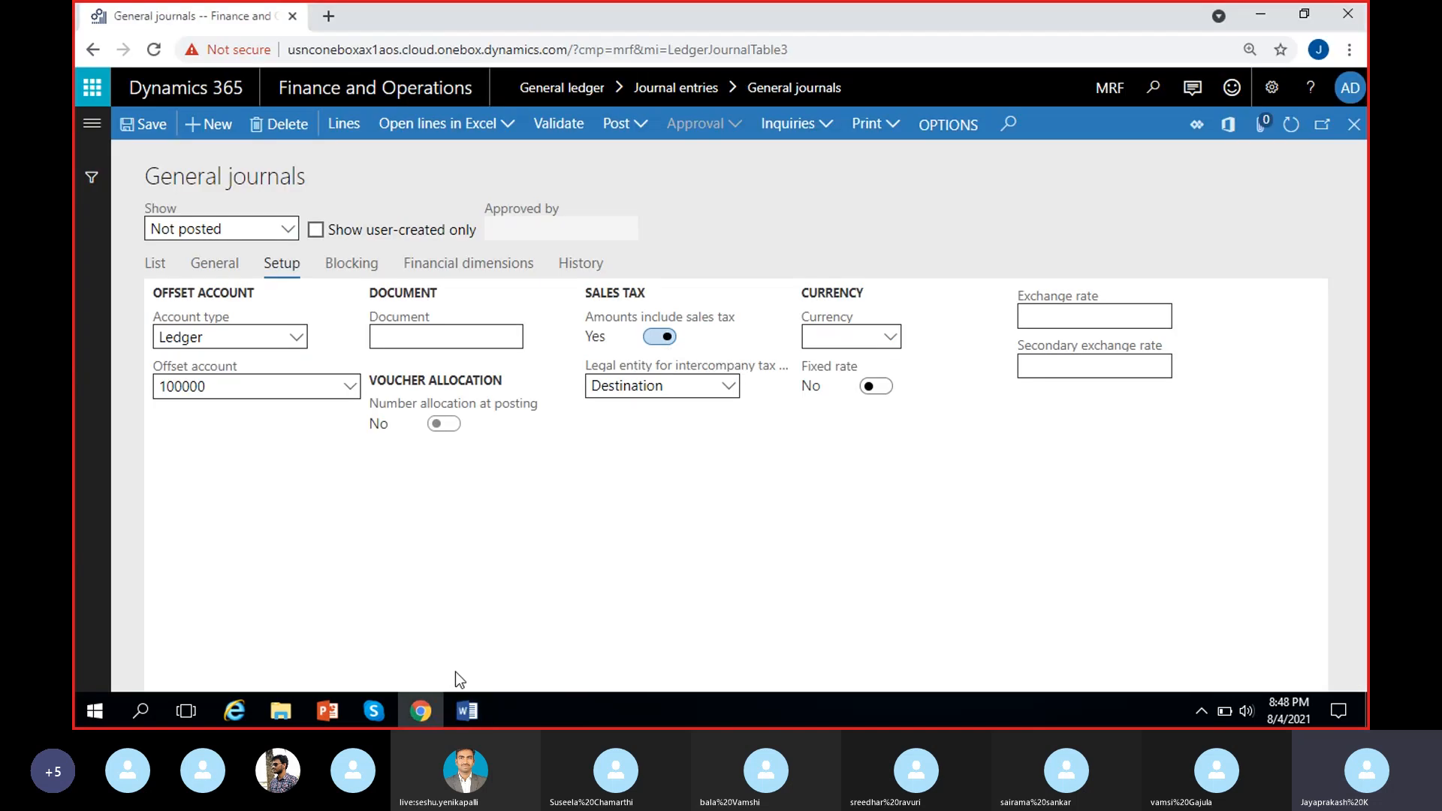
click(467, 711)
text(1)
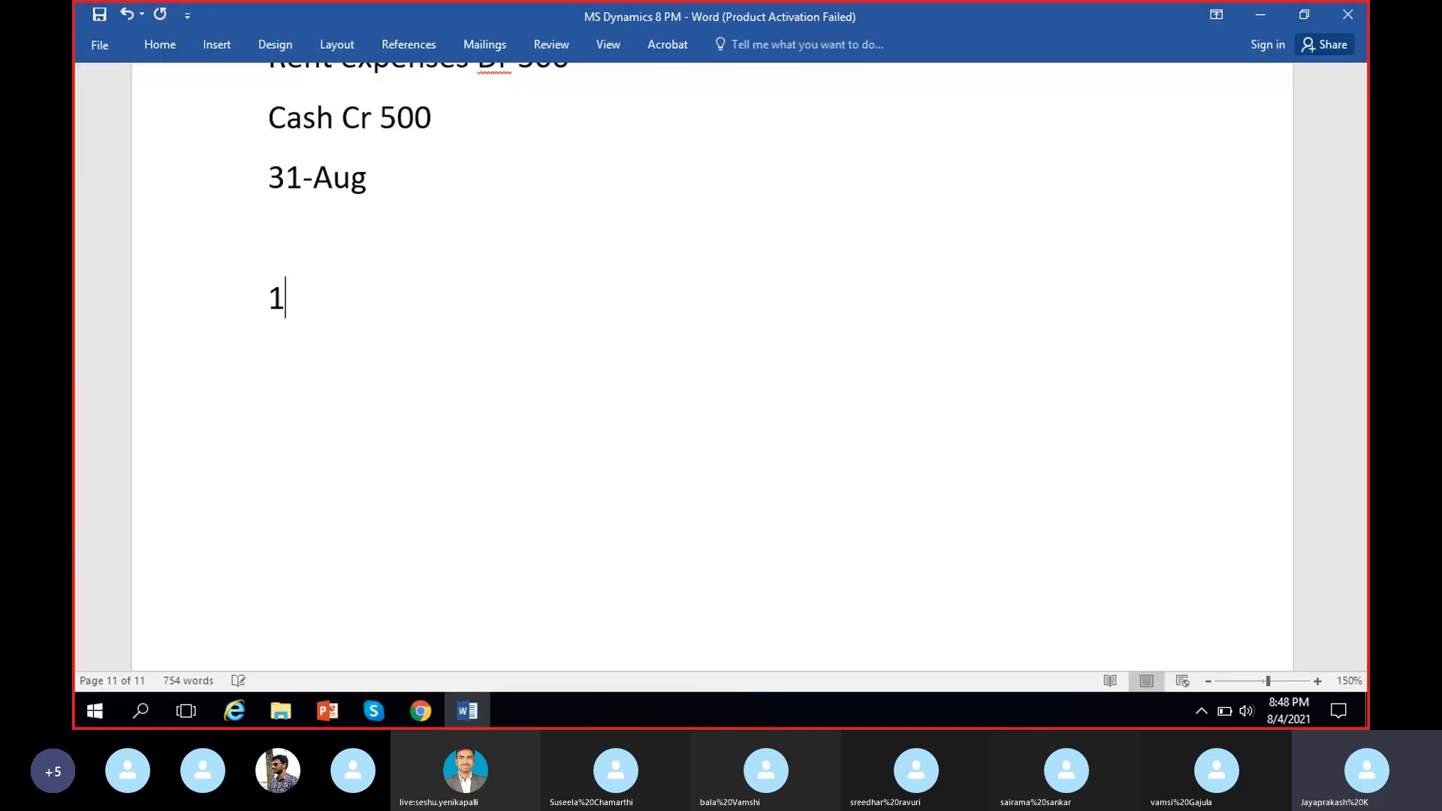
text(000 -)
text( 10%)
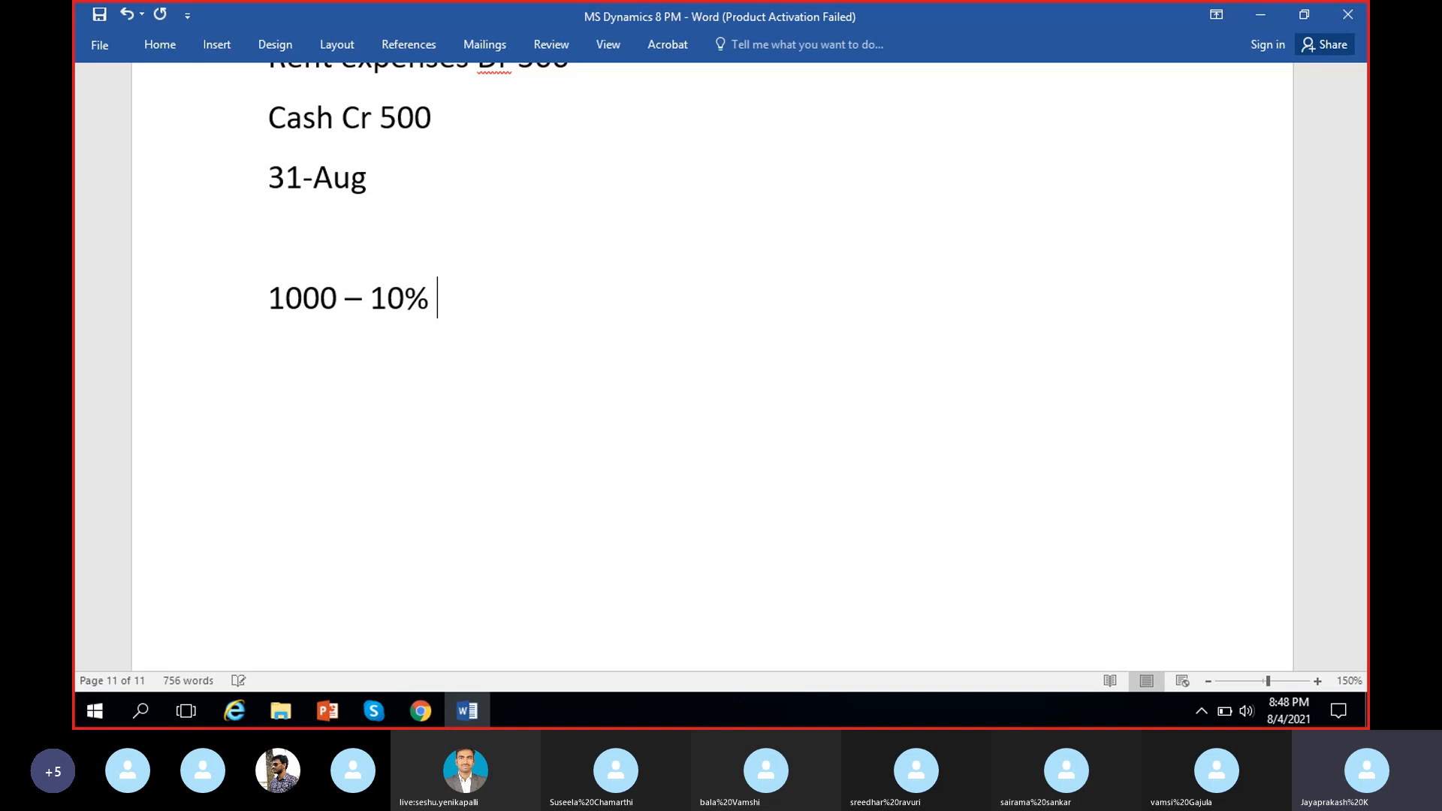
text( = 100)
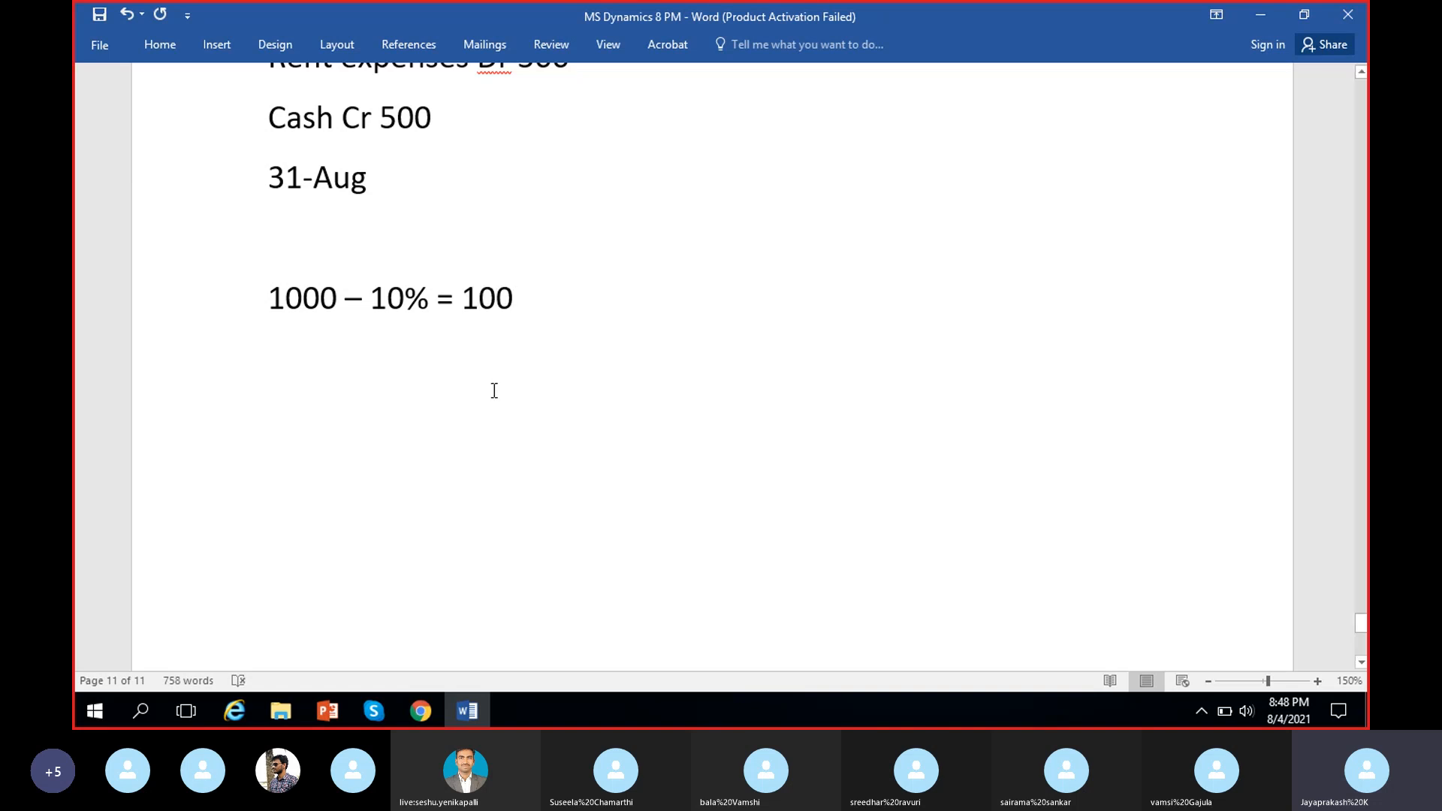
Step: Add a second calculation line reading 1000 + 100 = 1100 for the amount plus tax
key(Return)
text(1000)
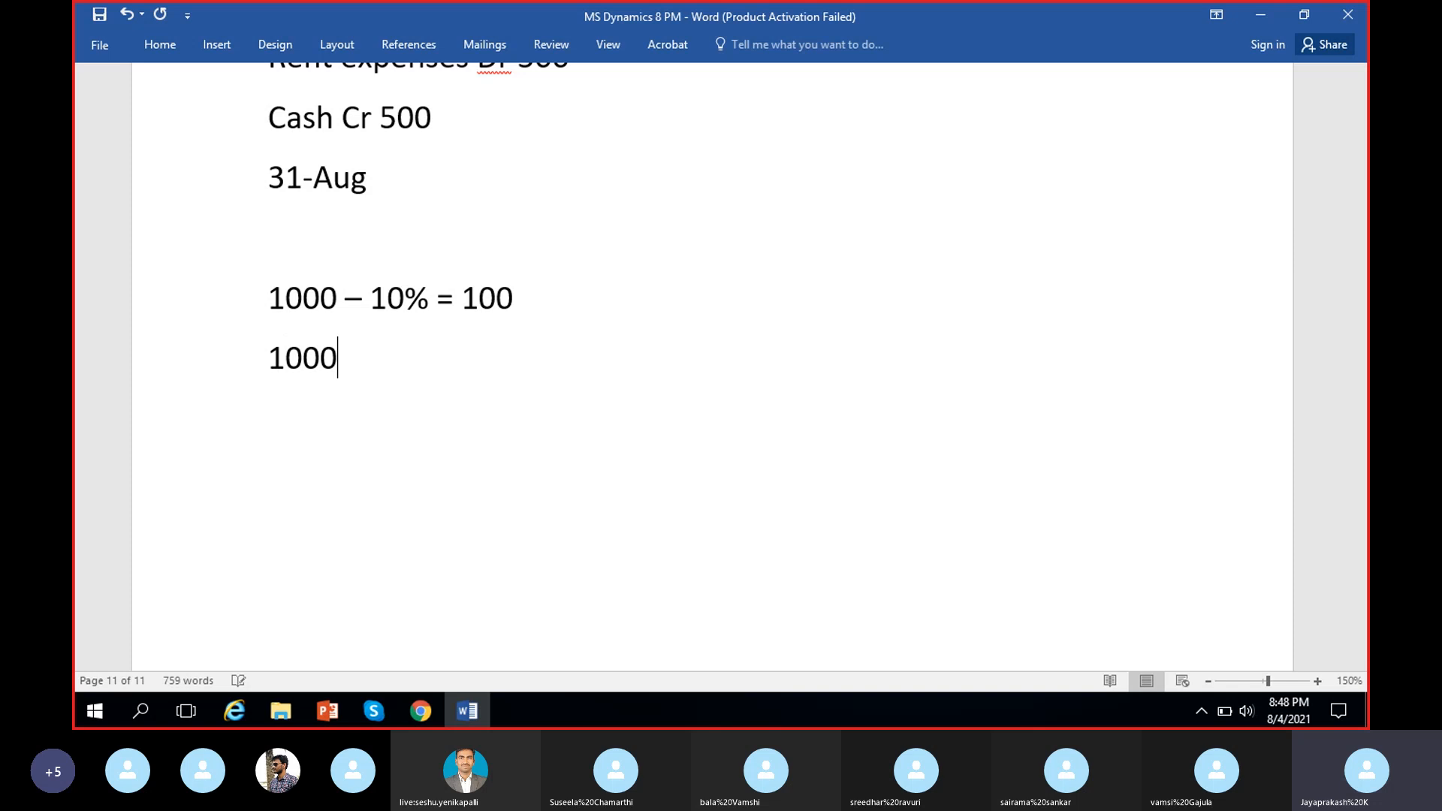
text( +)
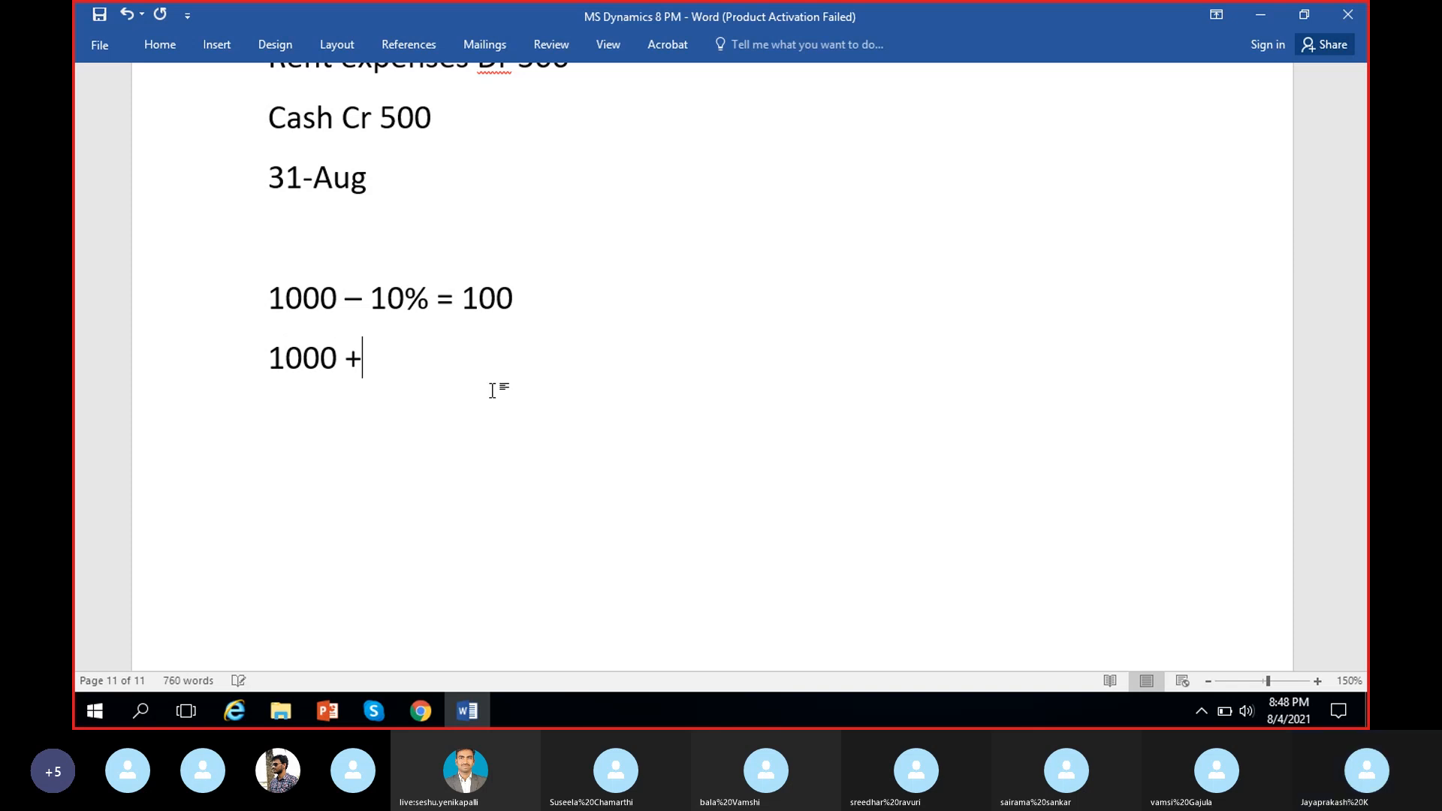
text( 100 +)
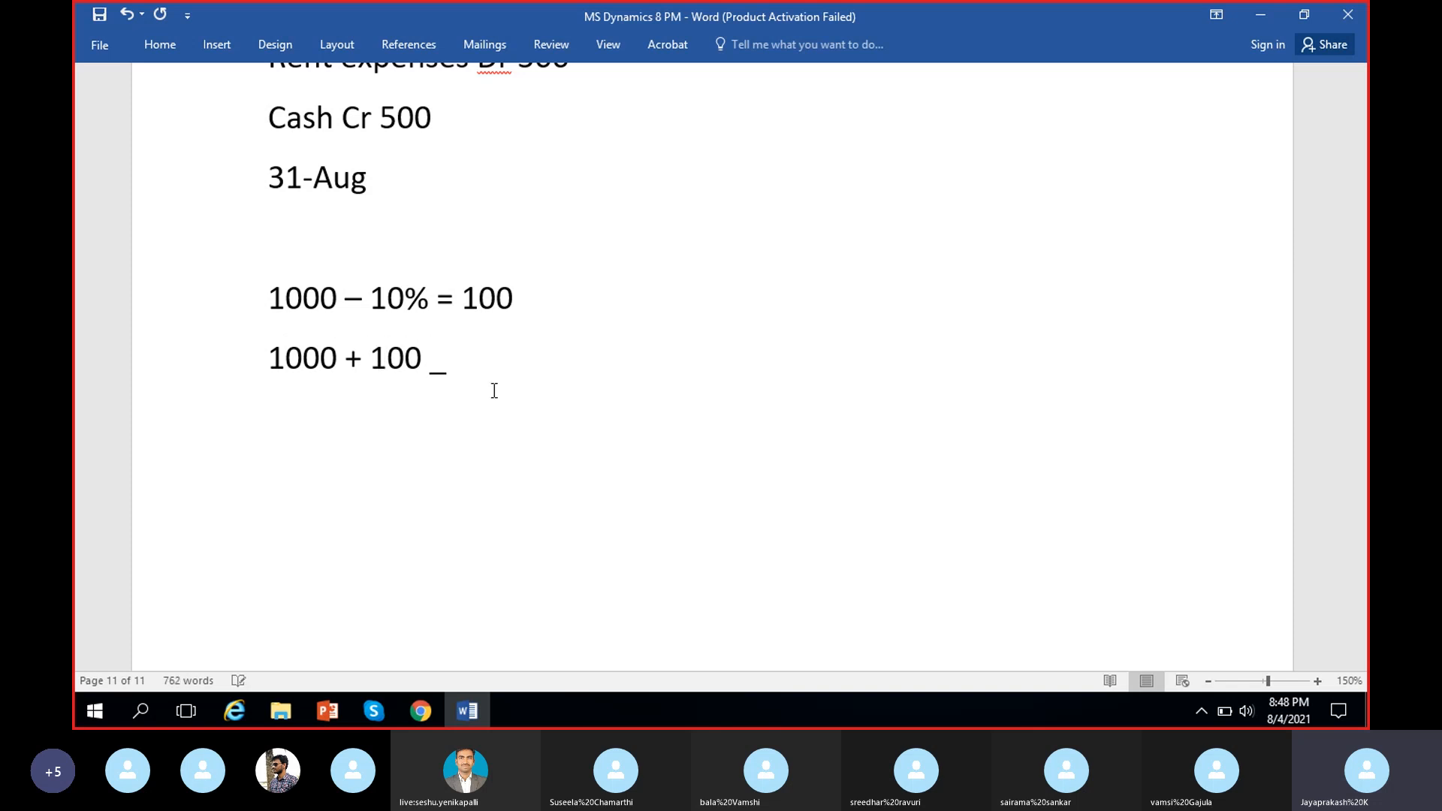
key(BackSpace)
text(= 1100)
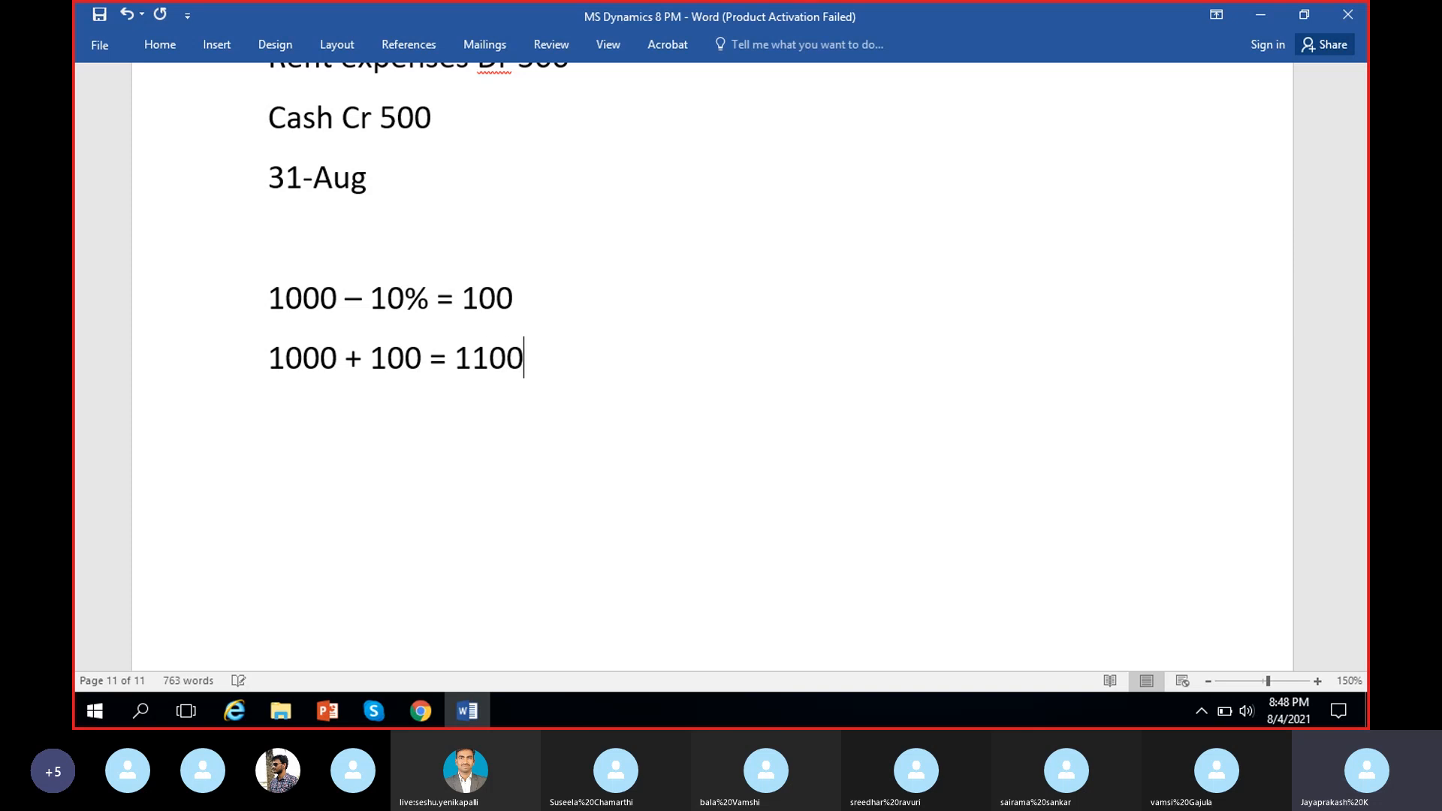
Step: Compare the Dynamics 365 journal option for amounts including sales tax with the tax calculations in the Word notes
click(469, 719)
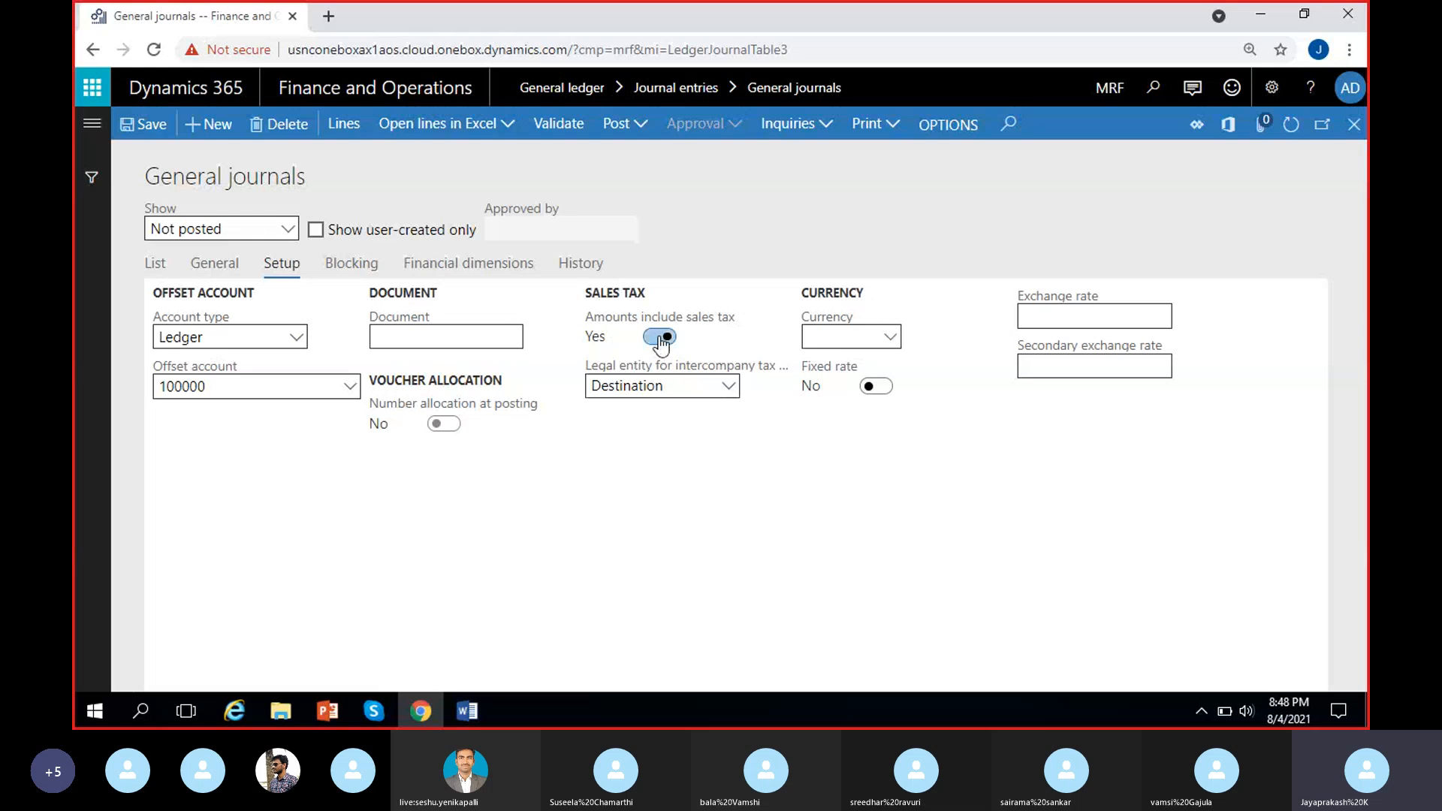
click(659, 338)
click(467, 711)
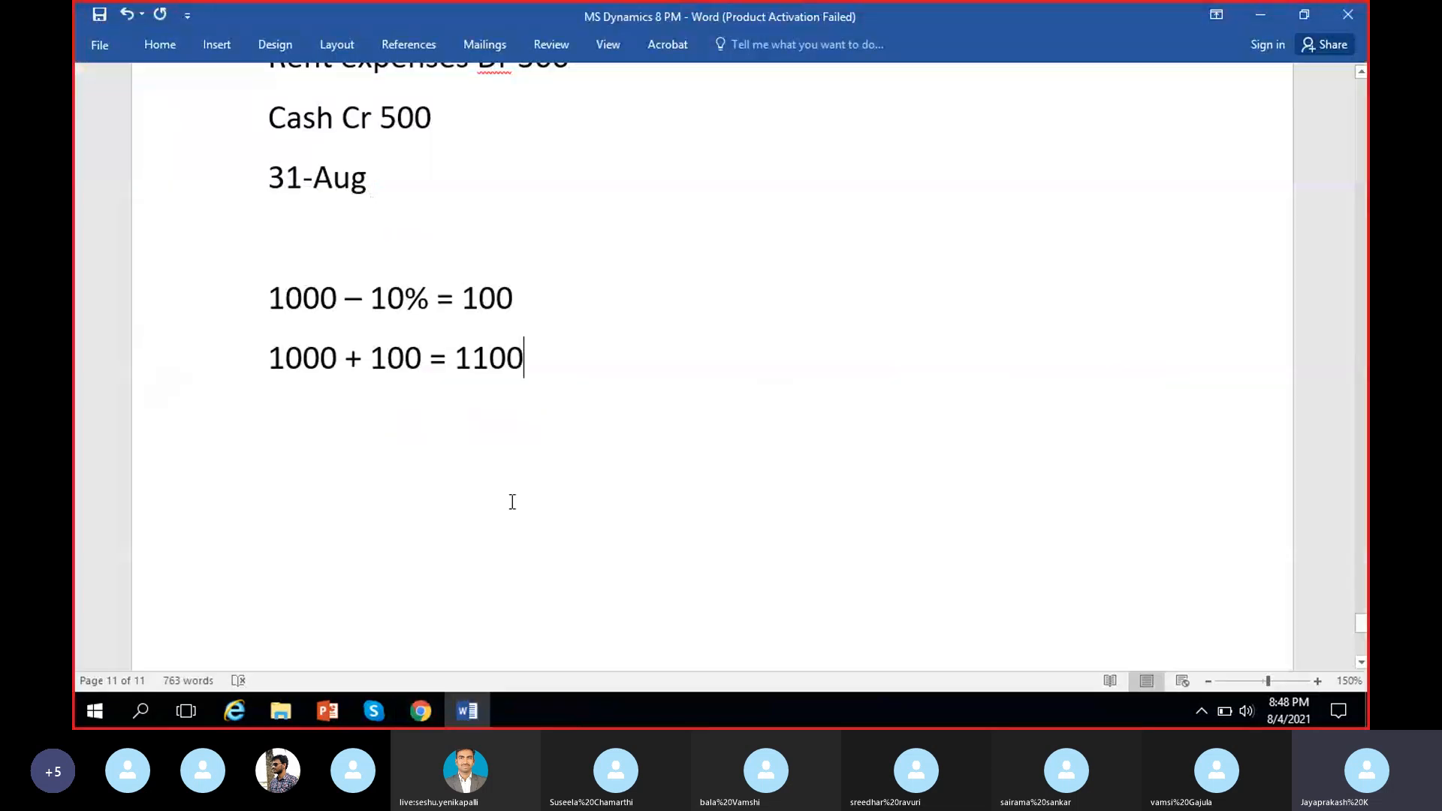
drag(284, 358, 335, 361)
click(304, 363)
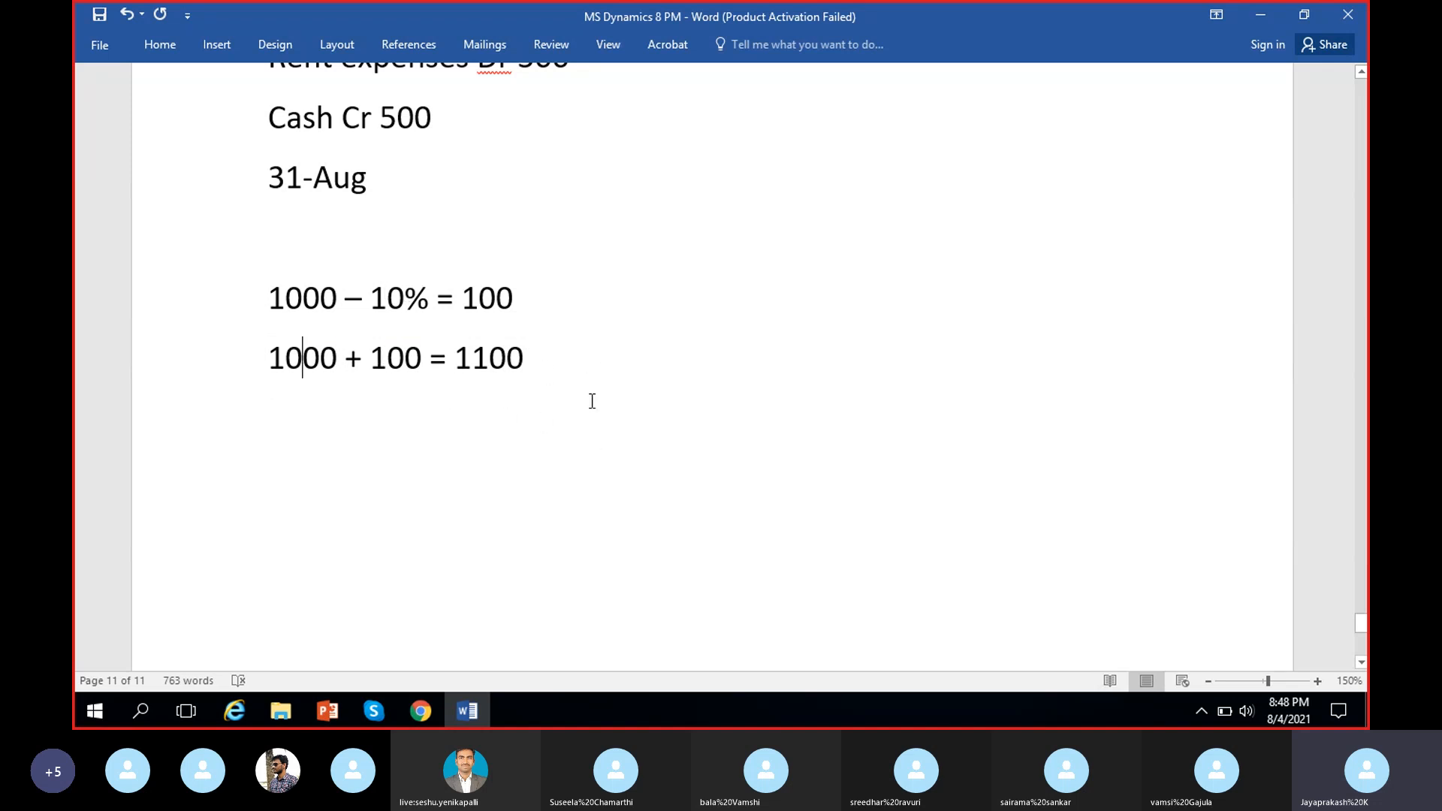
click(588, 364)
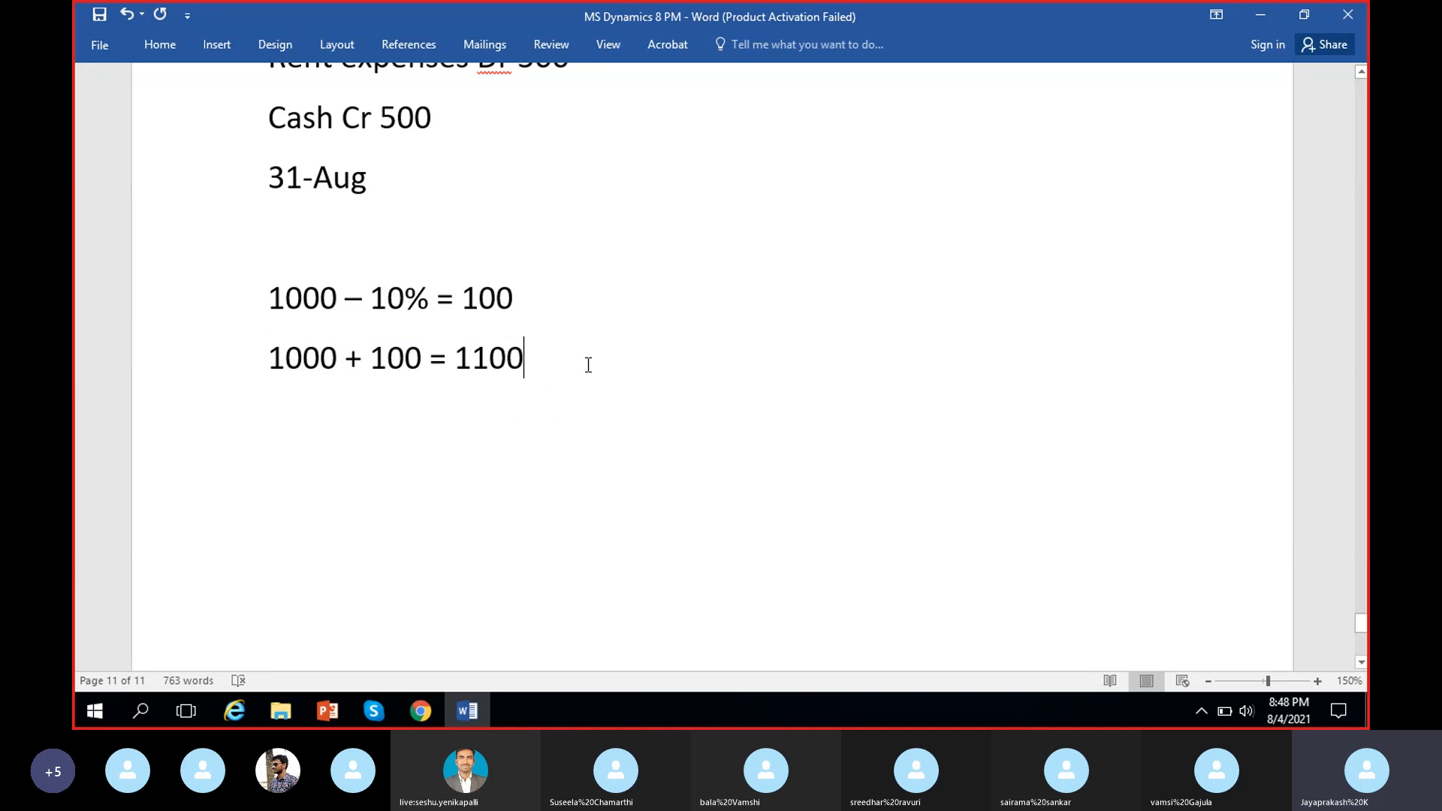
click(472, 711)
click(661, 336)
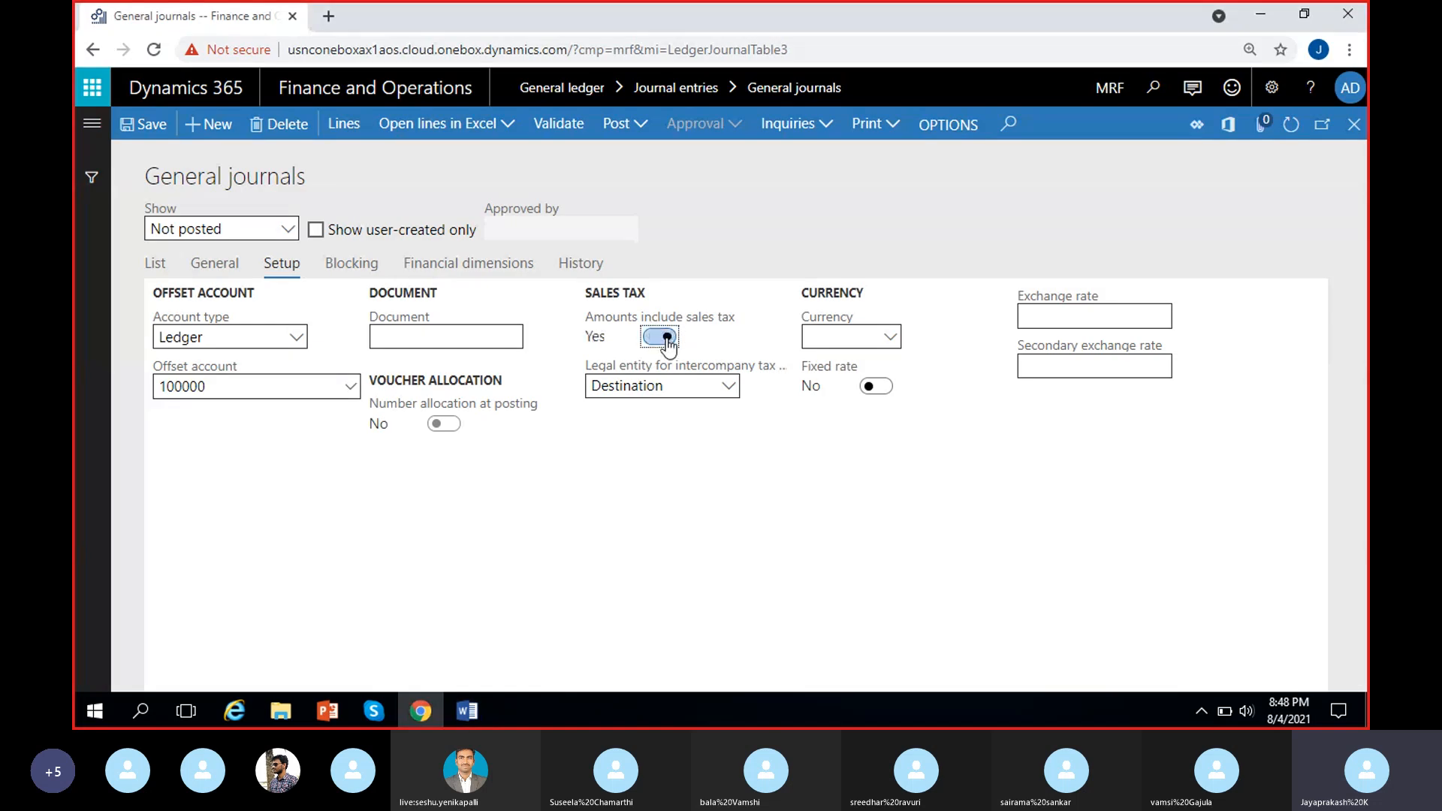
click(469, 710)
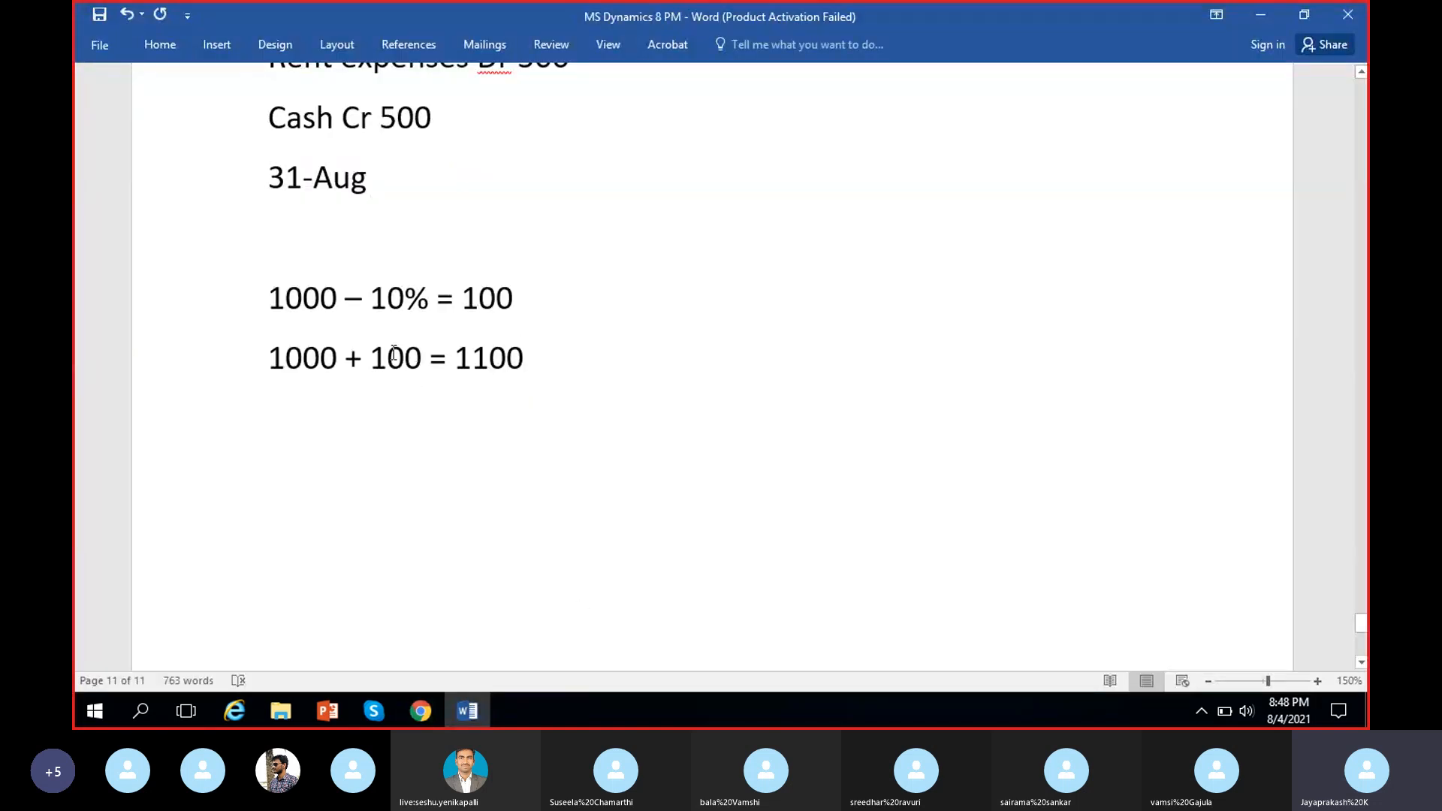
drag(369, 298, 404, 295)
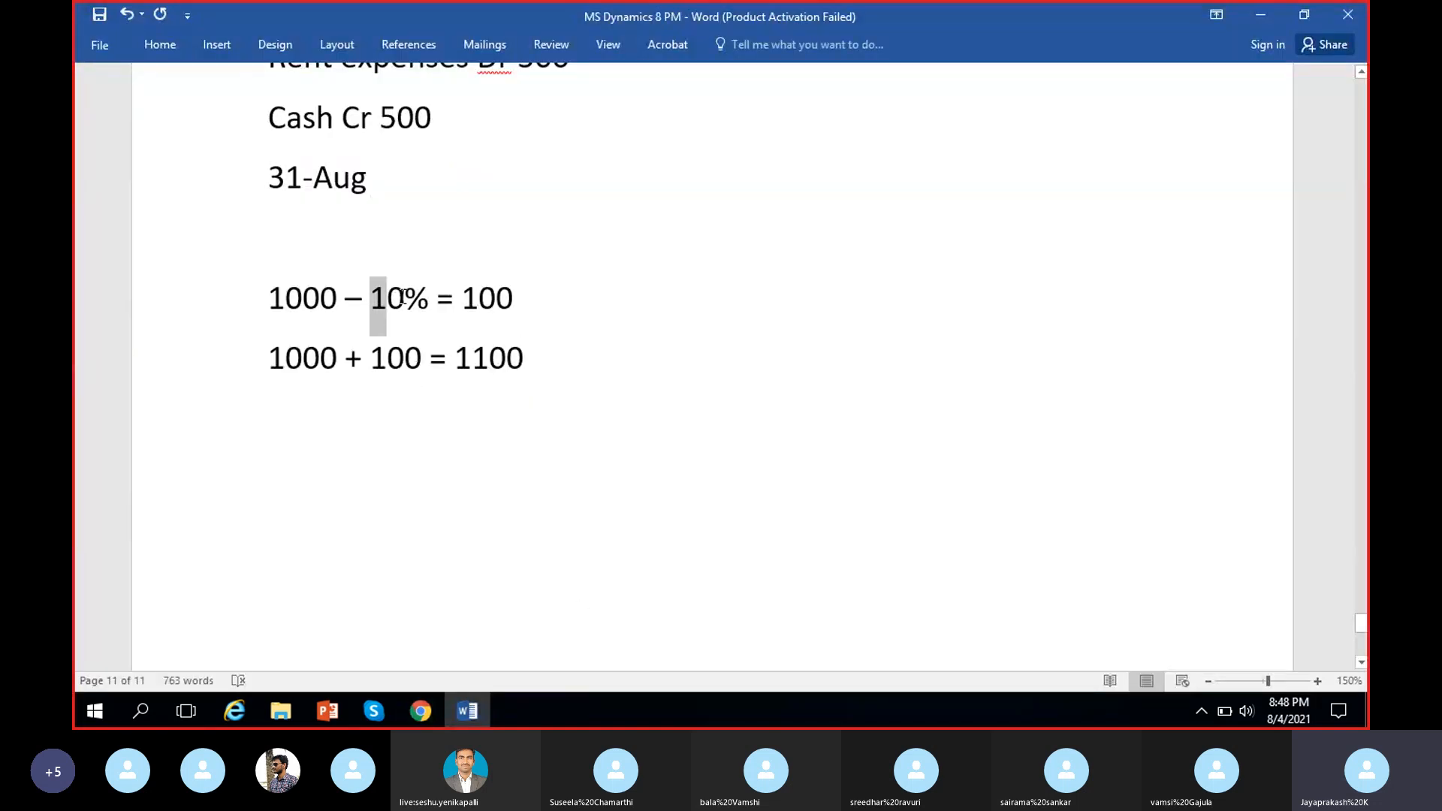
click(321, 298)
Step: Start a third calculation line in the notes reading 1000 (89) 911
click(297, 419)
text(1000)
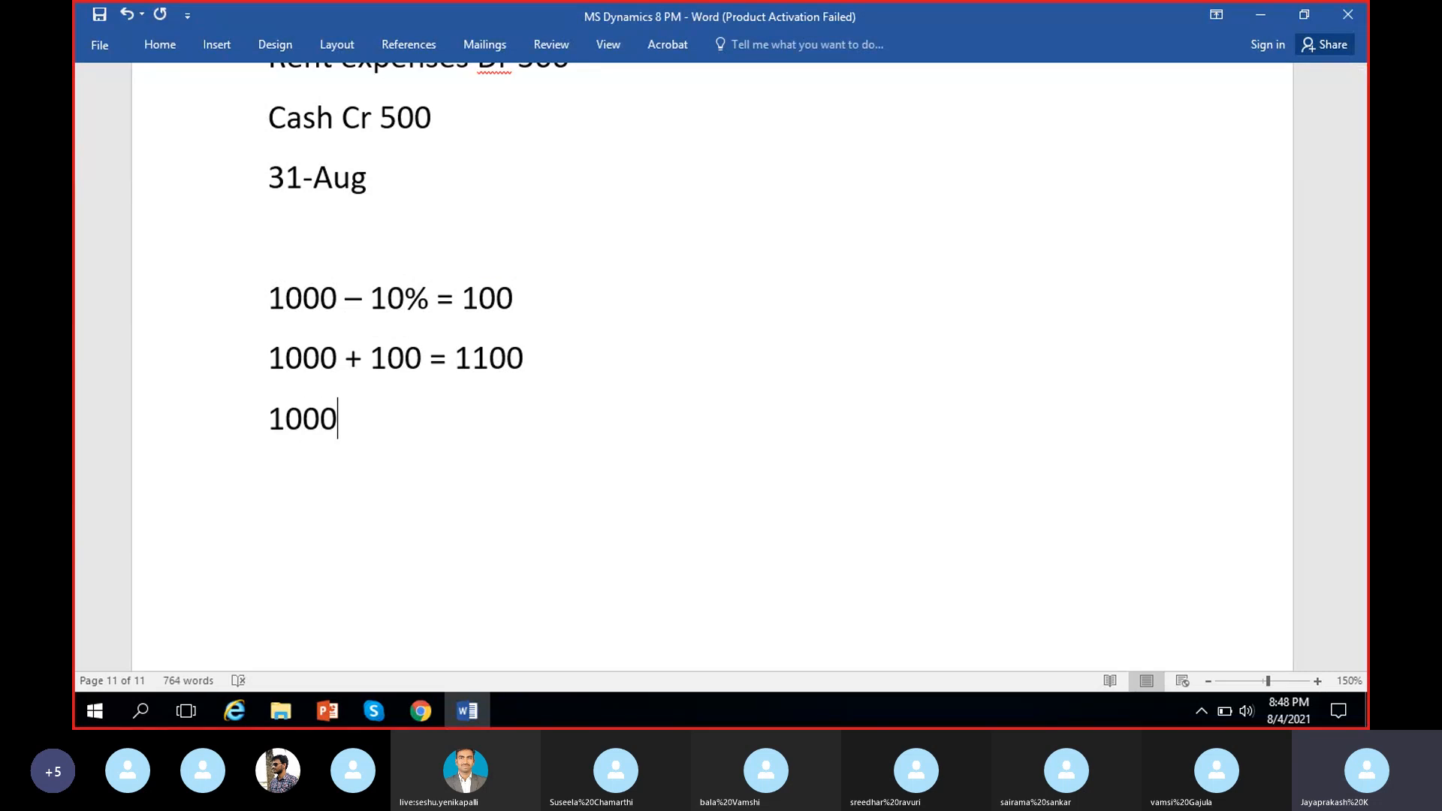
text( (89_)
key(BackSpace)
text() 9)
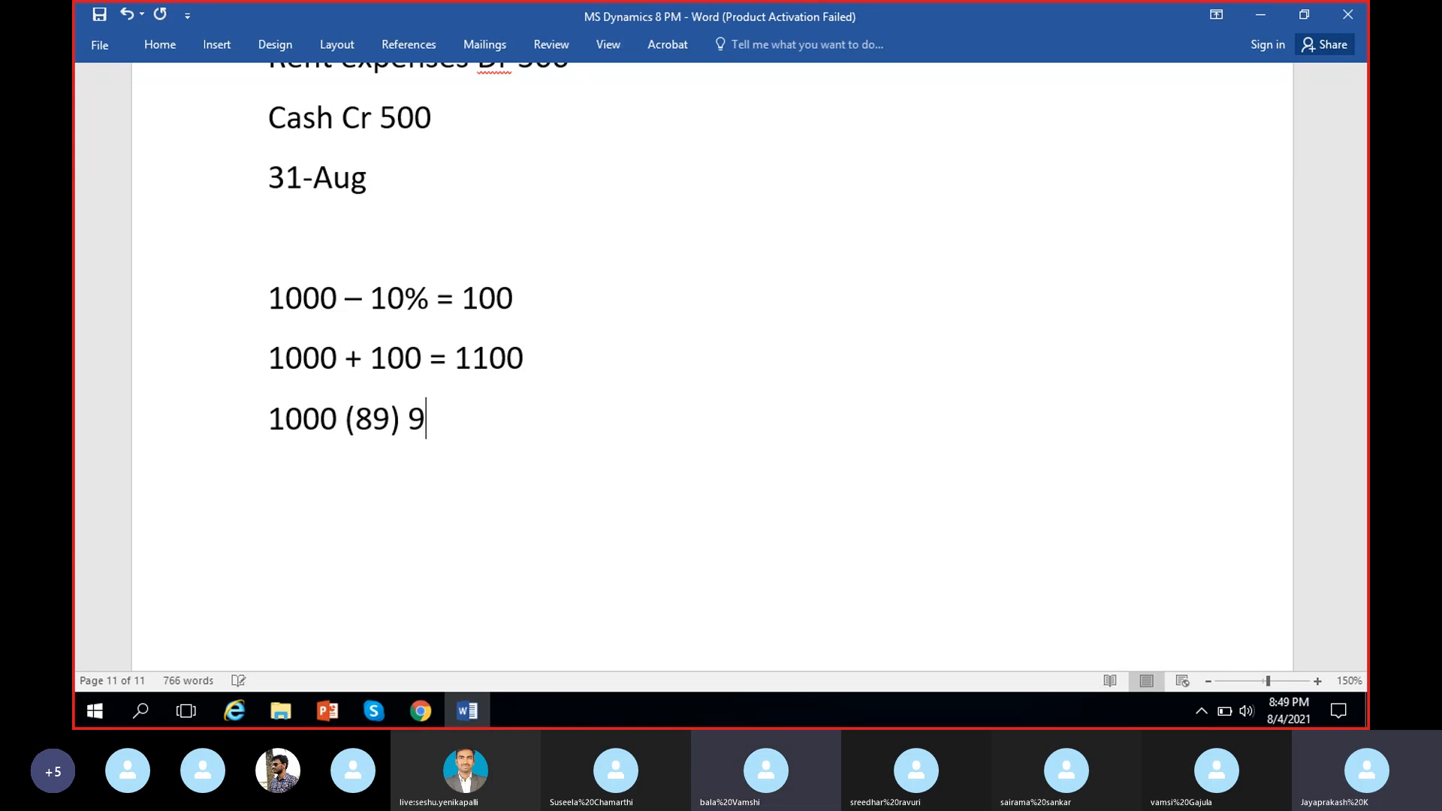
text(11)
Step: In the third calculation line, insert a plus sign before 911 and a minus sign before (89)
click(408, 419)
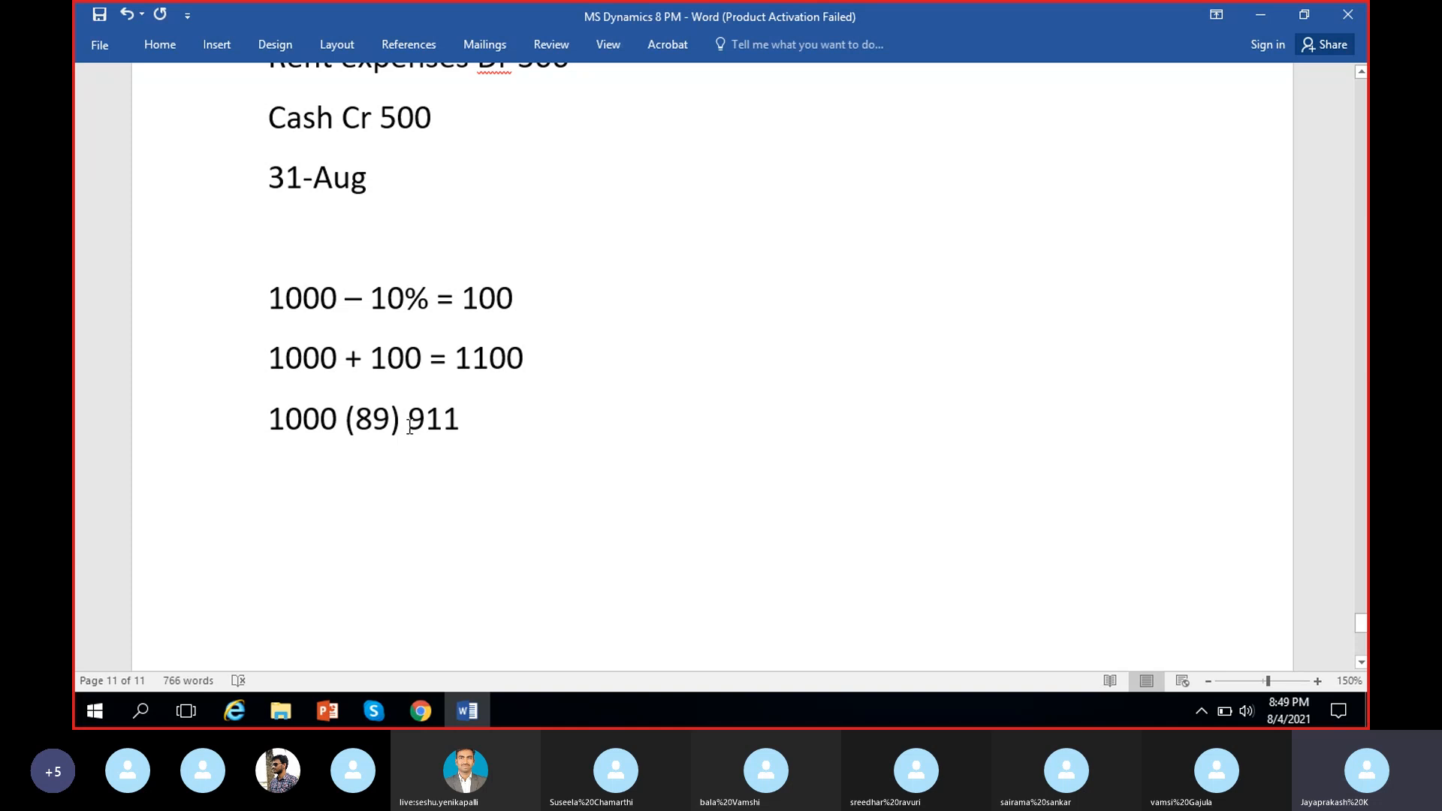
key(BackSpace)
text(+)
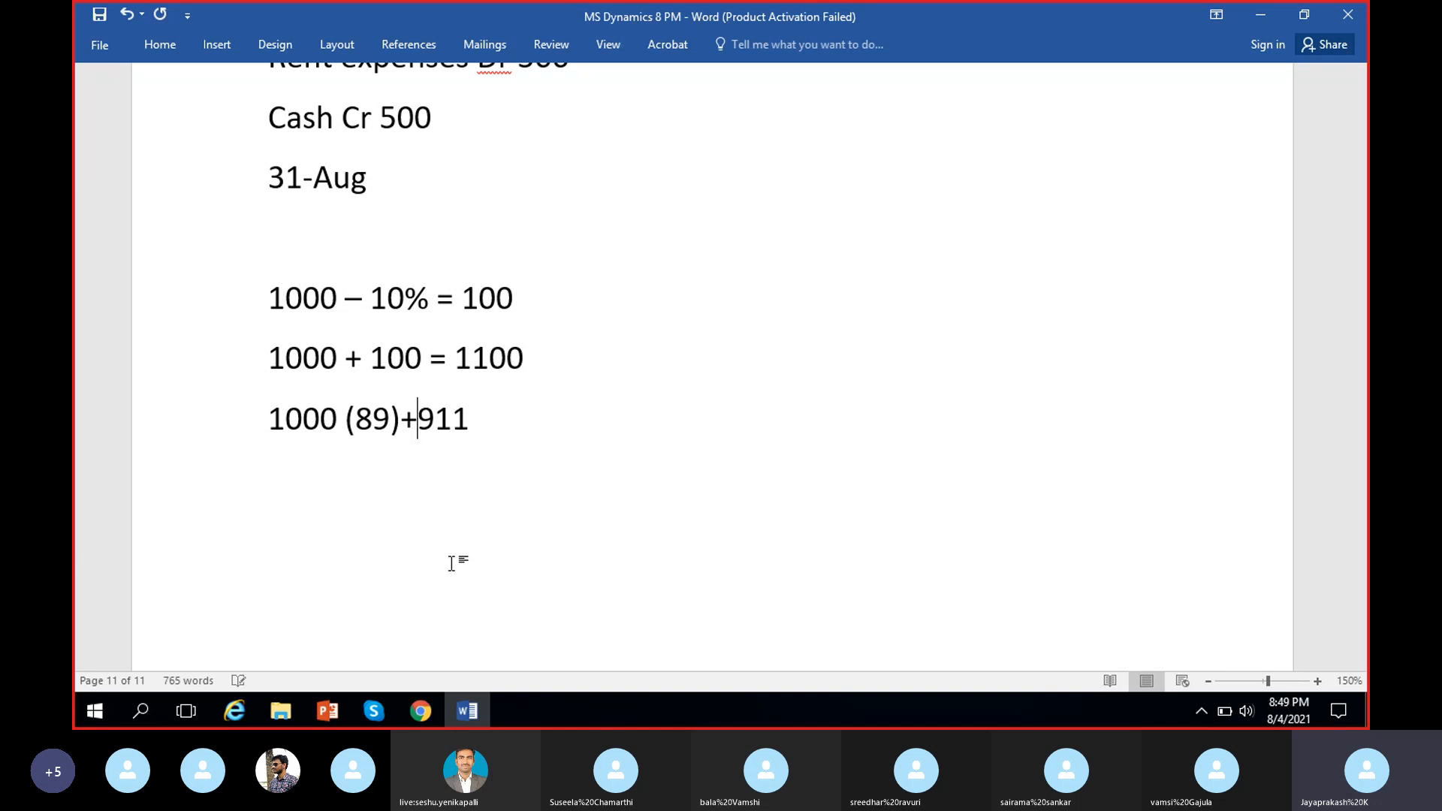
click(348, 420)
text(-)
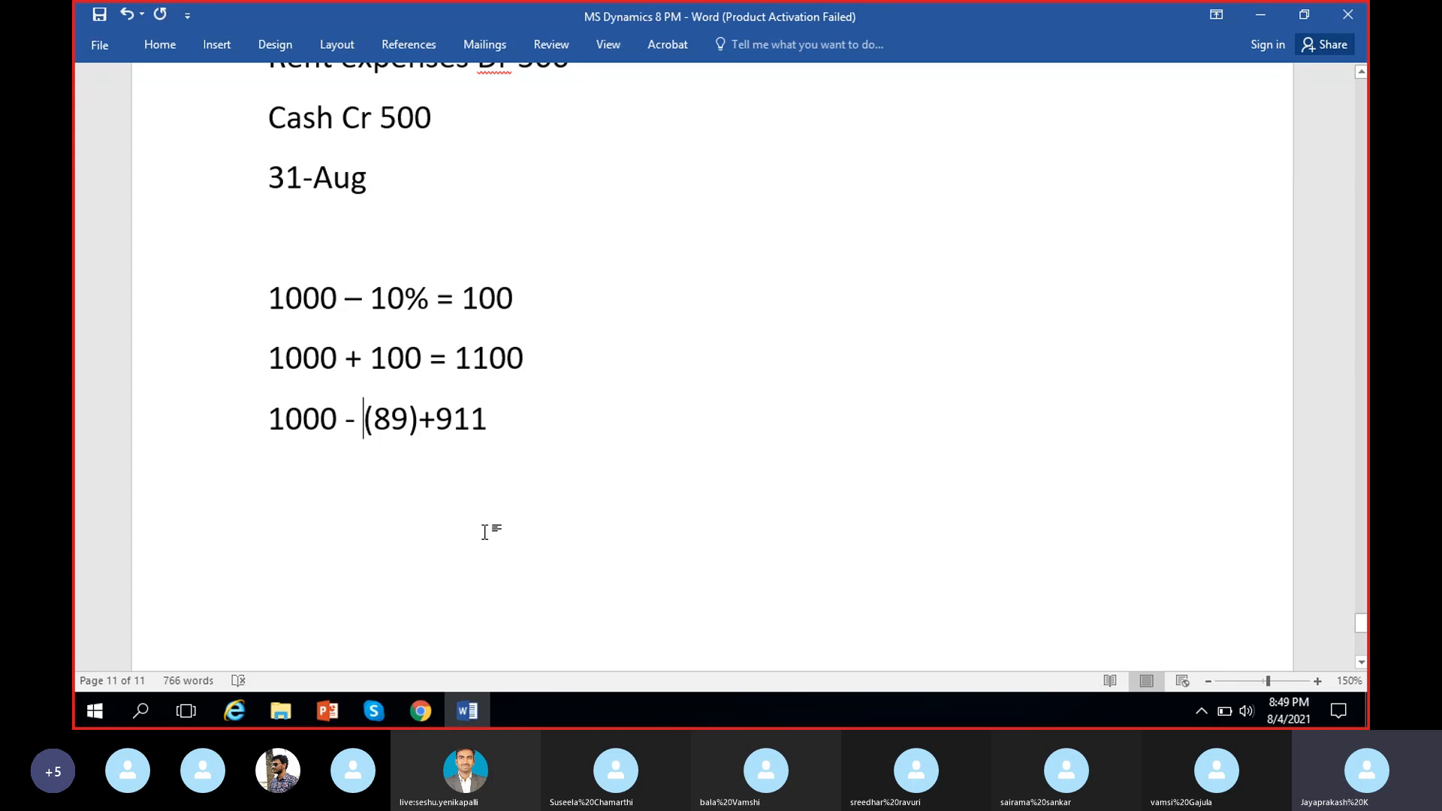
Step: Review the tax-exclusive and tax-inclusive calculation lines in the notes against the journal's sales tax option in Dynamics 365
drag(273, 428, 334, 429)
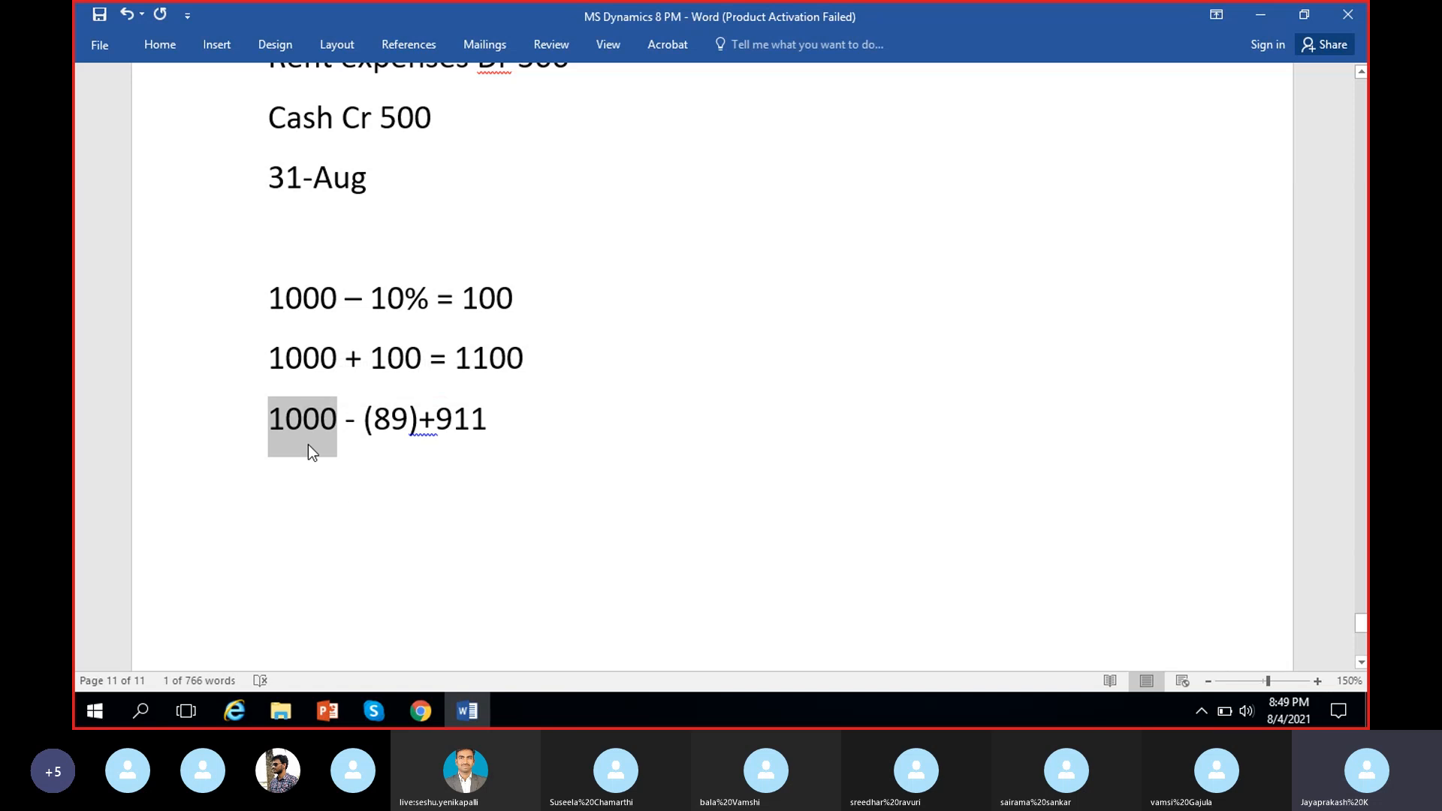
drag(272, 428, 337, 430)
click(390, 419)
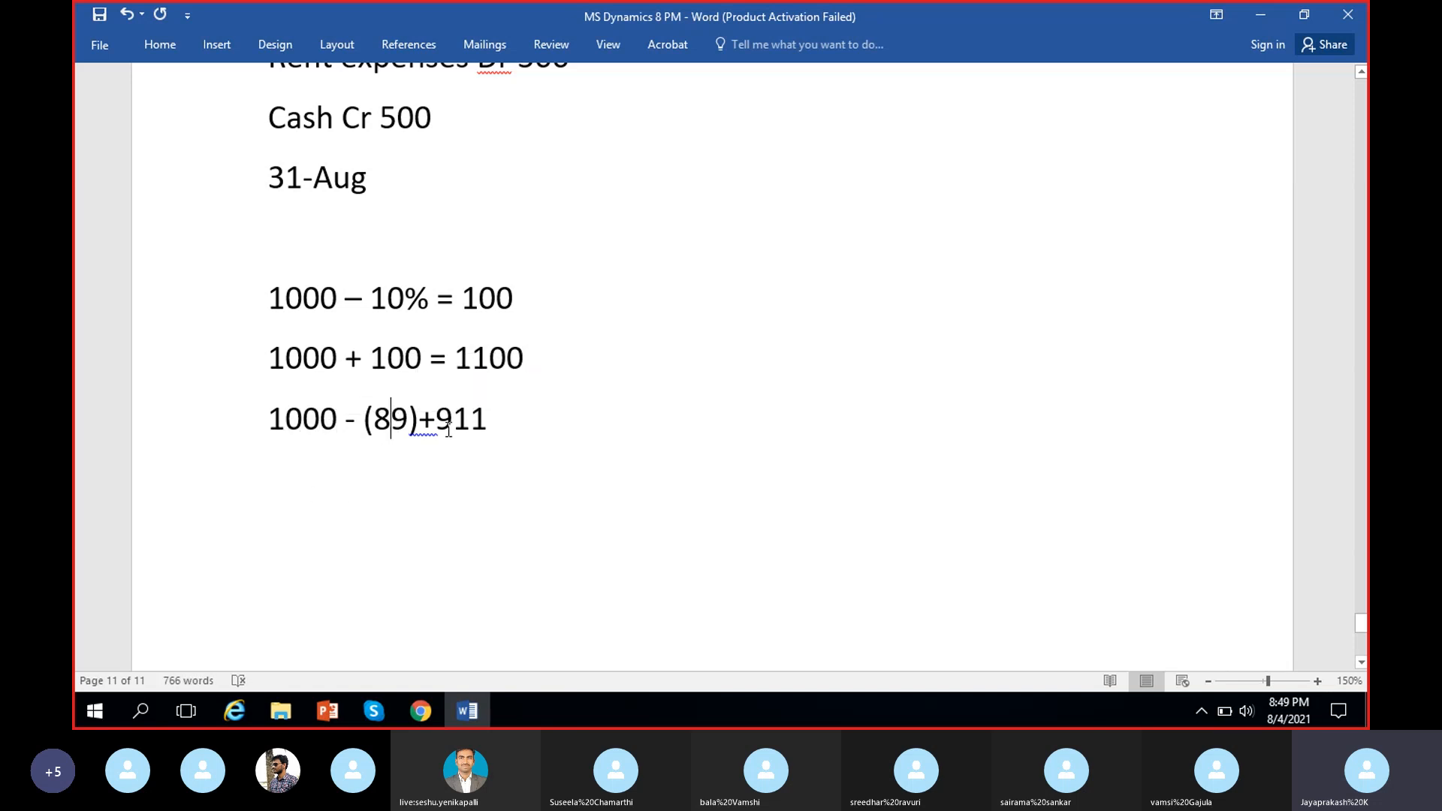
drag(447, 418, 487, 419)
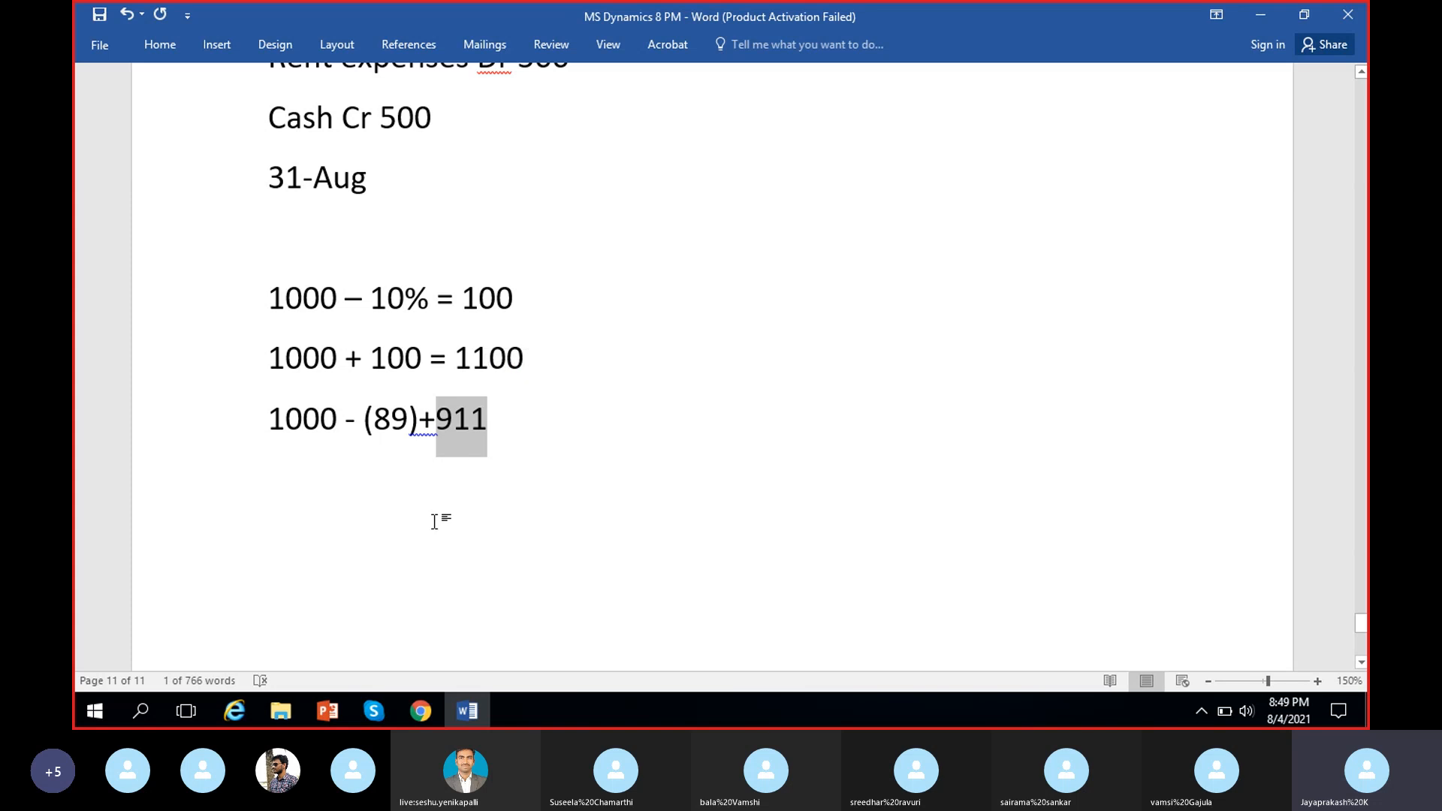
click(466, 711)
key(alt+Tab)
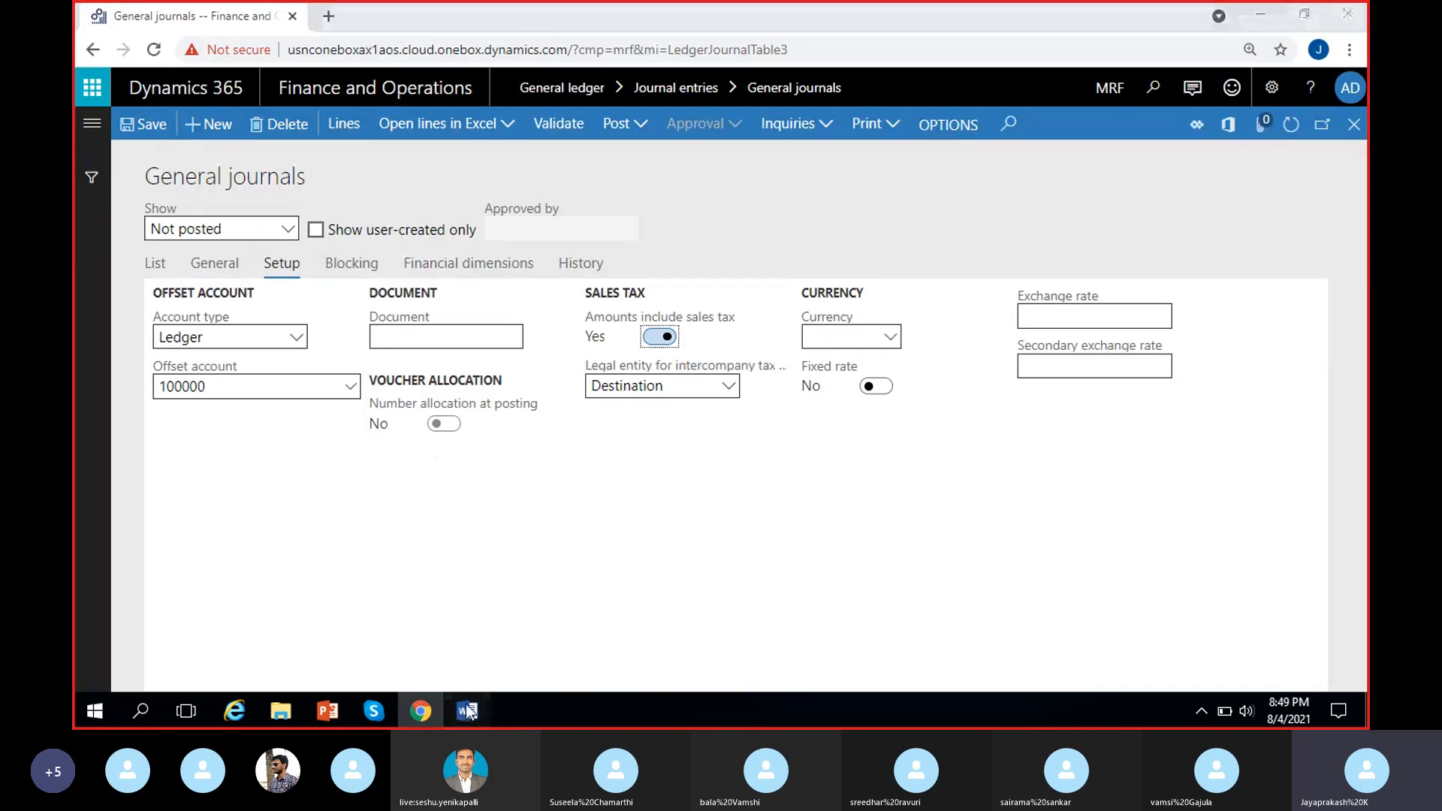
drag(269, 358, 524, 361)
click(497, 436)
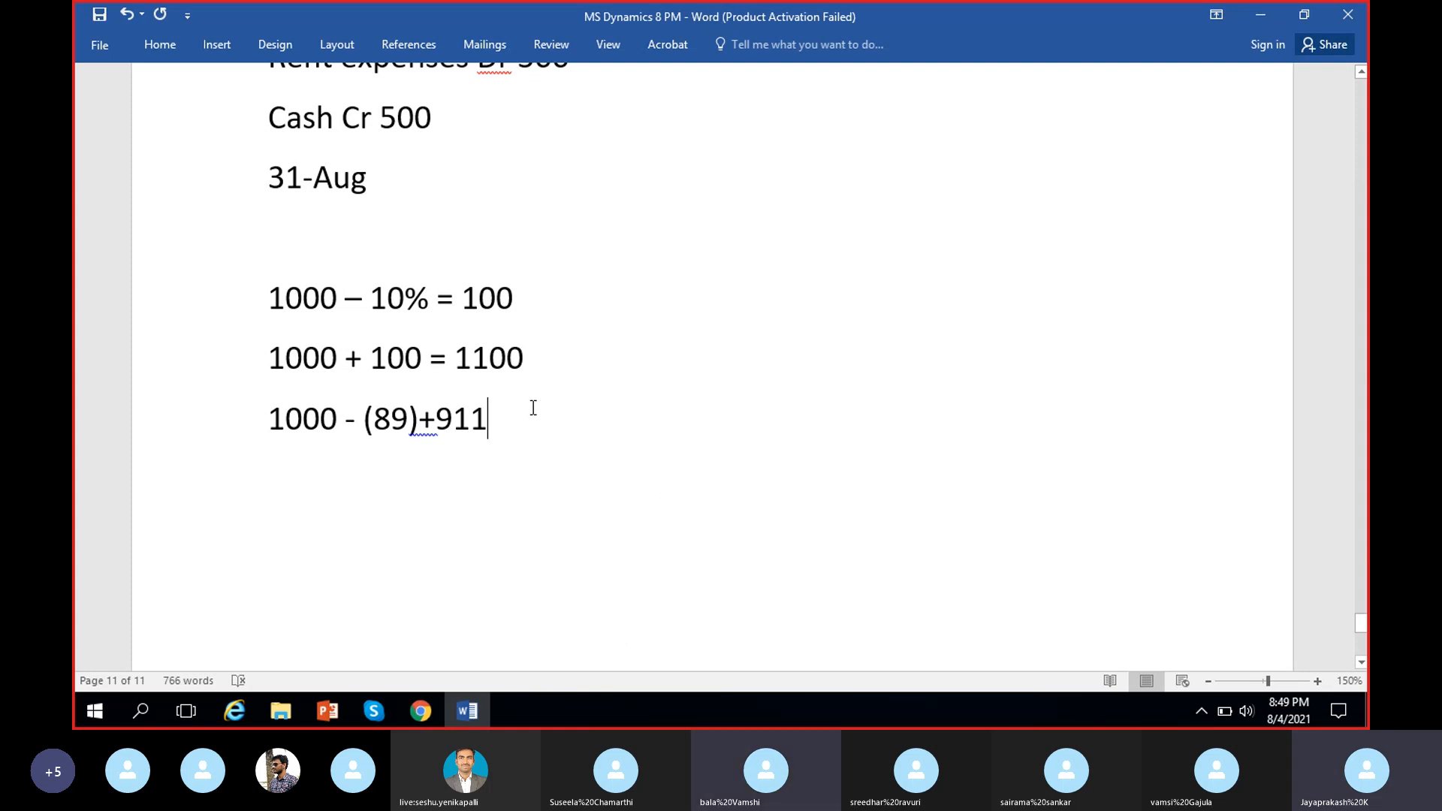
drag(492, 424, 306, 370)
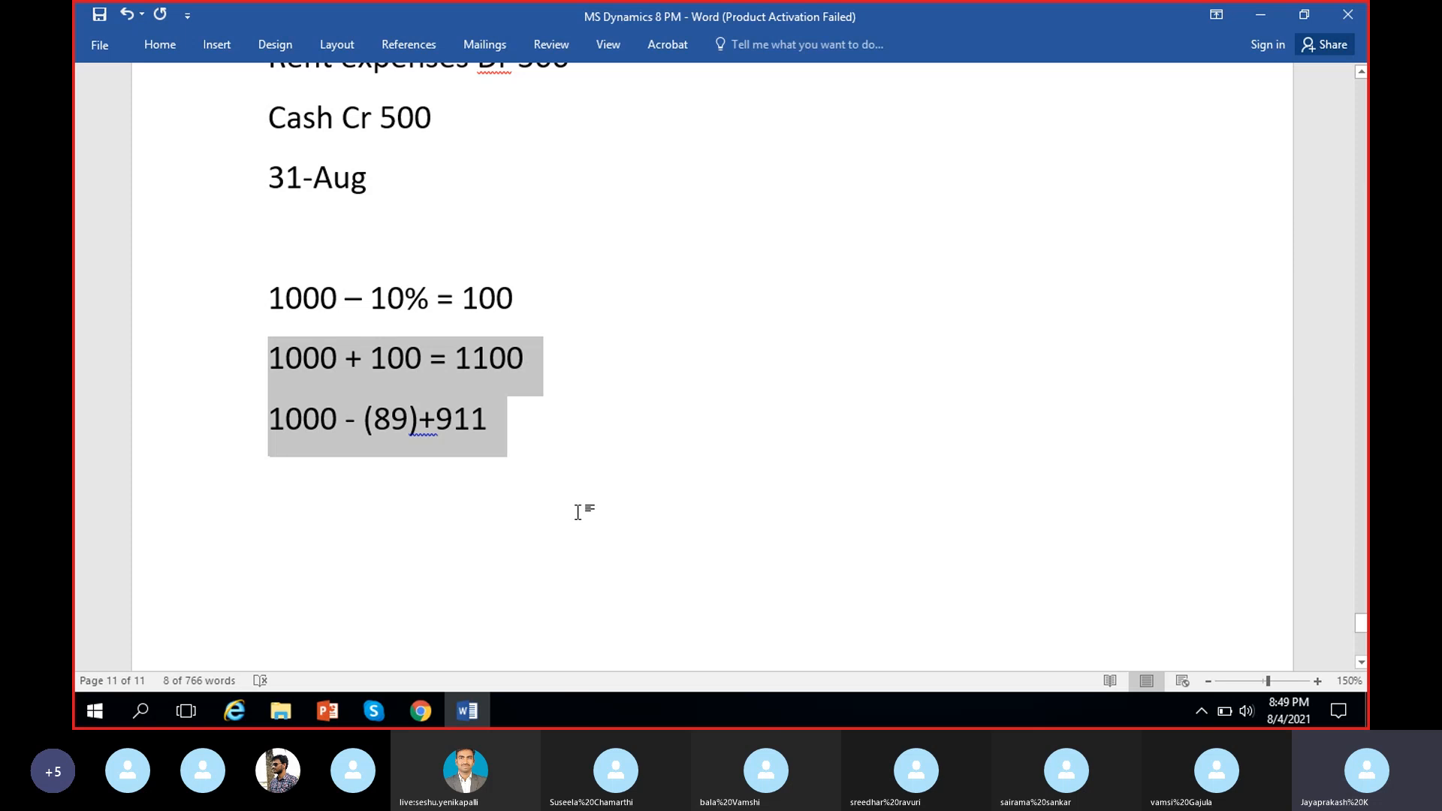
click(564, 471)
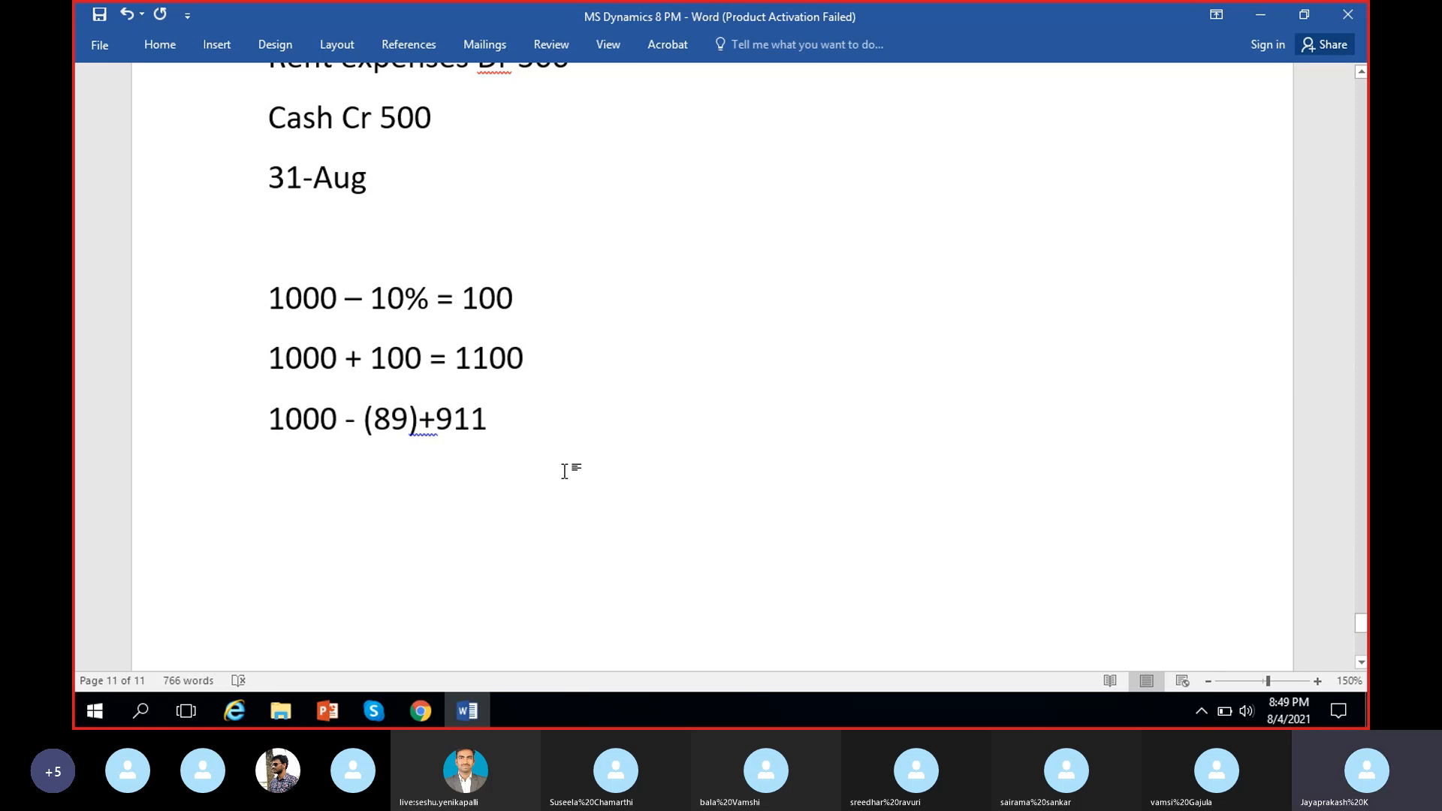
Step: Replace the minus sign in the third calculation line with an equals sign so it reads 1000 = (89)+911
click(357, 421)
key(BackSpace)
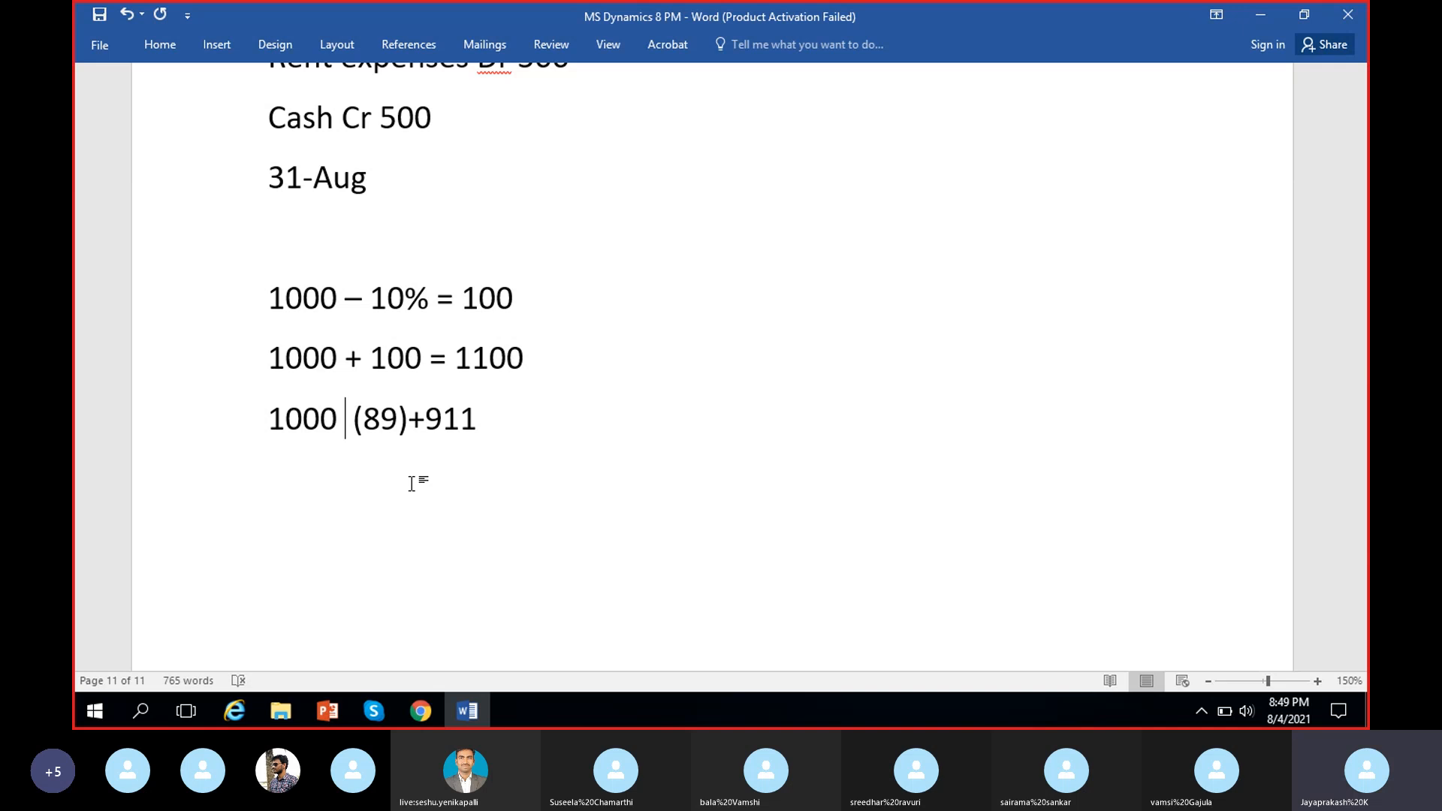
text(=)
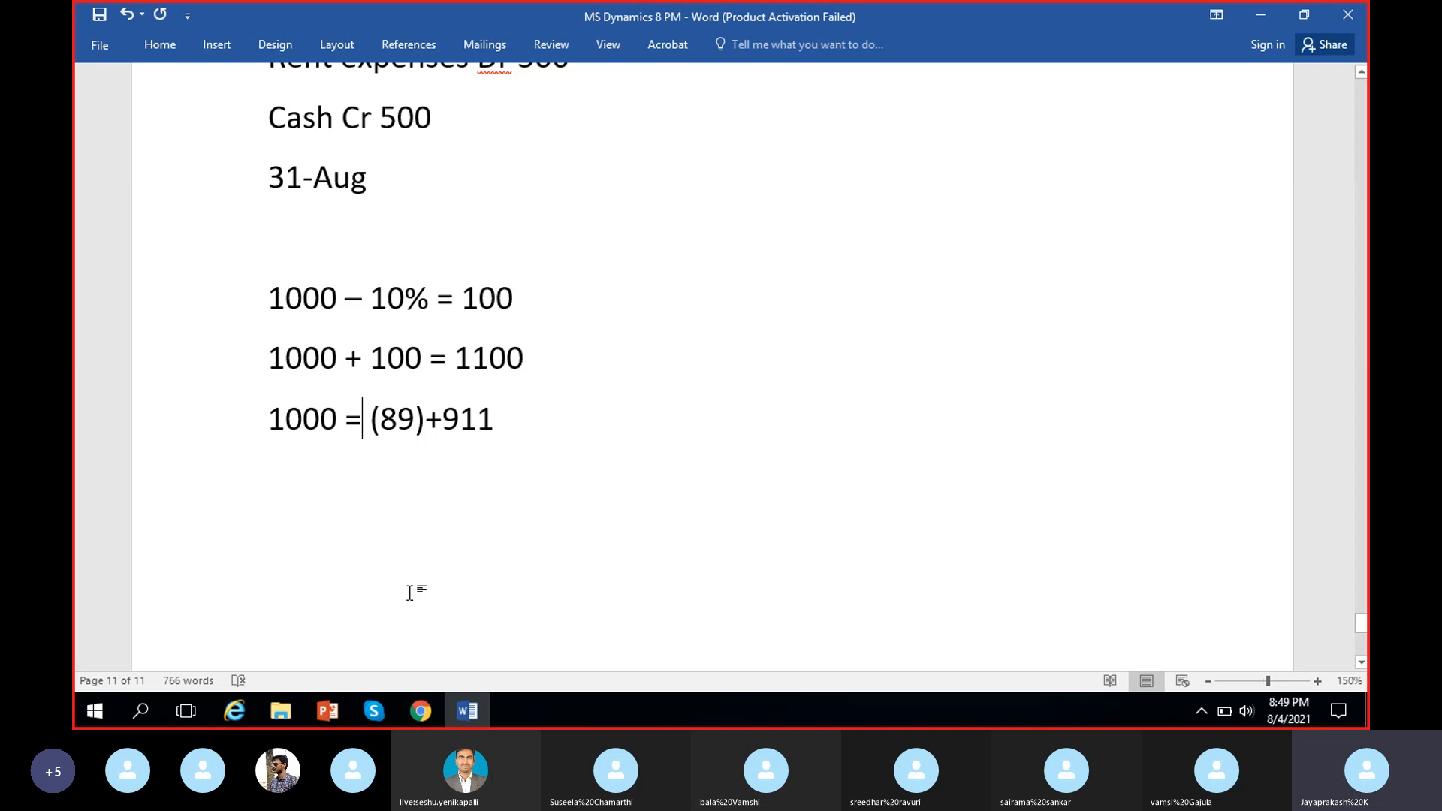
Step: Switch to the Skype call to check the participants, and return to the Word notes
click(381, 717)
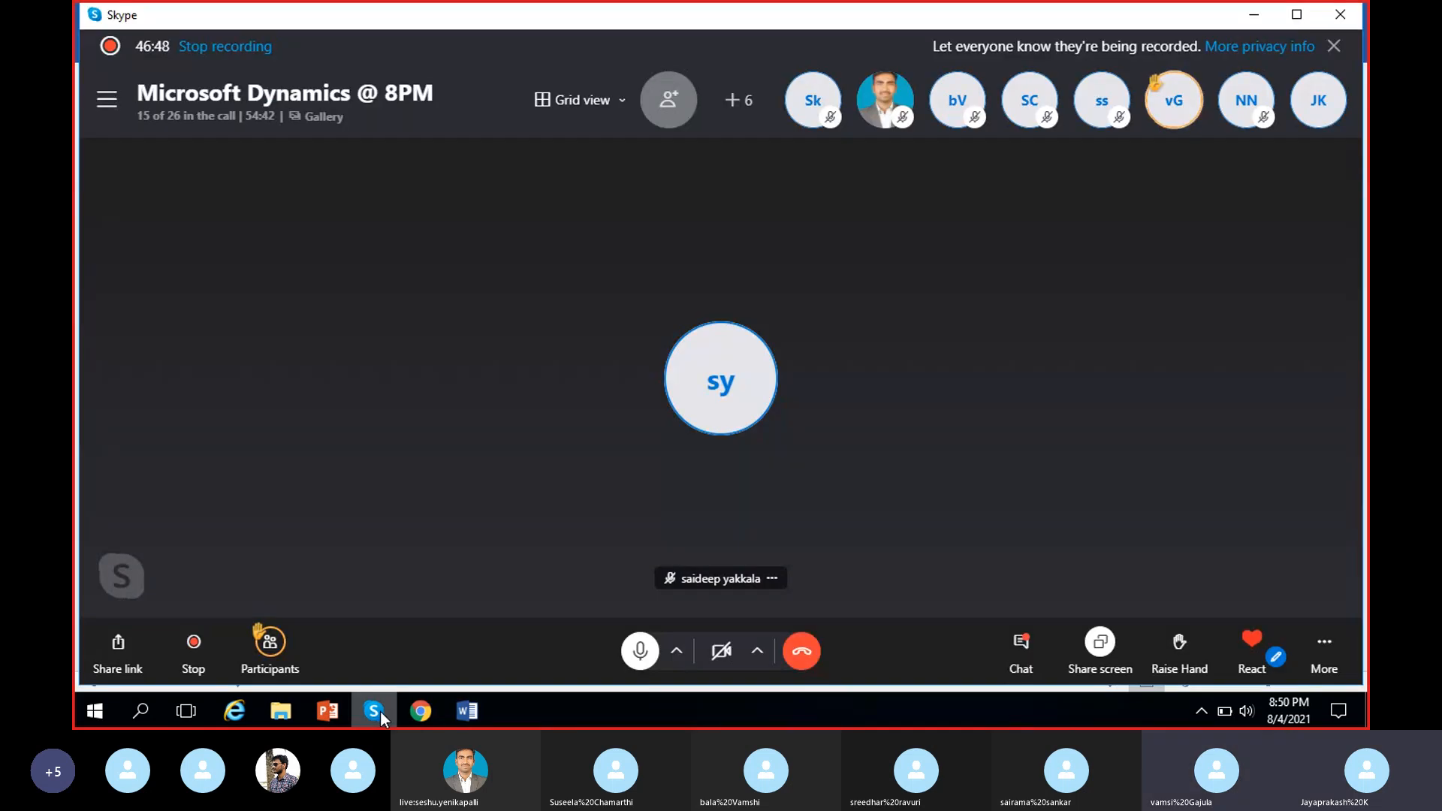
click(378, 715)
mouse_move(375, 715)
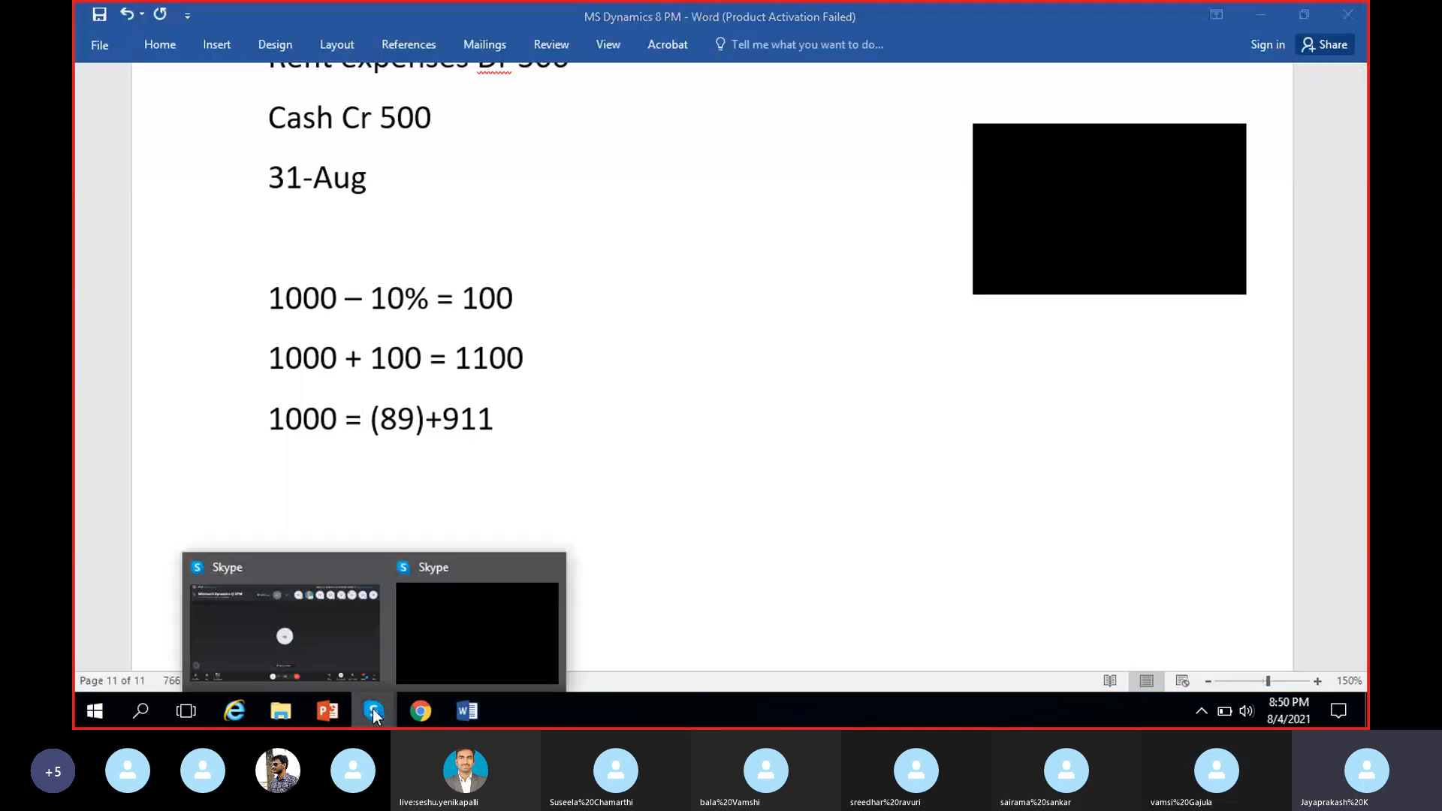
click(343, 633)
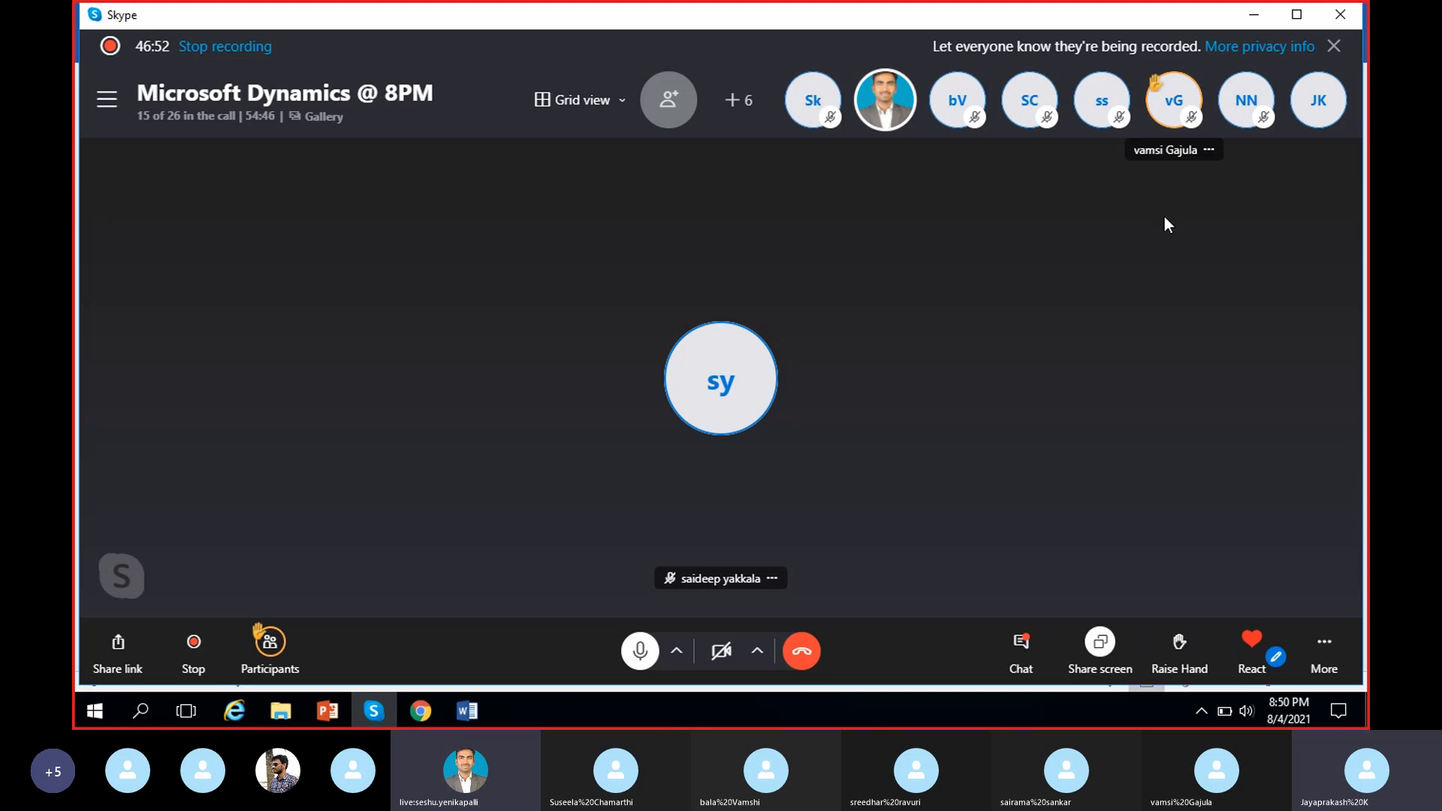
click(1253, 15)
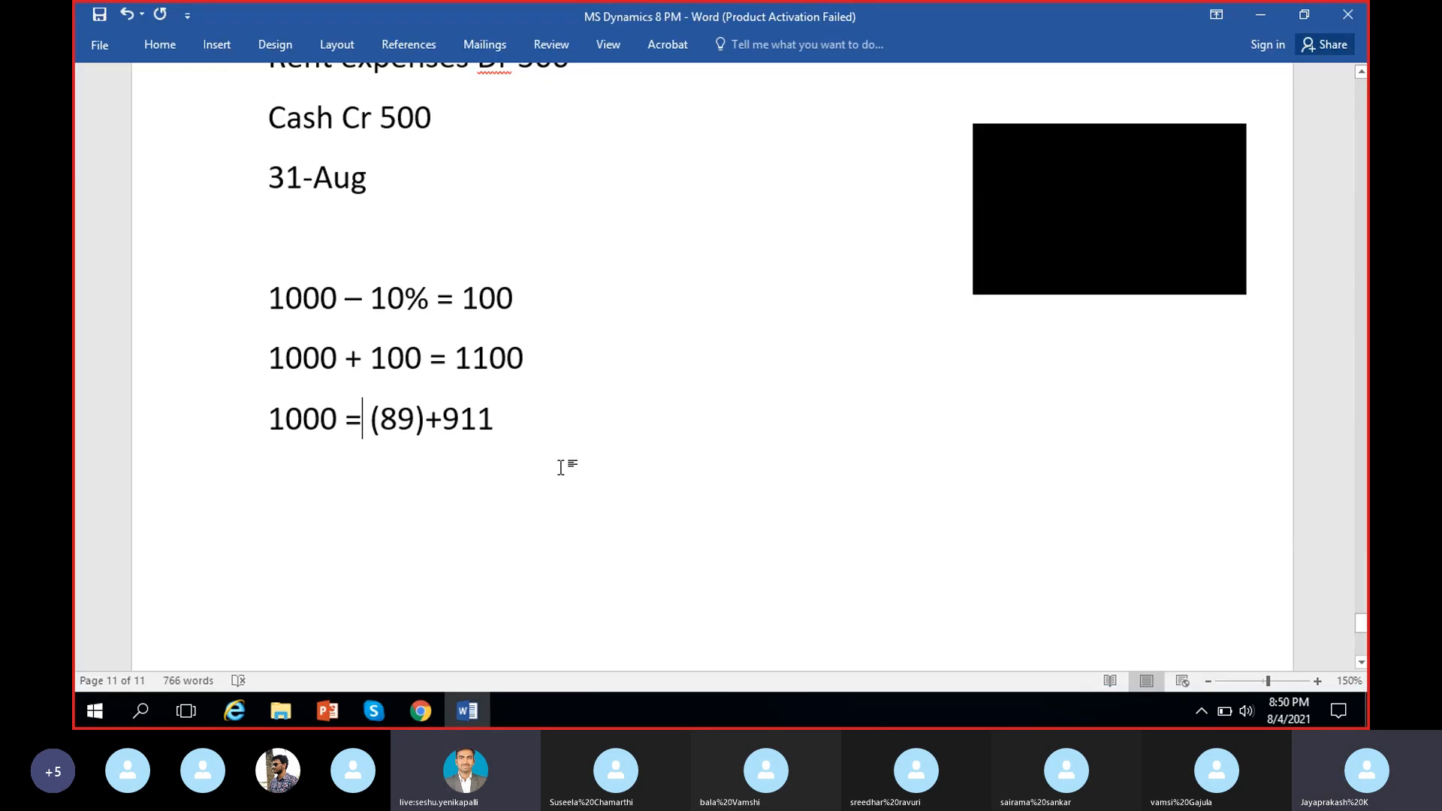
Step: Review the calculation lines 1000 = (89)+911 and 1000 + 100 = 1100 in the Word notes, and return to Dynamics 365
click(1239, 150)
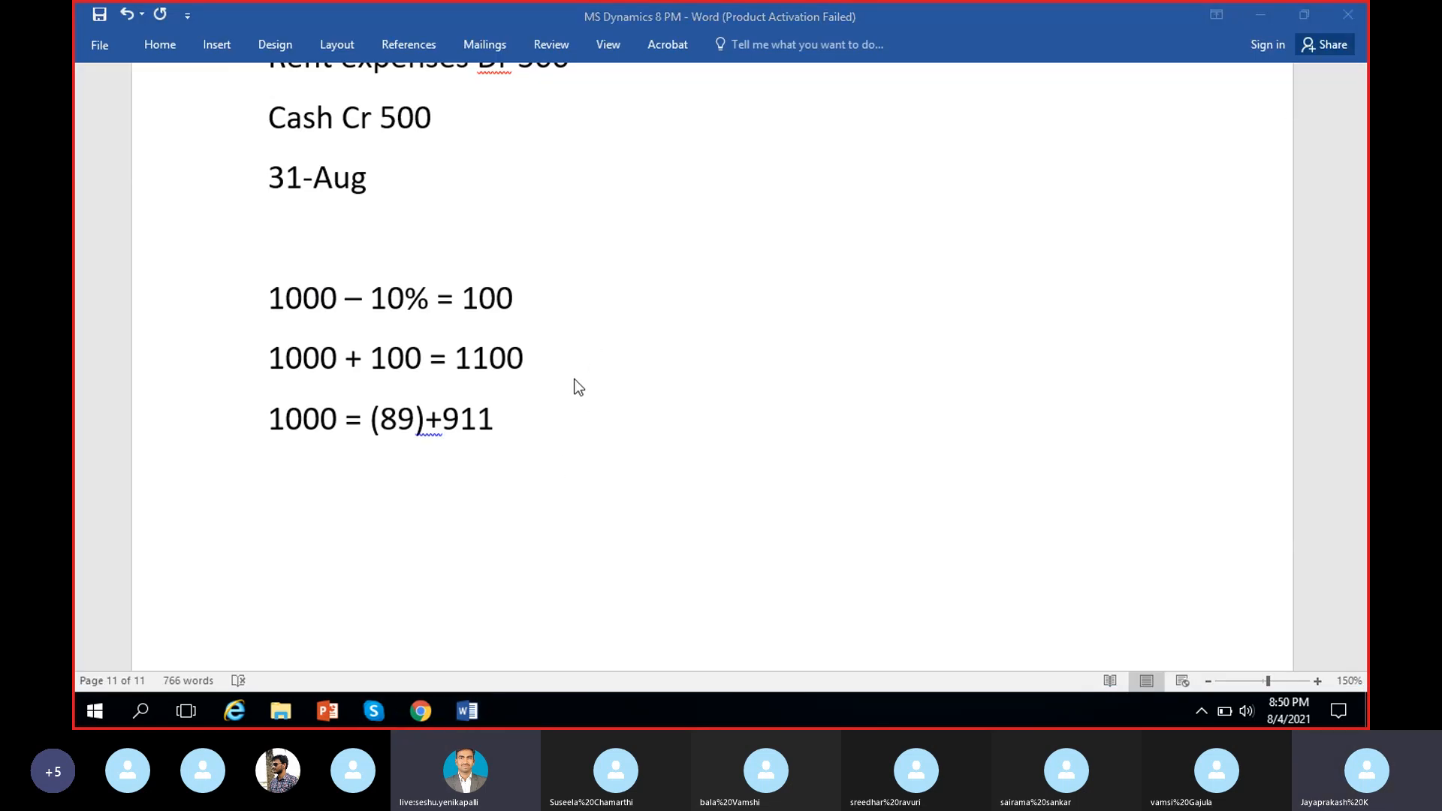
click(577, 387)
drag(531, 423, 269, 419)
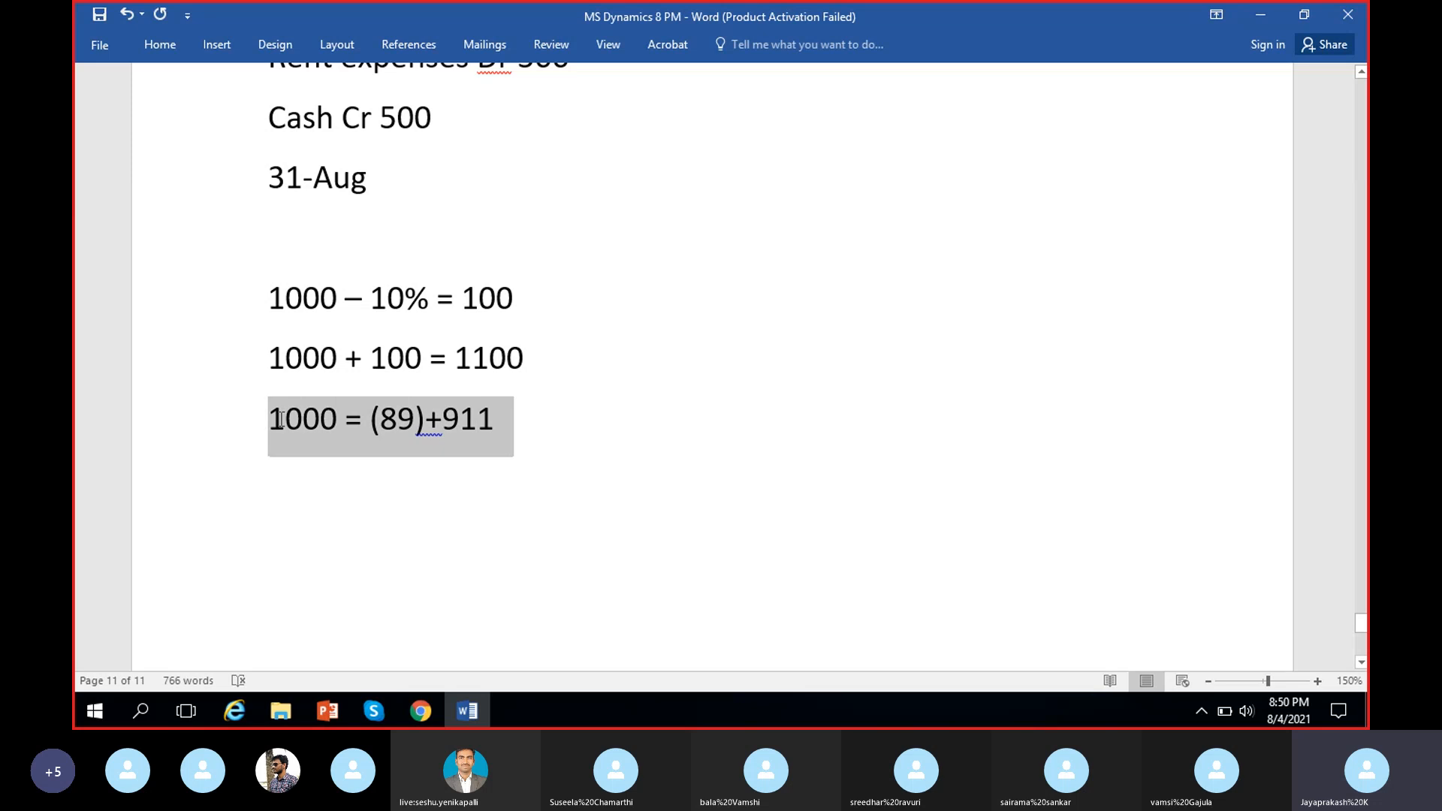
click(601, 511)
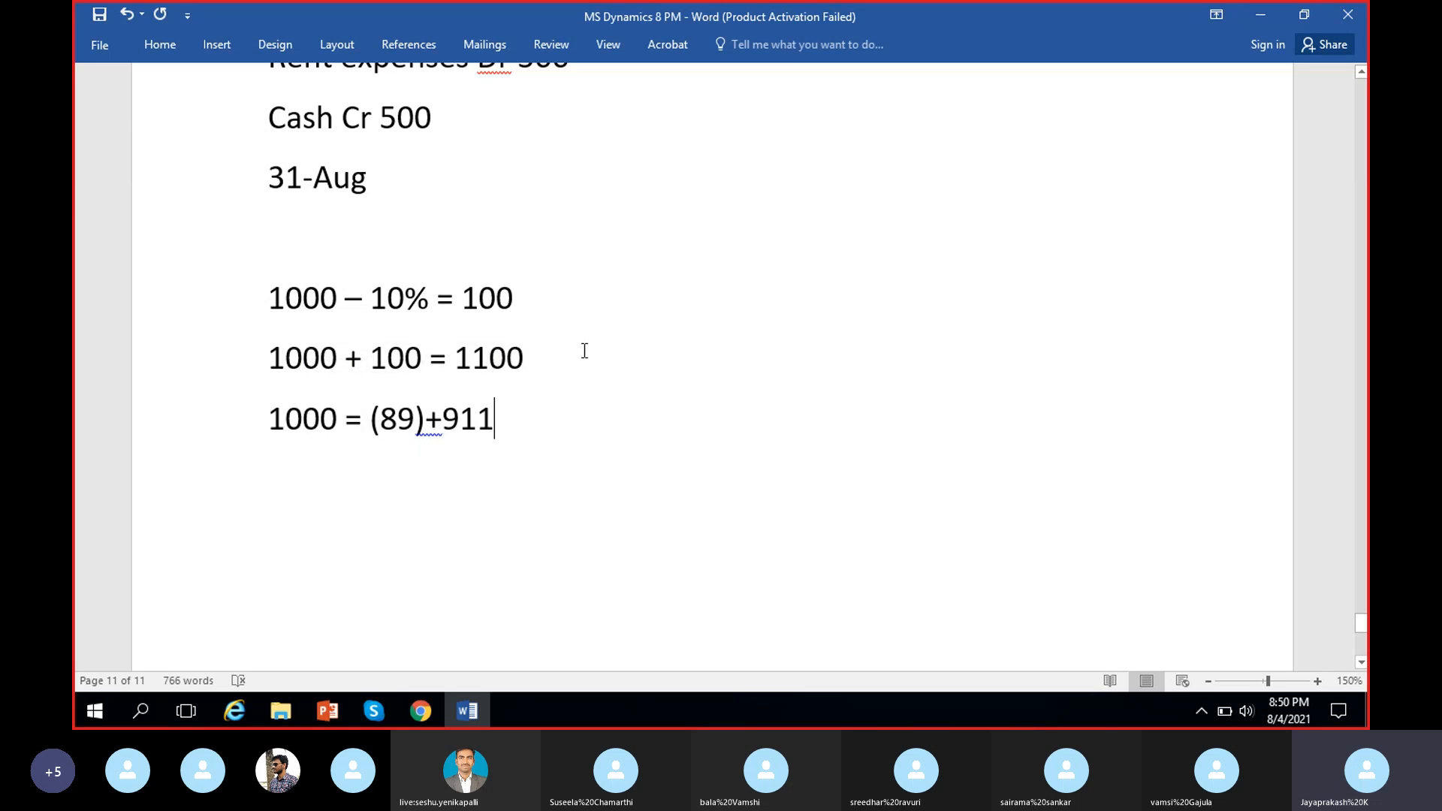
click(467, 710)
click(466, 710)
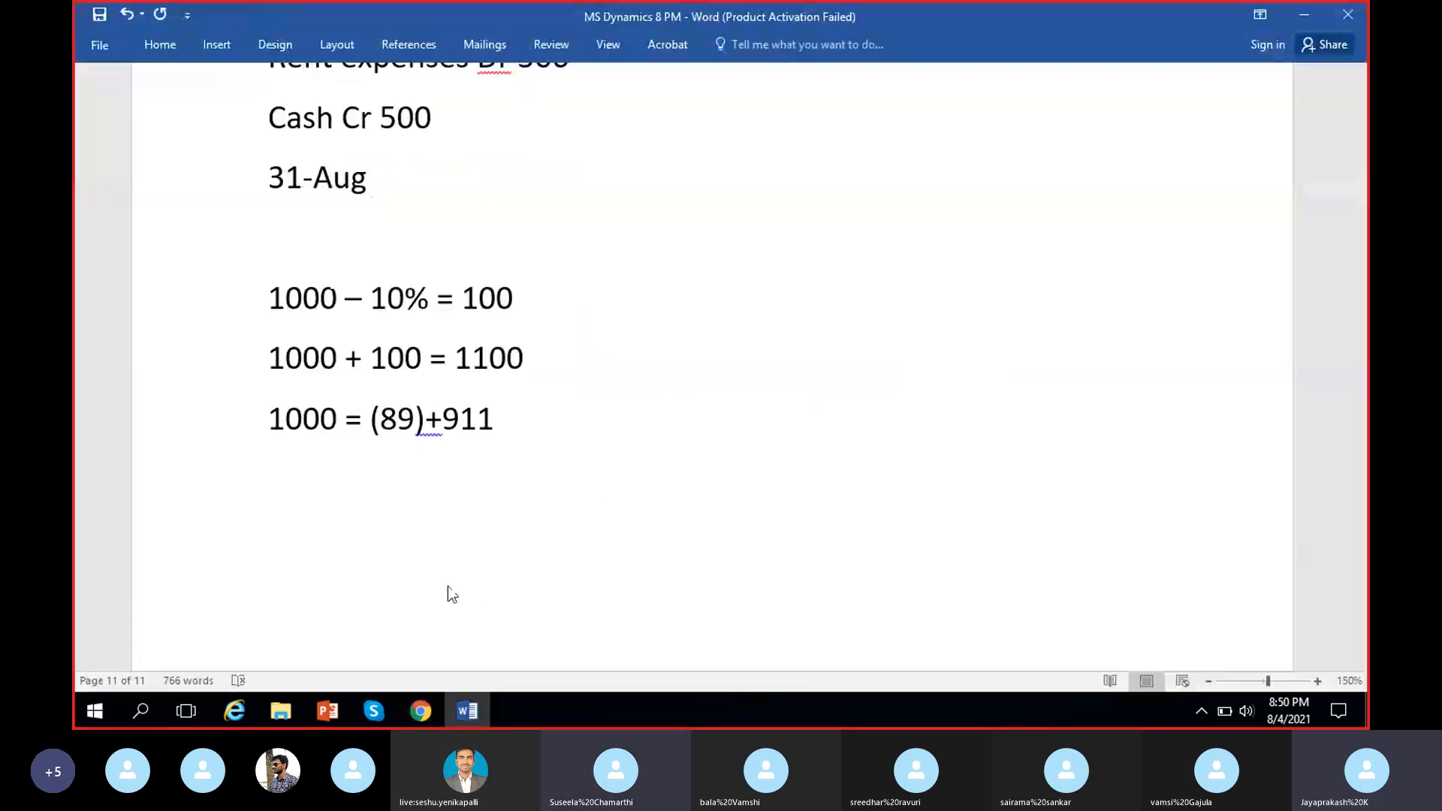
drag(547, 359, 269, 359)
click(551, 481)
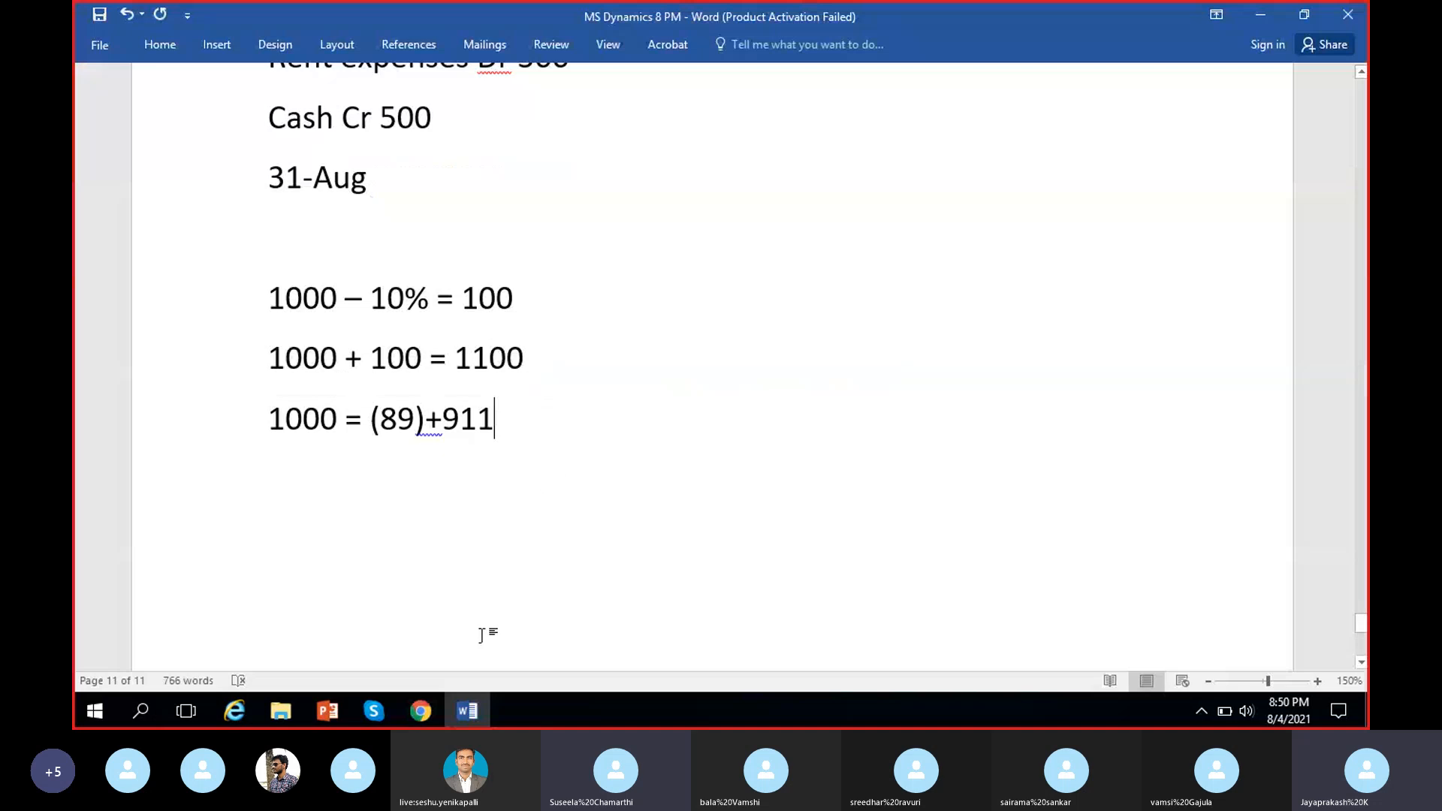
click(467, 711)
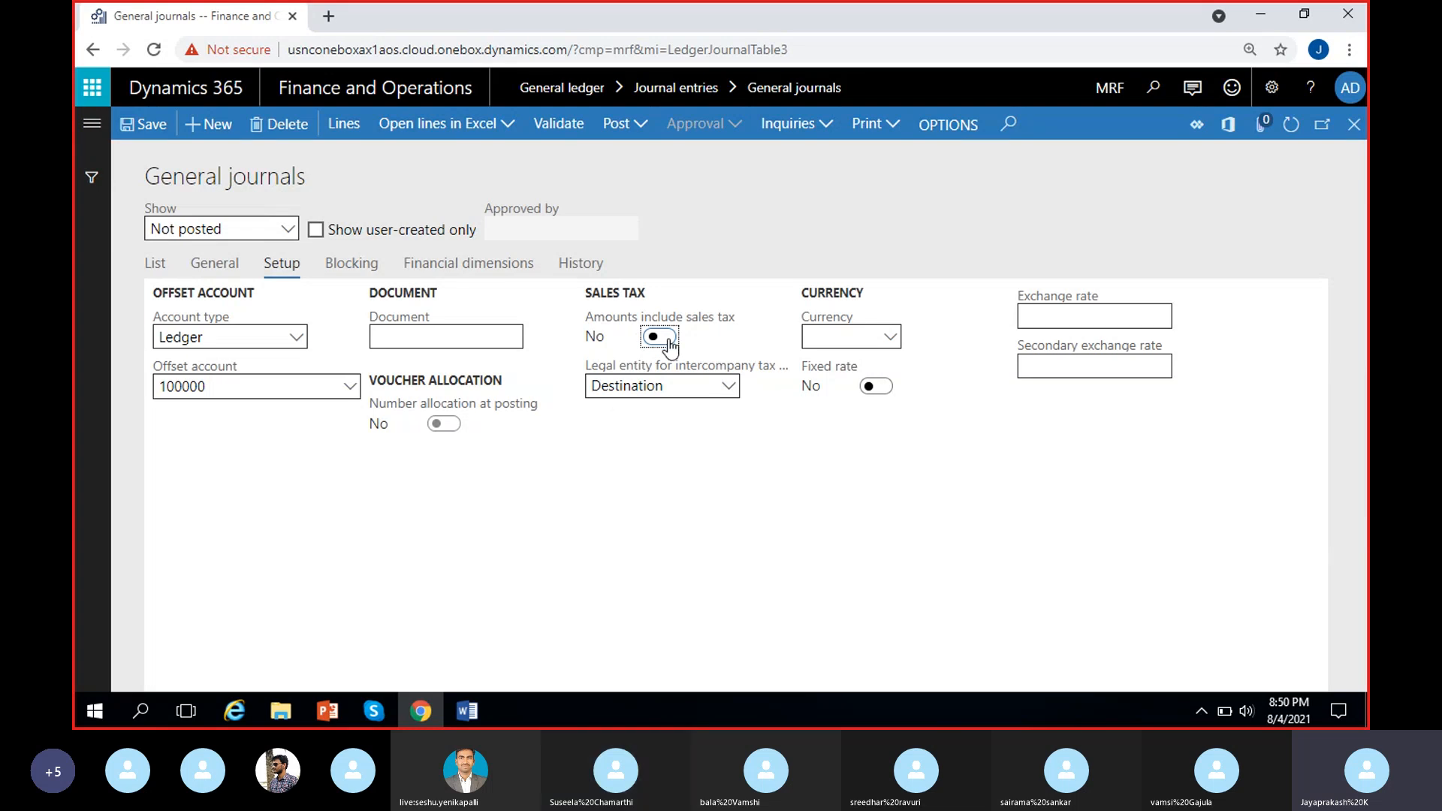
Step: Open the GenJournal journal name from journal MRF-000008, examine its sales tax settings, and return to the general journals
click(153, 271)
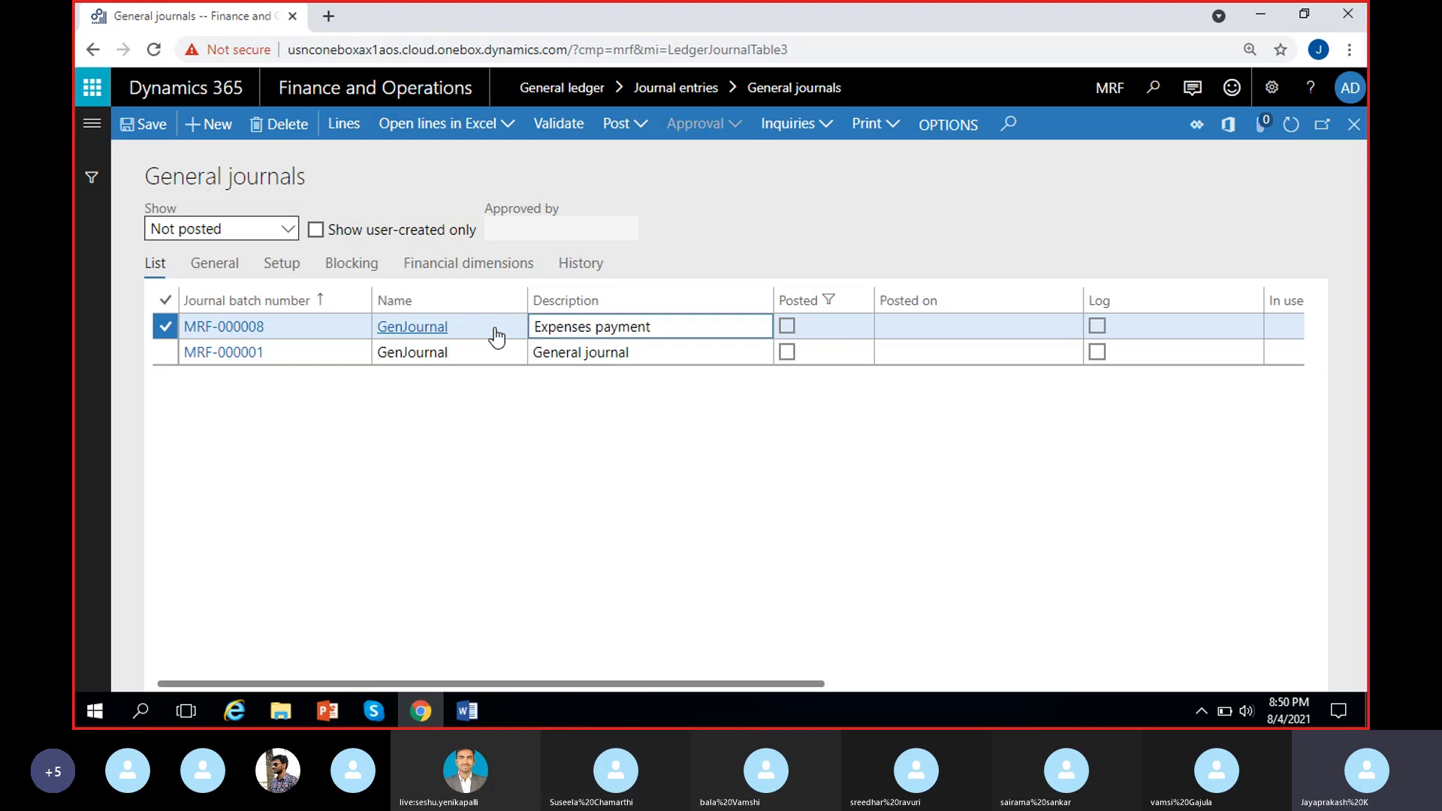
click(421, 331)
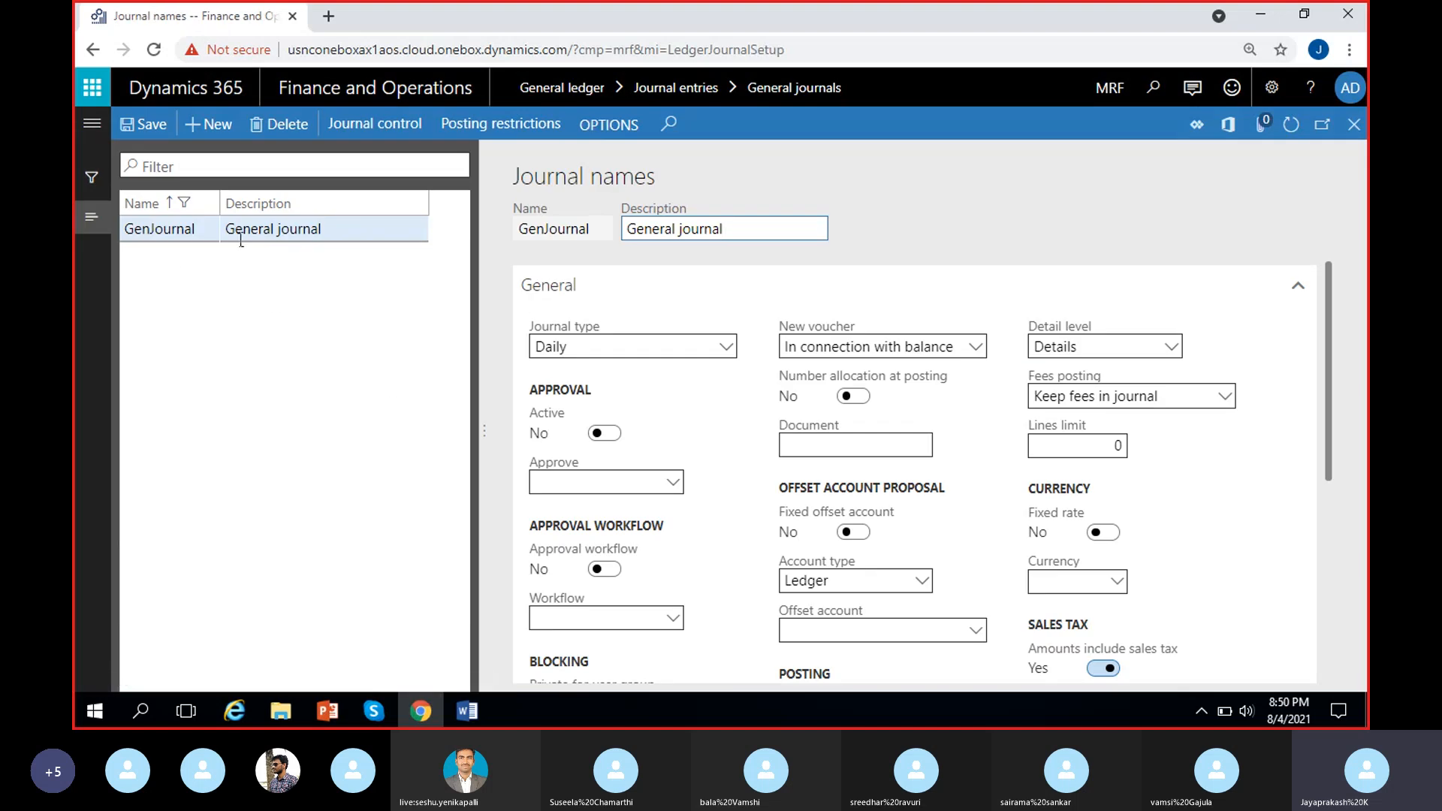
scroll(788, 580, down, 3)
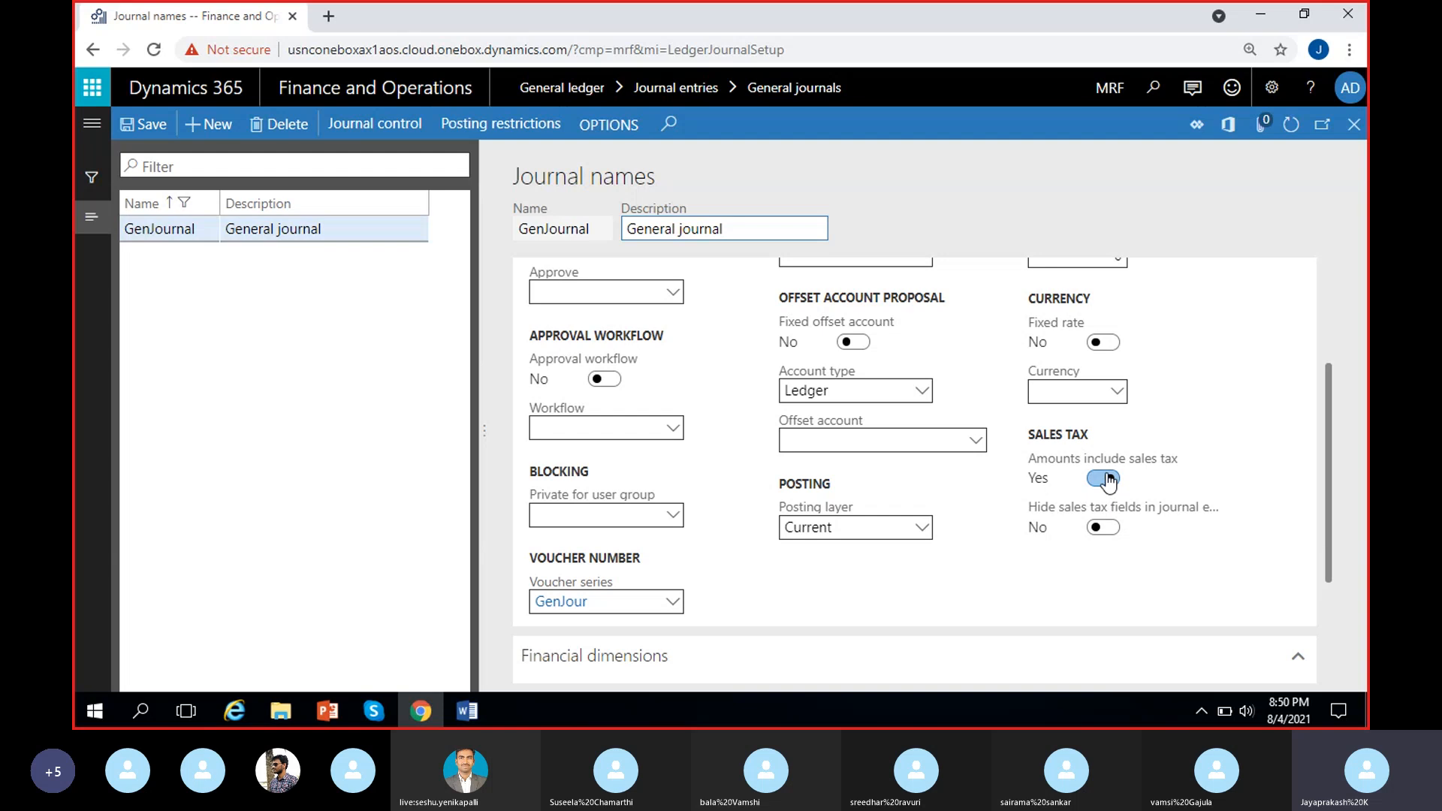
key(Escape)
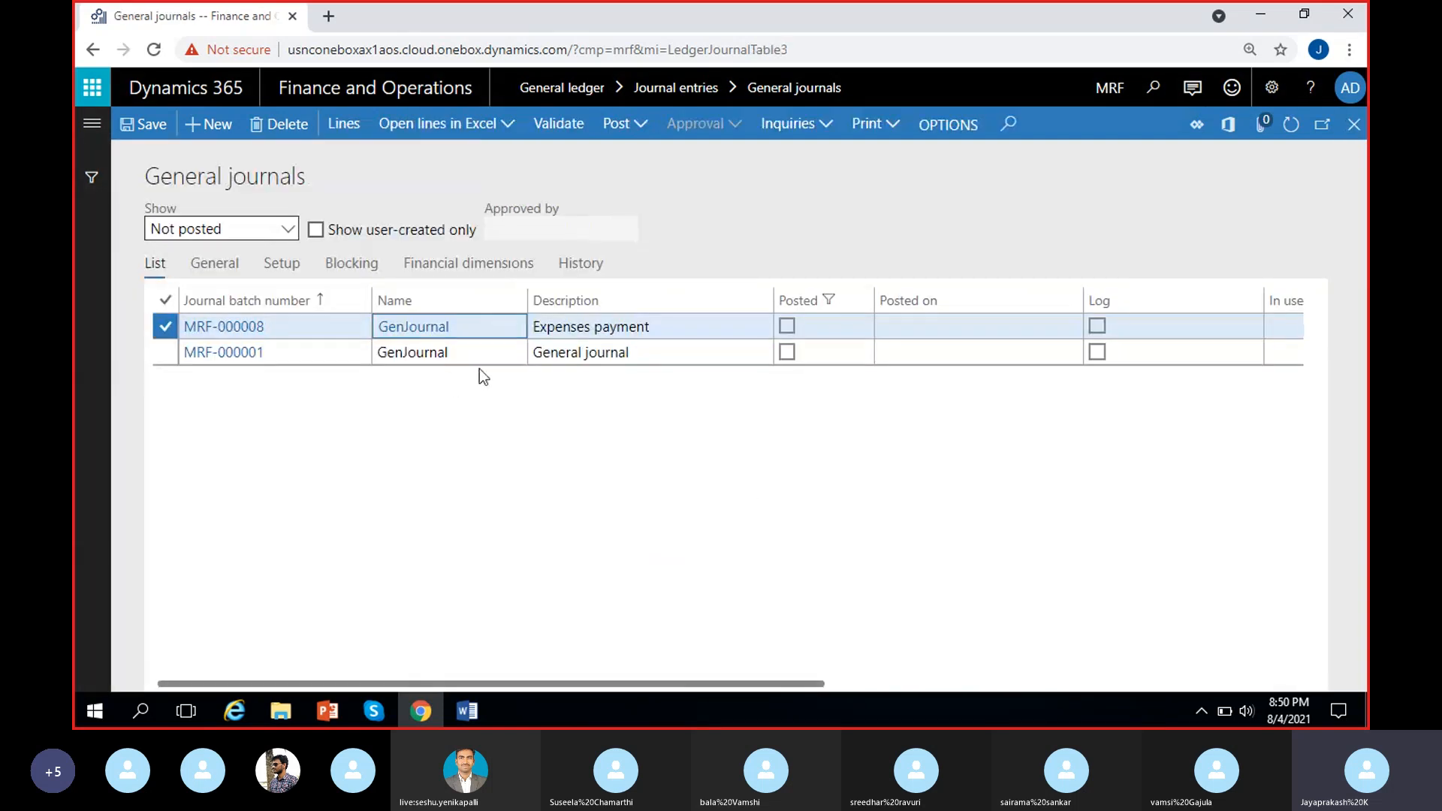
Step: Switch Amounts include sales tax to Yes in the setup of journal MRF-000008, and switch it back to No
click(290, 265)
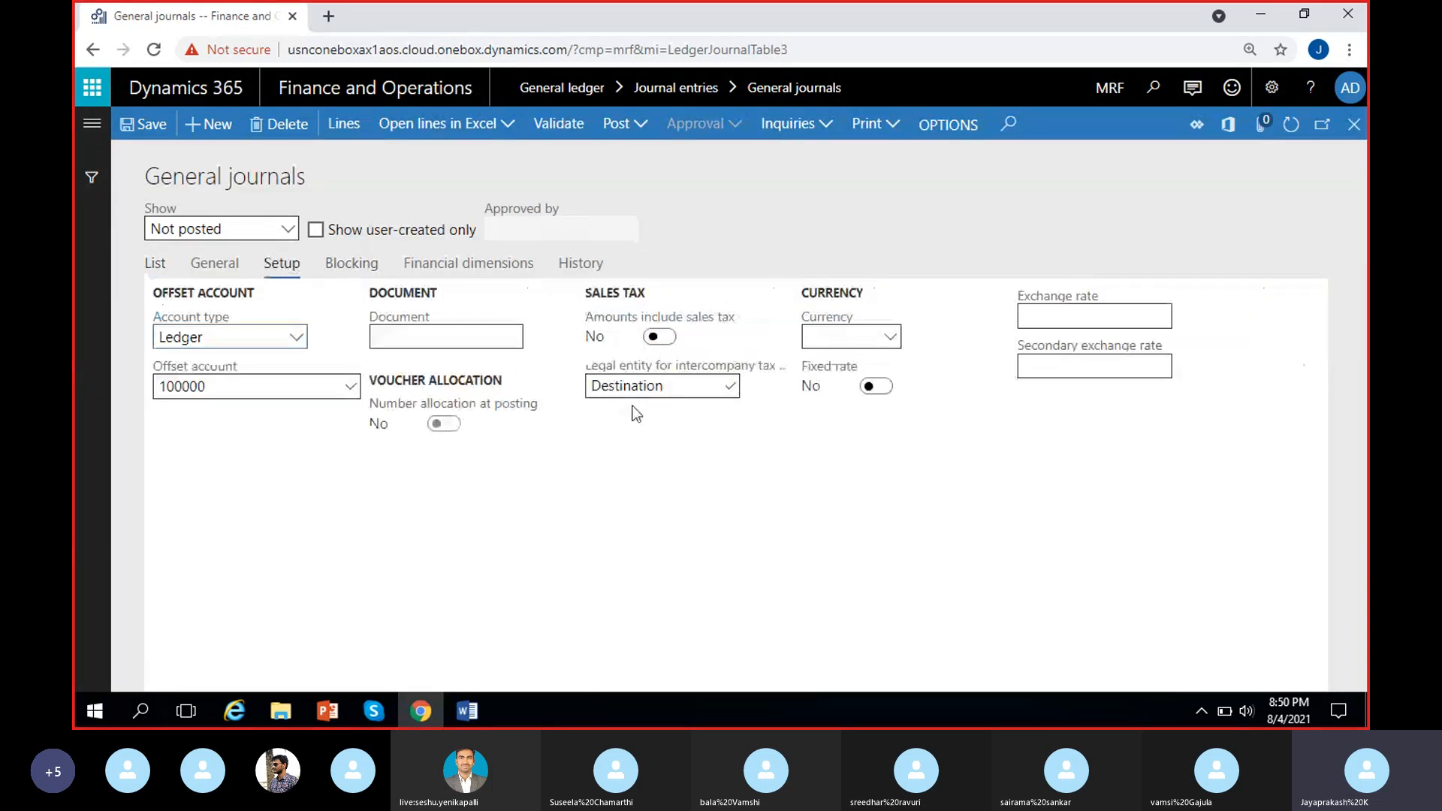
click(661, 337)
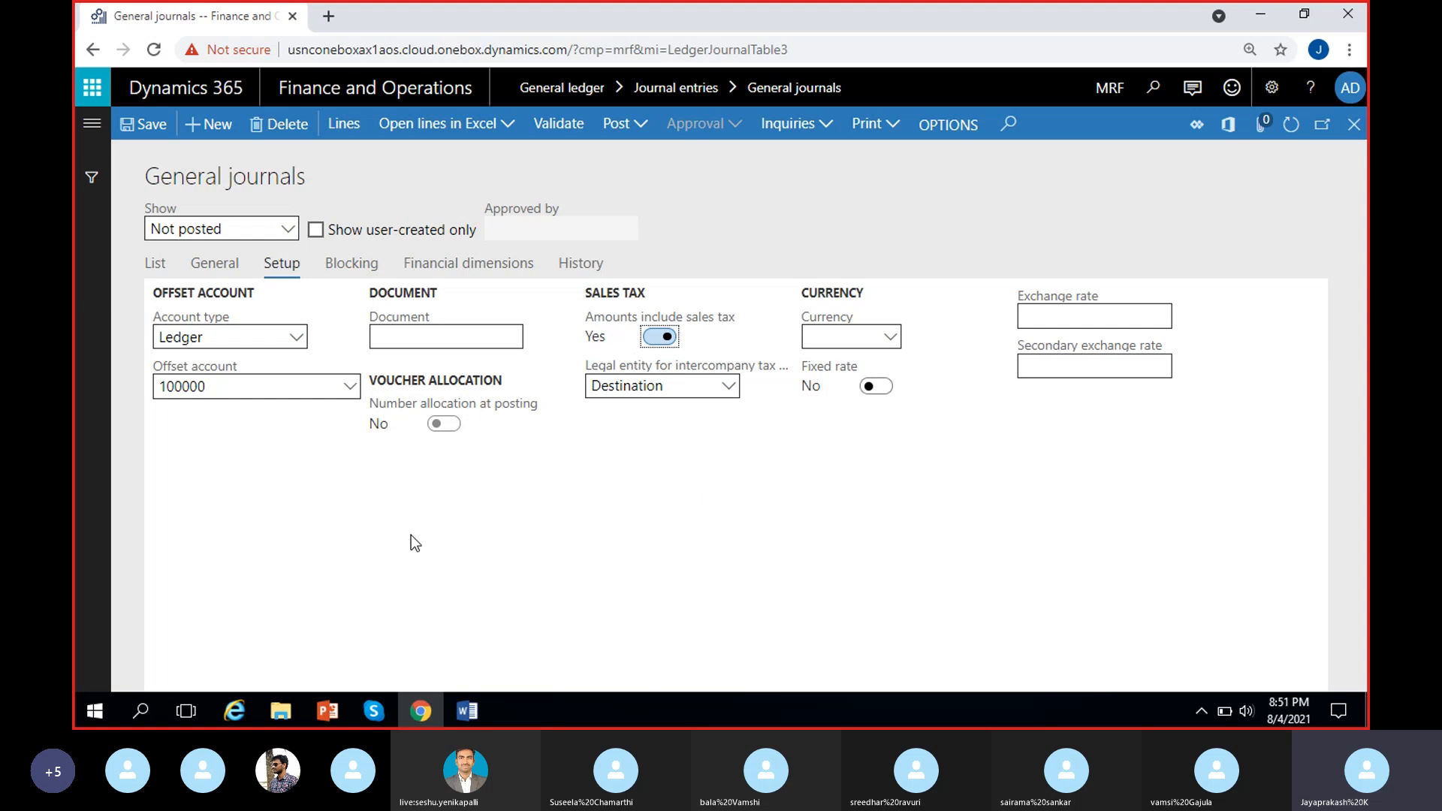
click(661, 336)
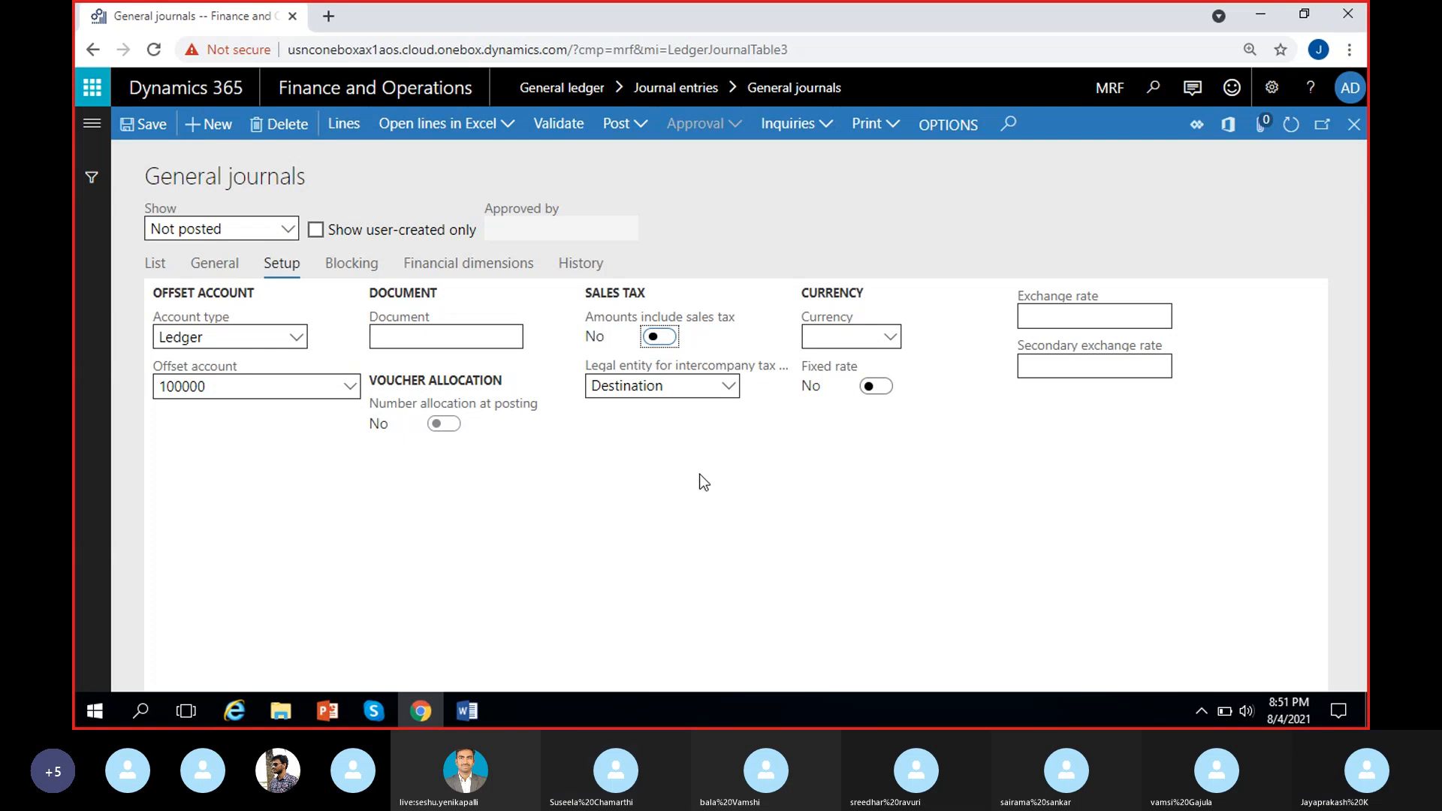
Step: Reopen the GenJournal journal name to compare its default Amounts include sales tax option, and close the journal names page
click(155, 263)
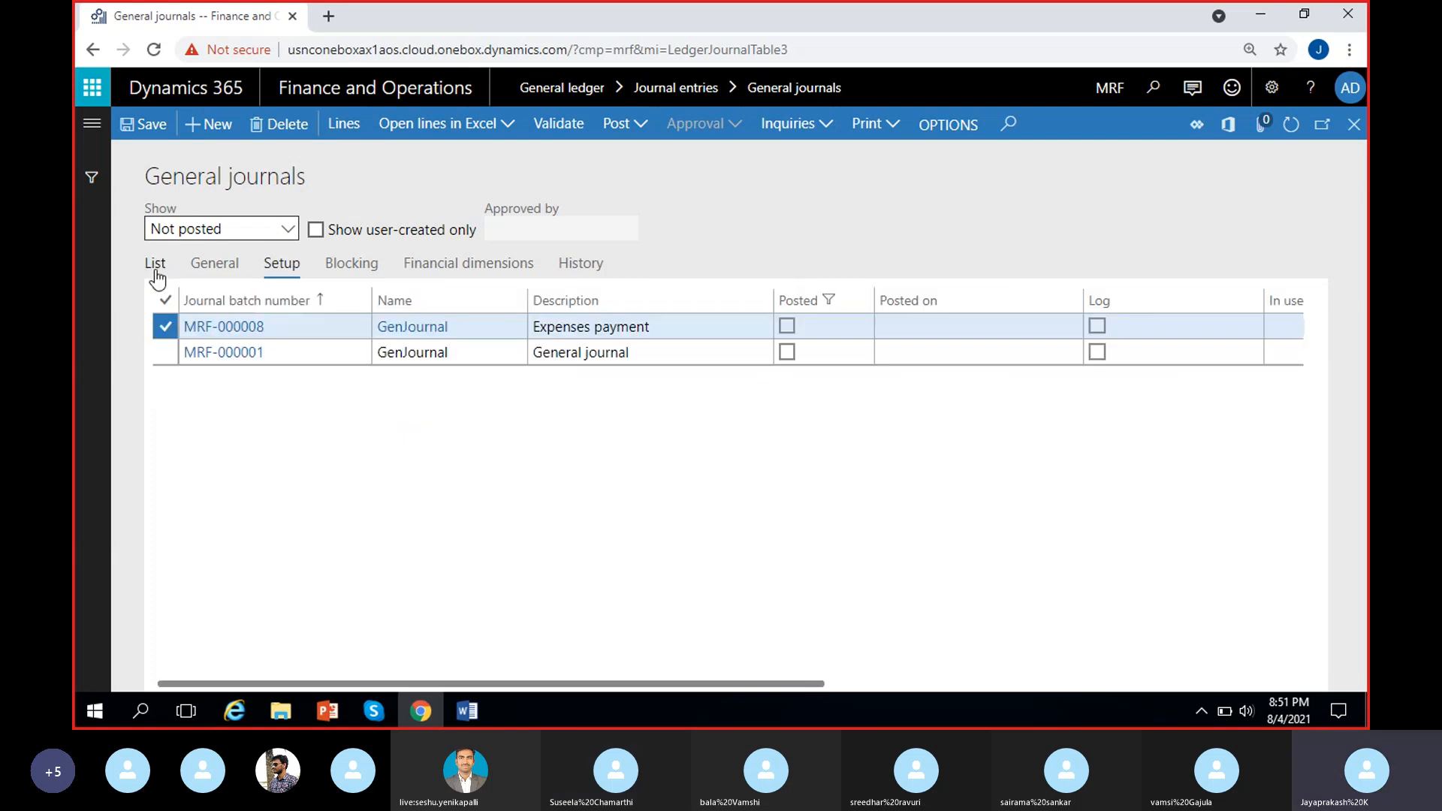
click(432, 333)
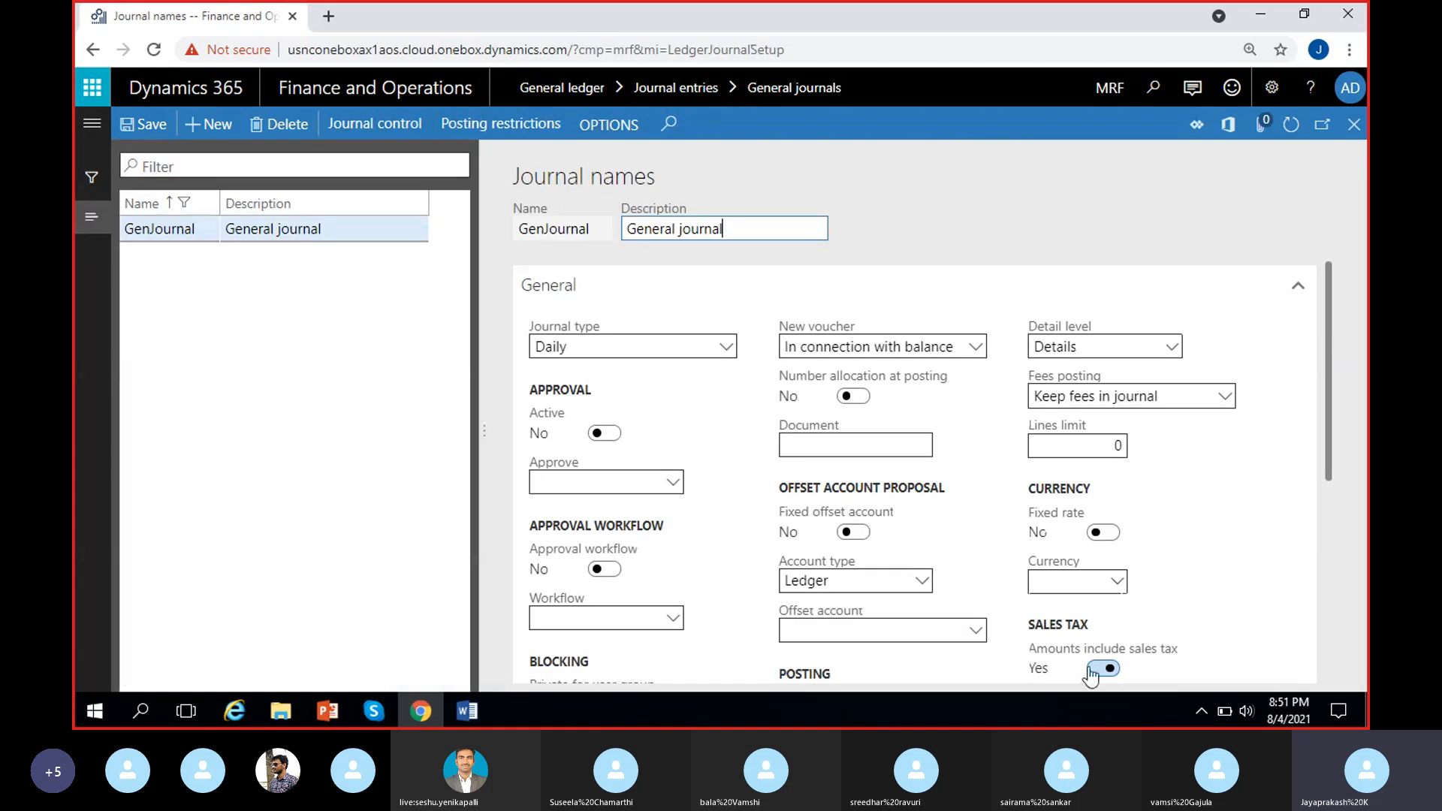
scroll(1147, 657, down, 1)
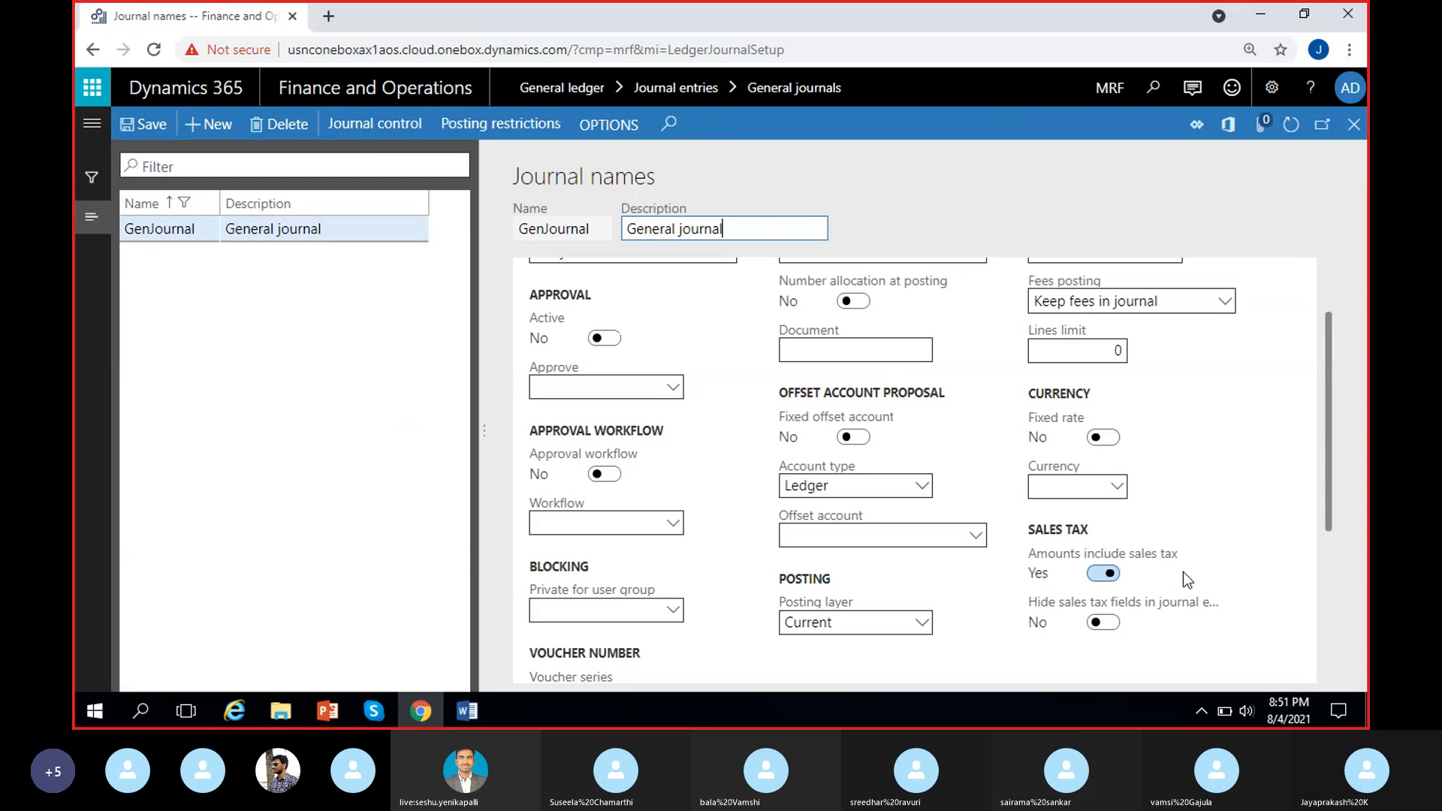
scroll(1184, 577, up, 1)
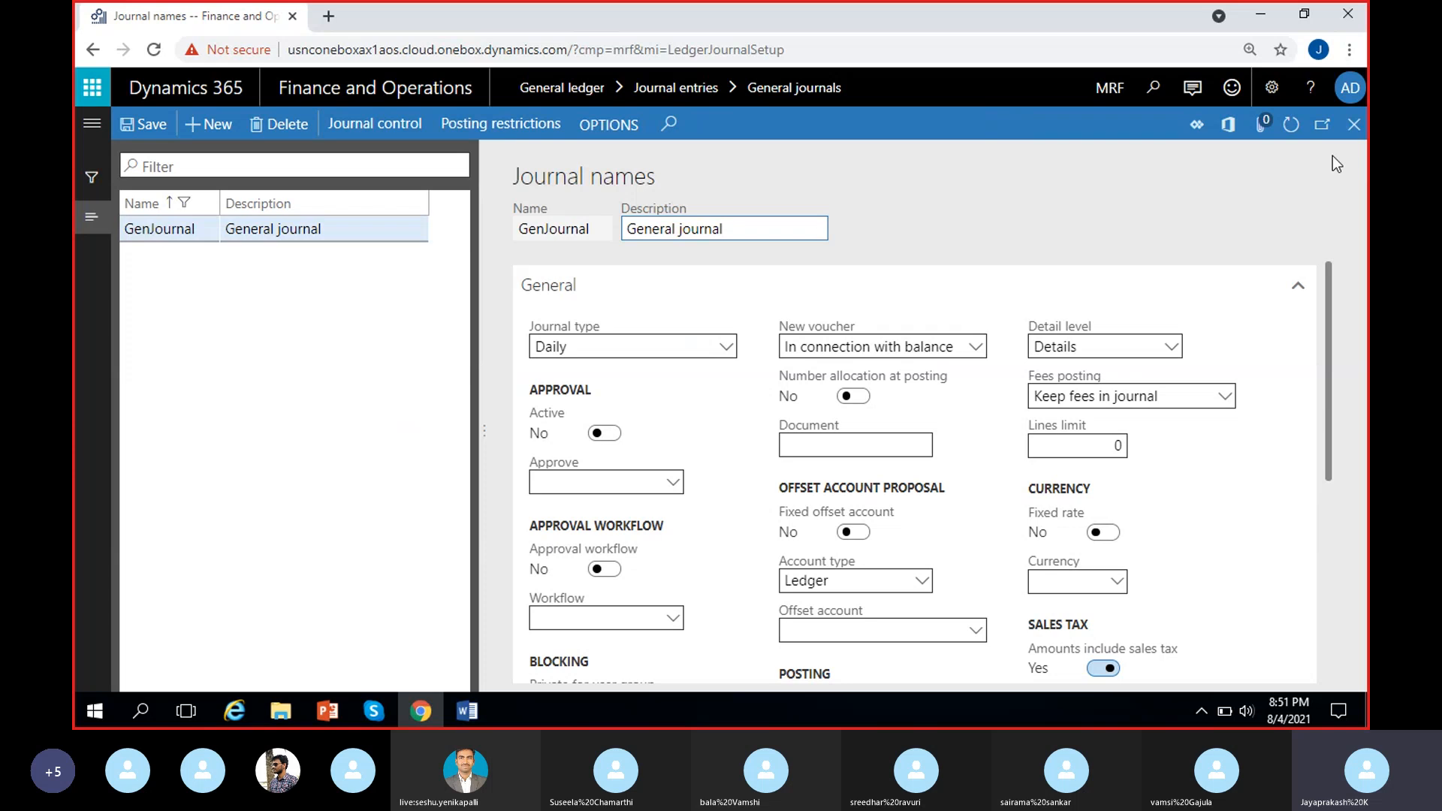
click(1354, 124)
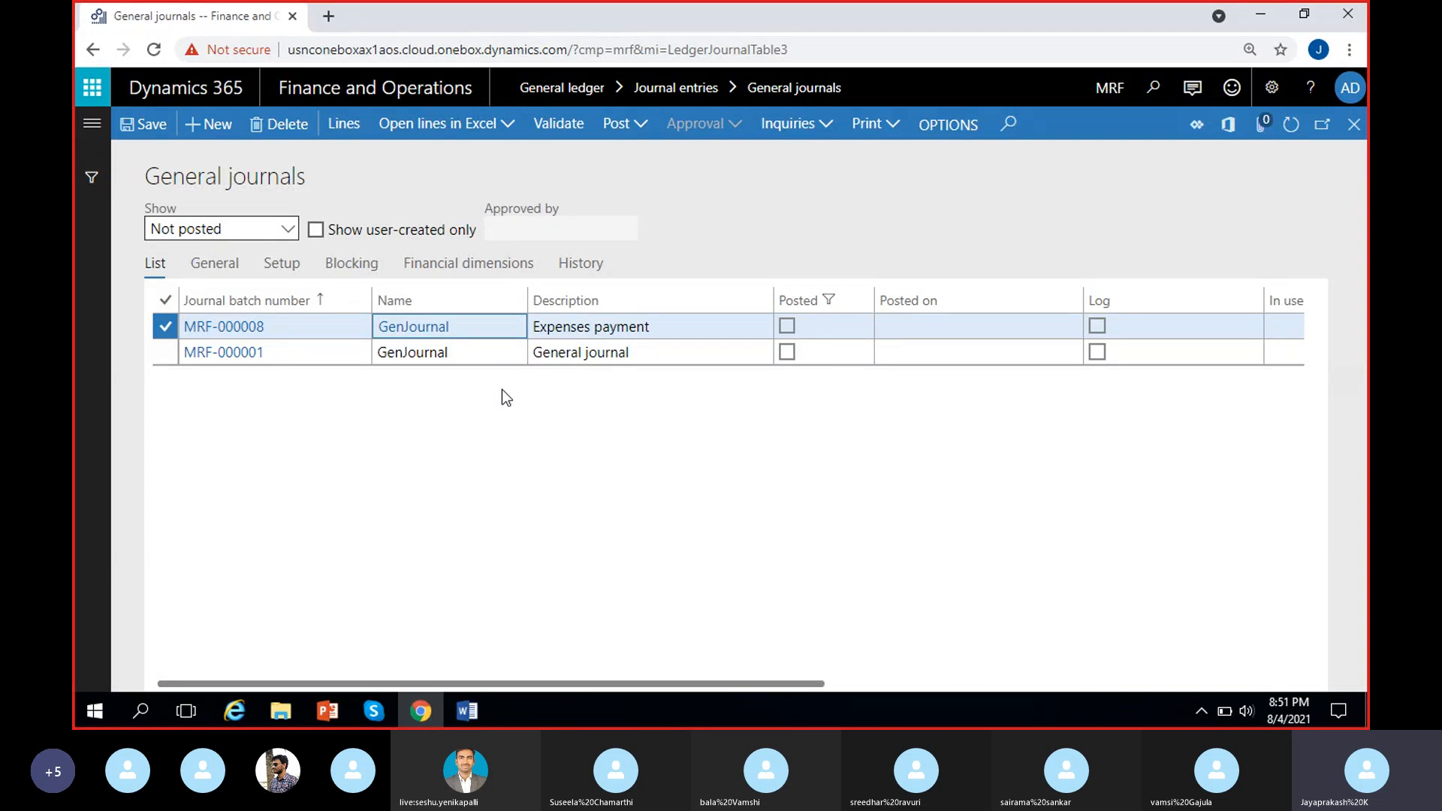
Step: Set Amounts include sales tax to Yes for journal MRF-000008, and check the legal entity choices for intercompany tax without changing them
click(287, 266)
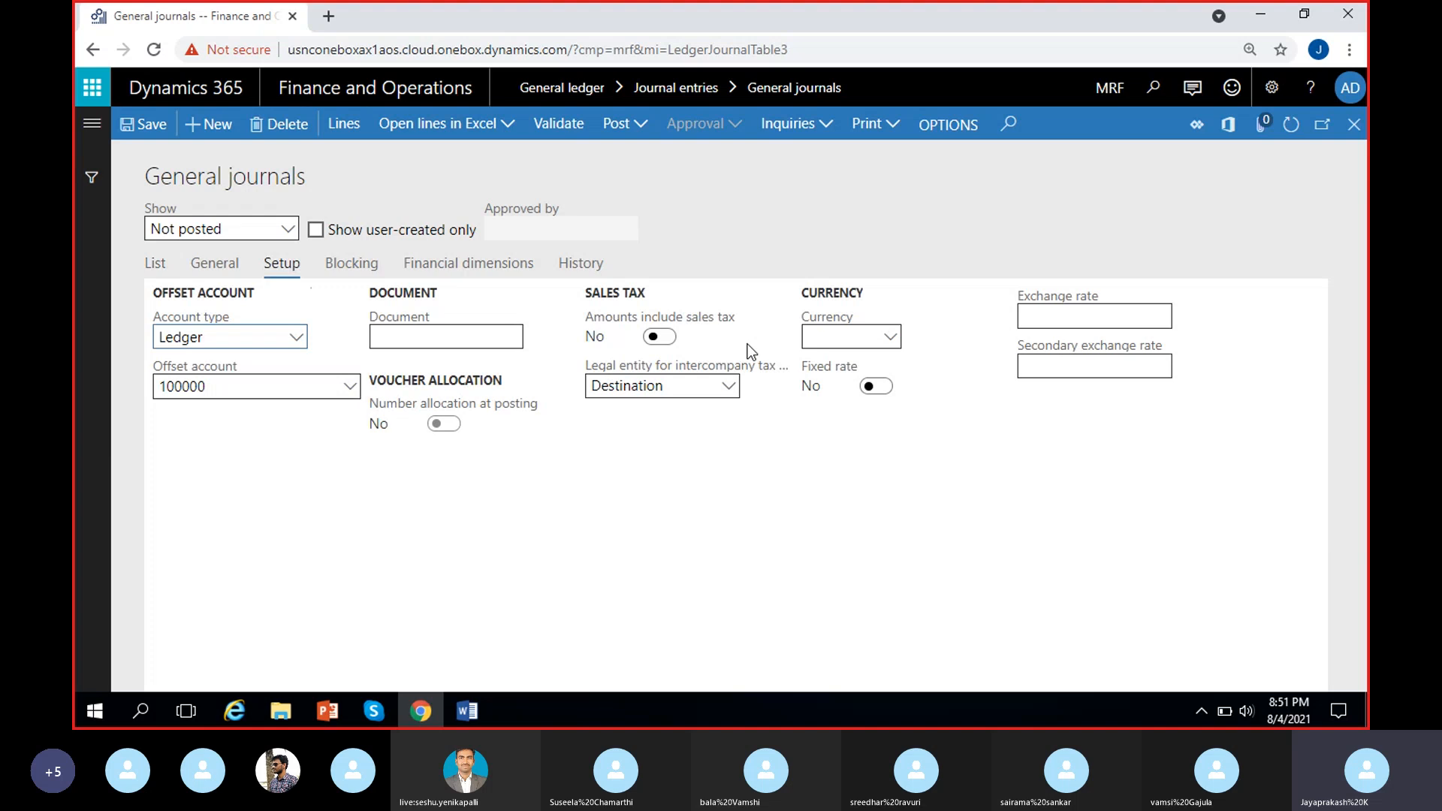
click(660, 340)
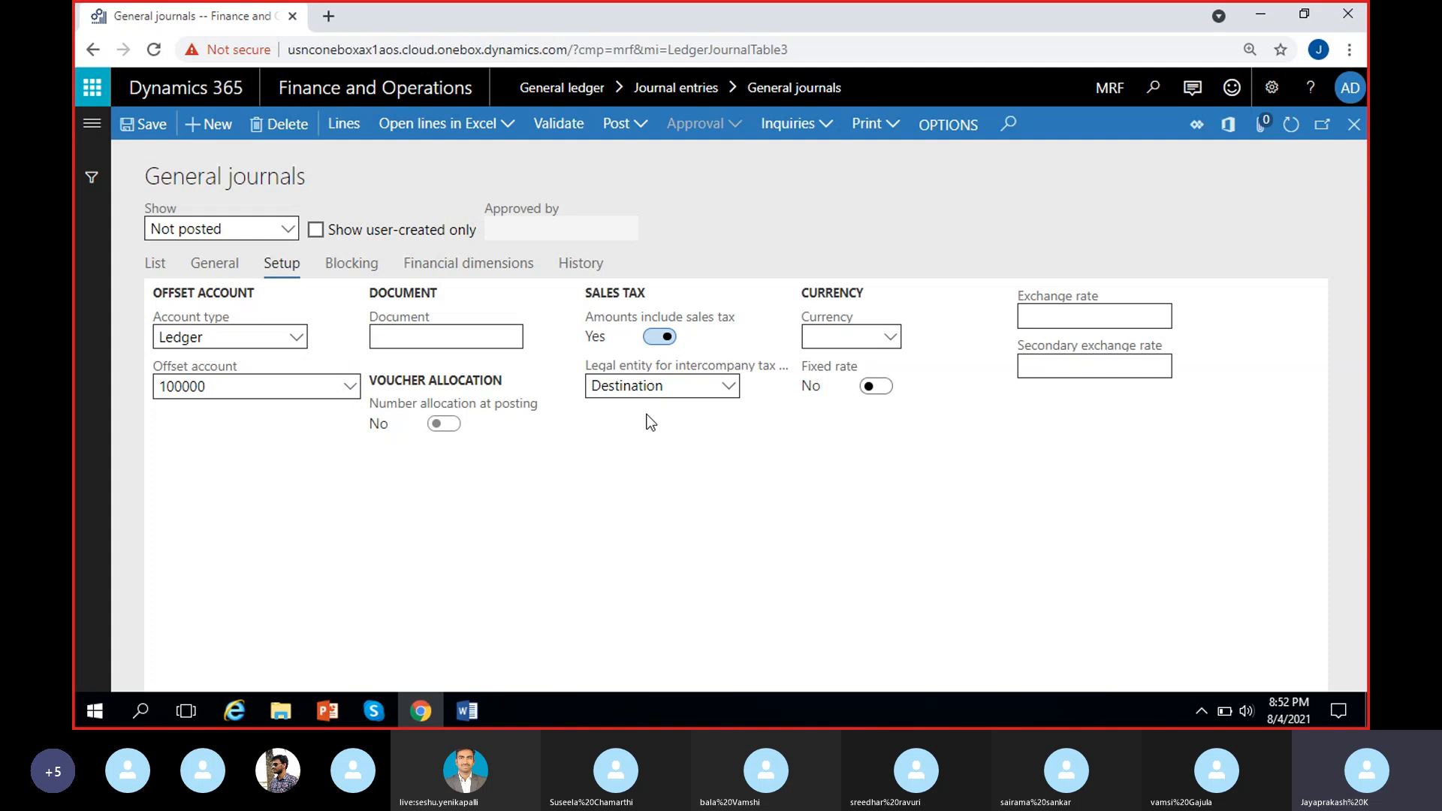
click(727, 386)
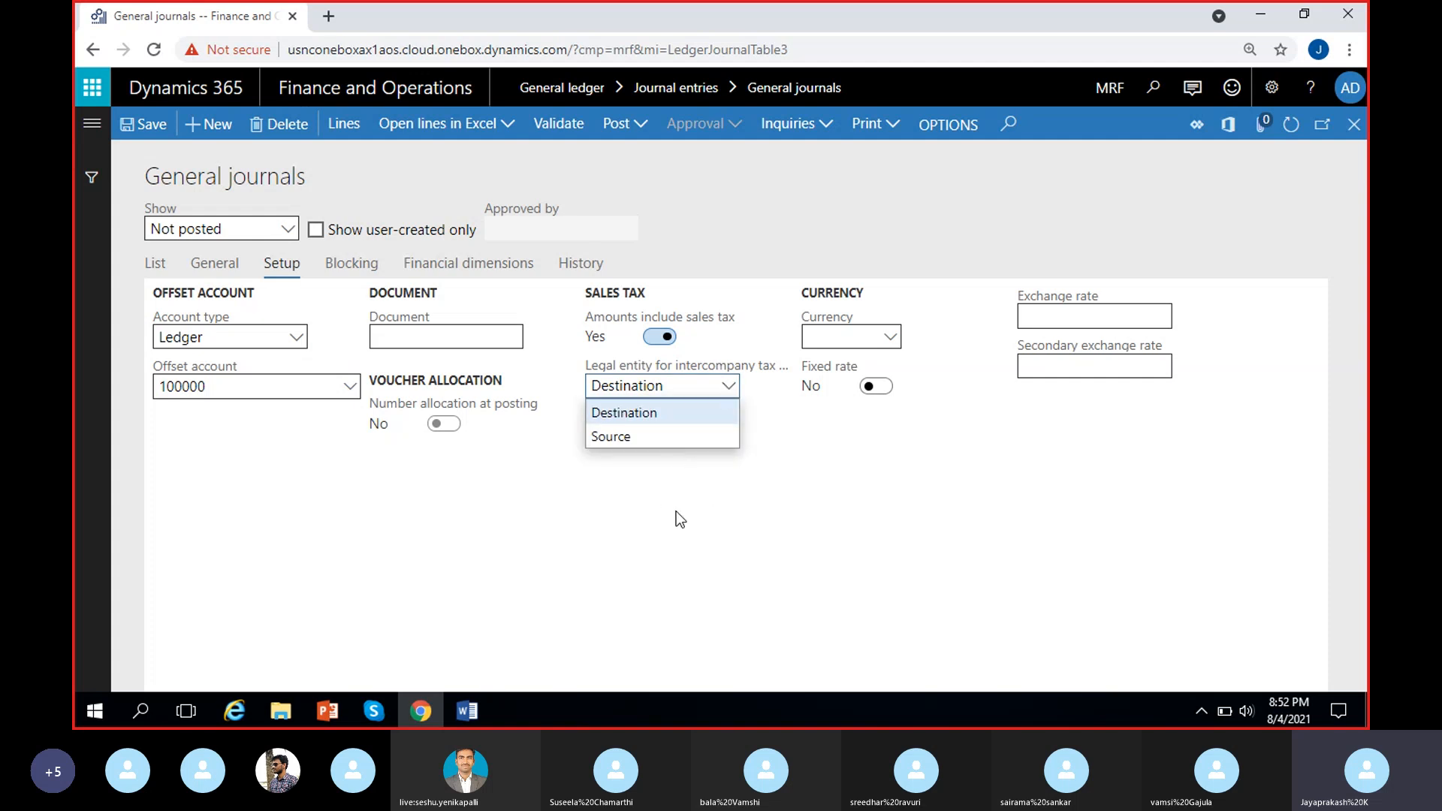
click(617, 521)
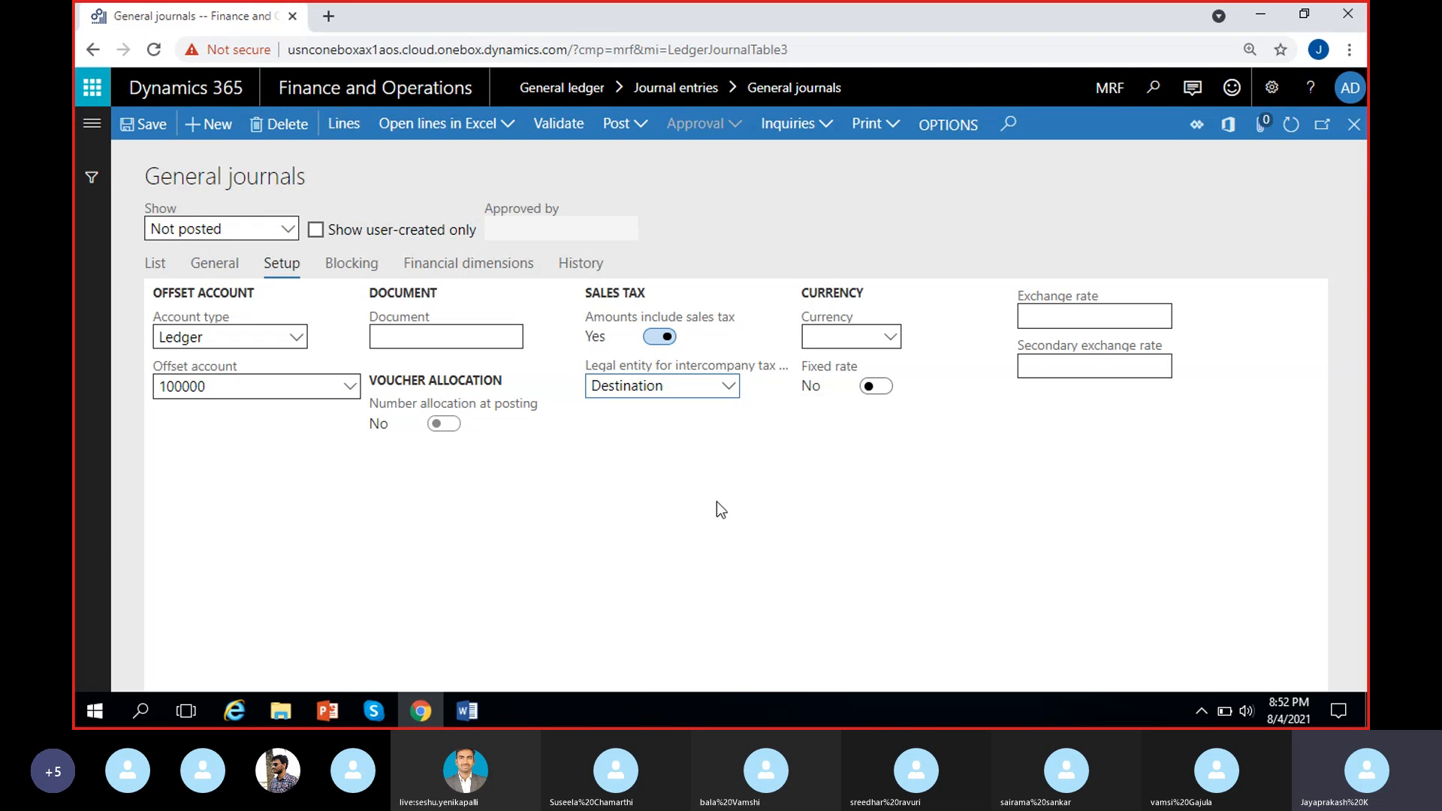
click(727, 387)
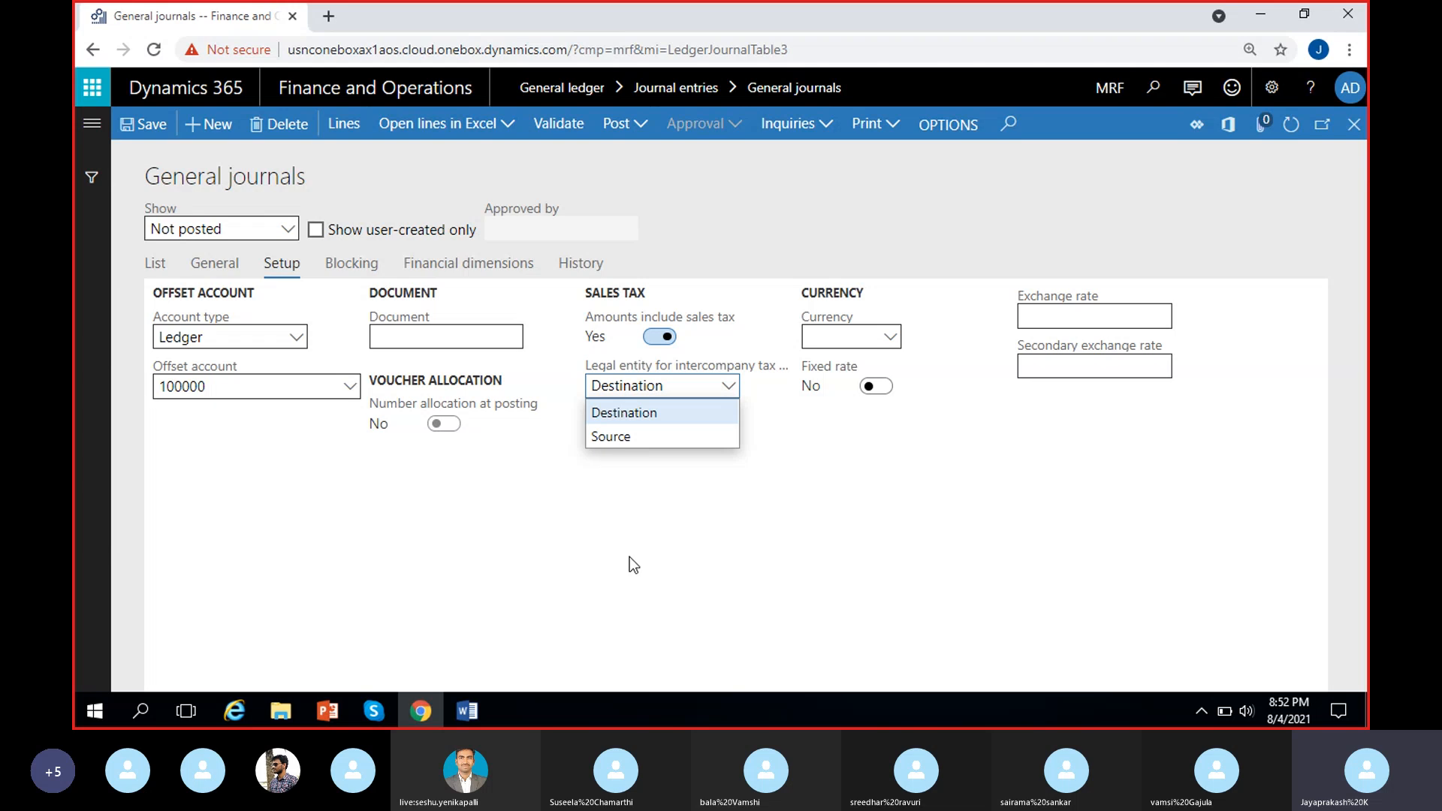
click(636, 535)
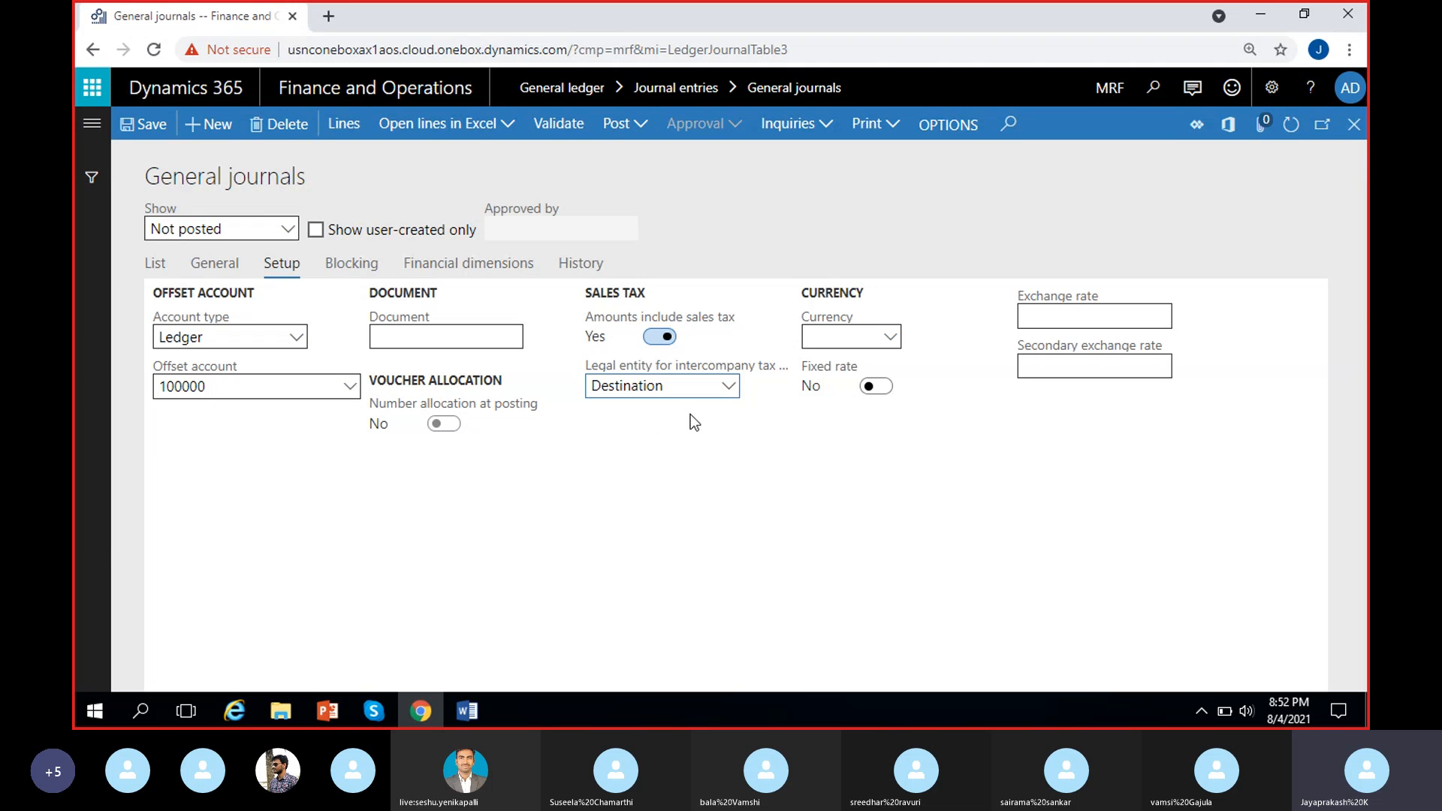
click(727, 387)
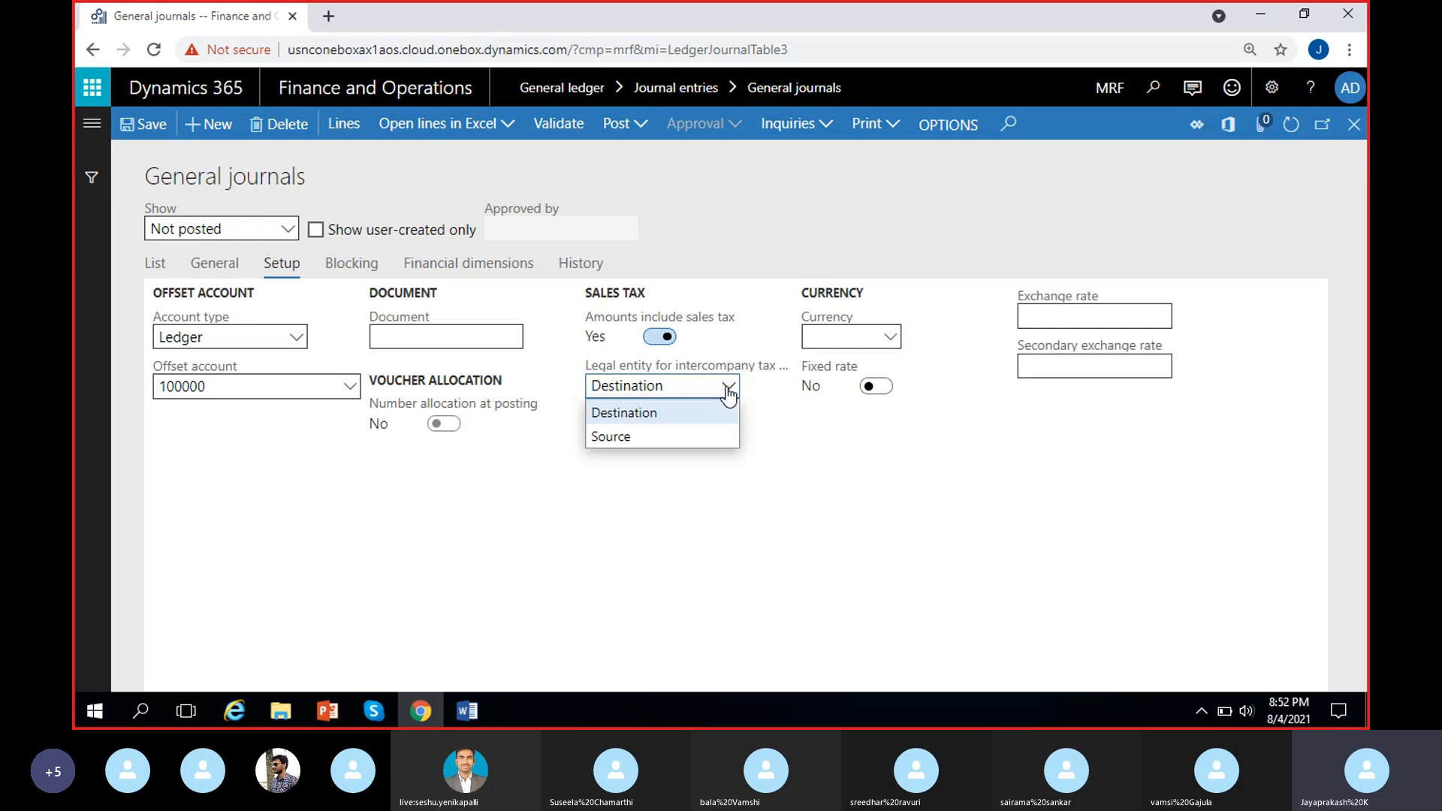
click(629, 534)
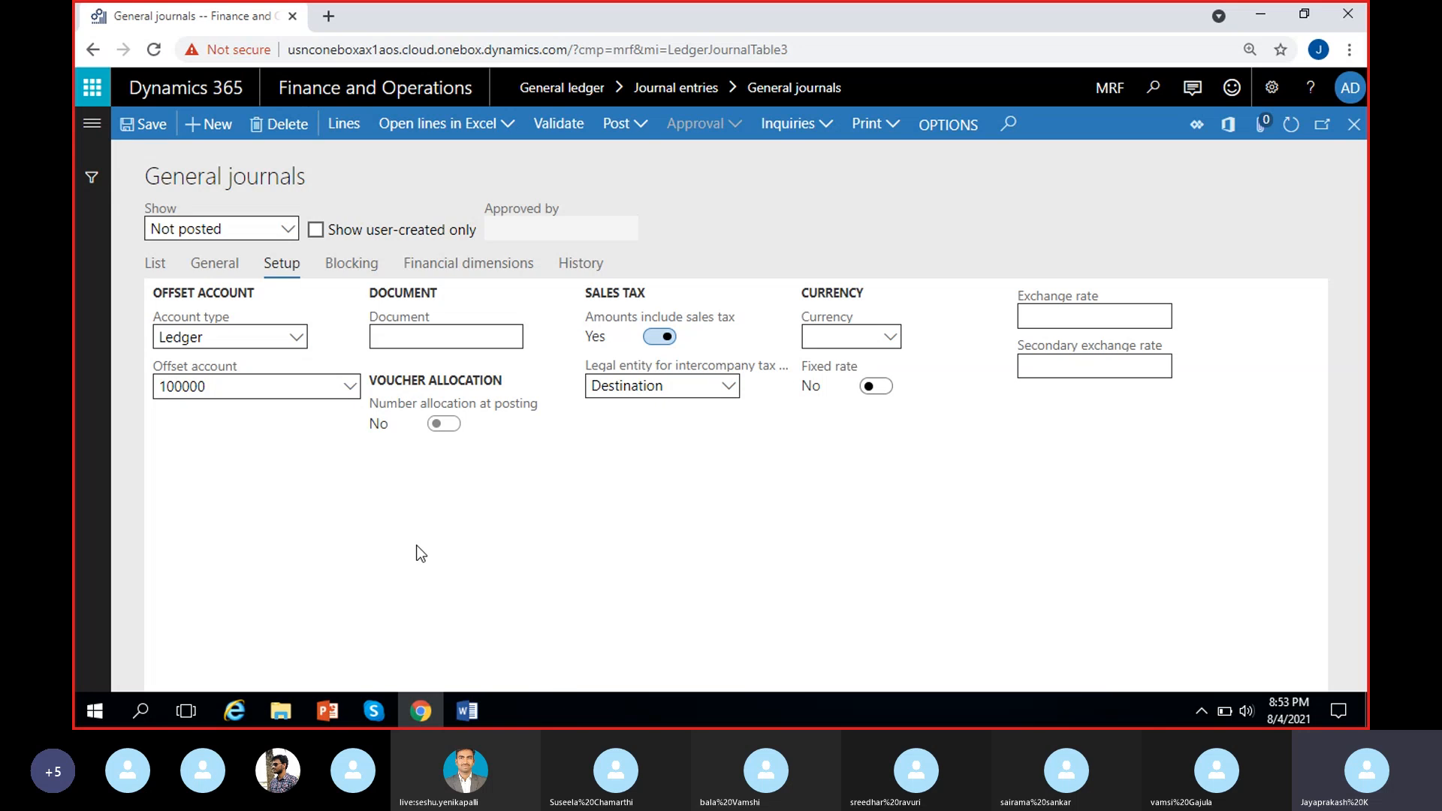
Step: Check the currencies available in the setup of journal MRF-000008, without selecting one
click(898, 347)
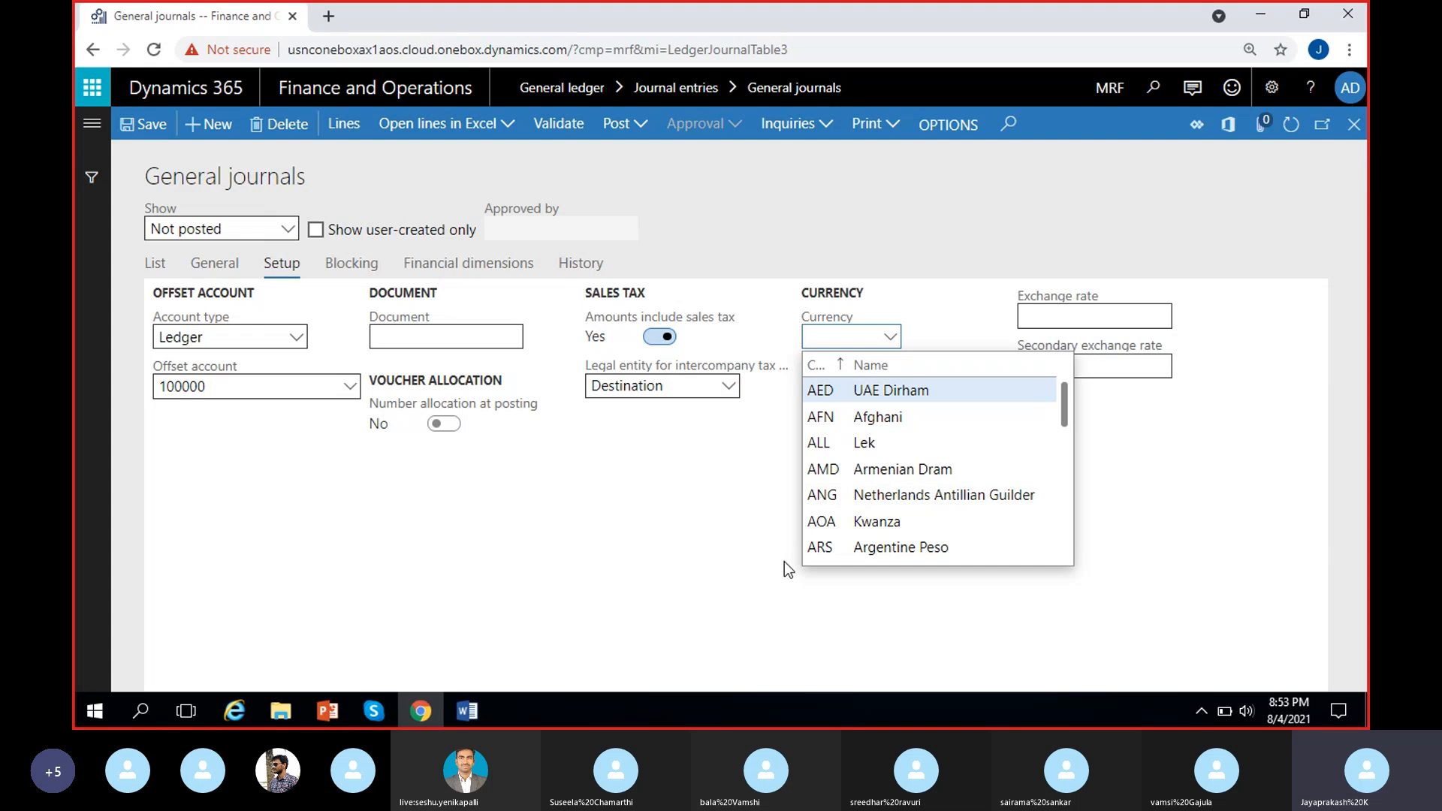
click(686, 551)
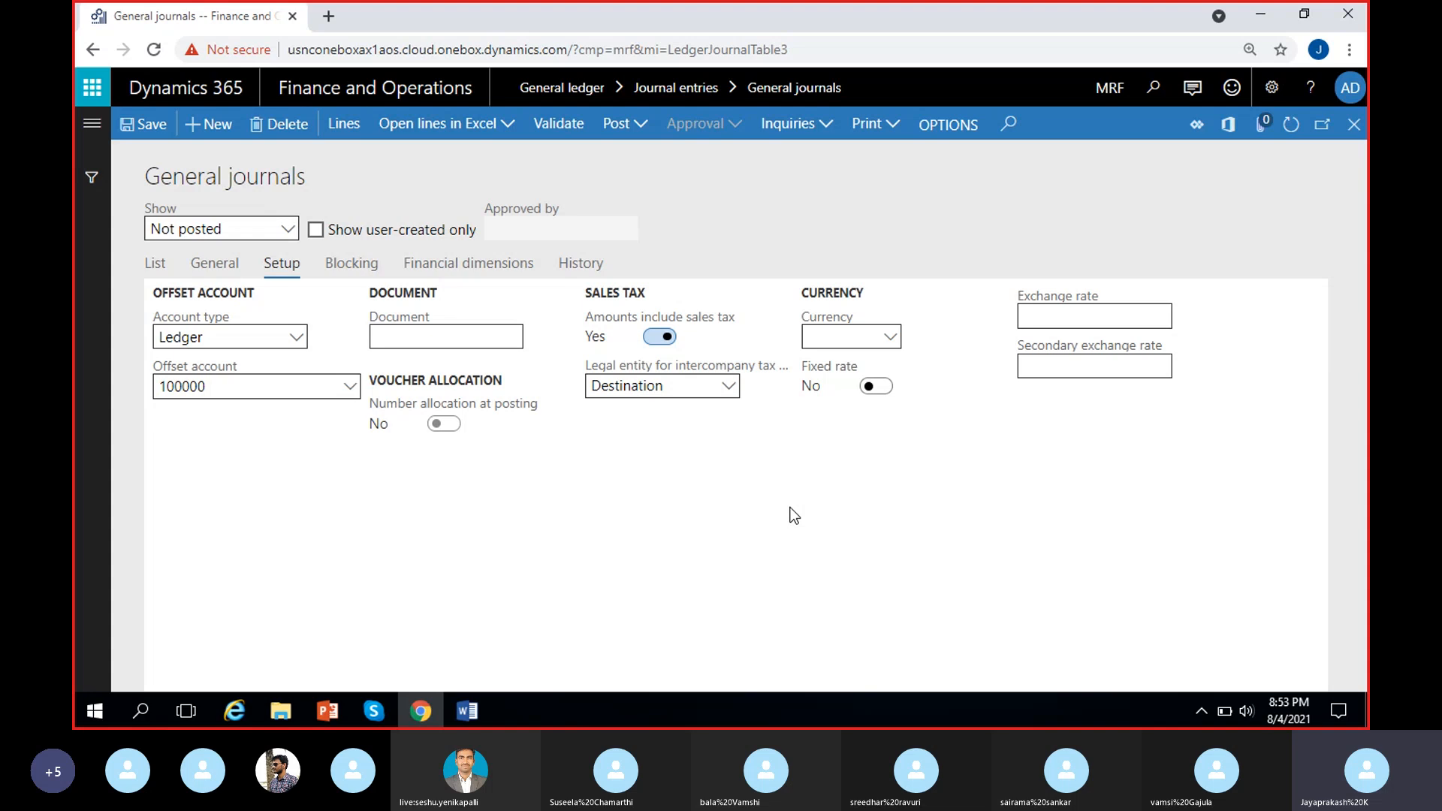
click(832, 330)
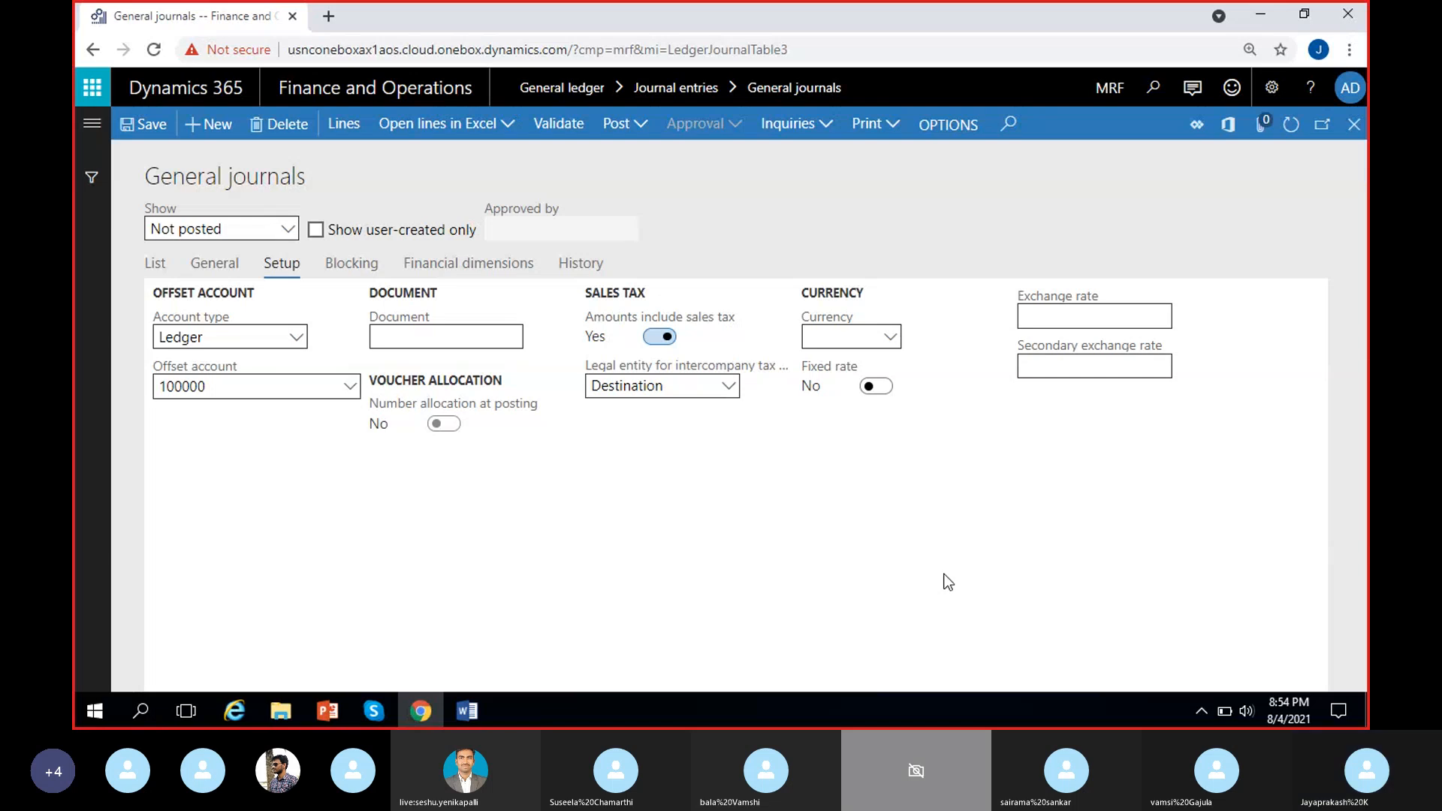
Step: Turn on Fixed rate for the journal's currency, go to the exchange rate field, and turn Fixed rate off again
click(882, 383)
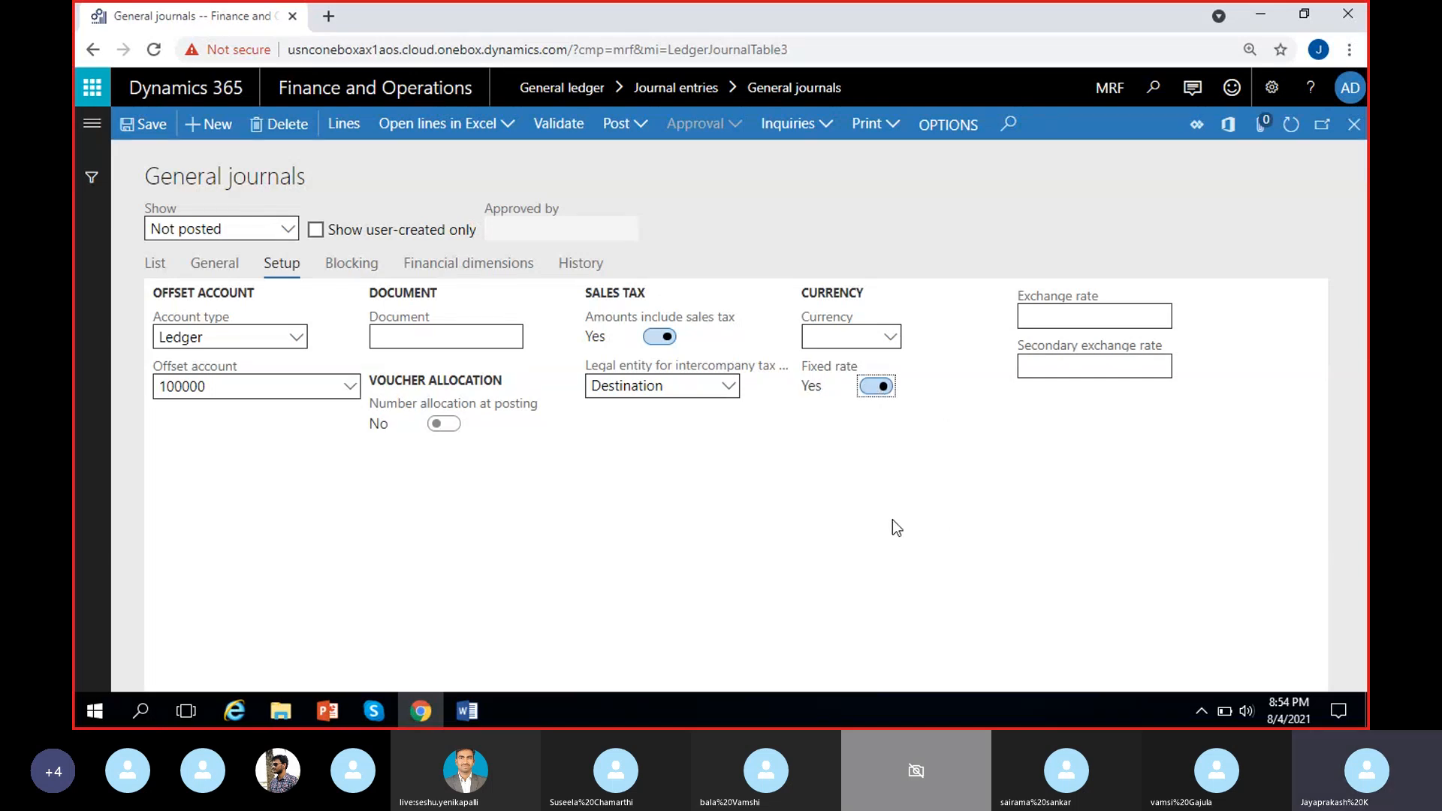
click(1039, 321)
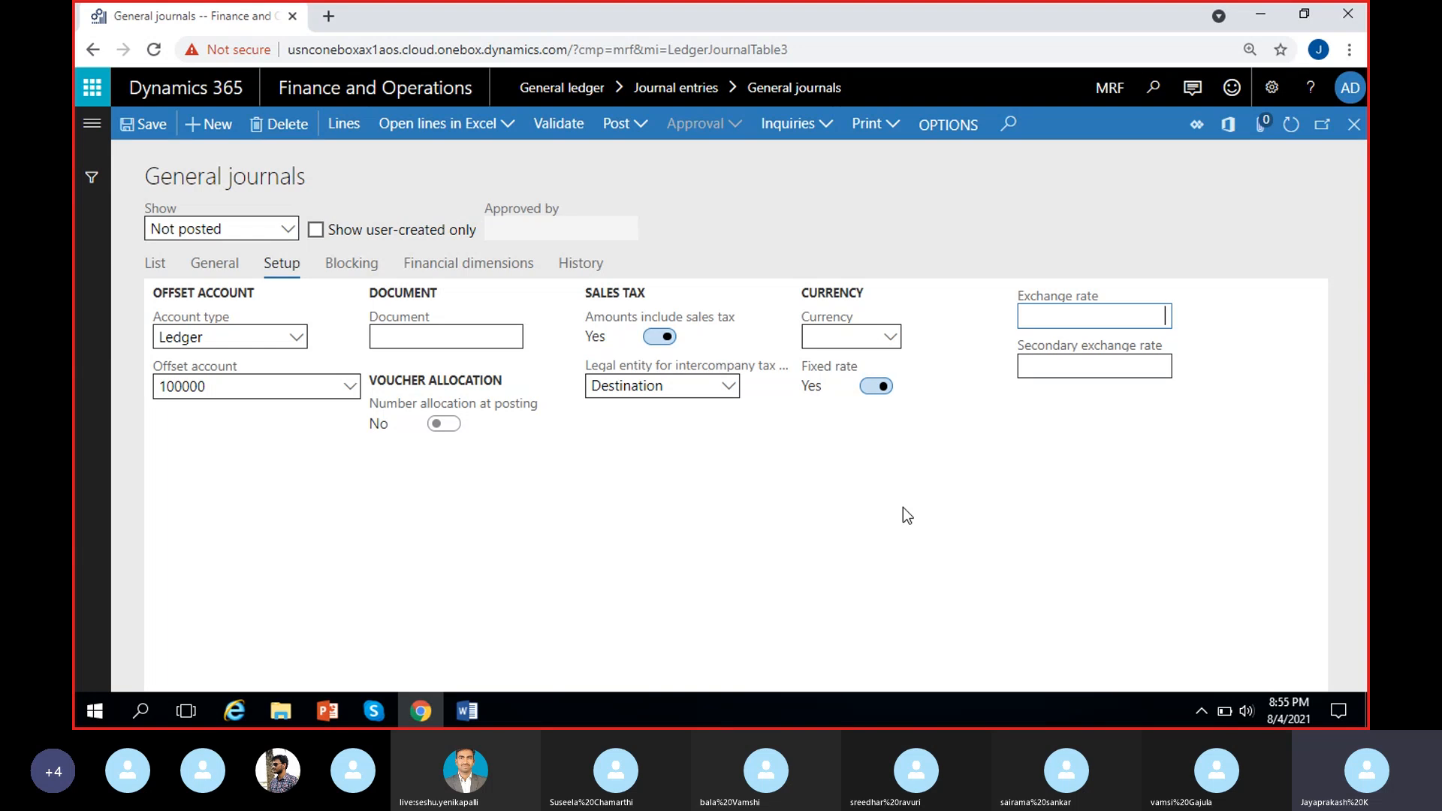
click(868, 389)
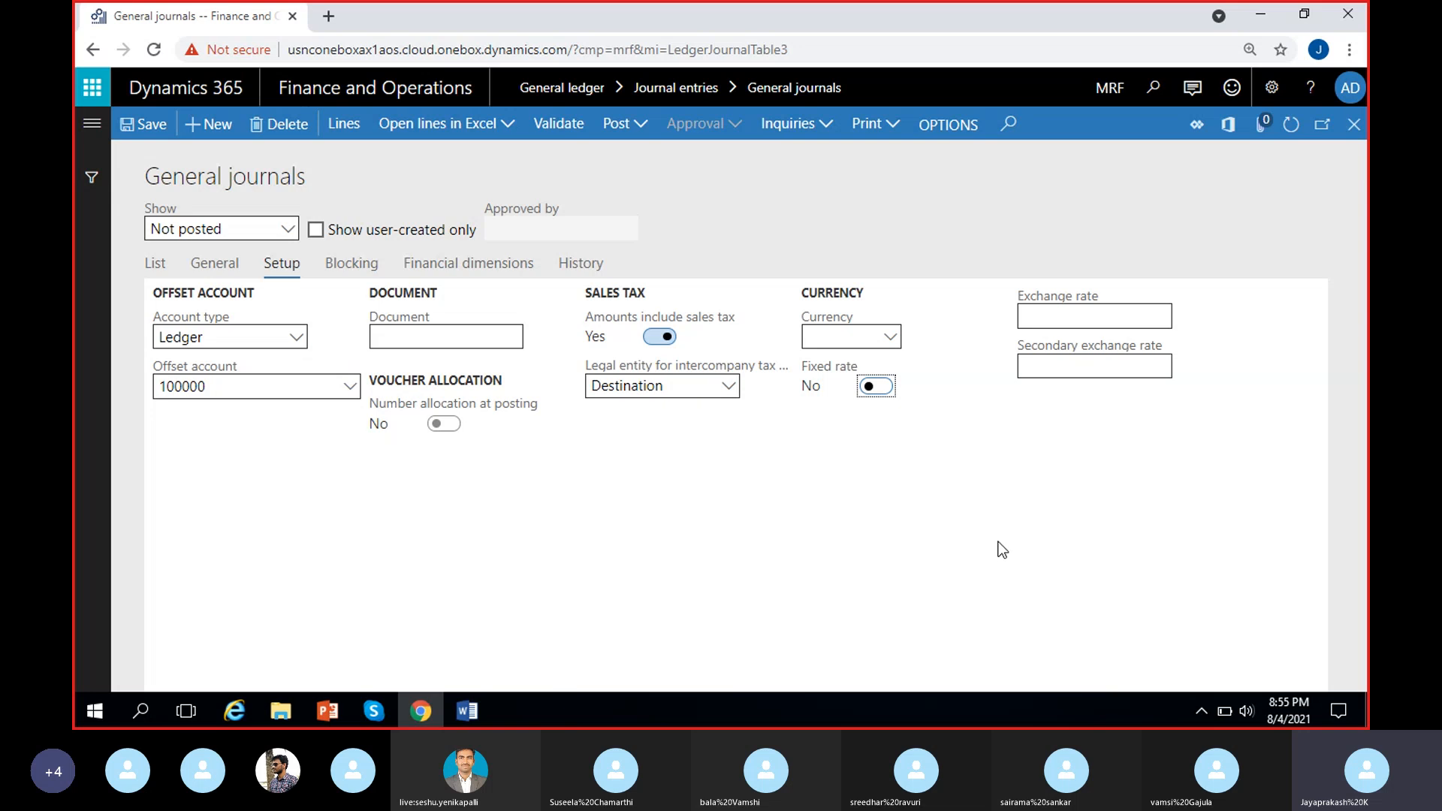
click(906, 529)
Step: Examine the journal's blocking options and the In use columns in the general journals list
click(351, 264)
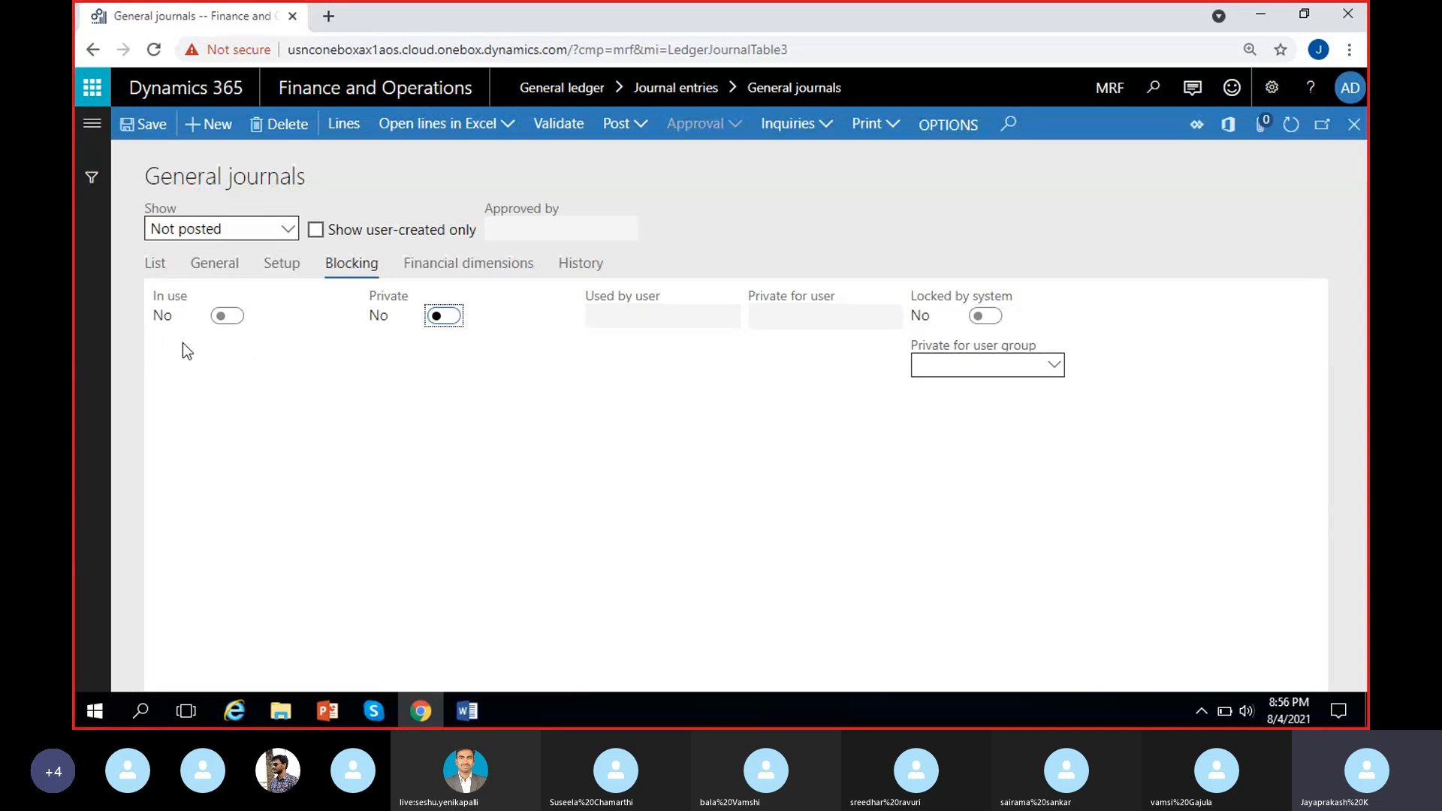
click(157, 264)
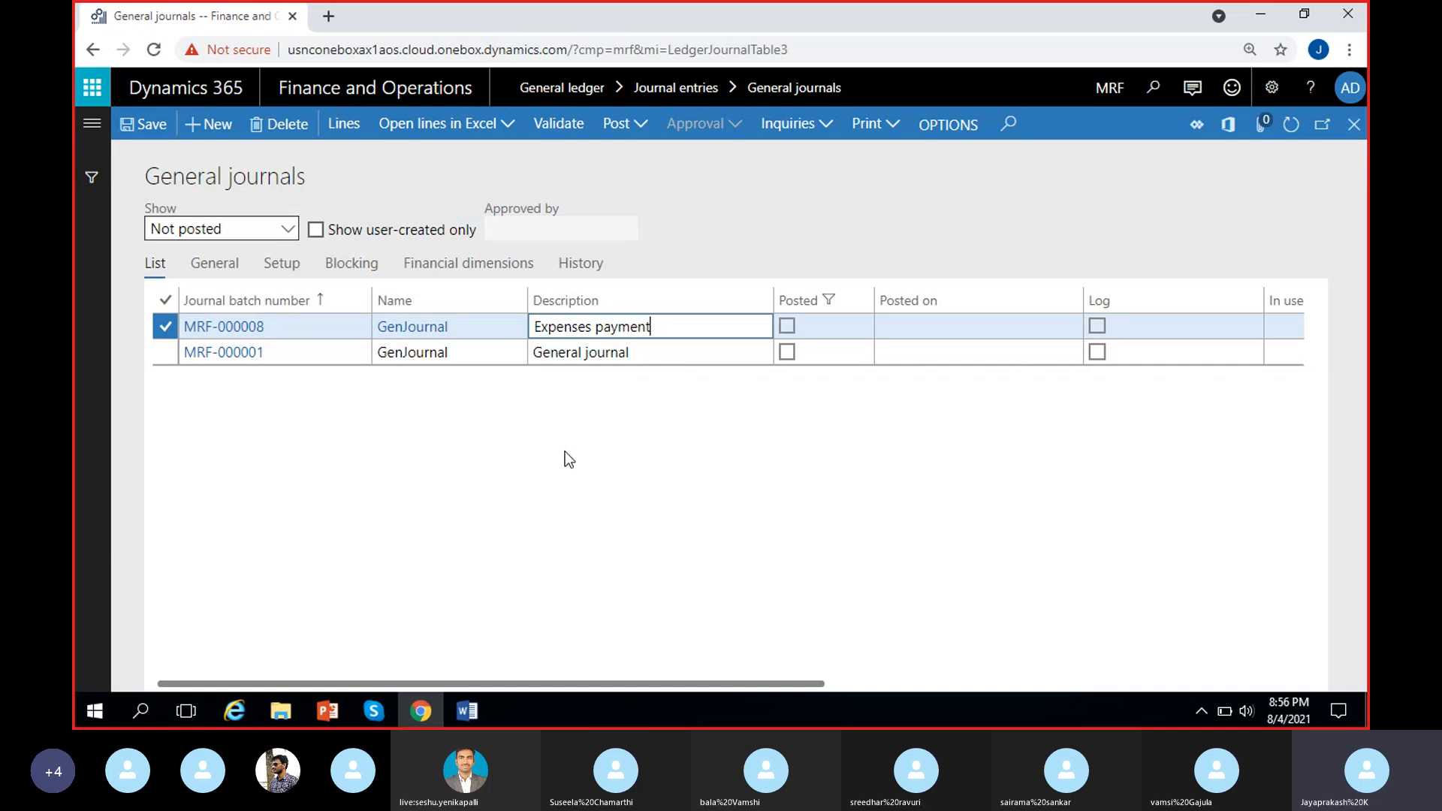
drag(740, 682, 958, 683)
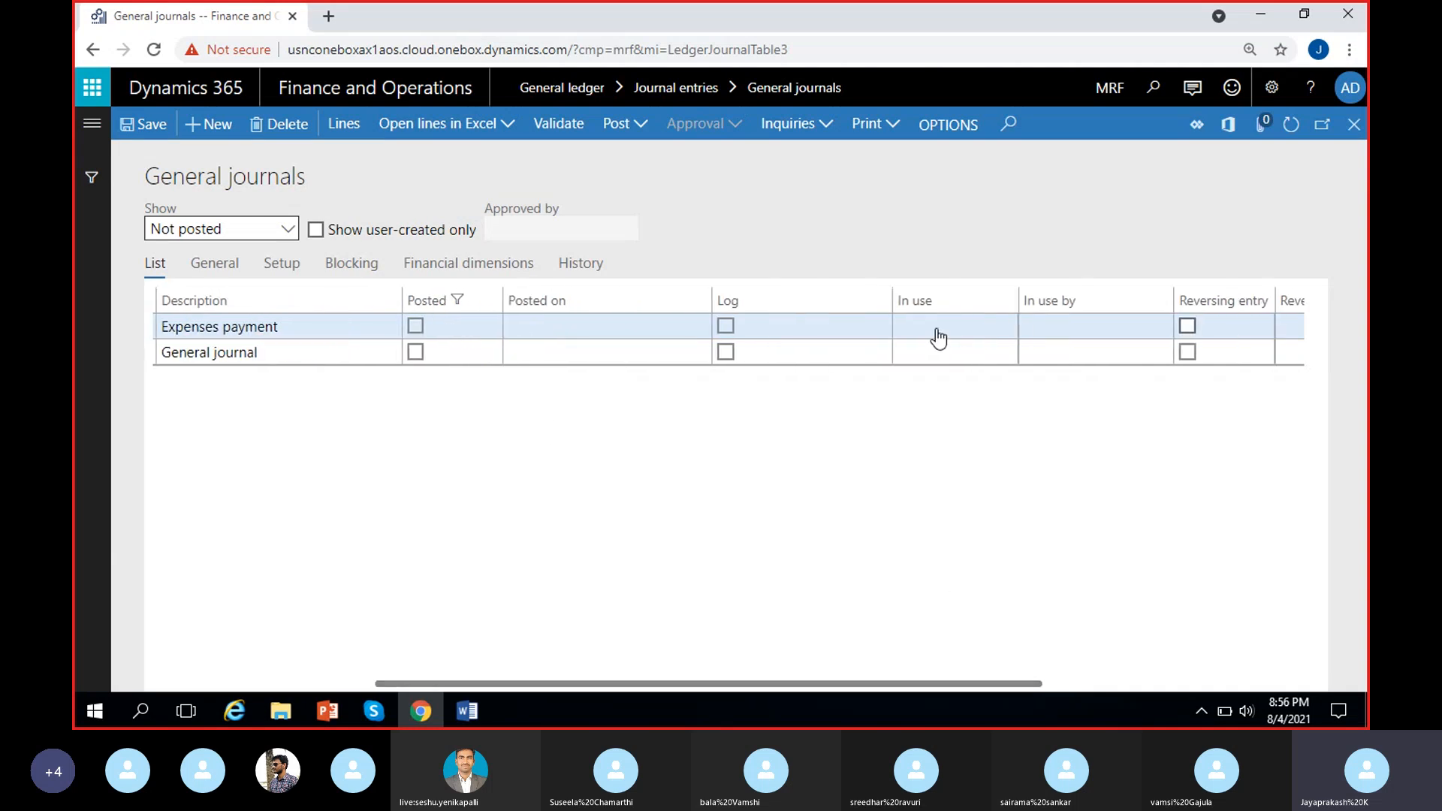
Step: Turn on Private in the blocking options of journal MRF-000008 and check which user it is private for
click(1069, 321)
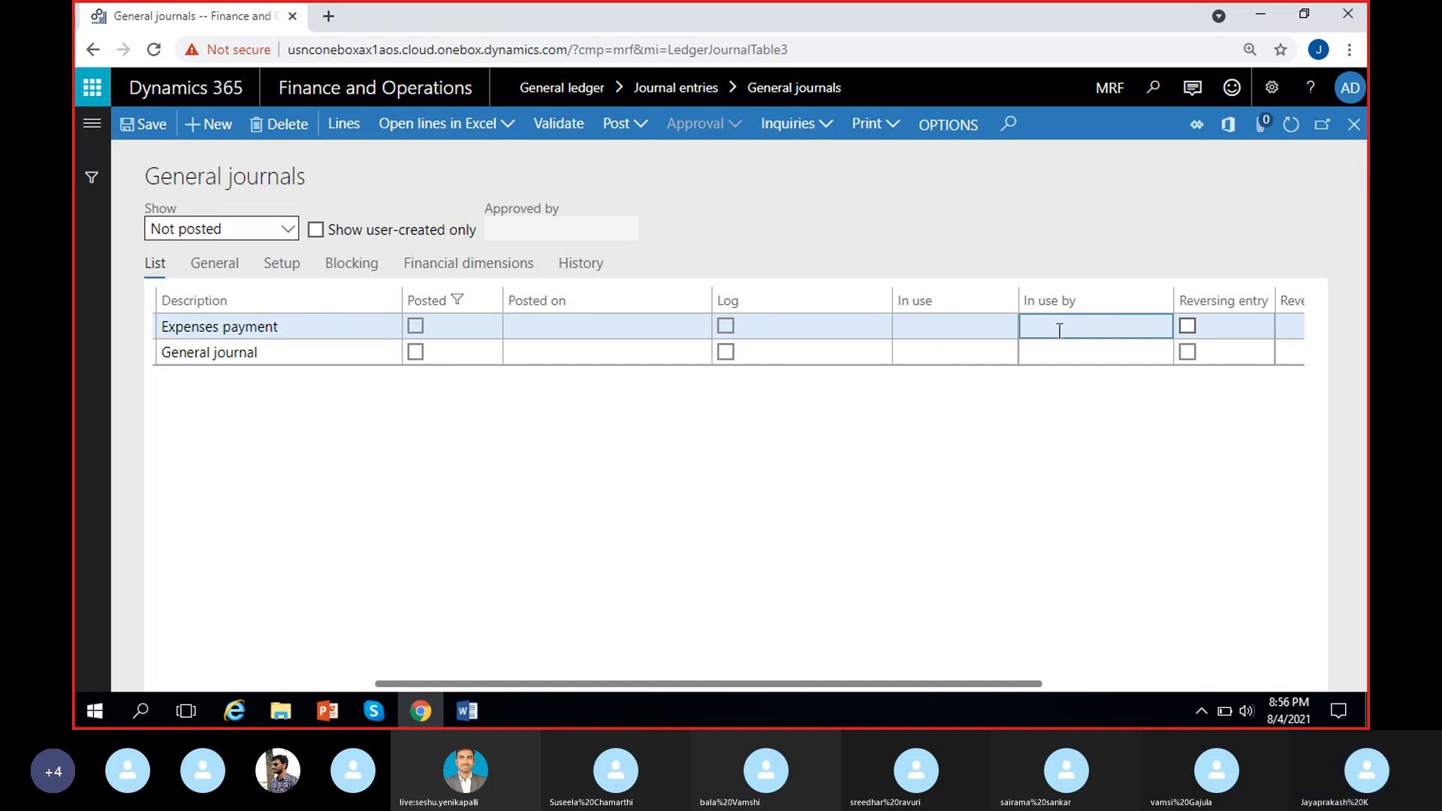
click(339, 266)
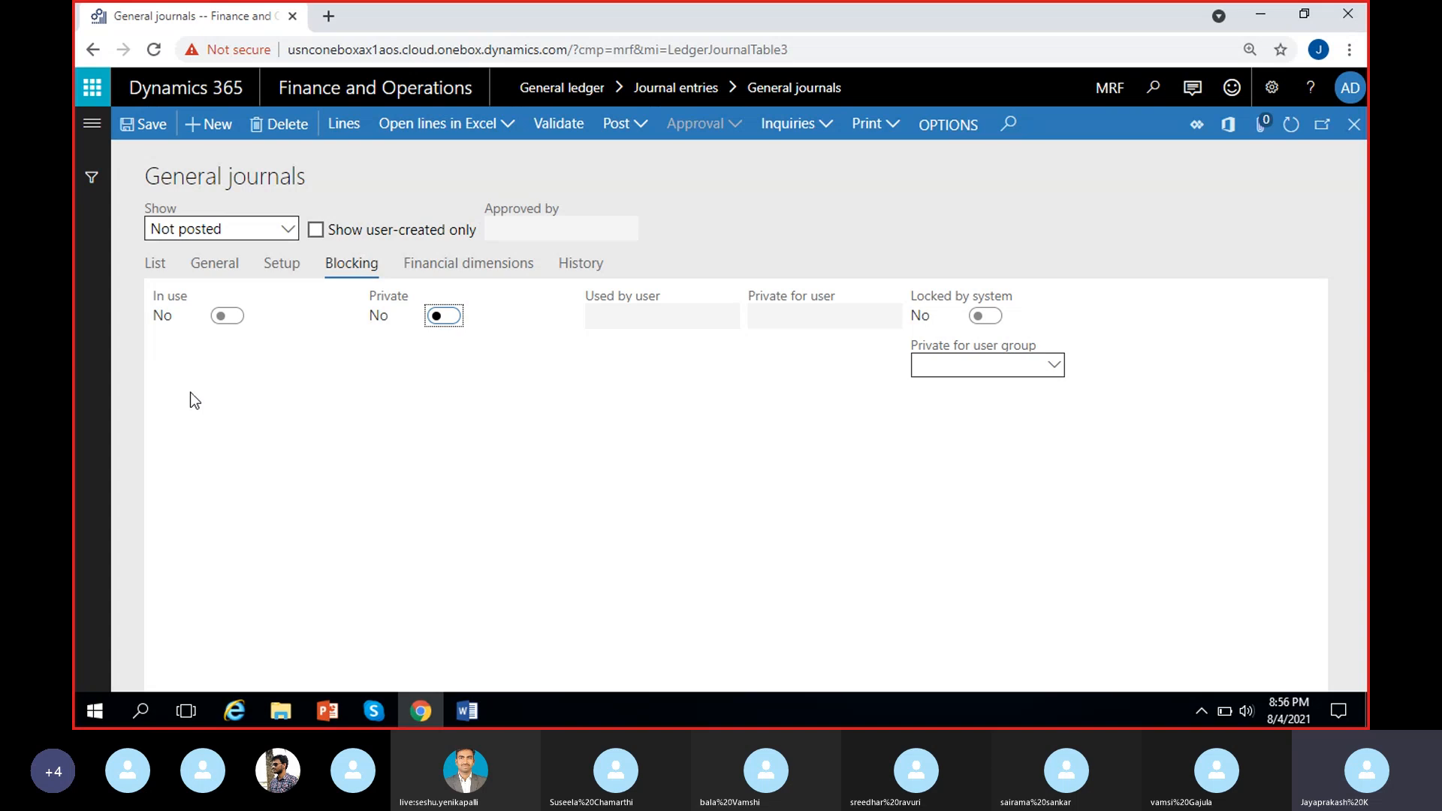
click(227, 316)
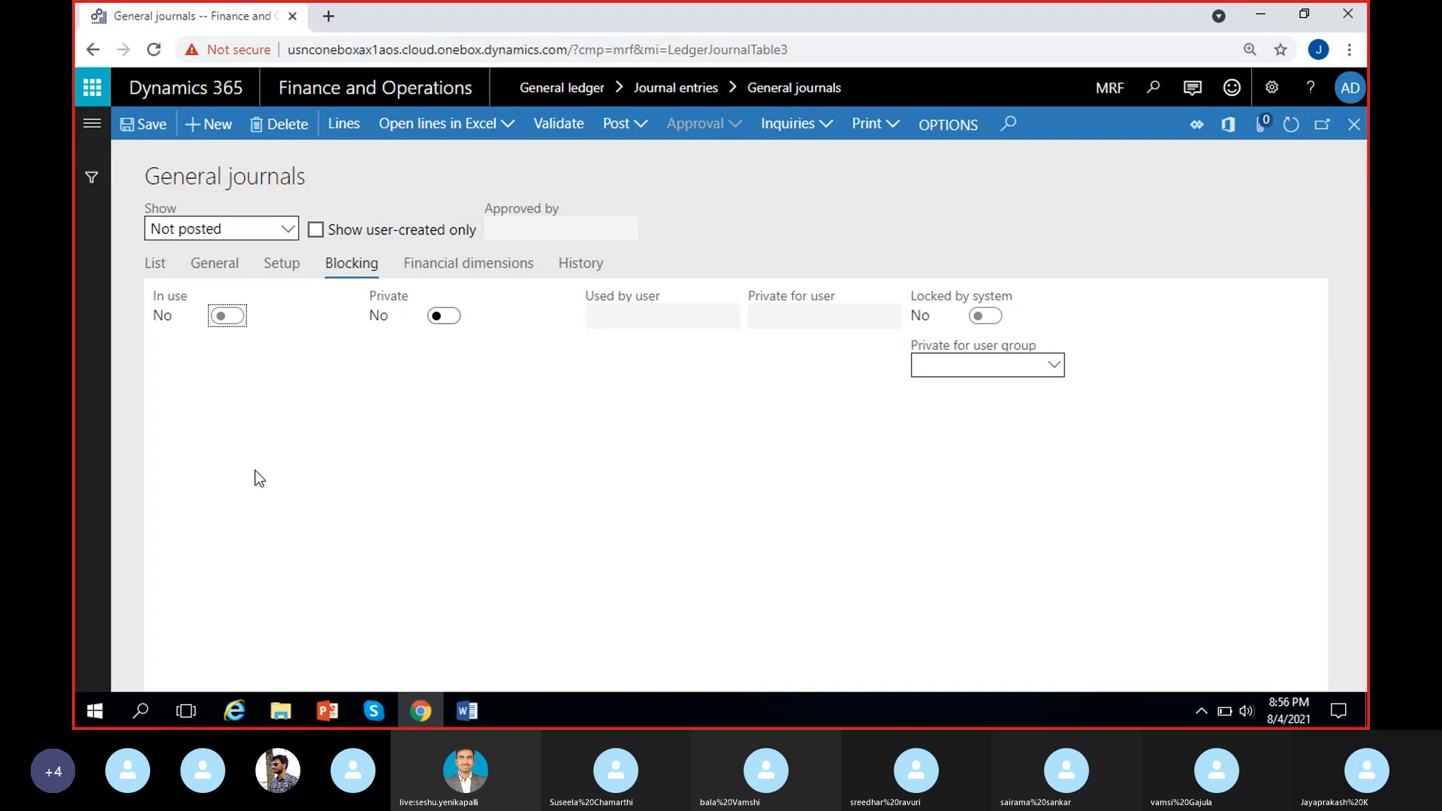
click(451, 316)
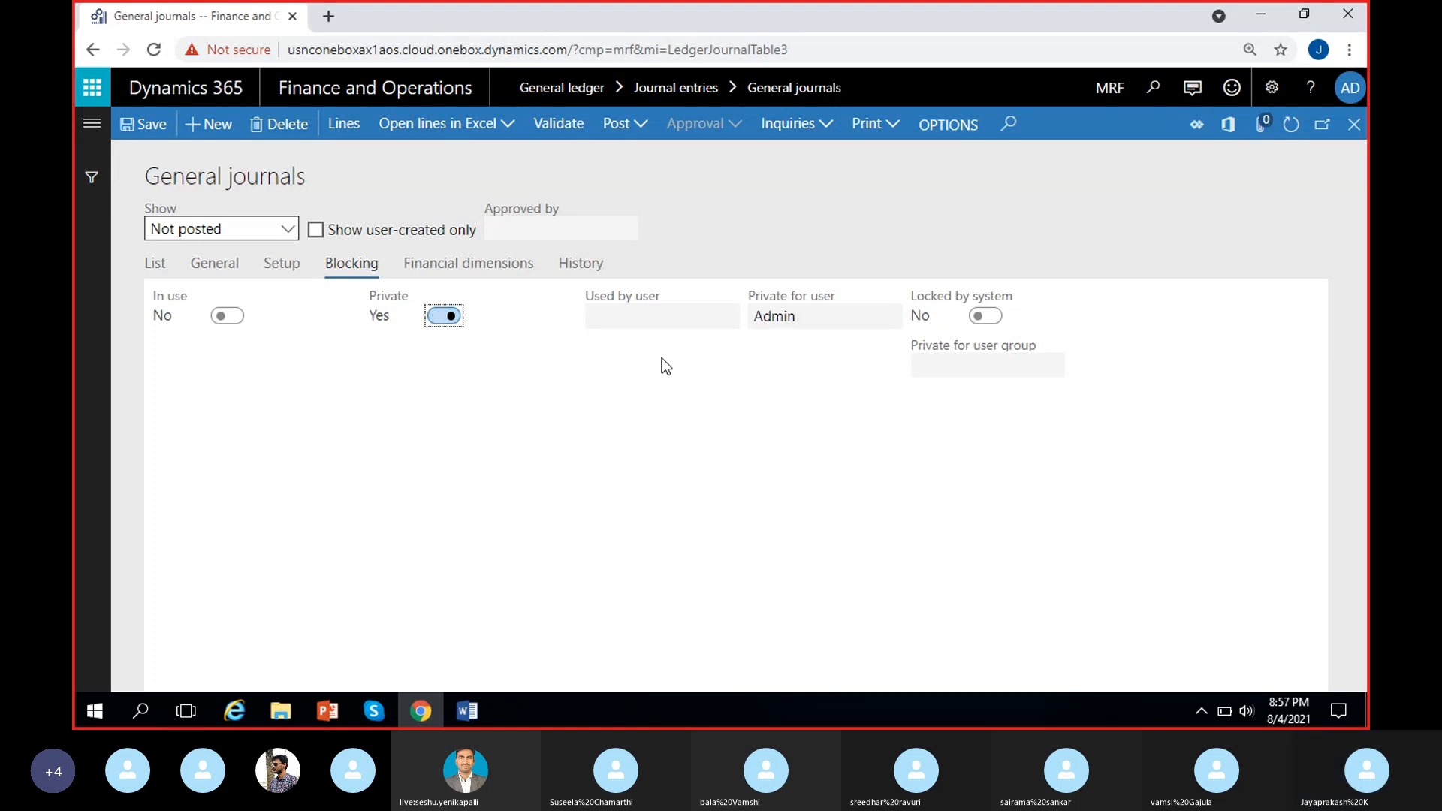
click(761, 316)
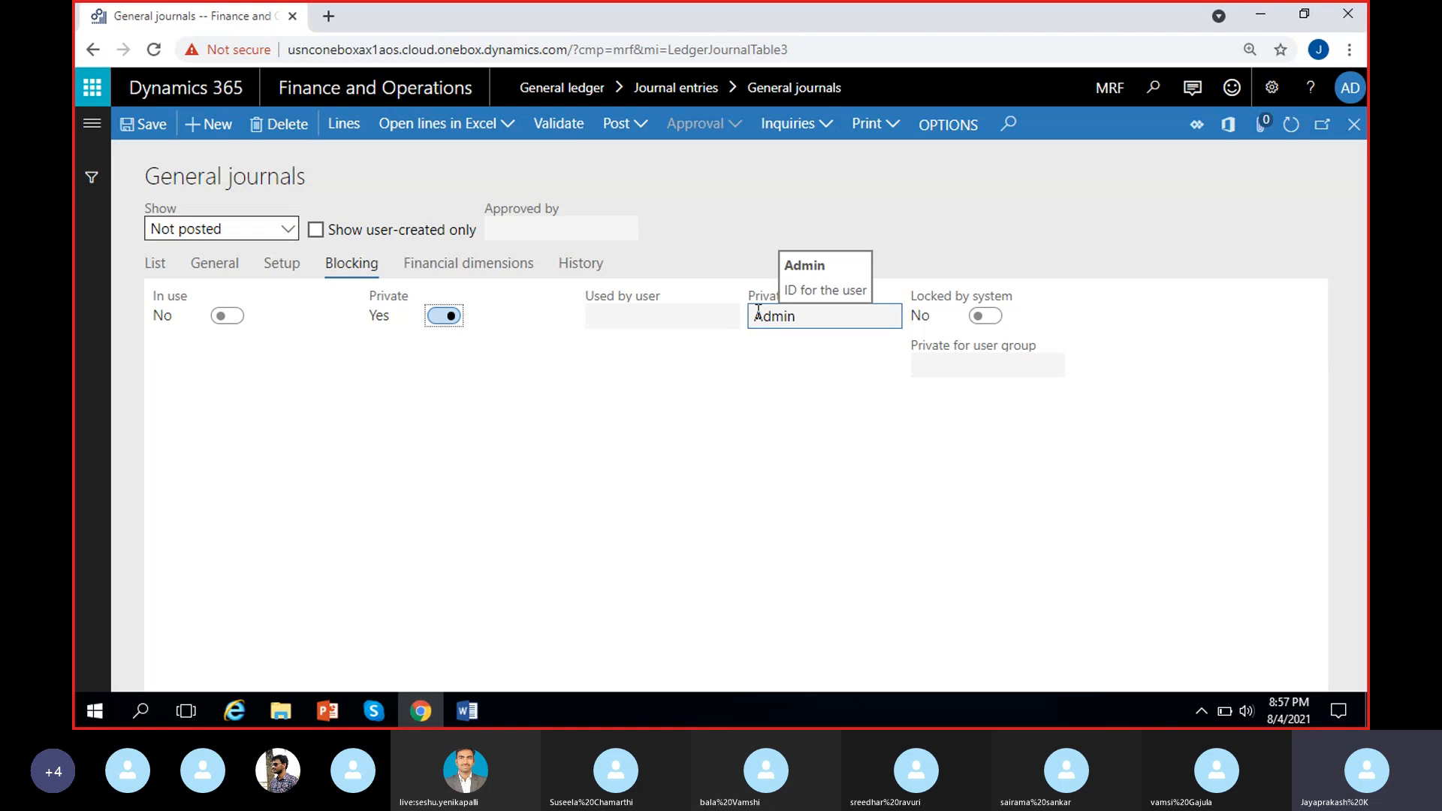
click(709, 427)
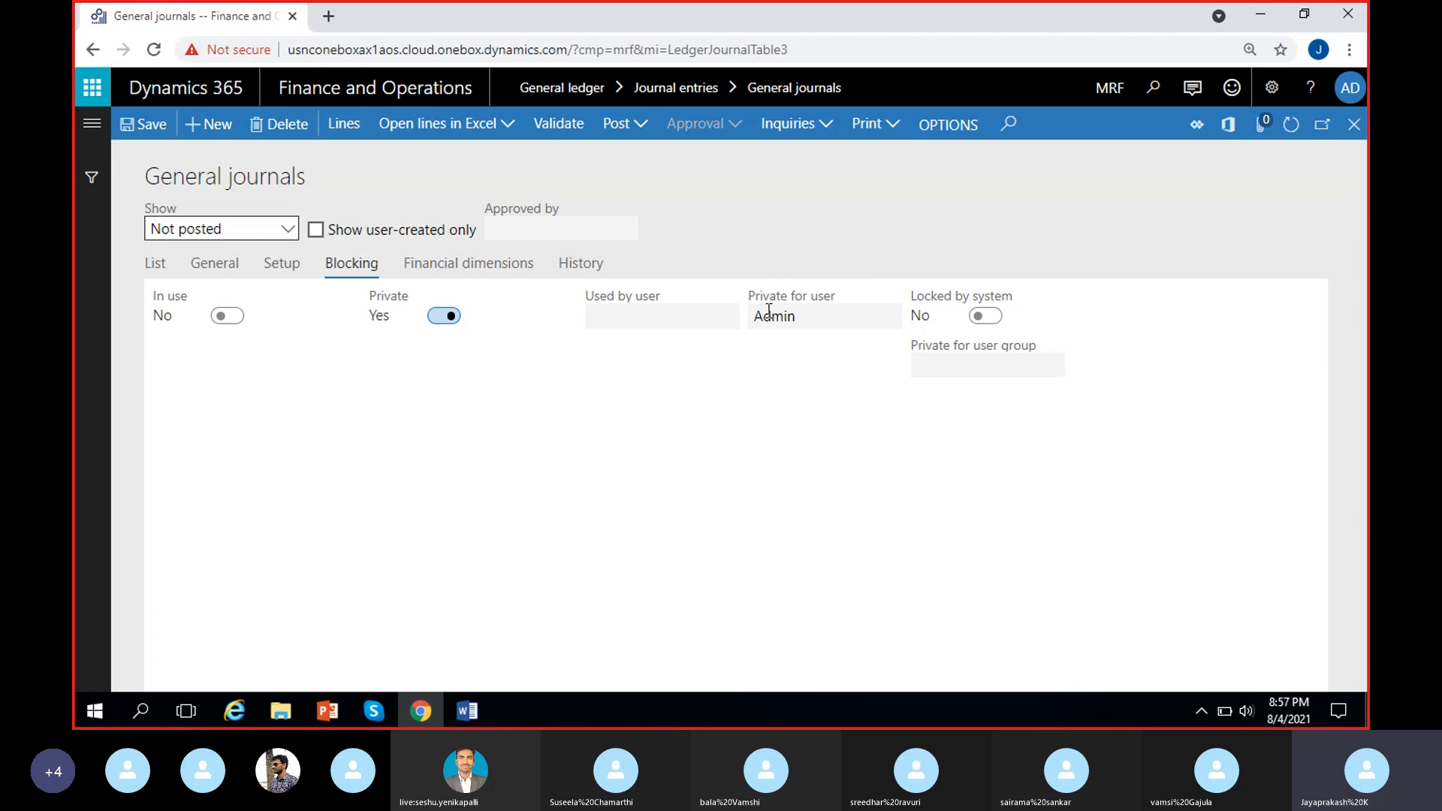
click(826, 315)
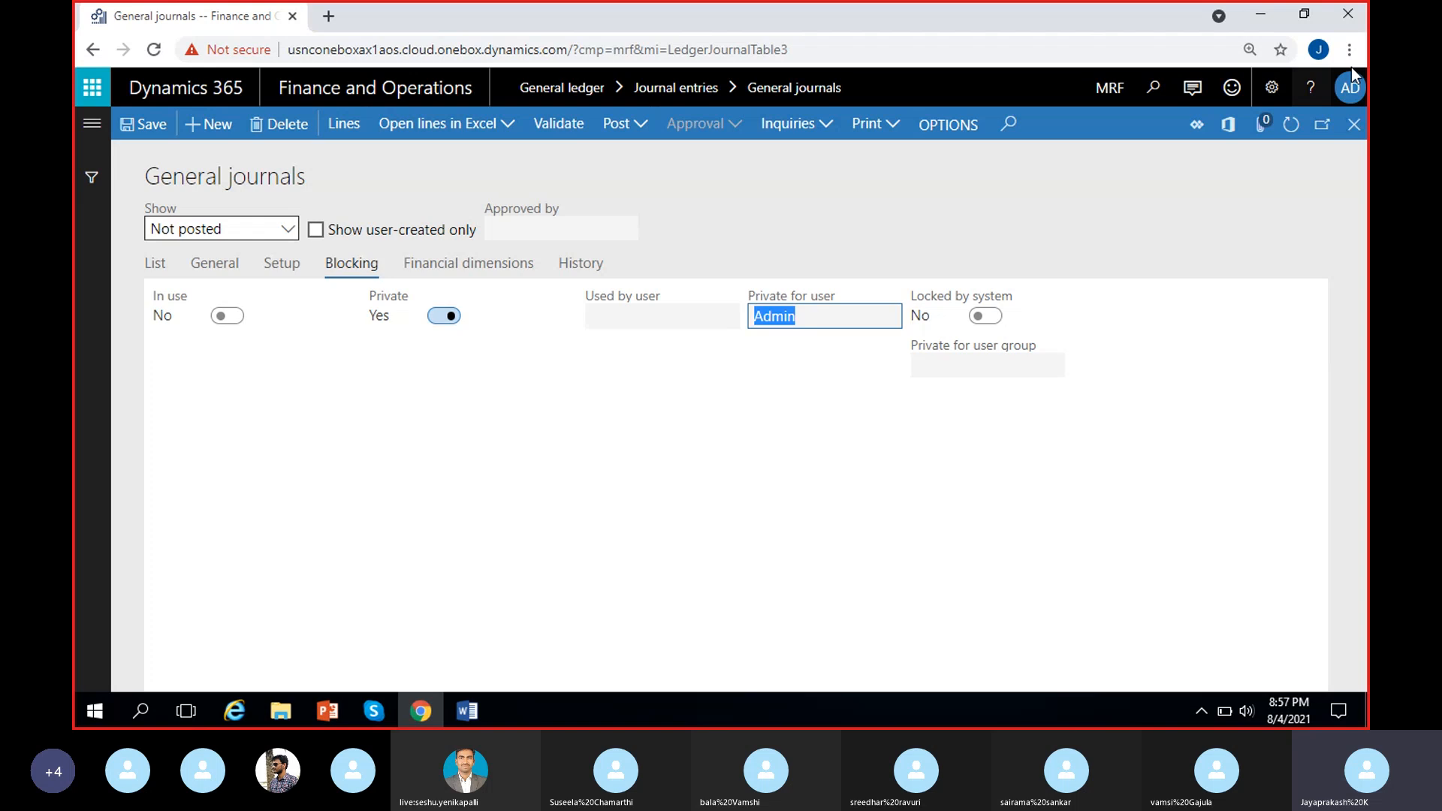
click(789, 370)
click(818, 314)
click(784, 376)
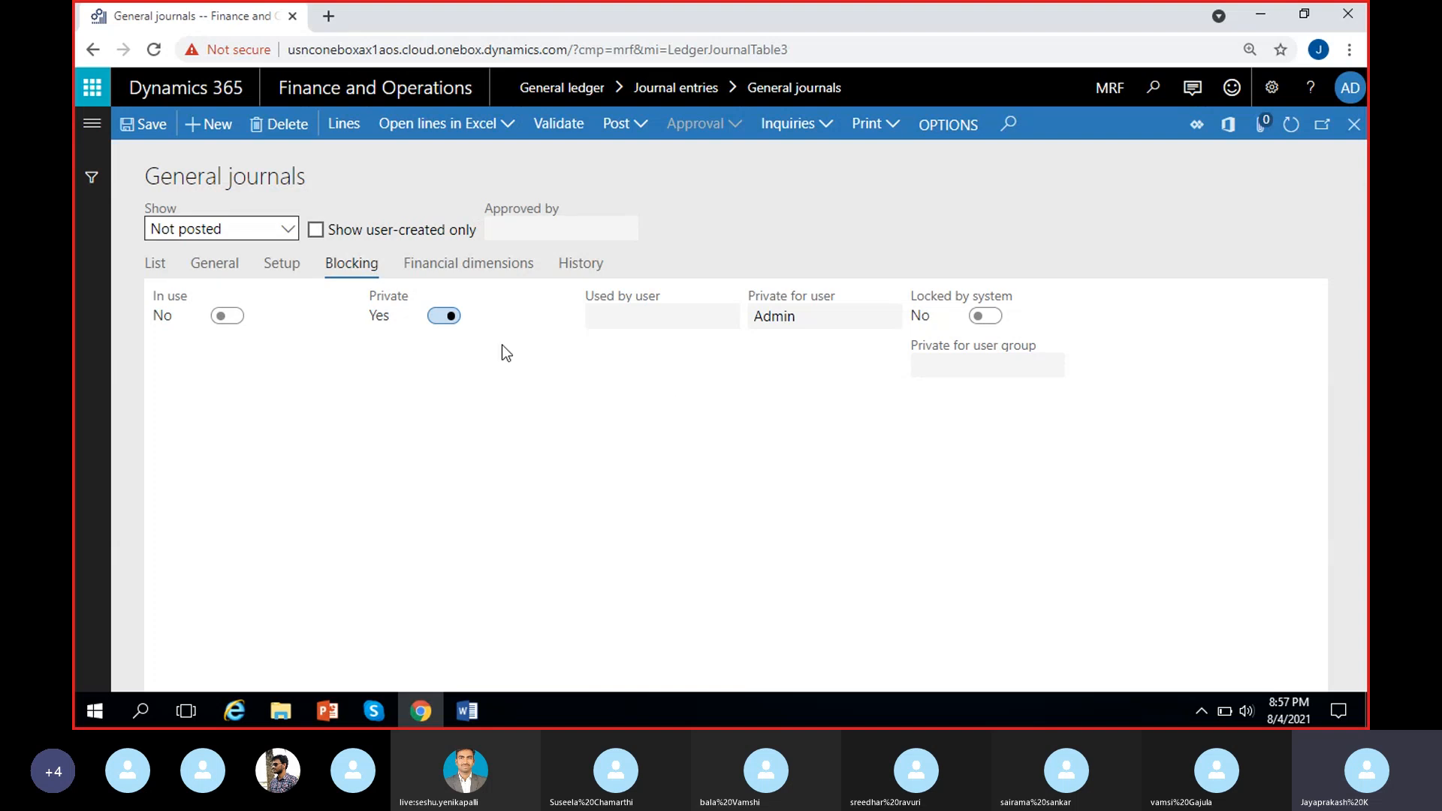
Step: Switch the journal's Private option off and on repeatedly to compare both states, leaving it set to No
click(444, 316)
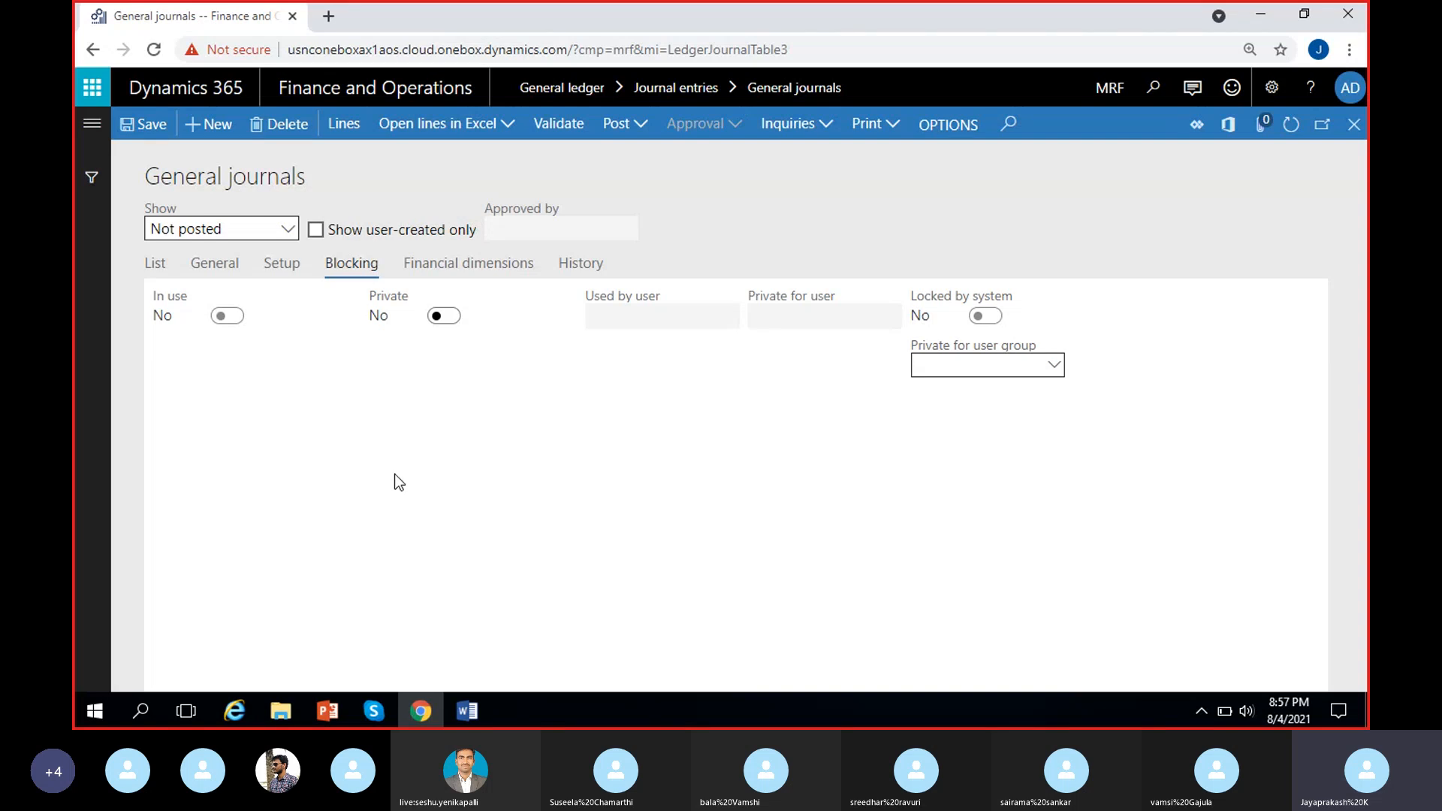
click(444, 316)
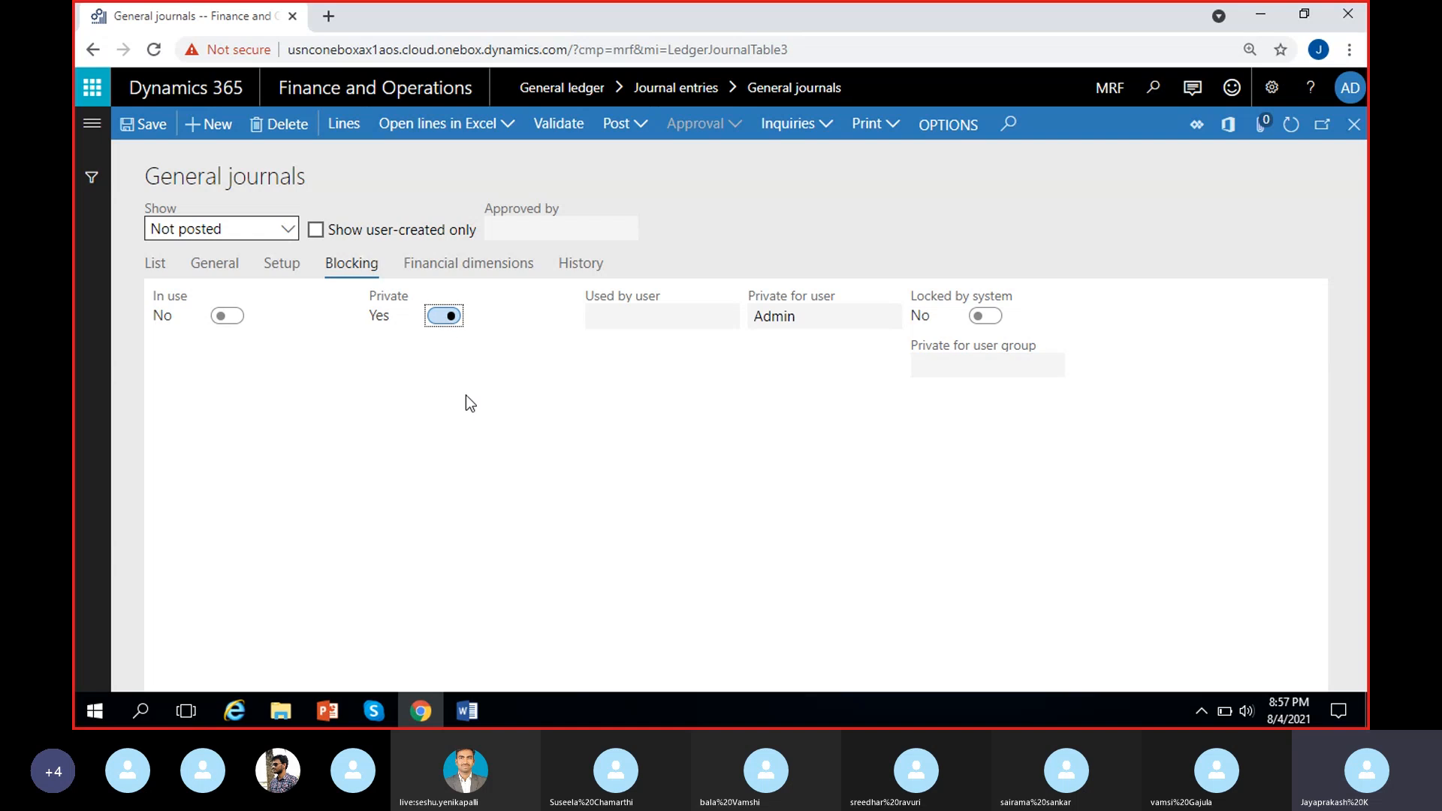
click(439, 317)
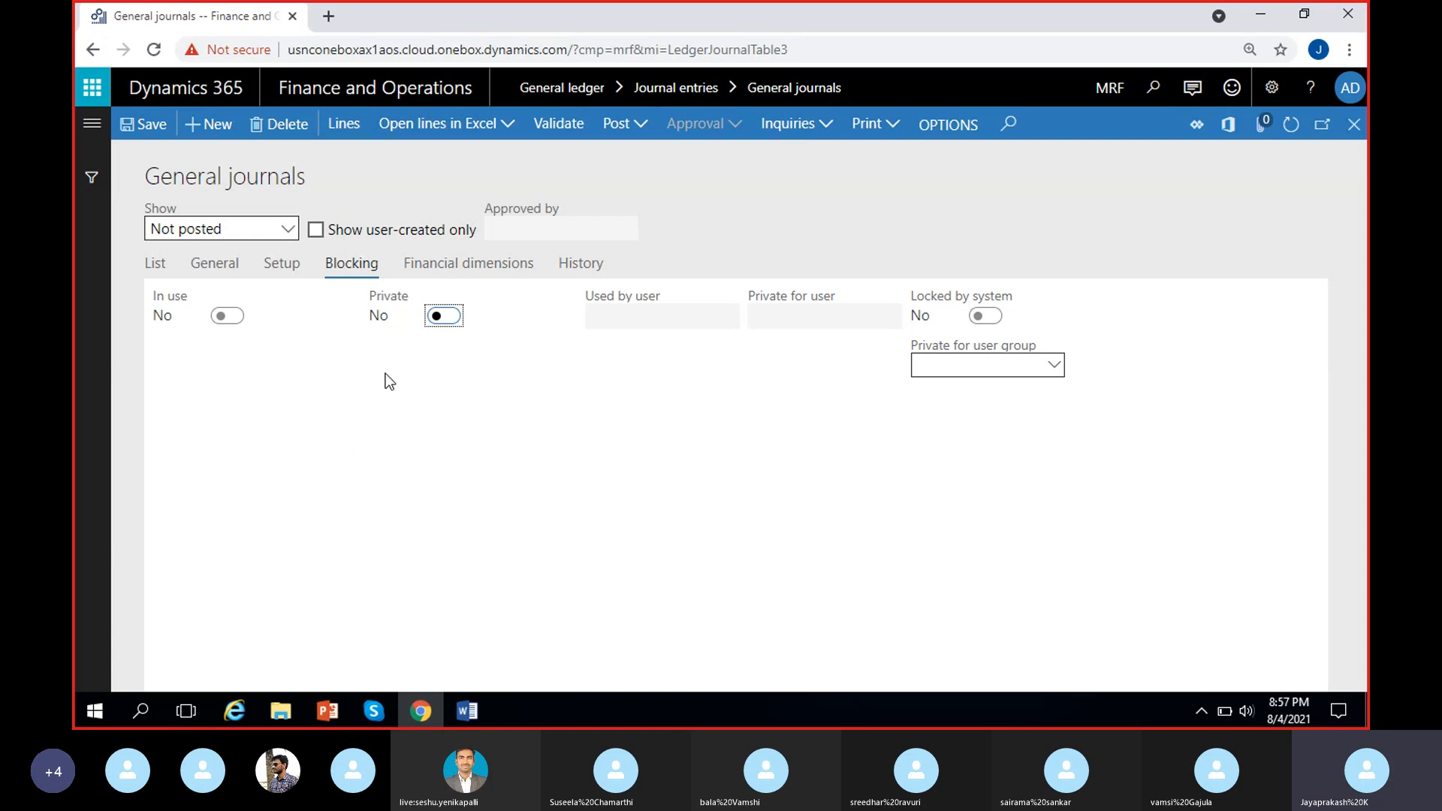
click(444, 316)
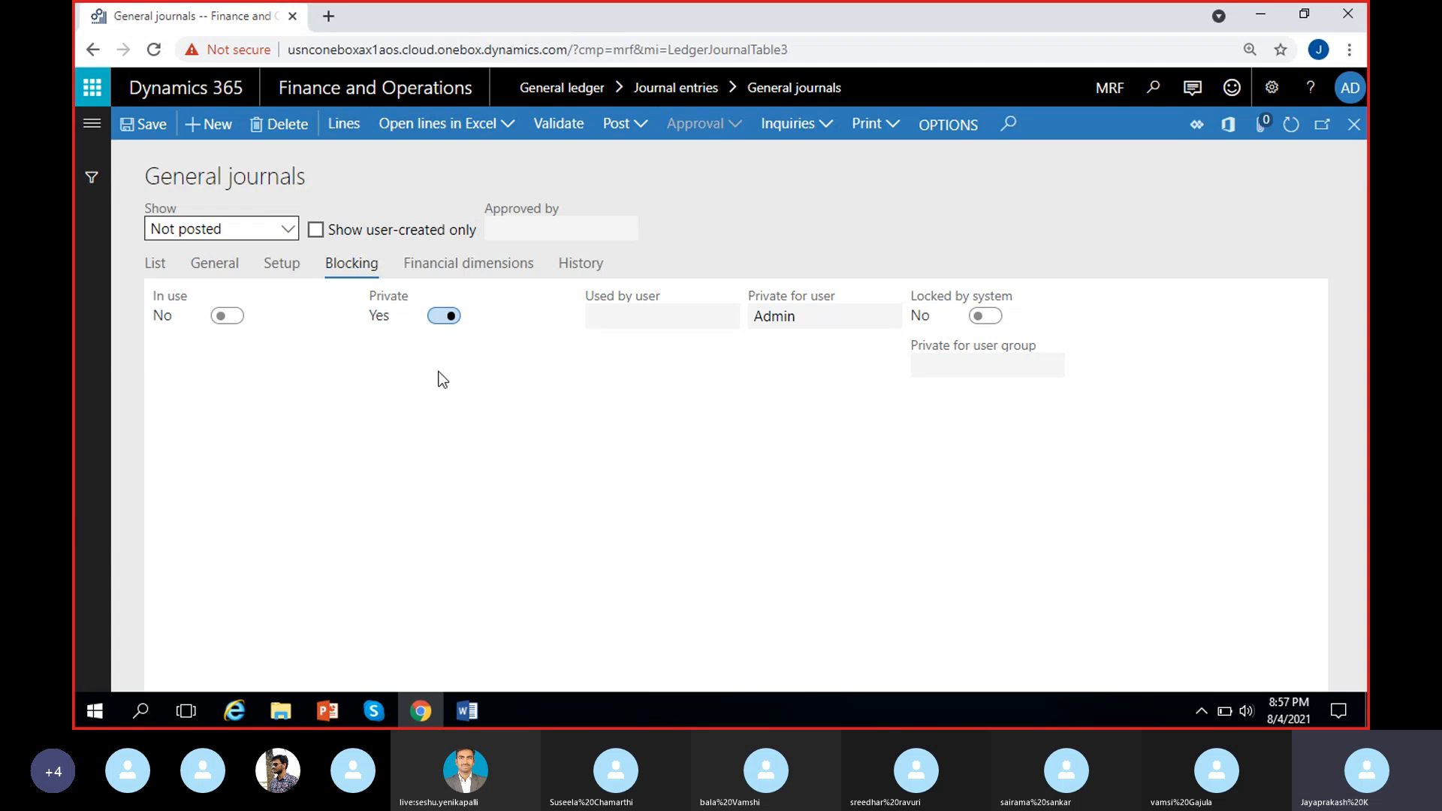
click(443, 315)
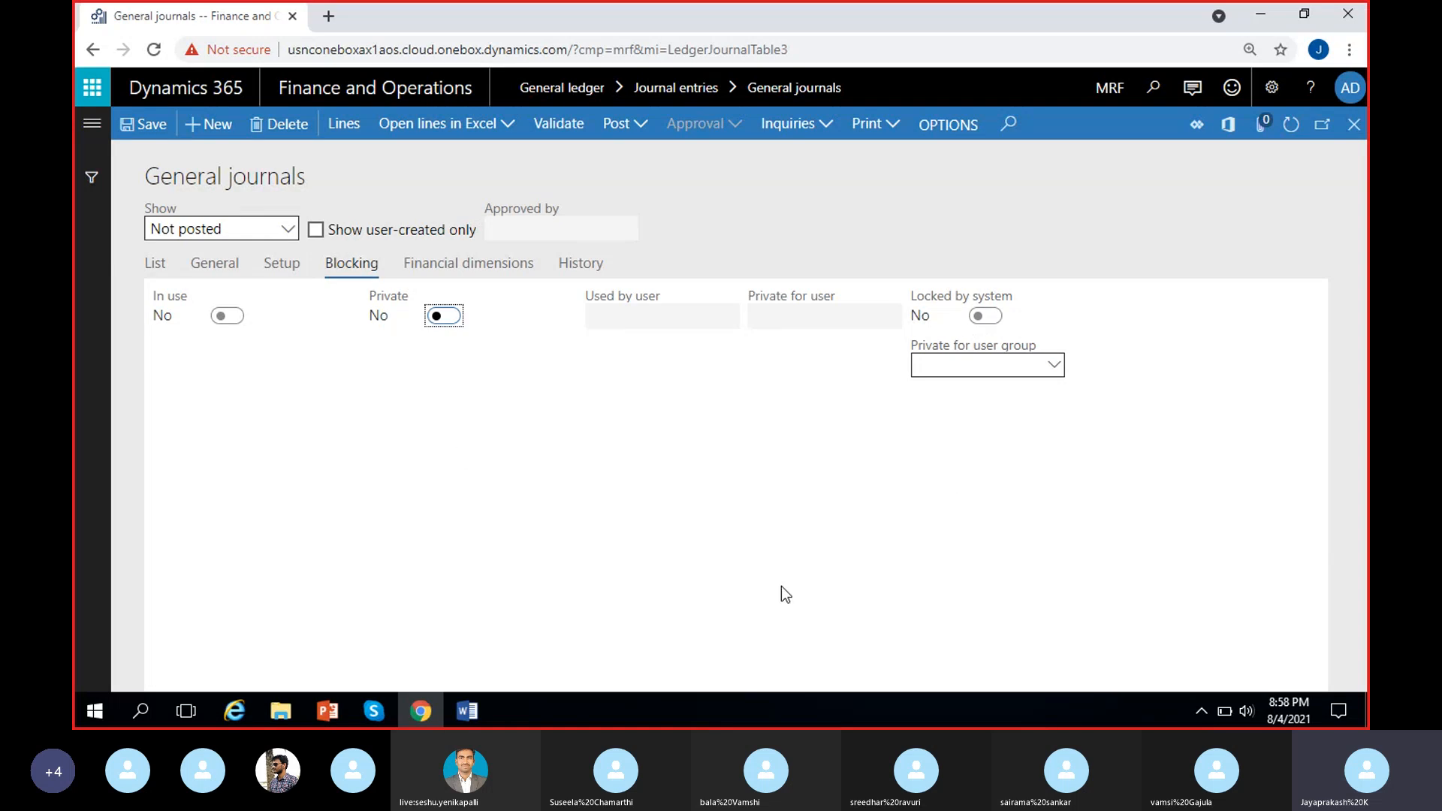
Step: Select MRF as the user group the journal is private for, and clear the selection again
click(981, 317)
click(1055, 366)
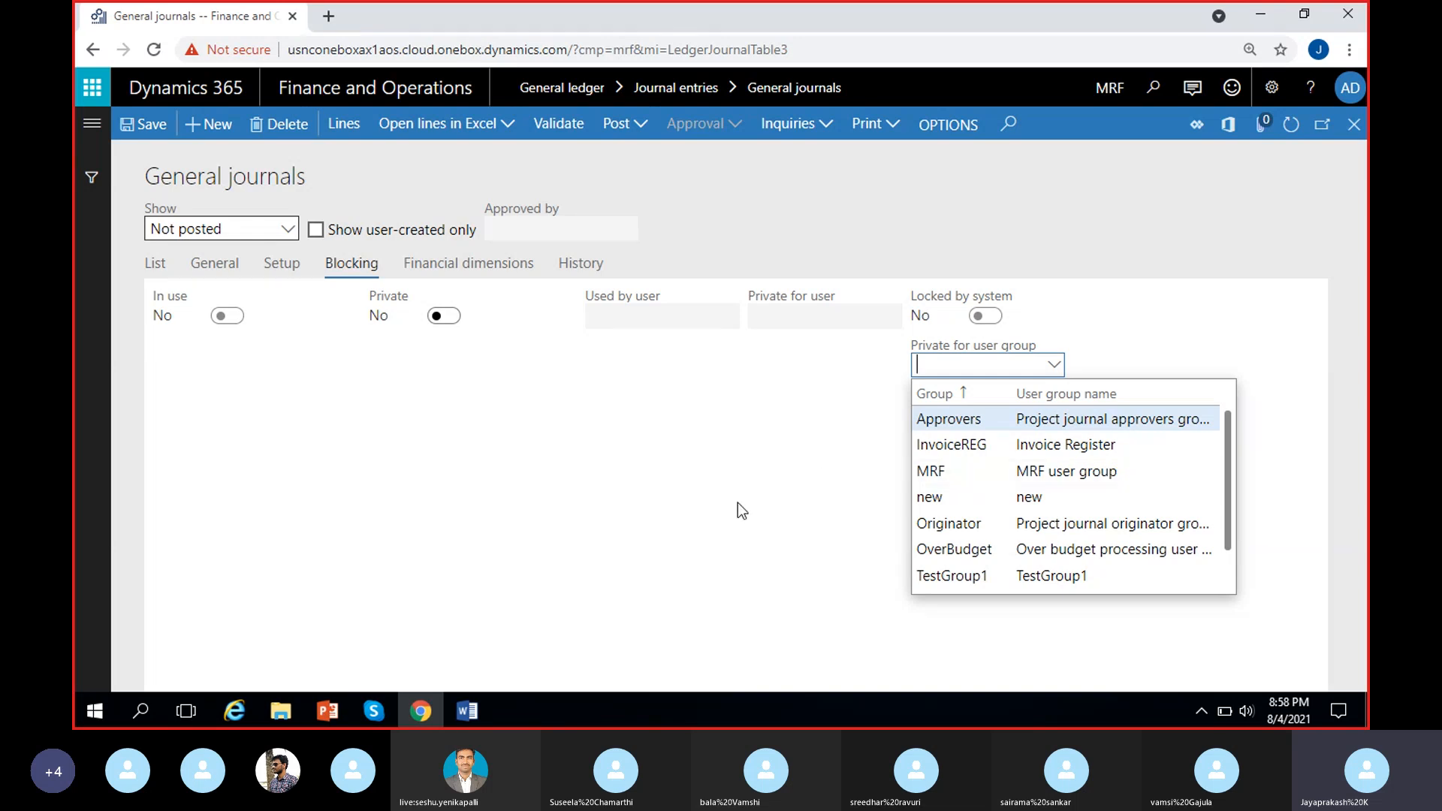
click(950, 475)
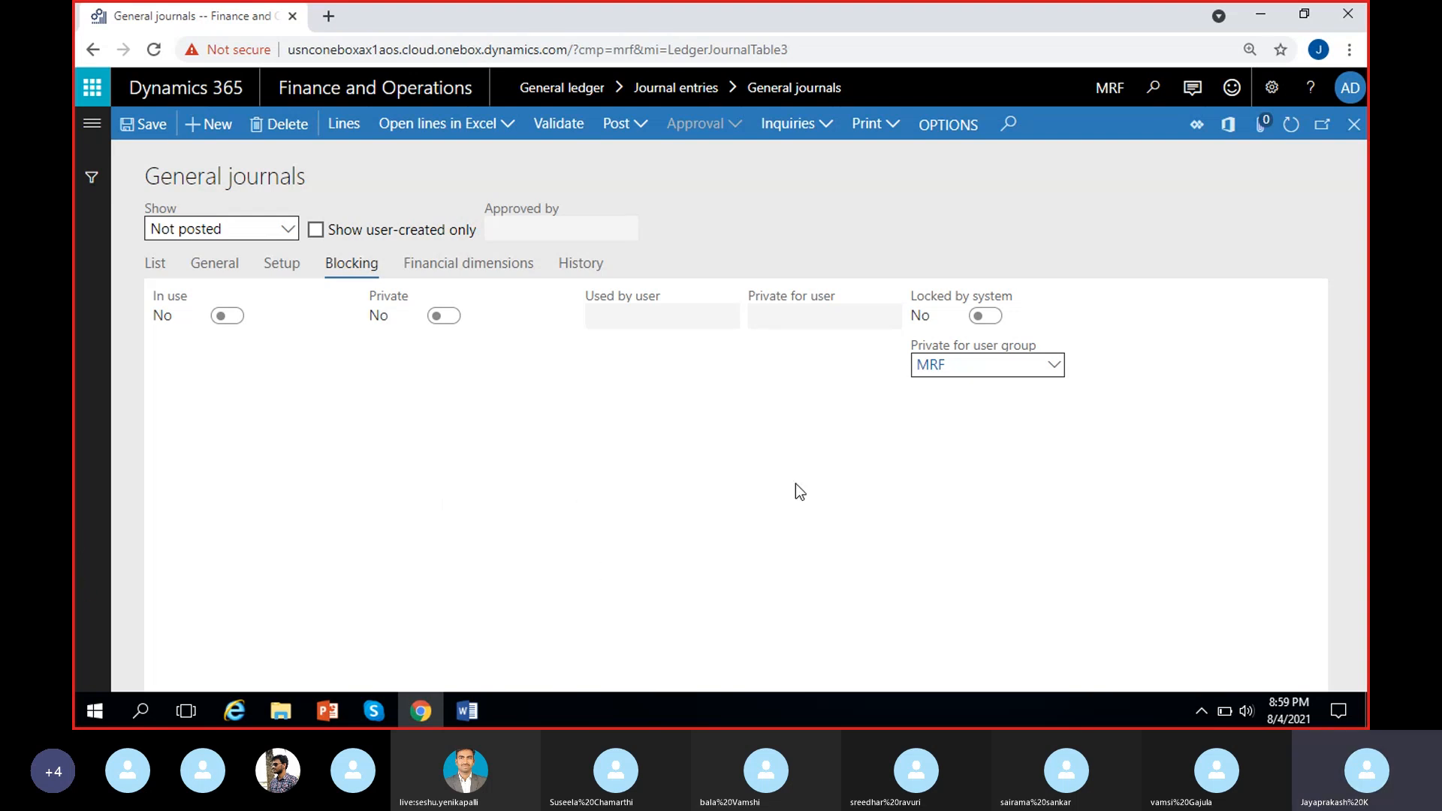
click(976, 366)
key(BackSpace)
Step: Examine the entry for MRF-000008 in the general journals list alongside its blocking options
click(161, 271)
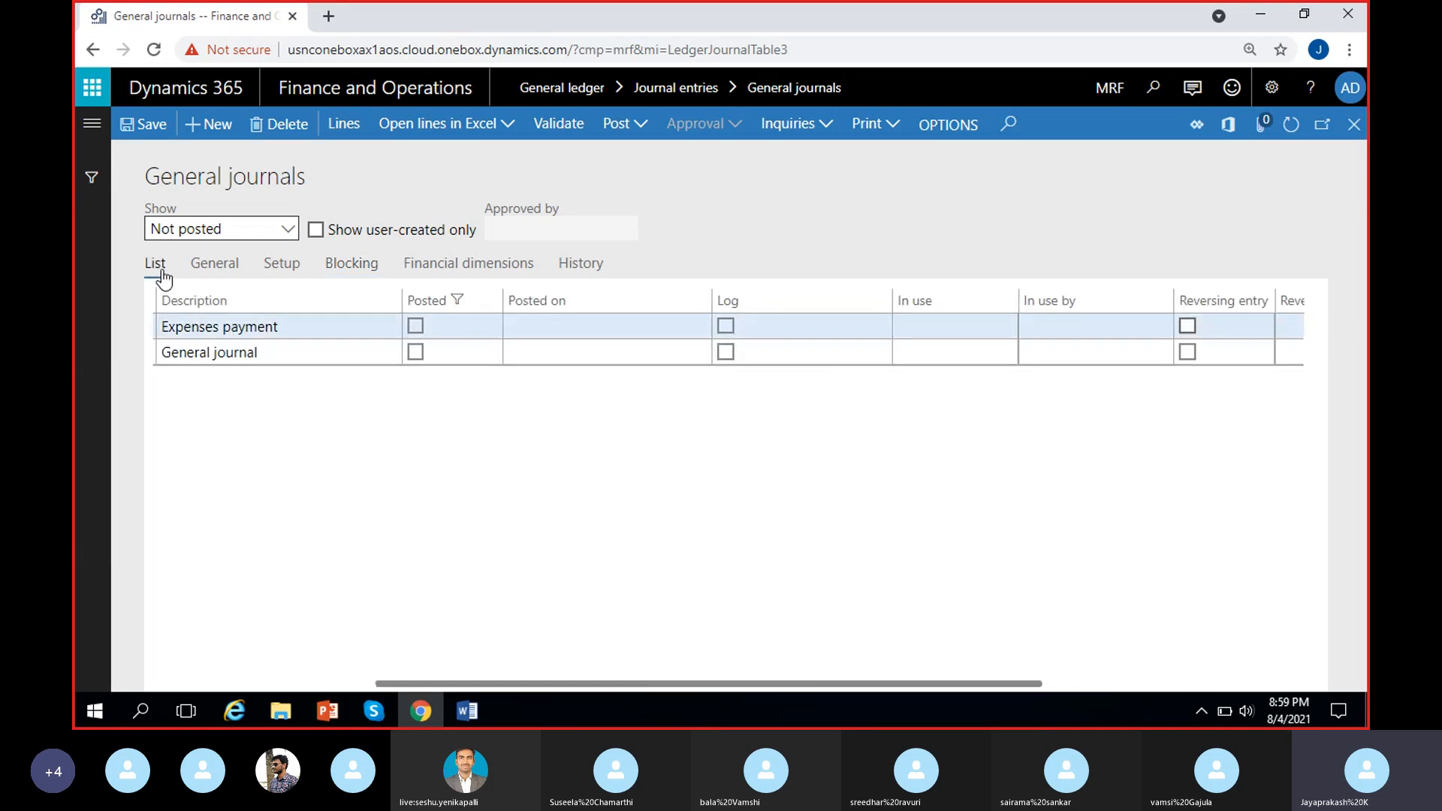
drag(439, 685, 221, 685)
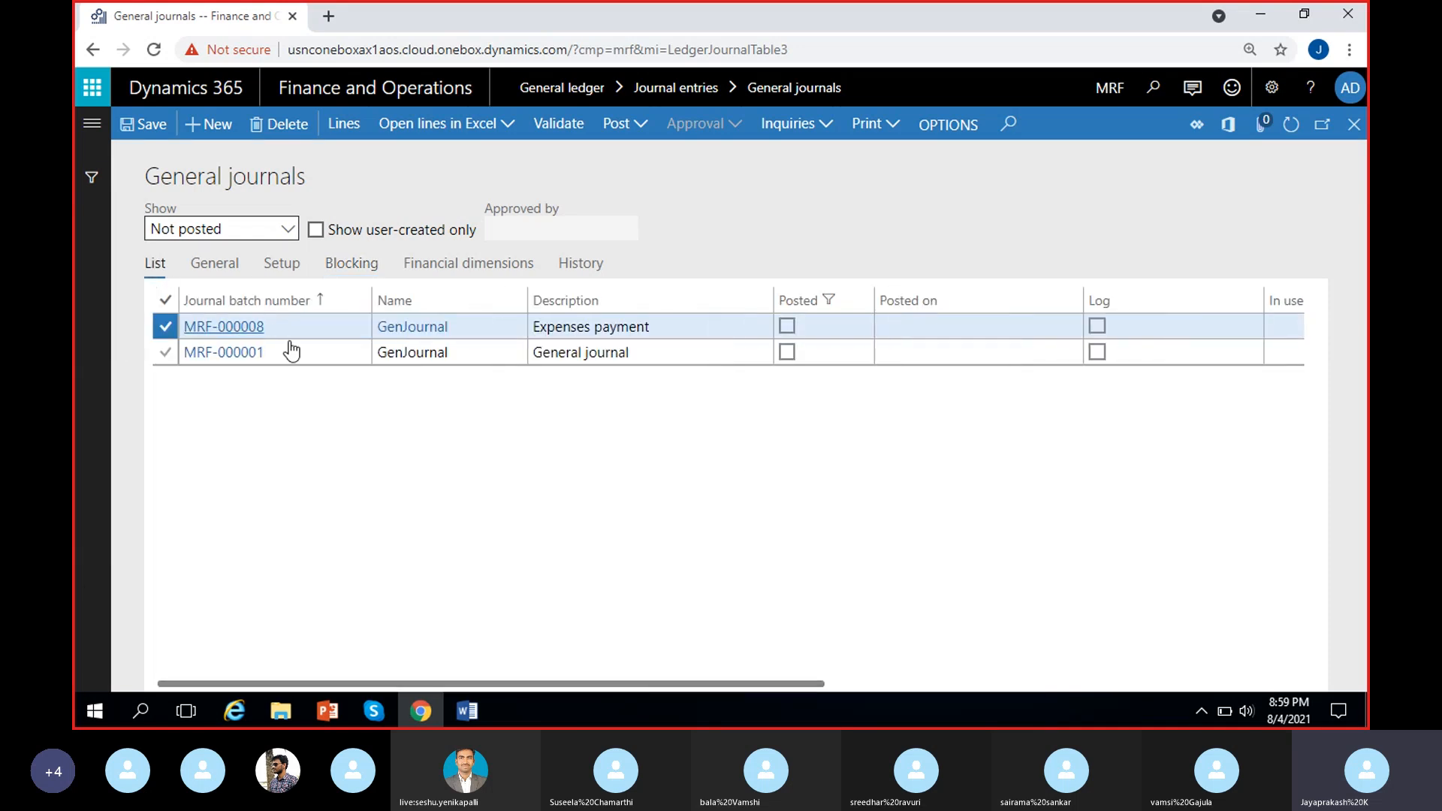
click(365, 264)
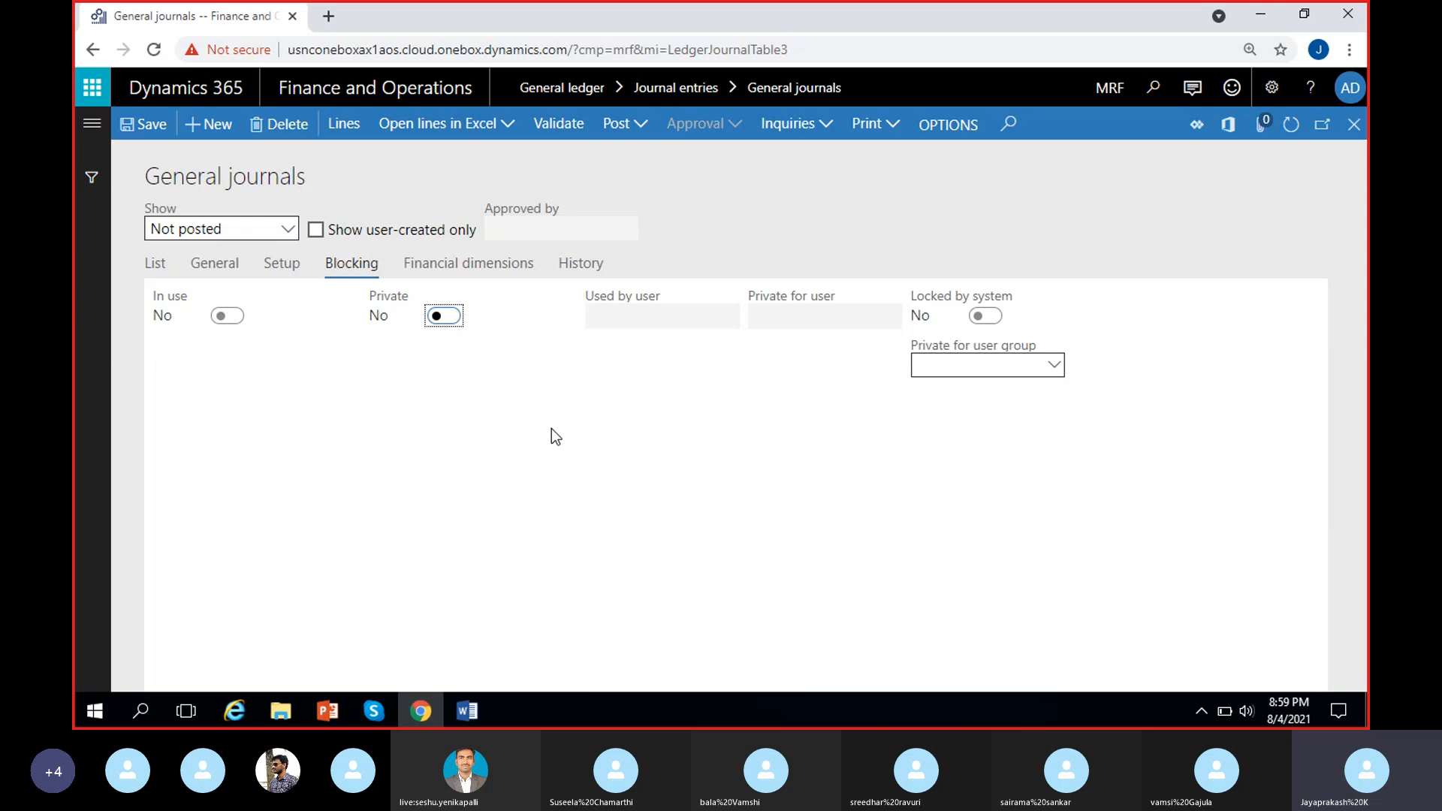
click(154, 267)
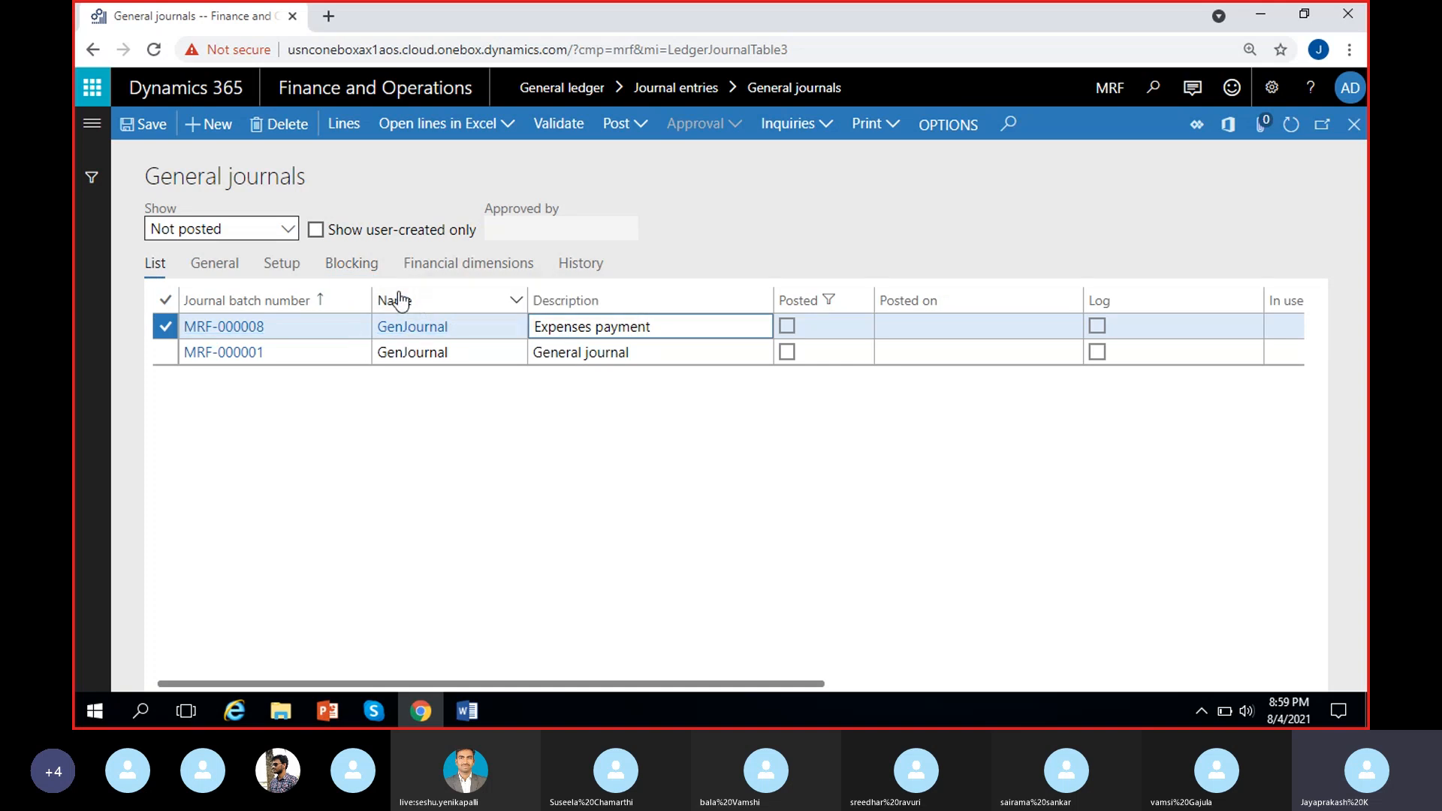
click(350, 265)
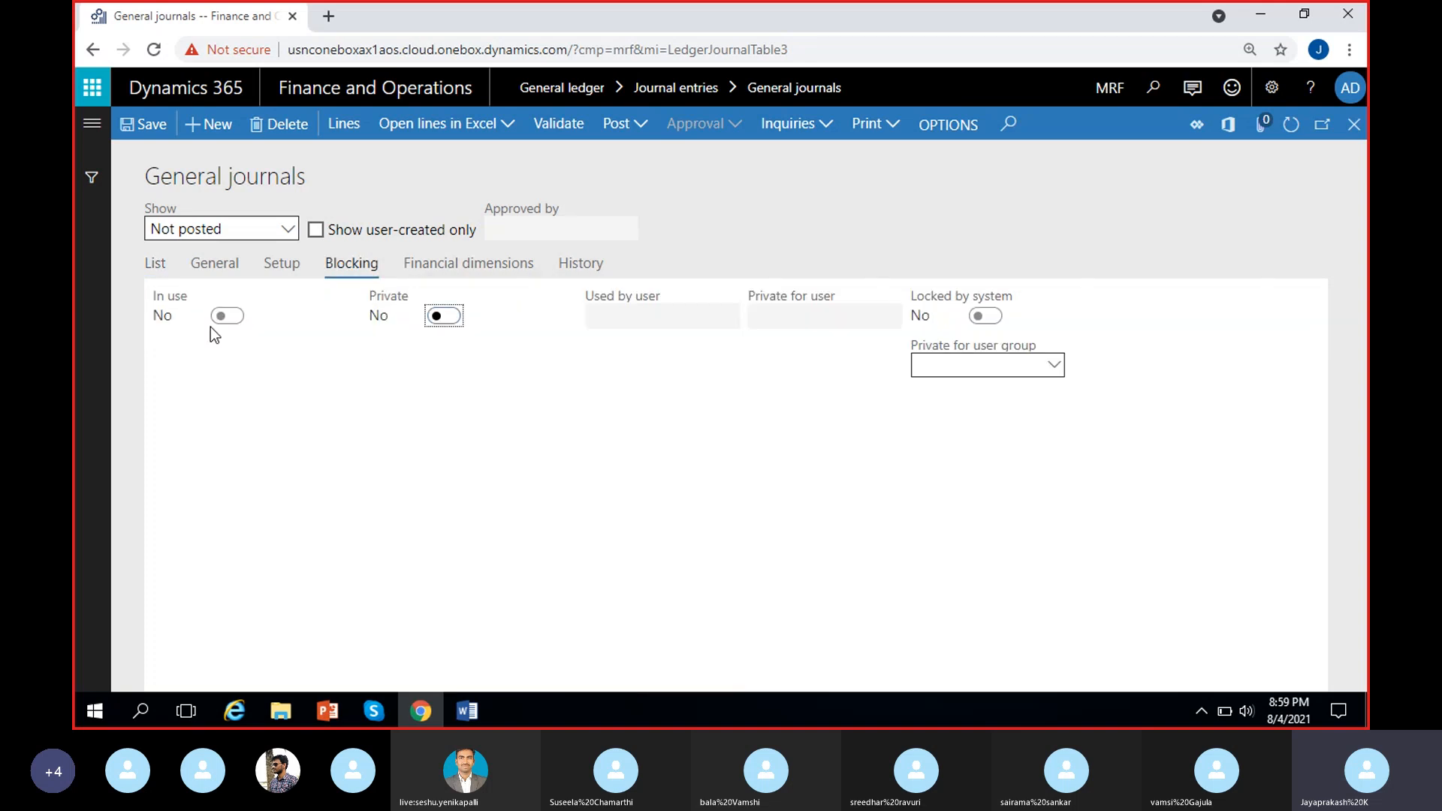
click(156, 267)
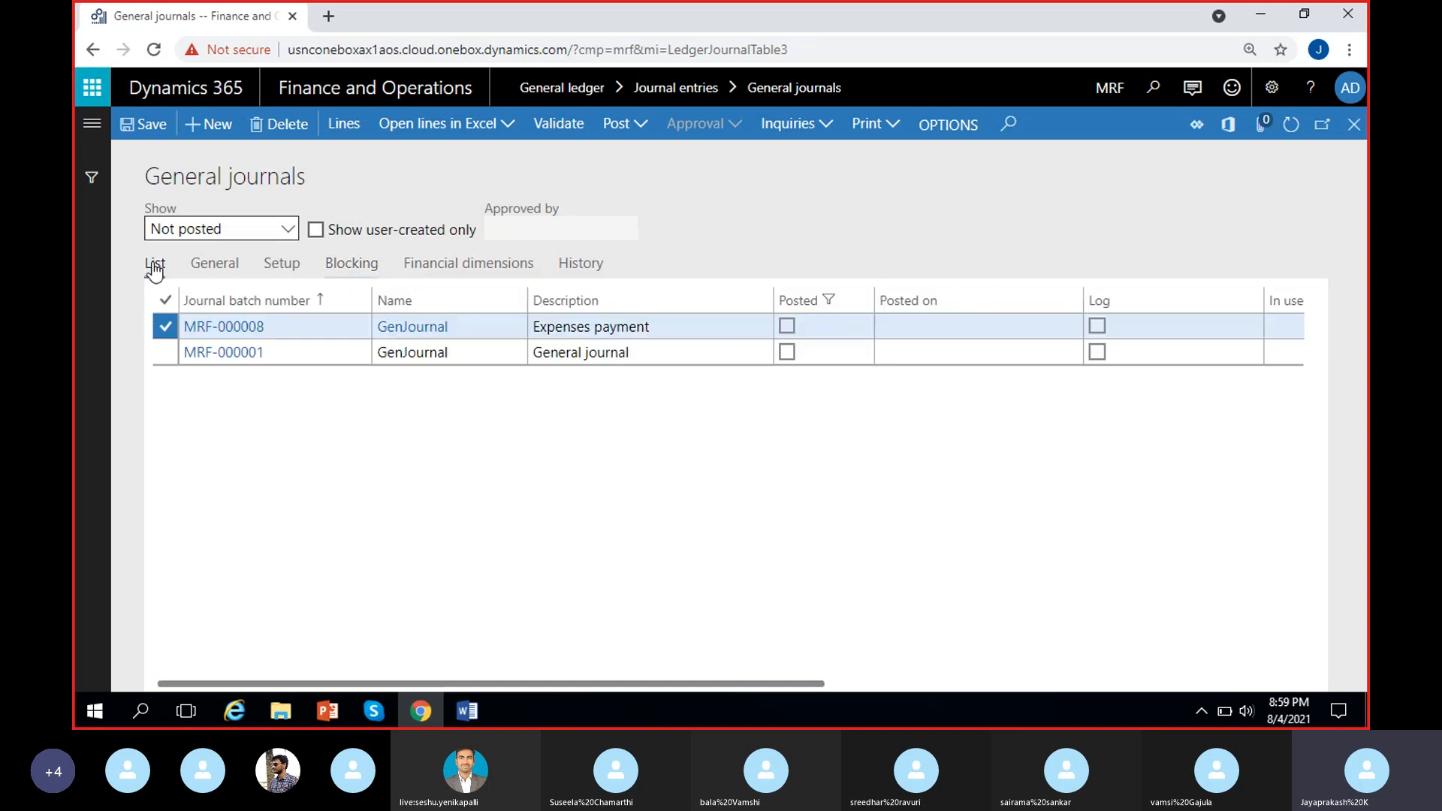
Step: Open the GenJournal journal name, examine its Private for user group blocking field, and return to the general journals
click(419, 329)
scroll(764, 599, down, 3)
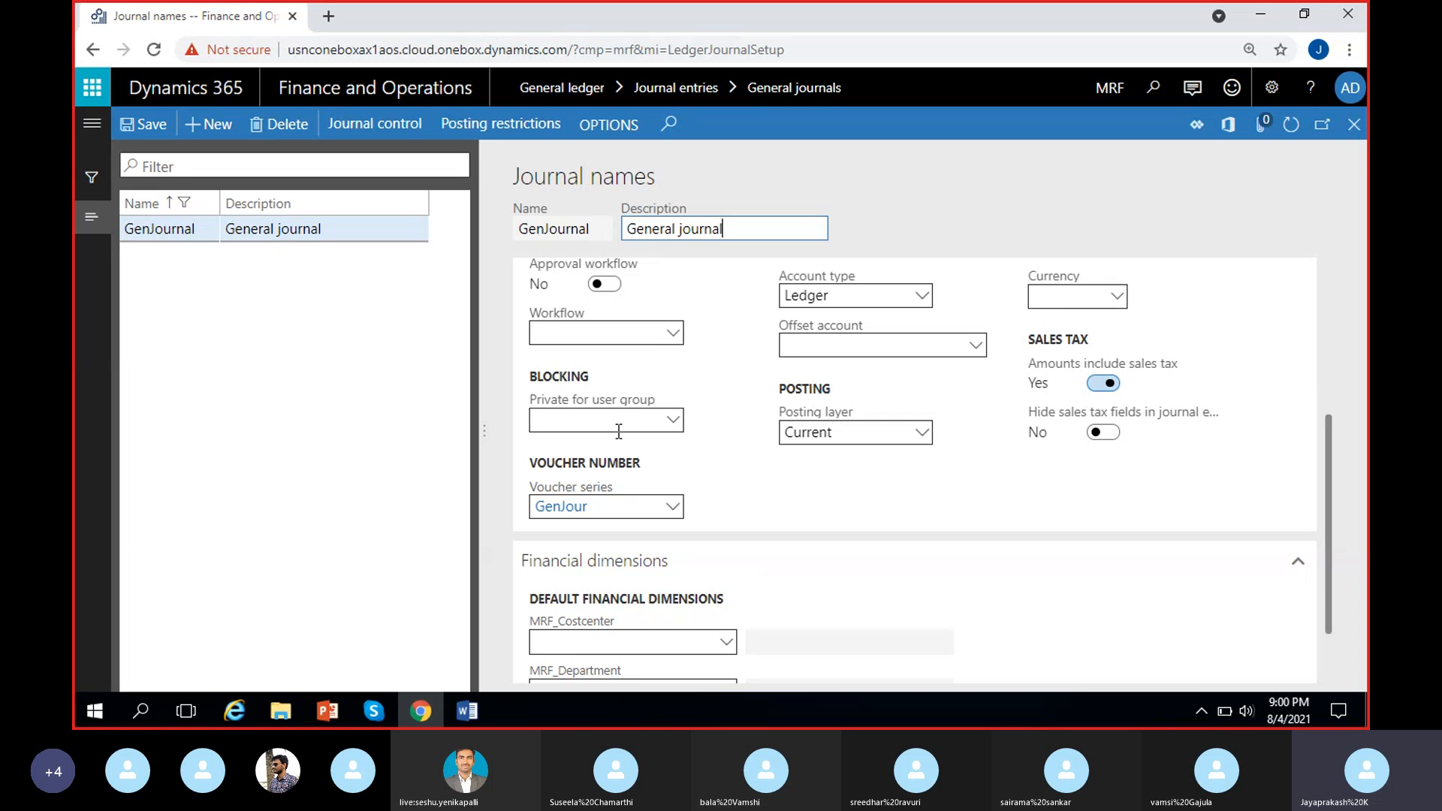
click(710, 457)
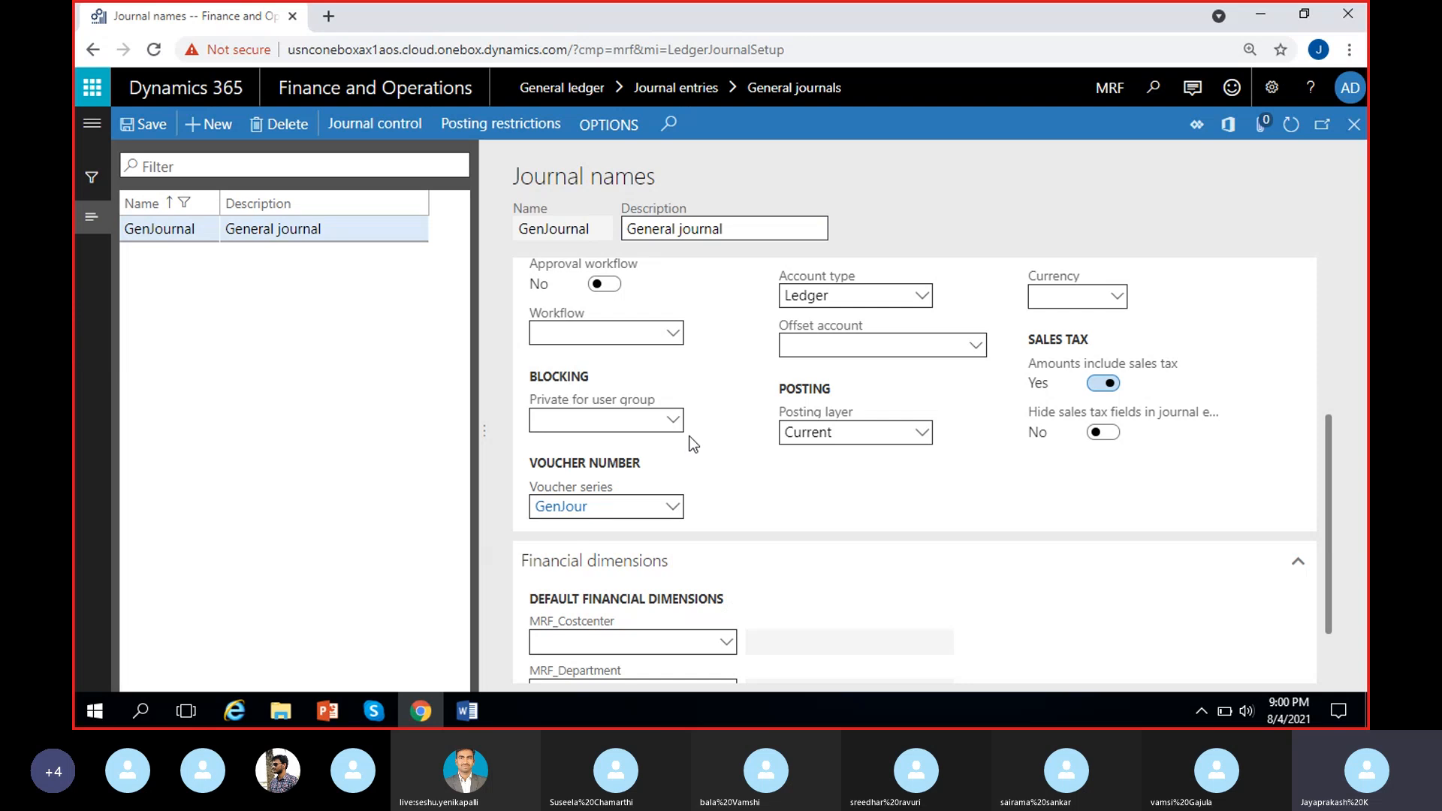
click(635, 418)
click(701, 440)
double_click(702, 441)
click(730, 434)
click(1354, 124)
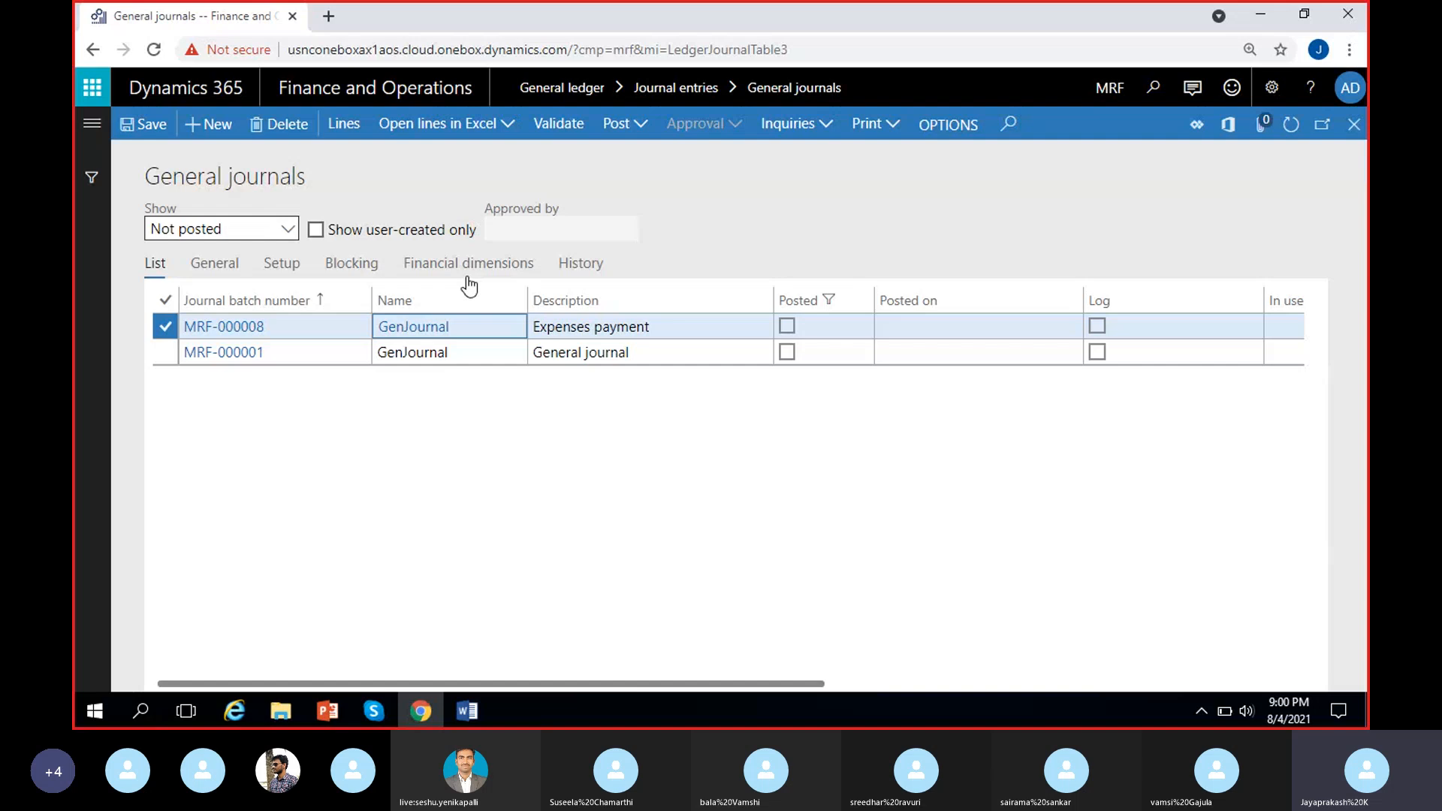
Step: Check the MRF_Department values in the journal's financial dimensions, and set MRF_Location to 100 (Hyderabad)
click(353, 264)
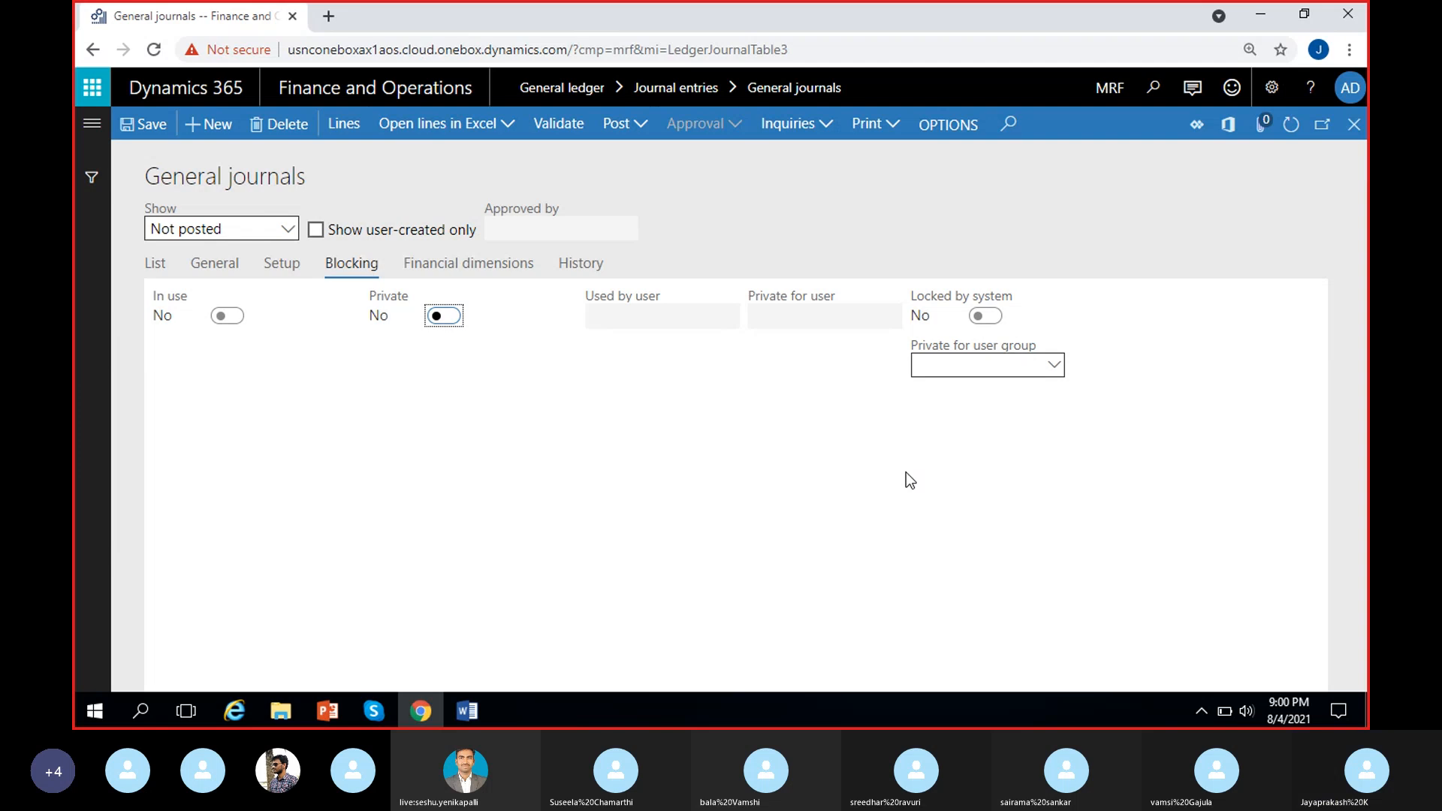
click(475, 266)
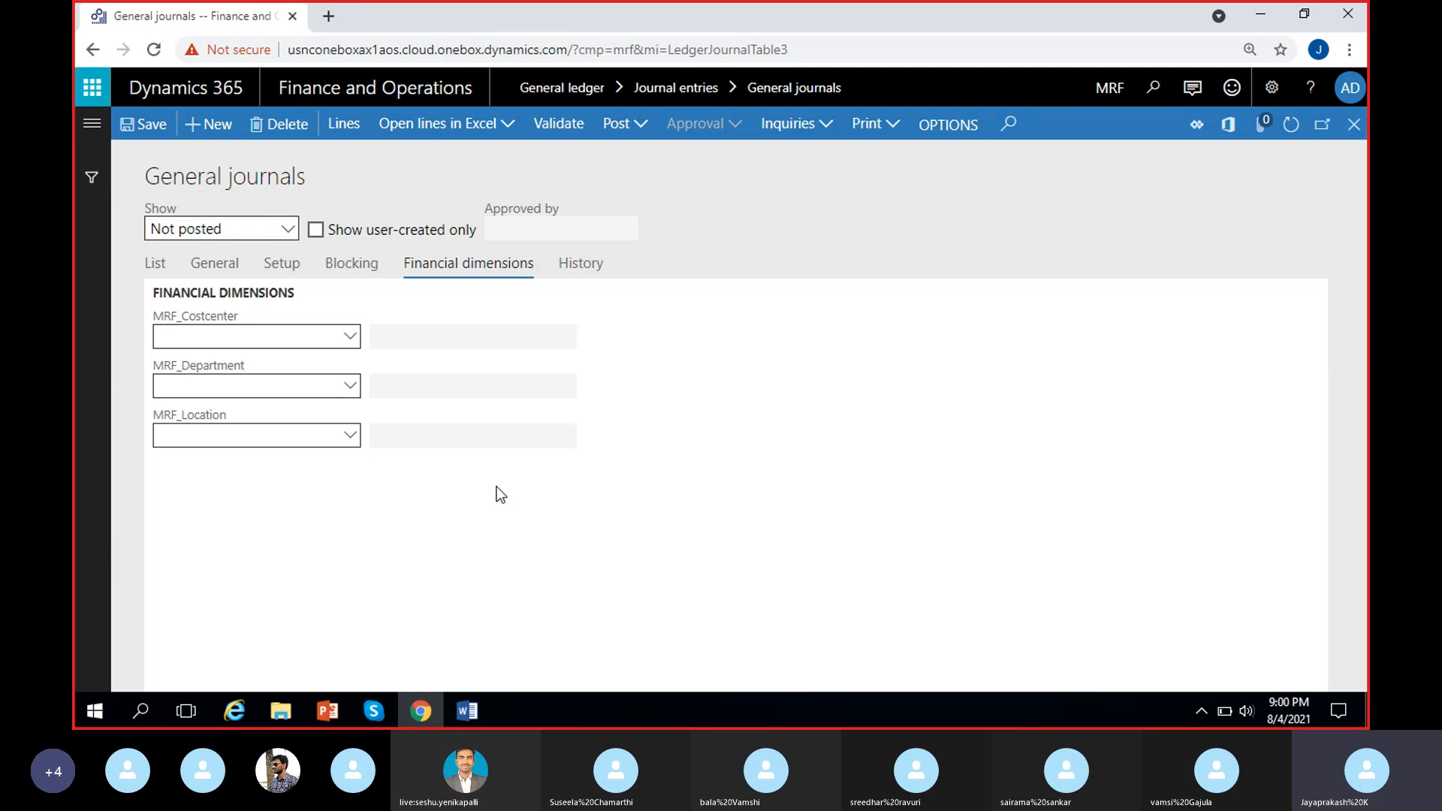
click(348, 386)
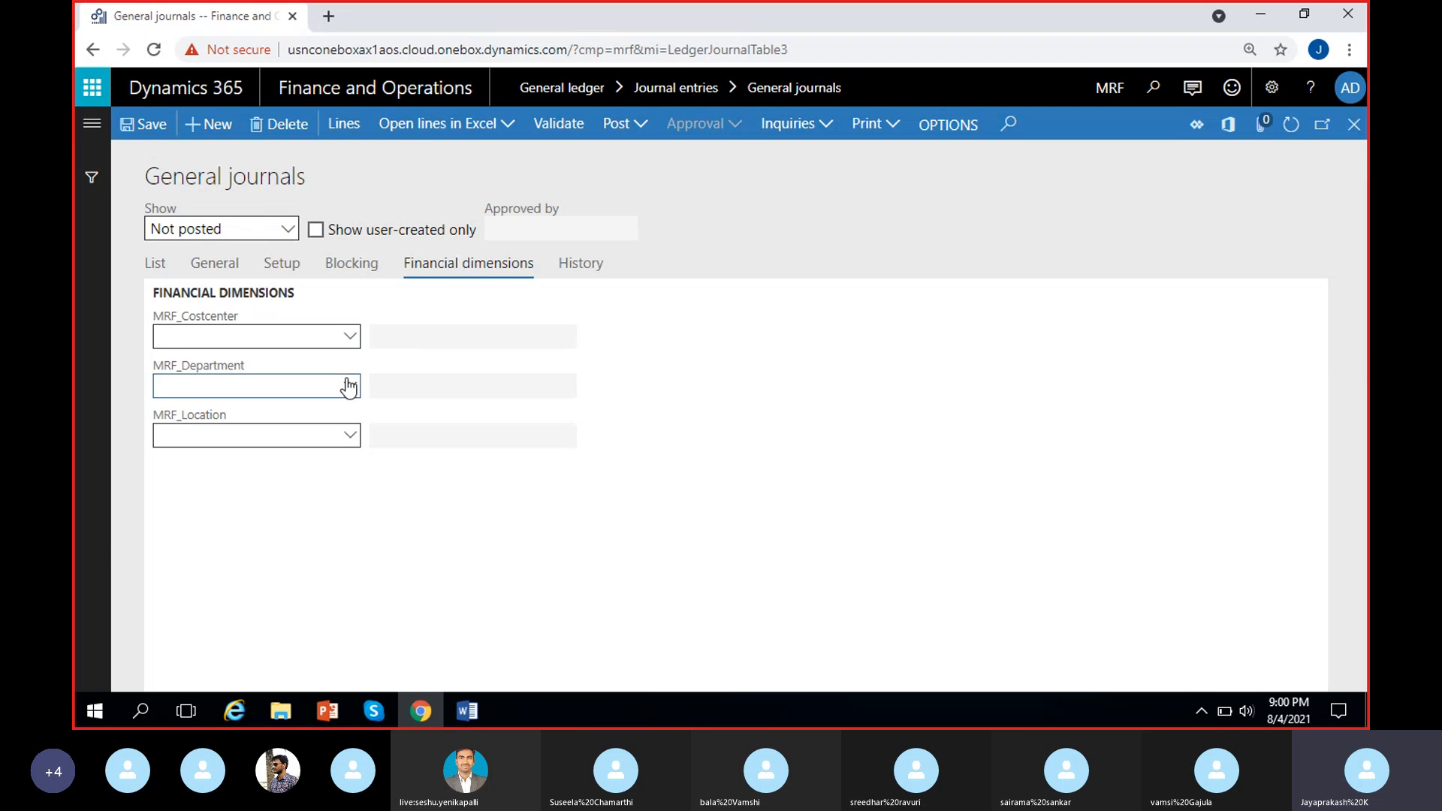
click(349, 385)
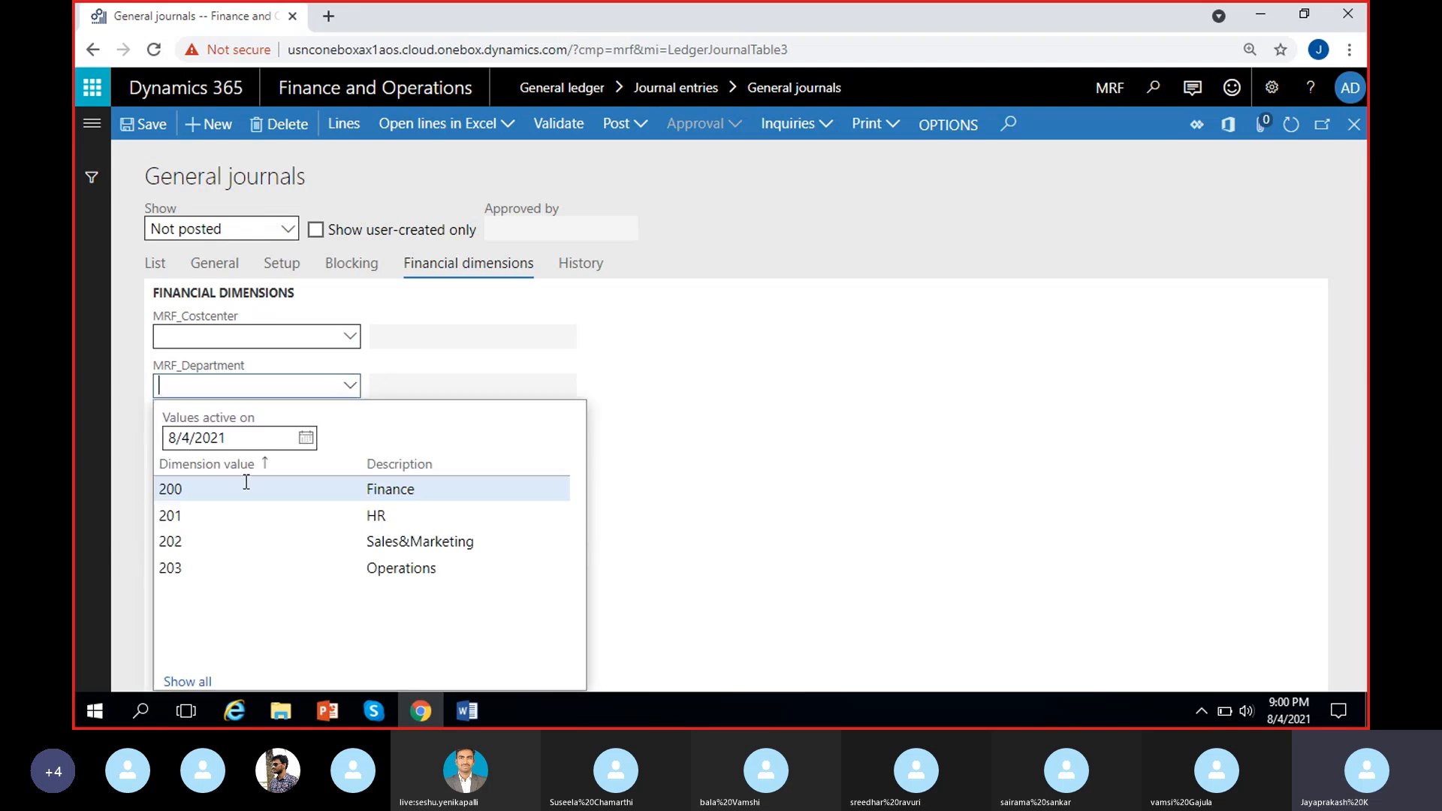
click(293, 336)
click(307, 437)
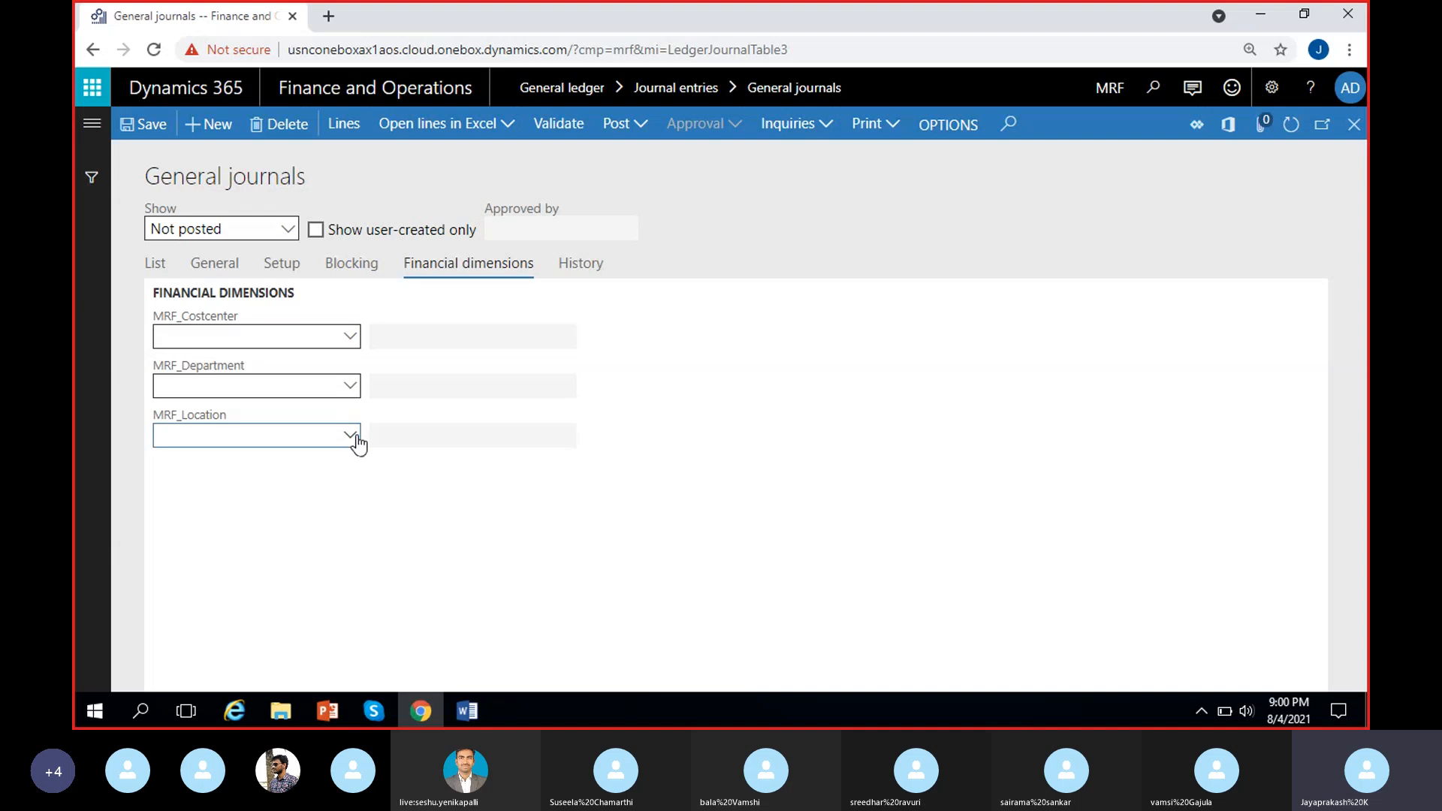
click(357, 437)
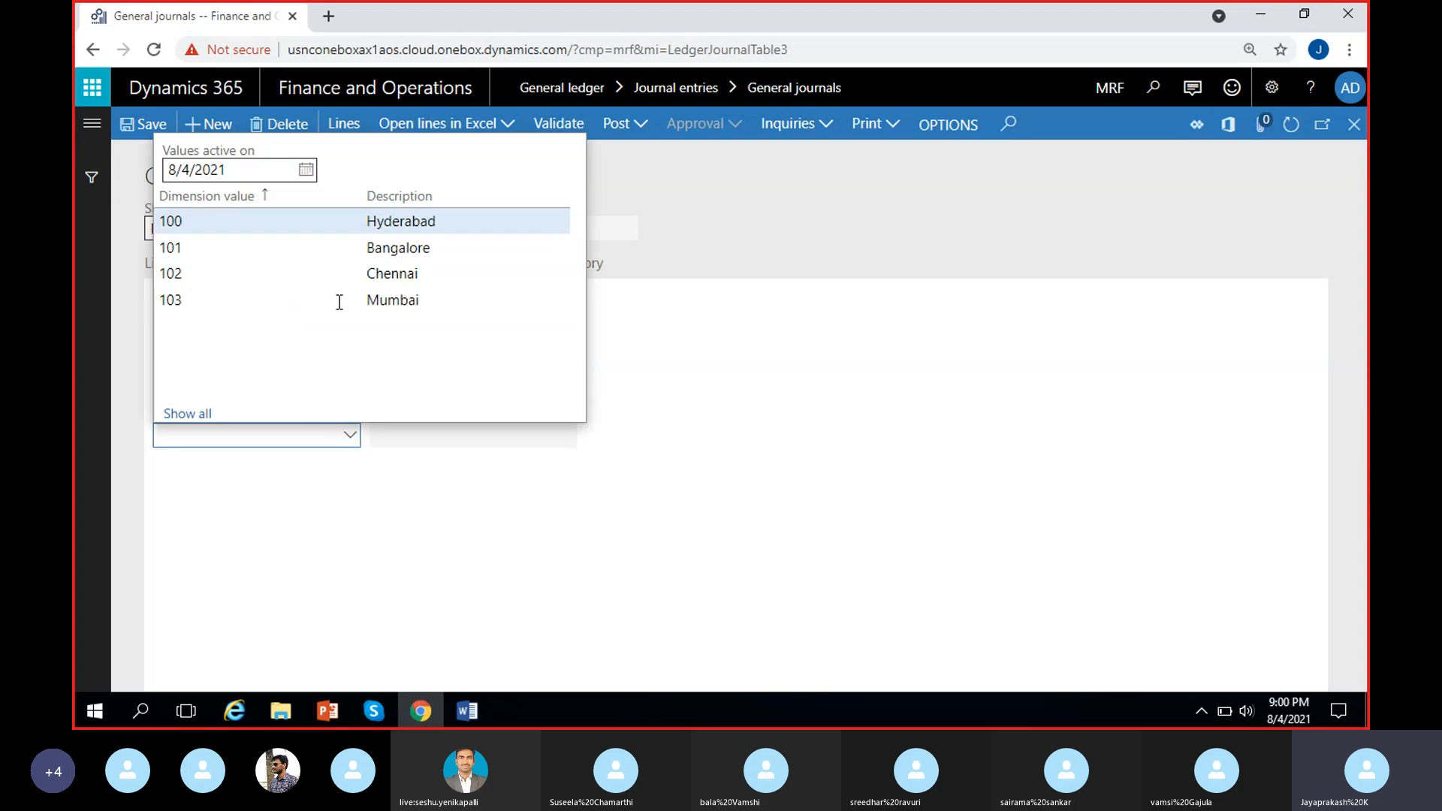
click(364, 223)
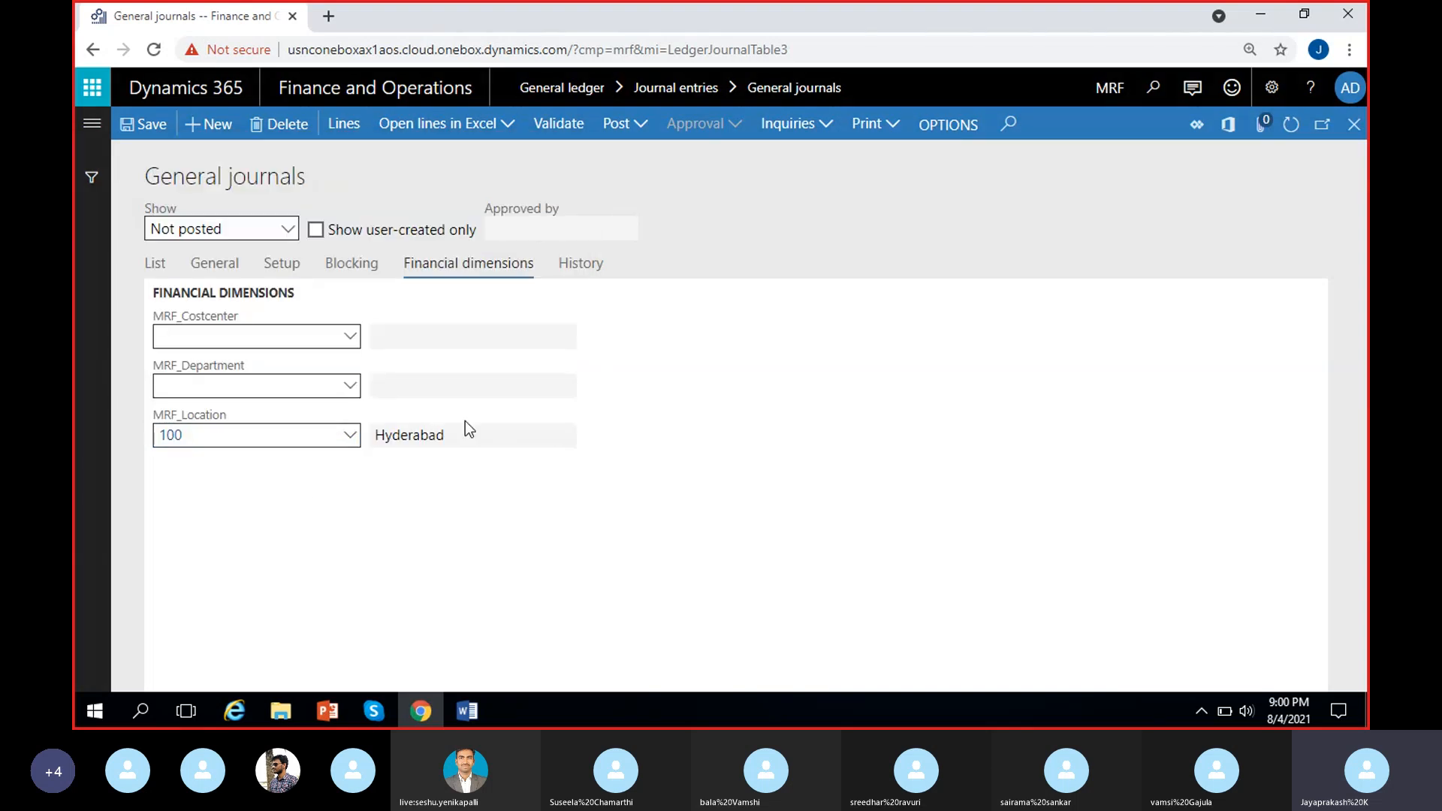
drag(461, 434, 374, 436)
click(440, 521)
click(454, 435)
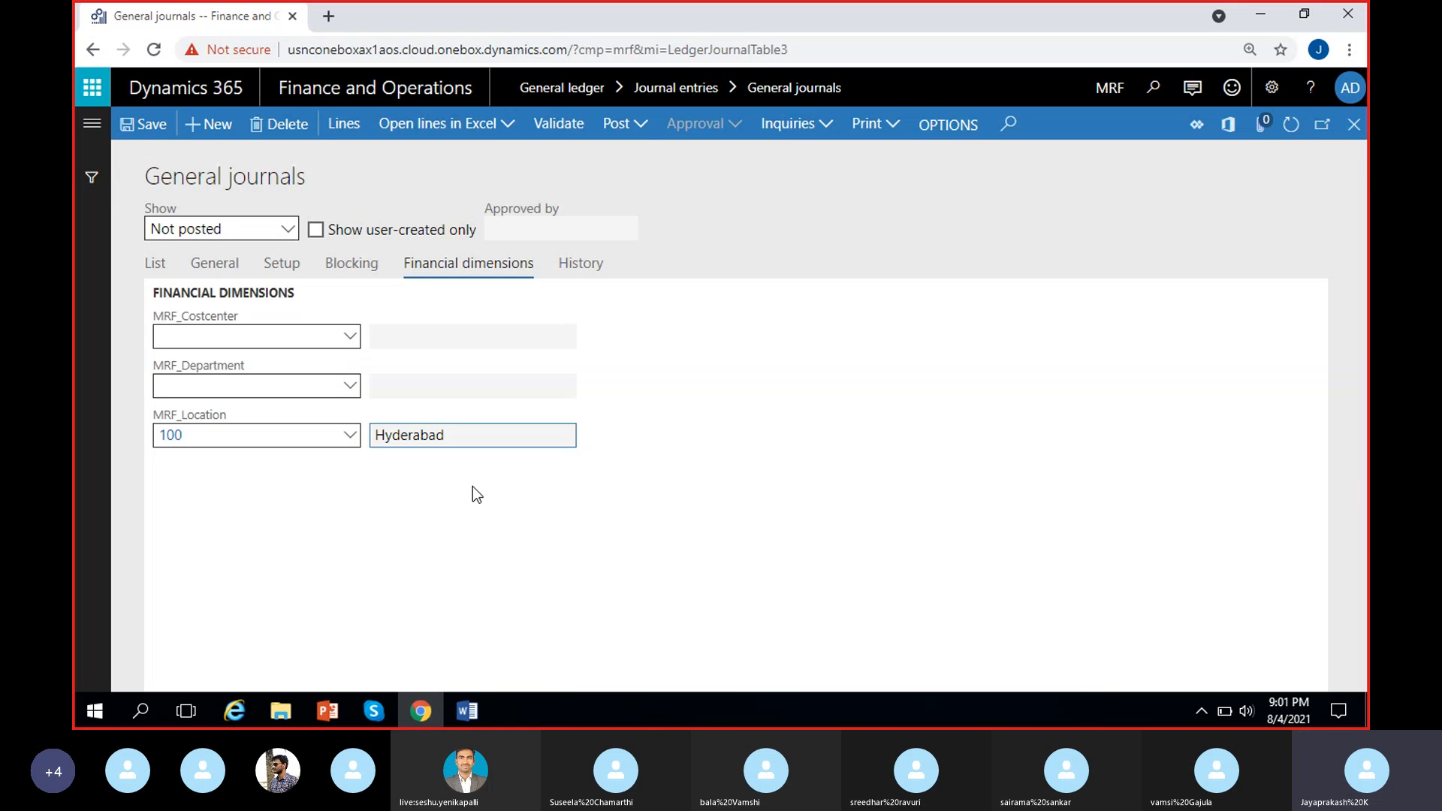
click(450, 475)
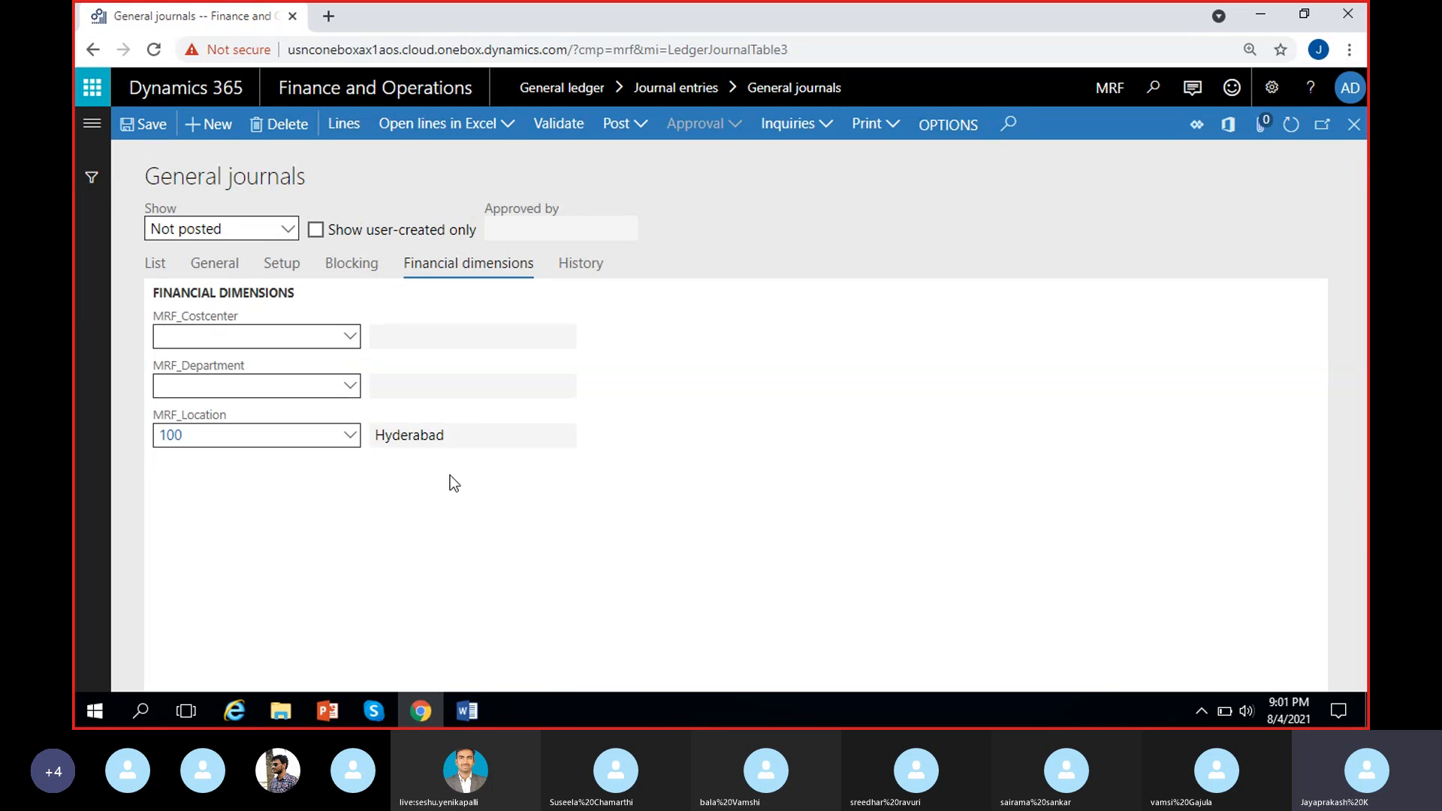
click(462, 433)
double_click(478, 432)
click(437, 535)
click(461, 441)
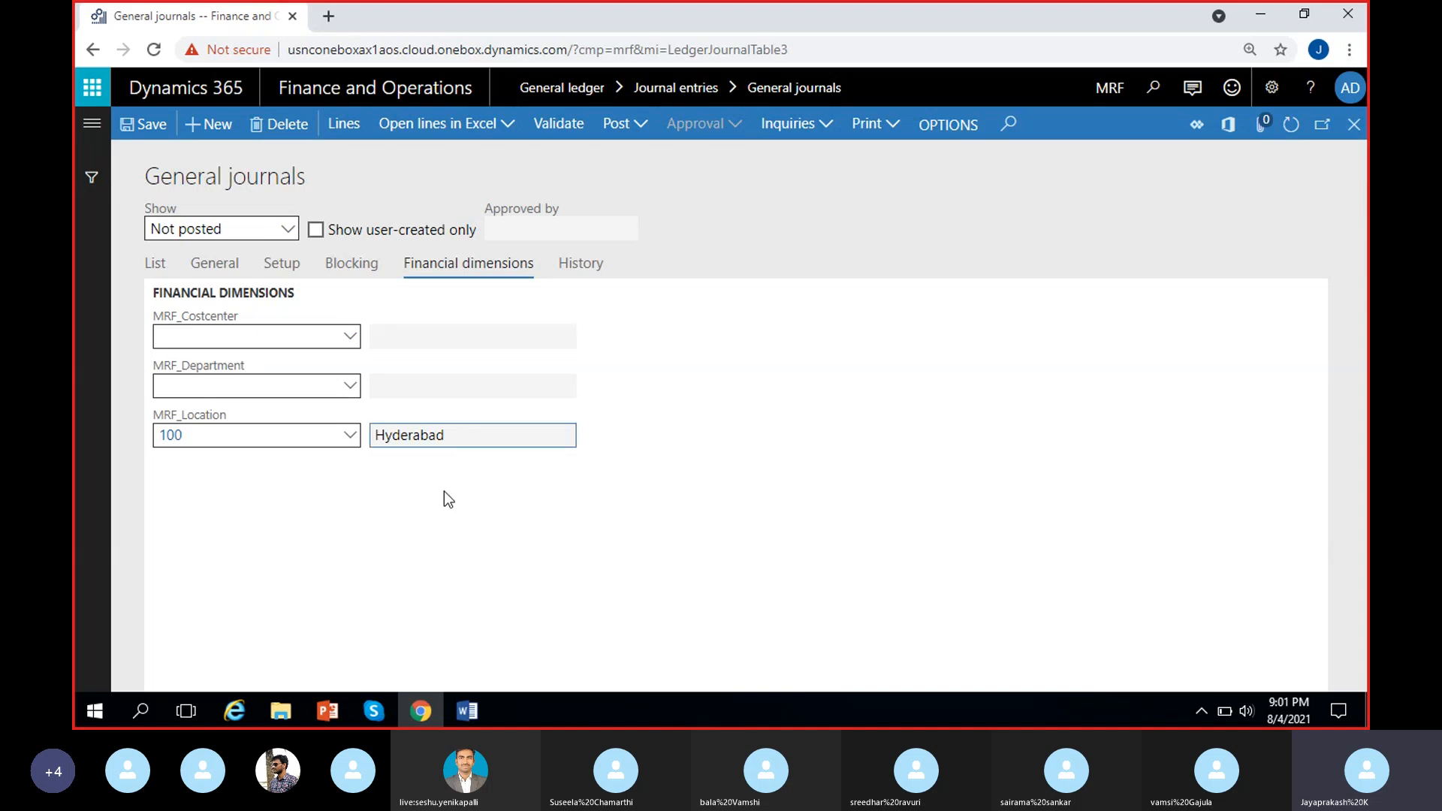
click(440, 480)
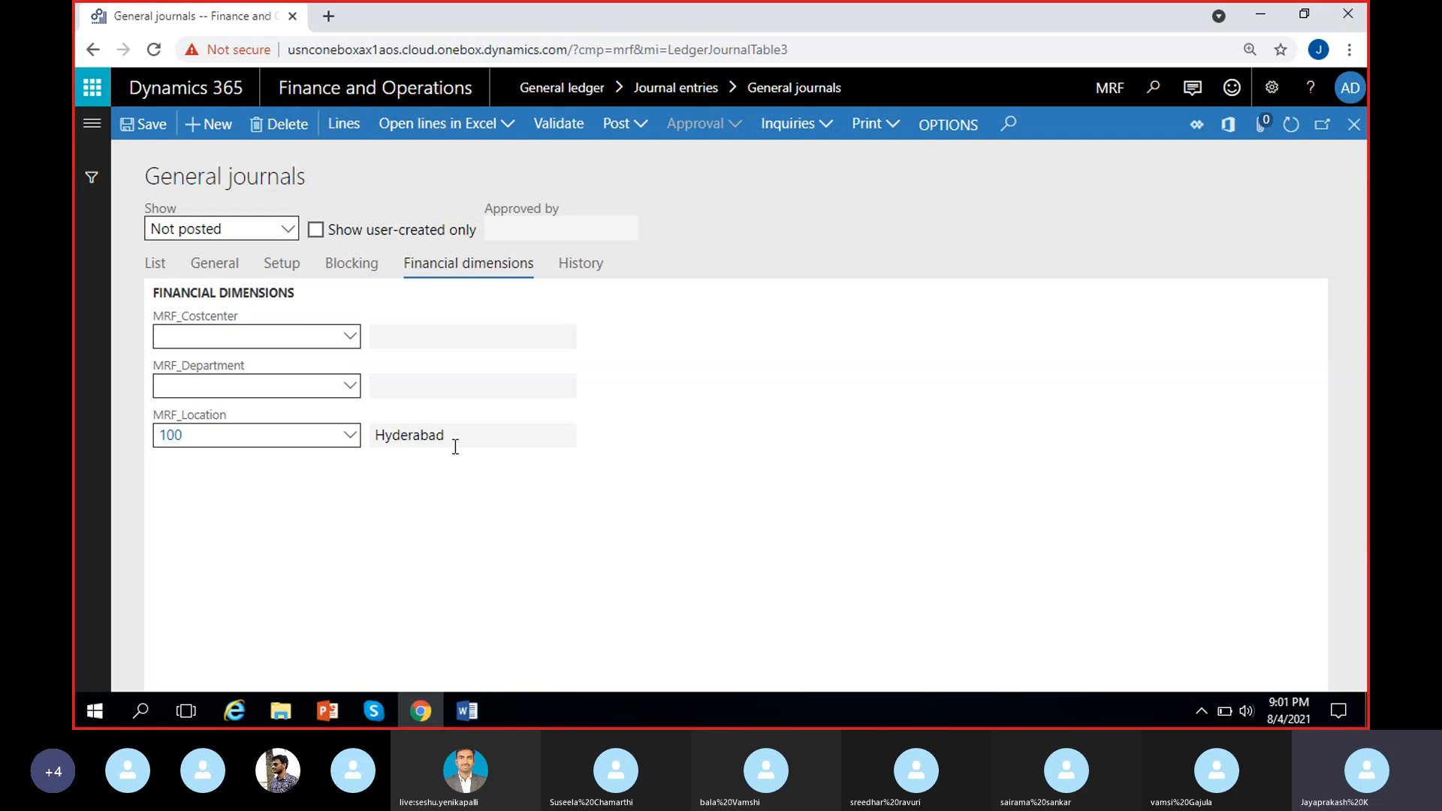
Step: Check the MRF_Location description in the journal's financial dimensions and examine the history details of MRF-000008
drag(455, 447, 370, 441)
click(400, 505)
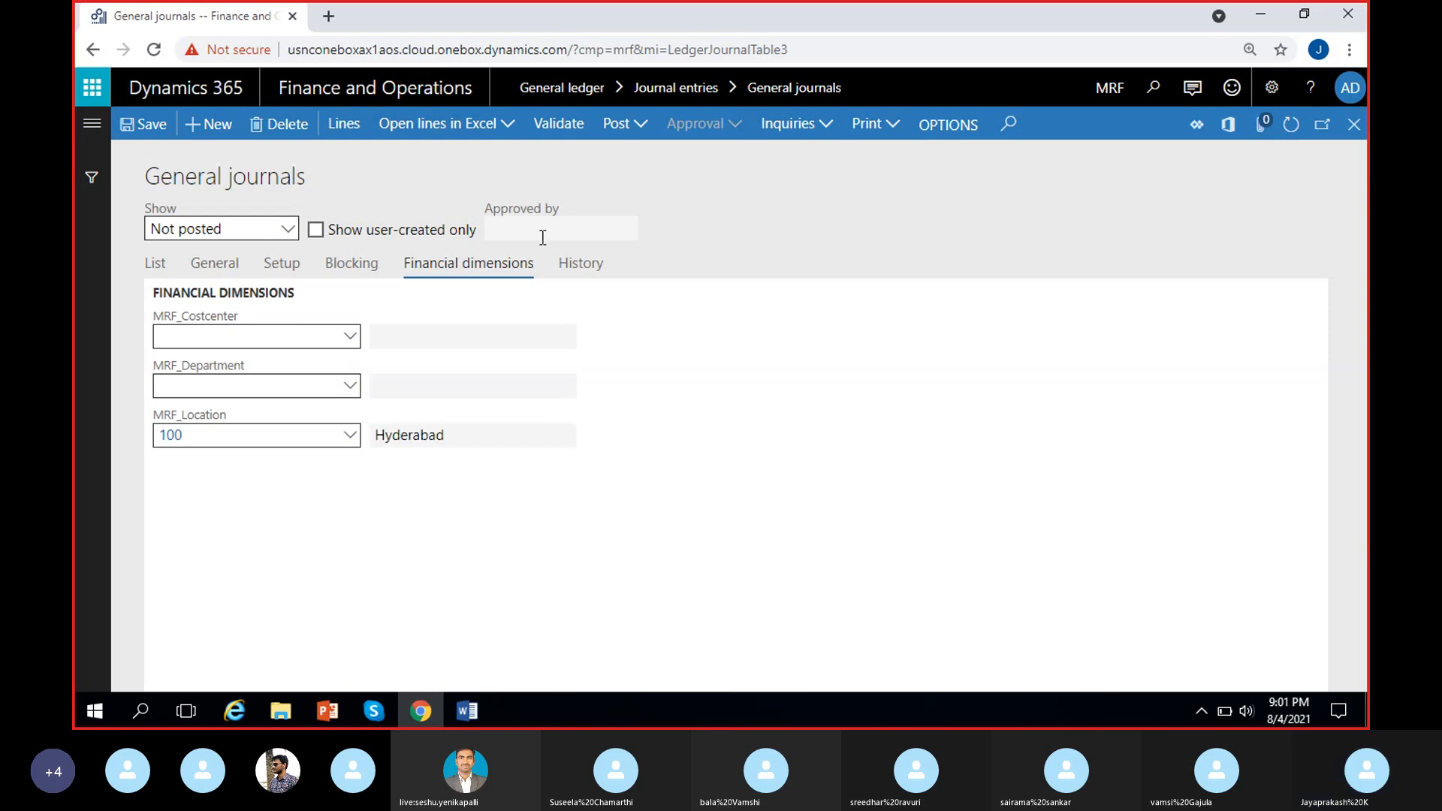
click(569, 267)
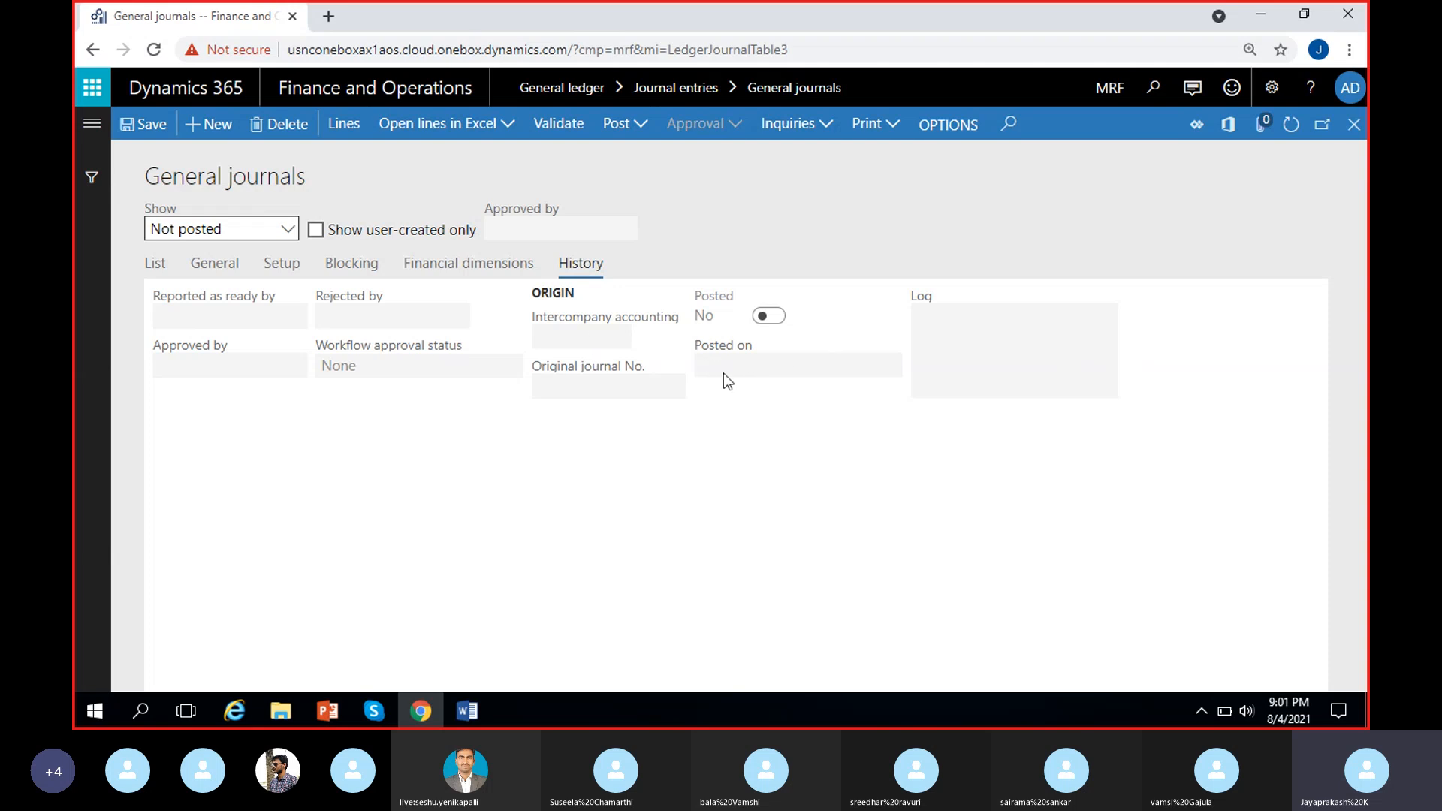
Step: List only the posted general journals and examine the history details of MRF-000002, including its posted status and posting date
click(166, 263)
click(287, 229)
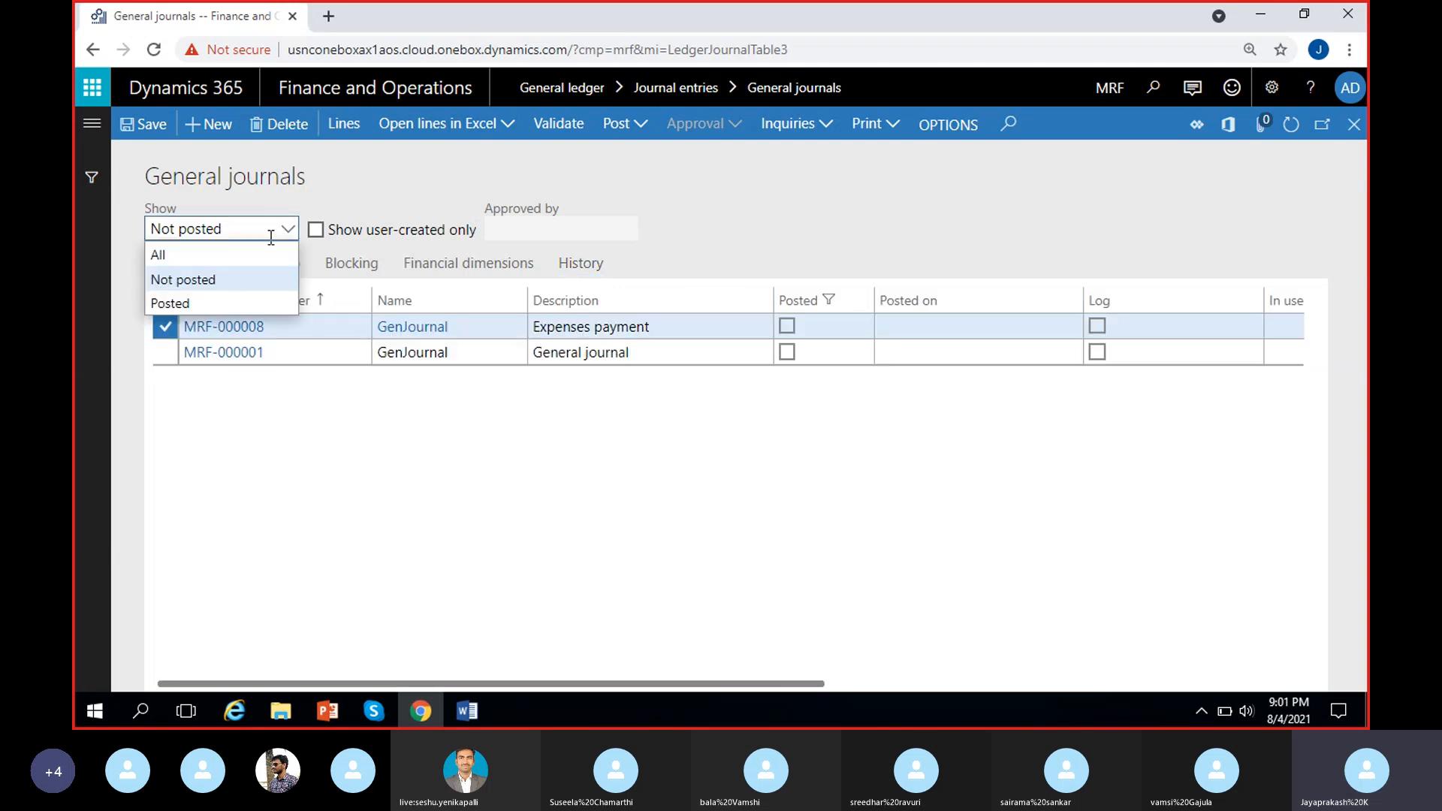
click(207, 304)
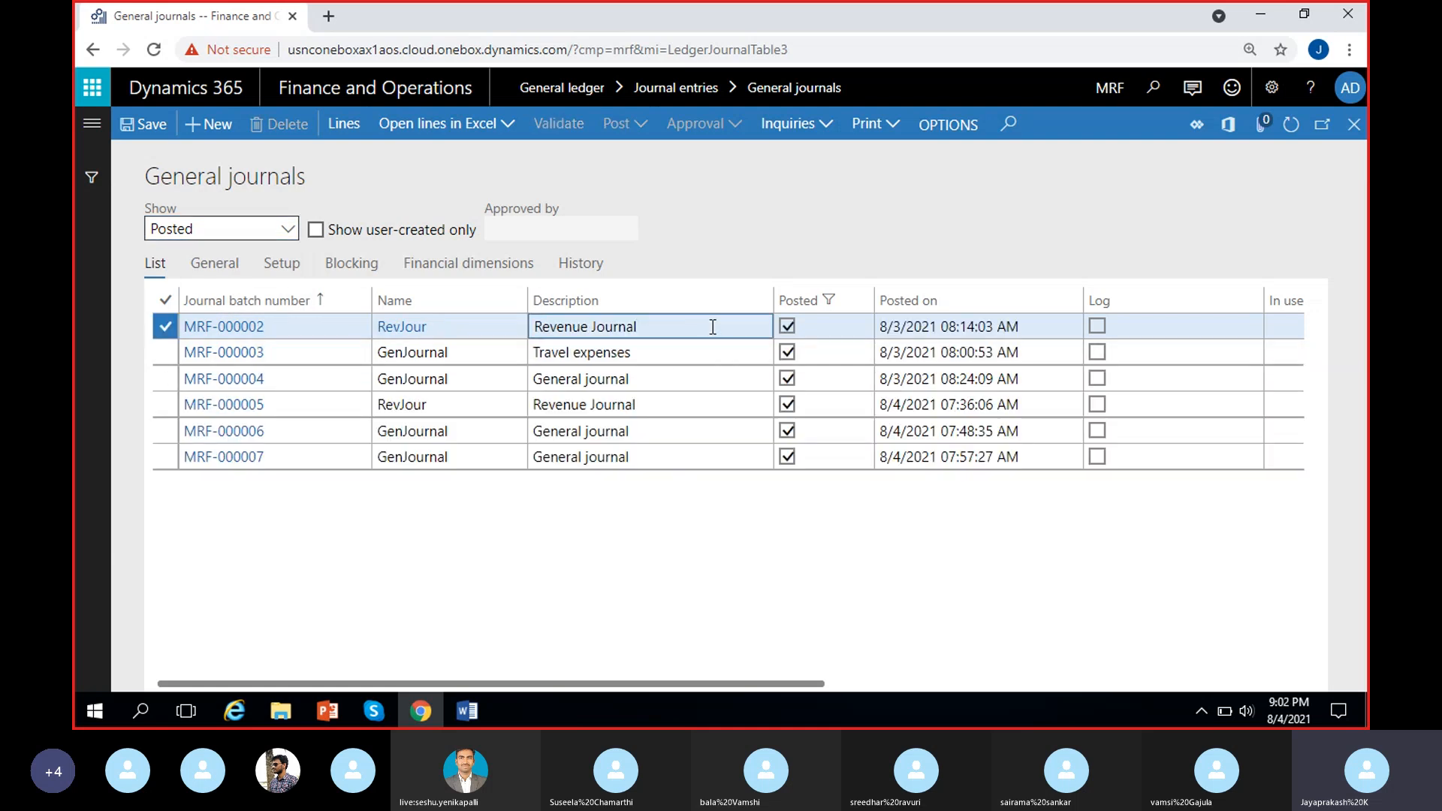
click(591, 275)
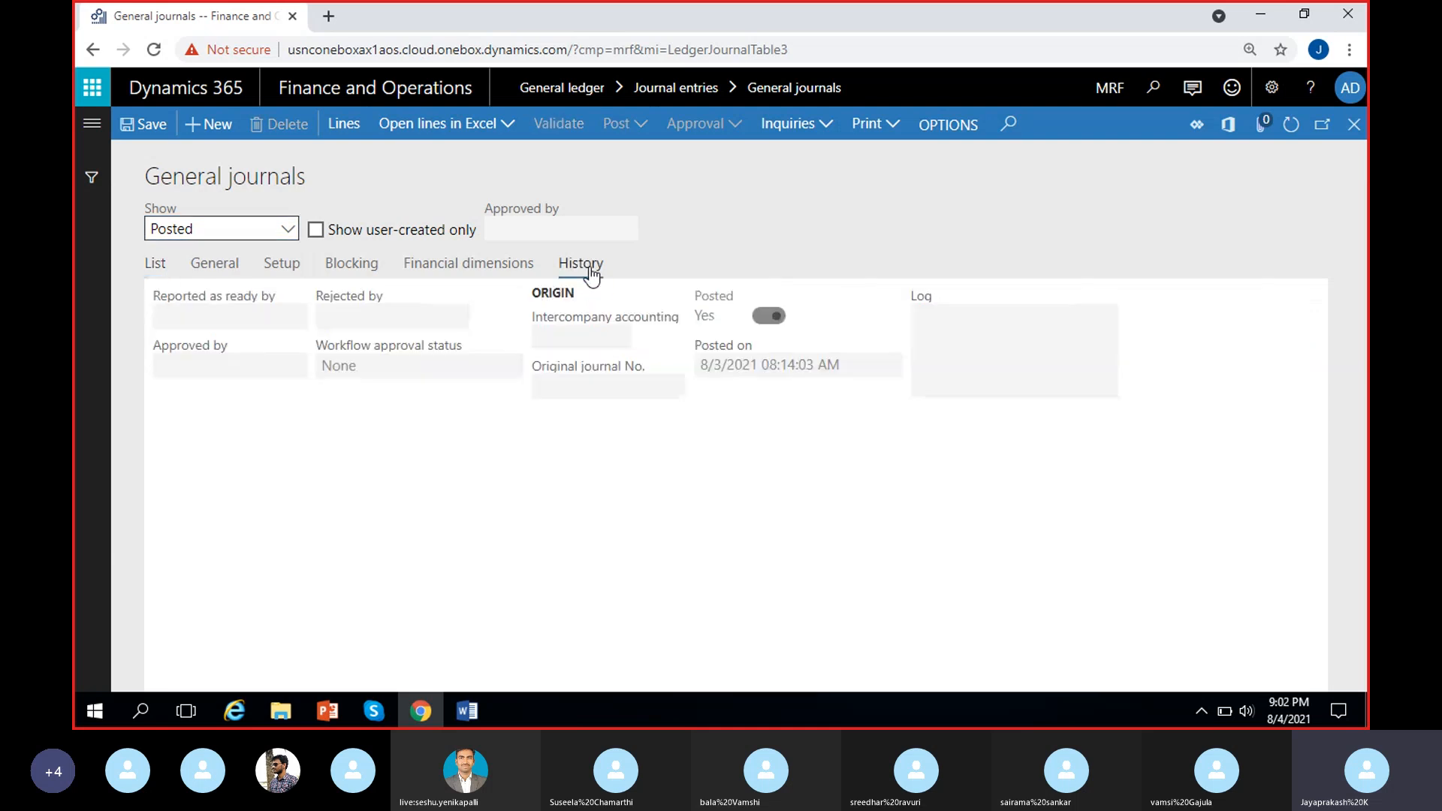
drag(712, 290, 862, 368)
click(712, 369)
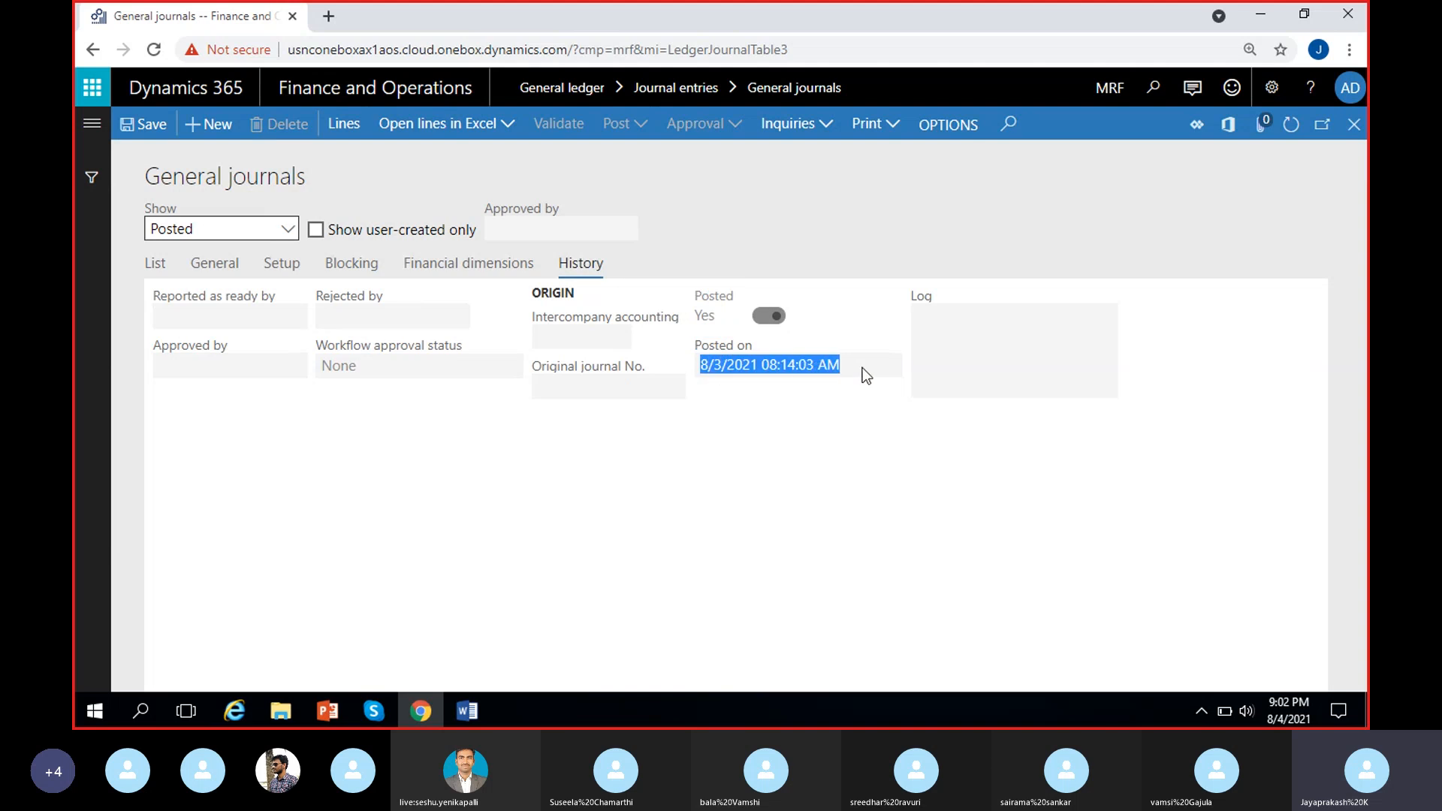
click(154, 263)
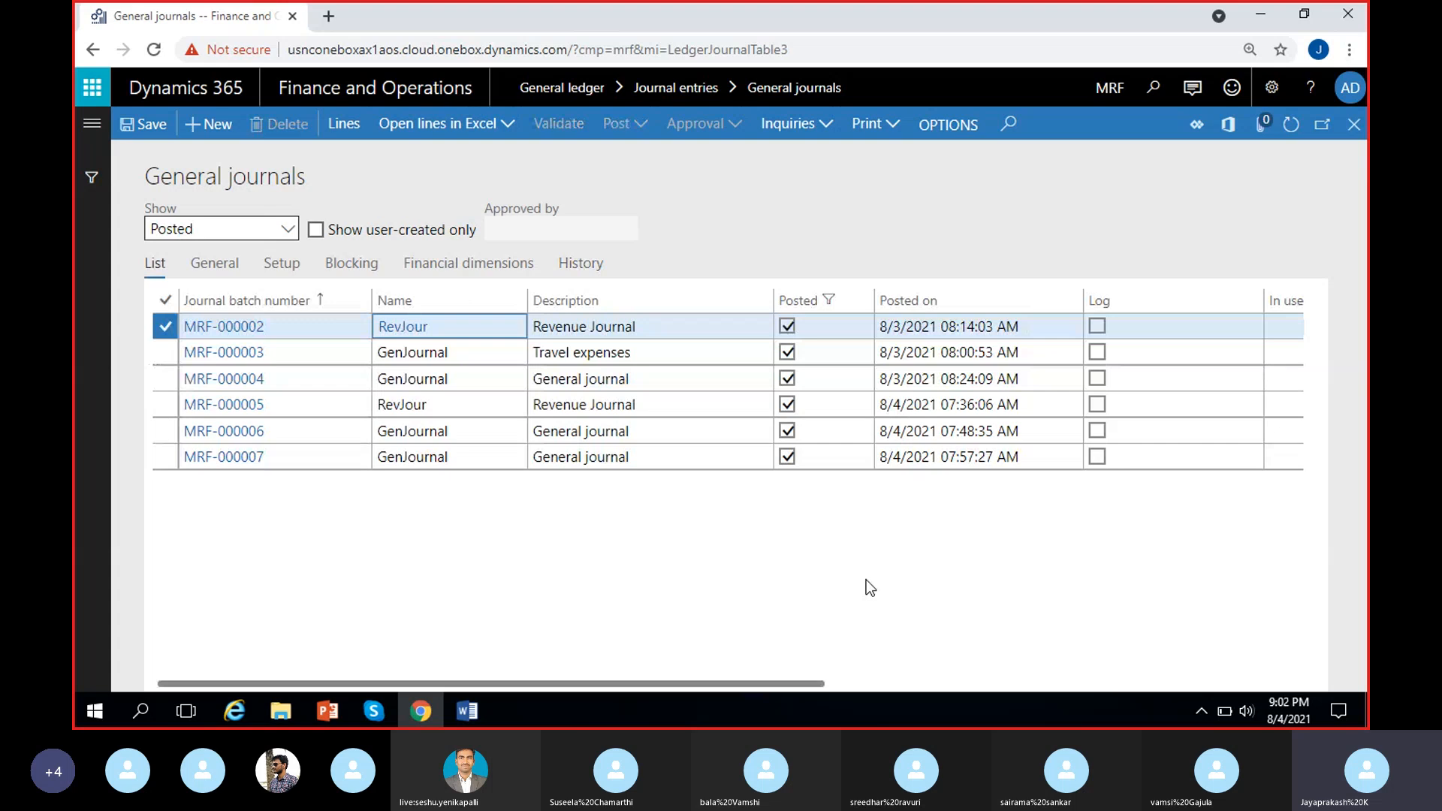
click(581, 267)
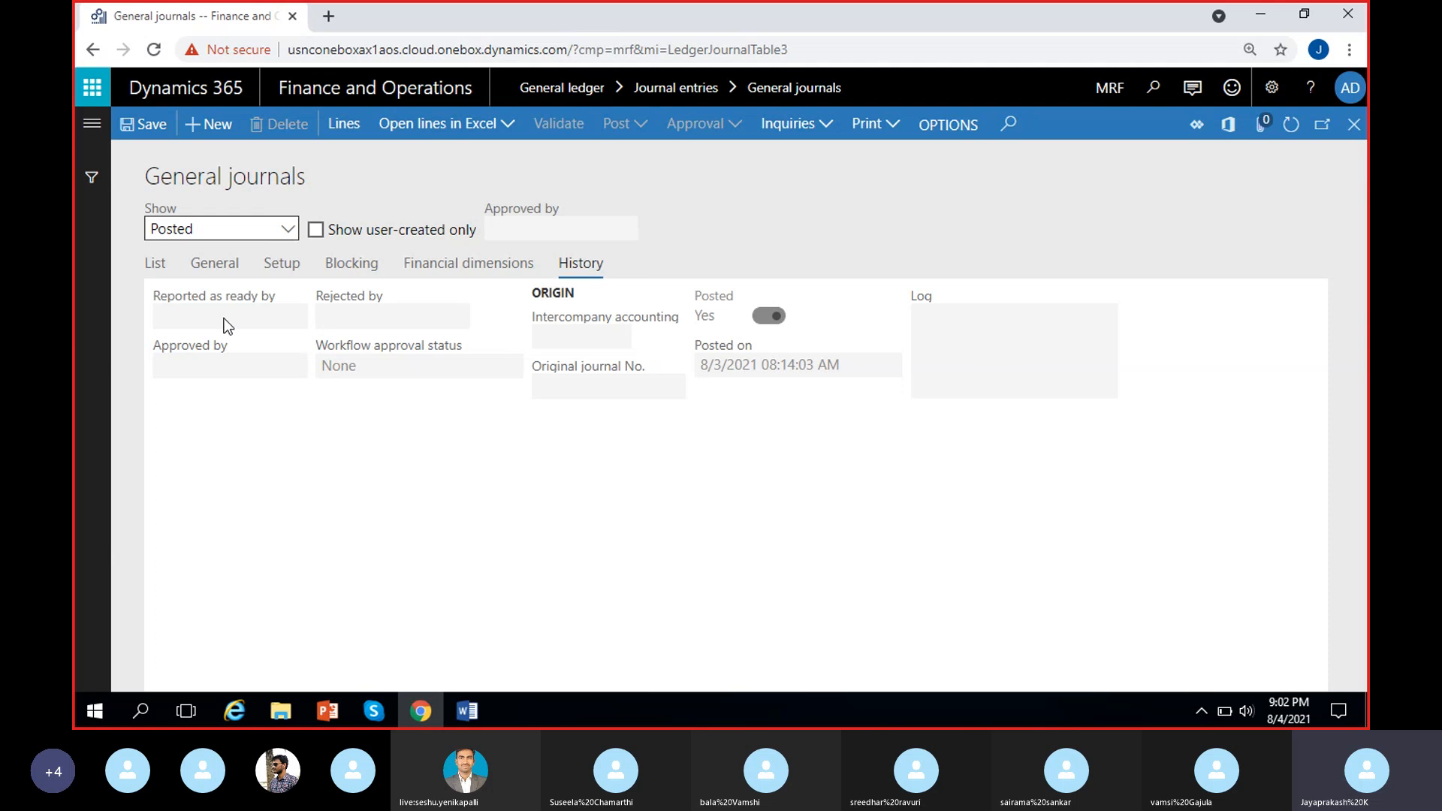
click(157, 264)
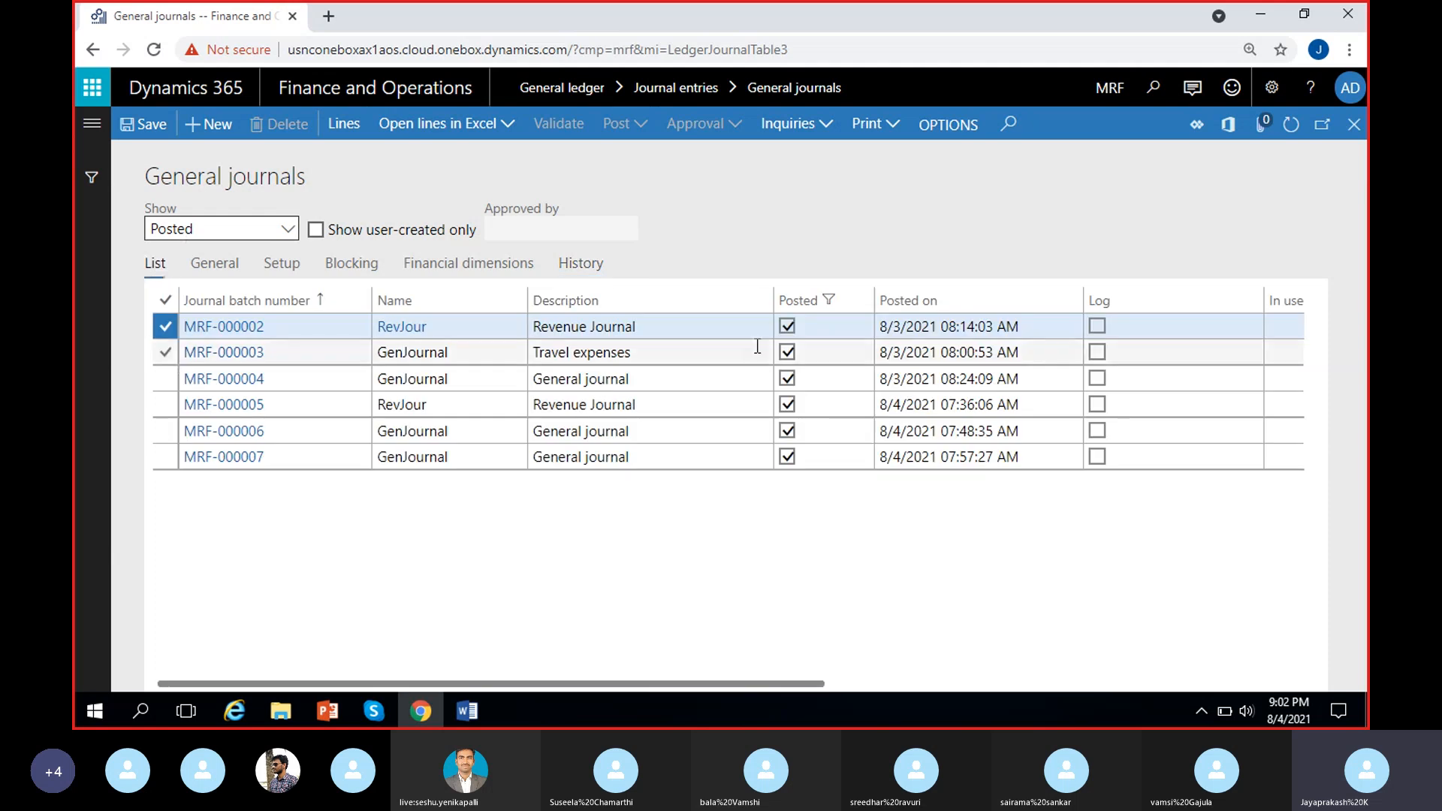
click(584, 264)
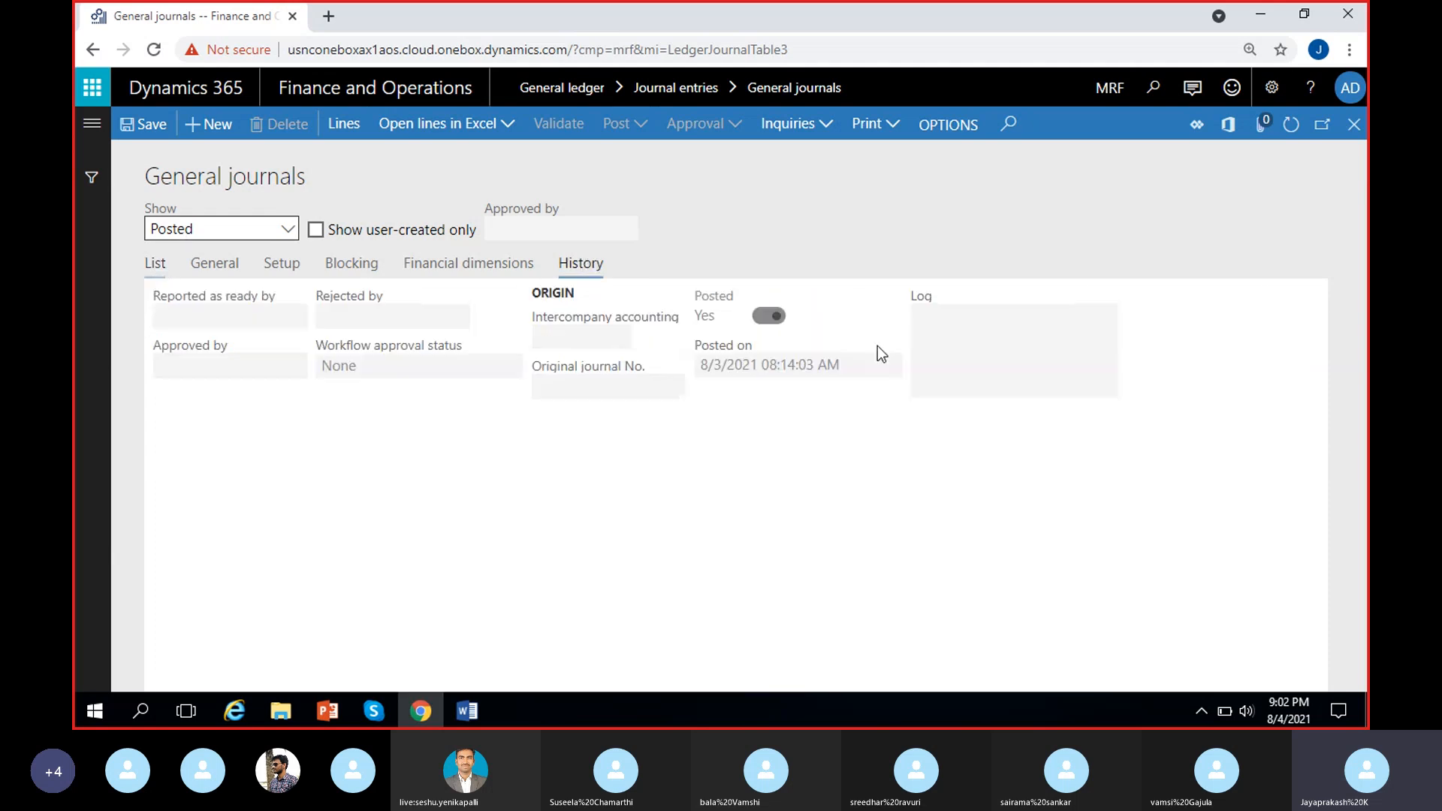
click(156, 265)
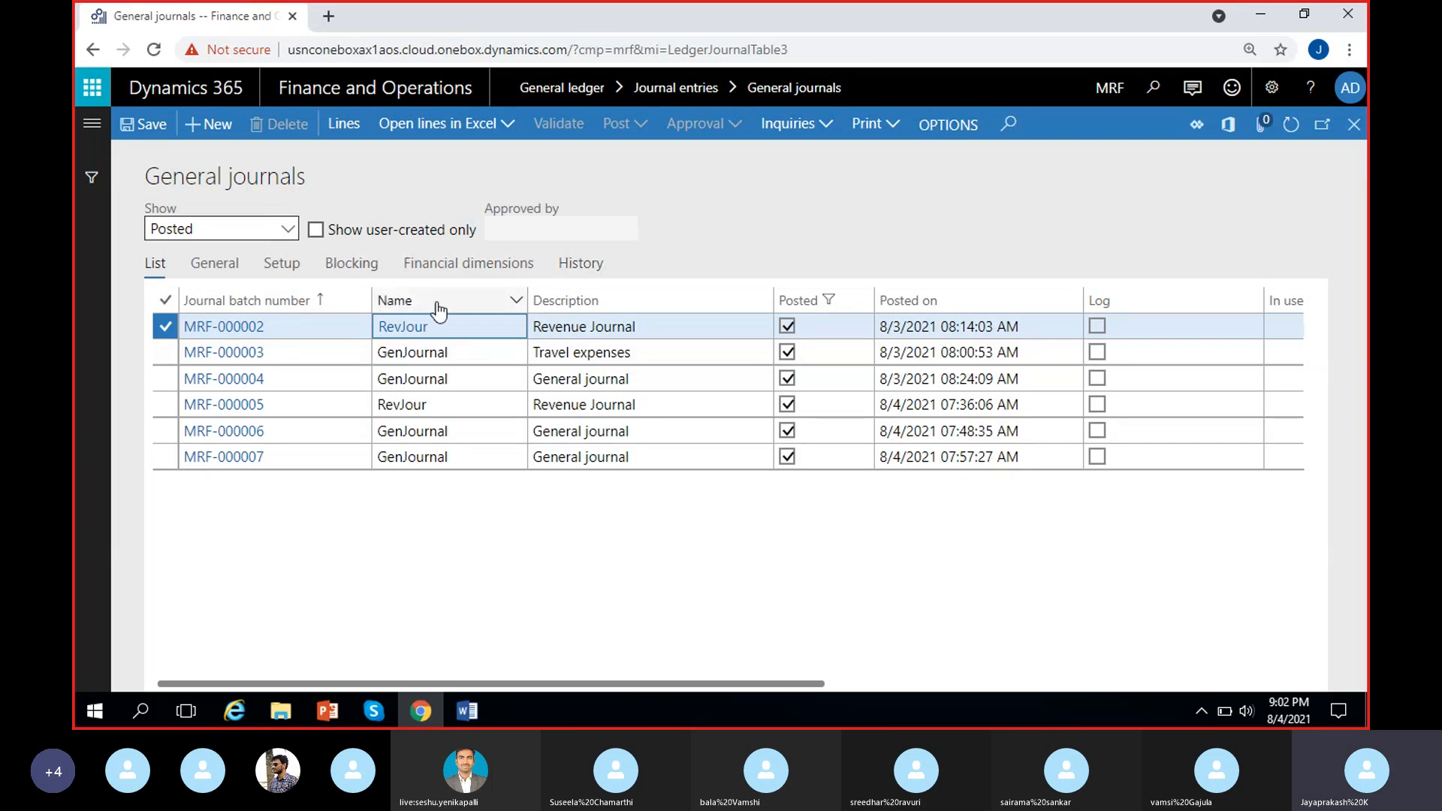
Step: Show the not posted general journals again and open the lines of MRF-000008
click(225, 228)
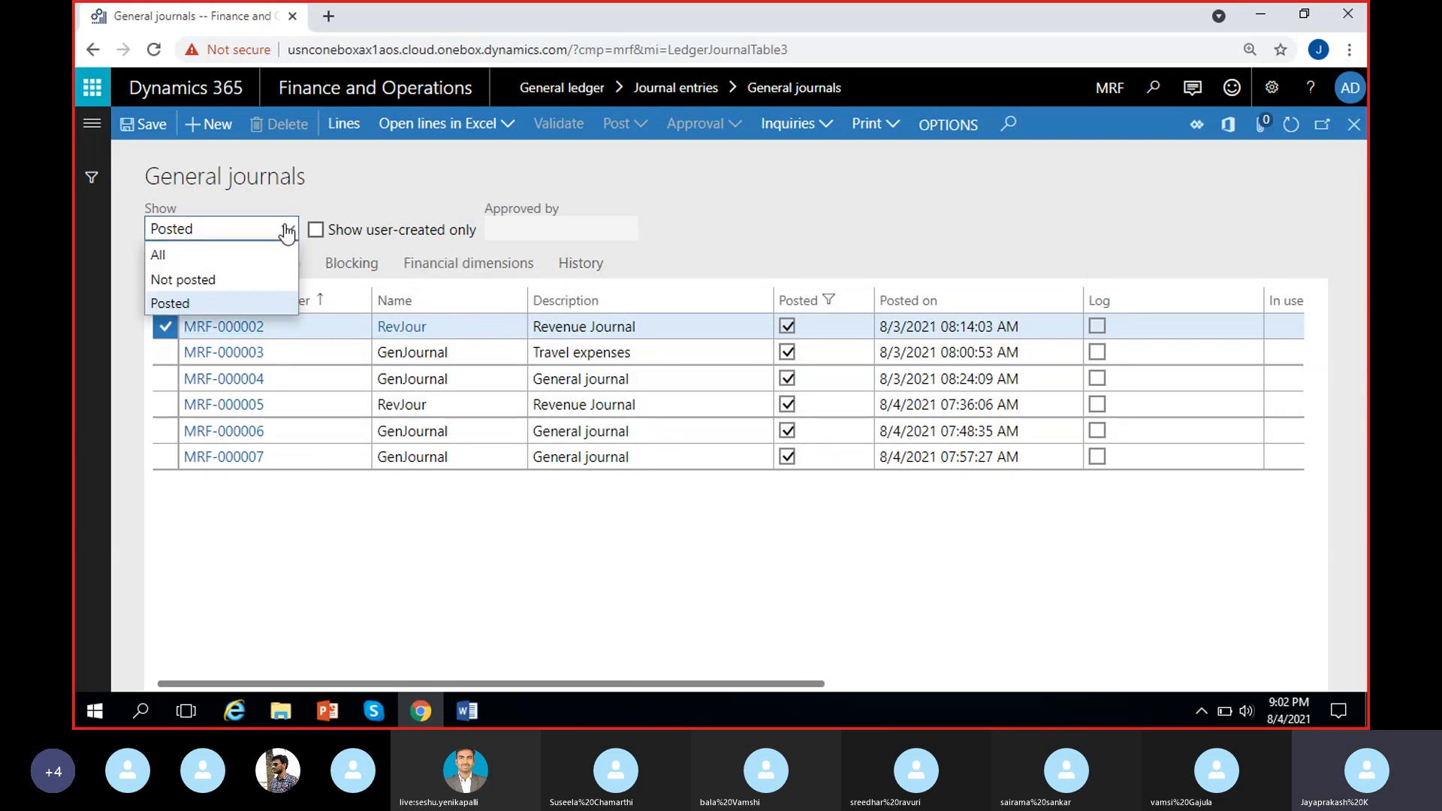
click(214, 280)
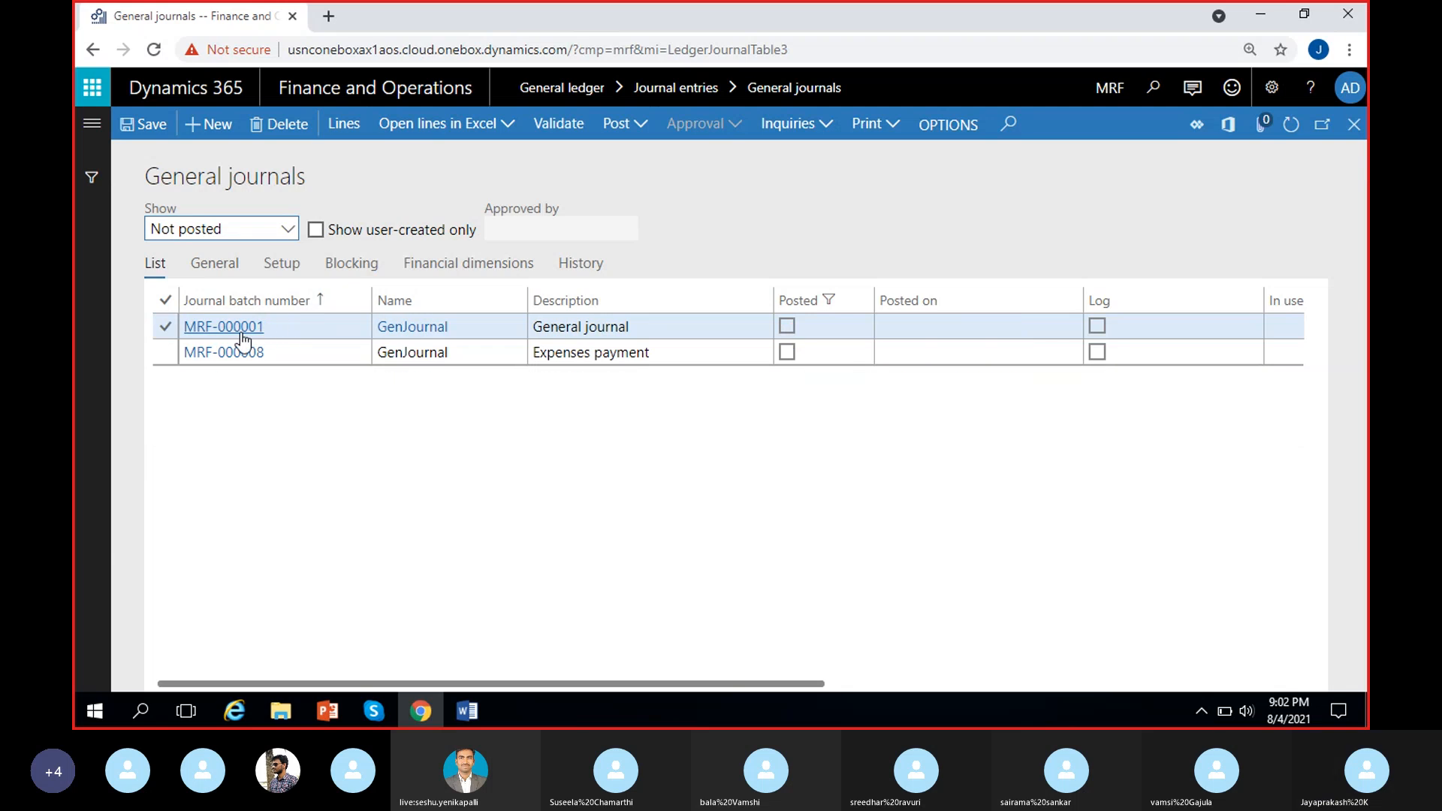
click(239, 354)
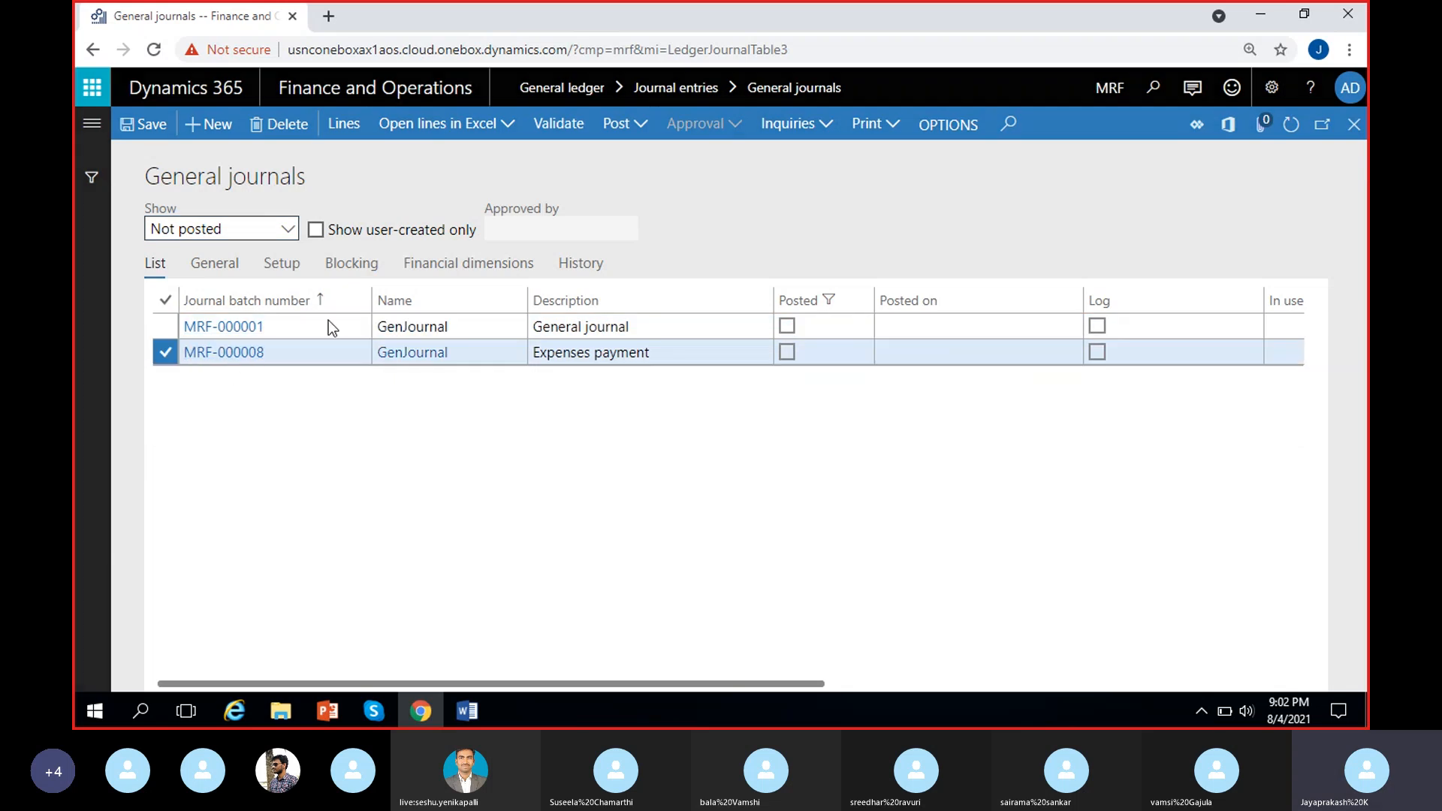
click(344, 129)
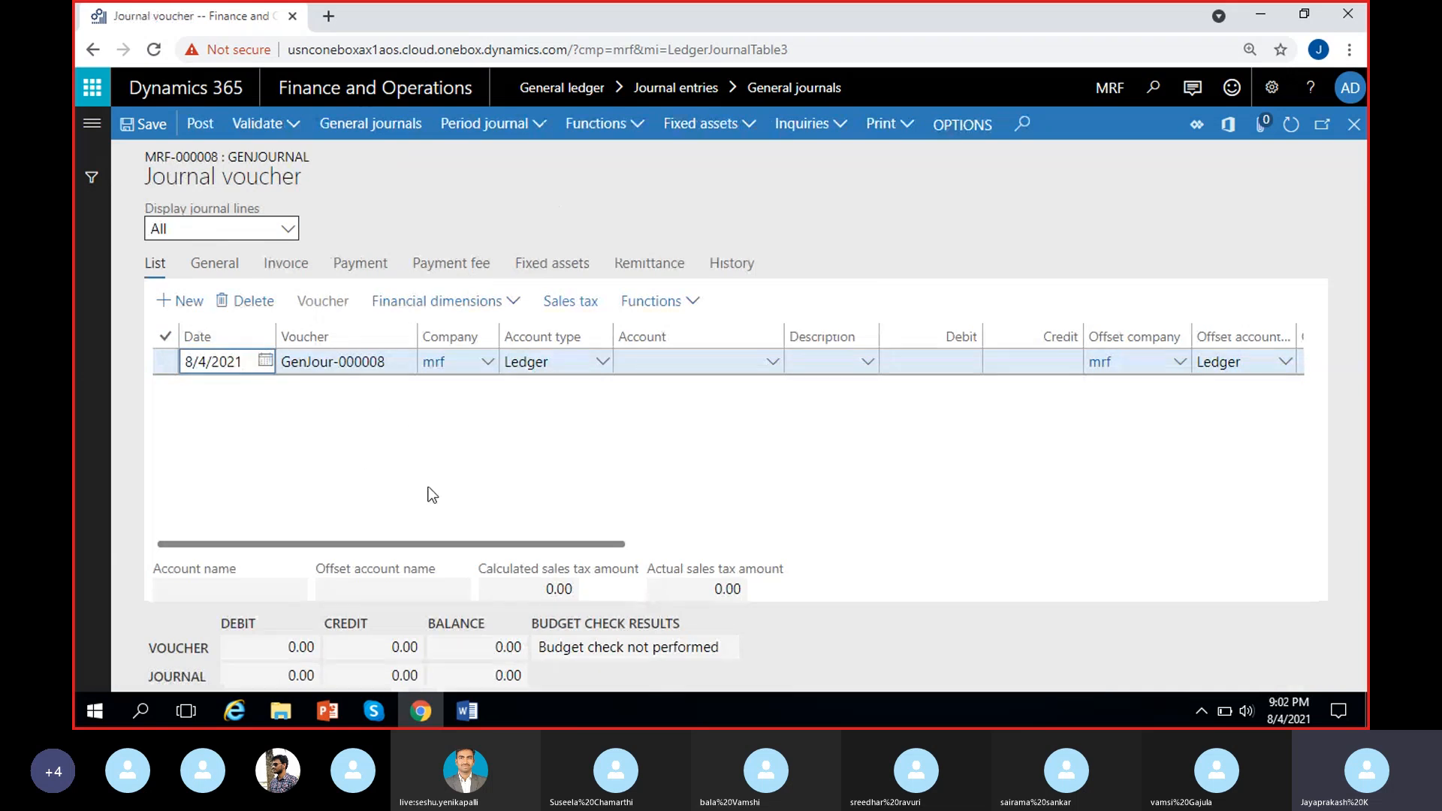
Step: Examine the general details of the voucher line dated 8/4/2021, and return to the general journals
click(213, 274)
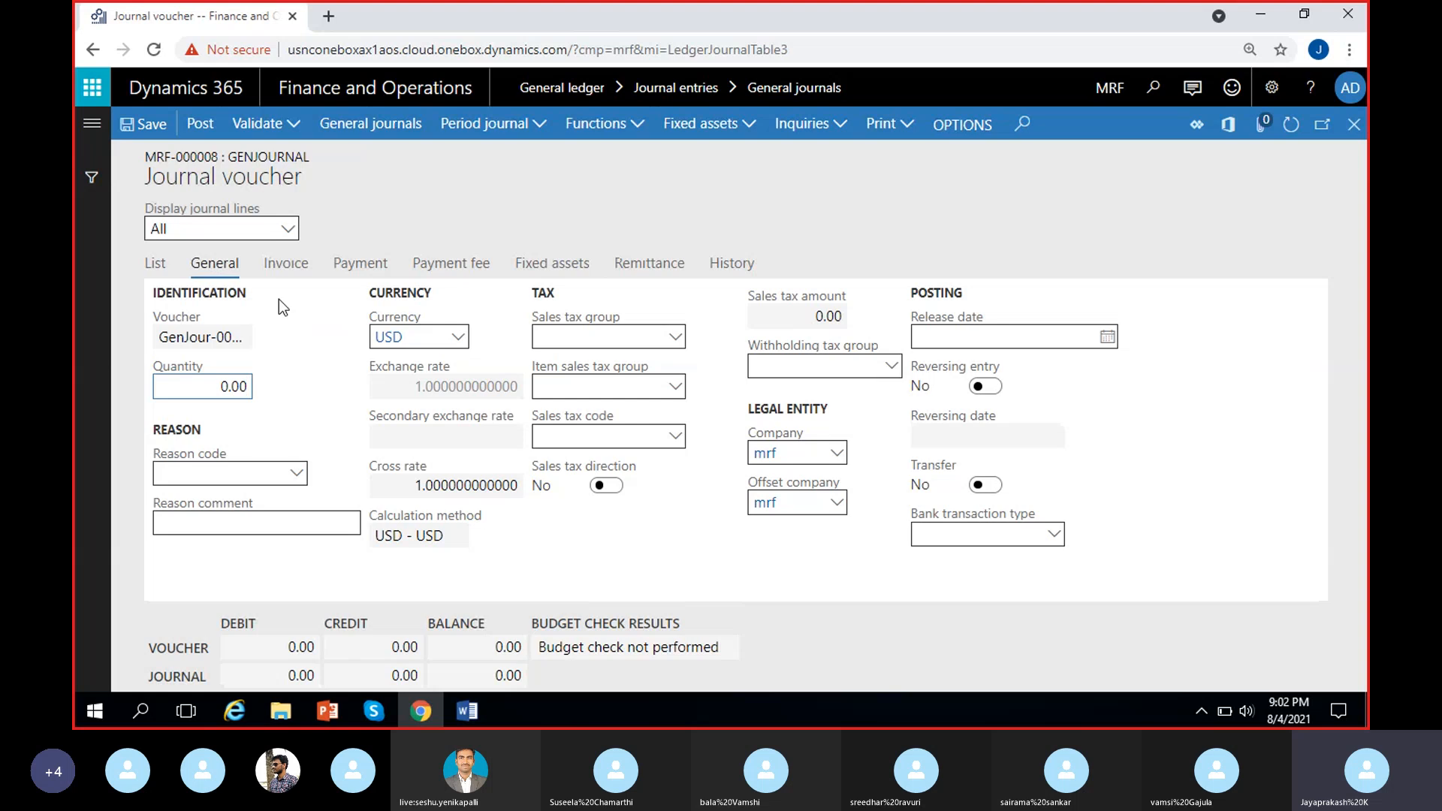
click(155, 263)
click(165, 368)
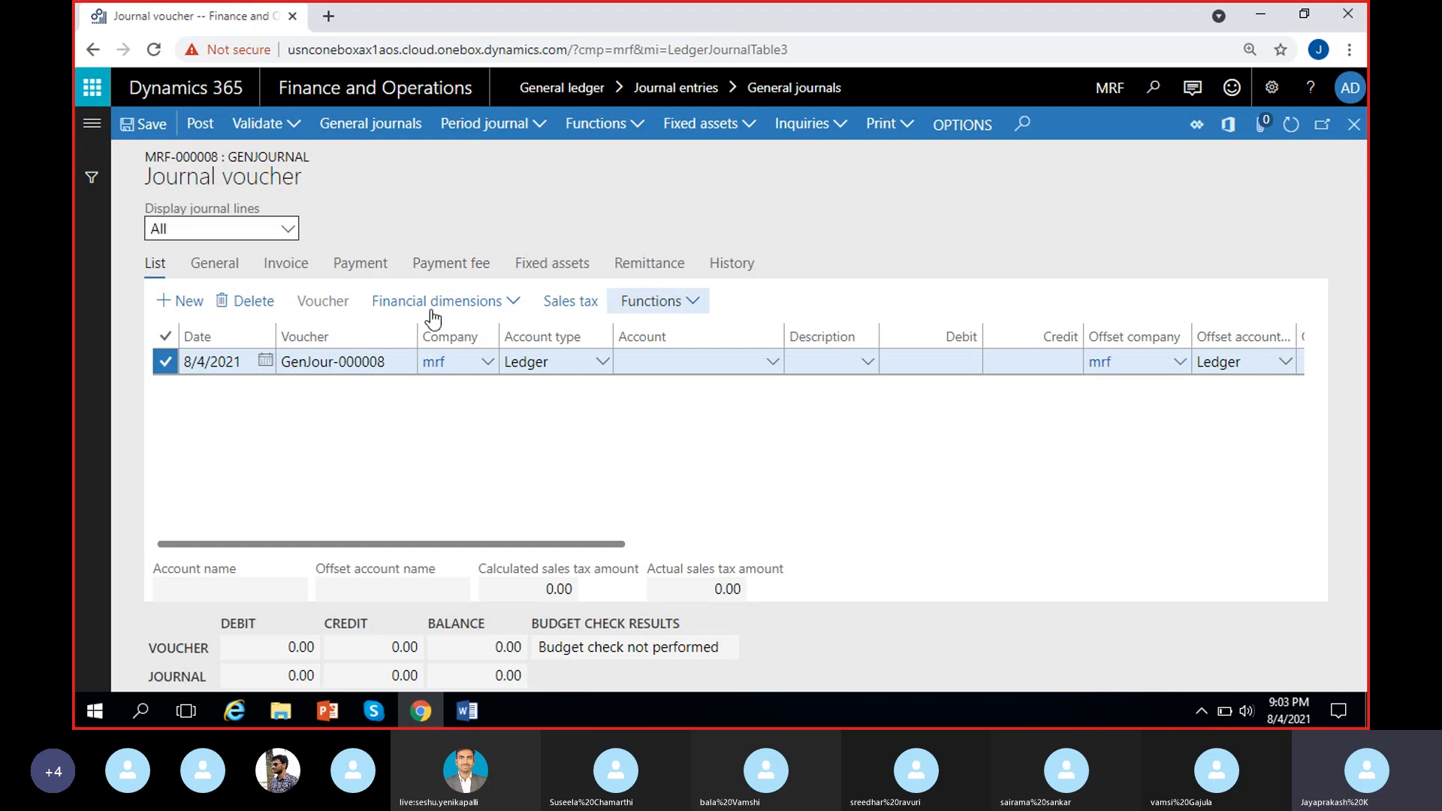
click(1361, 138)
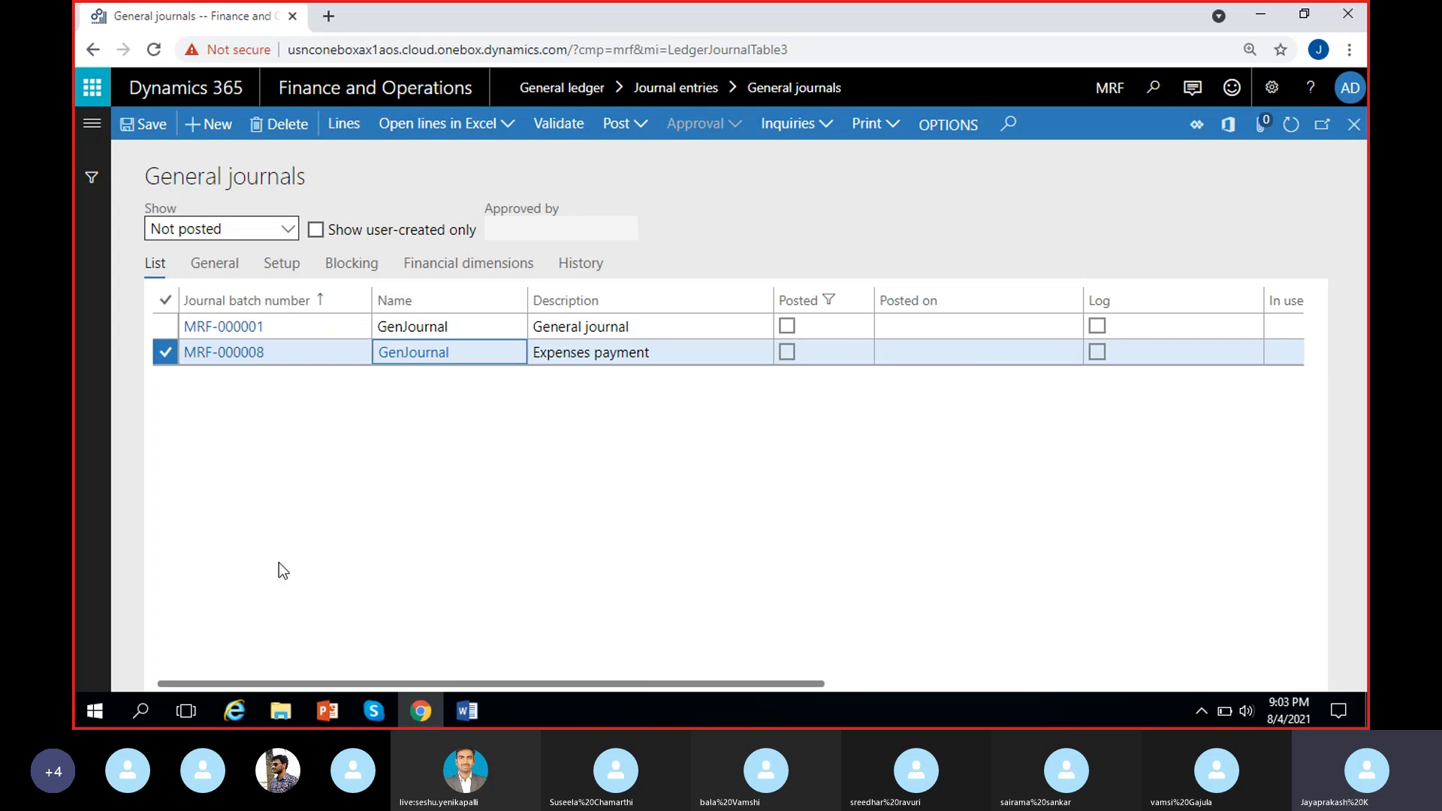
Step: Check the August 2021 system calendar, and reopen the journal voucher lines of MRF-000008
click(1281, 706)
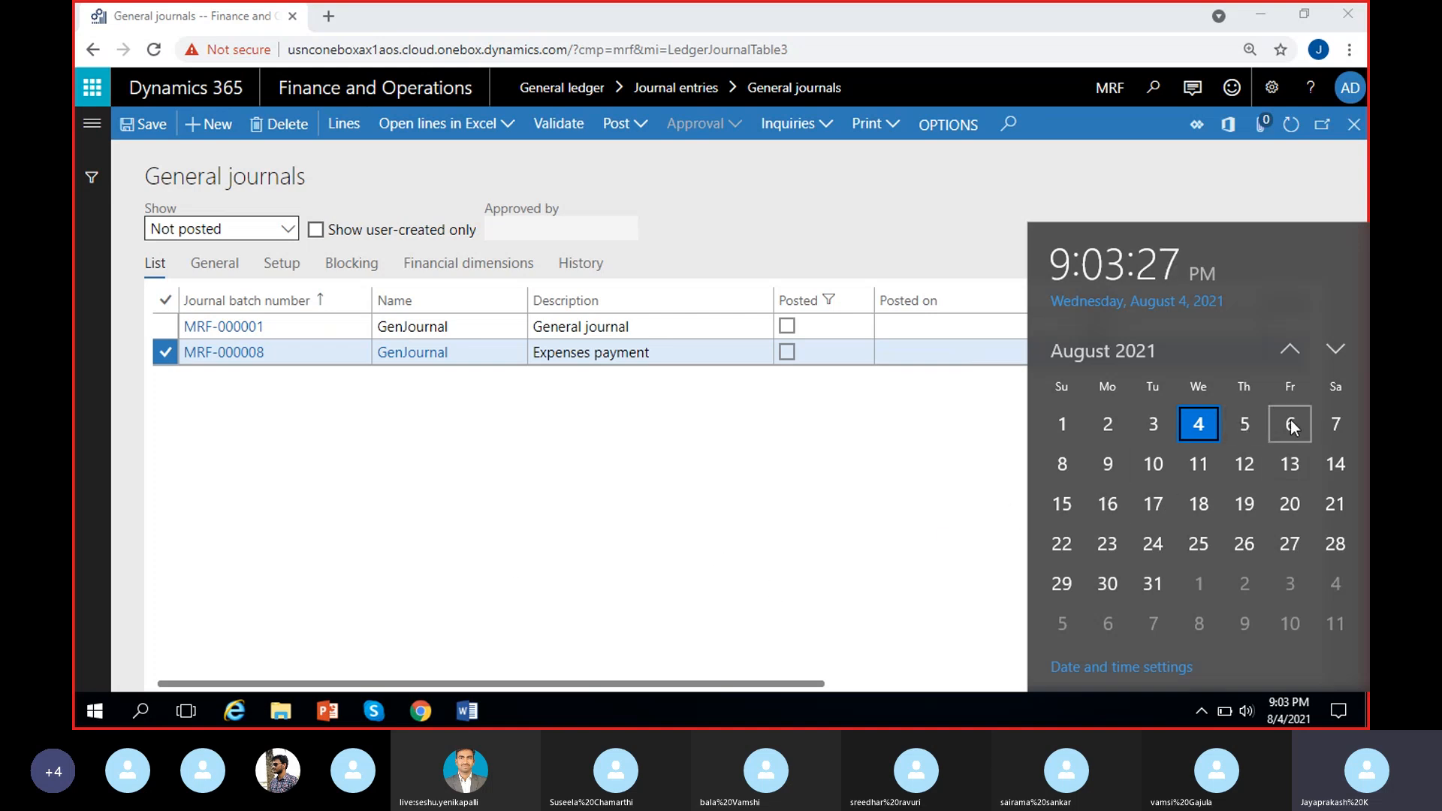
click(724, 556)
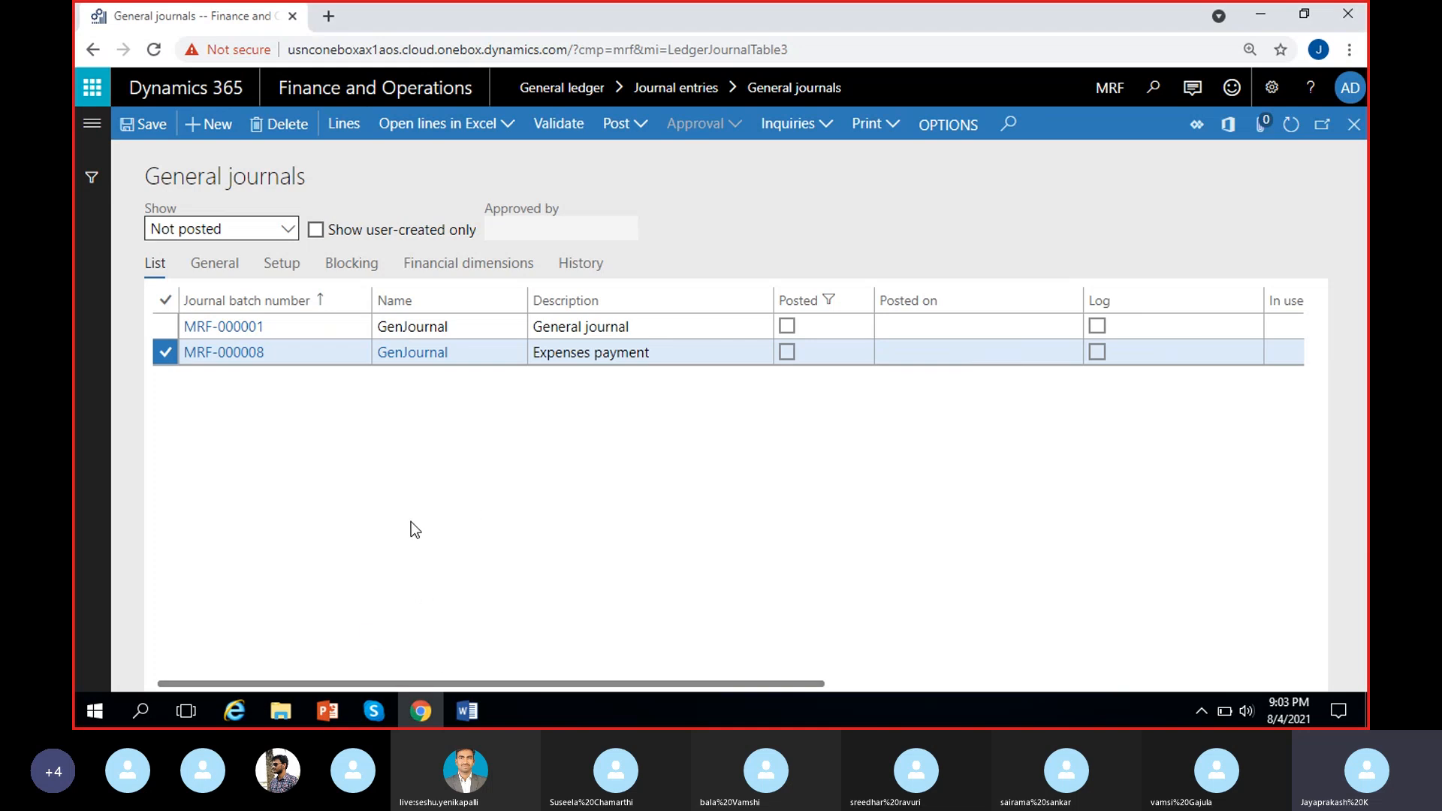
click(341, 132)
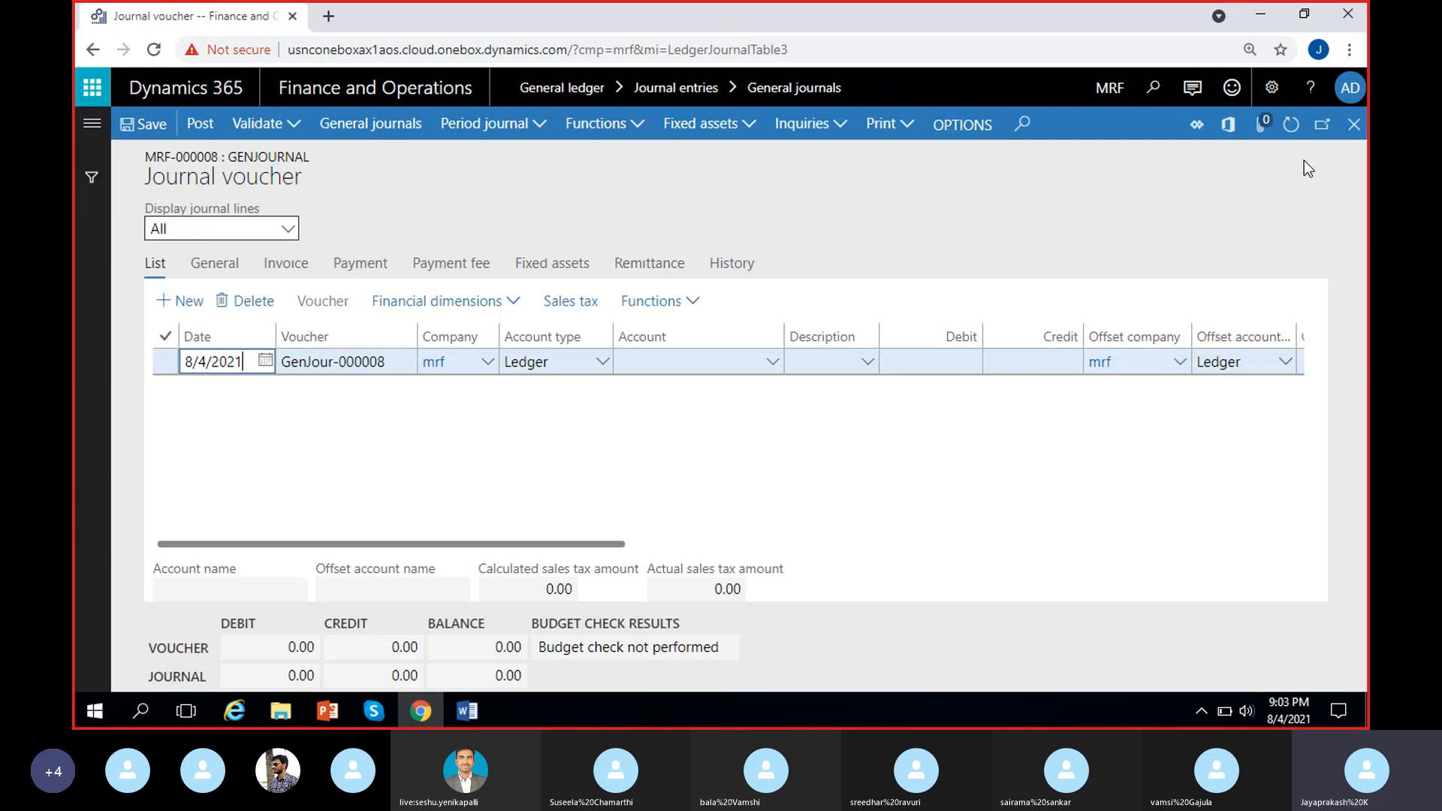
click(1353, 126)
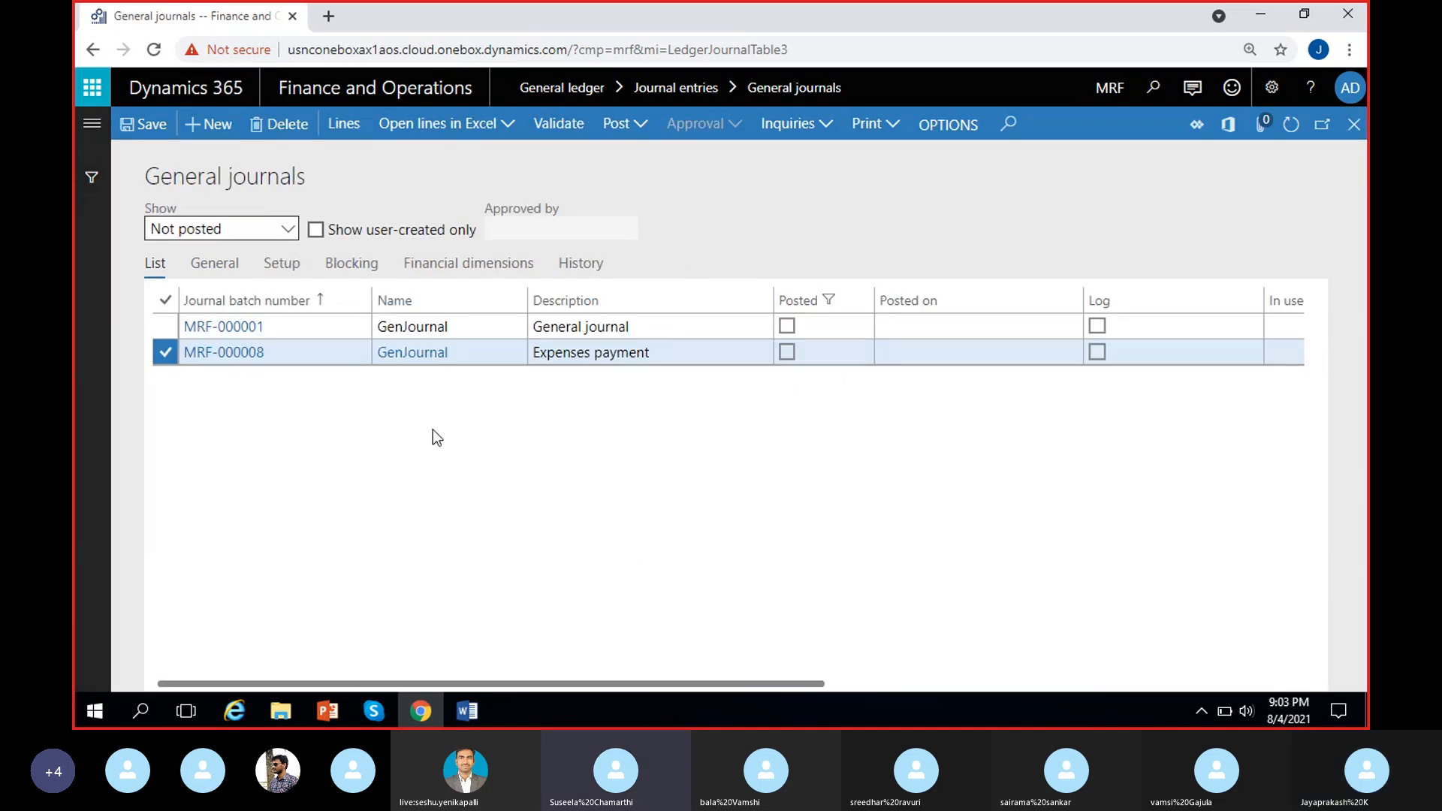
click(412, 352)
click(1353, 125)
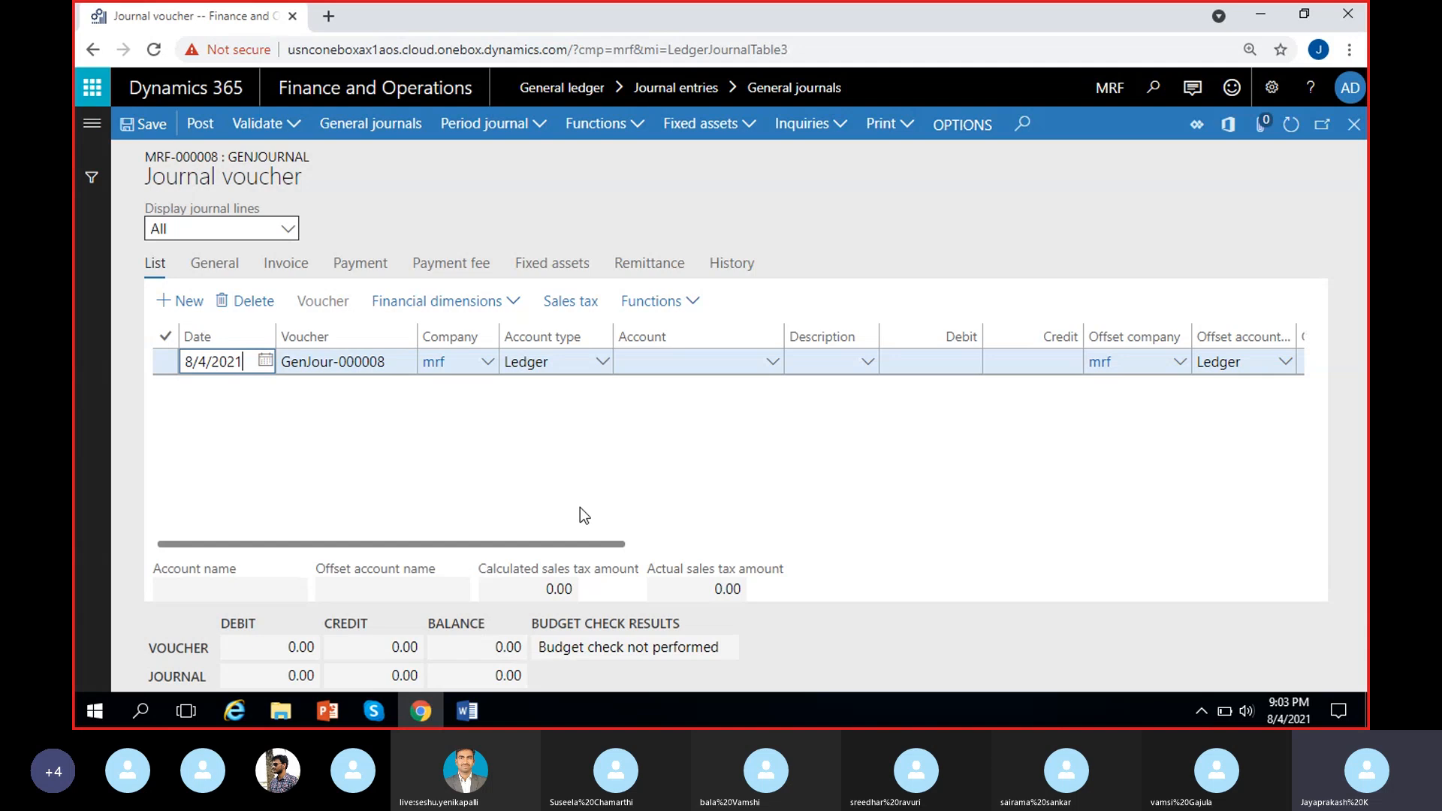
Step: Examine the voucher line's general details, such as currency, tax and posting, together with its invoice details
click(200, 268)
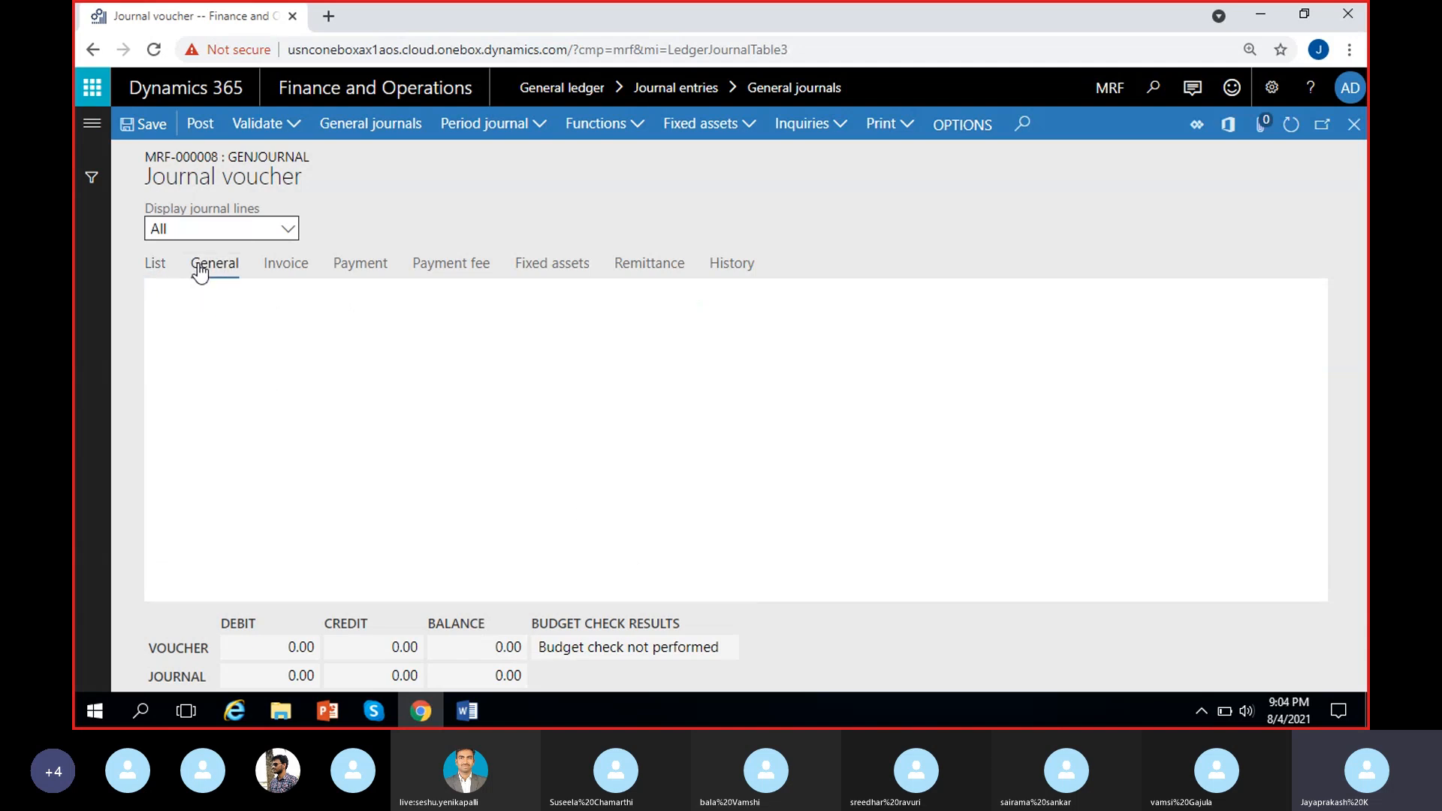
click(347, 438)
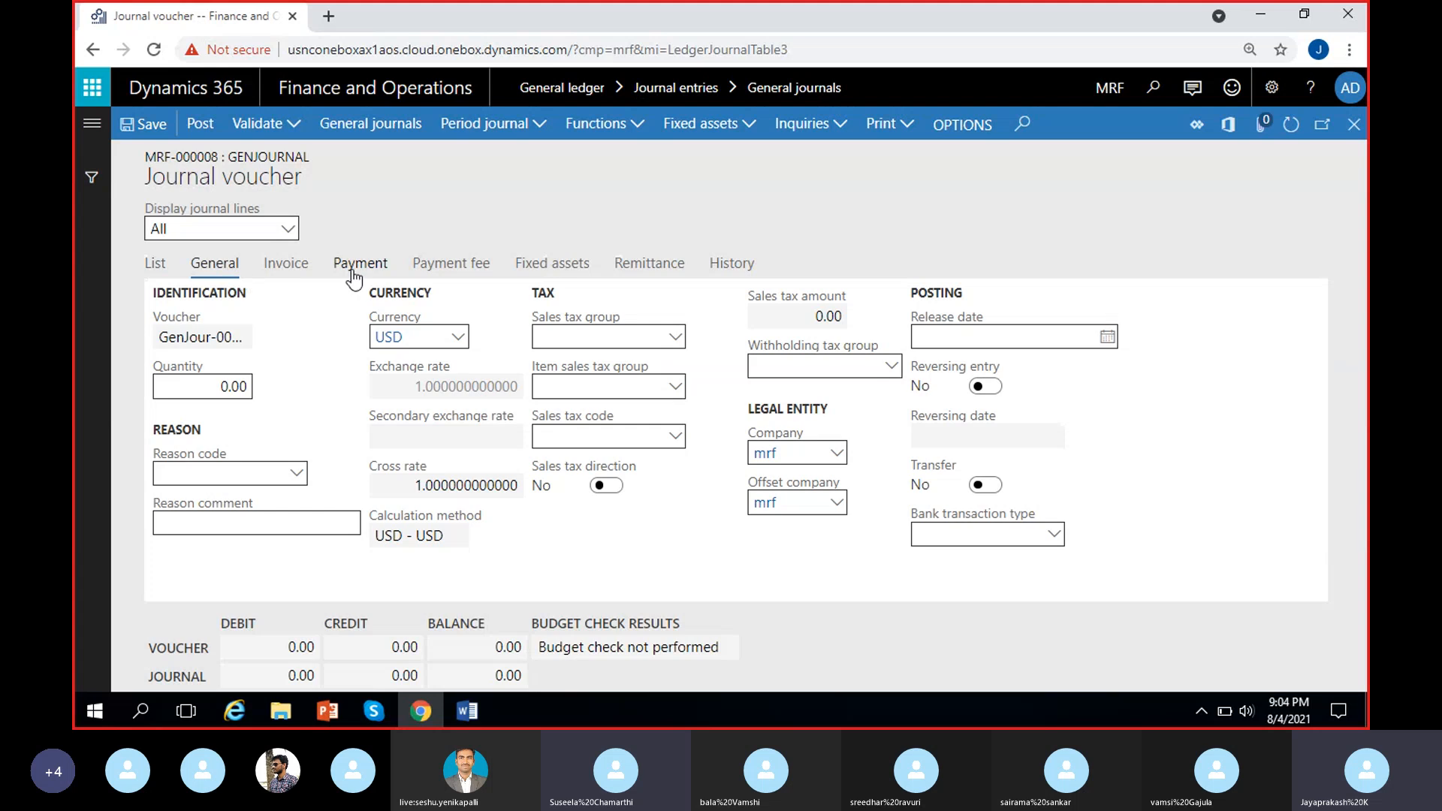
click(291, 265)
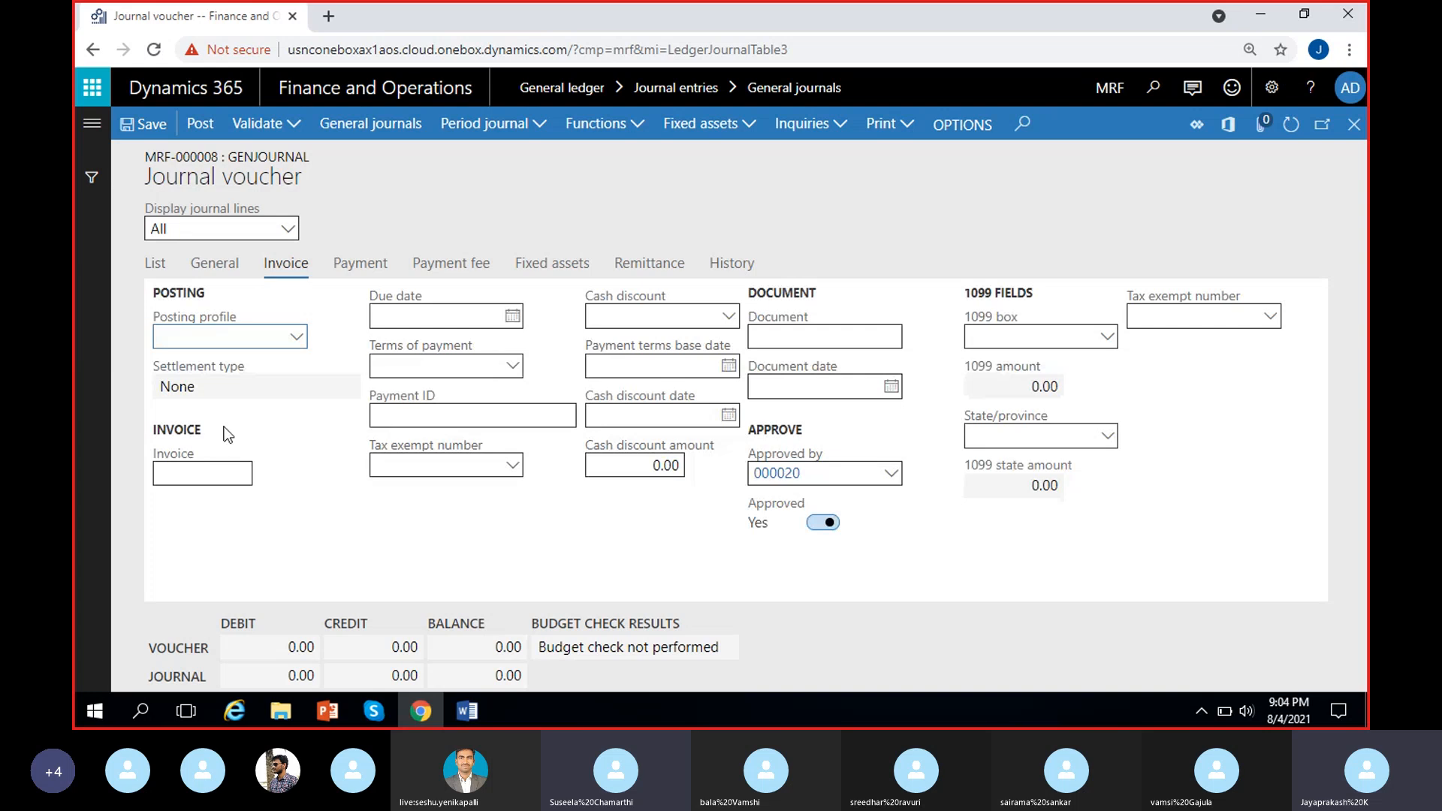
click(154, 264)
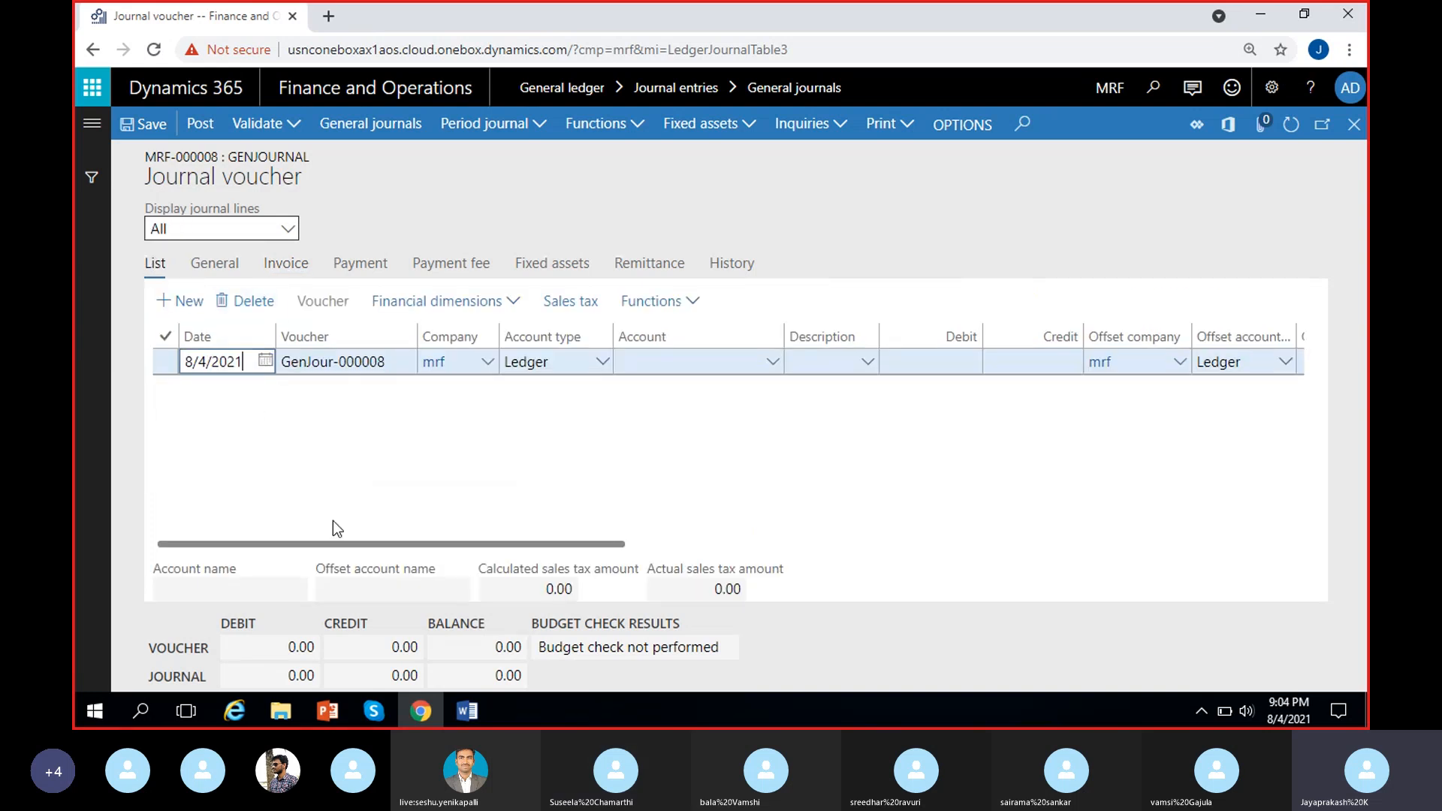
click(287, 264)
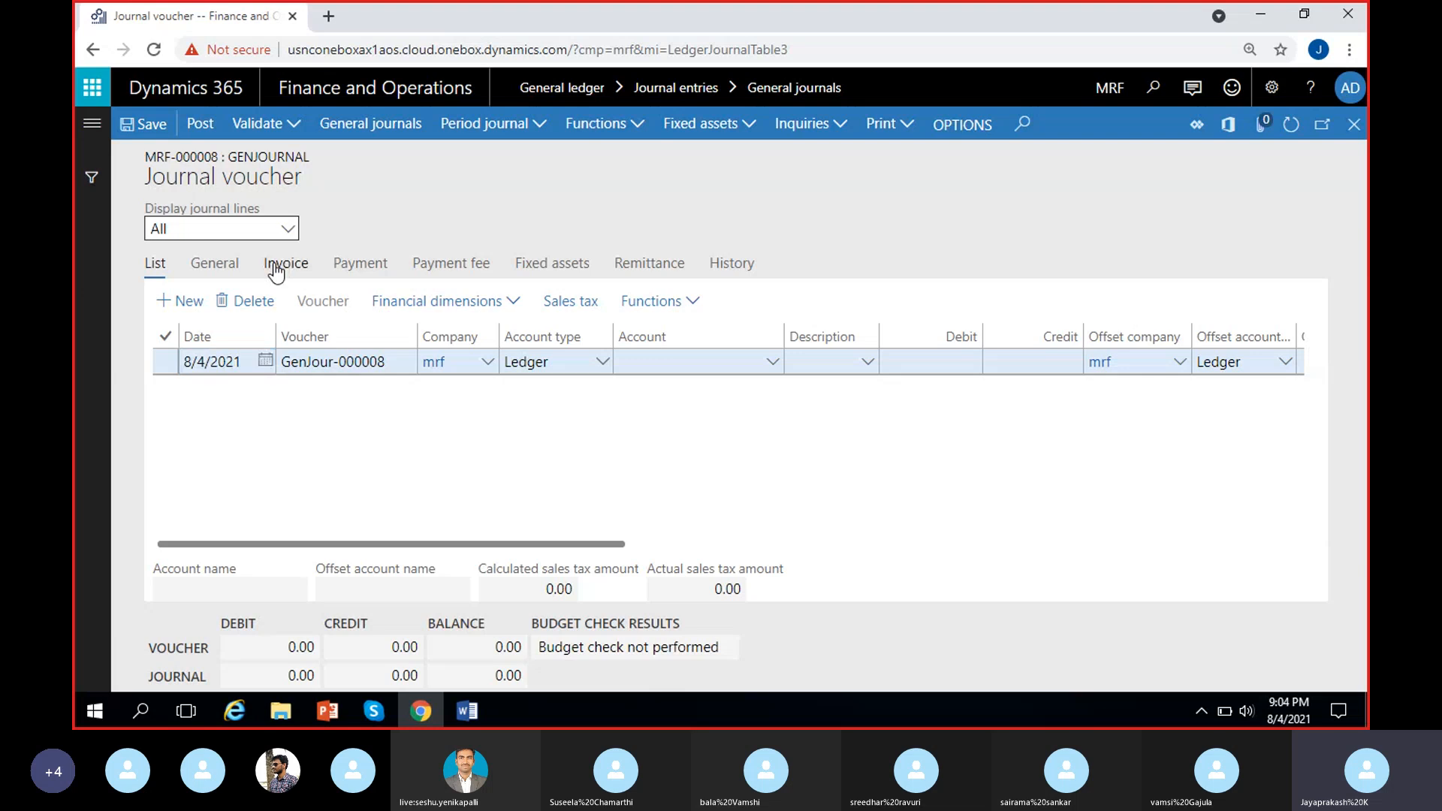
Step: Examine the voucher line's payment details and the transaction types available for fixed assets
click(362, 268)
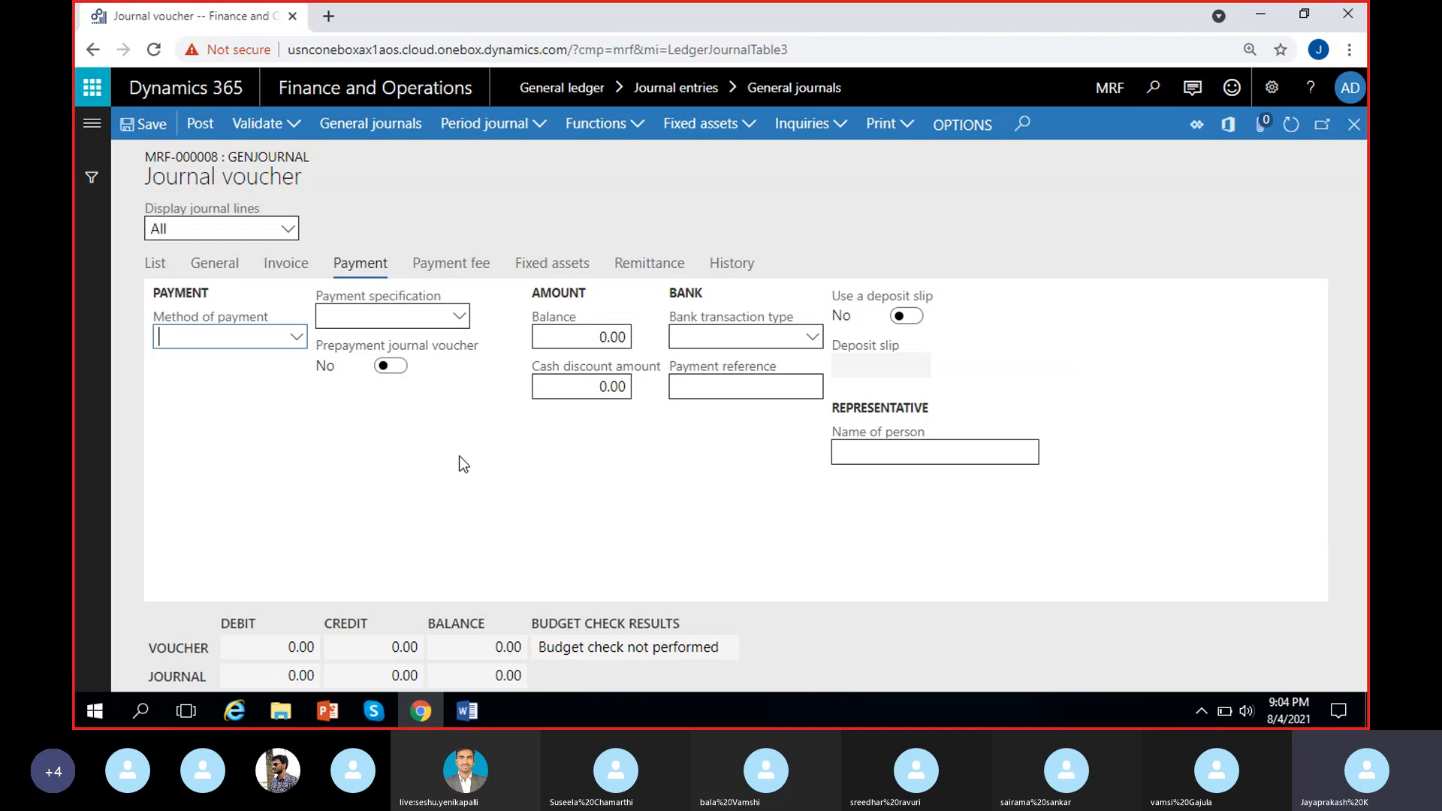
click(545, 272)
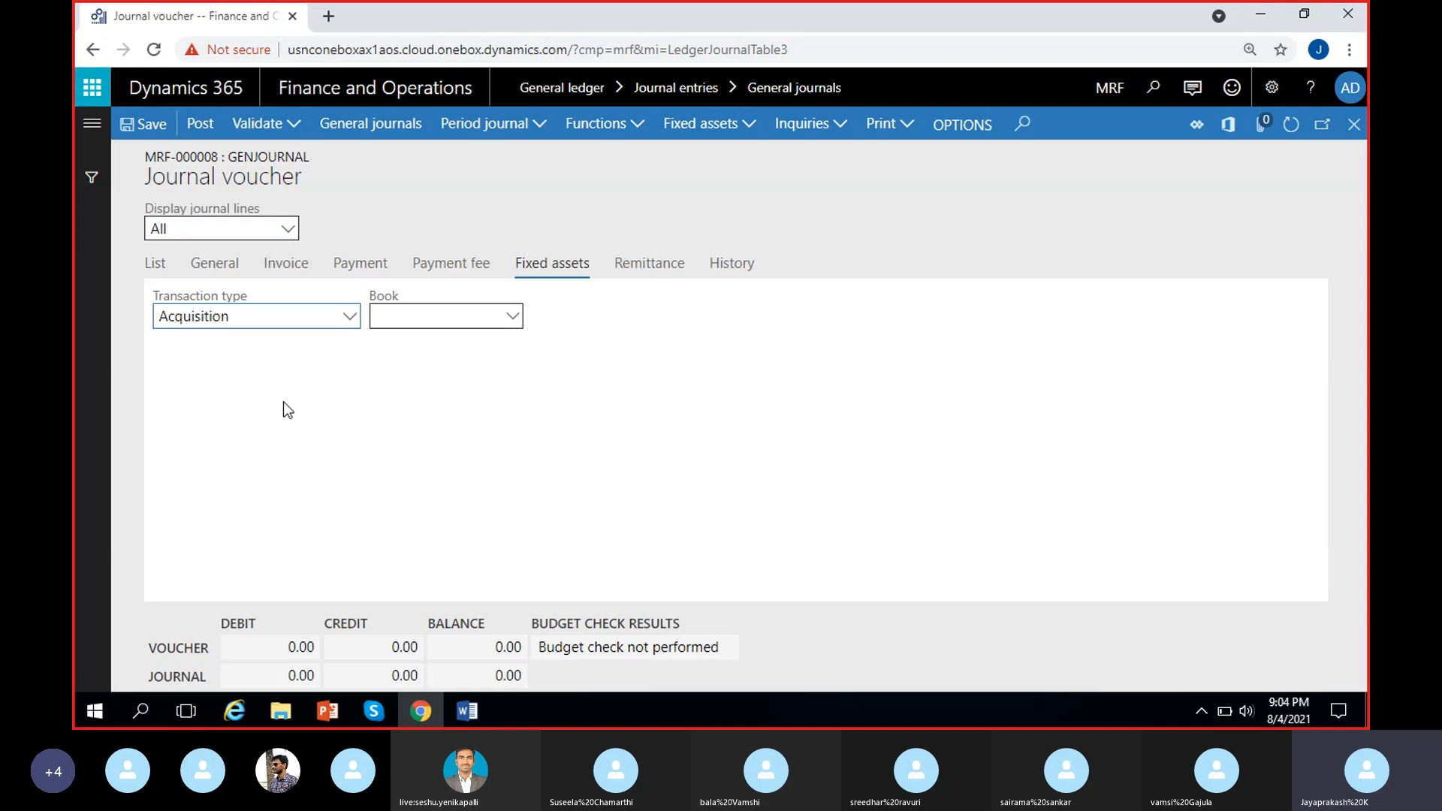
click(348, 318)
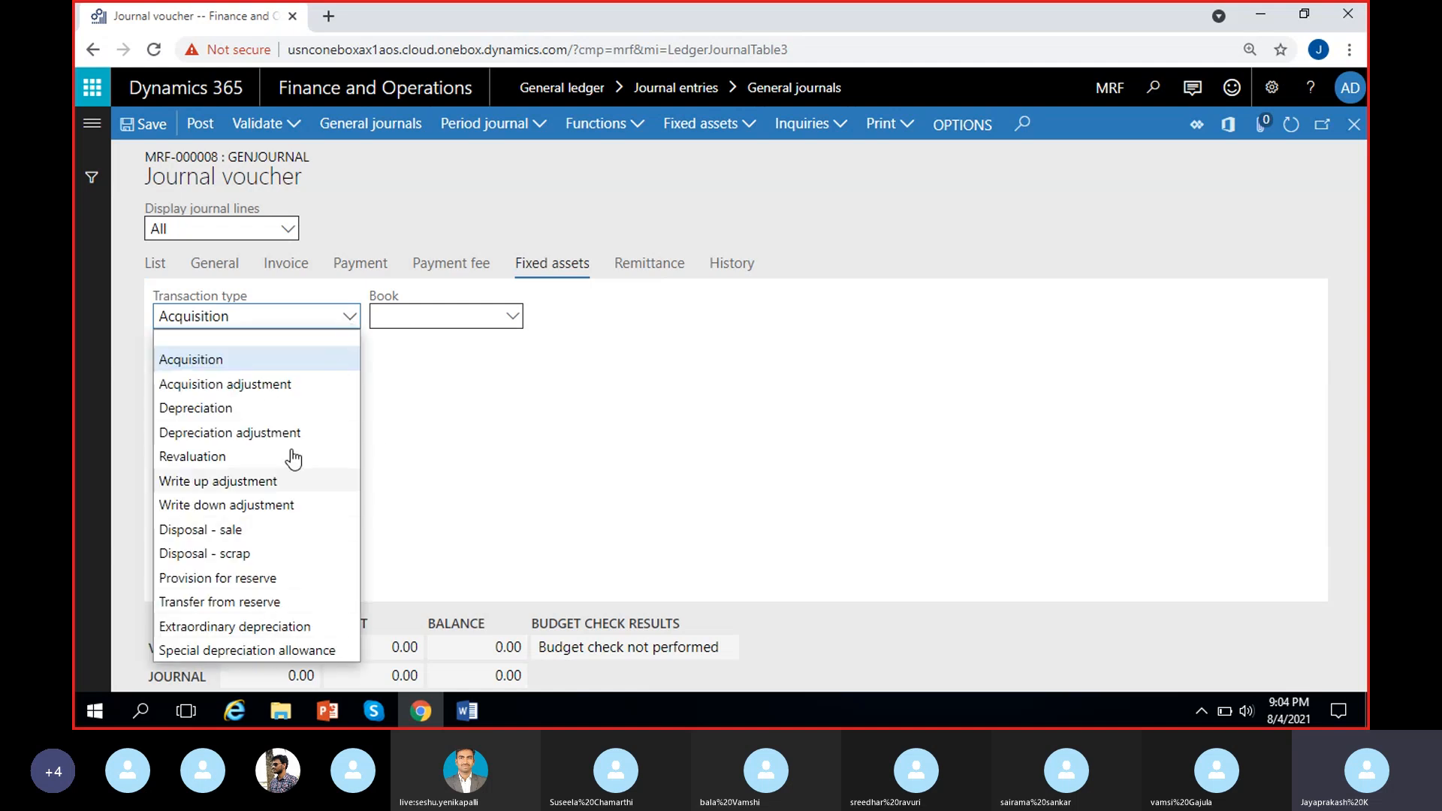
click(521, 454)
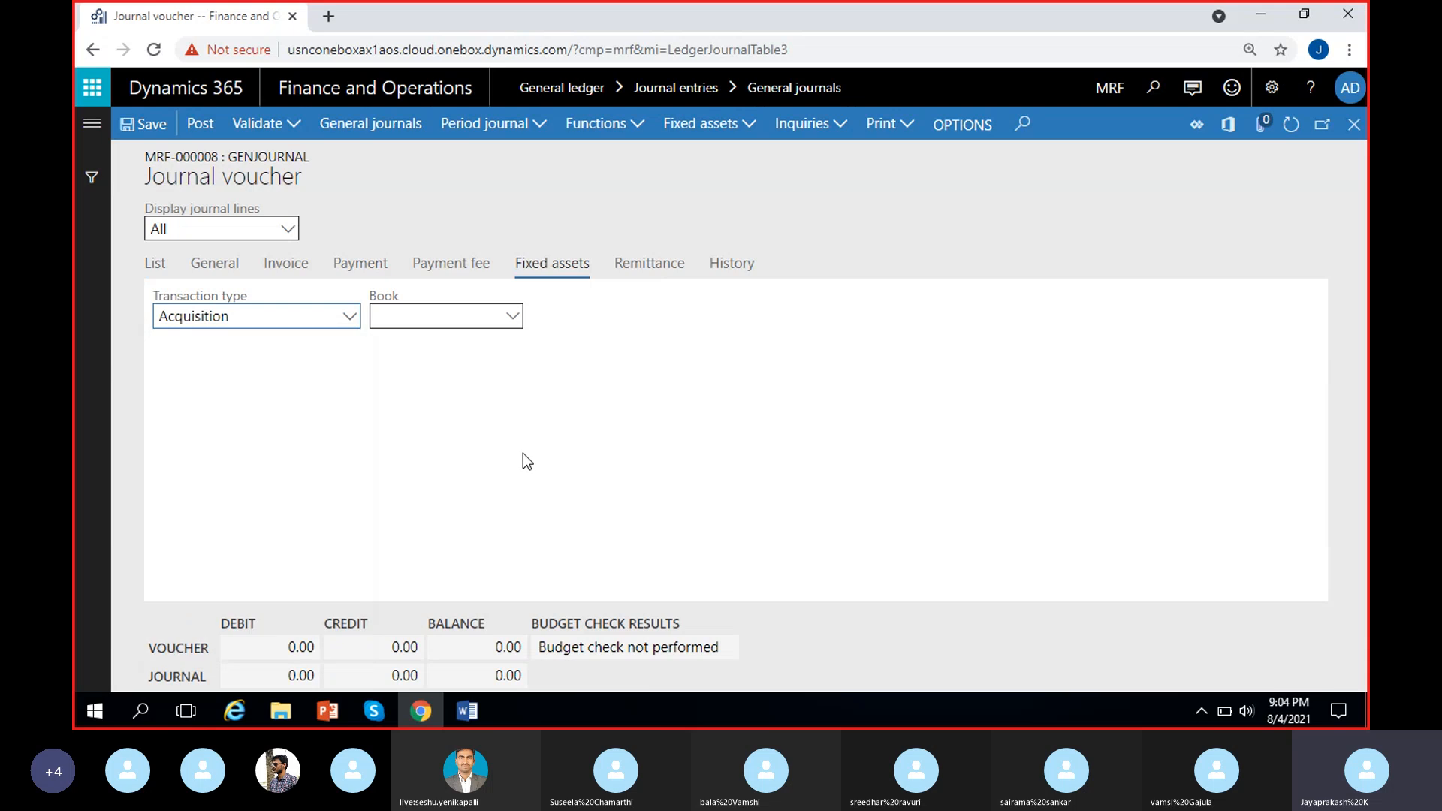
Step: Examine the voucher line's payment fee and remittance details, and return to the list of journal lines
click(430, 271)
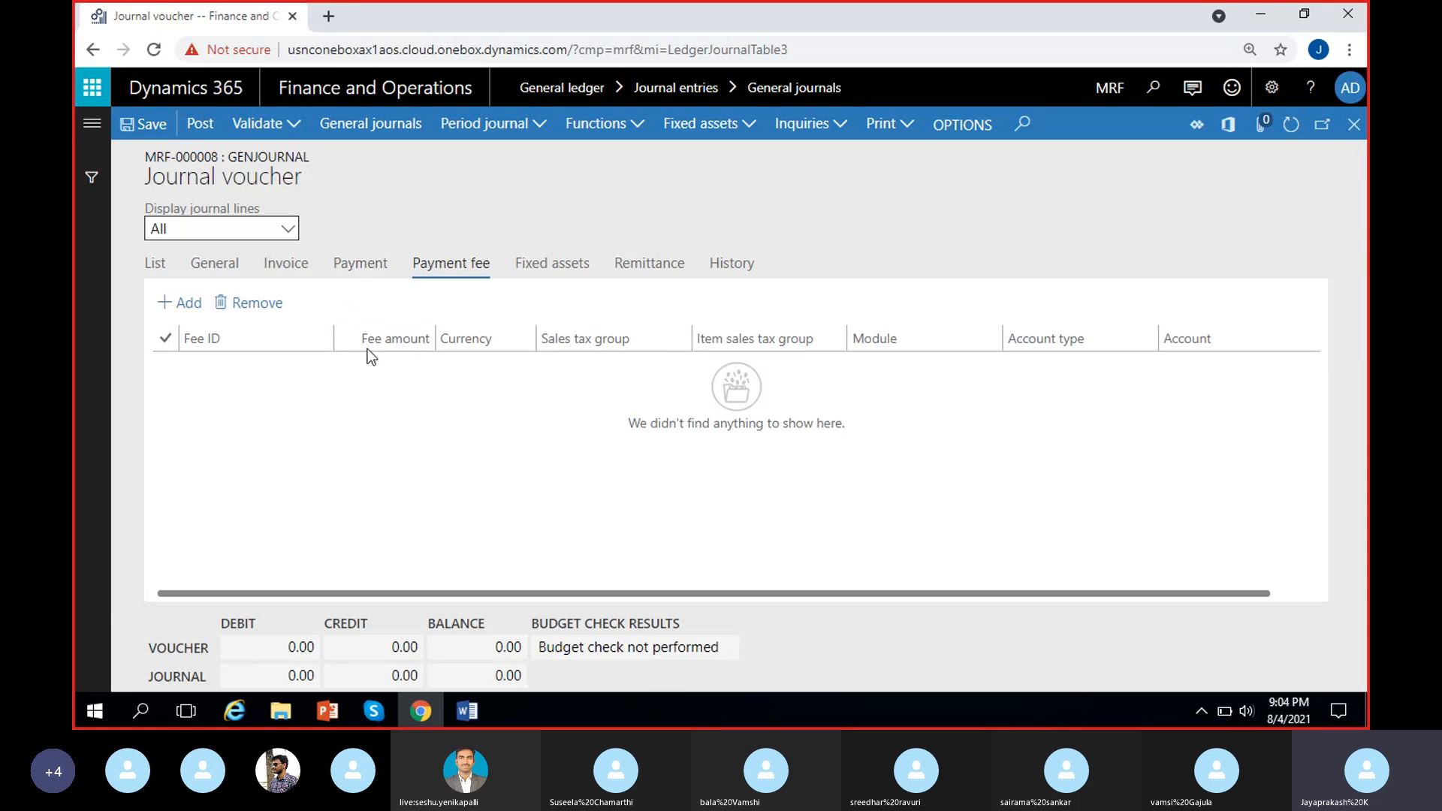
click(358, 277)
click(667, 272)
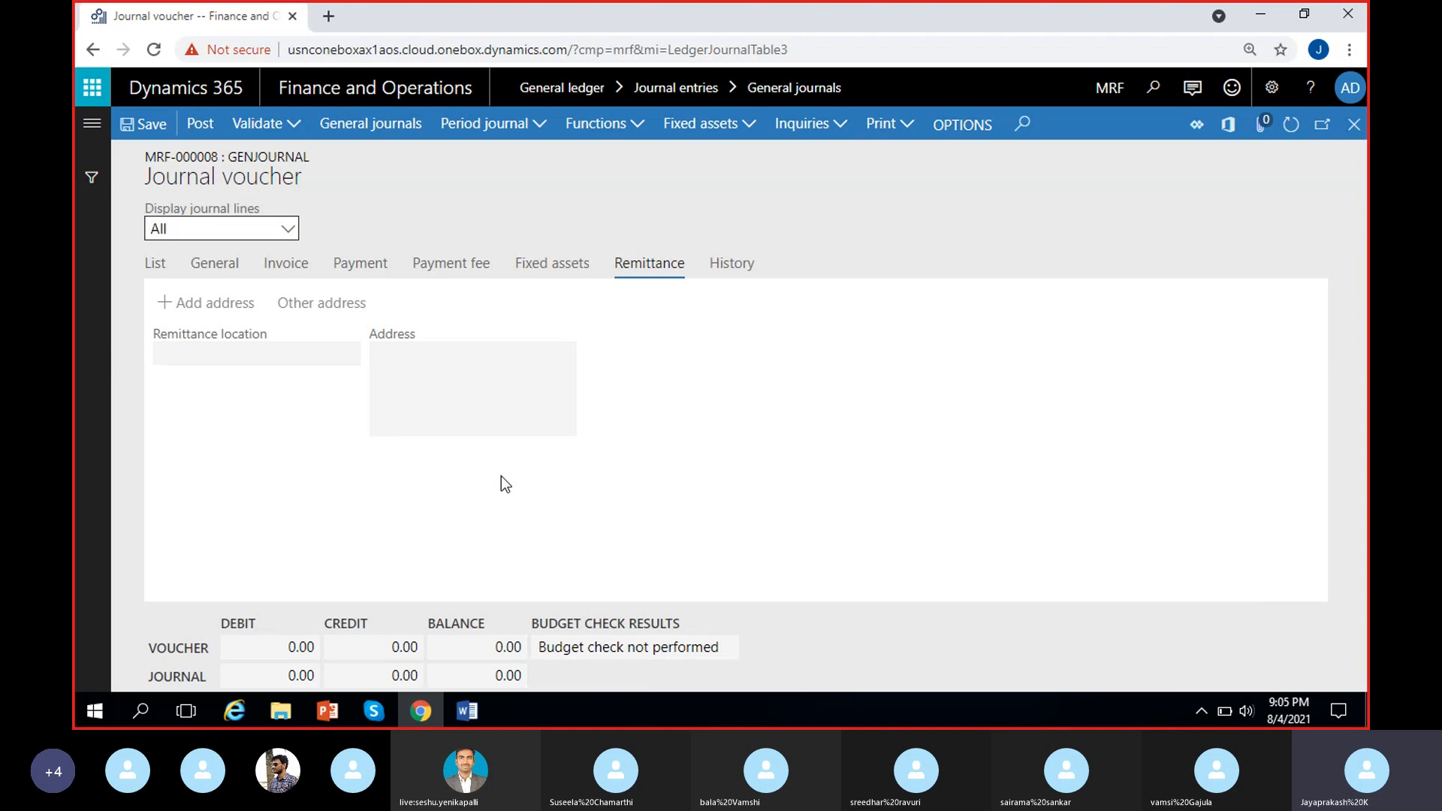
click(156, 265)
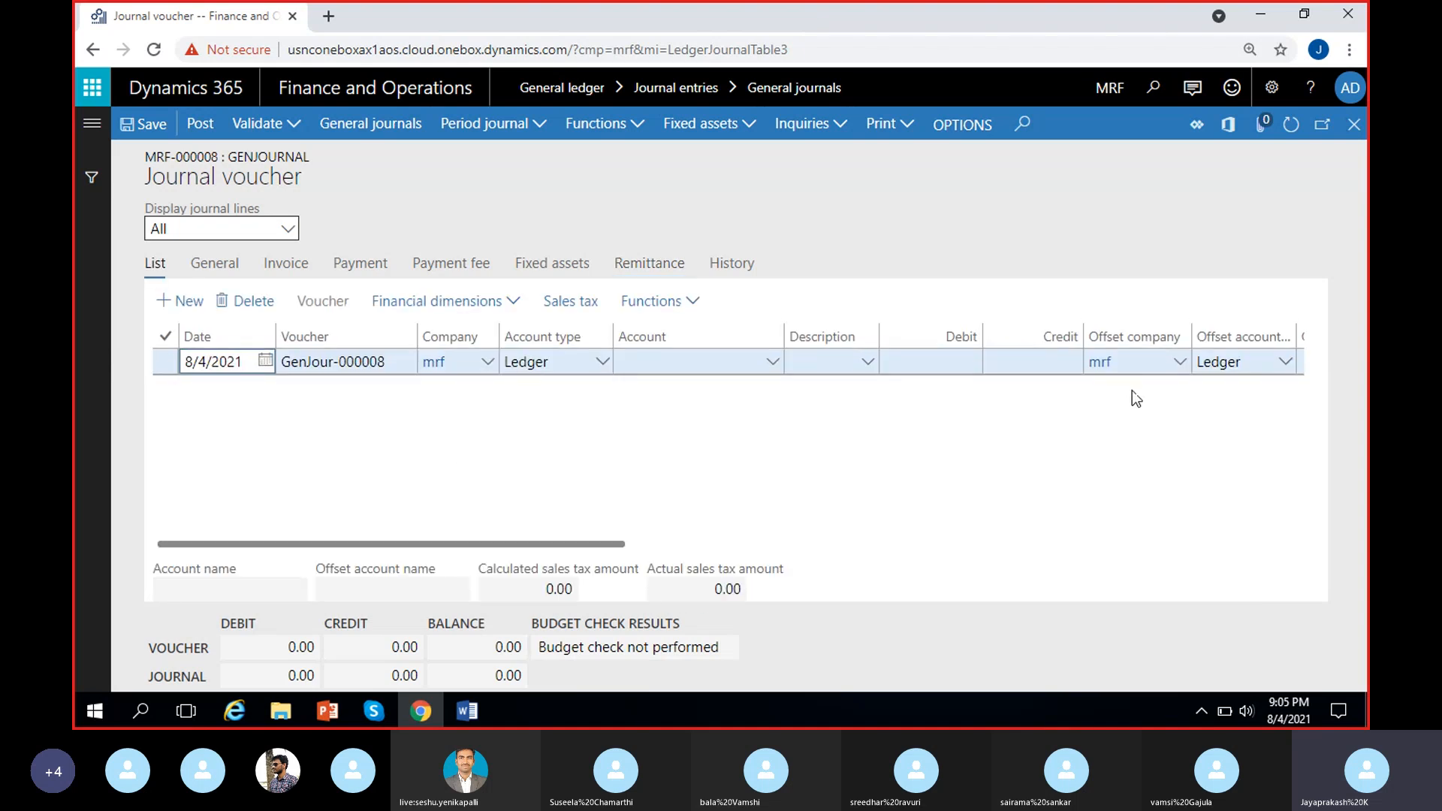
Step: Examine the voucher line's remittance details and its history details, and return to the list of journal lines
click(661, 267)
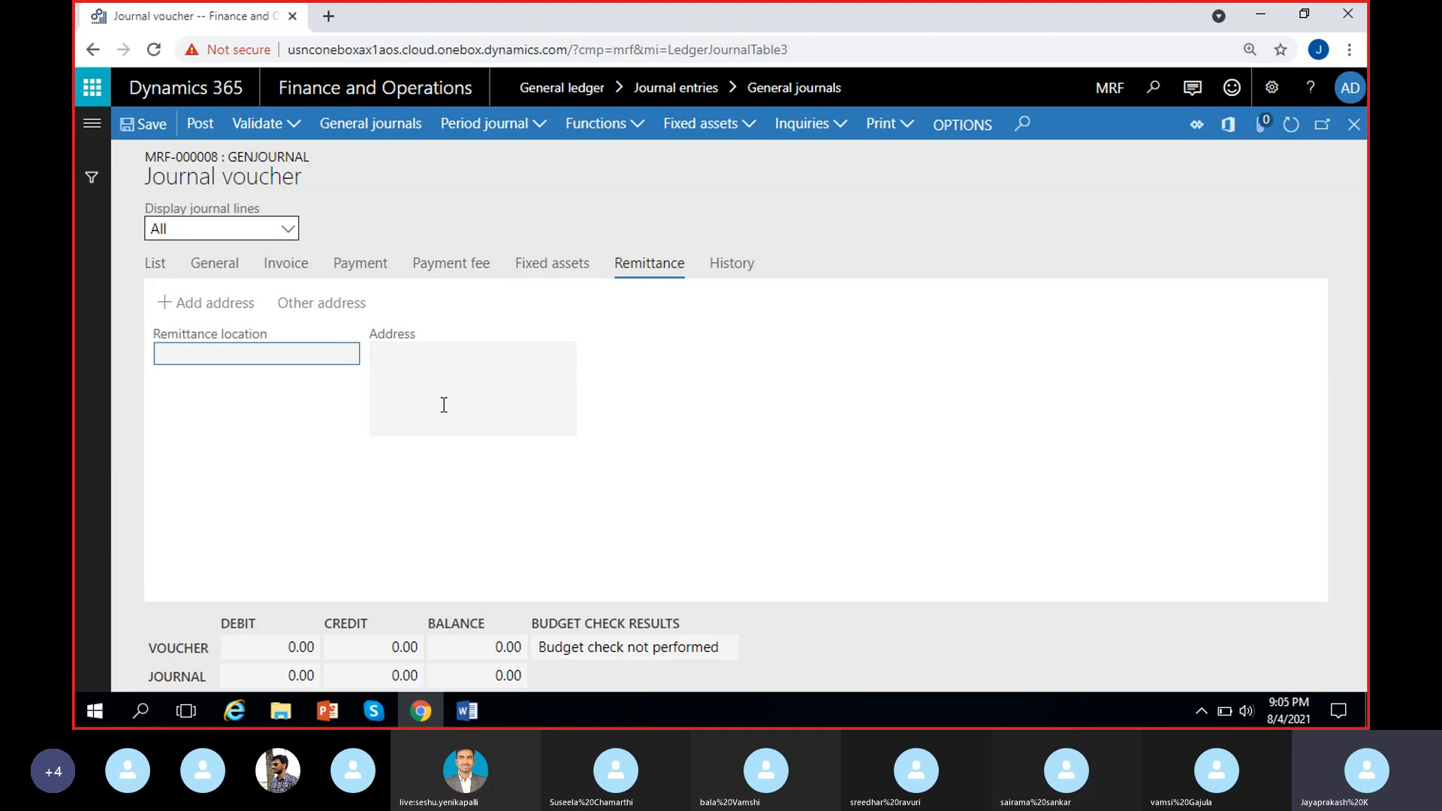
click(386, 425)
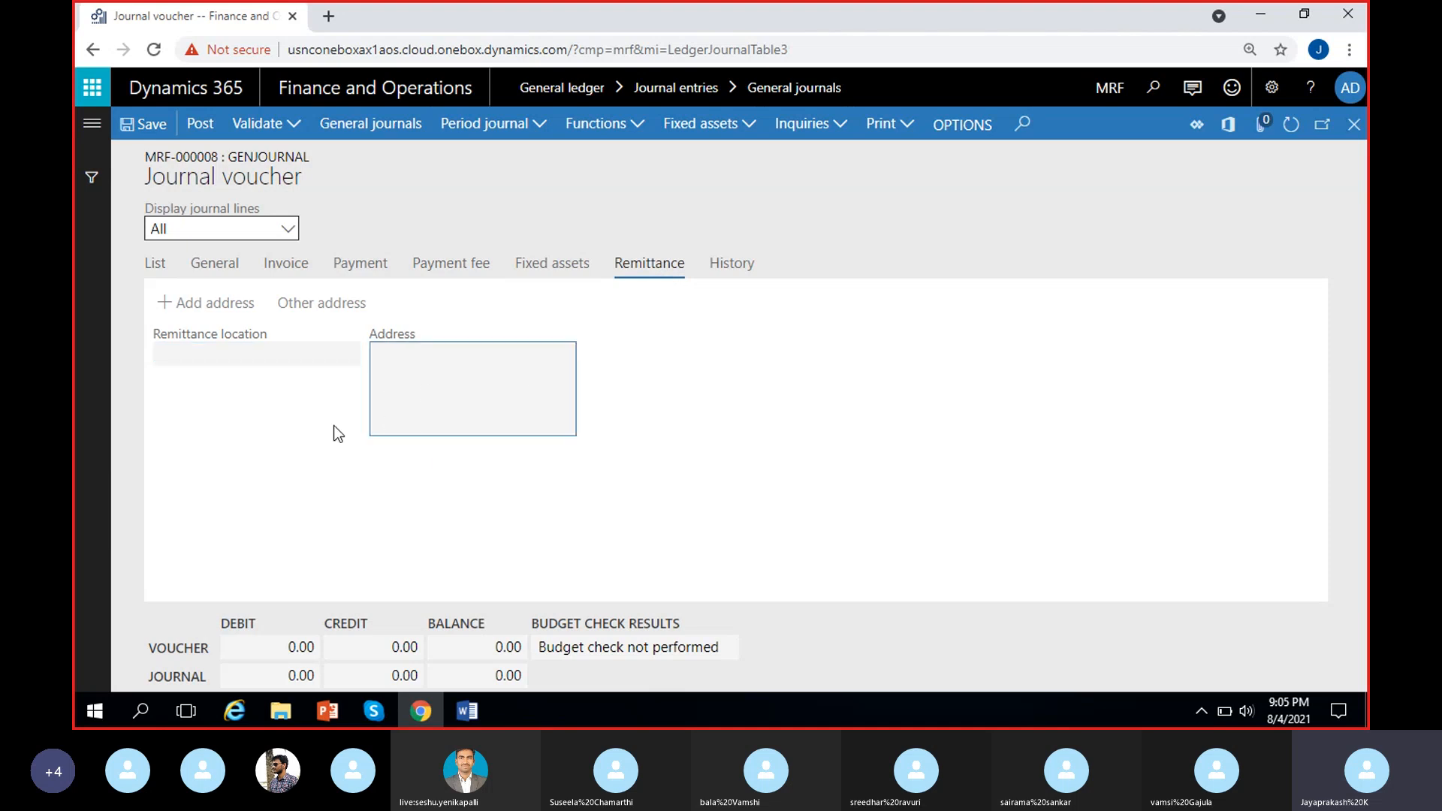
click(739, 269)
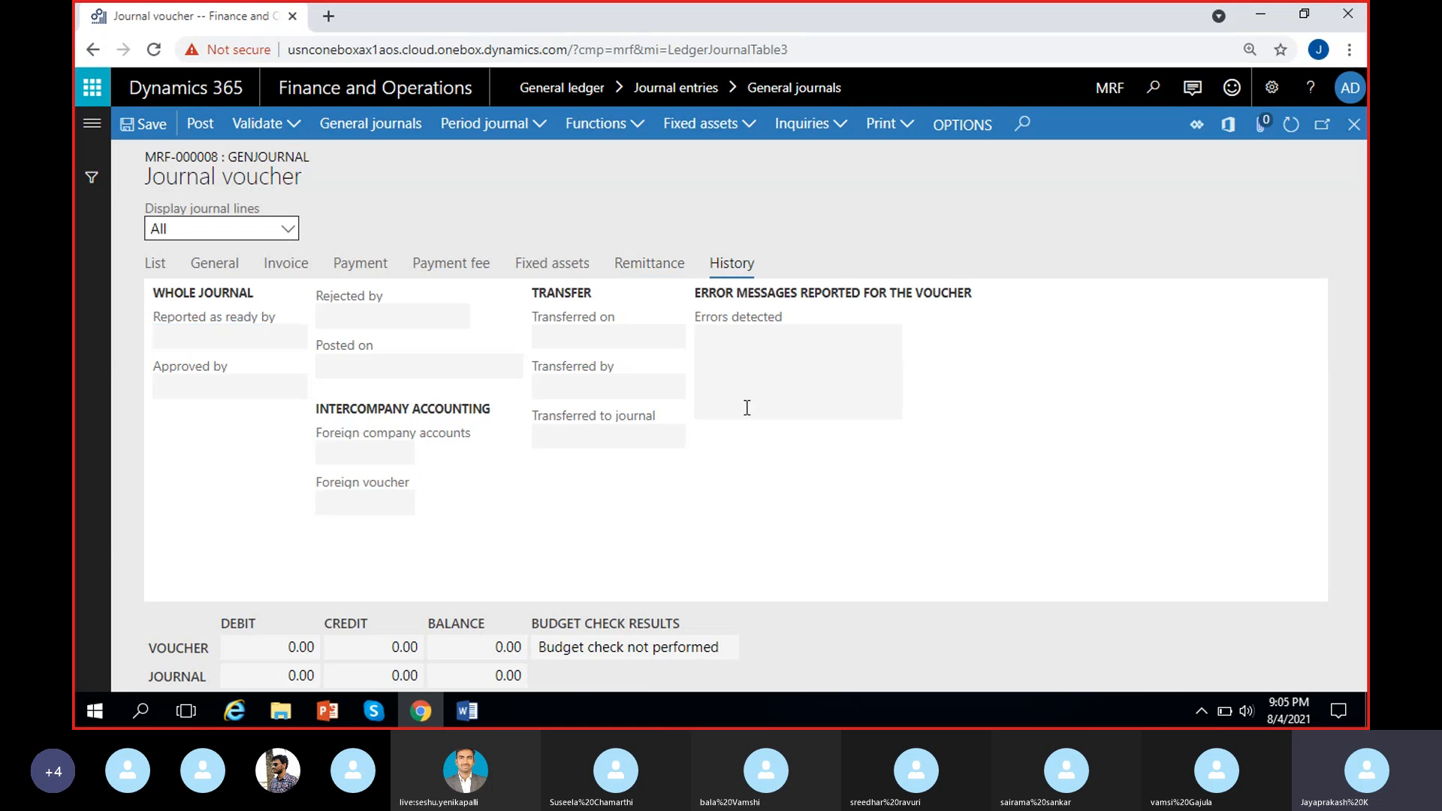
click(732, 358)
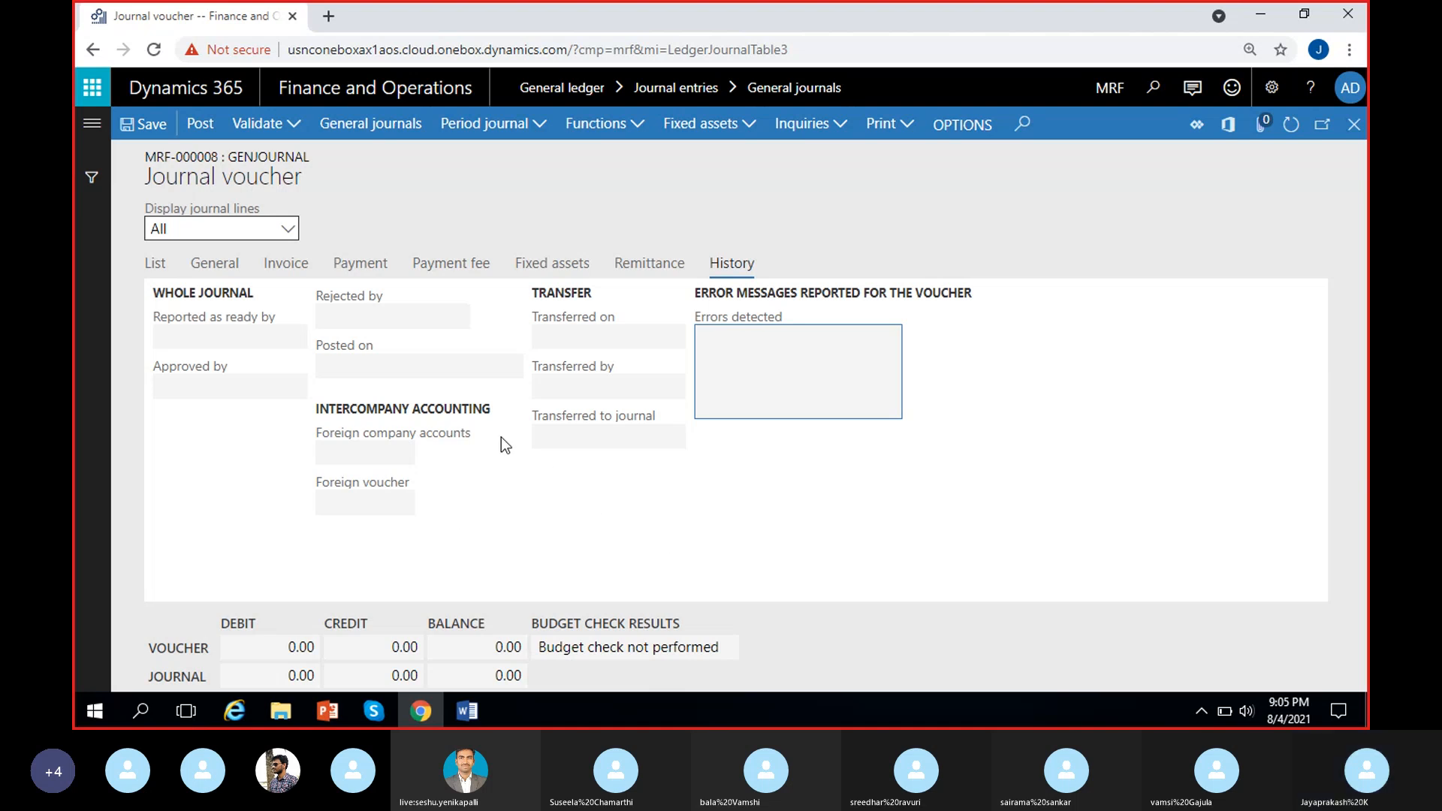
click(488, 486)
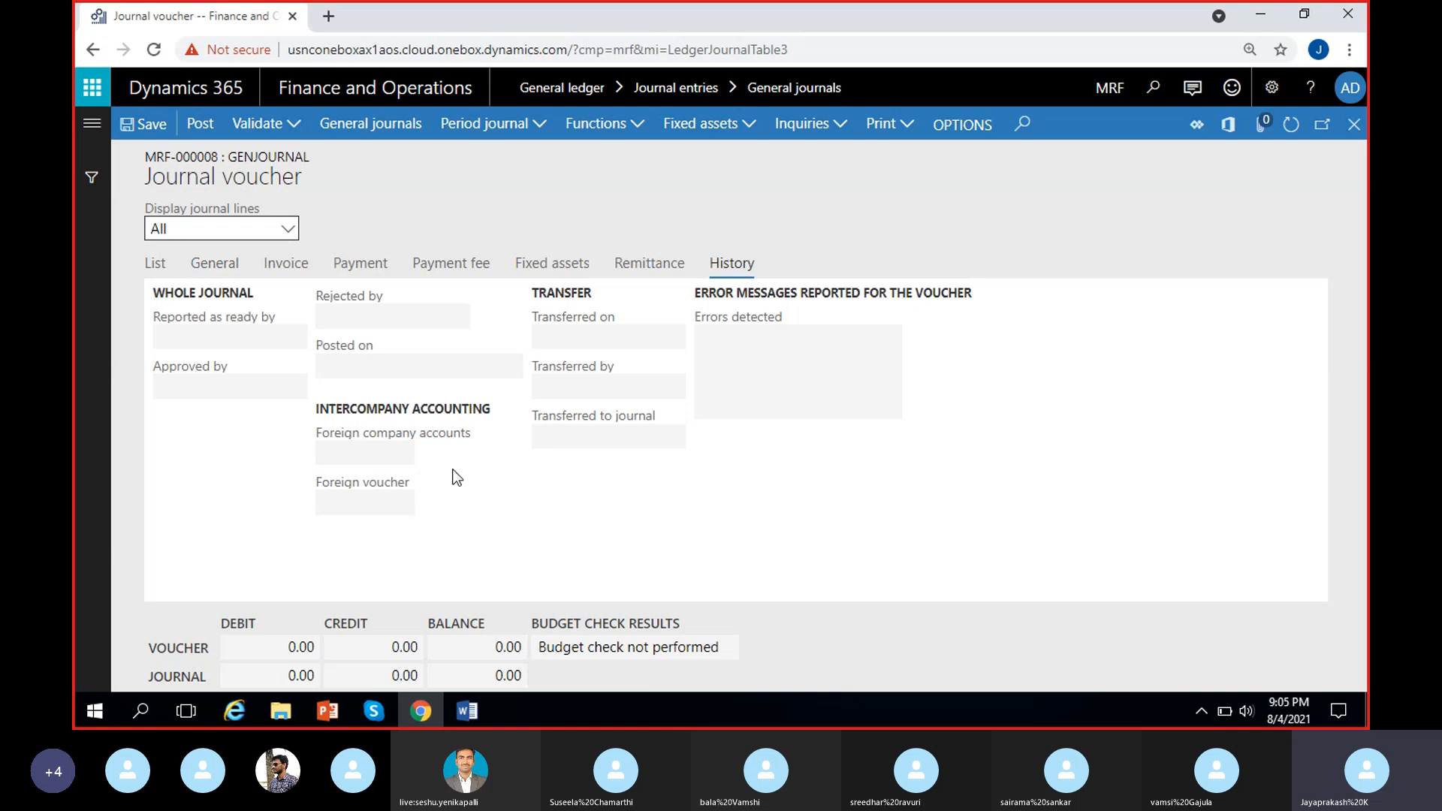
click(155, 267)
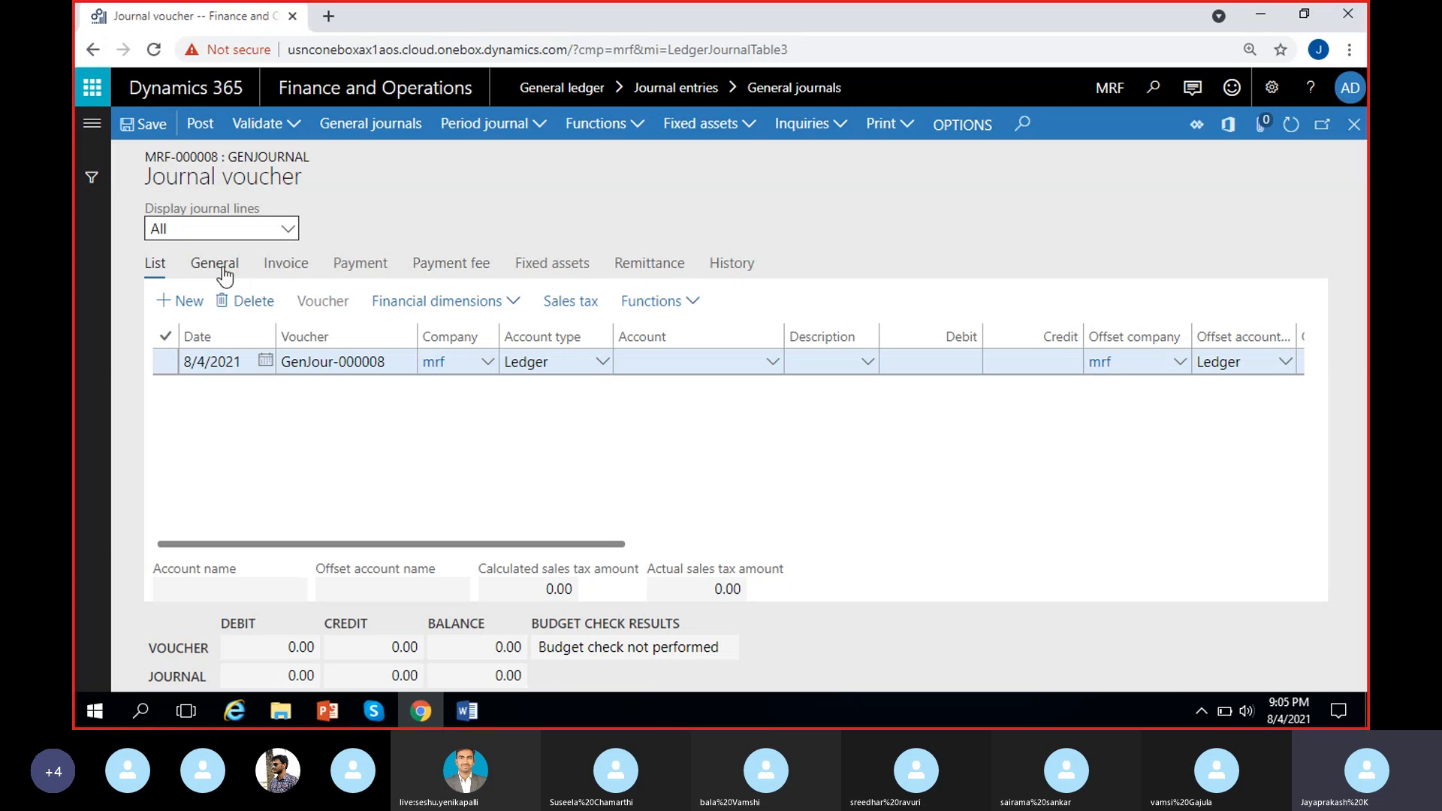
Step: Set the GenJour-000008 line's ledger account to the rent expense account 500000 with location 100 Hyderabad
click(165, 362)
click(772, 362)
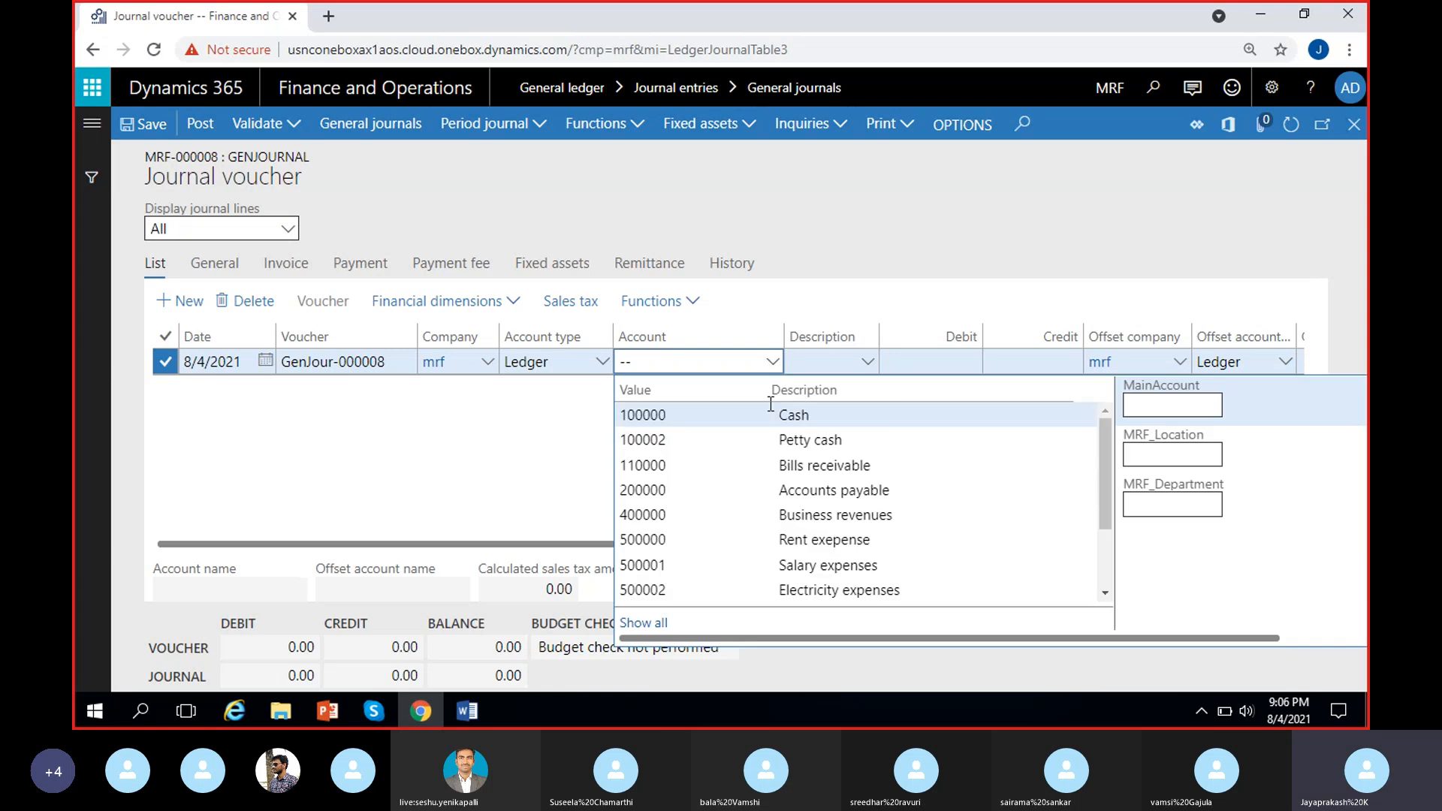
click(620, 481)
drag(597, 543, 537, 507)
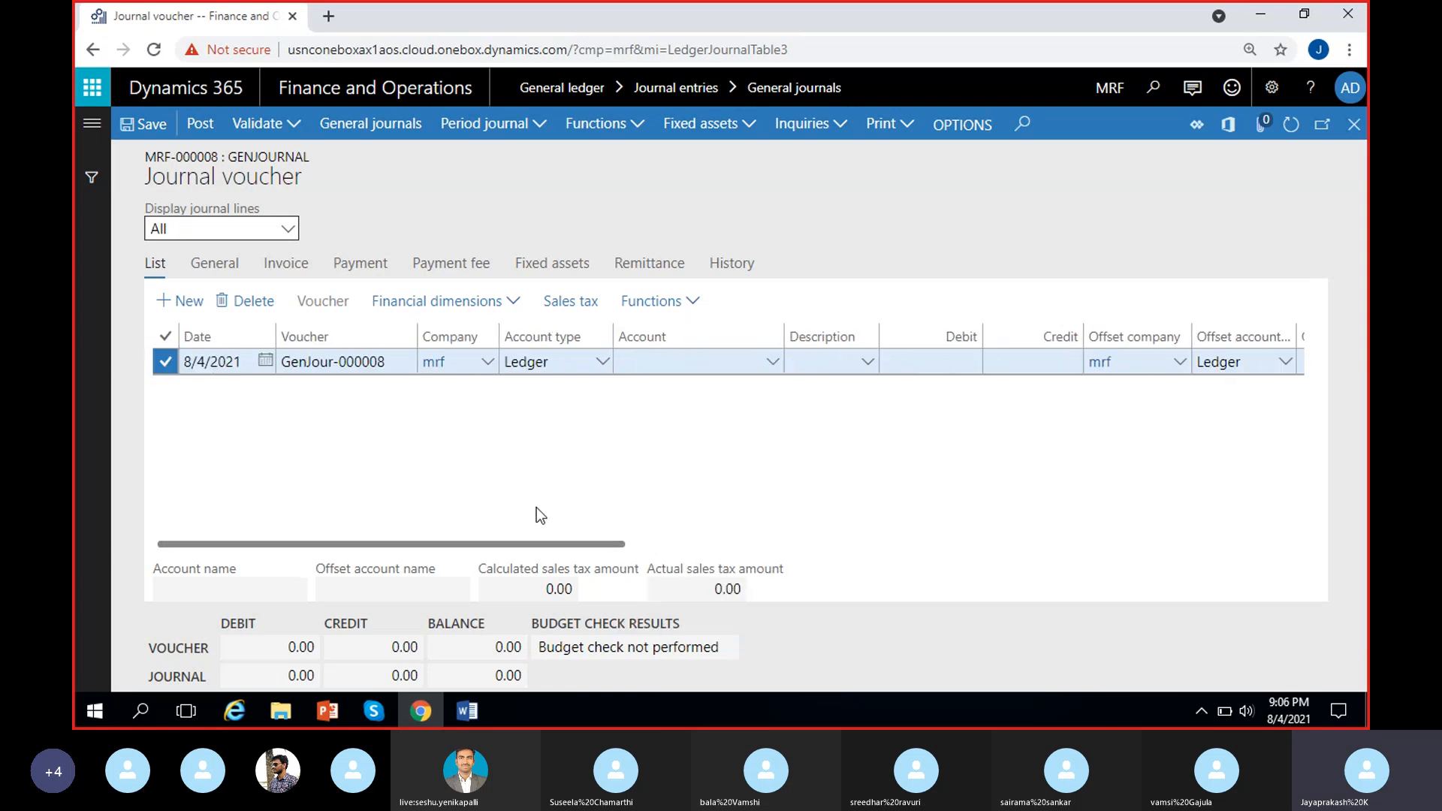
click(773, 363)
click(774, 364)
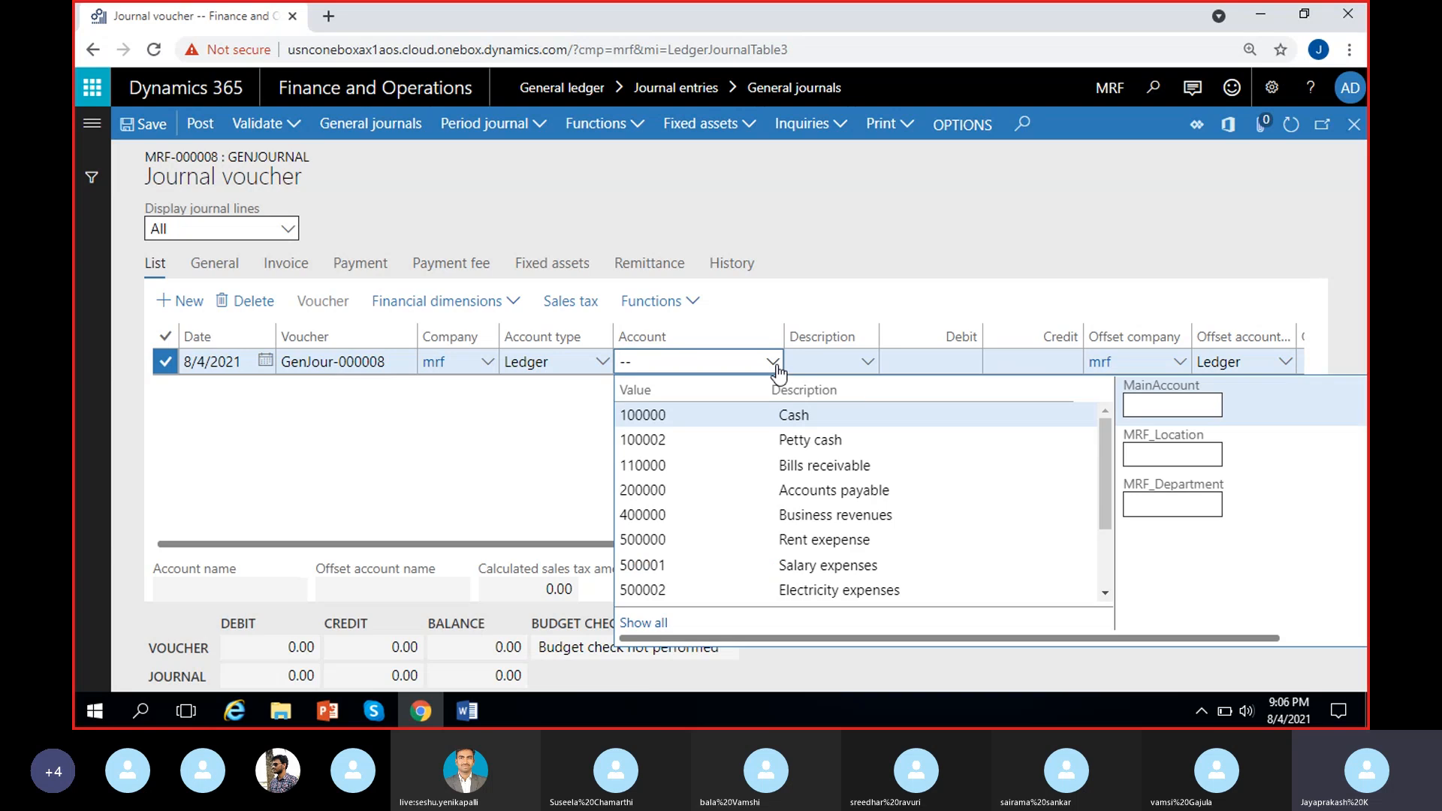
text(rent)
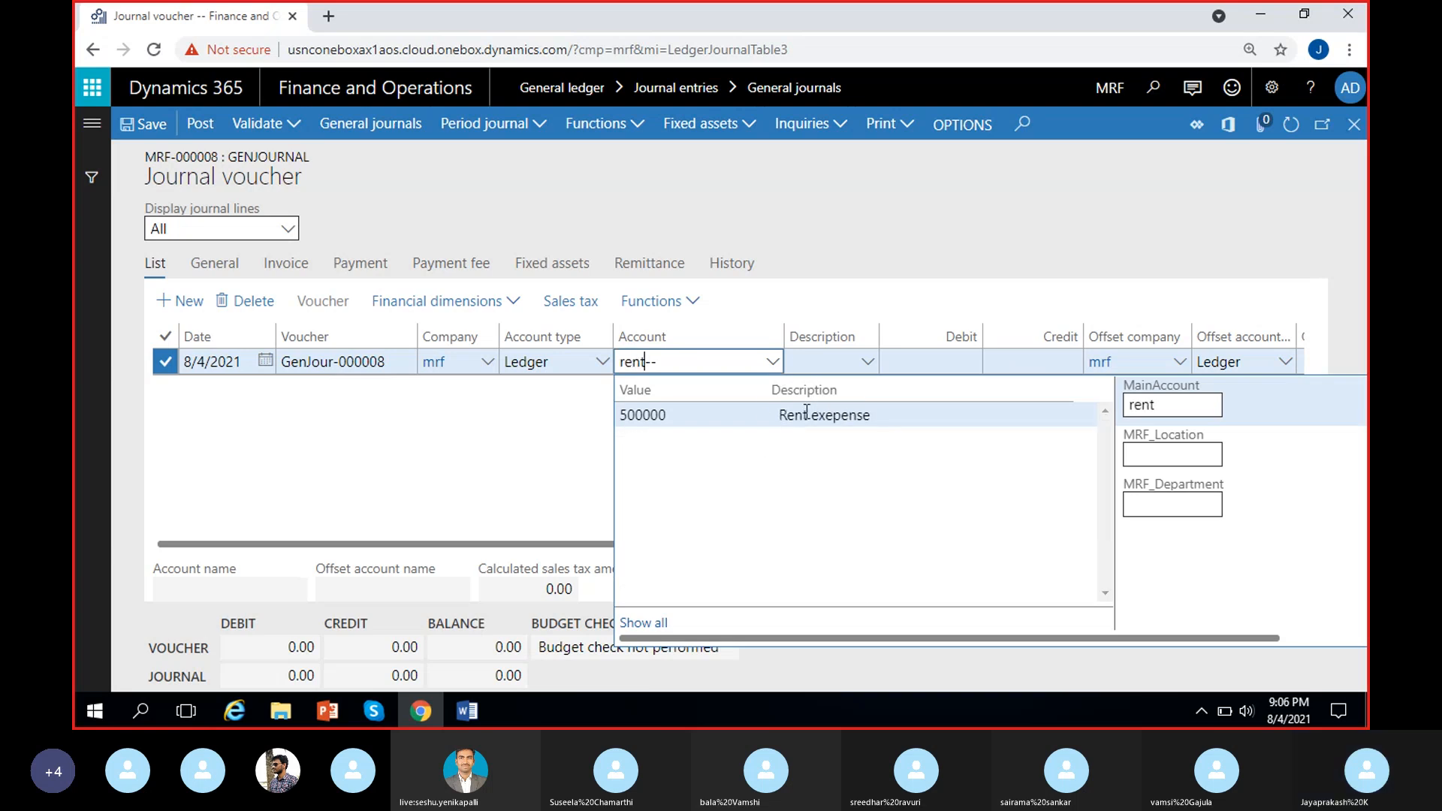
click(806, 415)
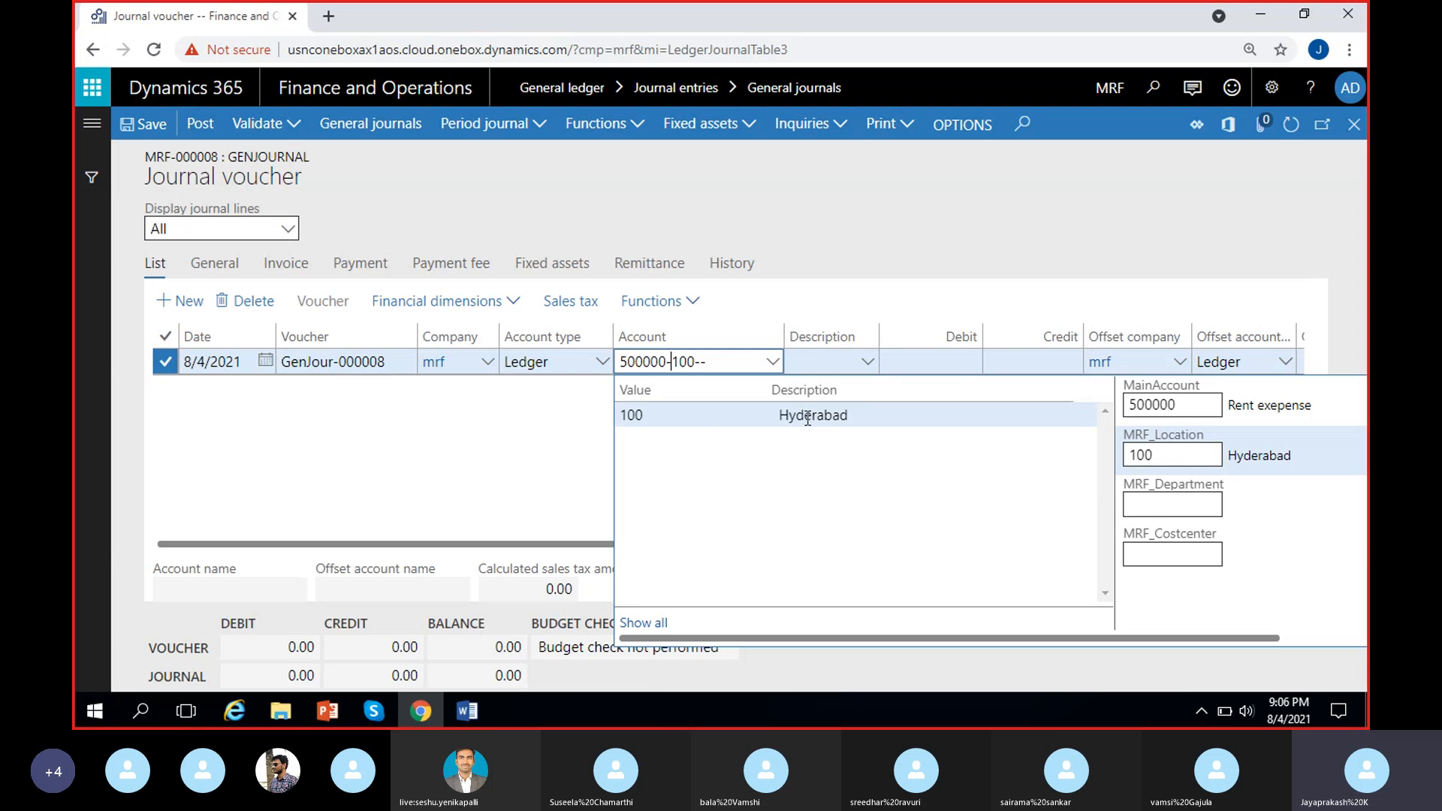
click(544, 471)
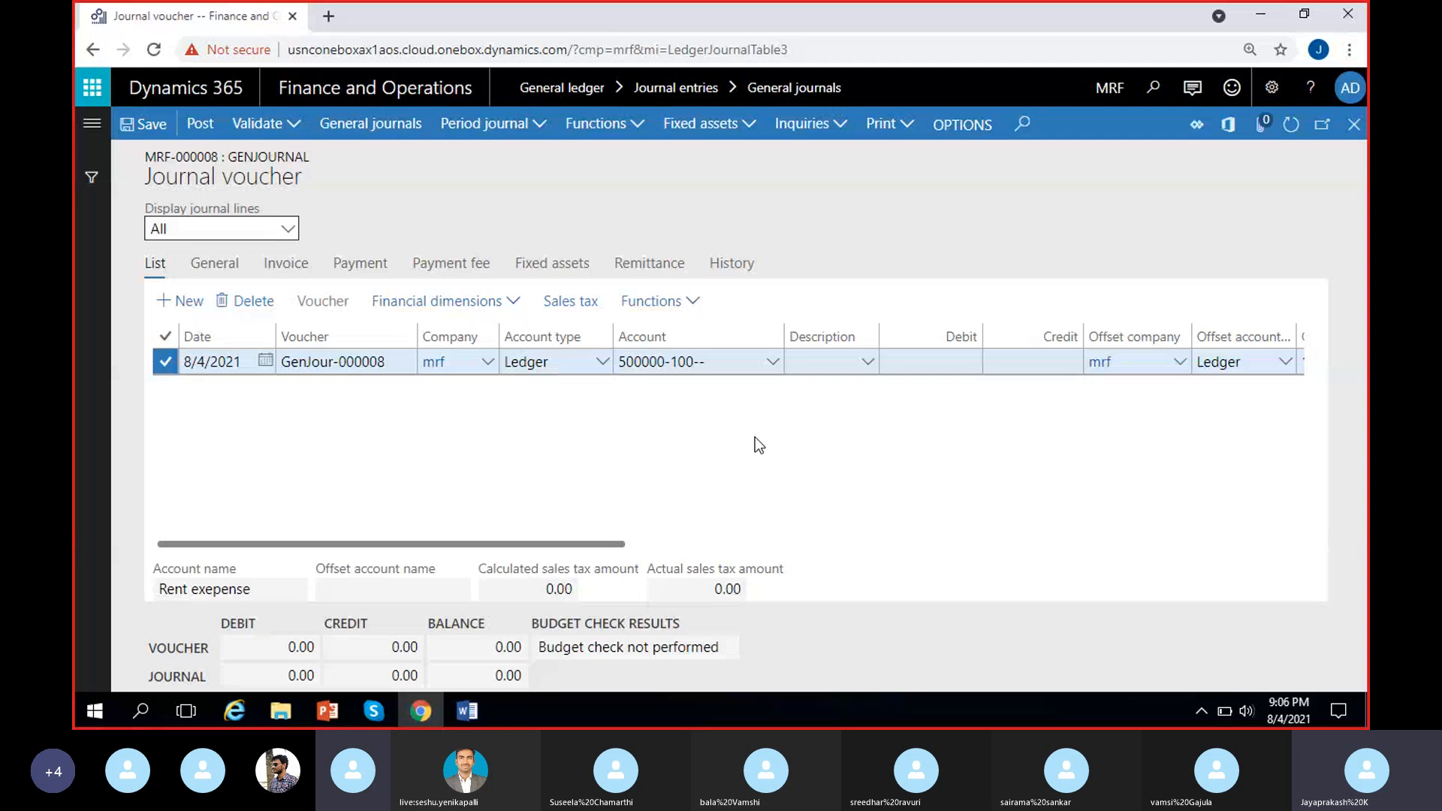
Step: Show all location values for the rent expense account and change its location to 101 Bangalore
click(770, 371)
click(772, 363)
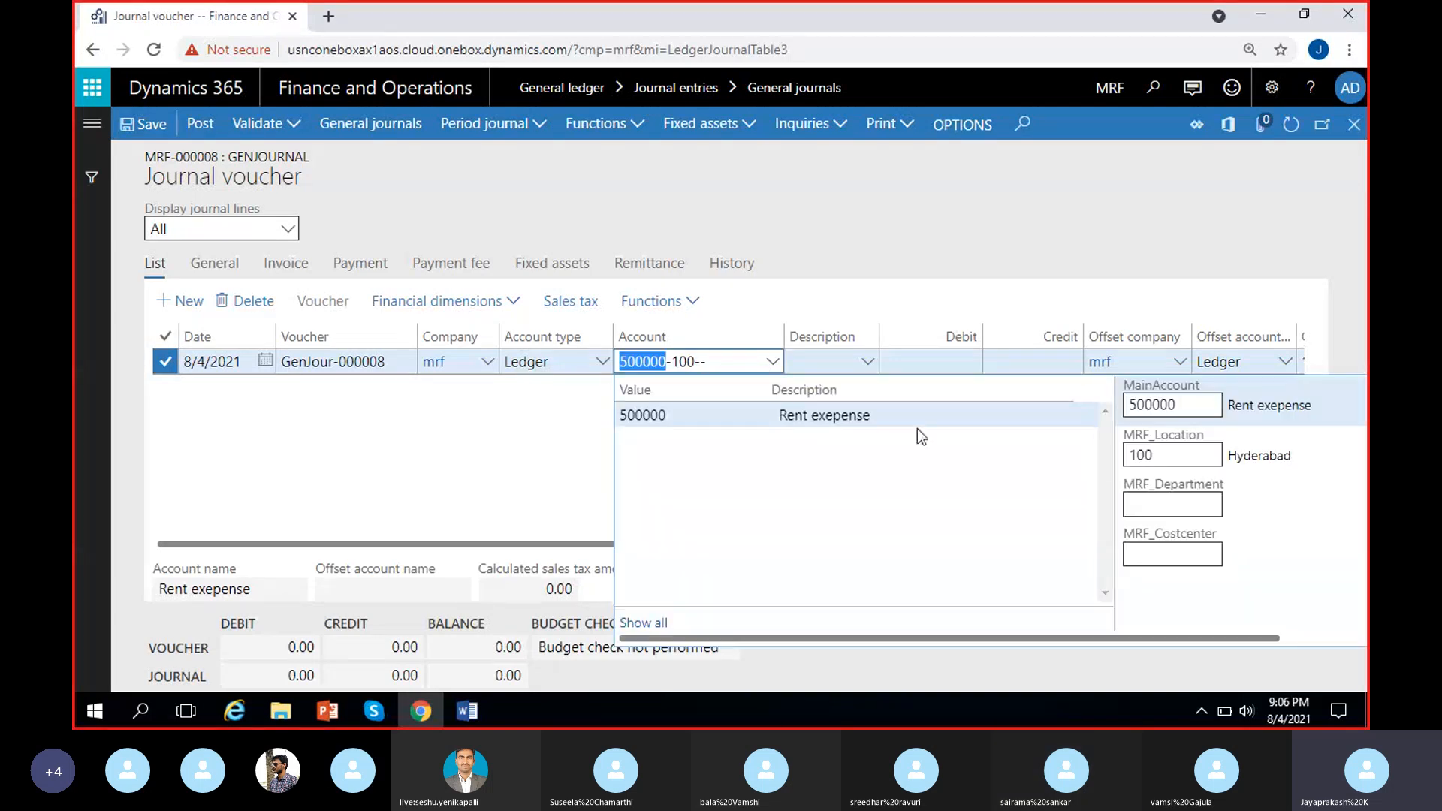
click(1193, 456)
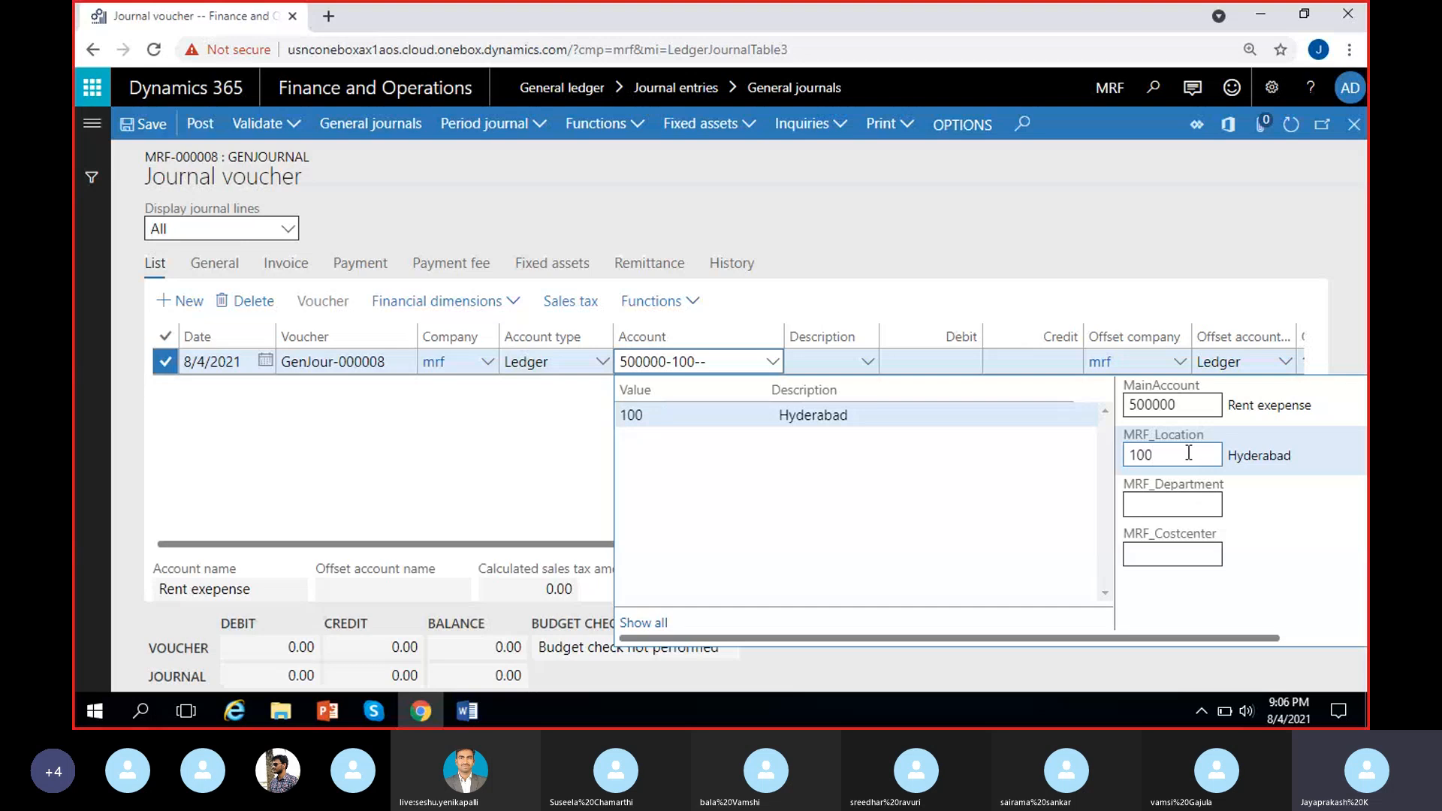
click(651, 623)
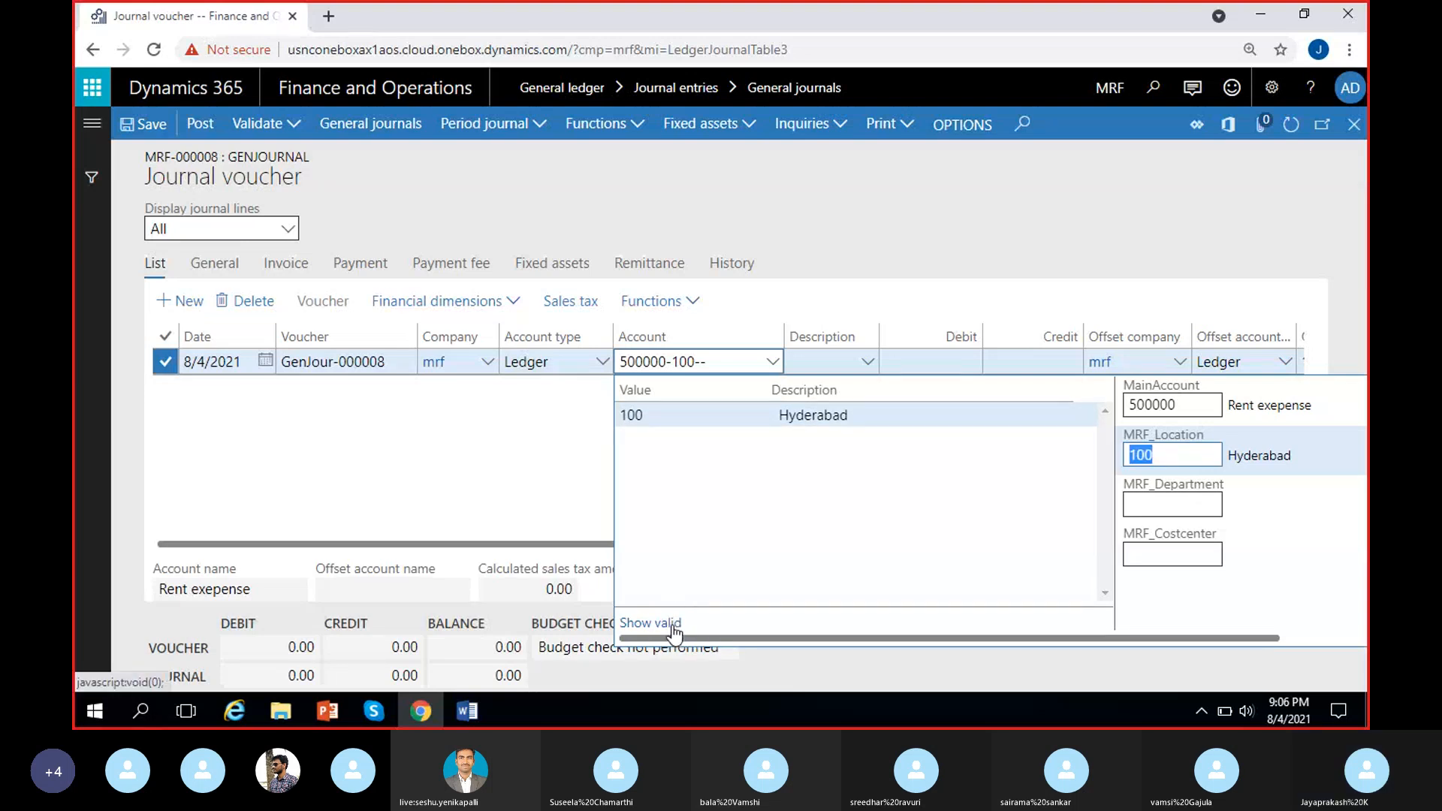
key(BackSpace)
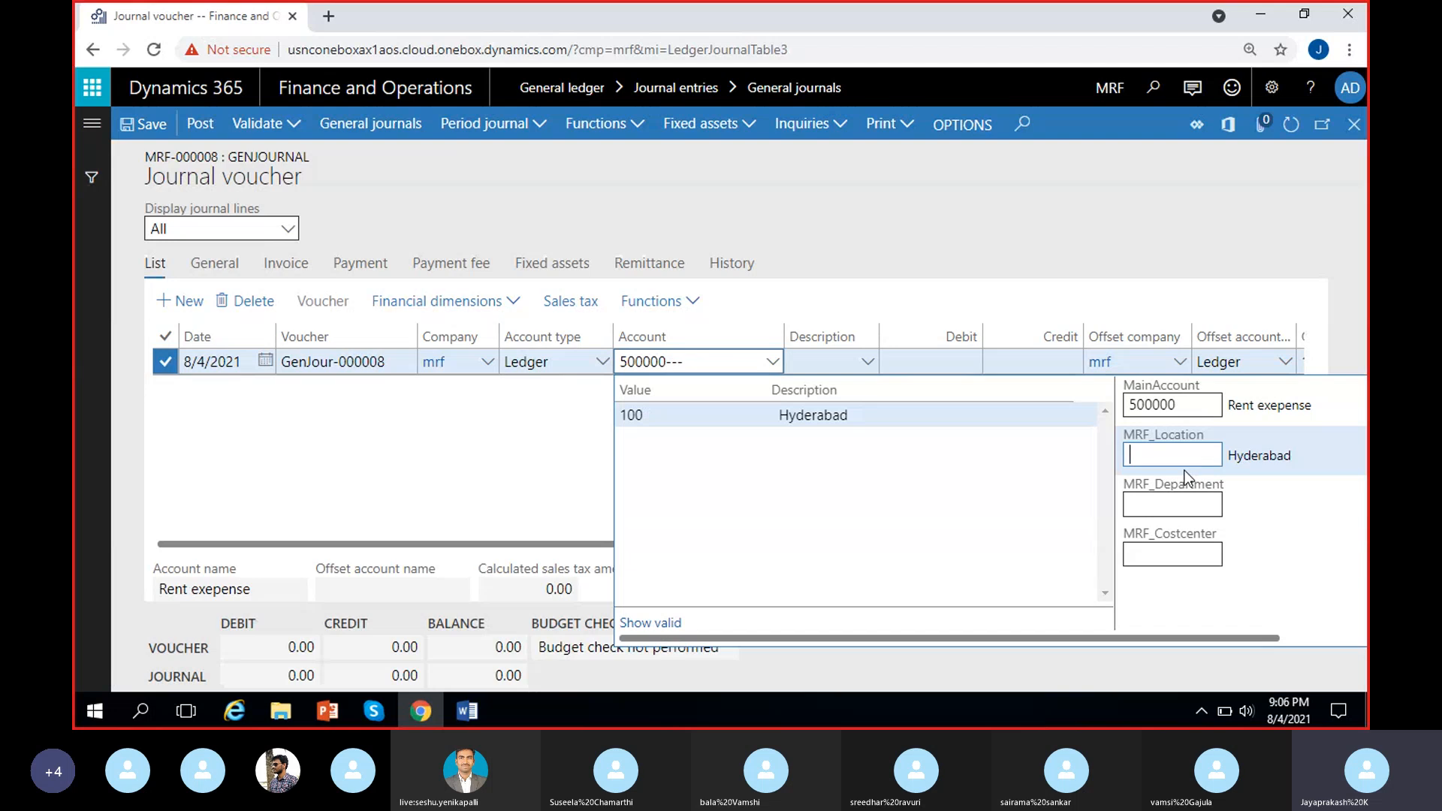
click(796, 440)
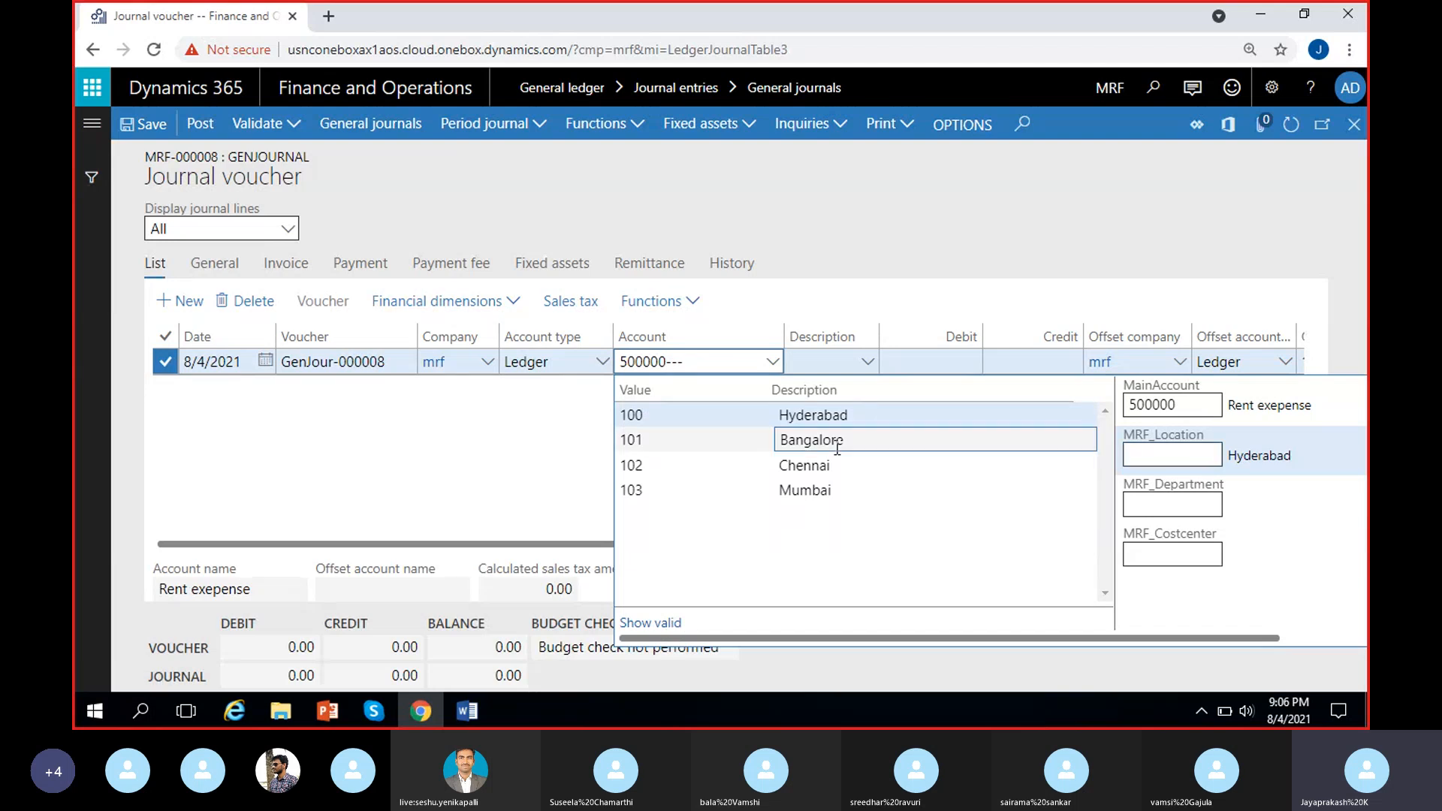
click(483, 484)
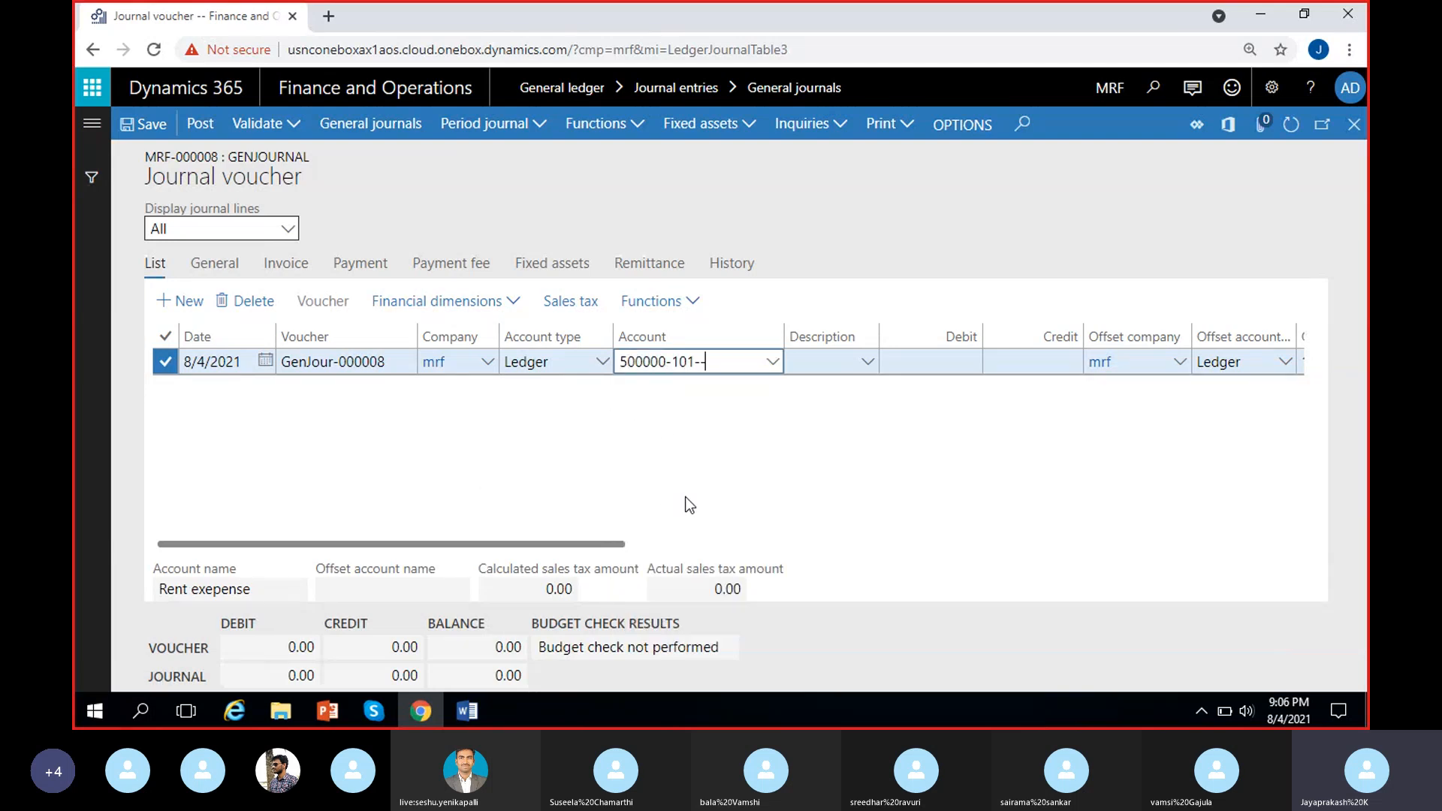
Step: Set the rent expense account's location dimension back to 100
click(772, 364)
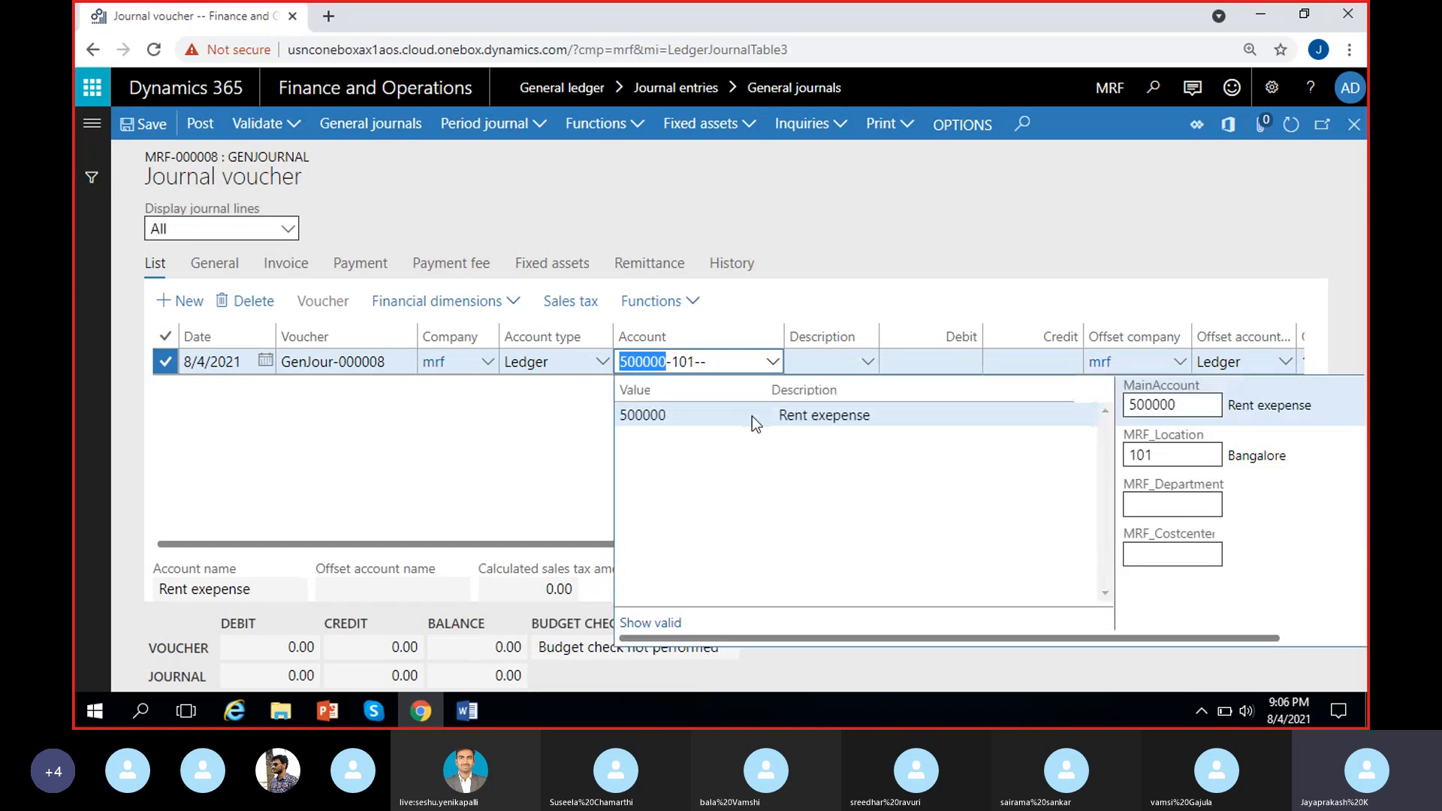
click(1170, 459)
key(BackSpace)
text(0)
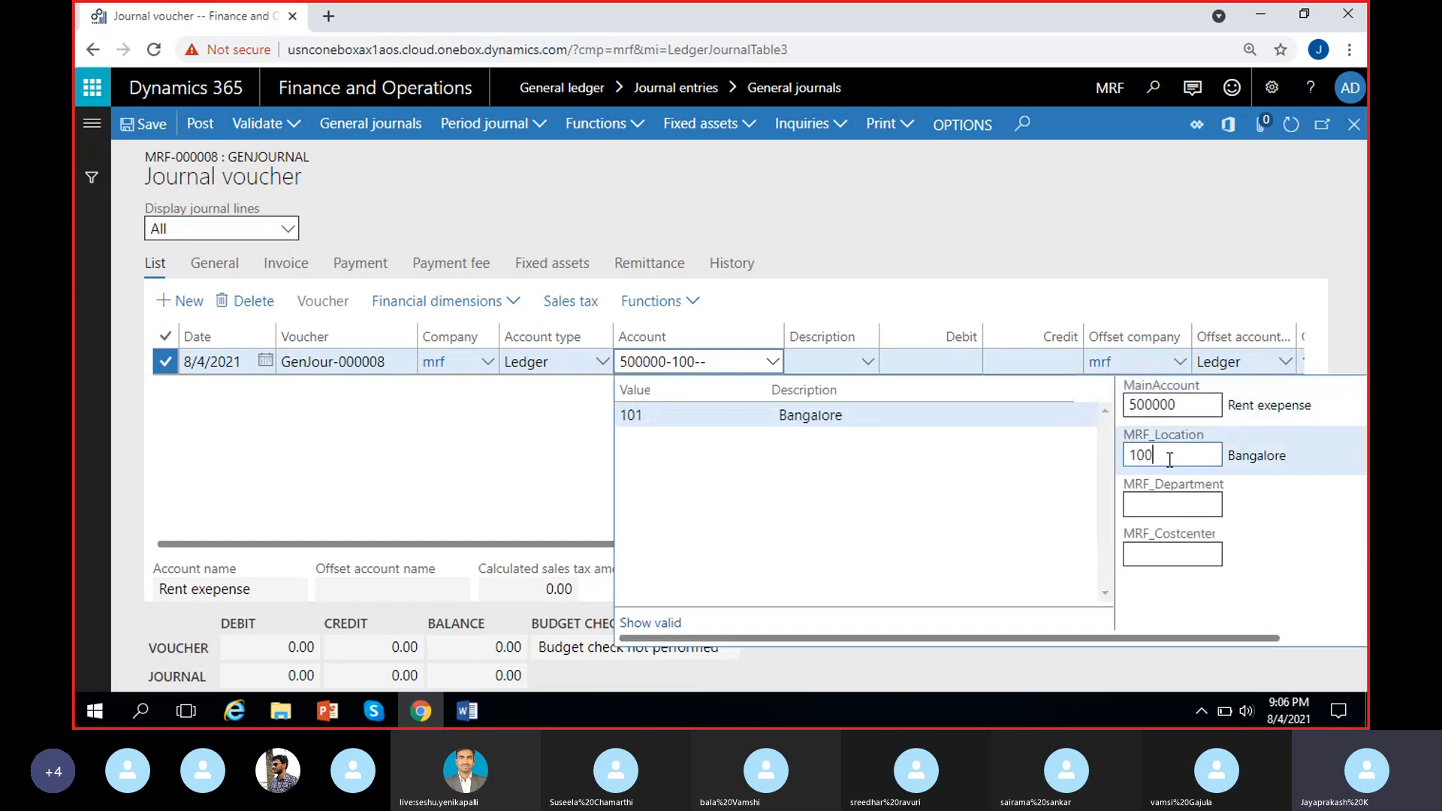
click(637, 426)
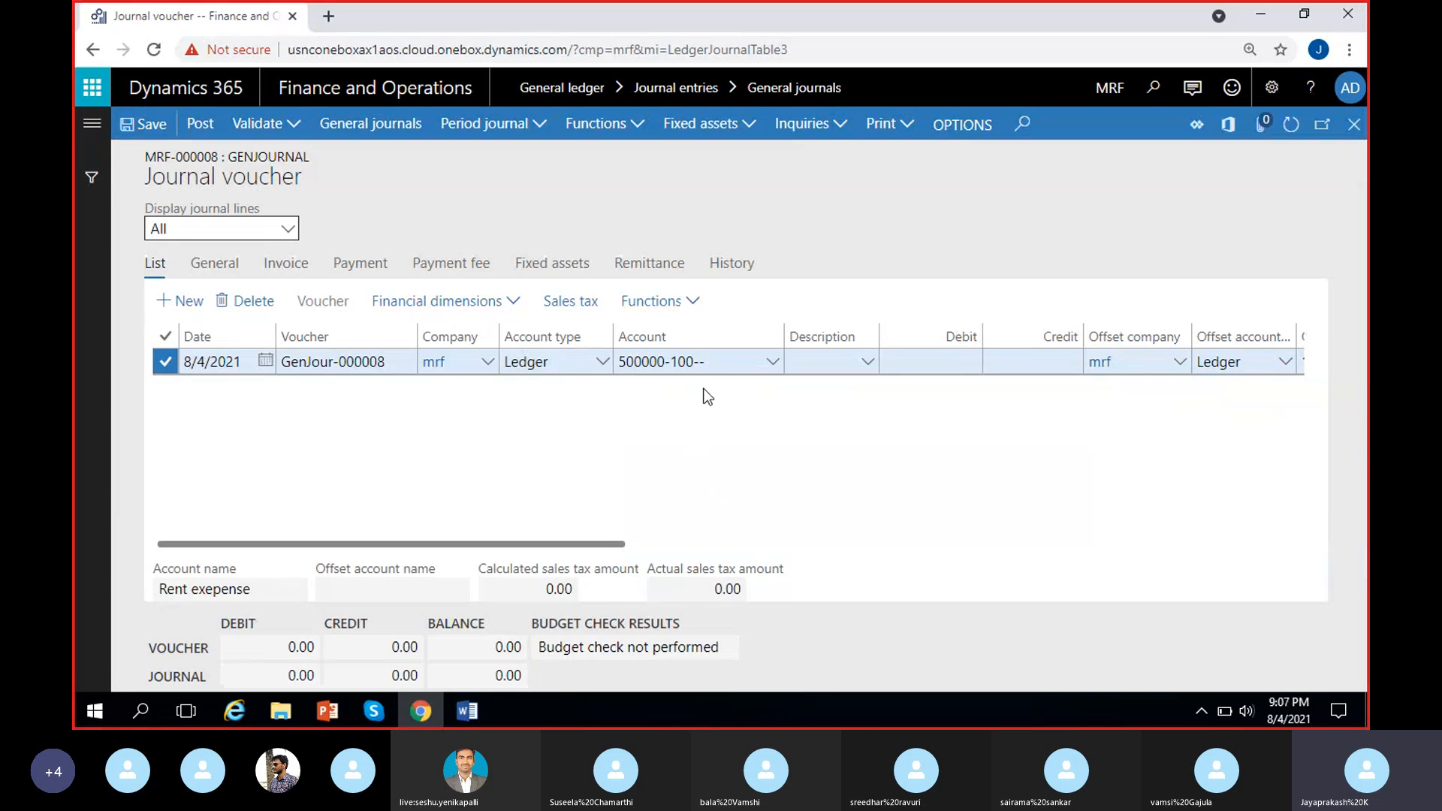
Step: Check the line's offset account against the offset account setup in the MRF-000008 journal header, and reopen its voucher lines
scroll(713, 489, right, 5)
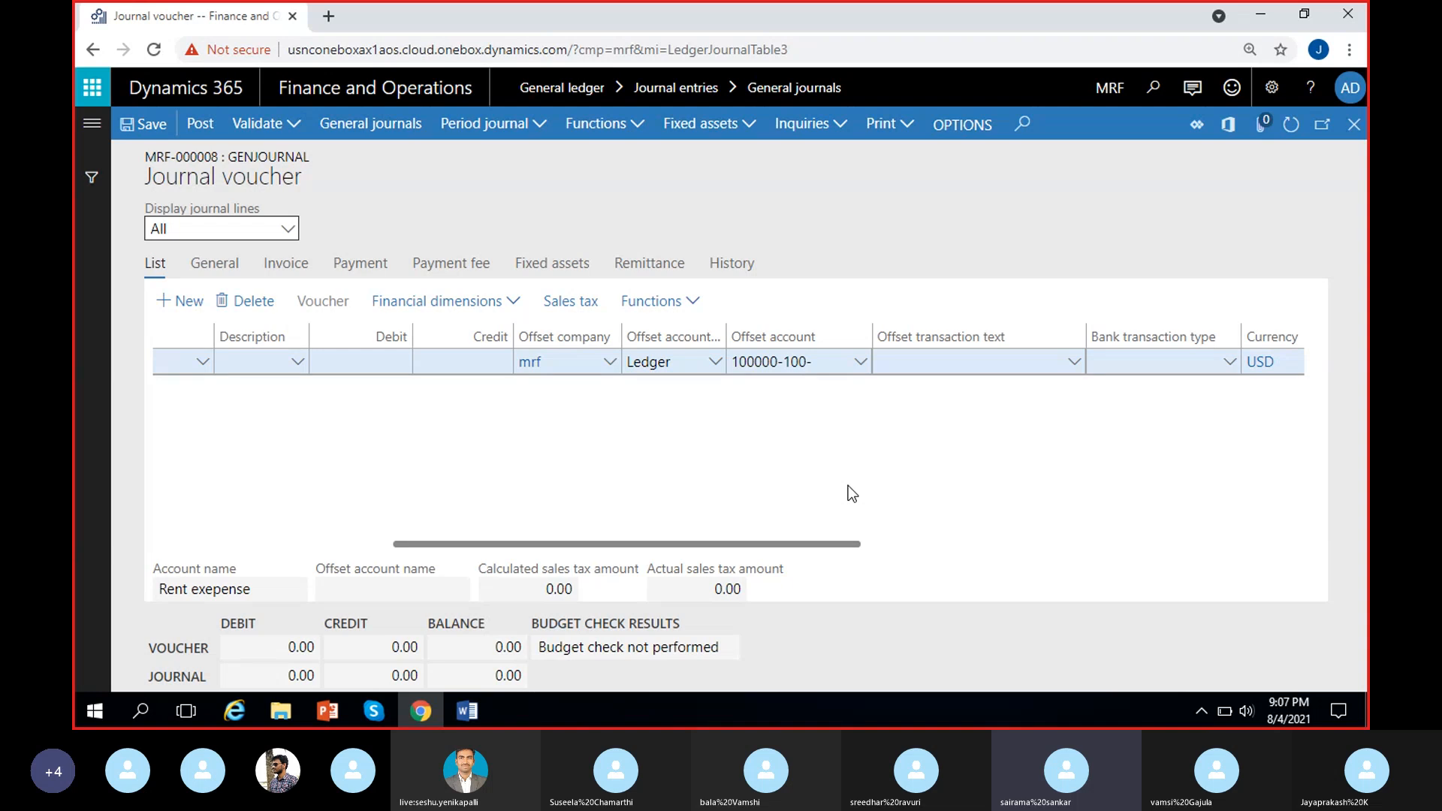
click(1354, 124)
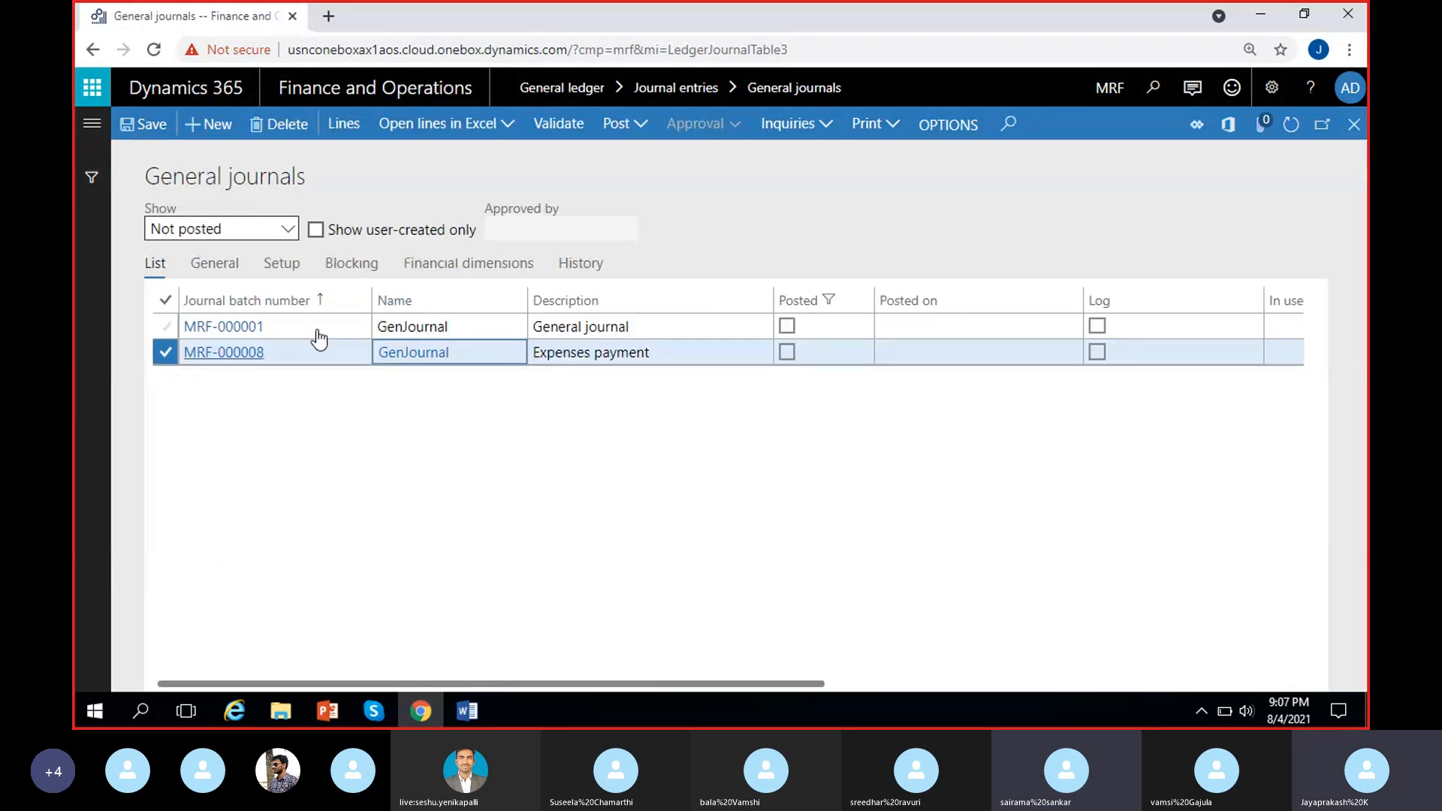
click(230, 269)
click(276, 278)
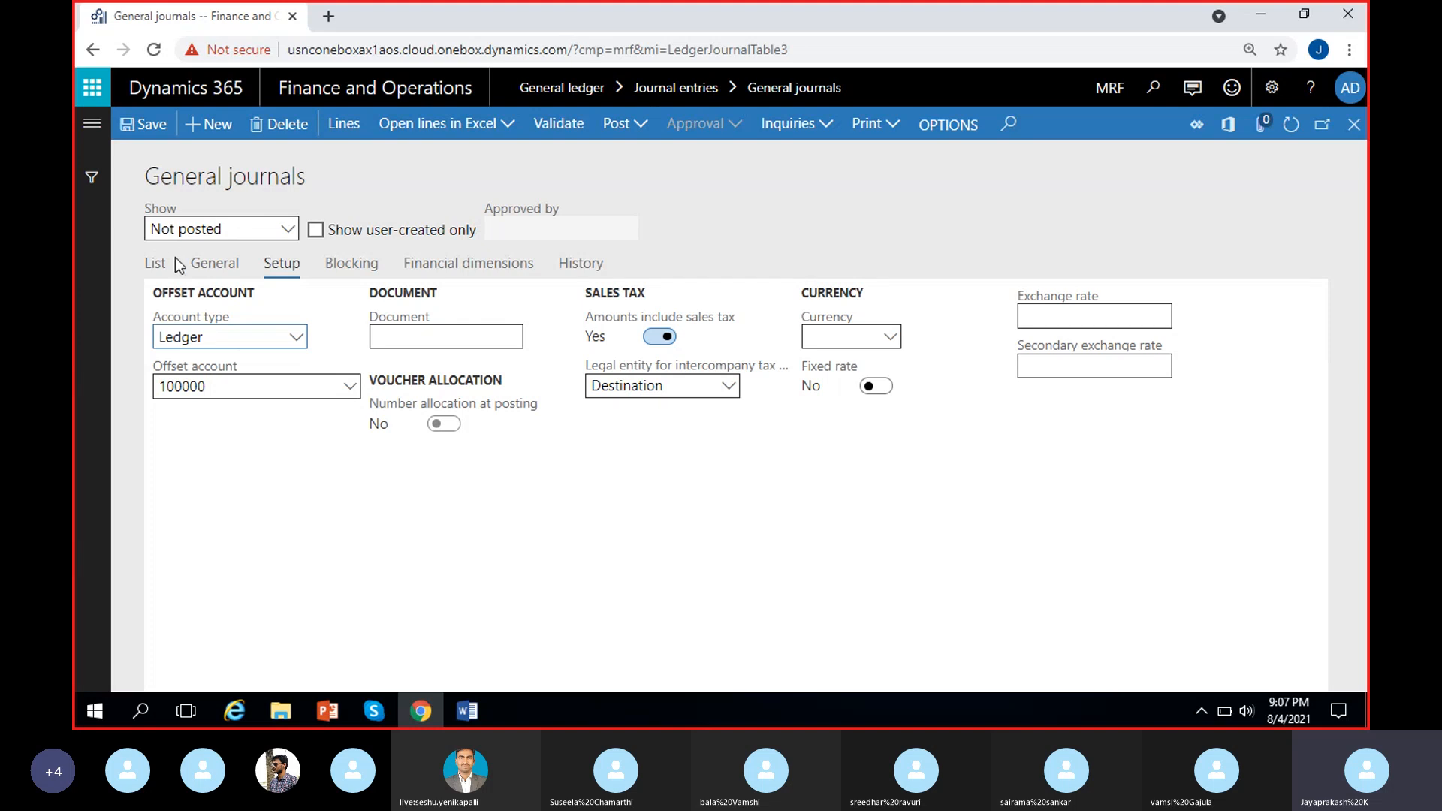
click(157, 263)
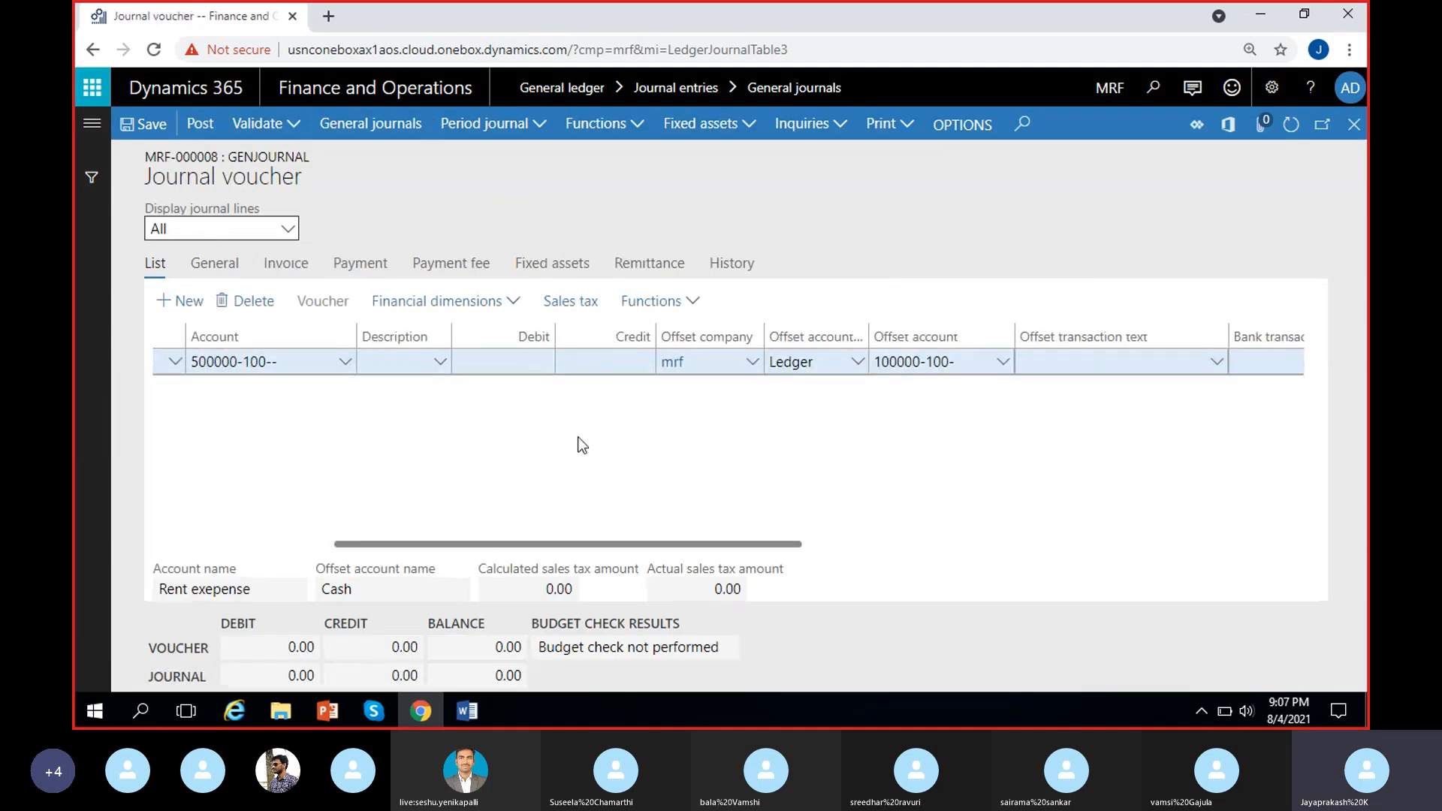
Step: Discard the extra blank voucher line and set the rent expense line's debit to 100.00
click(195, 305)
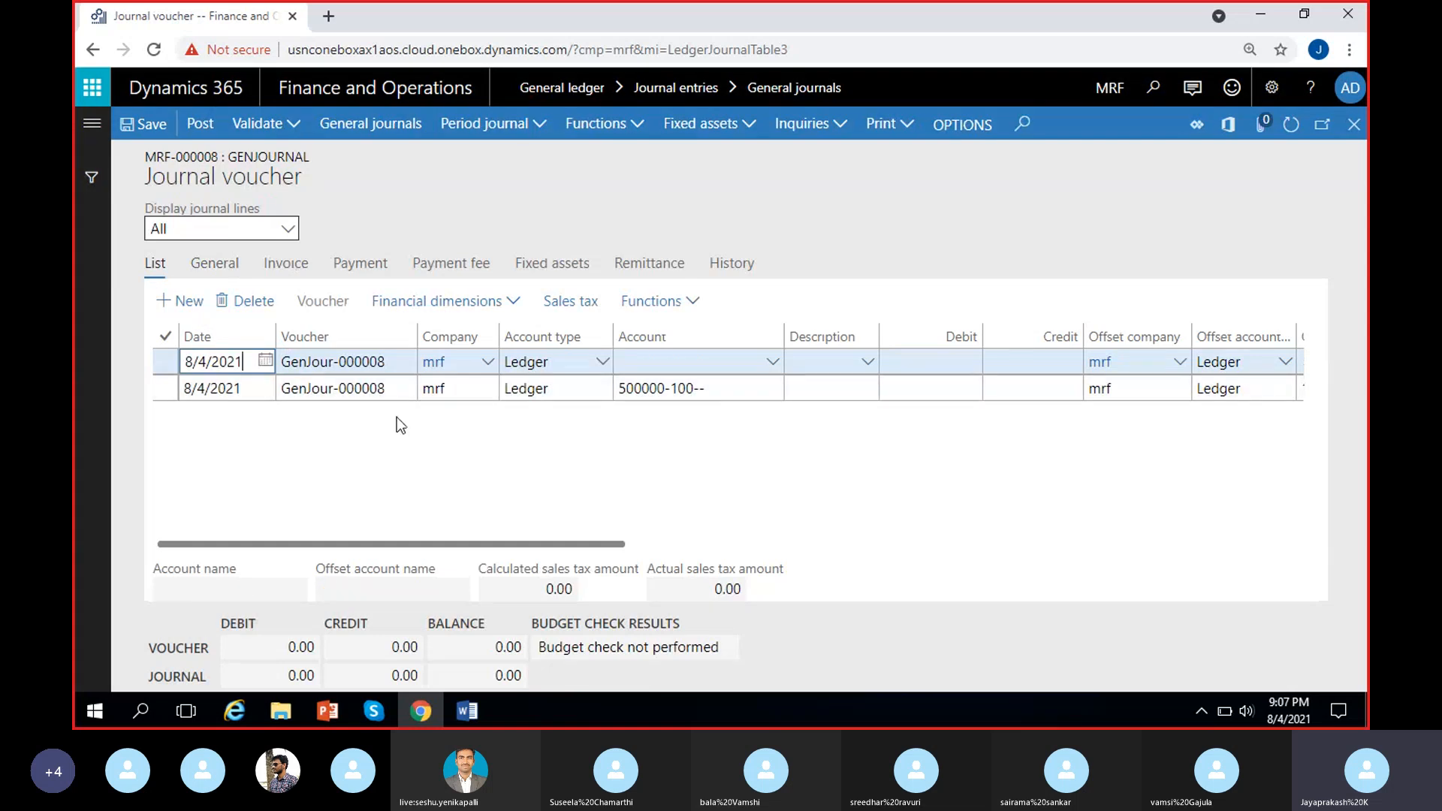
click(250, 307)
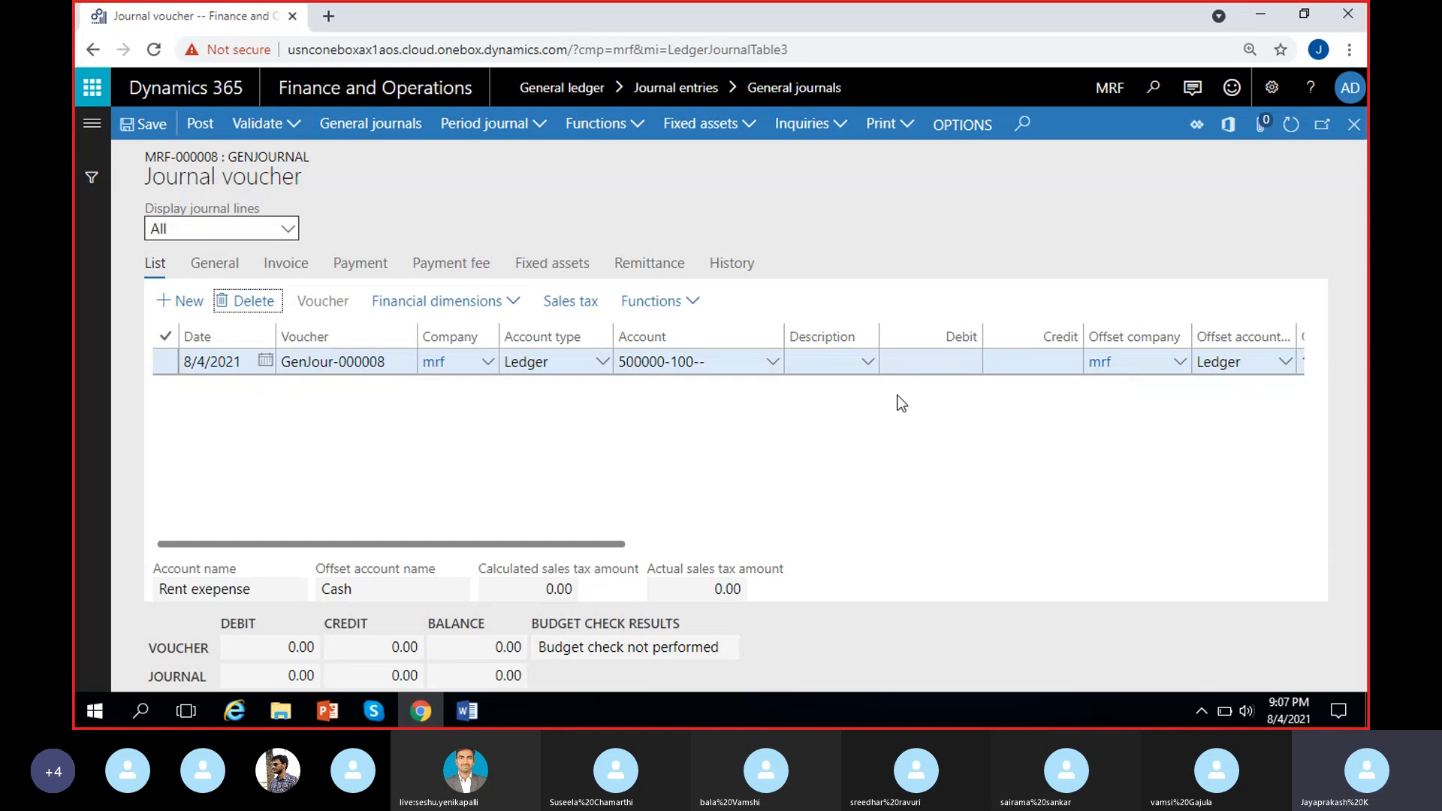
click(942, 362)
text(100.00)
Step: Add a new voucher line with the travel expenses account 500006 and location 100 Hyderabad
click(190, 304)
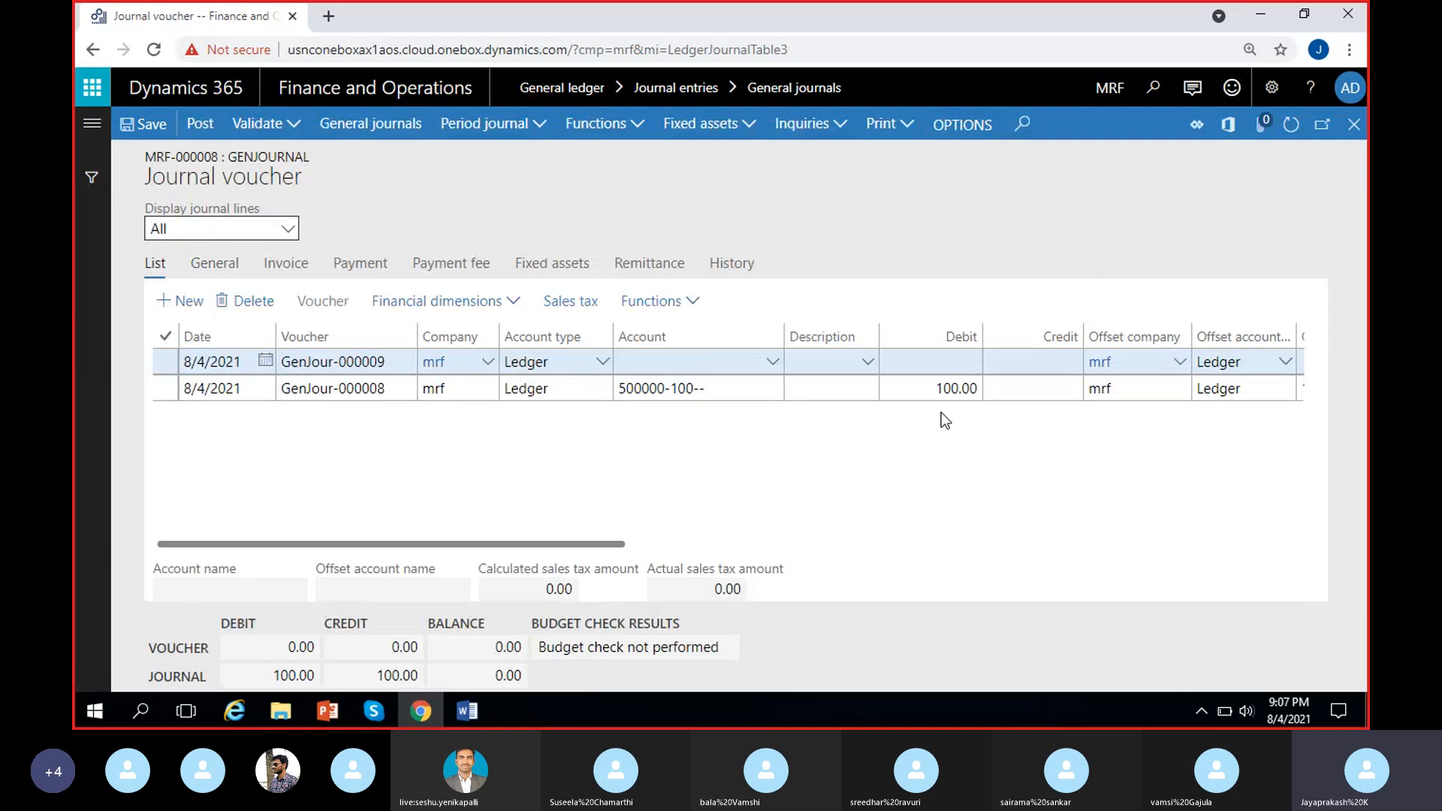
click(721, 363)
click(773, 364)
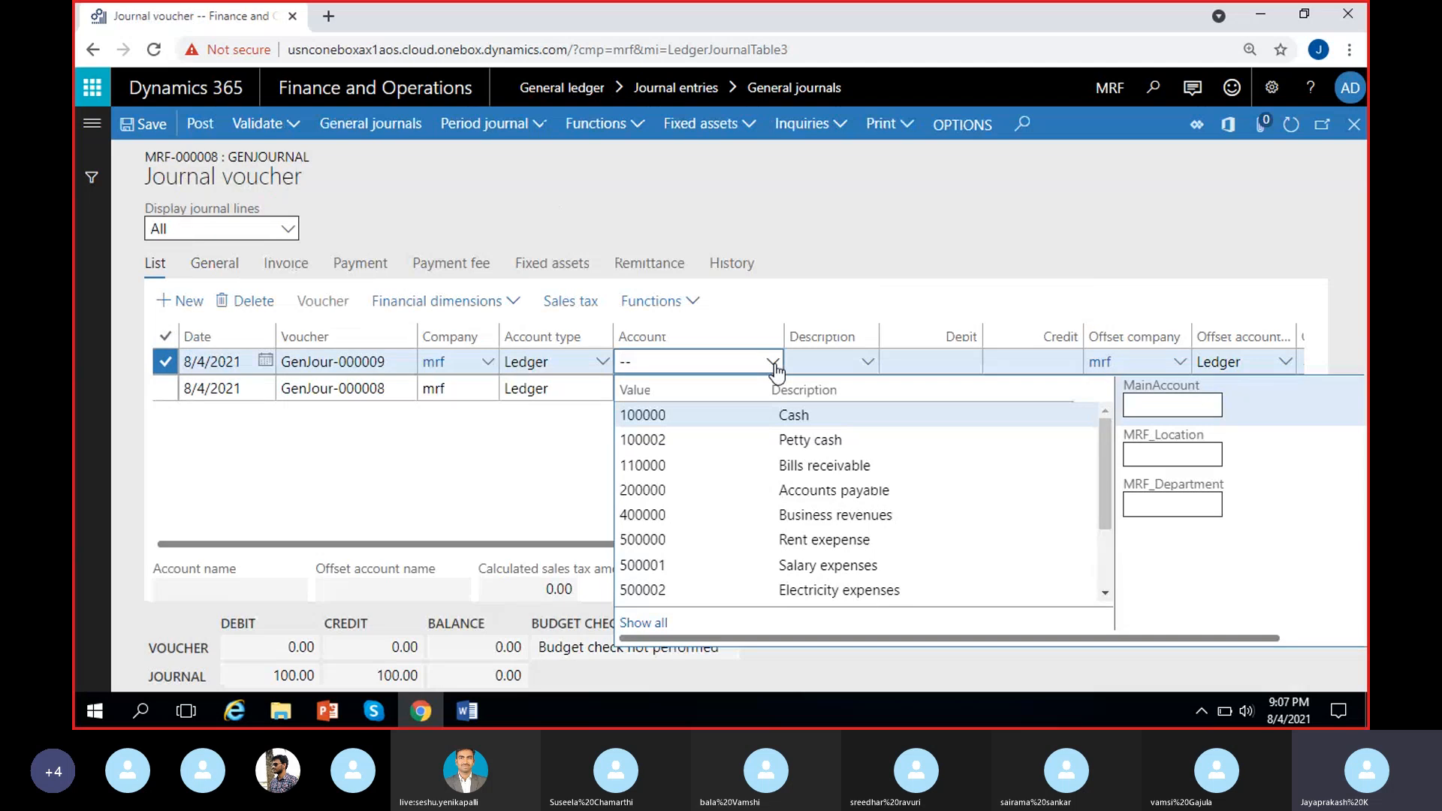
text(tra)
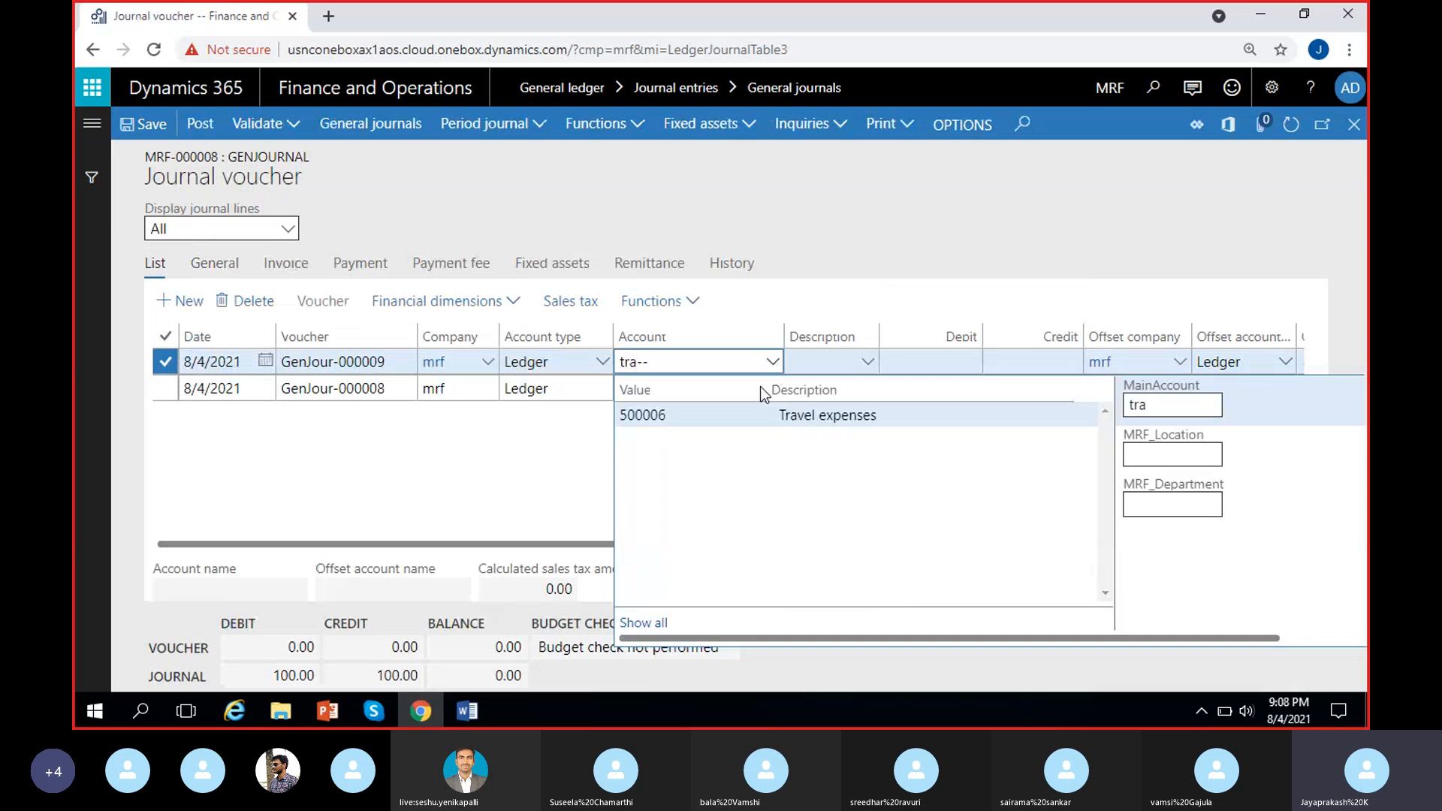
click(751, 413)
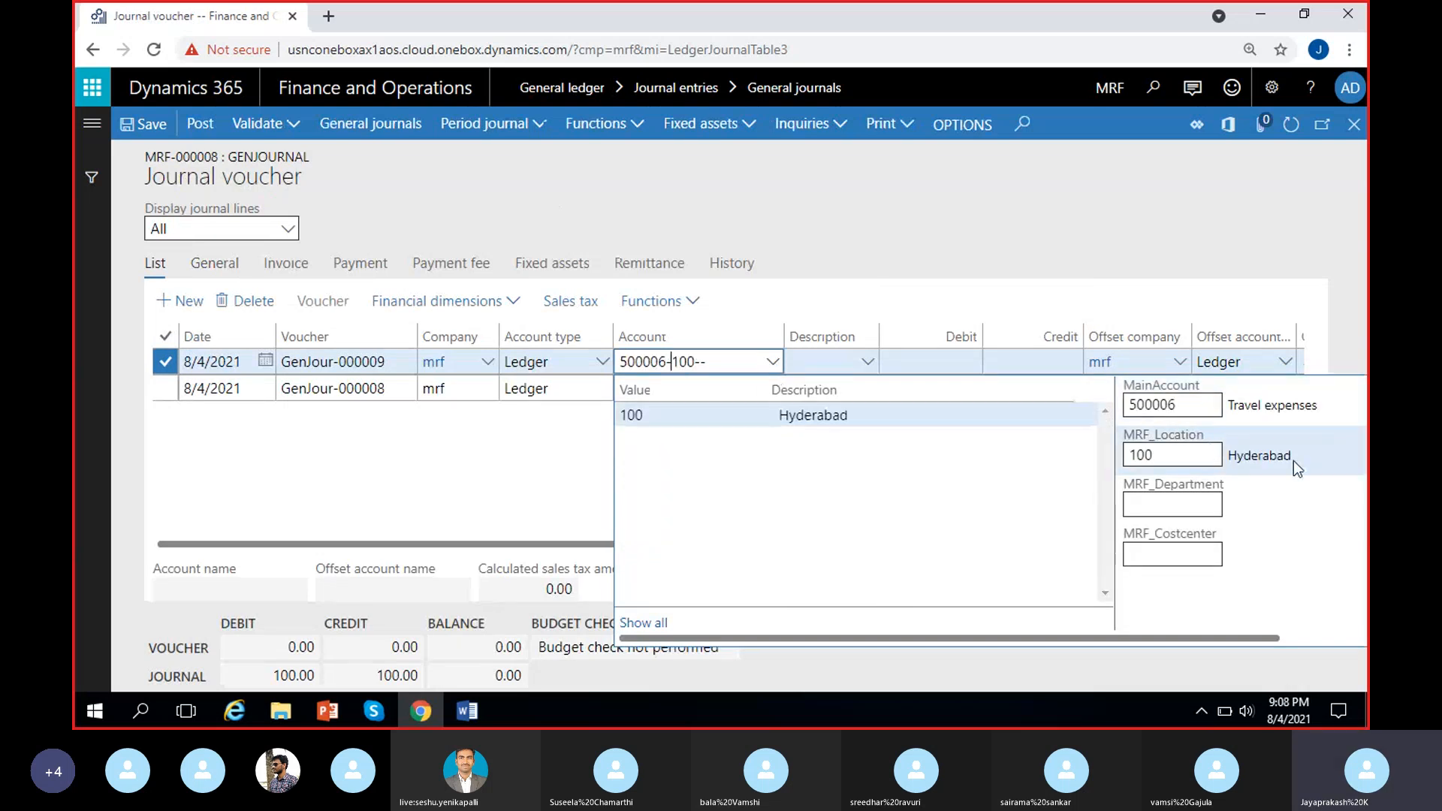
click(582, 482)
Step: Set the travel expenses line's debit to 150.00
scroll(751, 492, right, 7)
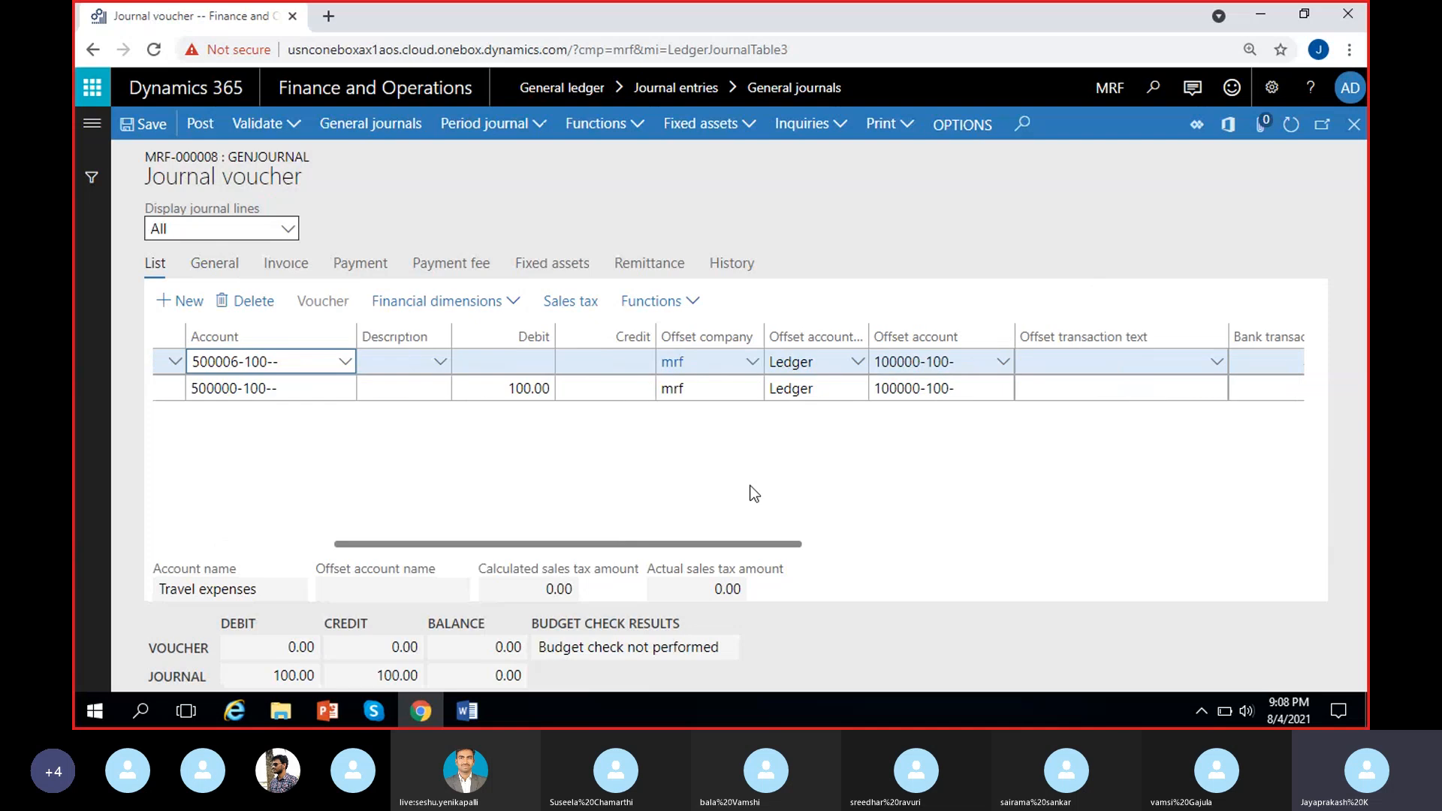
scroll(520, 485, left, 7)
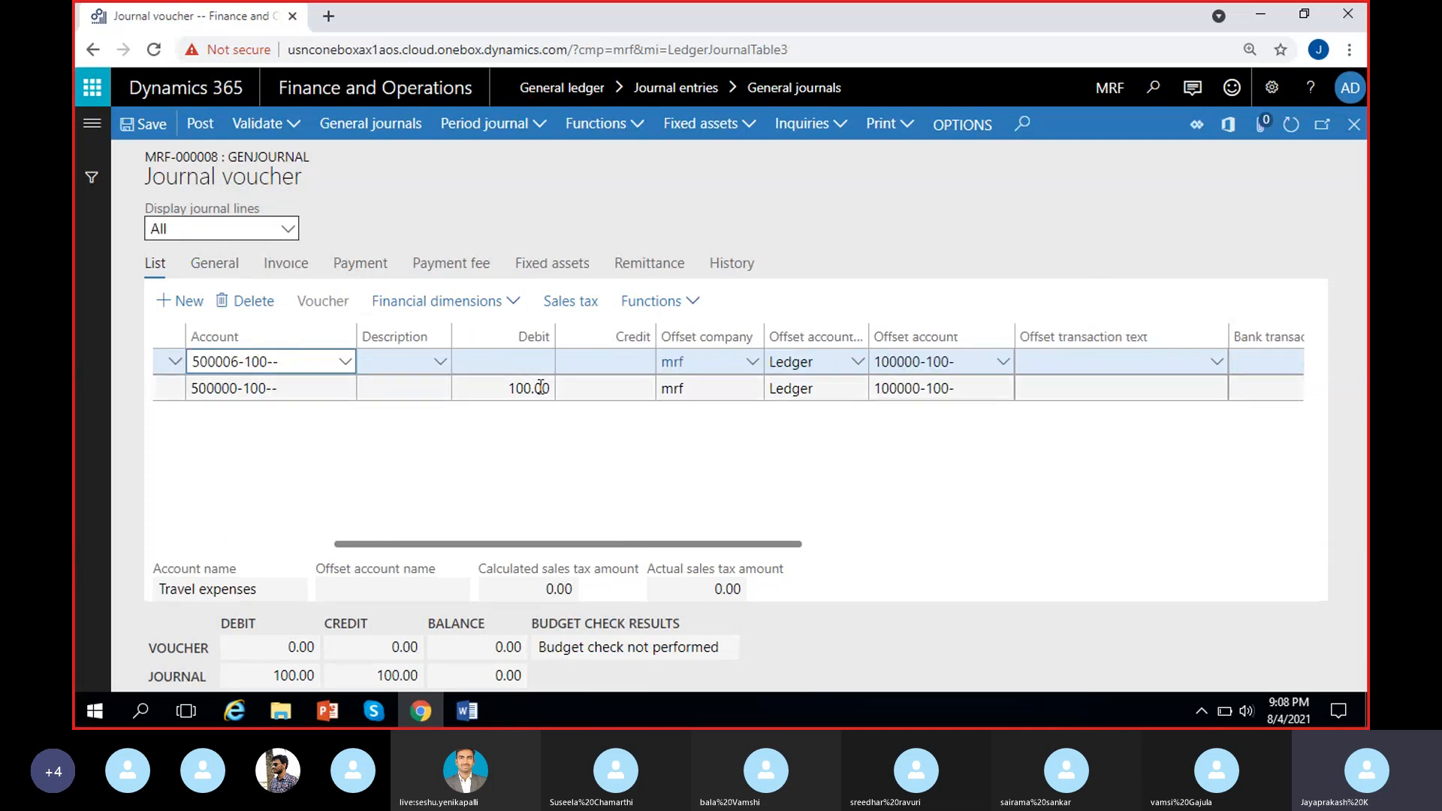
click(519, 364)
text(1)
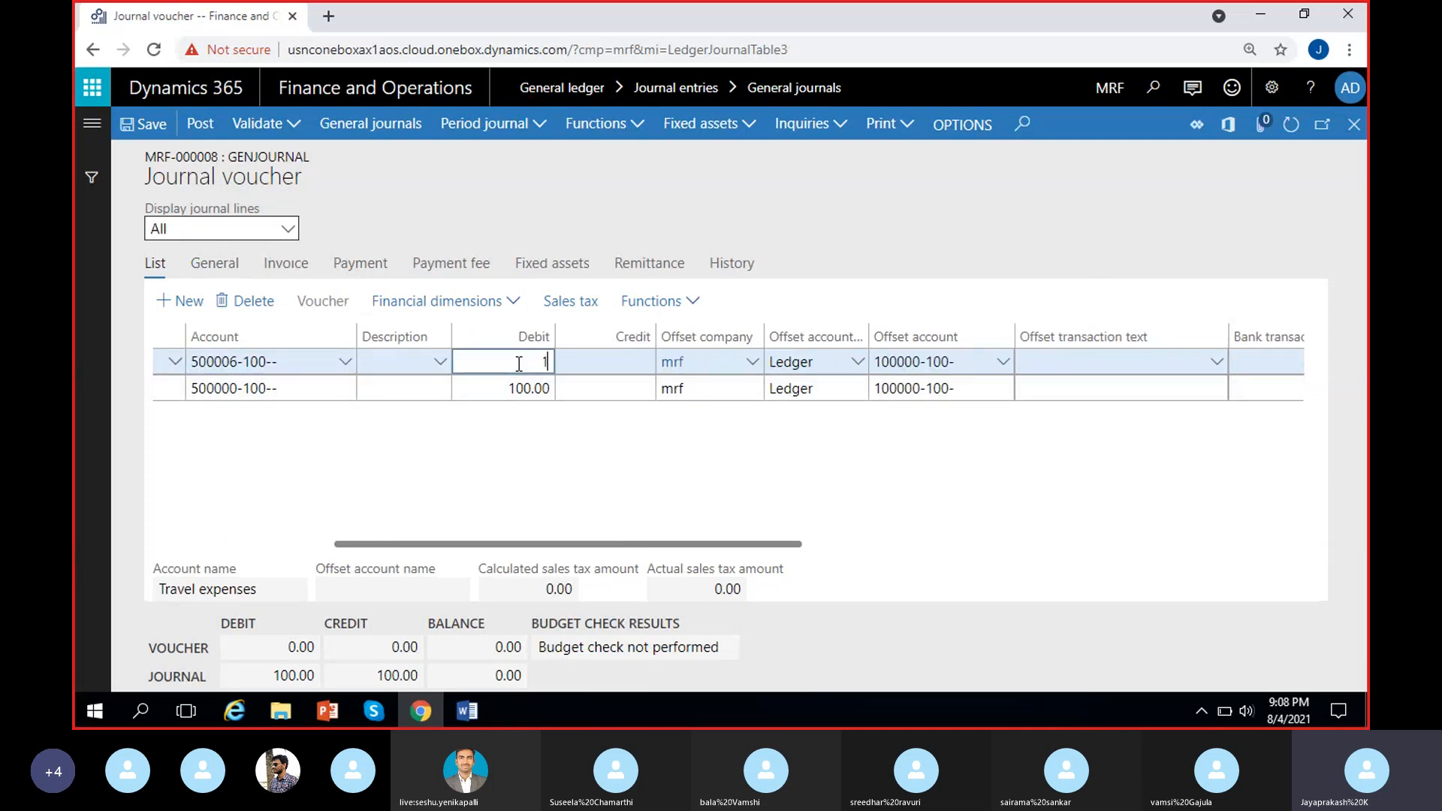
text(50.00)
scroll(357, 493, left, 5)
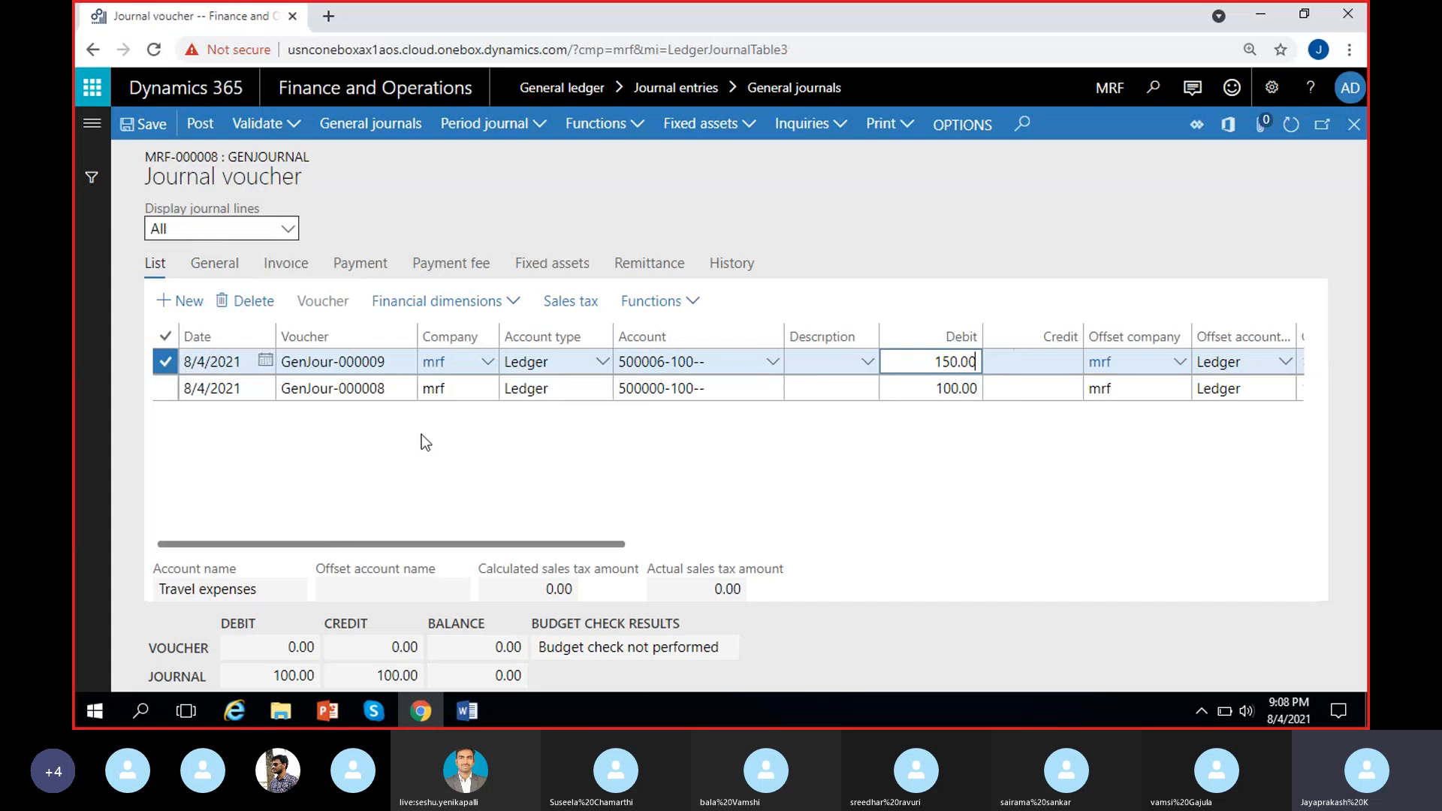
Step: Review the debit and offset account columns of both voucher lines in journal MRF-000008
scroll(615, 480, right, 3)
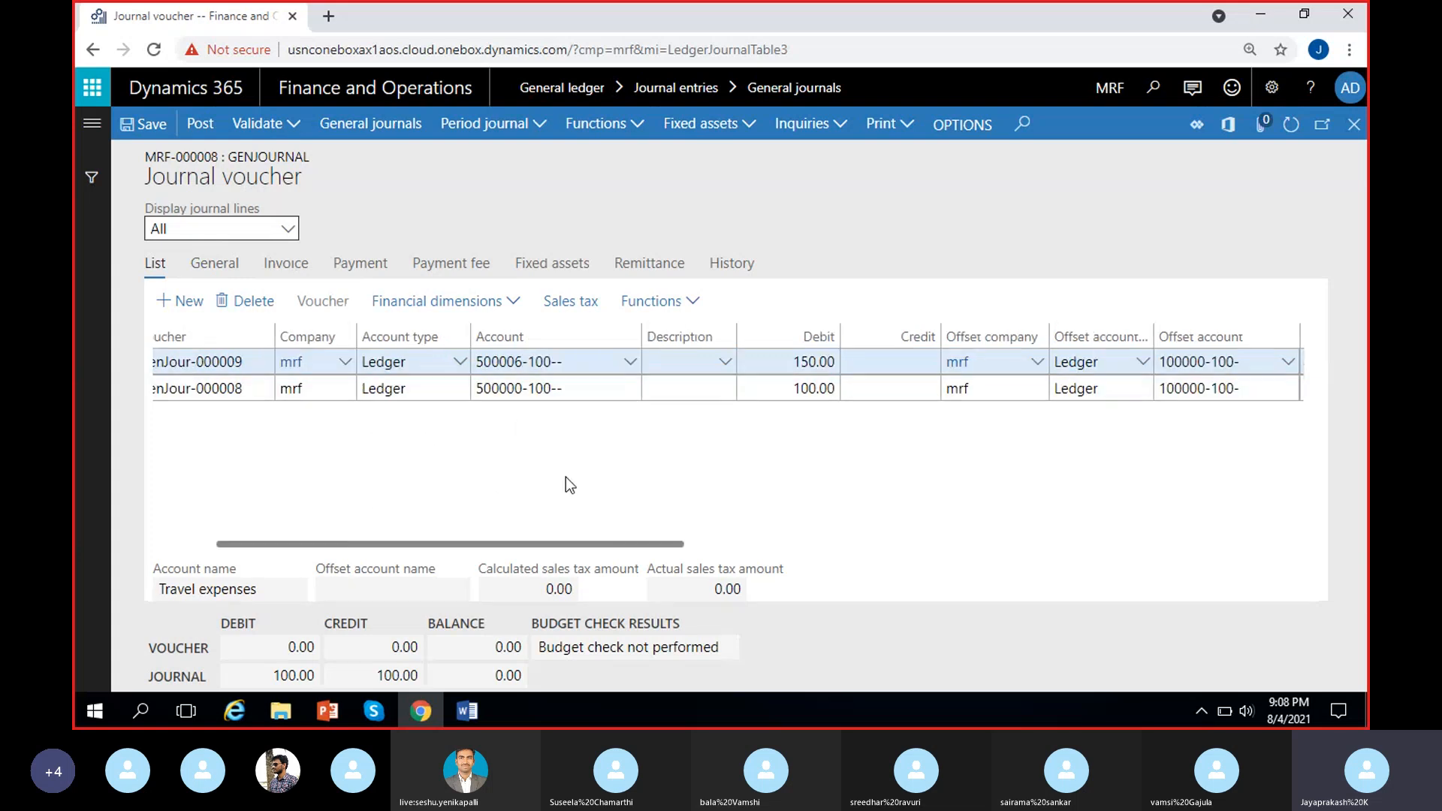
scroll(773, 446, right, 3)
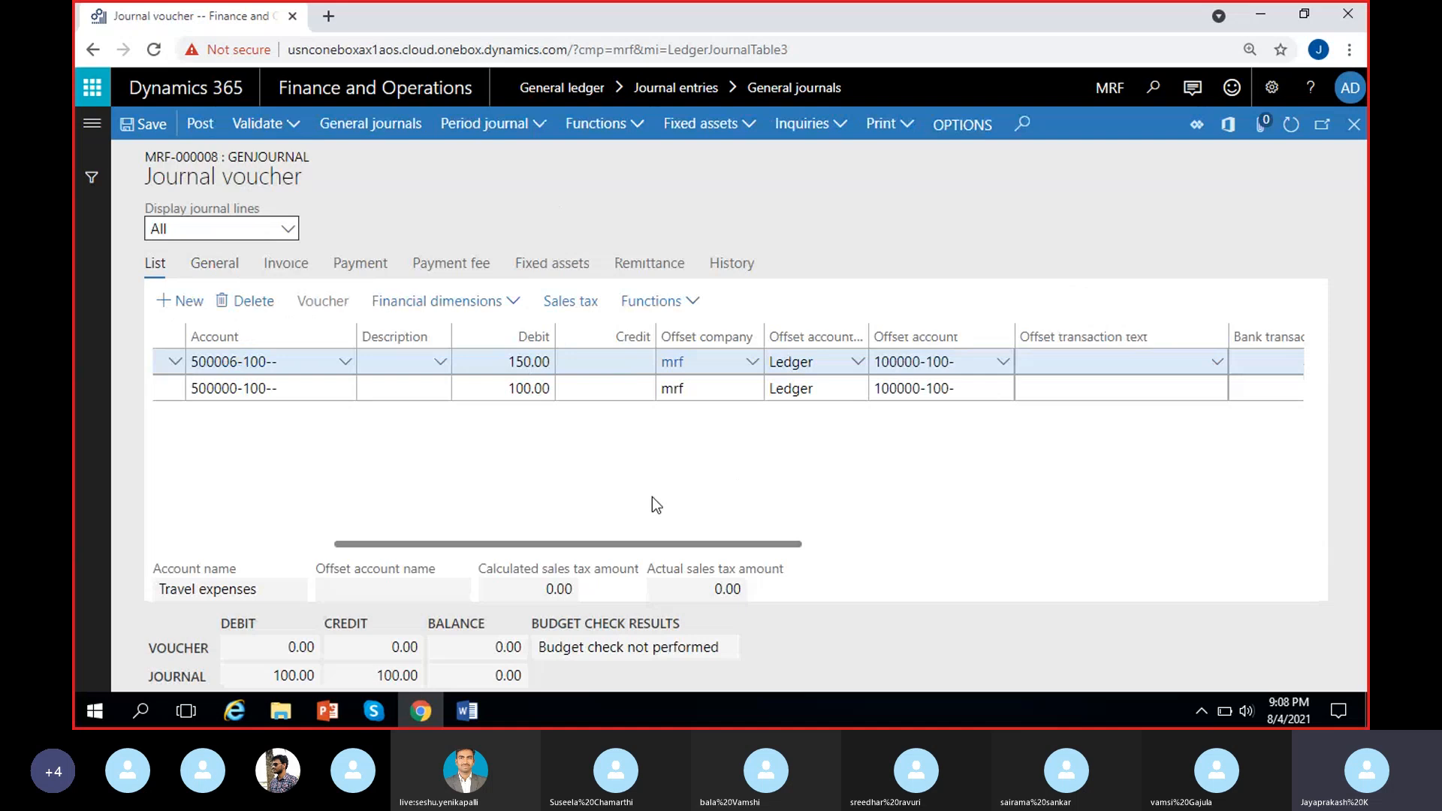
scroll(652, 497, left, 6)
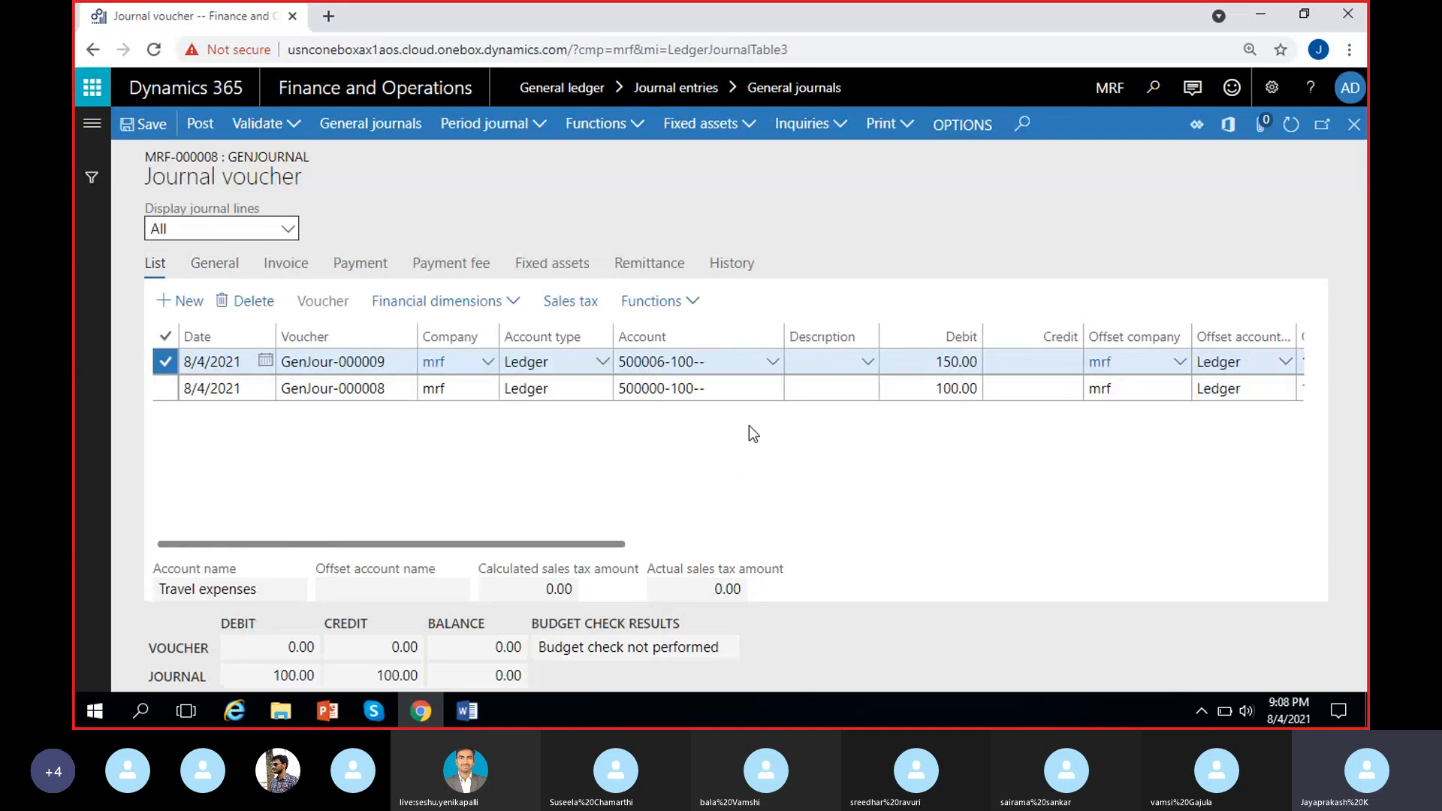
scroll(753, 471, right, 5)
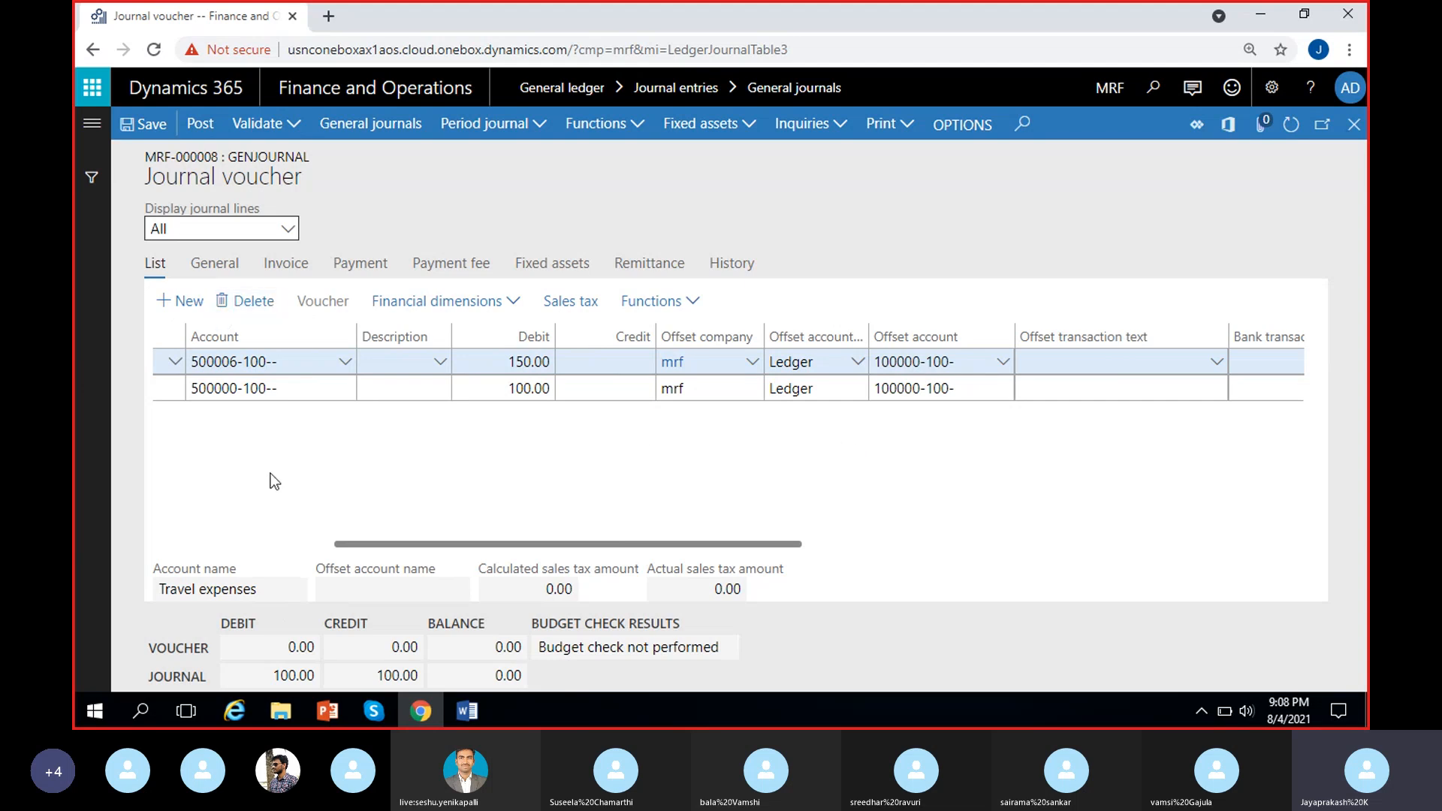
scroll(287, 467, left, 5)
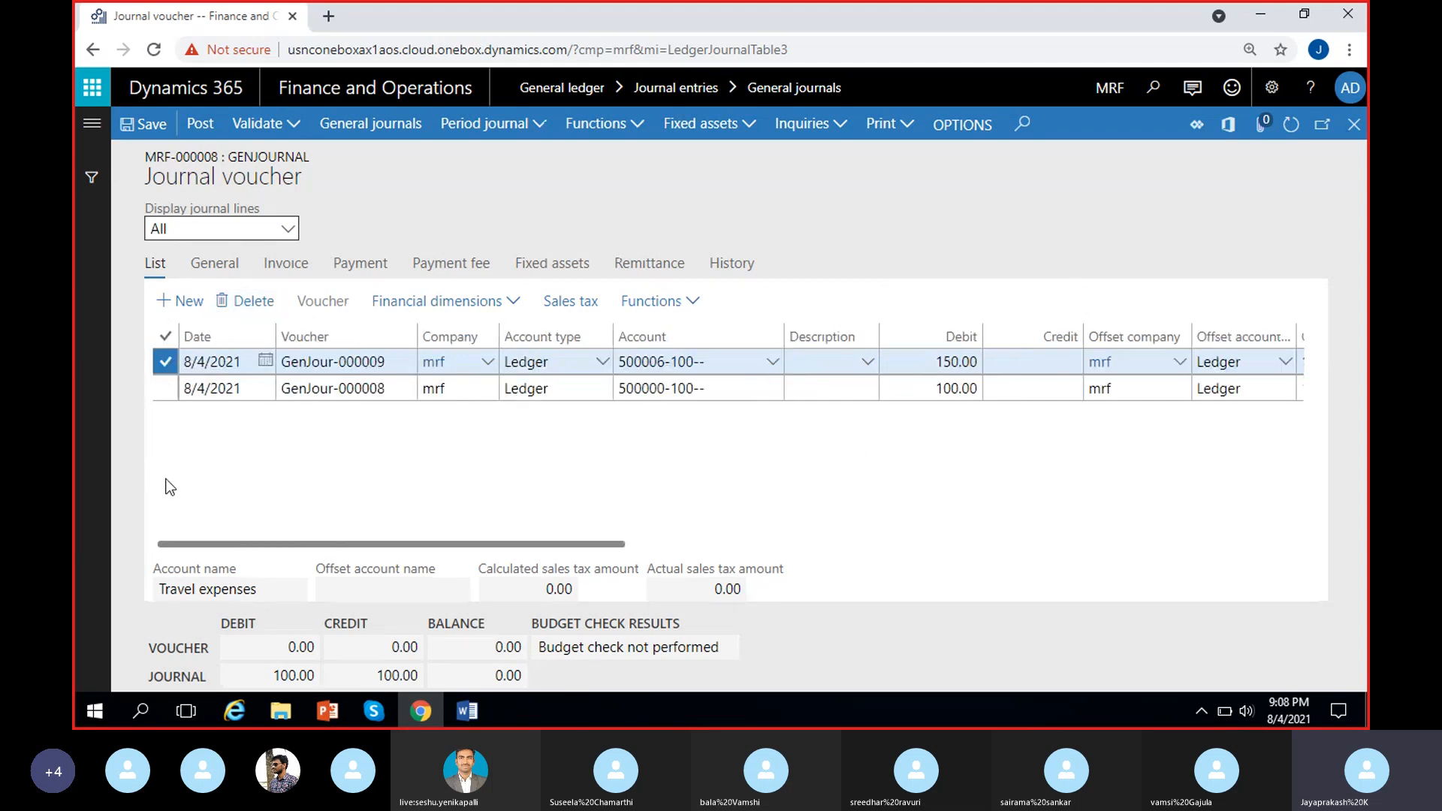
scroll(388, 517, right, 3)
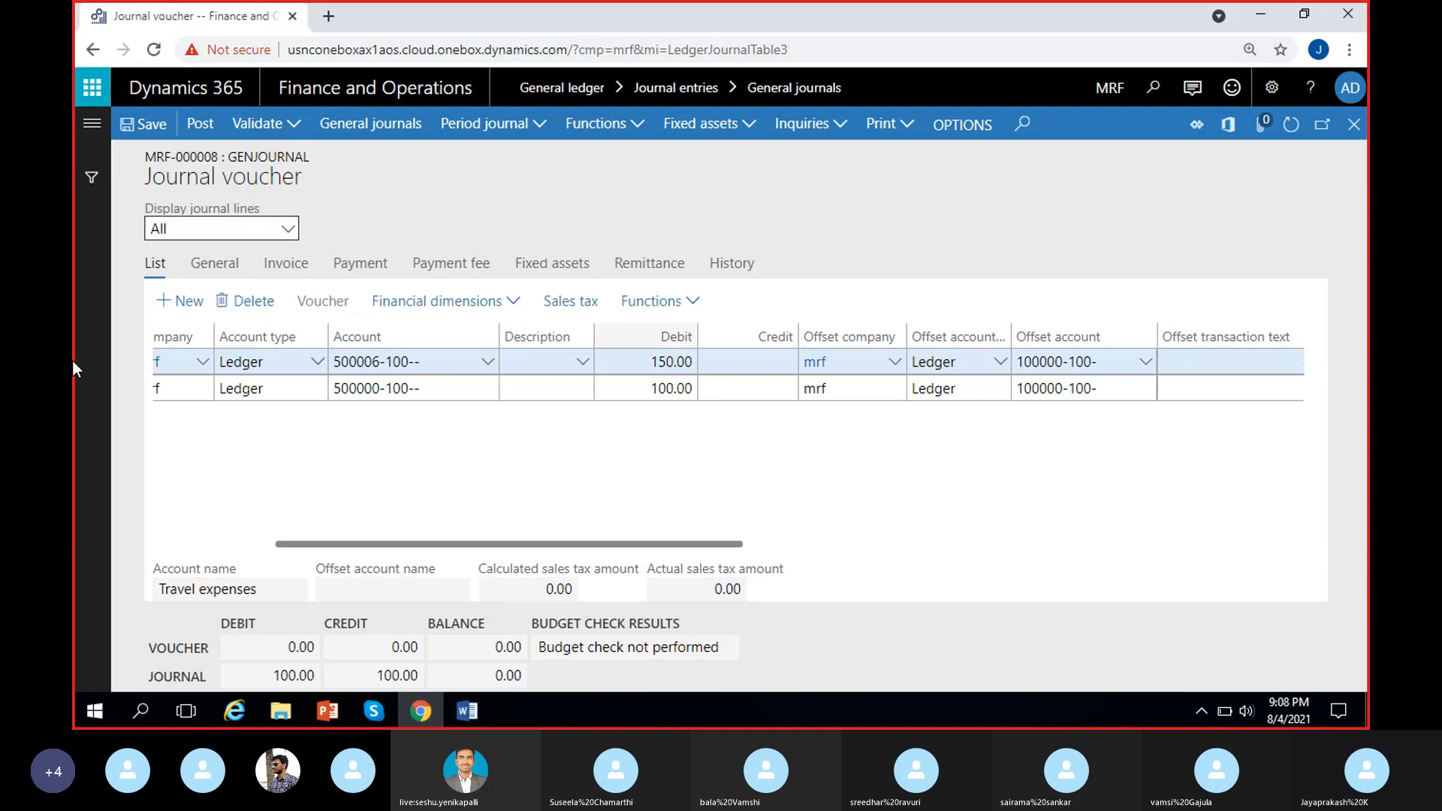
scroll(413, 491, left, 5)
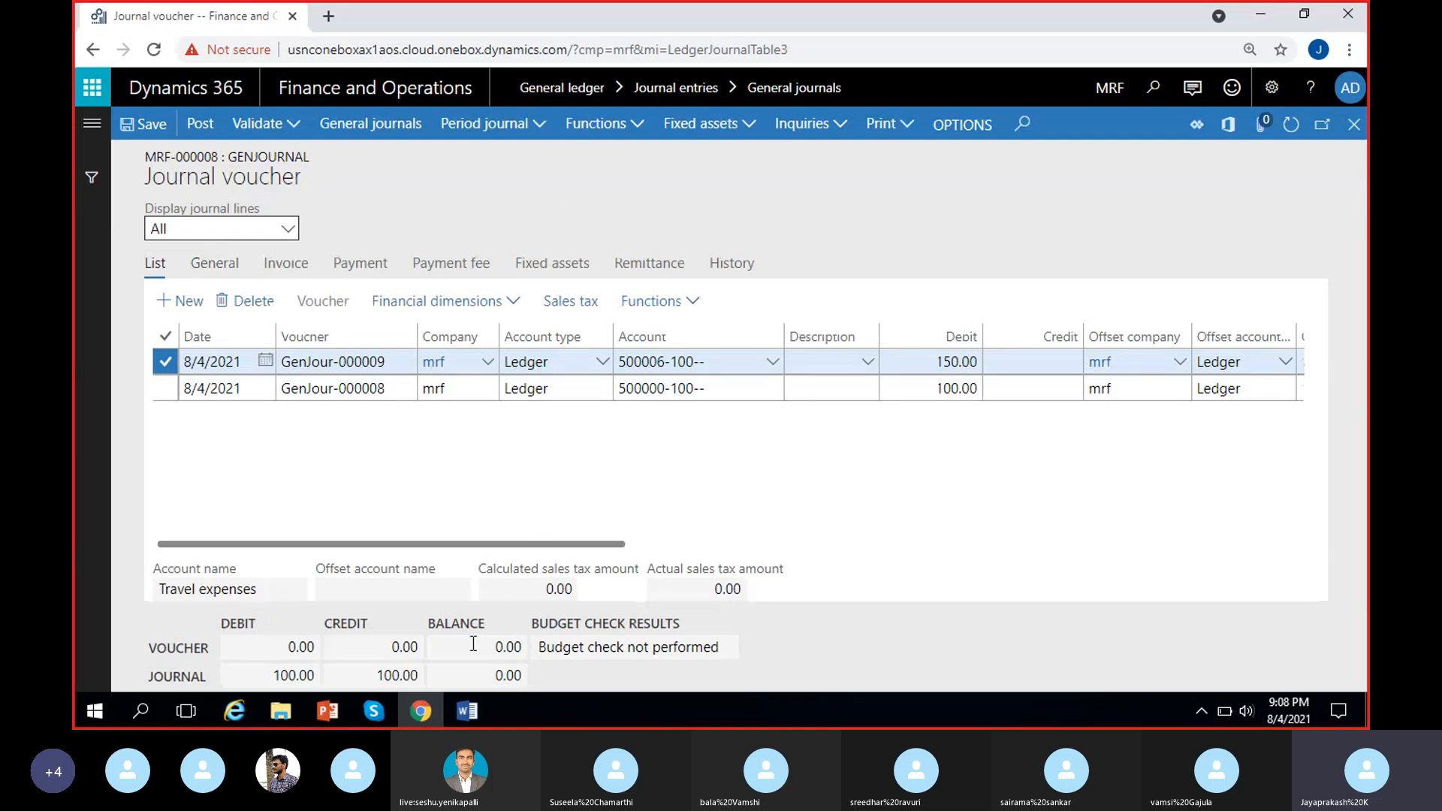
Step: Switch to the Word notes, review the ledger setup topic list, and return to the journal voucher in the browser
click(469, 712)
scroll(496, 505, up, 10)
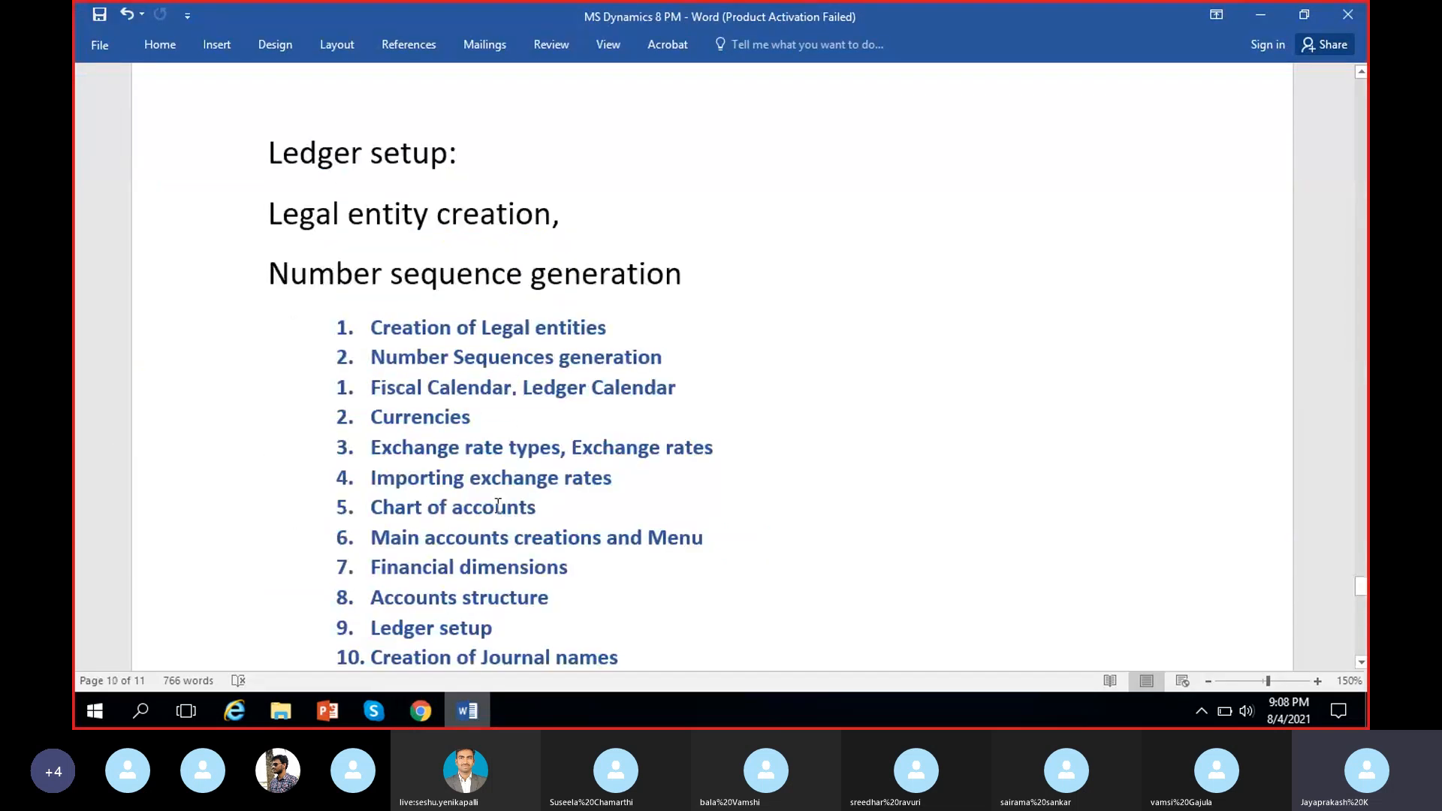
scroll(498, 504, down, 3)
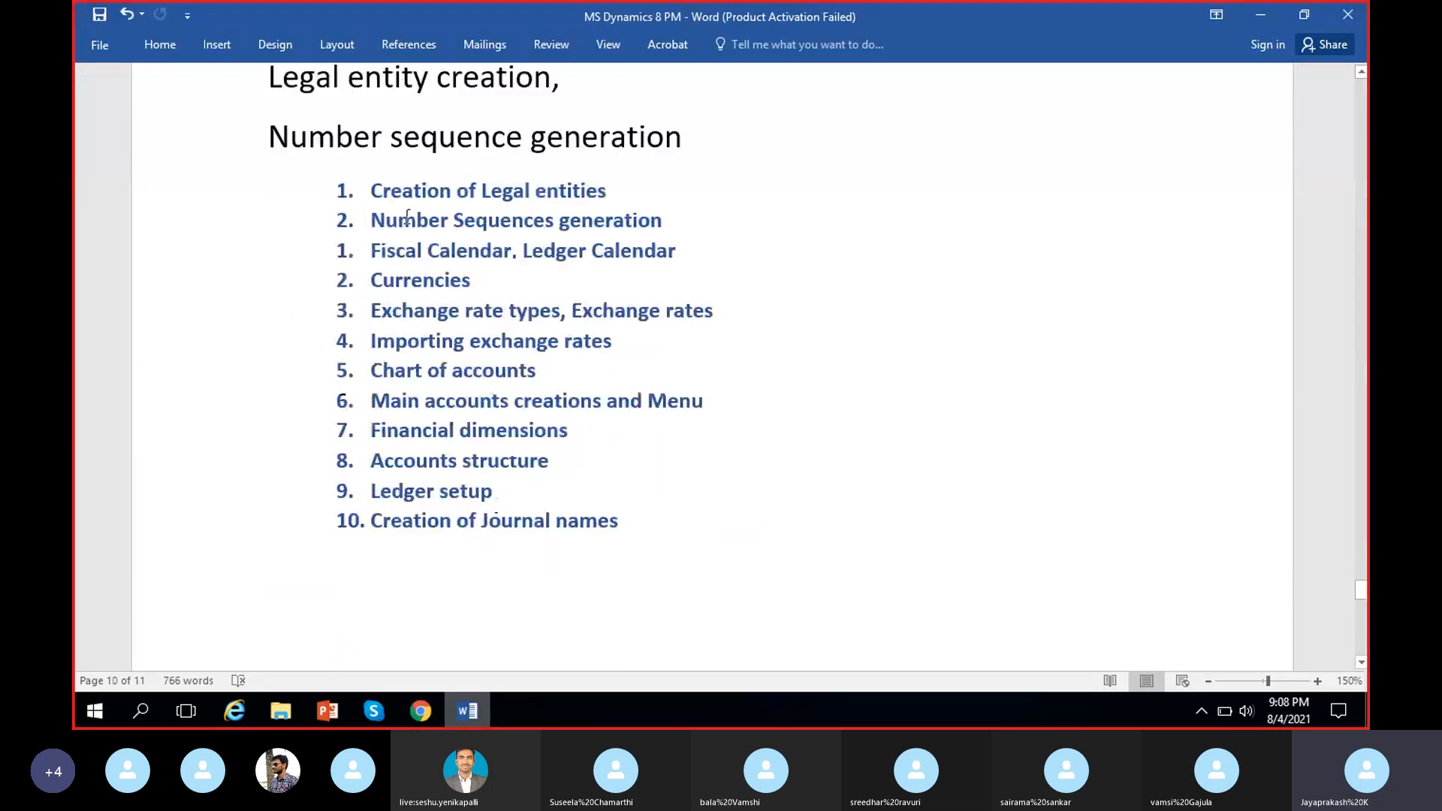
click(466, 712)
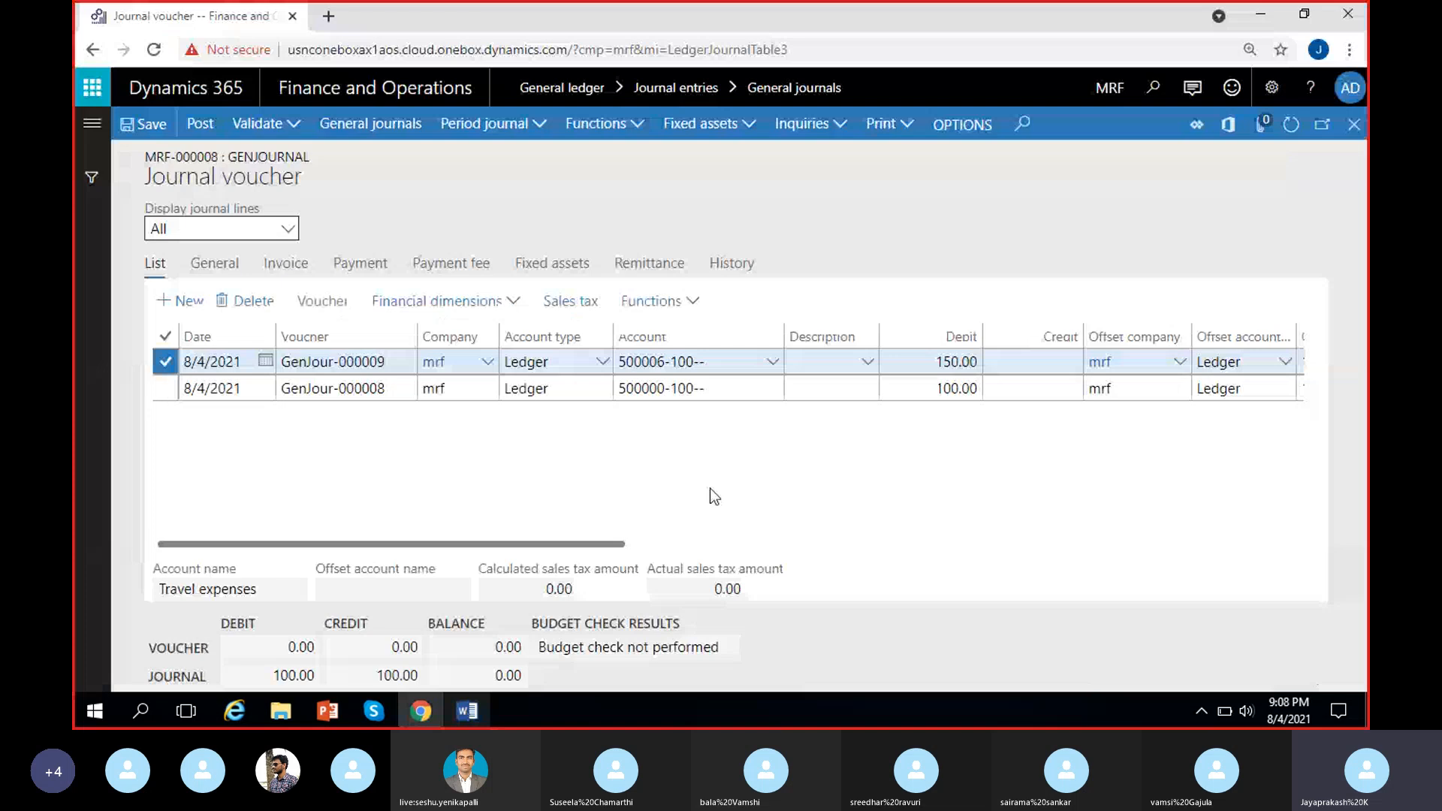